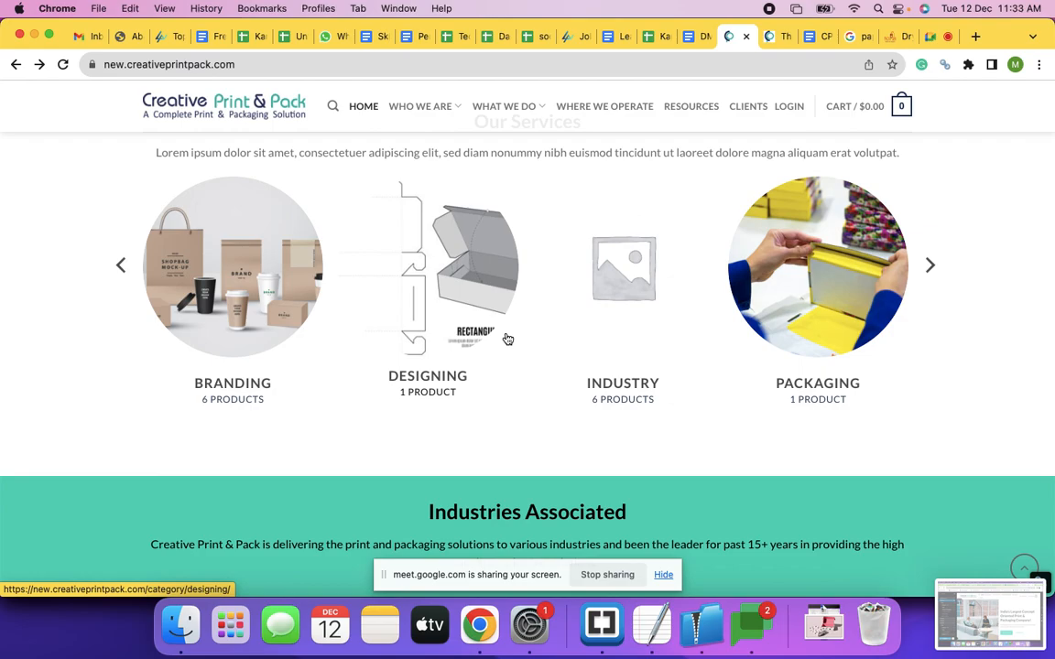
Review the homepage's hero banner, client logo strip and Our Services categories.
scroll(508, 340, "up", 5)
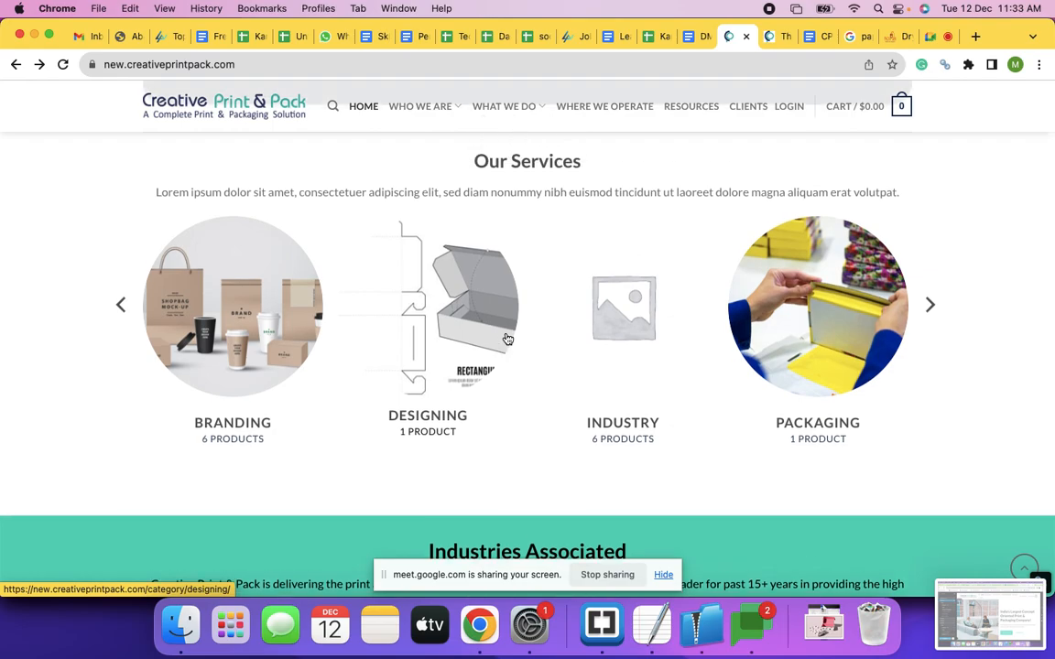
scroll(507, 338, "up", 5)
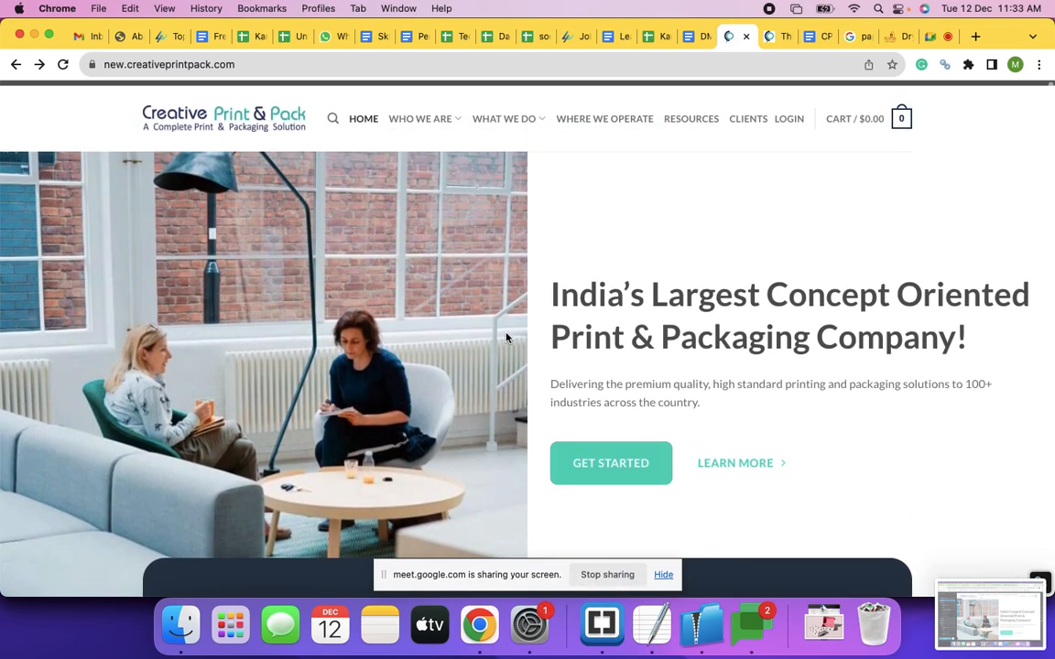
scroll(506, 338, "down", 3)
scroll(506, 338, "down", 7)
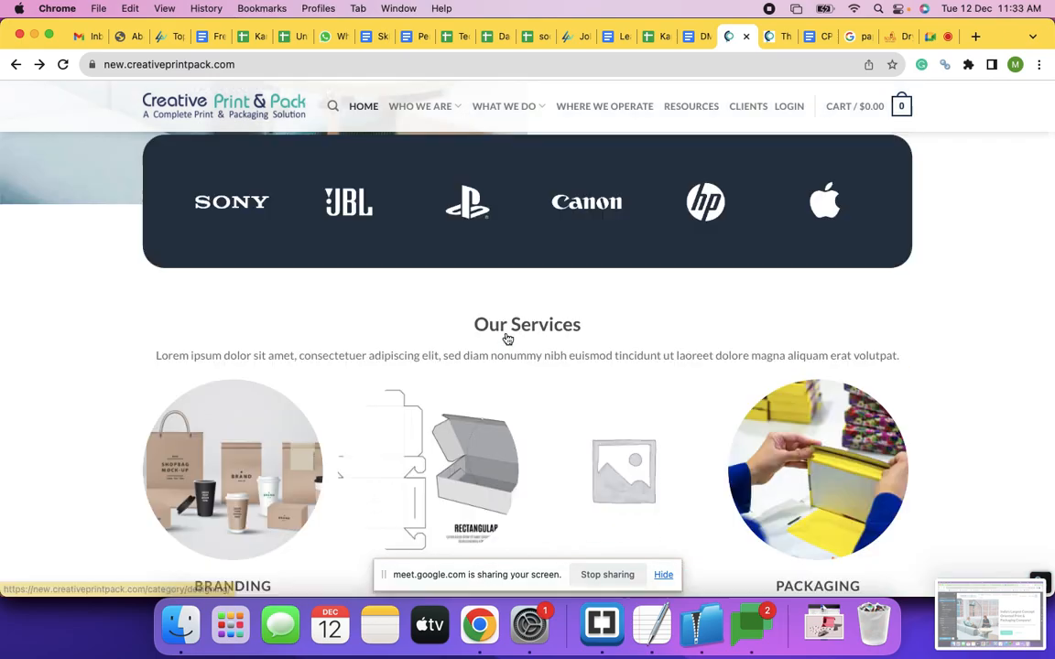
scroll(506, 338, "up", 9)
scroll(506, 338, "down", 6)
scroll(506, 338, "up", 5)
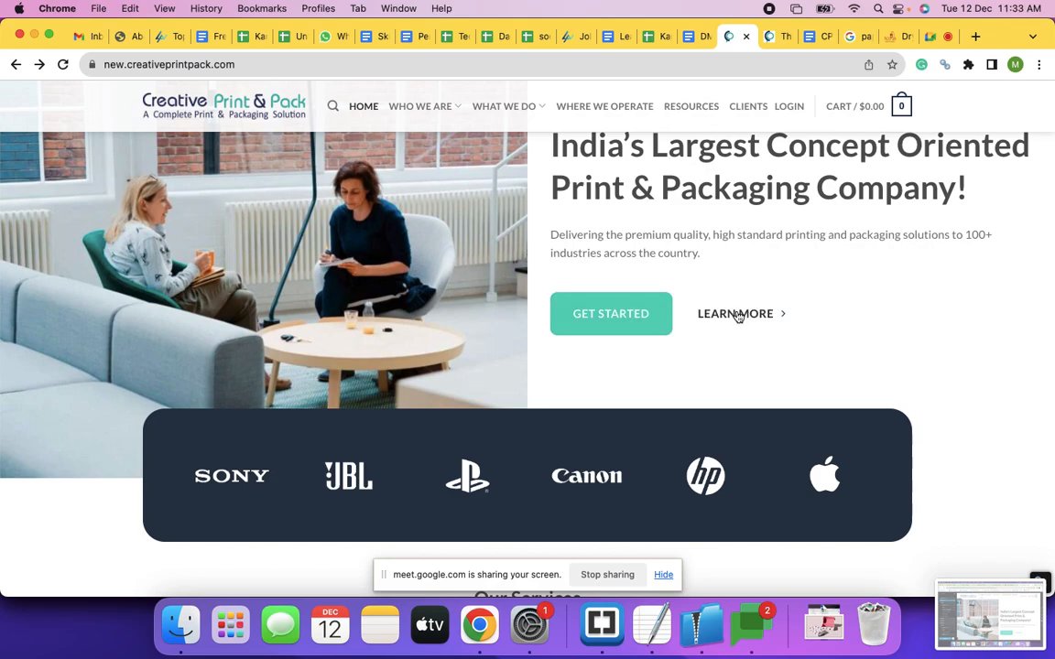
scroll(572, 351, "down", 5)
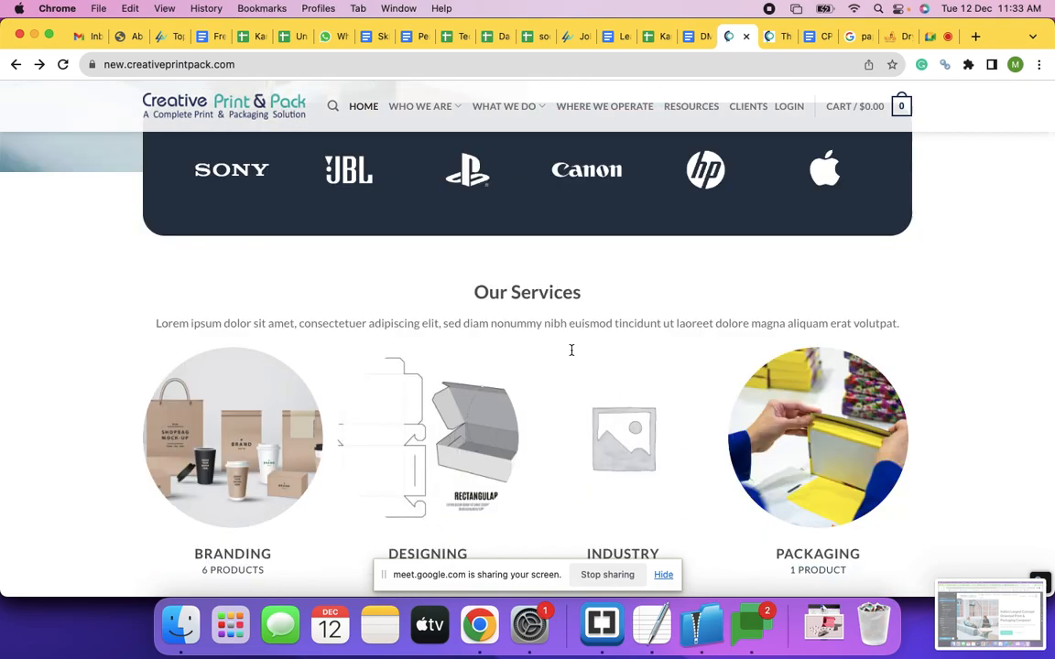
Examine the Industries Associated section, including its industry categories and the list of reasons to choose Creative Print & Pack.
scroll(571, 350, "down", 9)
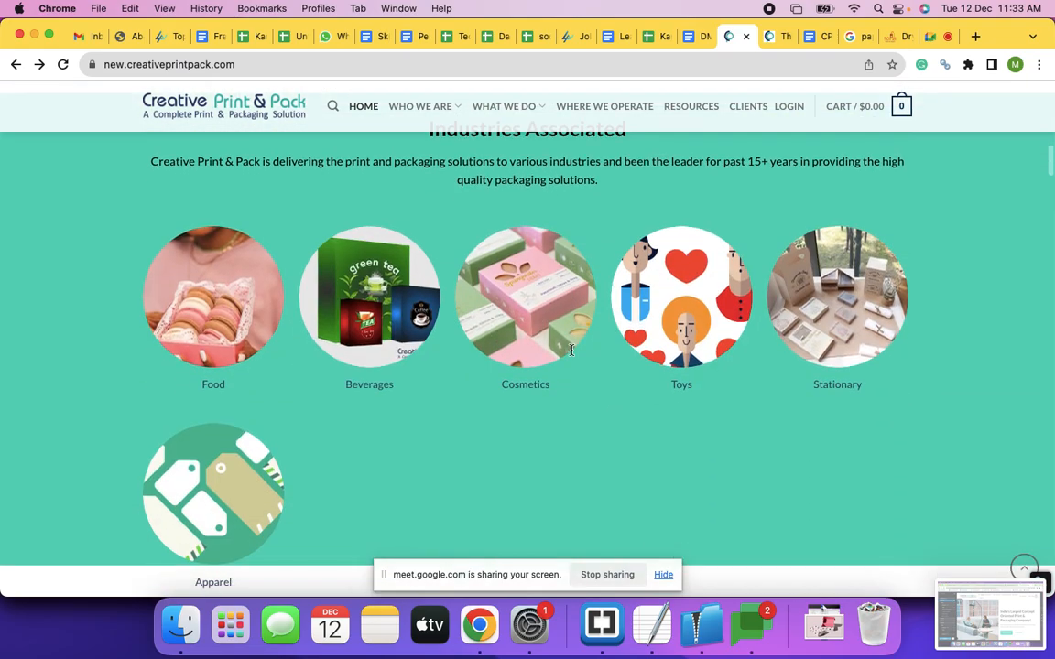
scroll(571, 350, "down", 2)
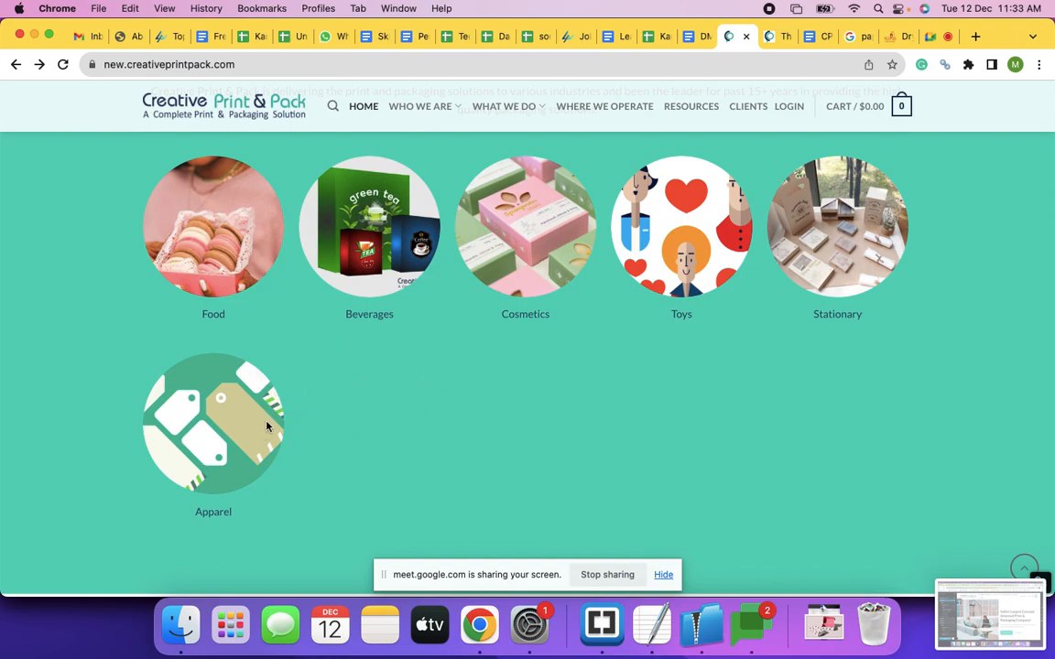
scroll(255, 321, "down", 1)
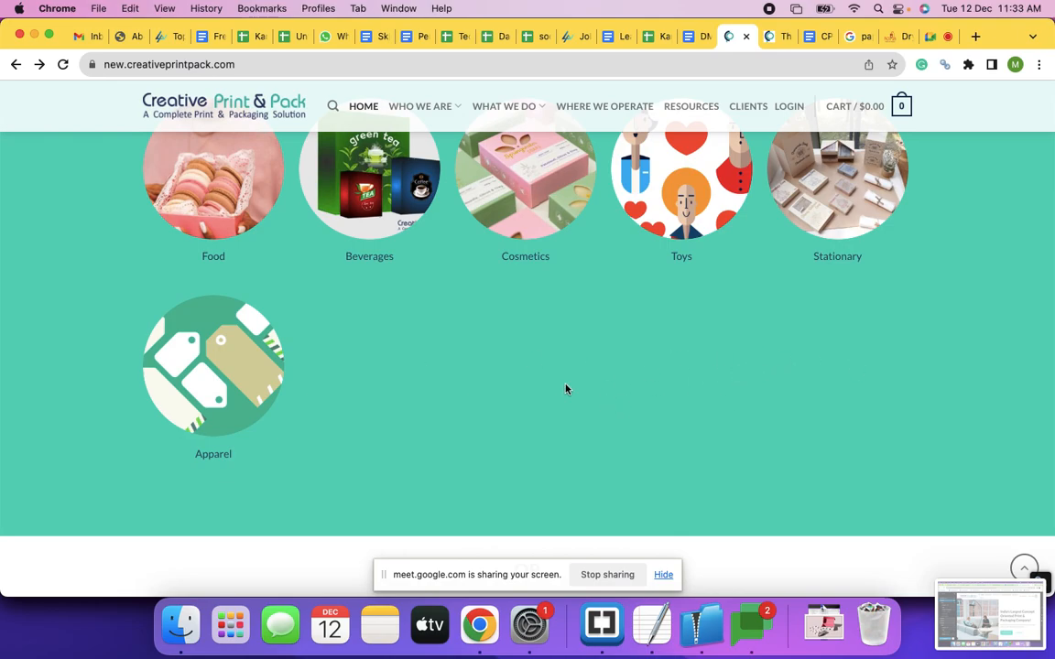
scroll(512, 358, "up", 1)
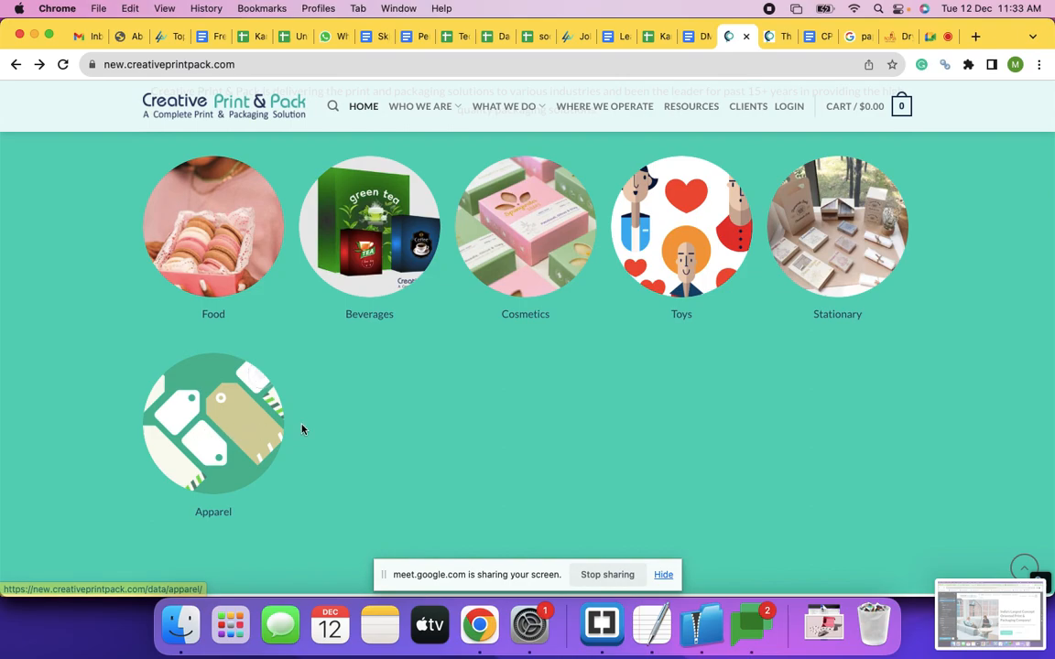
scroll(302, 429, "up", 1)
scroll(302, 428, "down", 2)
scroll(303, 429, "up", 1)
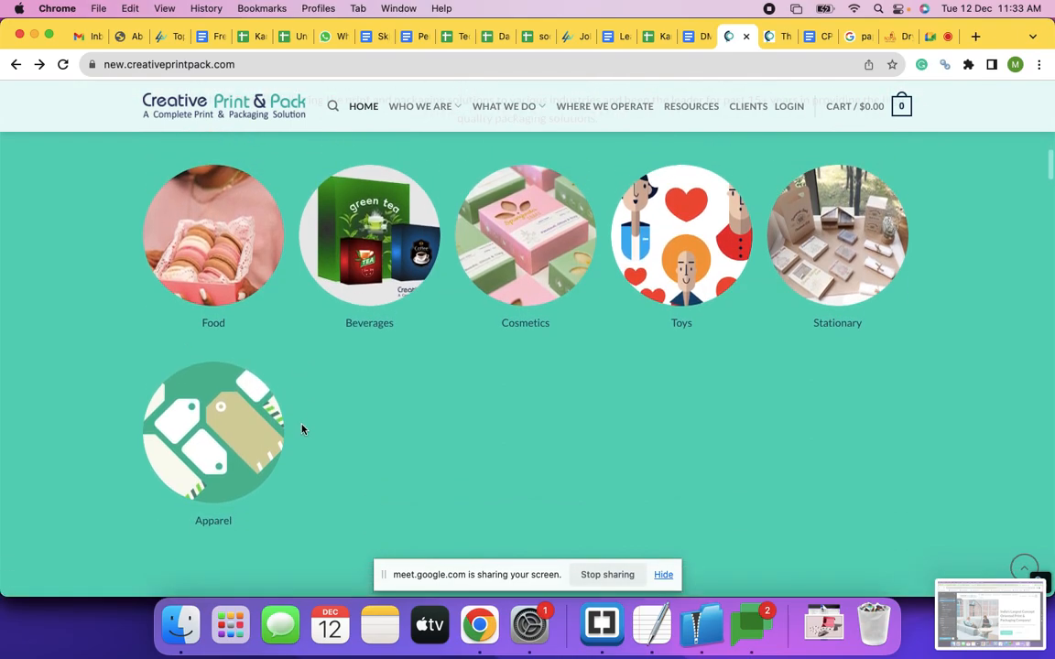
scroll(446, 325, "down", 6)
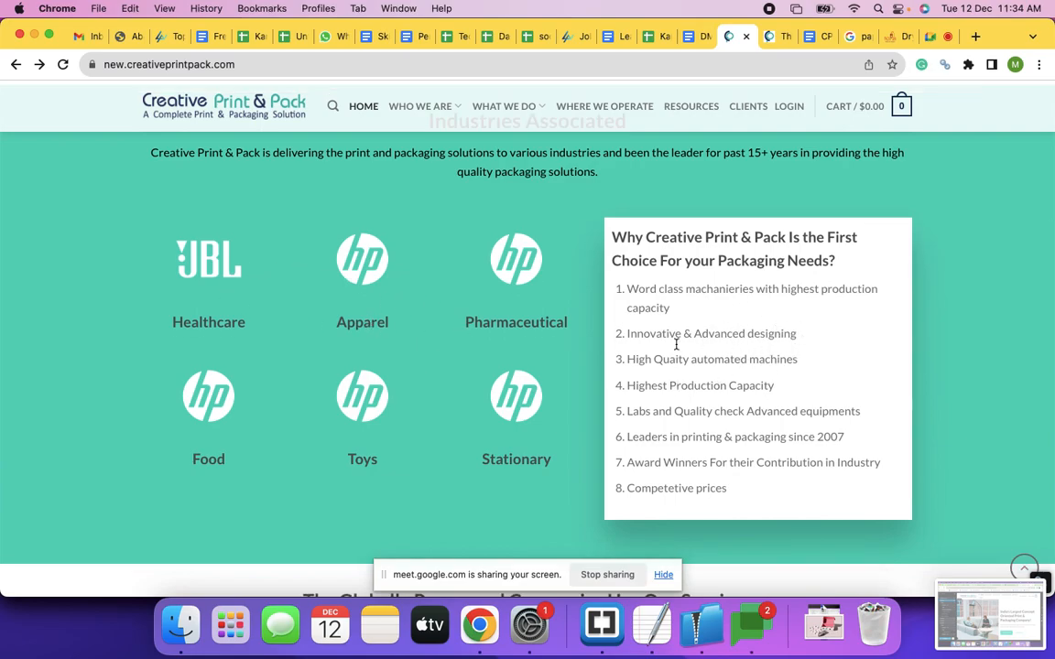
View the Aditya Birla brand page from the globally renowned companies section and return to the homepage.
scroll(742, 380, "down", 5)
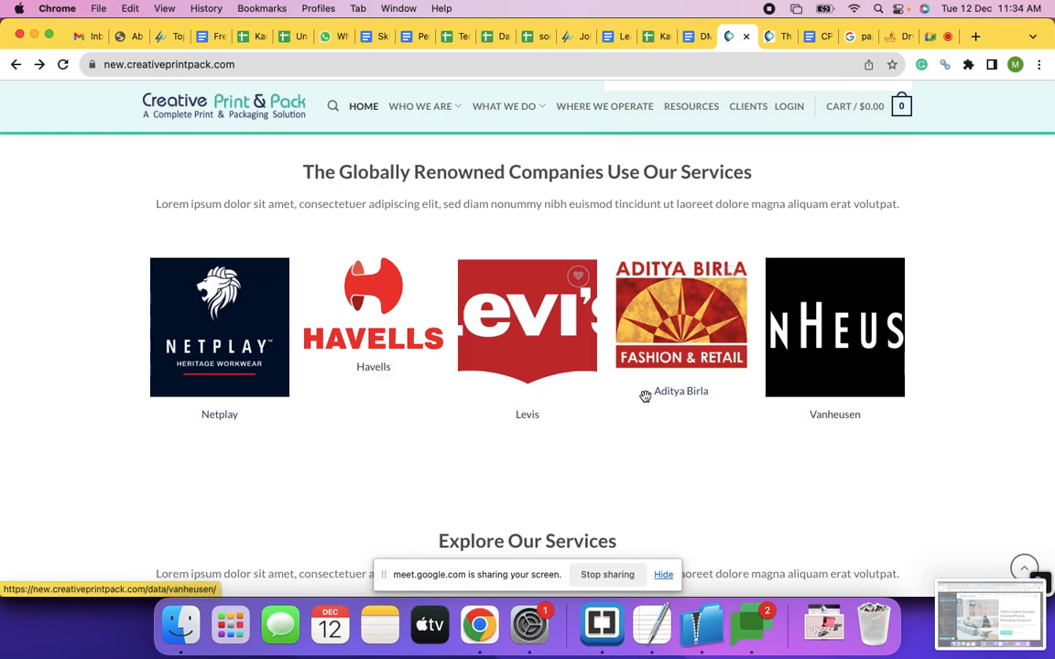
left_click(607, 391)
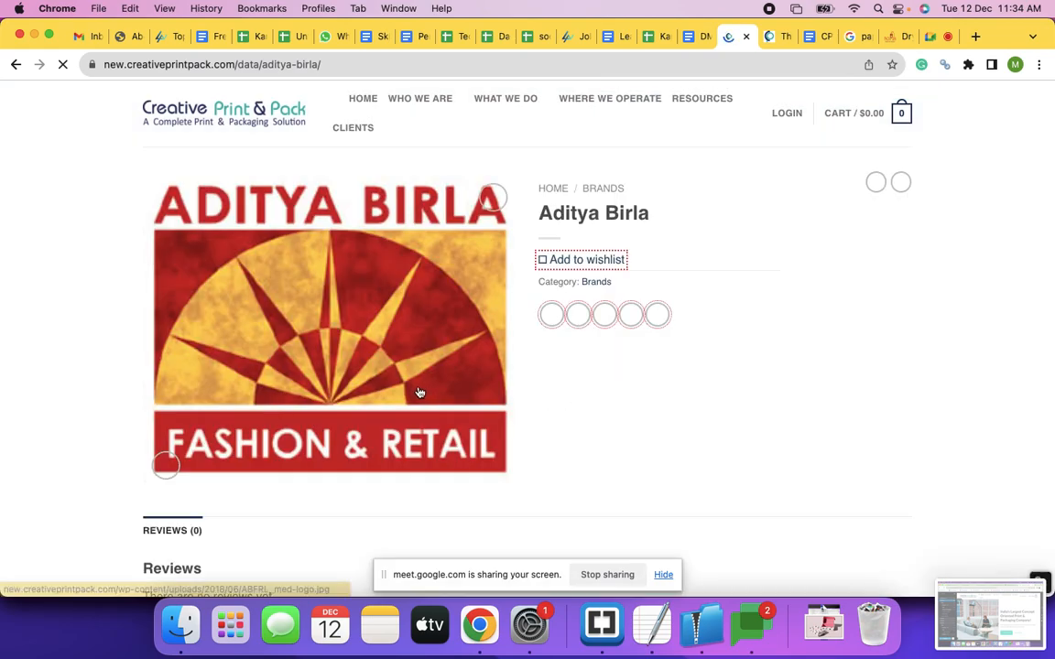
left_click(14, 65)
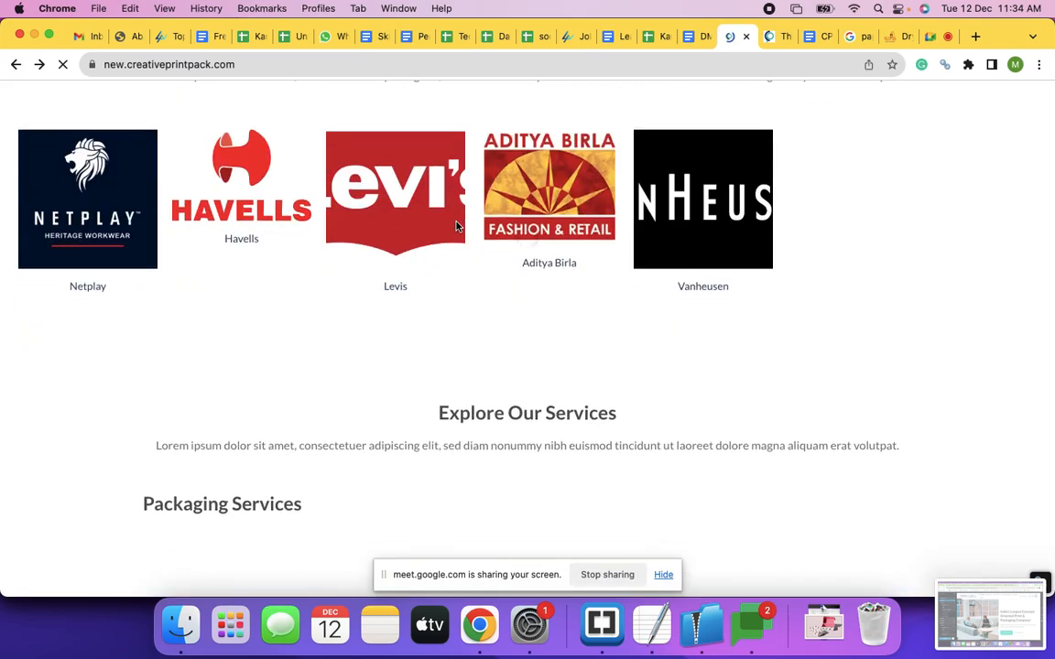
Examine the Packaging, Printing, Designing and Paper Bags listings under Explore Our Services.
scroll(456, 226, "down", 5)
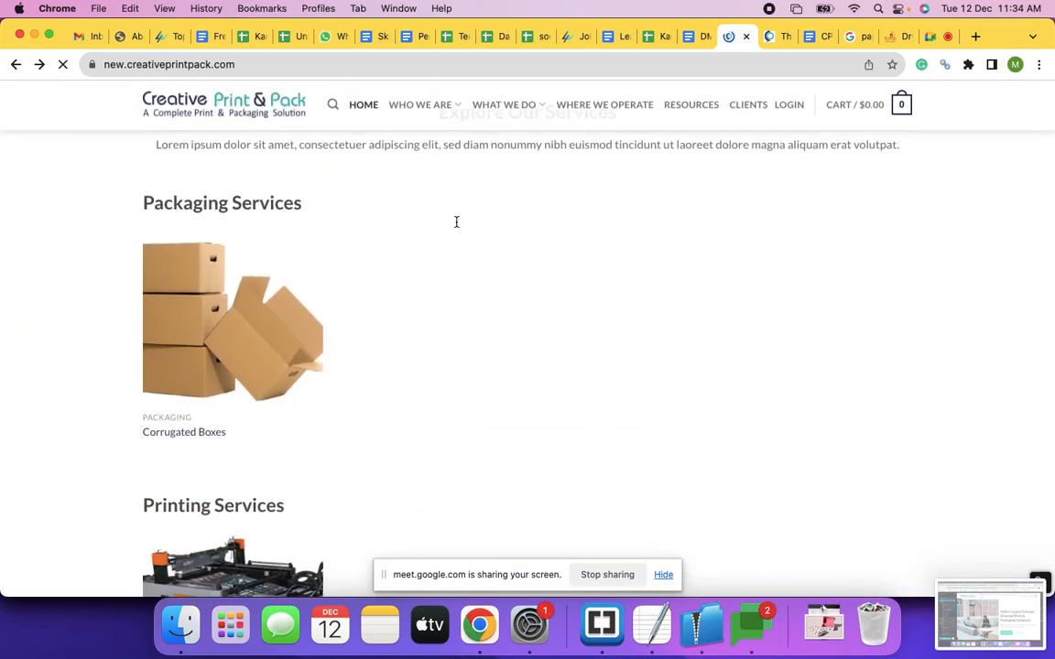
mouse_move(270, 274)
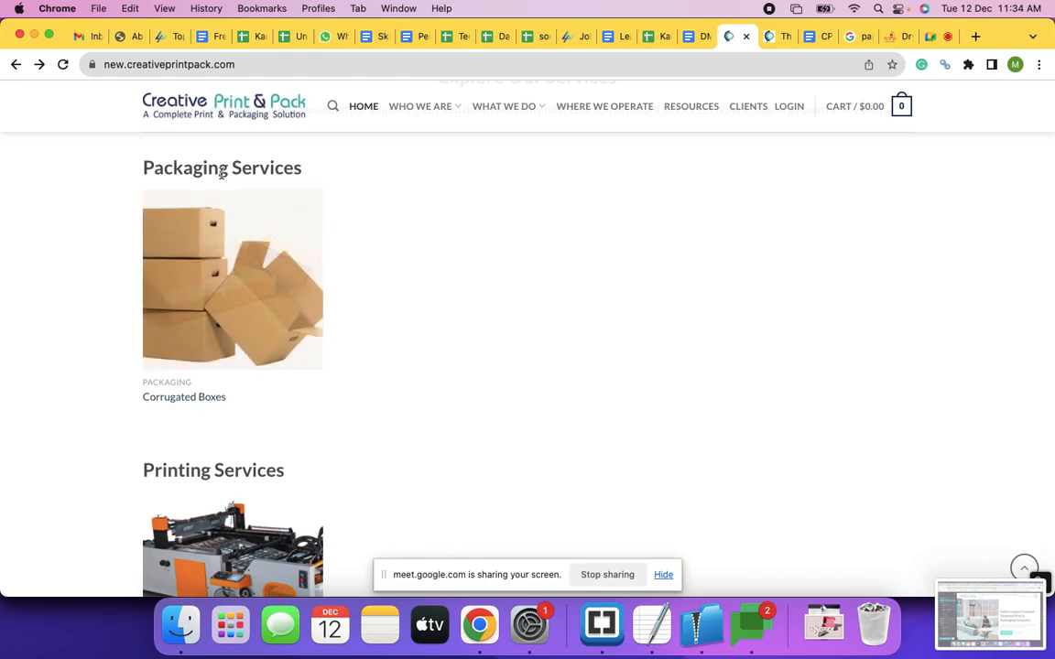
scroll(259, 364, "down", 3)
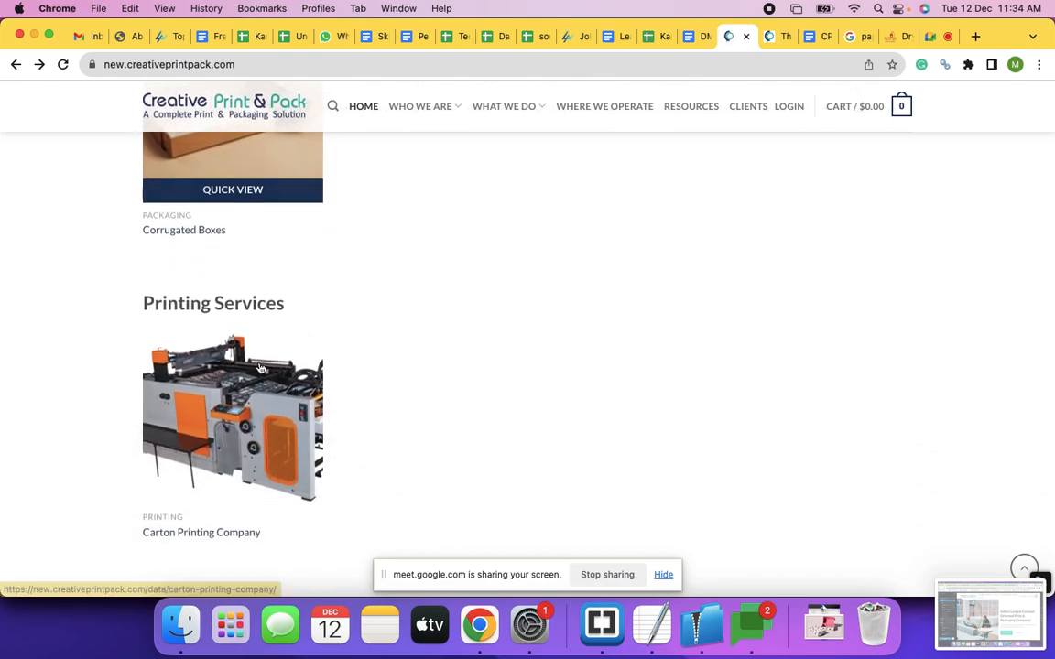
scroll(259, 366, "down", 5)
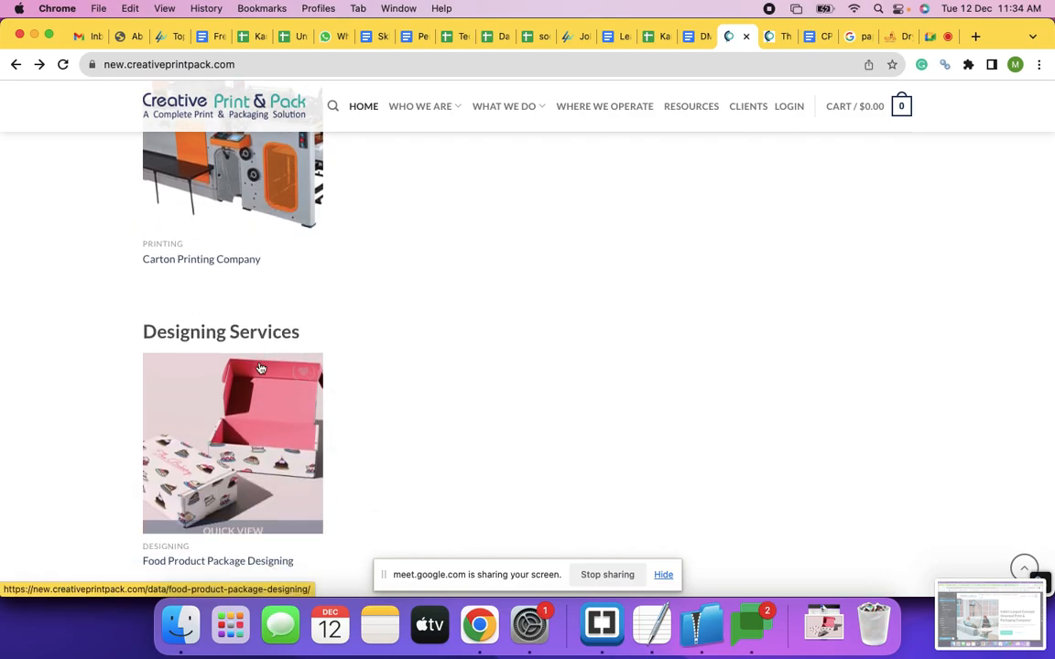
scroll(259, 368, "down", 7)
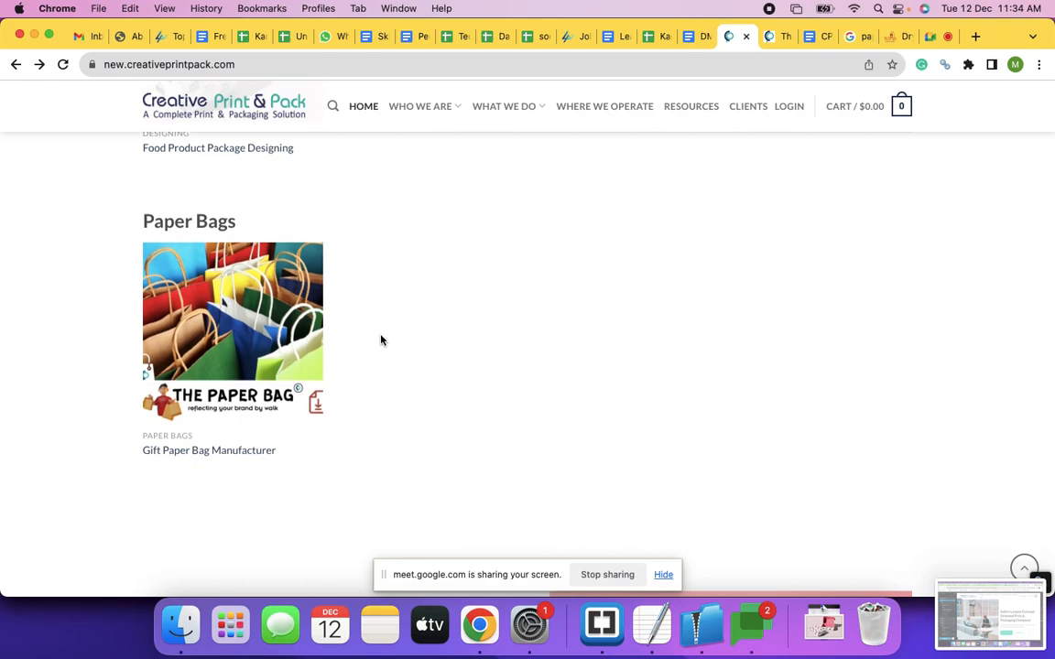
Review the homepage's About Us, Why CPP Is First Choice, team and Testimonials sections.
scroll(382, 334, "down", 6)
scroll(382, 341, "down", 15)
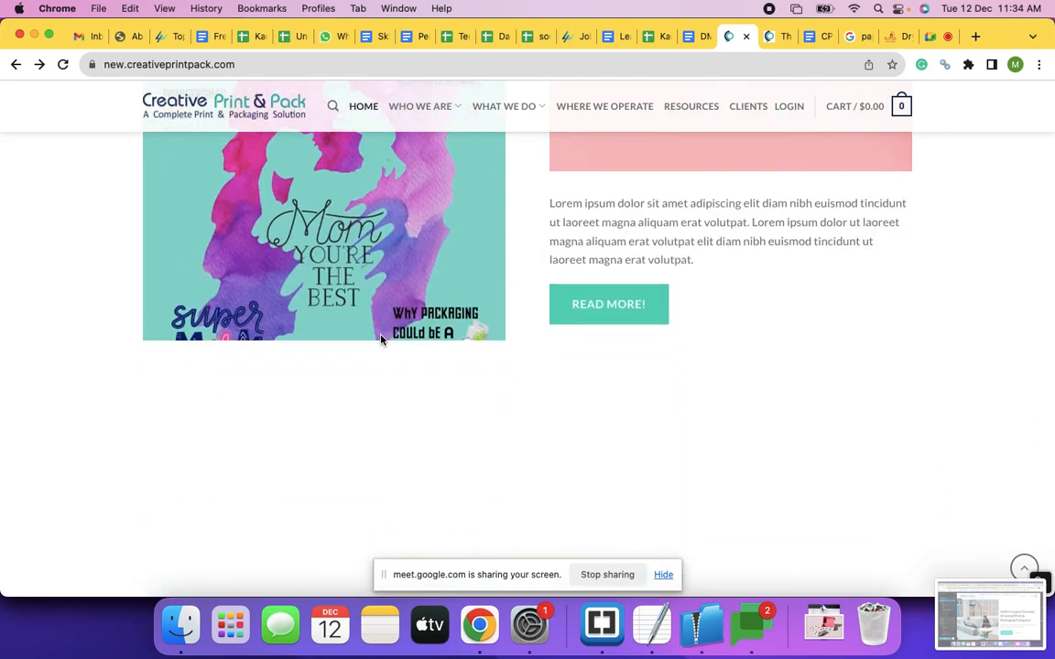
scroll(382, 340, "down", 7)
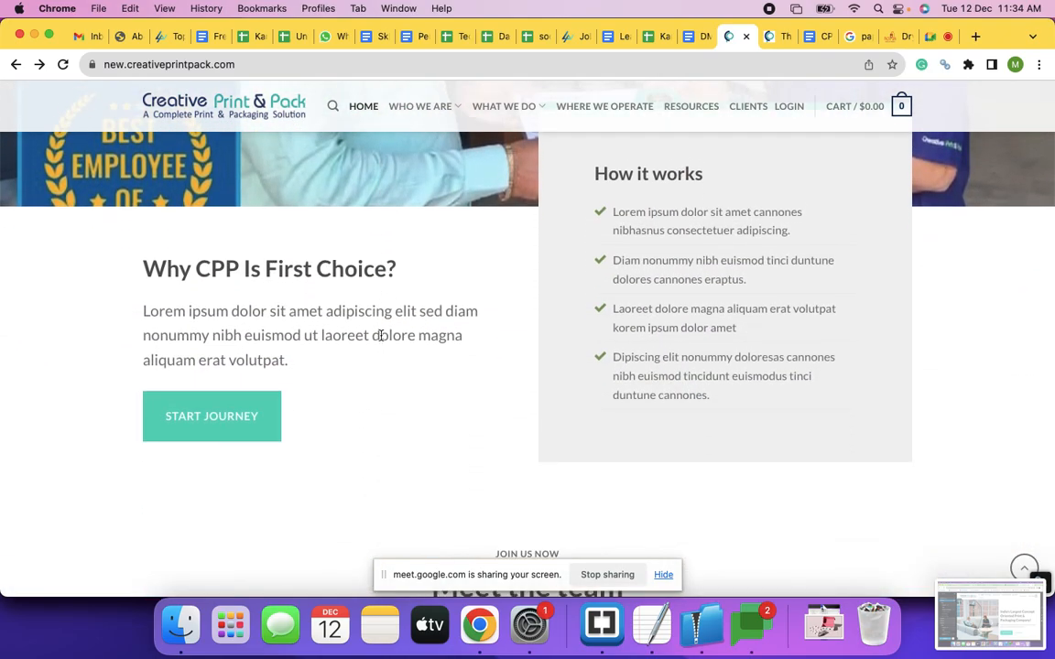
scroll(381, 340, "down", 10)
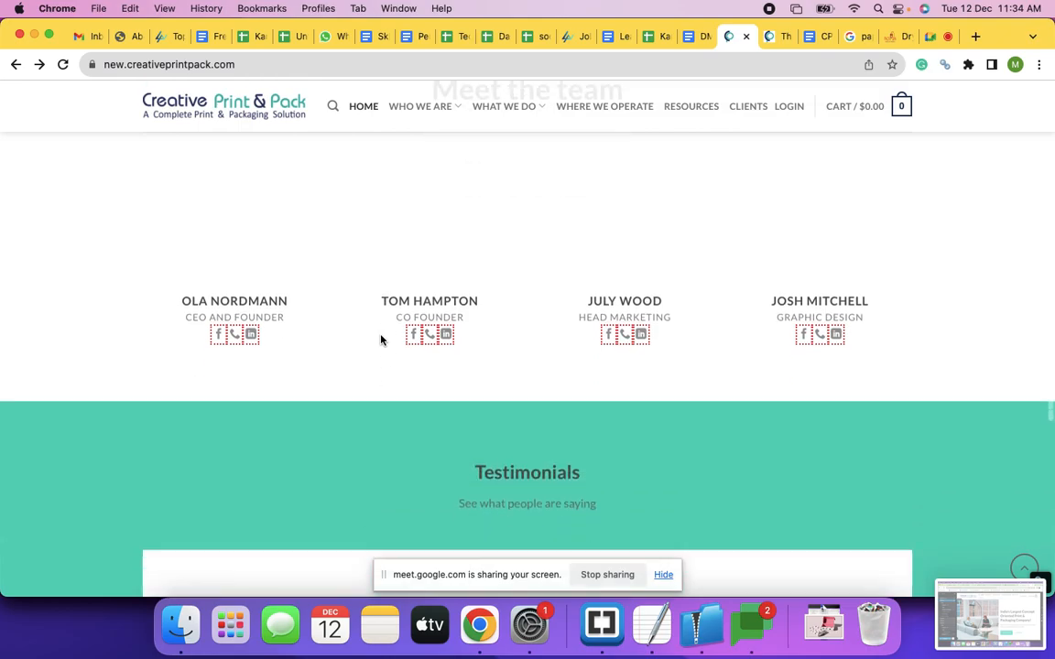
scroll(381, 336, "up", 17)
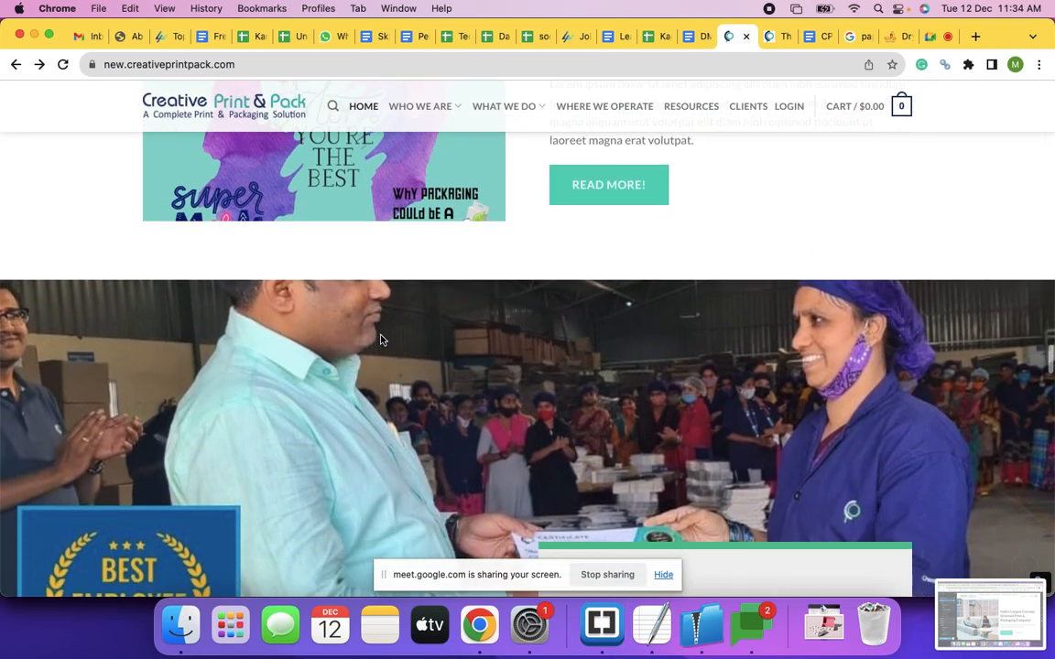
scroll(382, 341, "down", 15)
scroll(382, 340, "down", 13)
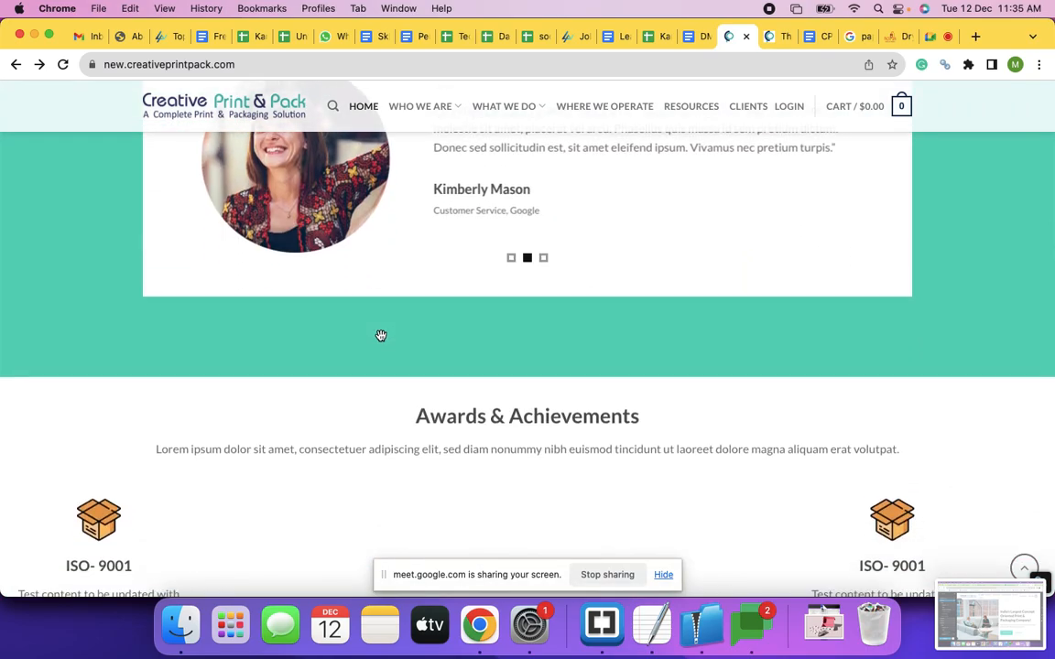
Review the Awards & Achievements, Industry Insights and Let's Connect sections down to the homepage footer.
scroll(381, 336, "down", 1)
scroll(381, 336, "up", 2)
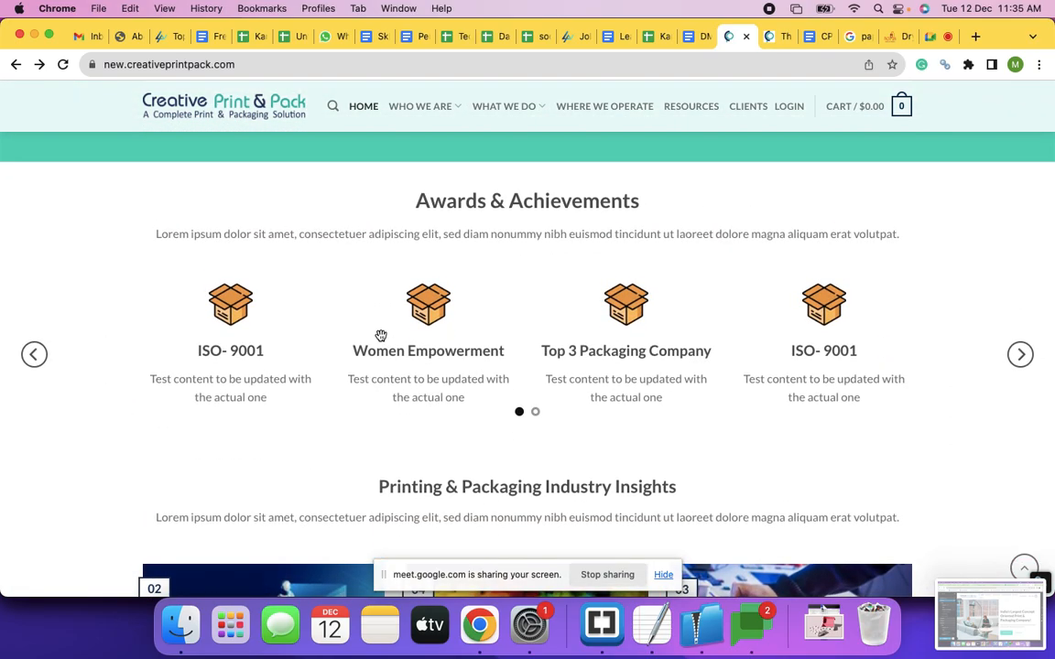
scroll(381, 336, "down", 1)
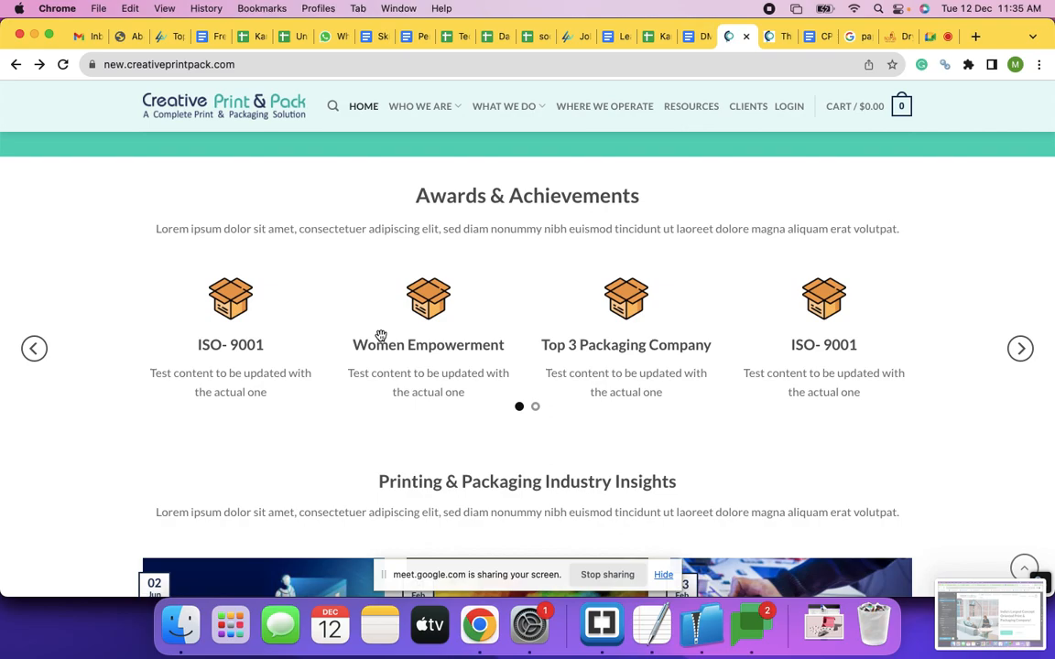
scroll(381, 336, "down", 7)
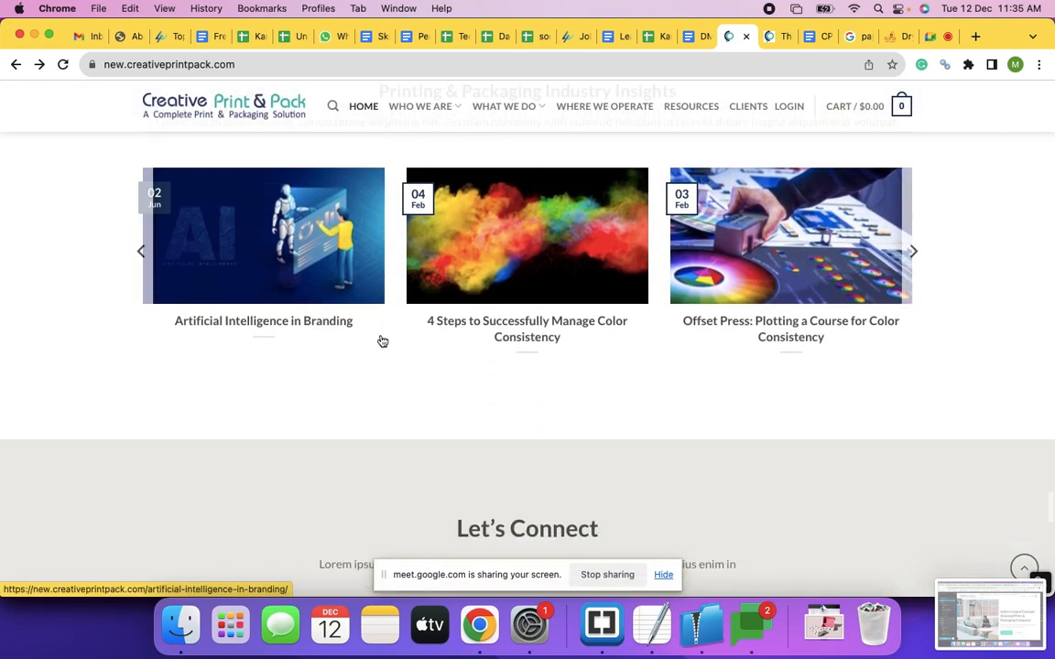
scroll(381, 336, "down", 8)
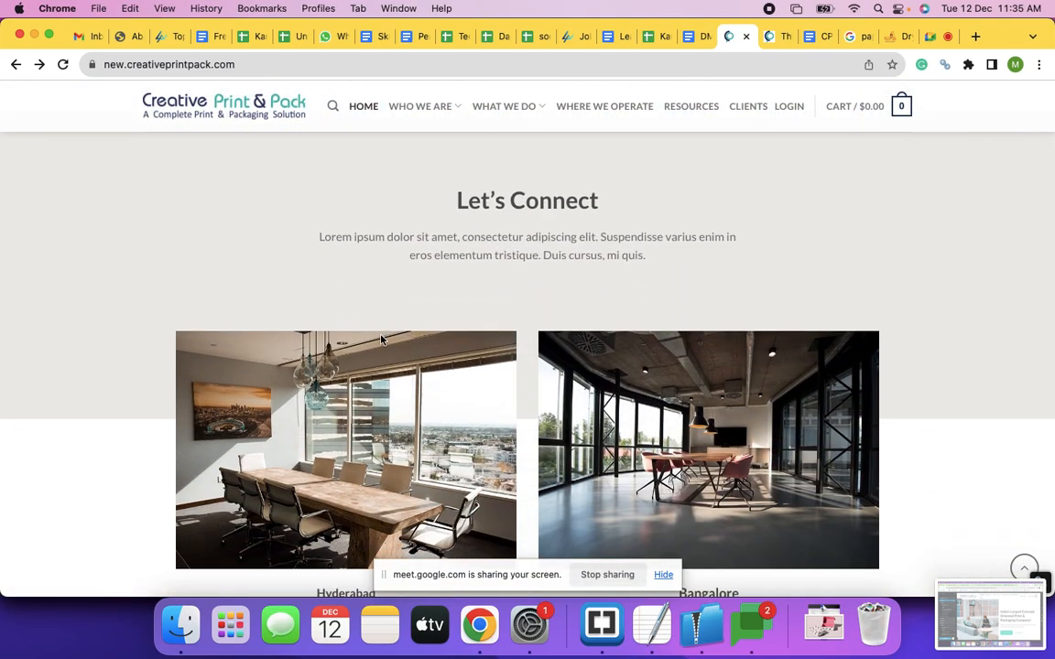
scroll(381, 339, "down", 10)
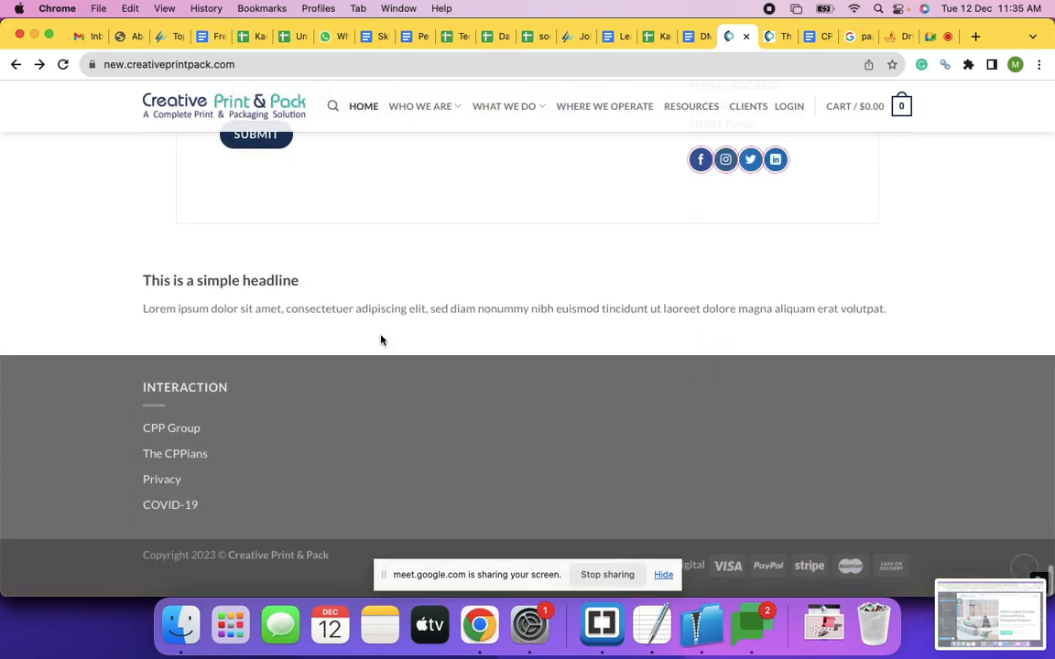
Open the Corrugated Boxes product page from the homepage's Packaging Services section.
scroll(381, 339, "up", 5)
scroll(381, 340, "up", 20)
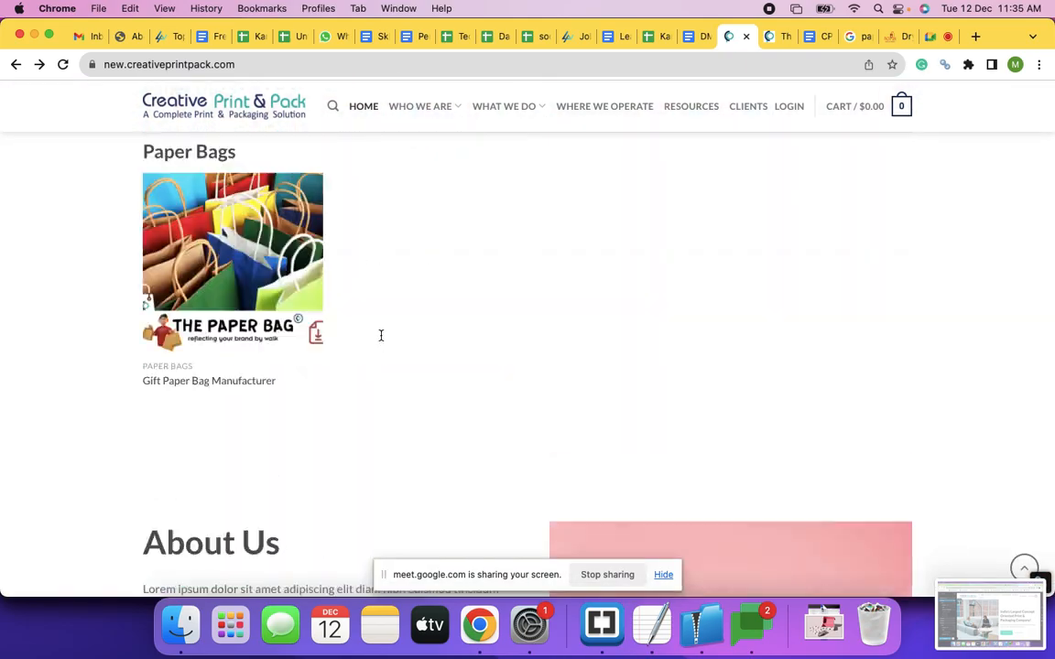
scroll(380, 340, "up", 15)
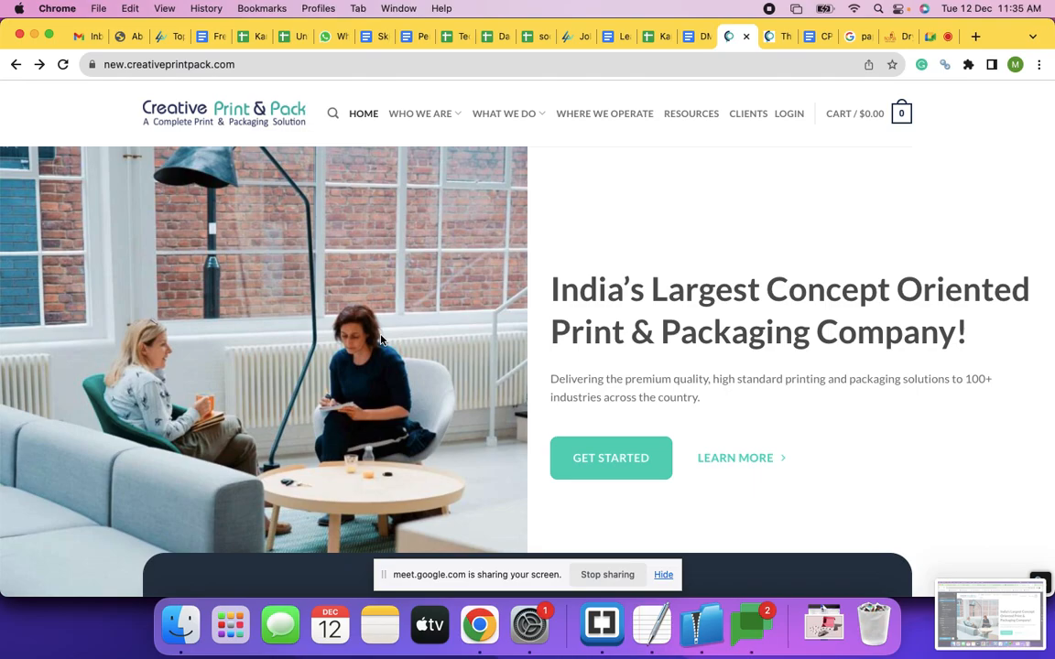
scroll(469, 278, "down", 15)
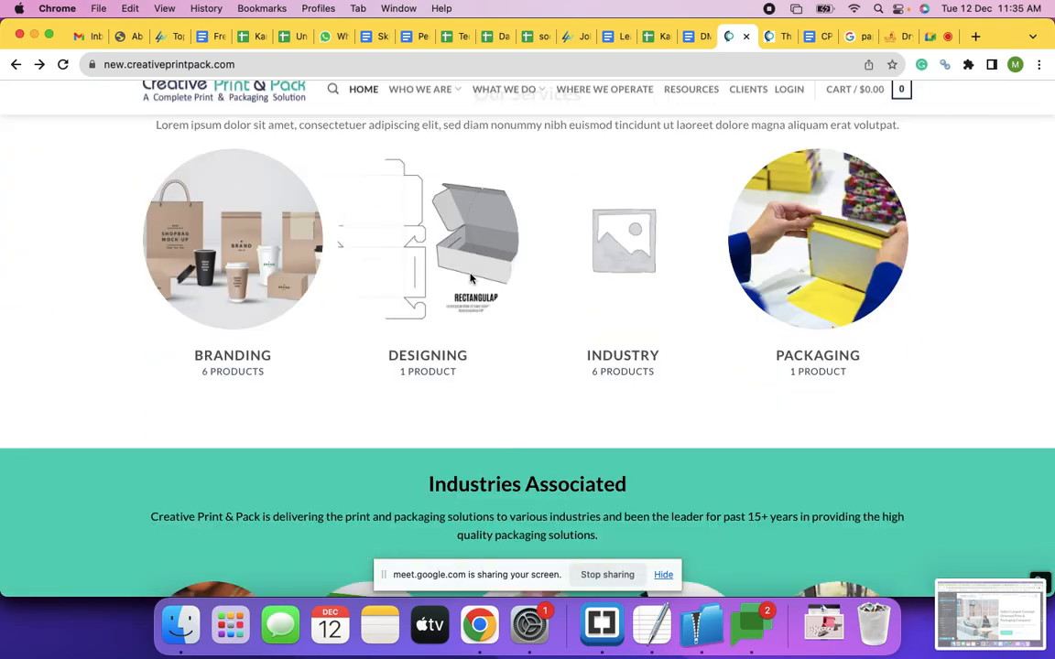
scroll(321, 267, "down", 15)
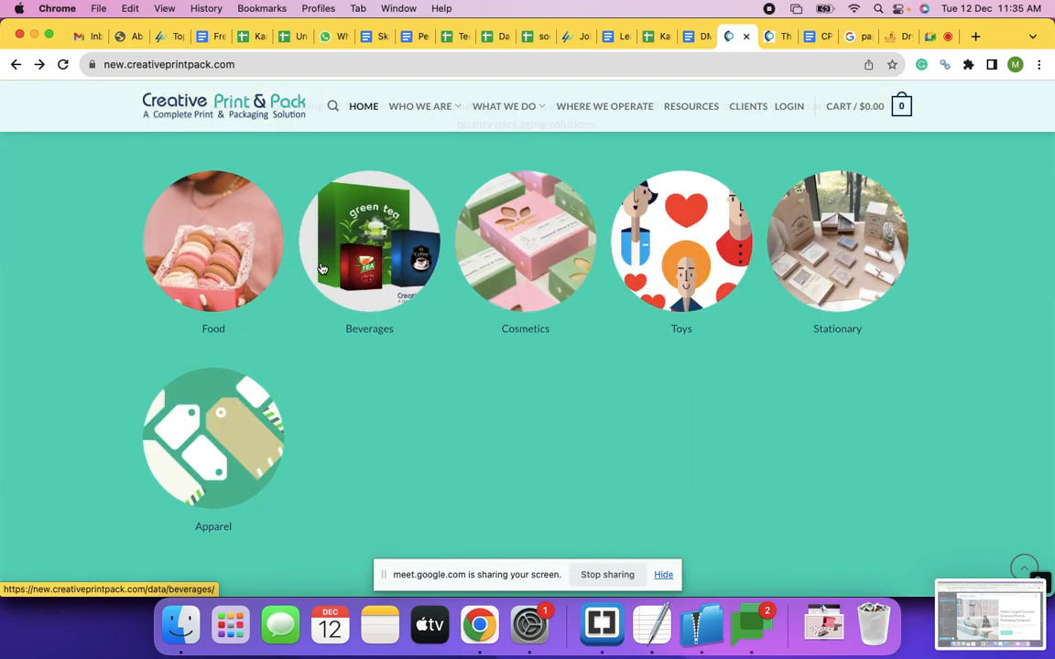
scroll(321, 268, "down", 15)
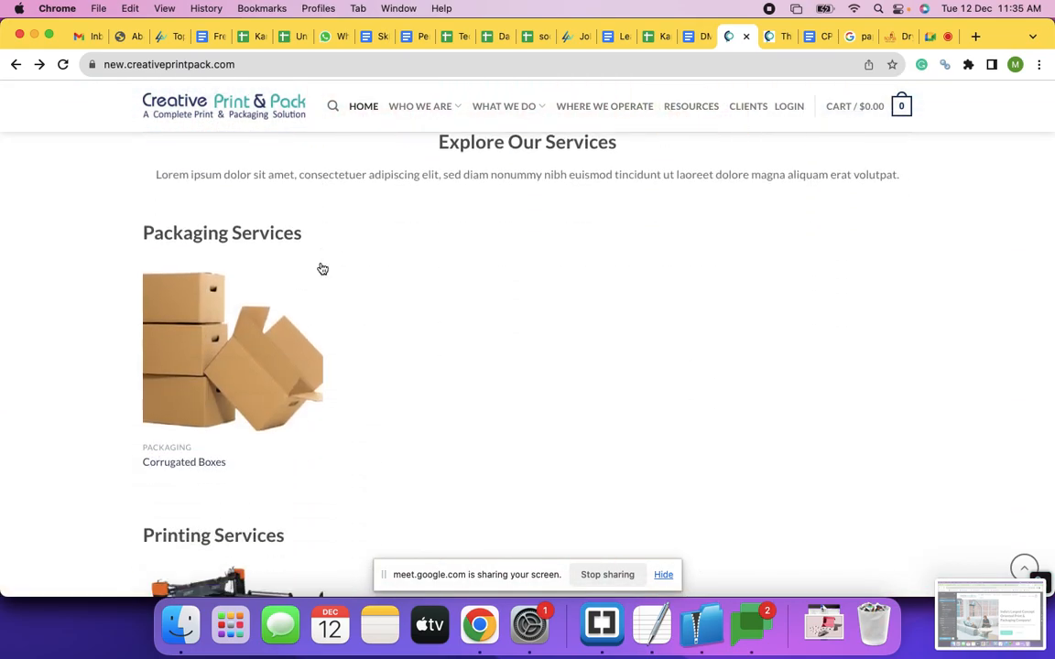
left_click(196, 306)
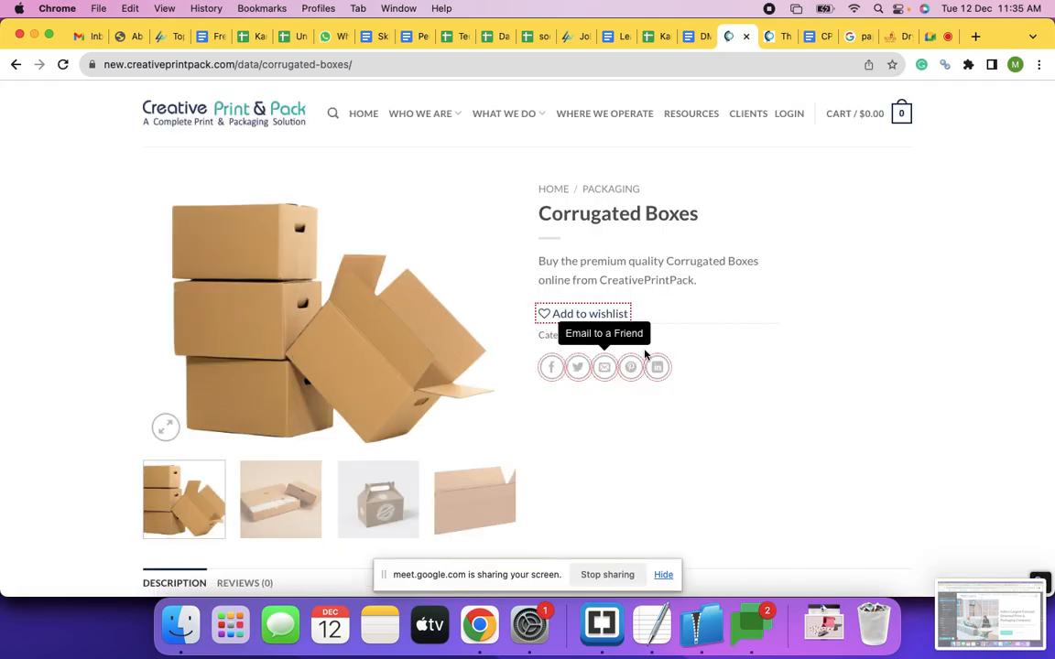
Examine the Corrugated Boxes page's short description, image gallery and Description section.
scroll(646, 355, "down", 5)
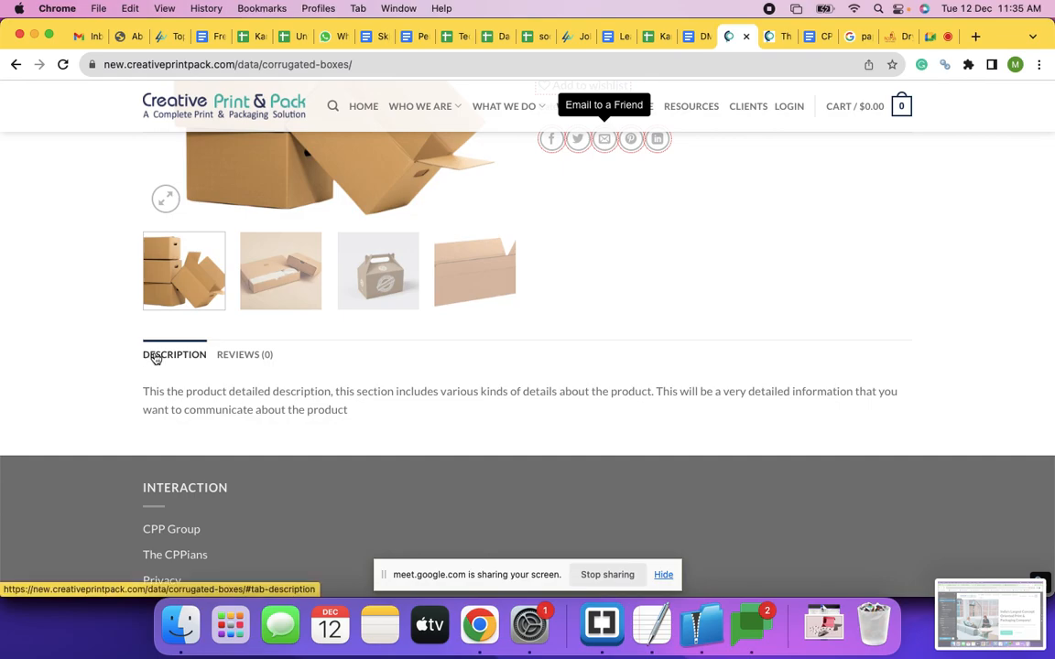
scroll(480, 290, "up", 5)
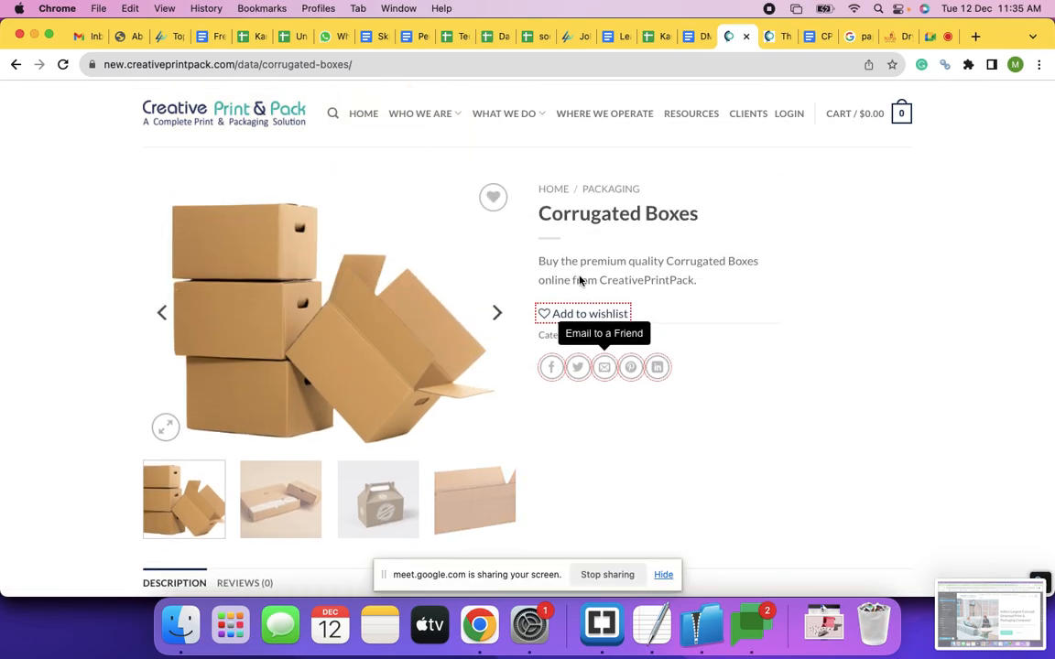
left_click_drag(541, 260, 676, 300)
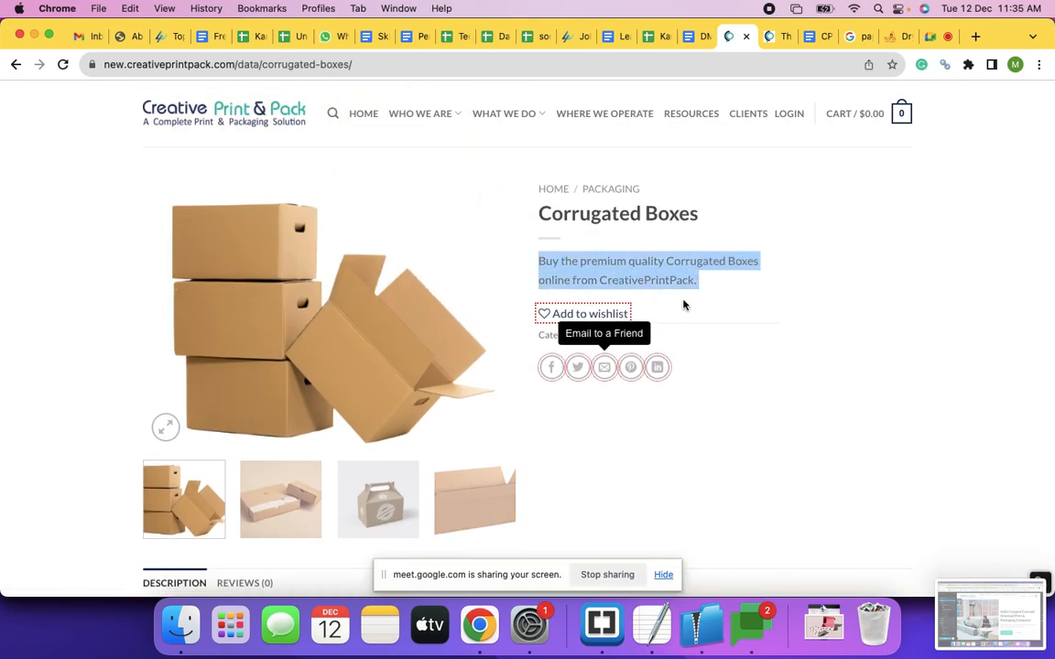
left_click(690, 307)
left_click_drag(539, 263, 696, 283)
left_click(716, 291)
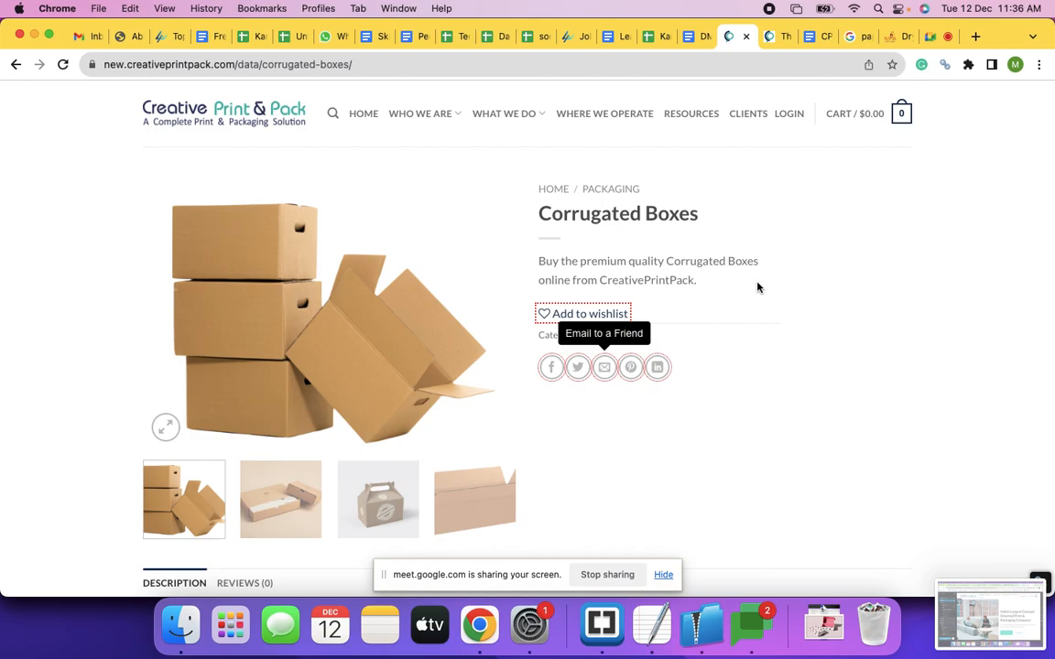
scroll(534, 341, "up", 1)
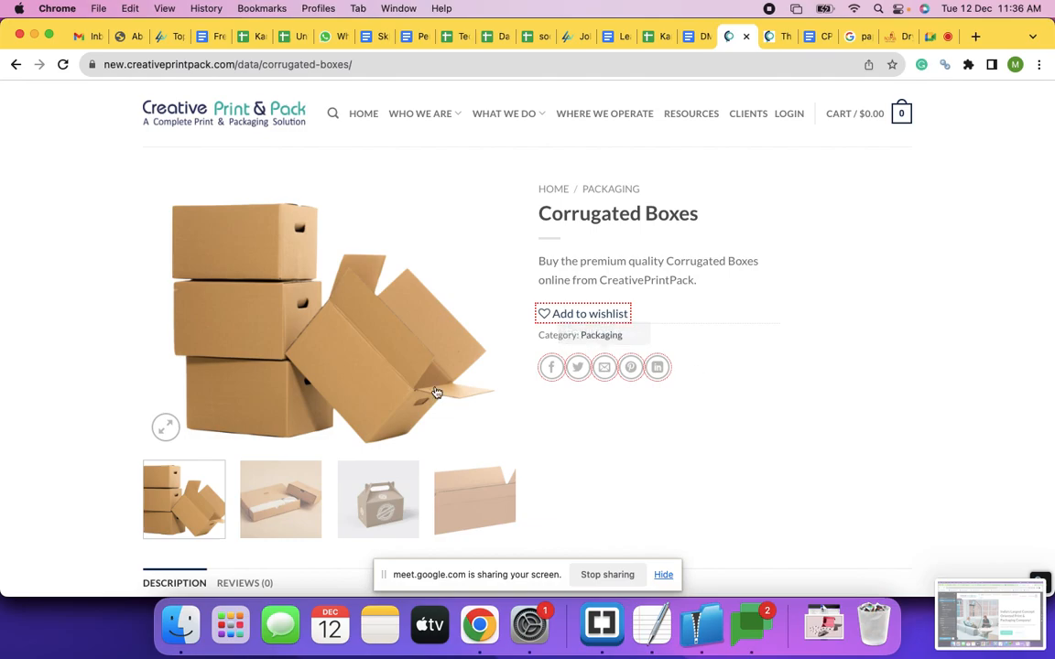
scroll(510, 458, "down", 5)
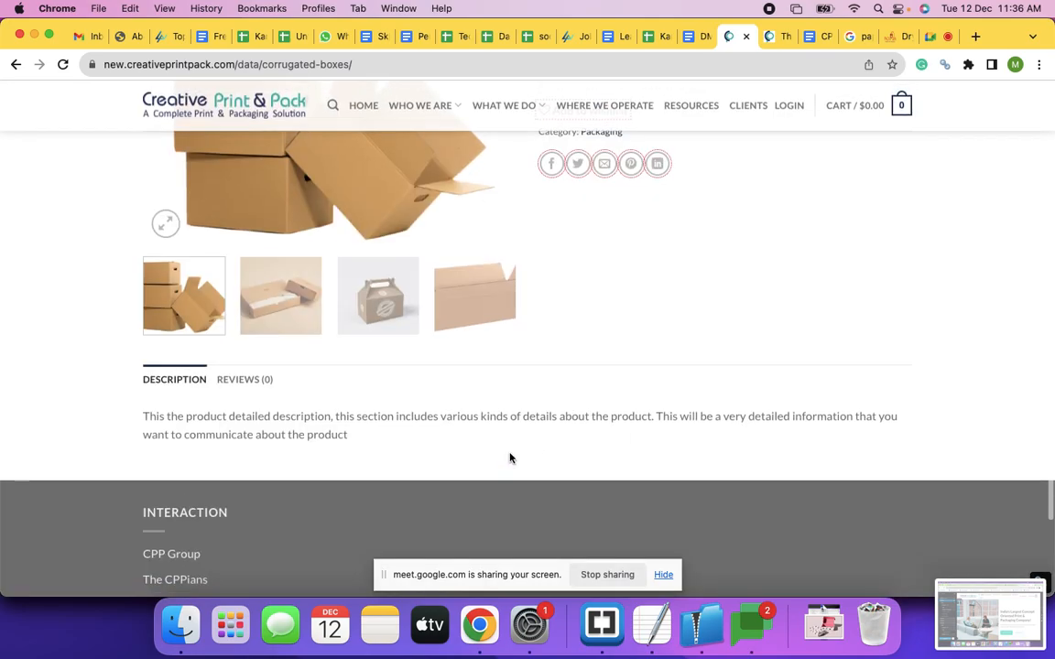
scroll(510, 458, "up", 5)
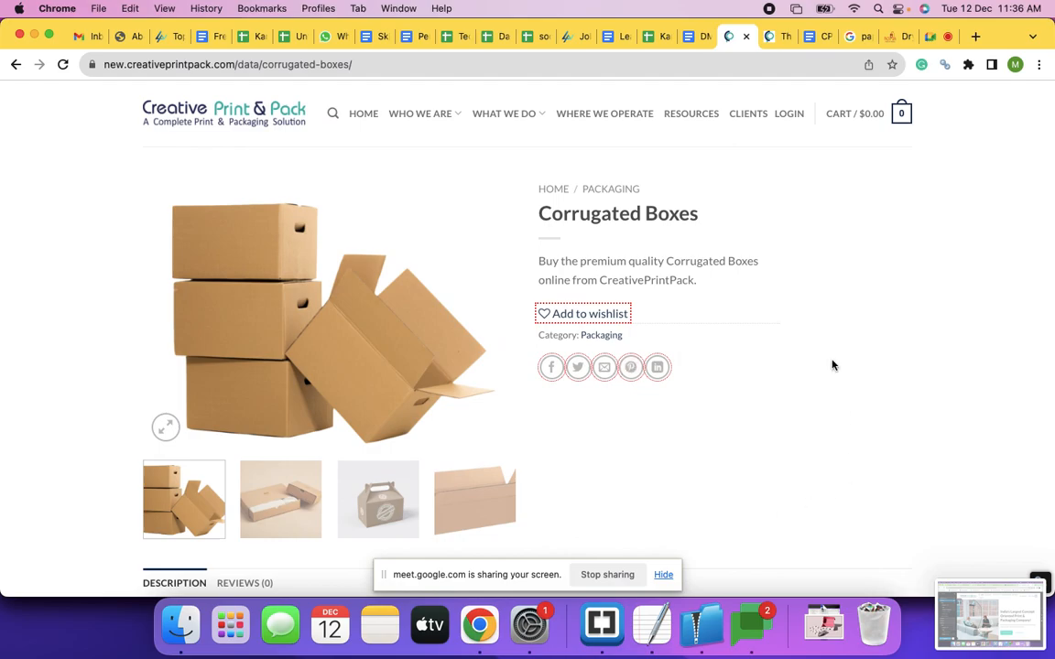
scroll(577, 367, "down", 3)
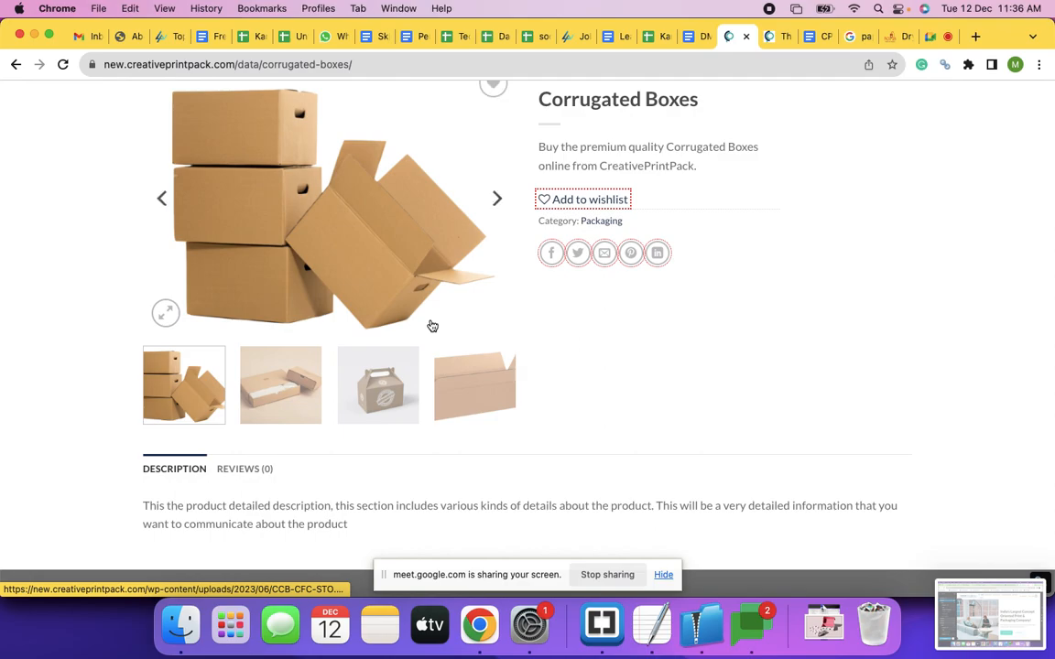
scroll(805, 238, "up", 3)
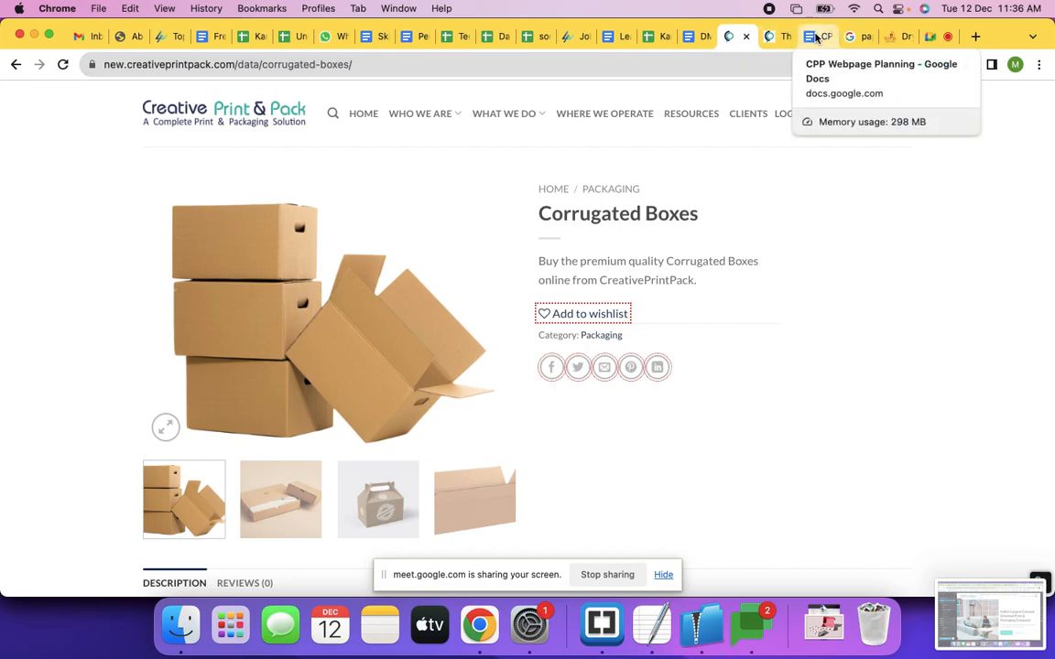
Switch to the CPP Webpage Planning document in Google Docs and review the Mono Cartoon Boxes Manufacturer content under Product Page Design Planning.
left_click(816, 36)
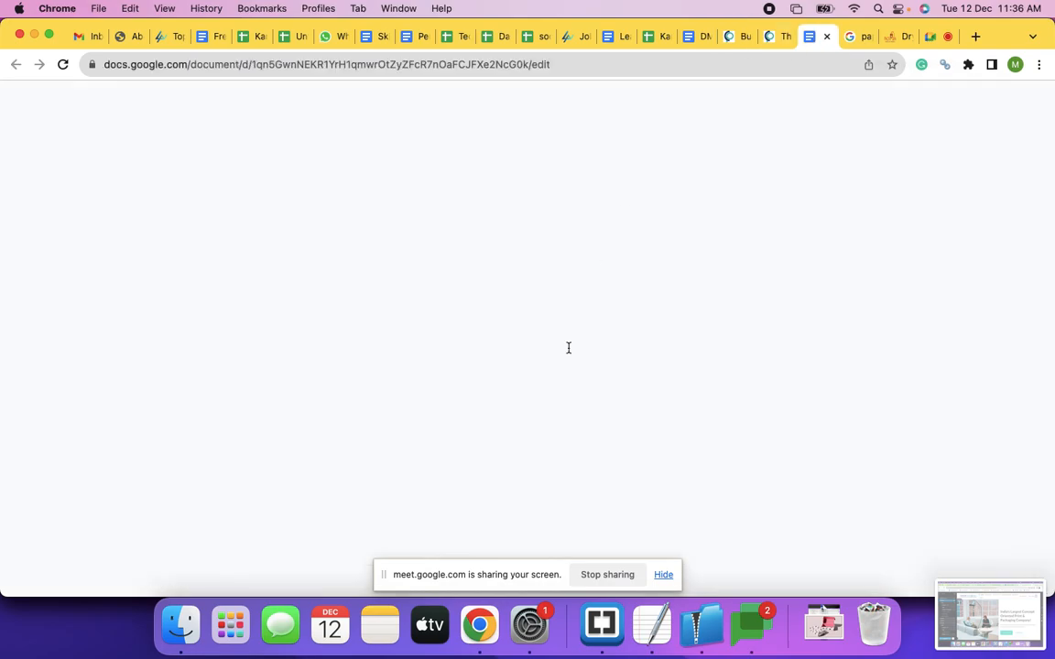
scroll(568, 348, "down", 10)
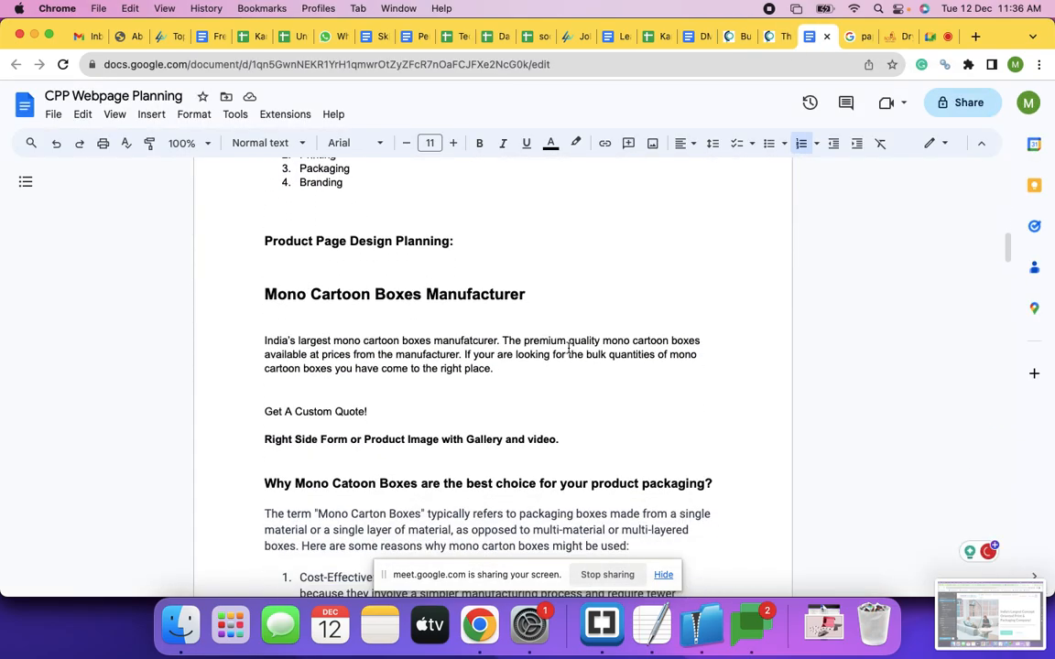
left_click_drag(261, 222, 527, 223)
scroll(363, 330, "down", 5)
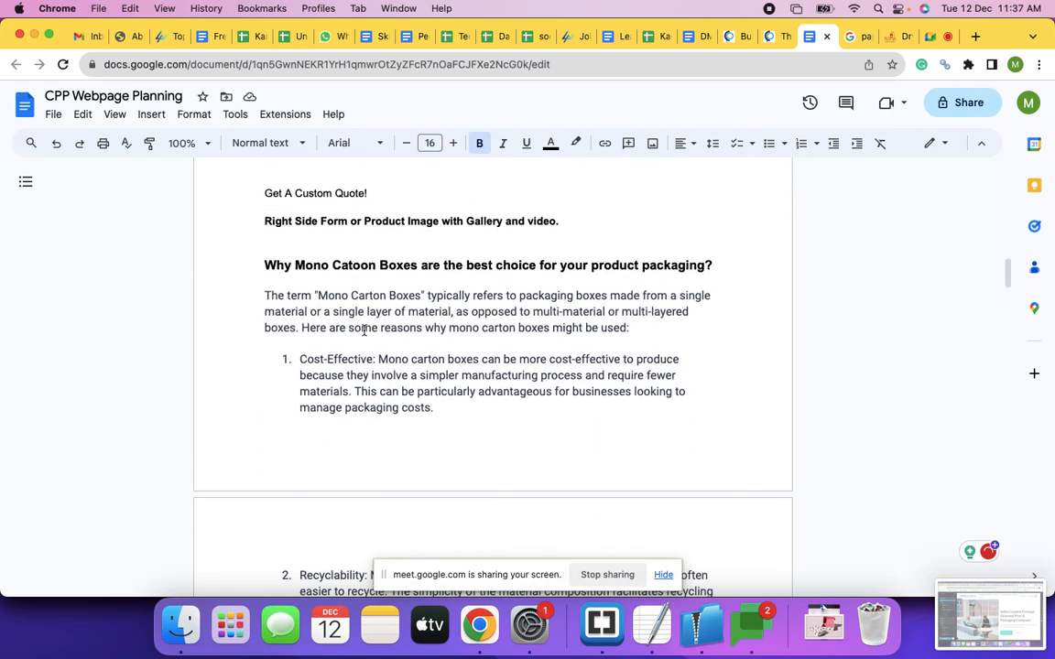
scroll(364, 329, "up", 3)
scroll(364, 330, "up", 1)
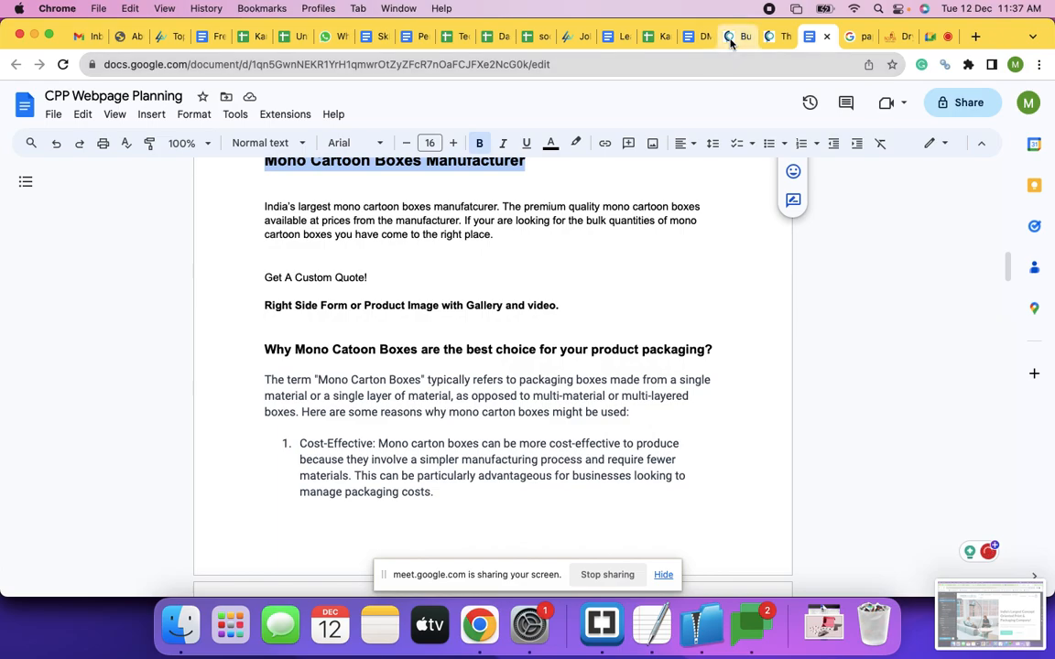
Return to the Corrugated Boxes product page and check its layout from the gallery to the footer against the plan.
left_click(738, 38)
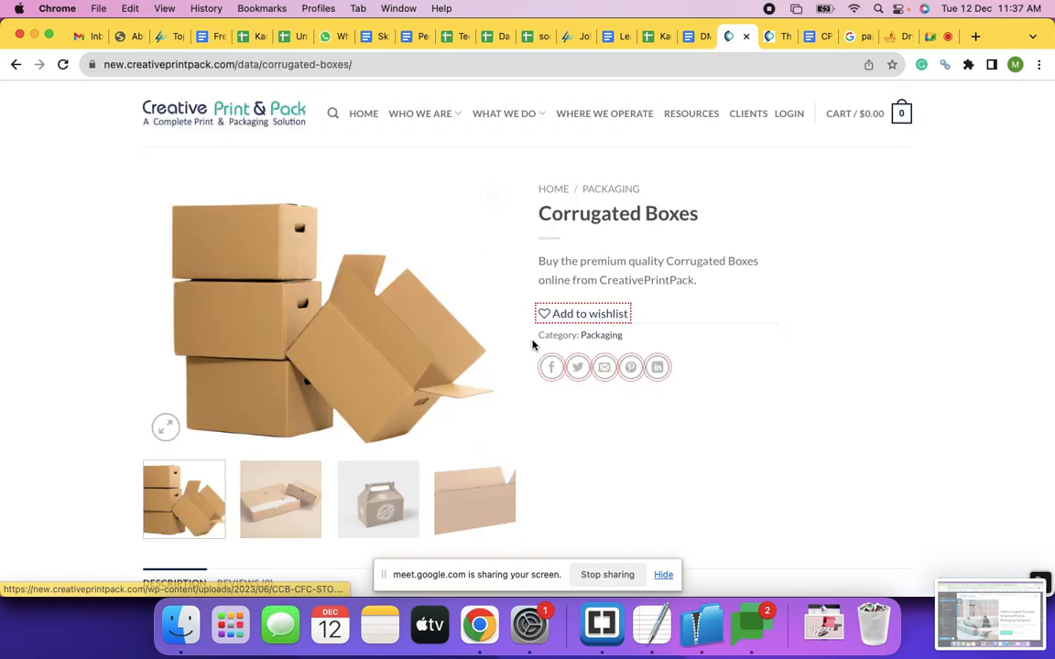
scroll(529, 346, "down", 5)
scroll(528, 348, "down", 2)
scroll(528, 348, "up", 7)
scroll(528, 348, "down", 3)
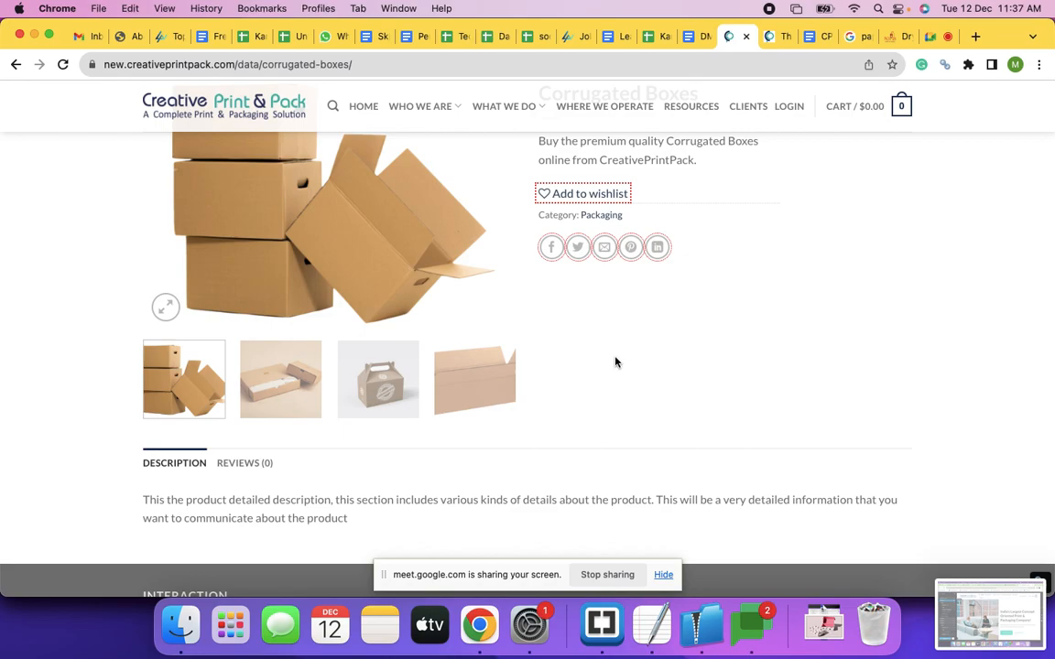
scroll(615, 363, "up", 3)
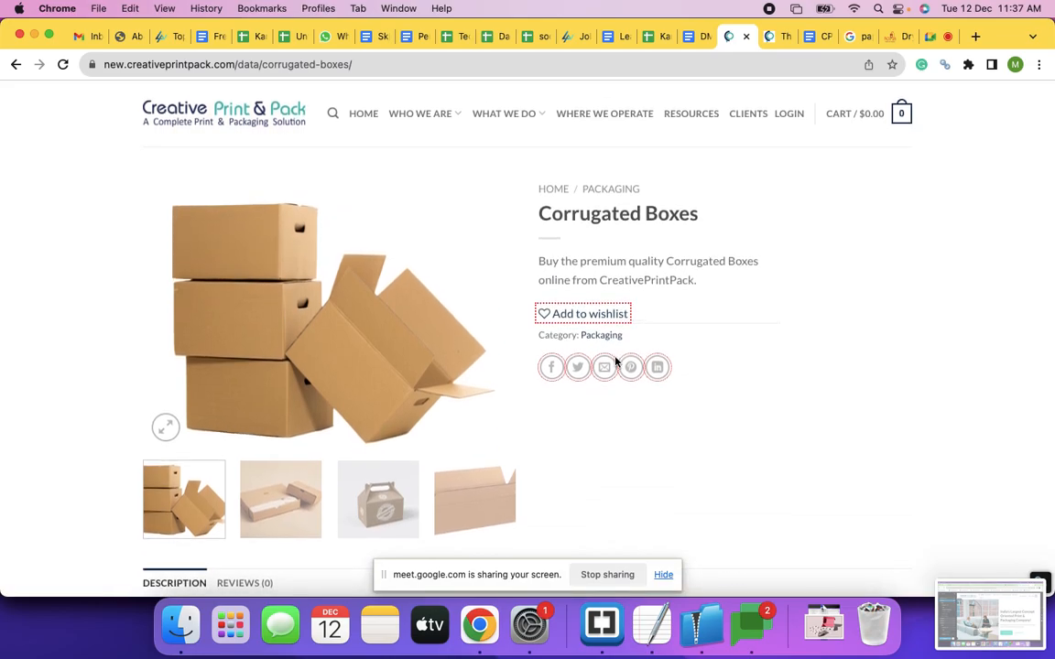
Open kandra.pro in a new tab and skim its homepage down to the Learning Support section.
left_click(976, 37)
type("kandra.pro")
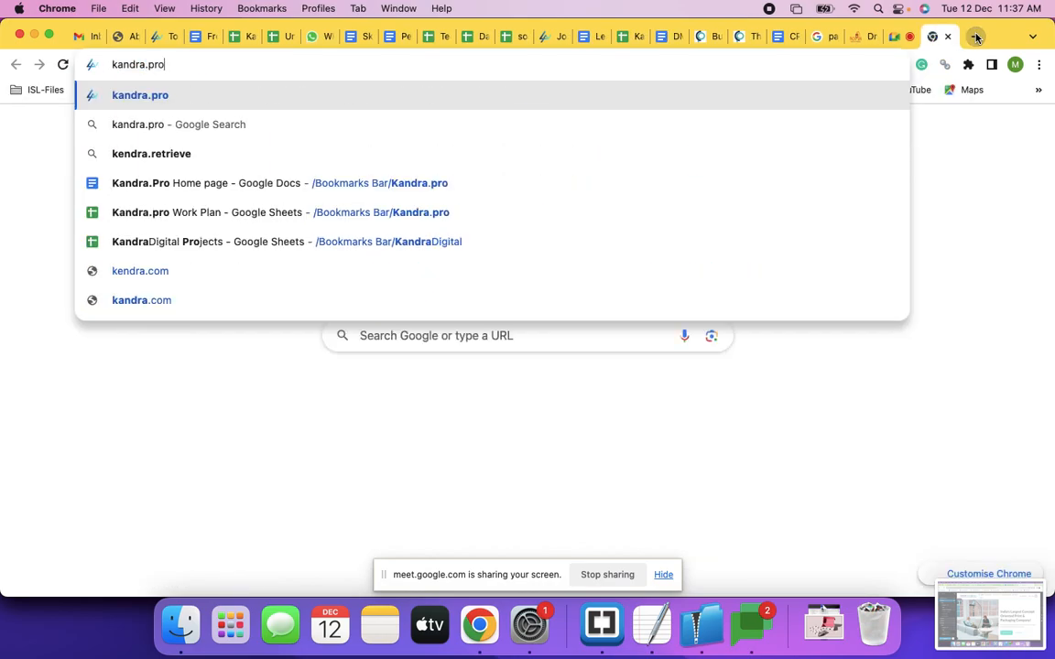
key("Return")
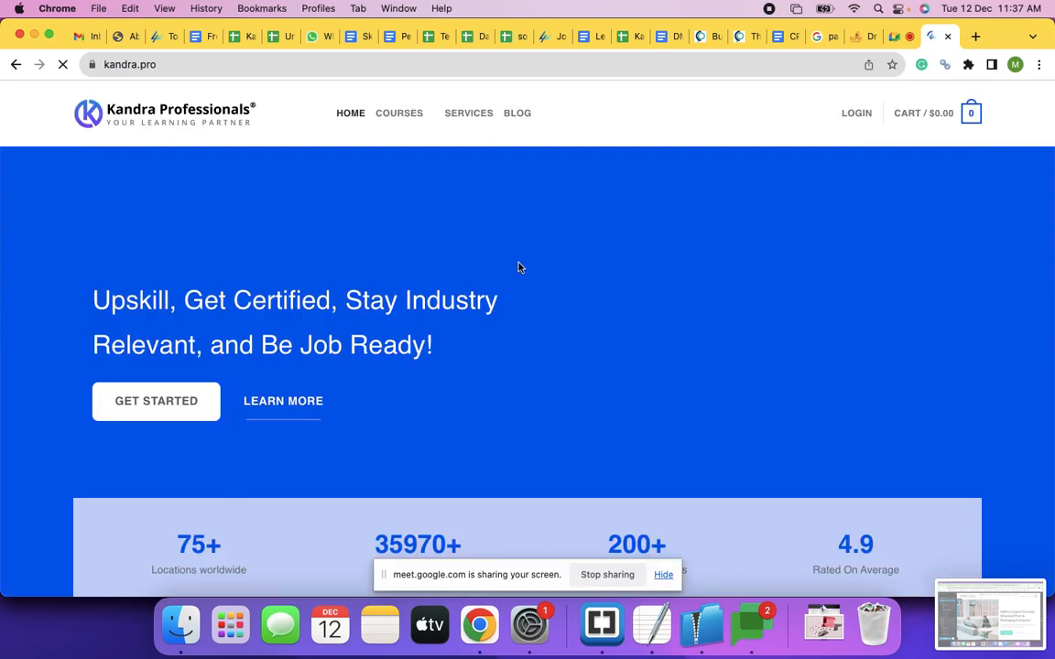
scroll(517, 299, "down", 3)
scroll(516, 300, "down", 10)
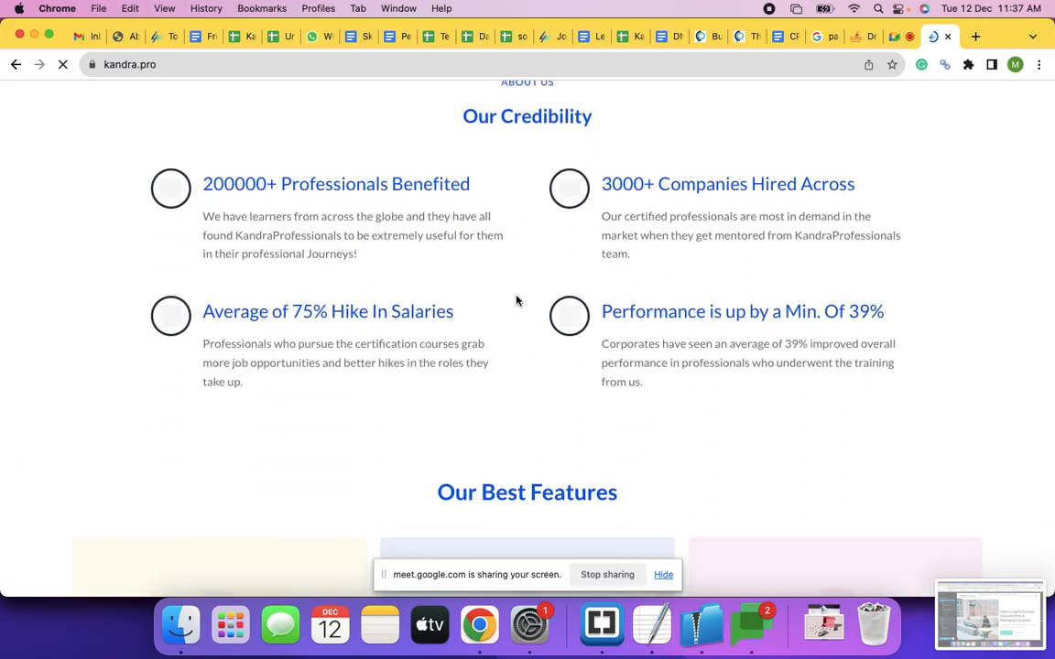
scroll(516, 300, "down", 10)
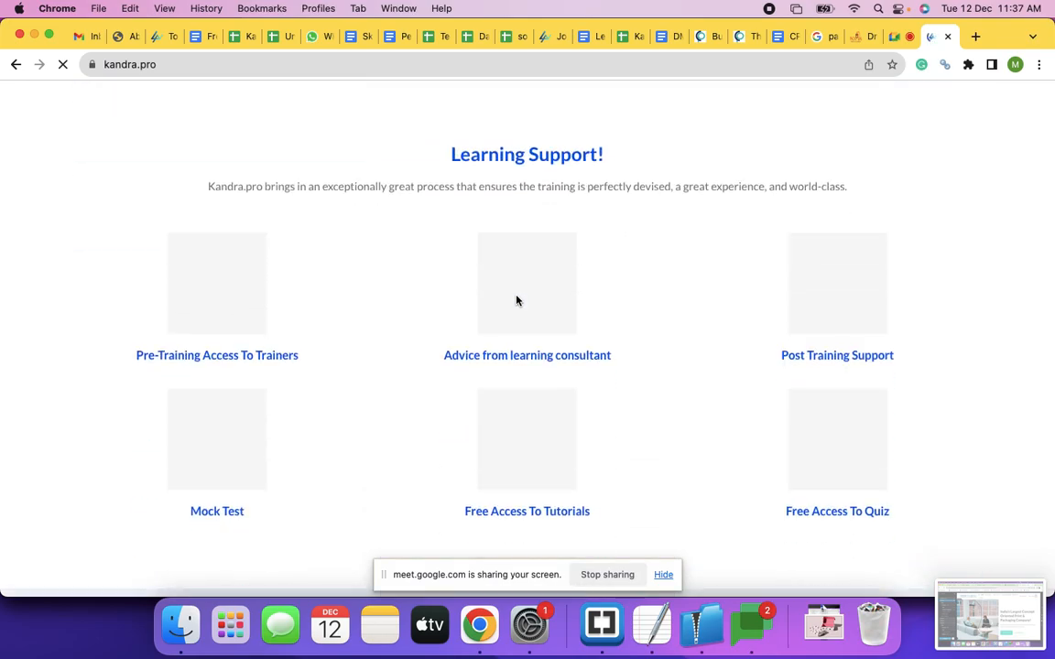
scroll(517, 300, "up", 20)
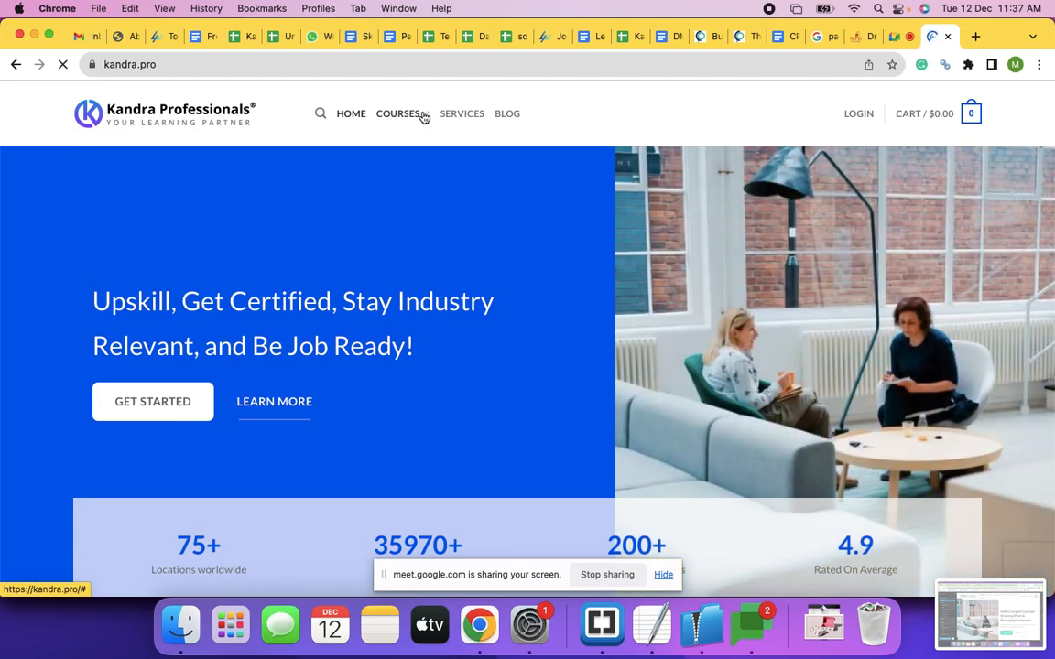
Open the Digital Marketing Training course page and review its header and Digital Marketing Course Overview.
mouse_move(421, 115)
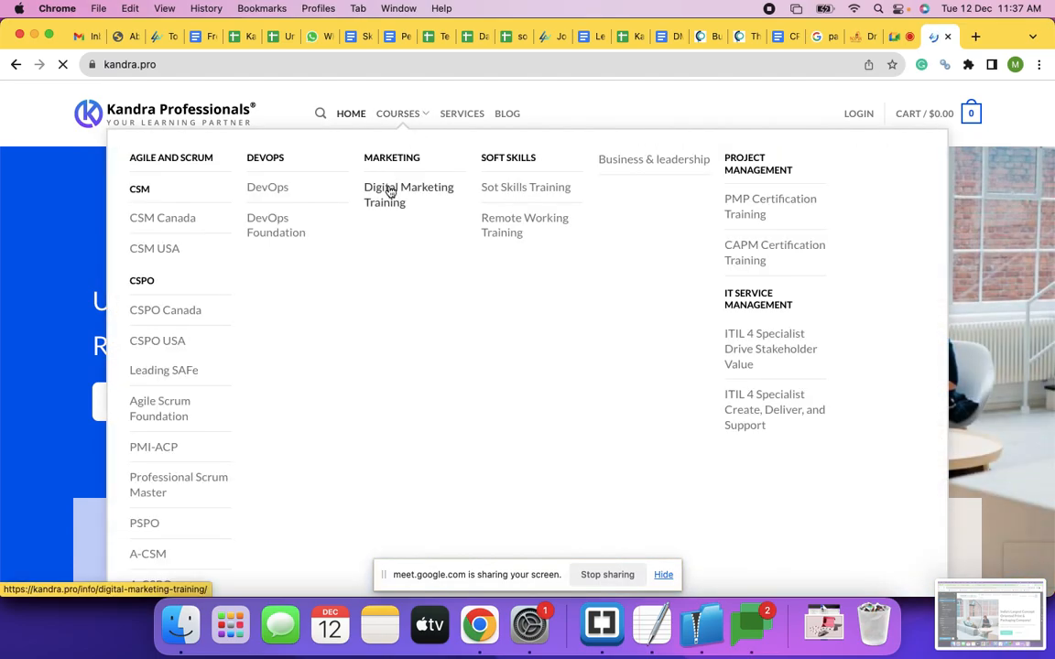
left_click(390, 190)
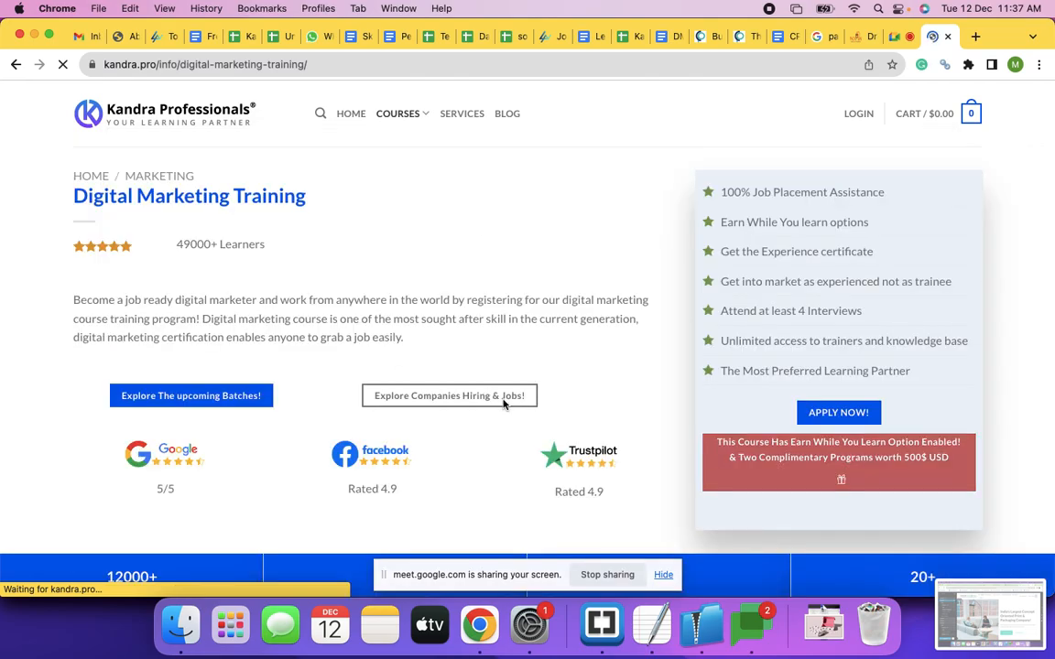
scroll(526, 312, "down", 1)
scroll(528, 304, "up", 1)
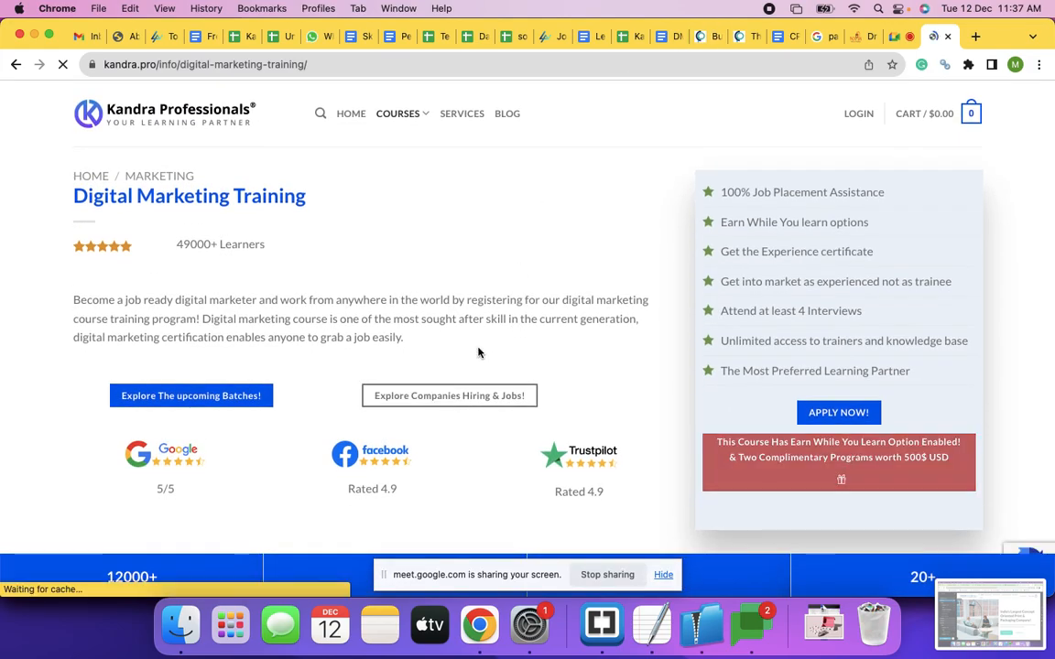
scroll(477, 353, "down", 5)
scroll(478, 352, "up", 2)
scroll(478, 352, "down", 1)
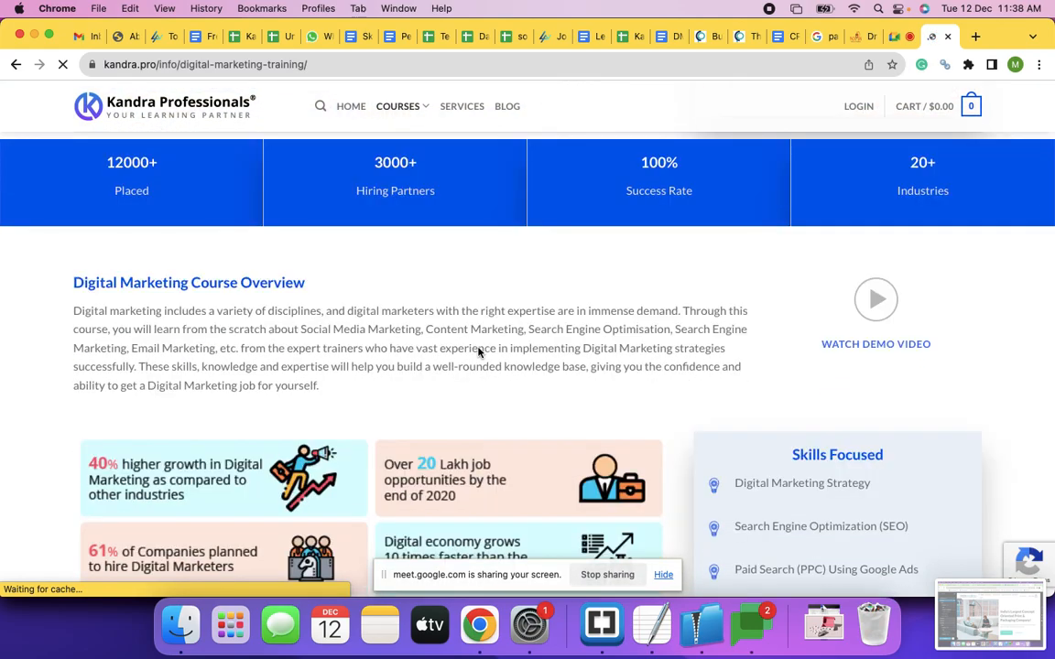
Review the course page from Skills Focused and Key Features through Why Digital Marketing Course and the Benefits list.
scroll(478, 353, "down", 4)
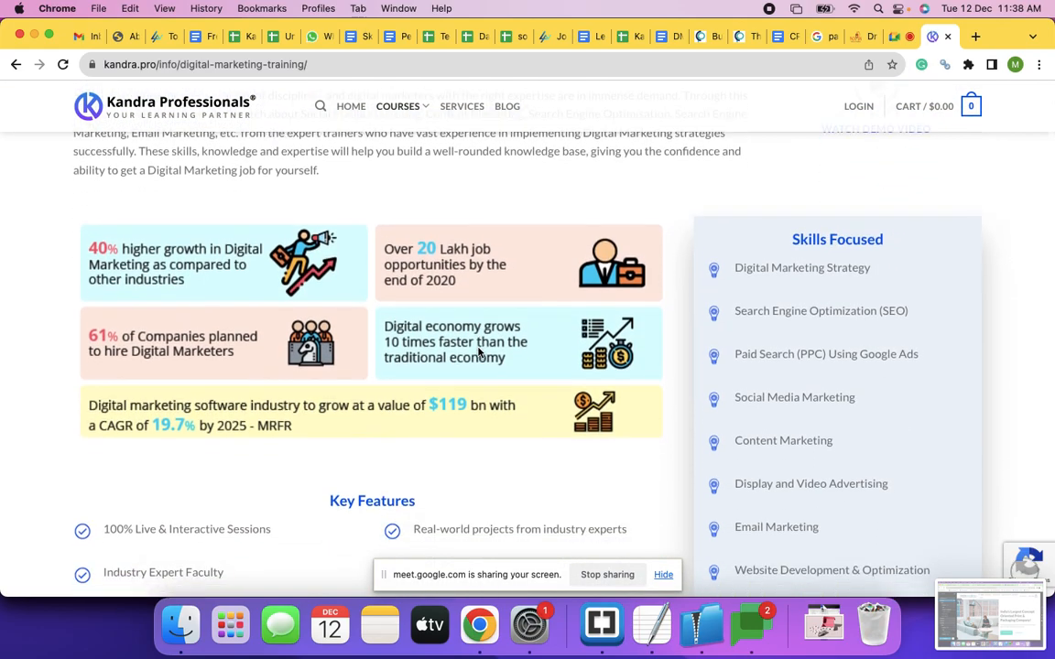
scroll(478, 353, "down", 4)
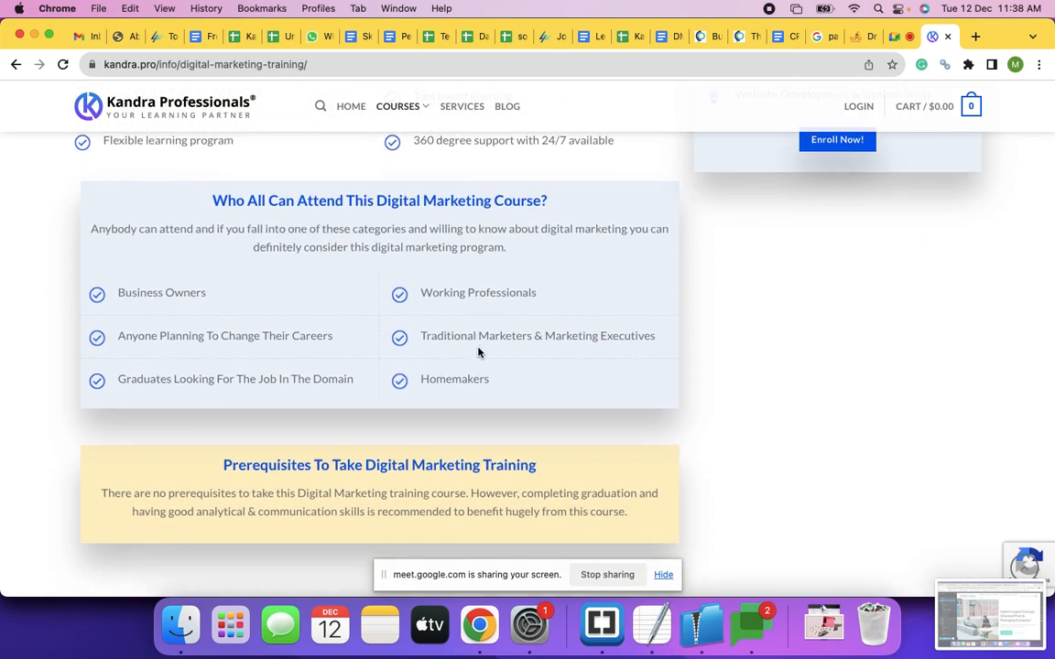
scroll(478, 353, "down", 6)
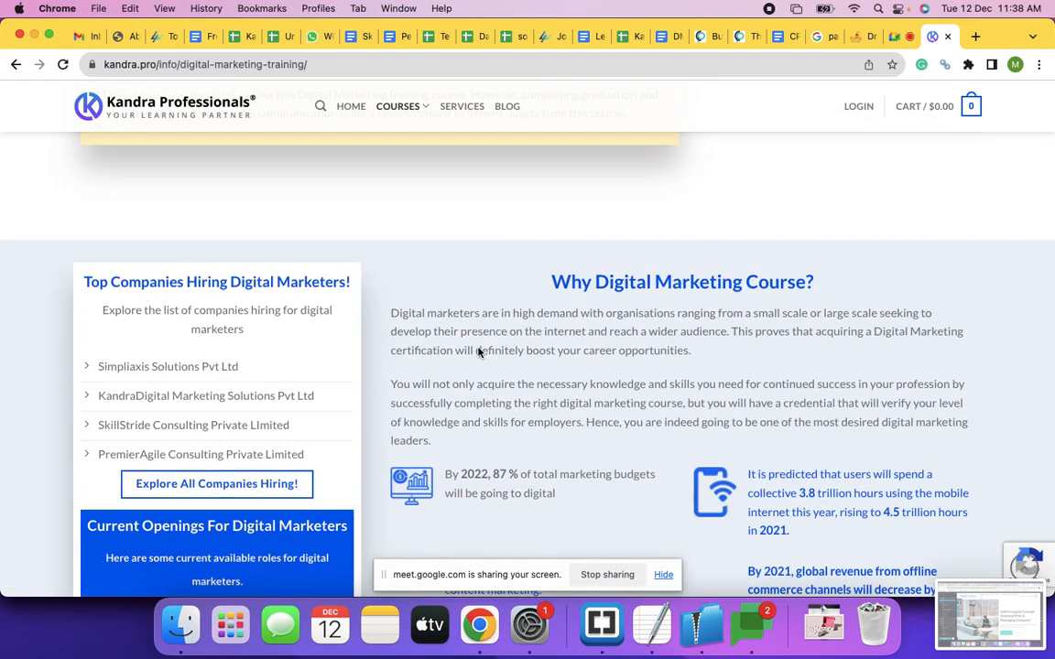
scroll(478, 348, "down", 5)
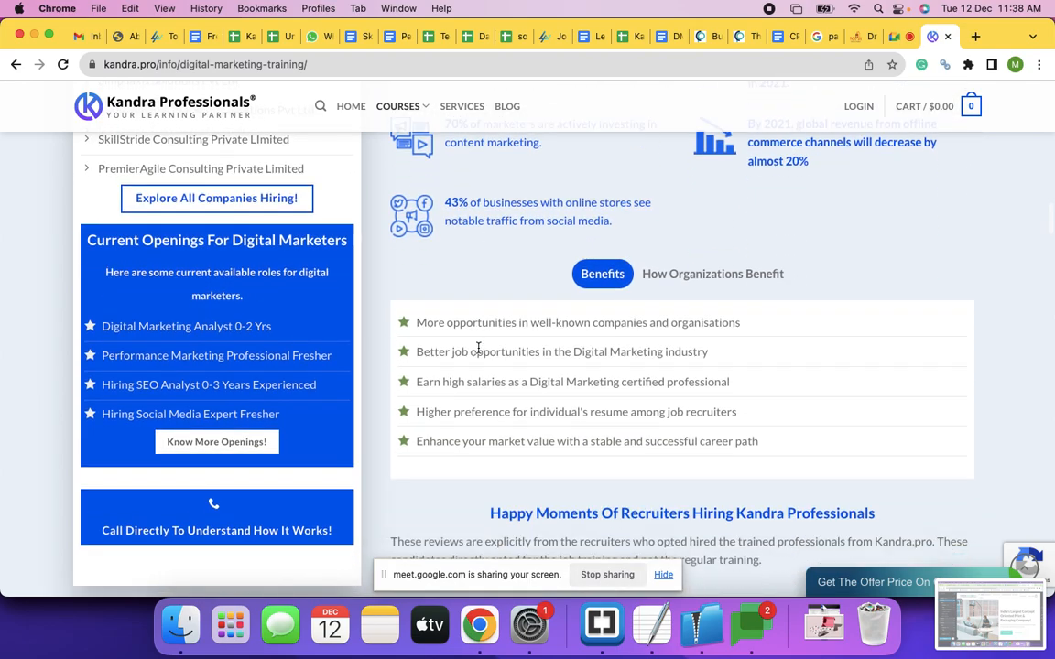
scroll(478, 348, "down", 8)
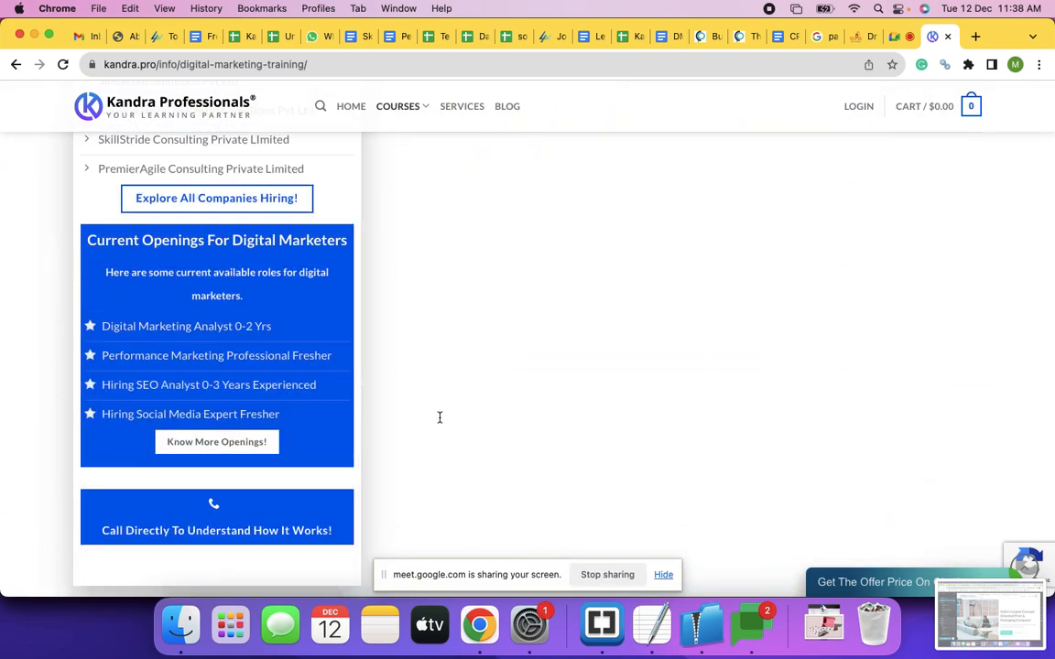
Review the Career Path, Certification Process and Tools sections of the course page, dismissing the chat pop-up.
scroll(586, 478, "down", 5)
scroll(587, 480, "up", 6)
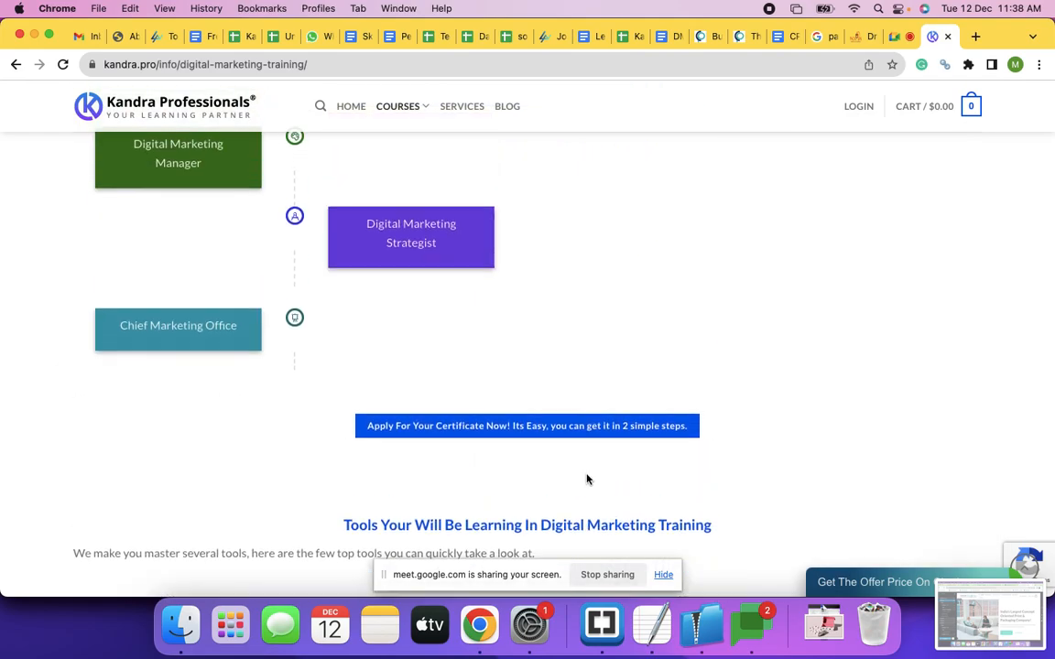
scroll(587, 478, "up", 6)
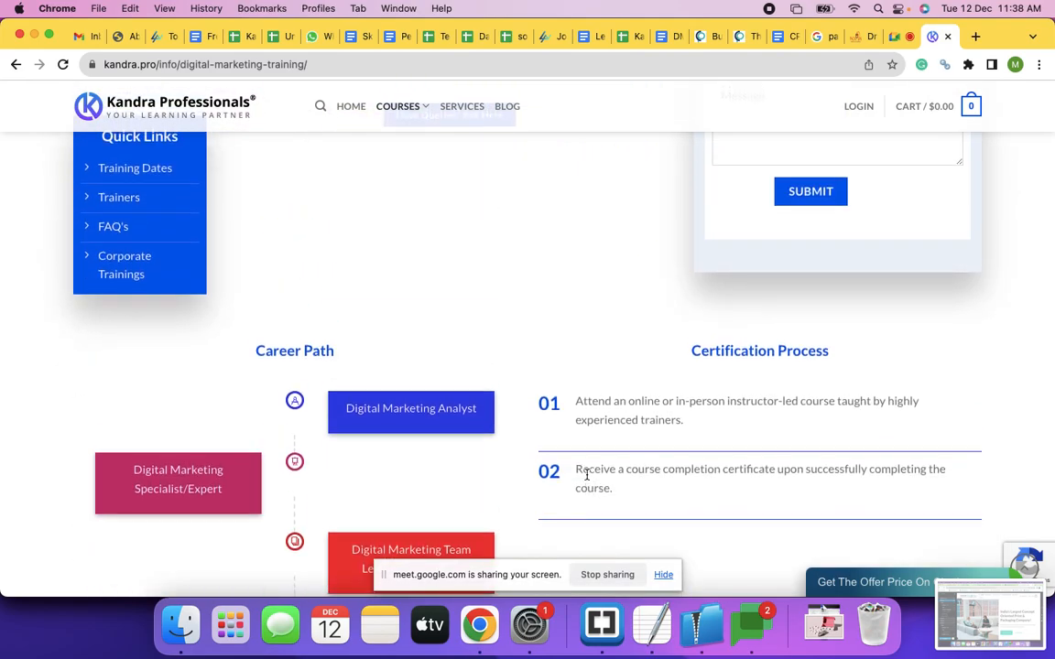
scroll(587, 476, "down", 6)
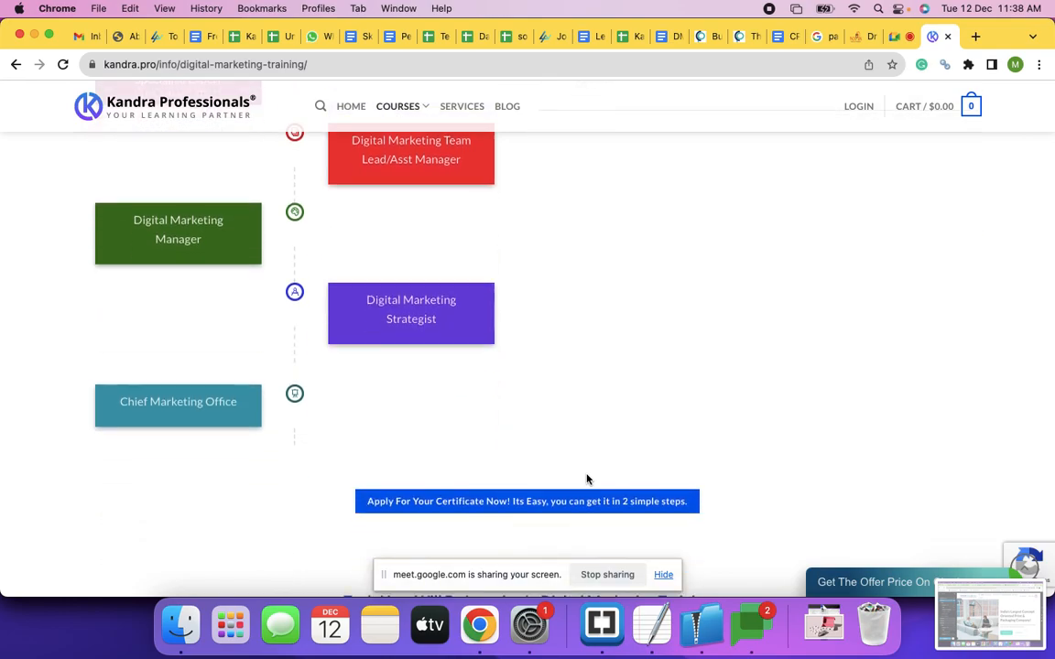
scroll(587, 479, "down", 4)
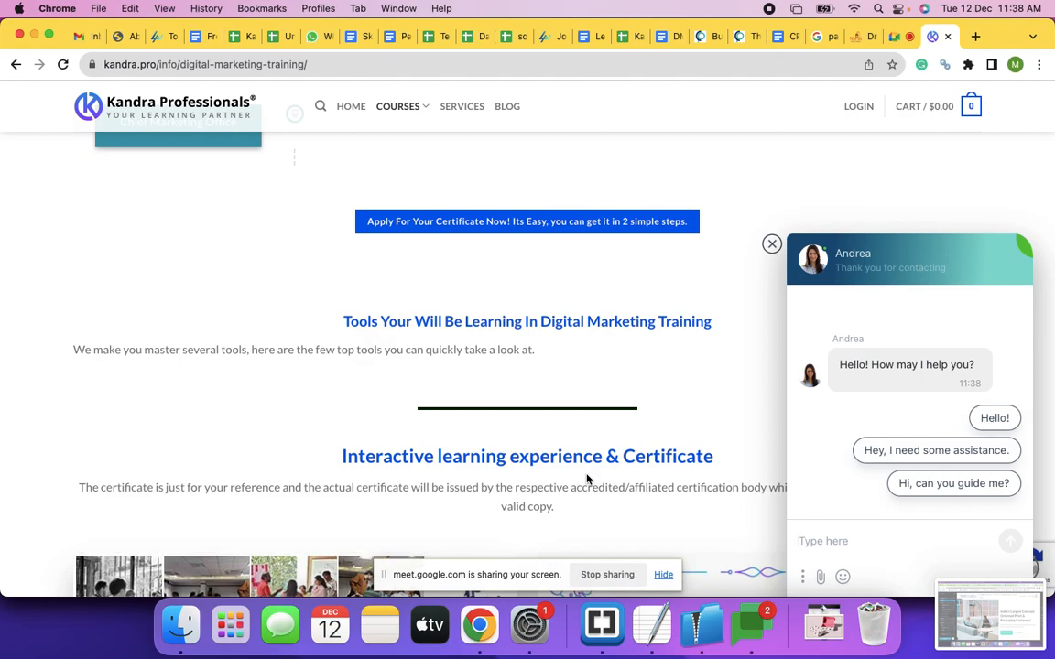
left_click(772, 243)
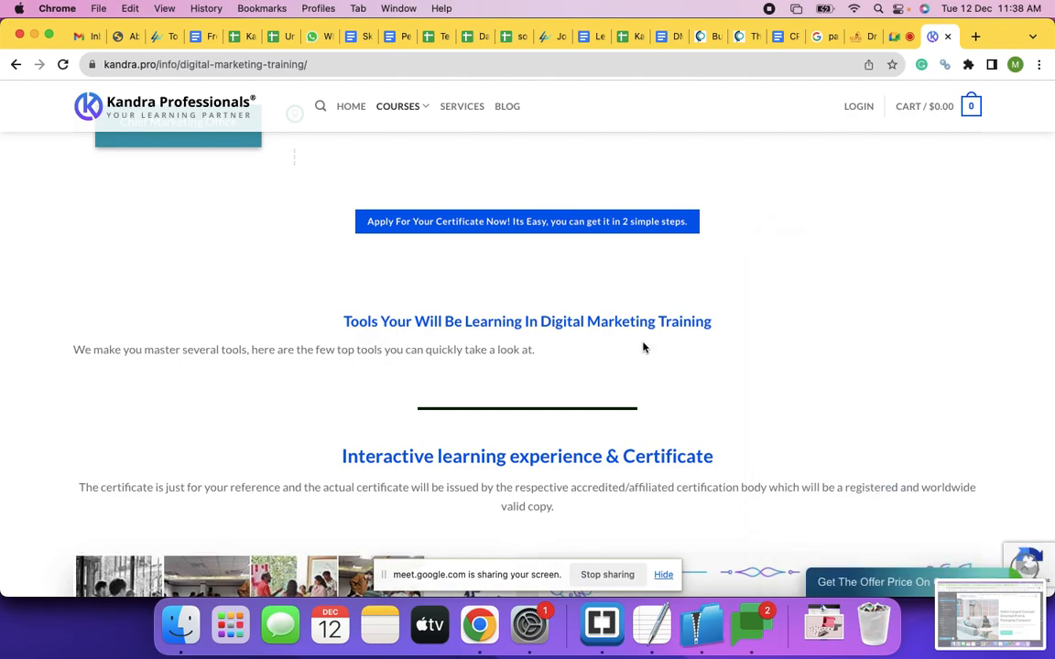
Review the course page's certificate, FAQs and footer sections, then return to its Digital Marketing Training header.
scroll(683, 375, "down", 10)
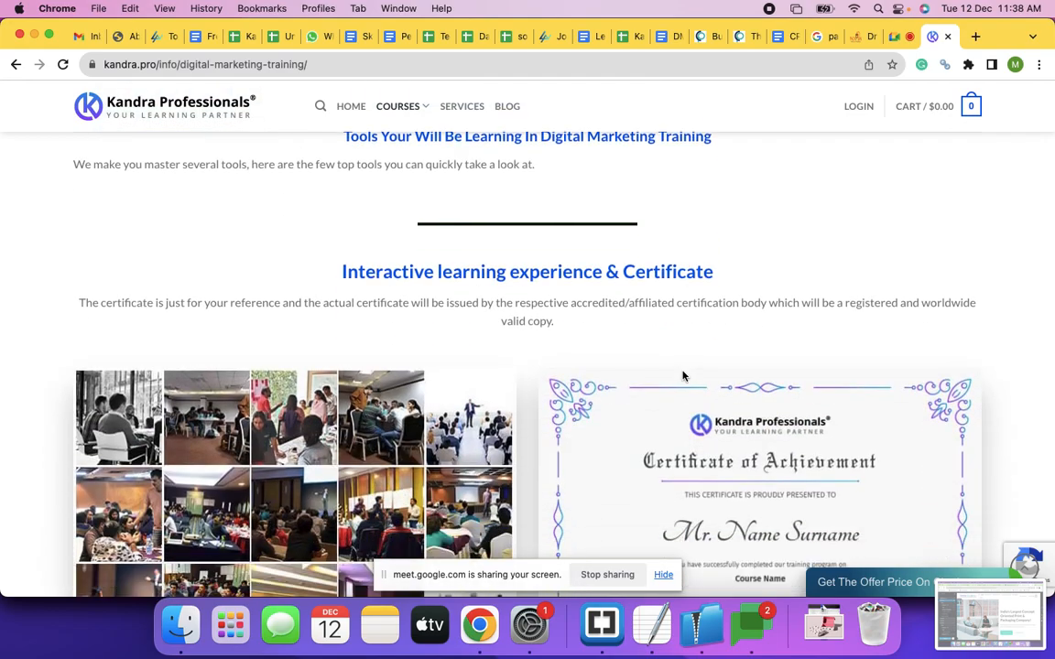
scroll(683, 375, "down", 15)
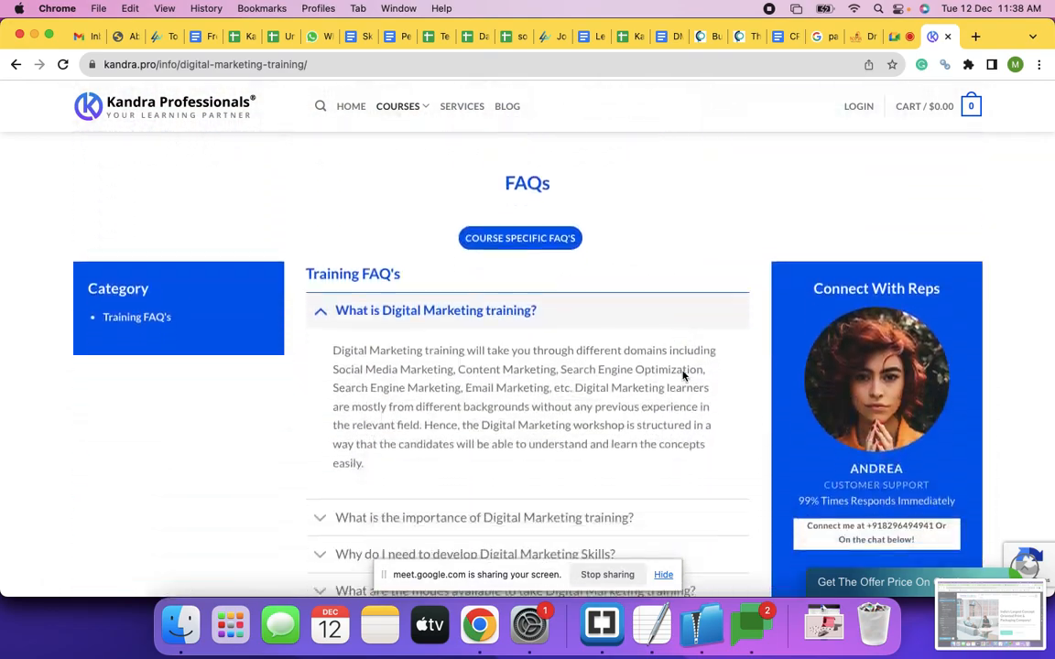
scroll(683, 376, "down", 10)
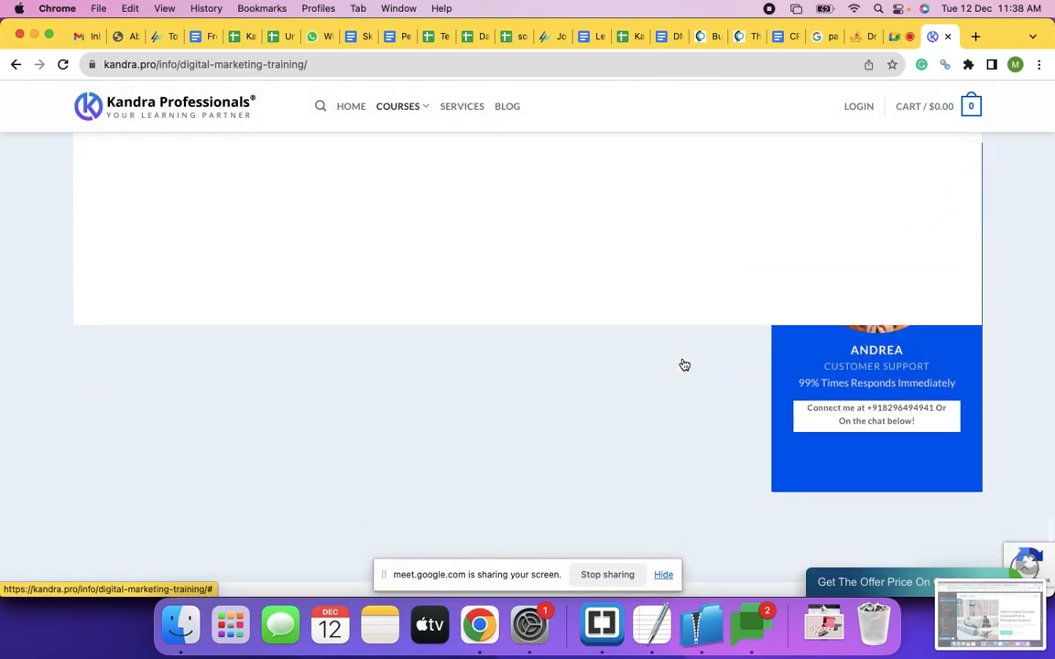
scroll(684, 365, "down", 5)
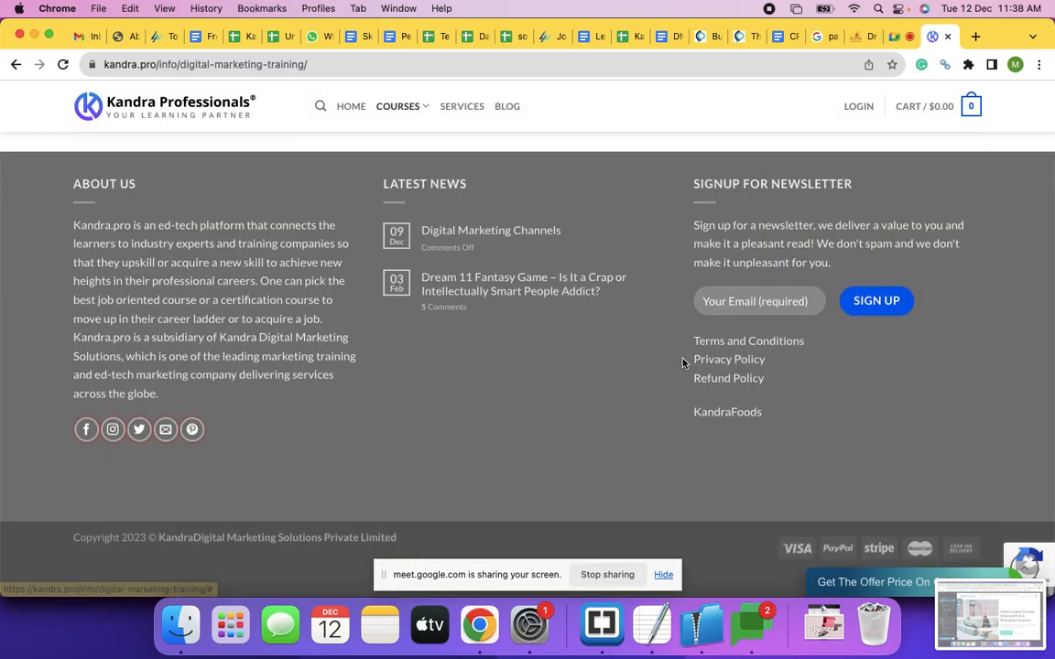
scroll(682, 364, "up", 20)
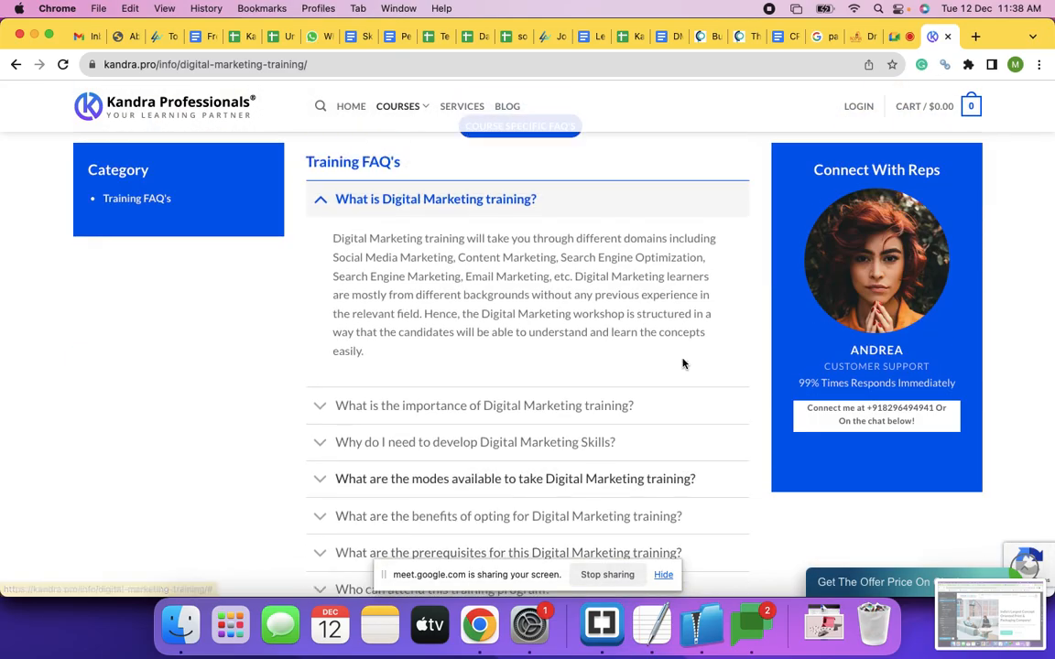
scroll(682, 363, "up", 20)
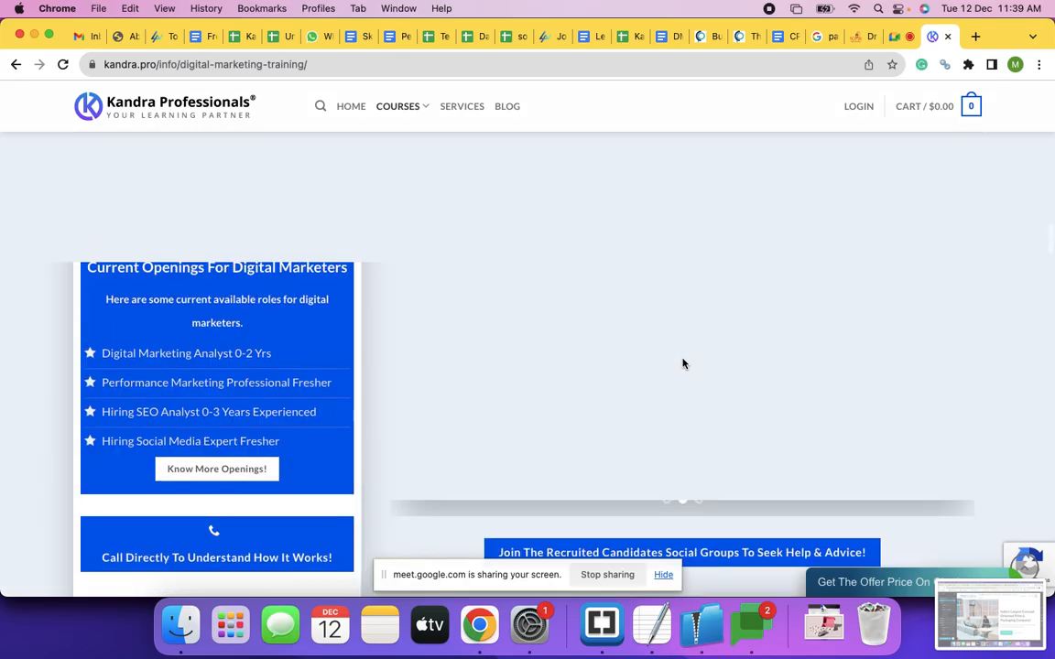
scroll(682, 364, "up", 15)
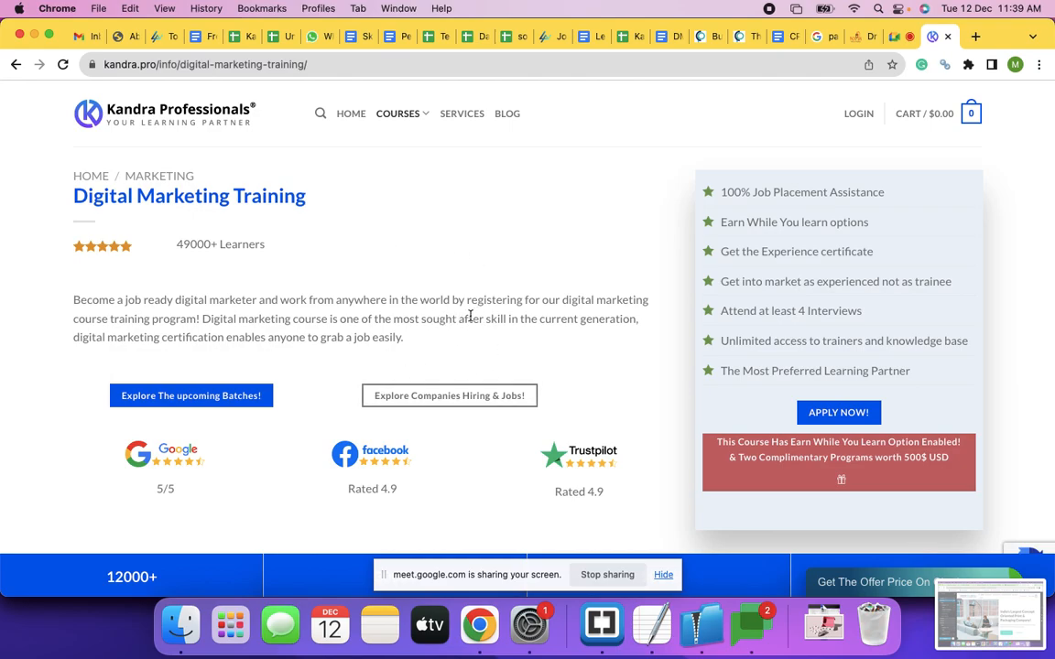
scroll(475, 312, "down", 3)
scroll(464, 313, "up", 3)
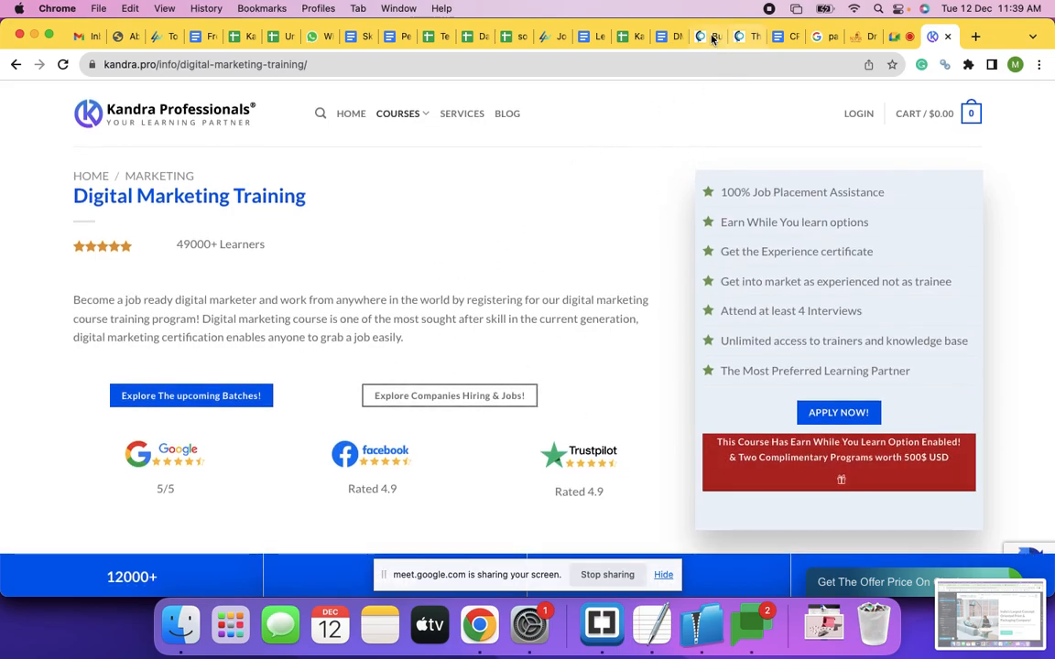
Switch to the browser window with the Creative Print and Pack admin, show the Food product's edit page and hide the screen-sharing notice.
key("super+grave")
key("super+grave")
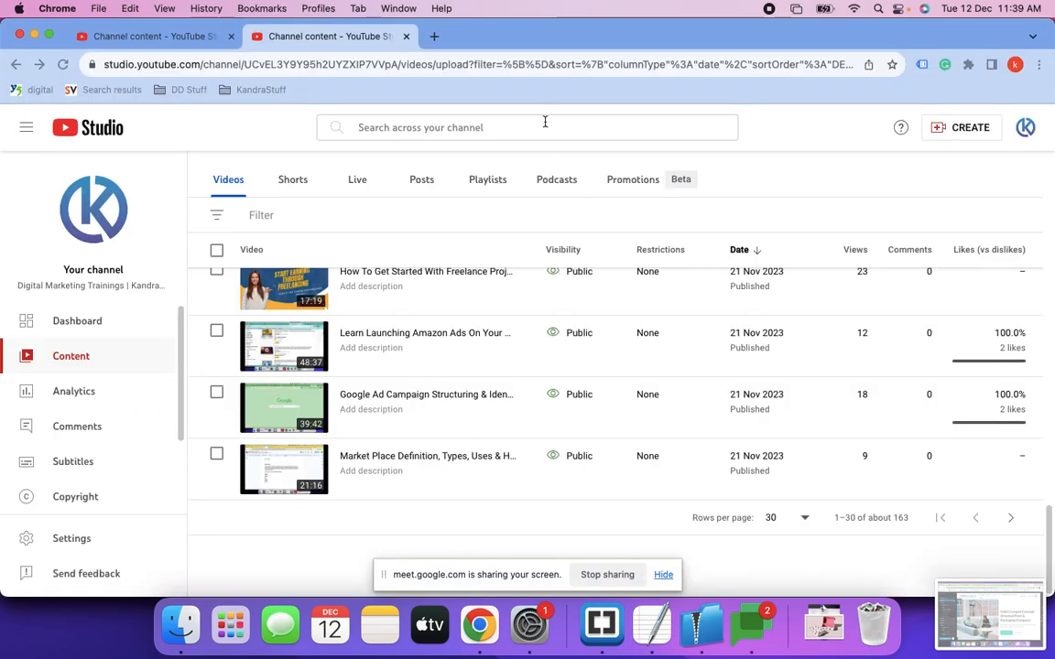
left_click(506, 36)
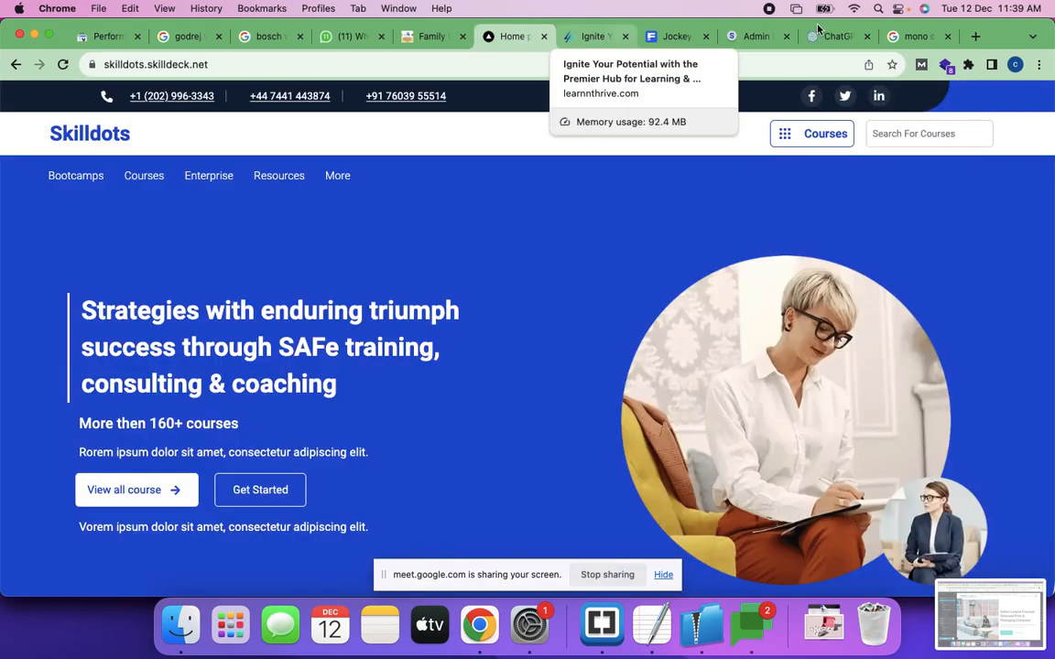
key("super+grave")
key("super+grave")
key("super+grave")
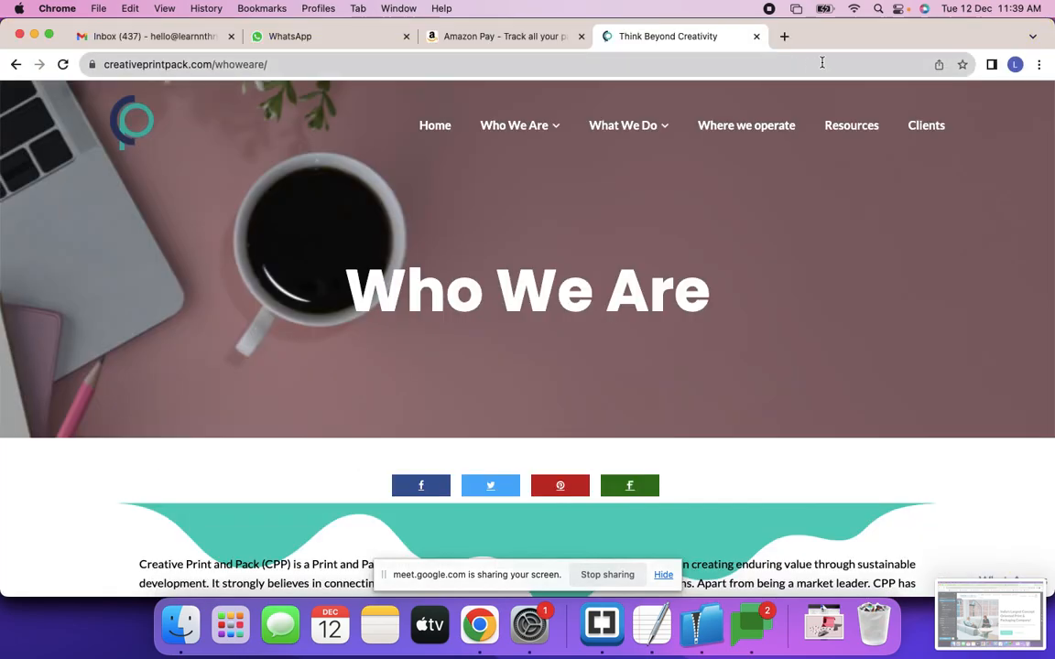
key("super+grave")
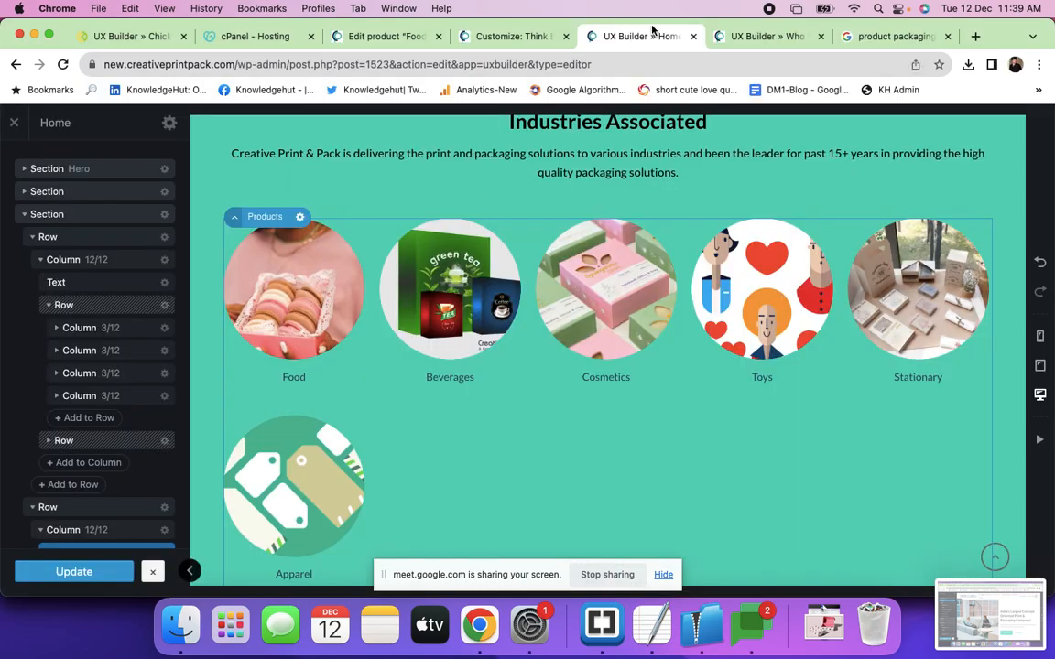
left_click(511, 37)
left_click(395, 36)
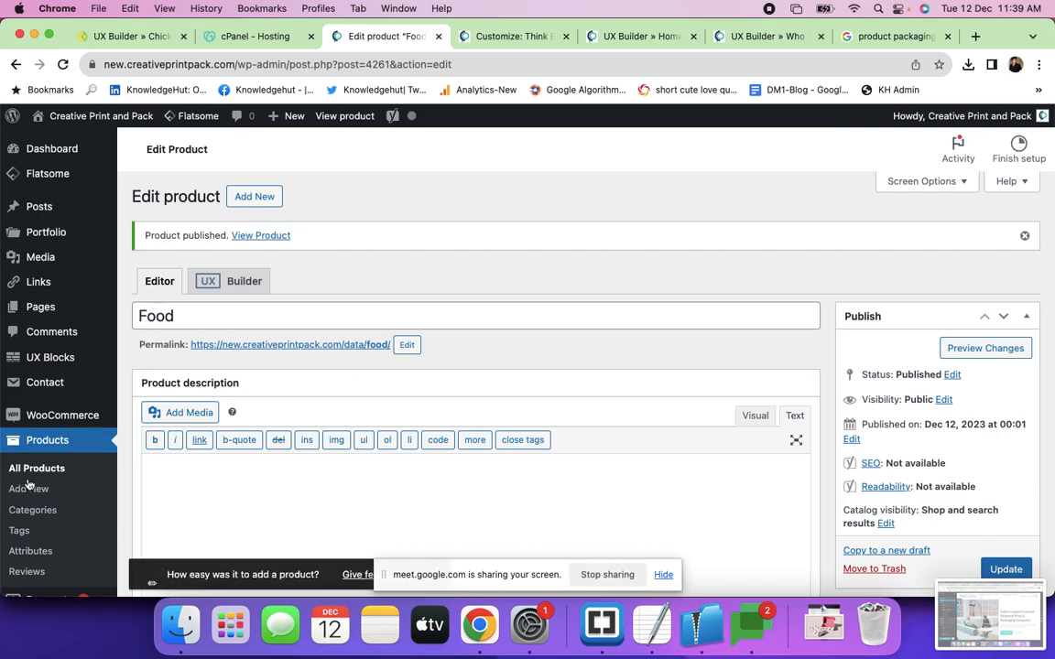
left_click(663, 575)
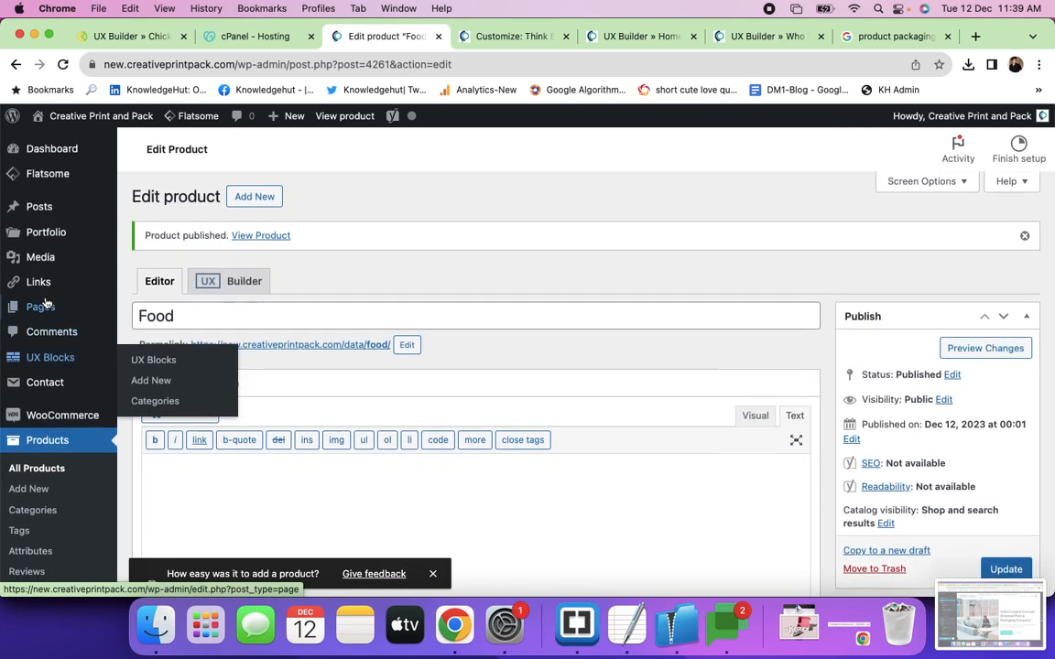
mouse_move(43, 312)
scroll(32, 457, "down", 3)
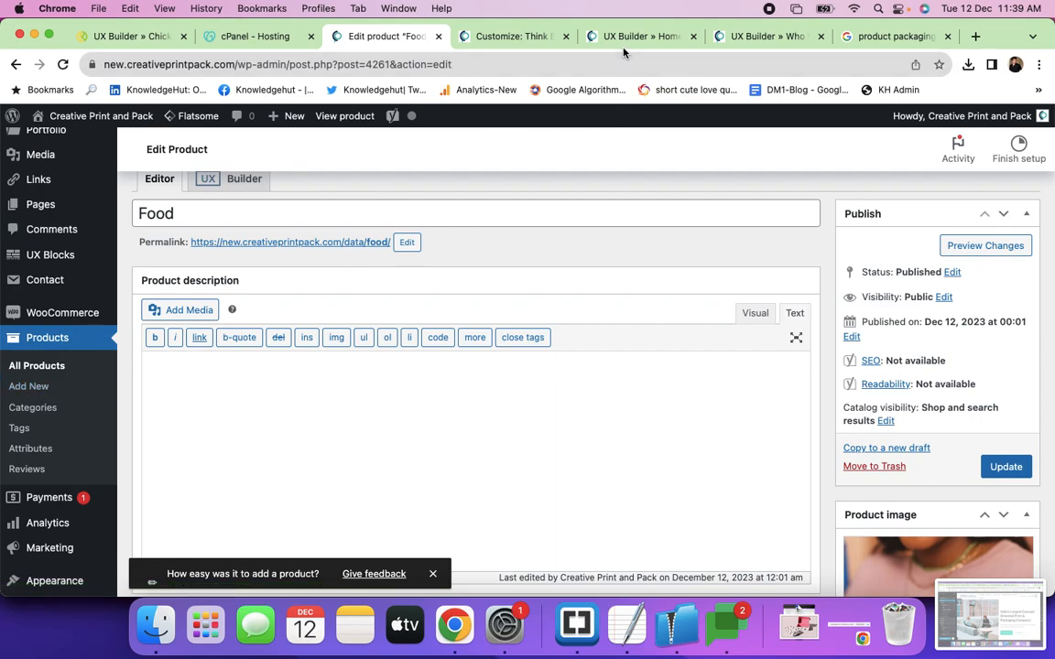
Return to the other browser window and view the Corrugated Boxes product page from its header.
key("super+grave")
key("super+grave")
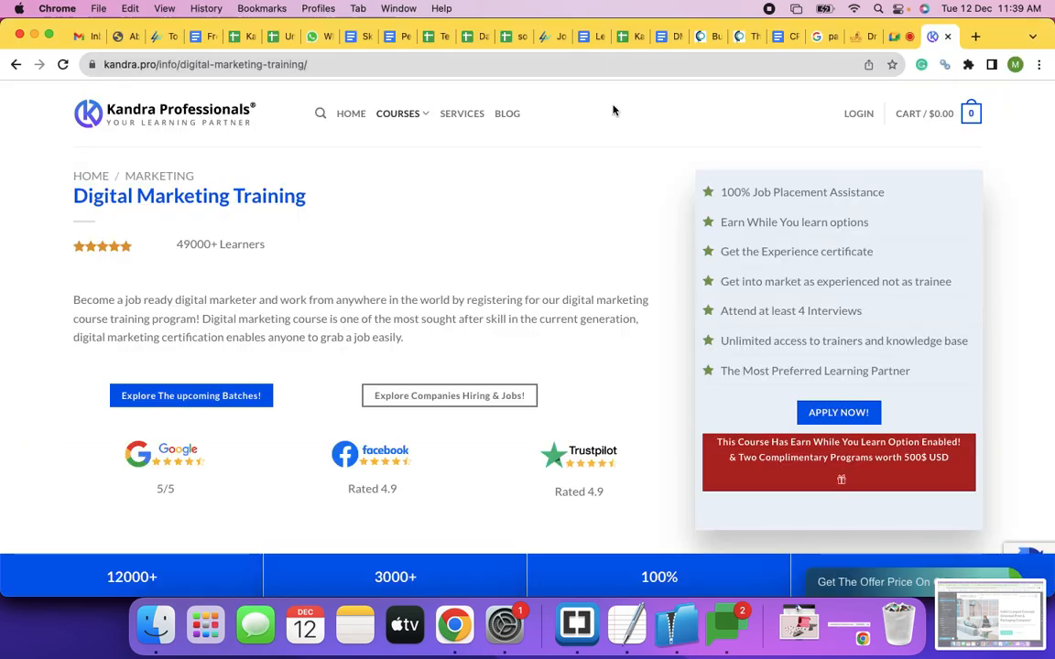
left_click(706, 37)
scroll(474, 384, "up", 5)
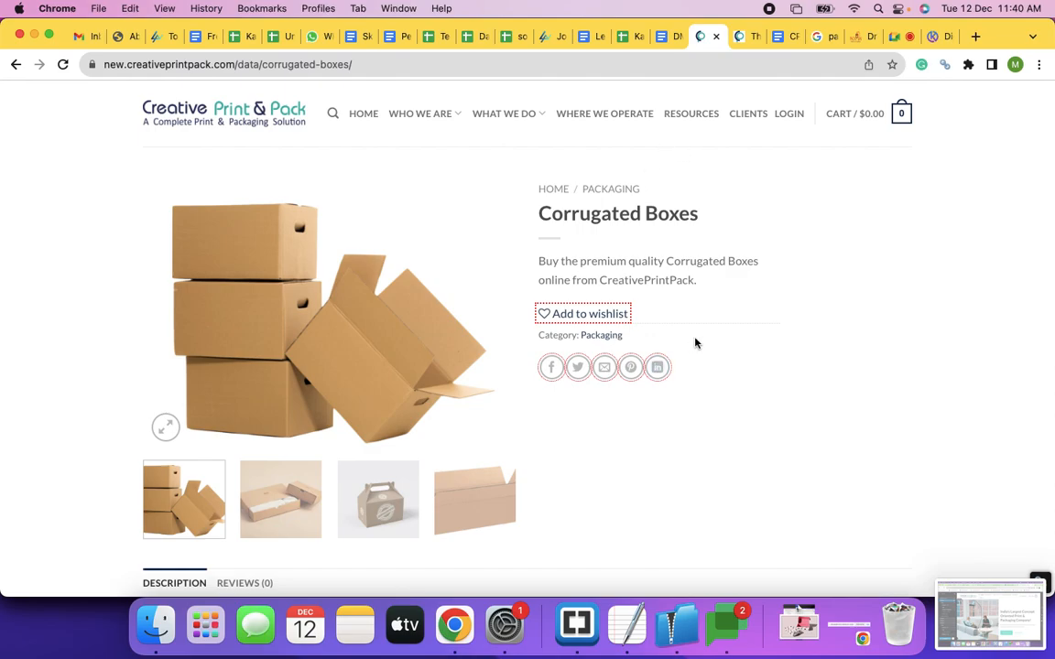
Switch back to the site admin and open the WooCommerce Product Page settings in the Flatsome theme options.
key("super+grave")
key("super+grave")
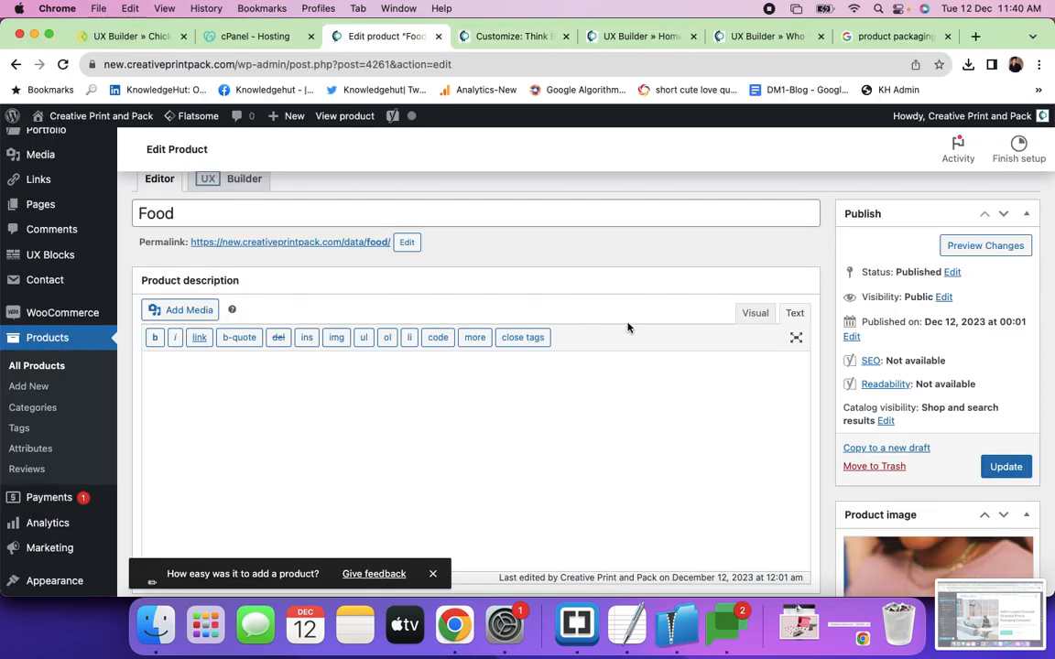
scroll(52, 376, "down", 10)
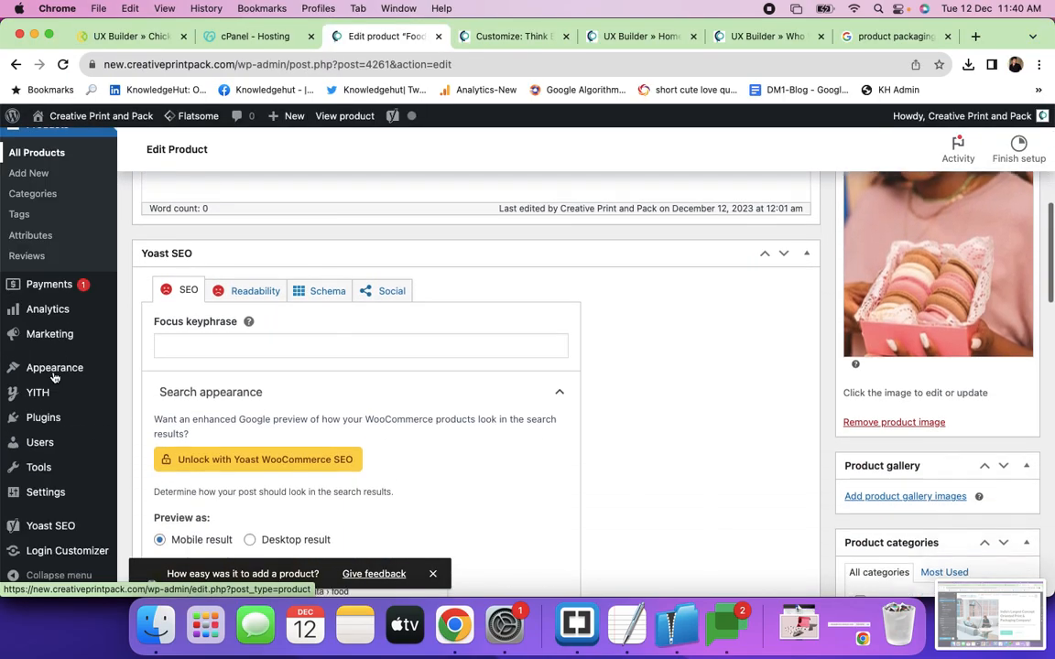
scroll(52, 376, "up", 10)
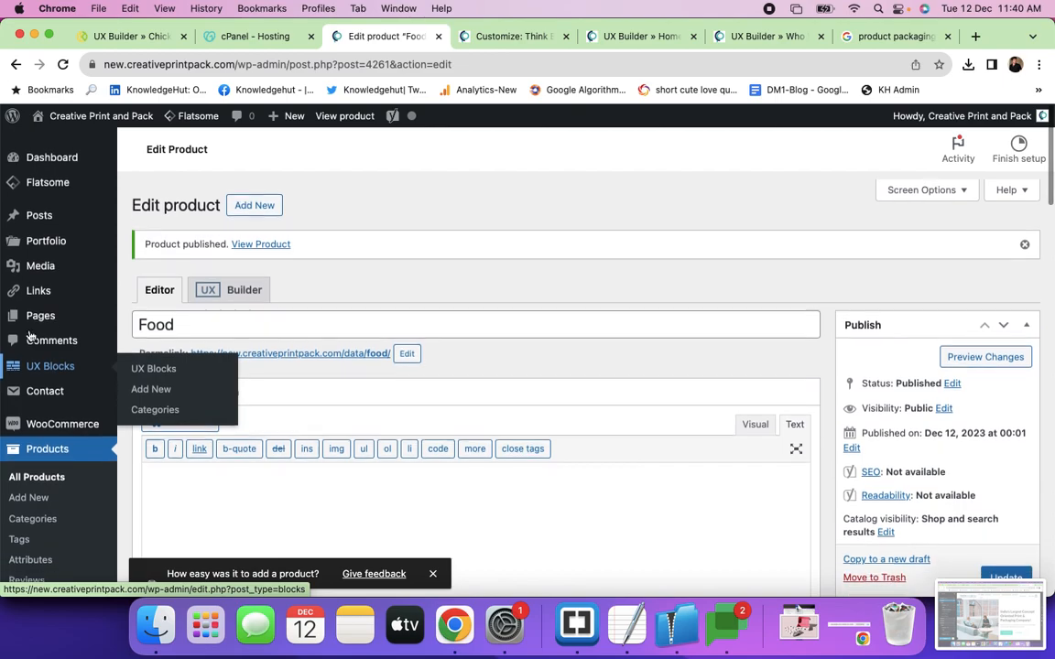
mouse_move(42, 180)
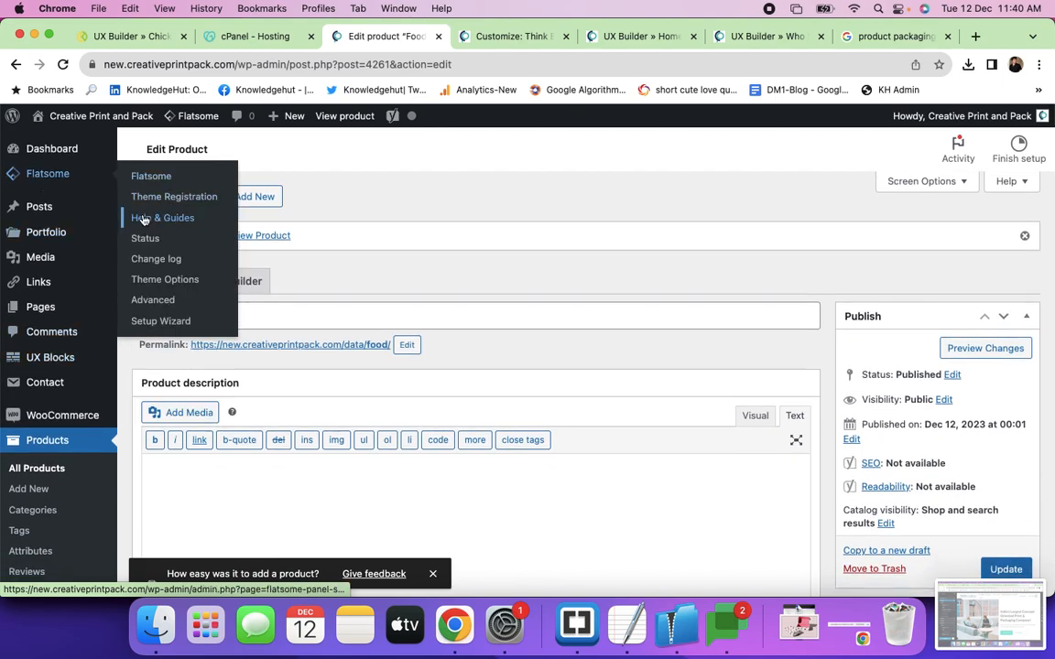
left_click(153, 282)
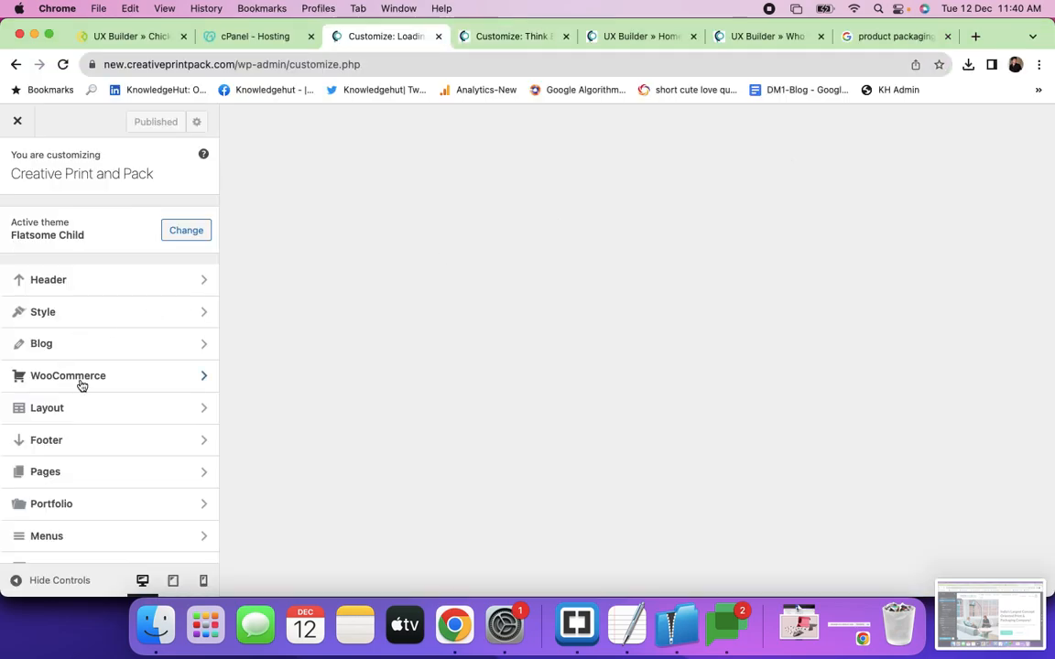
left_click(83, 384)
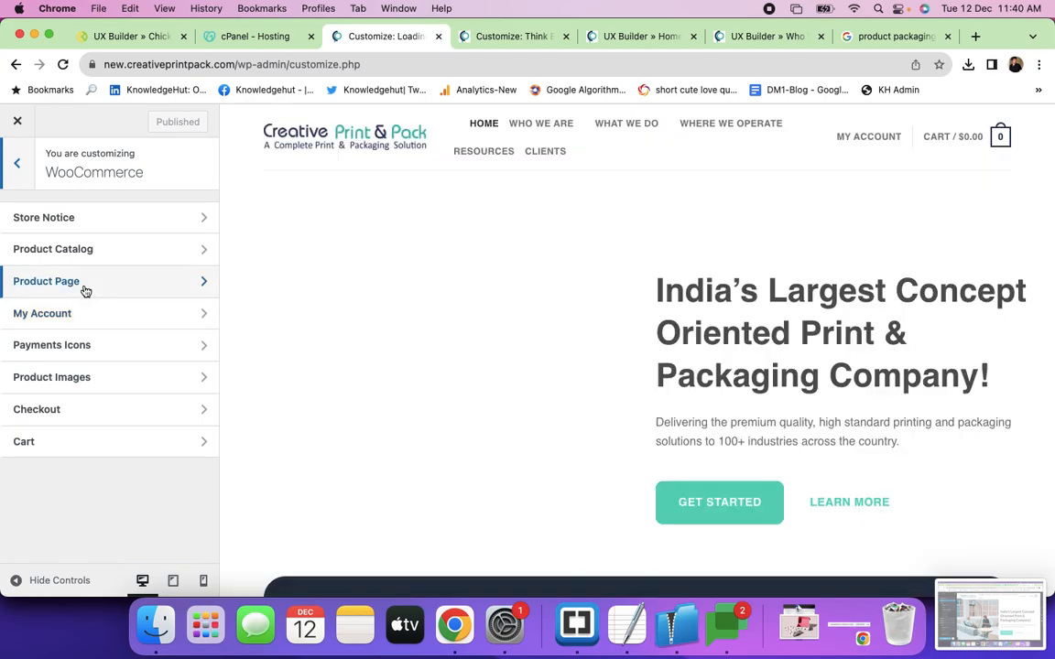
left_click(85, 284)
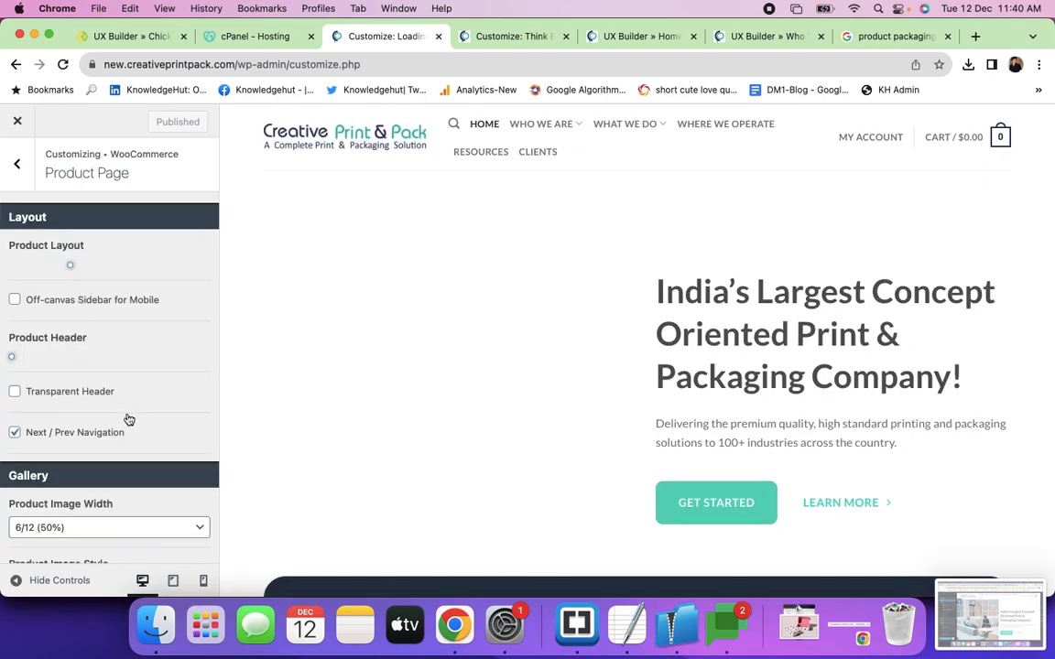
Examine the product layout and product header options and compare them with the live Corrugated Boxes page.
scroll(133, 424, "down", 3)
scroll(134, 424, "down", 3)
scroll(136, 423, "up", 3)
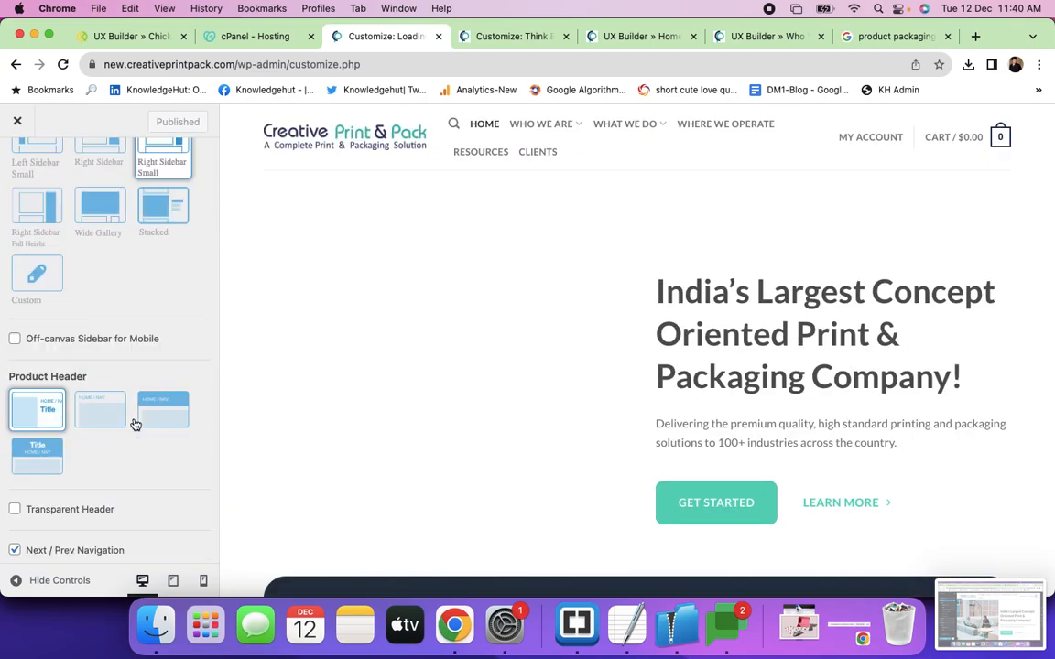
scroll(129, 323, "up", 5)
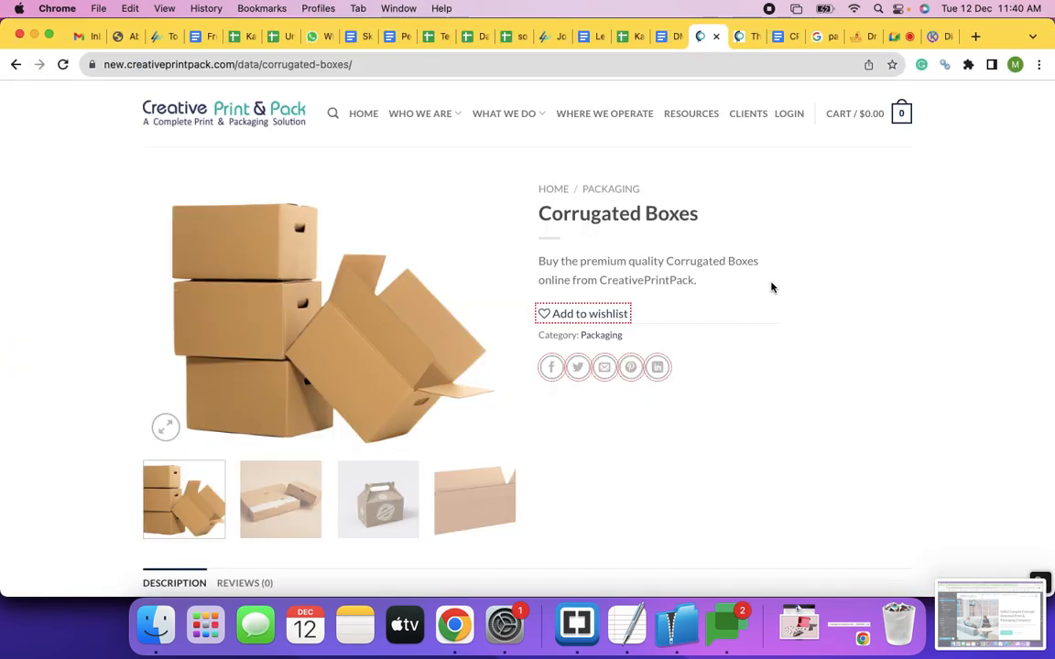
scroll(785, 293, "down", 2)
scroll(784, 293, "up", 2)
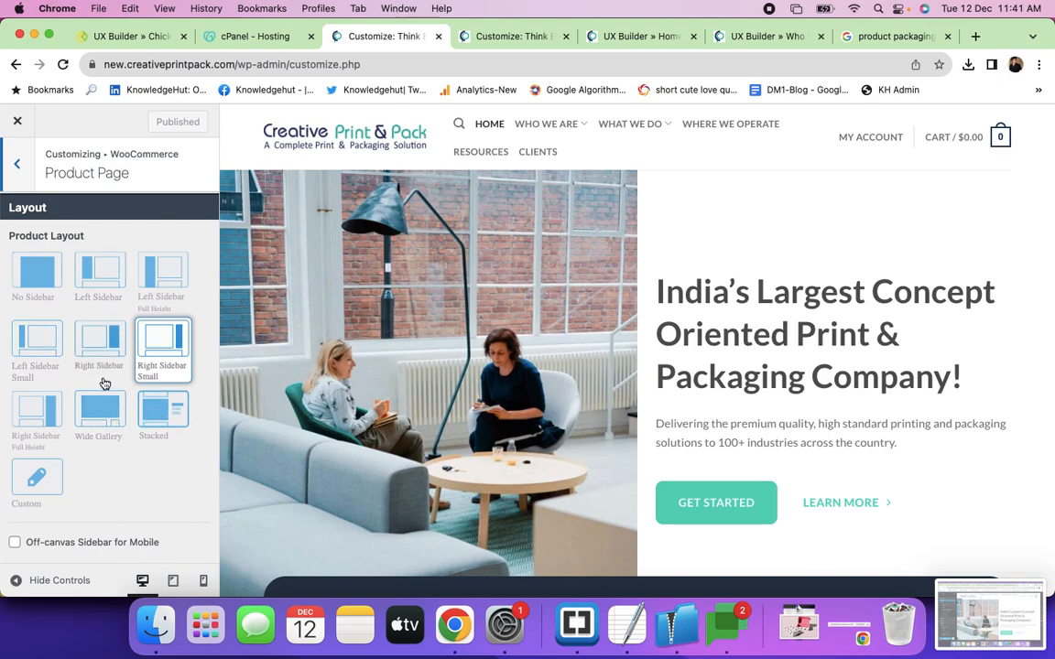
Set the product page's Product Layout to Custom.
scroll(103, 389, "down", 3)
scroll(111, 331, "down", 3)
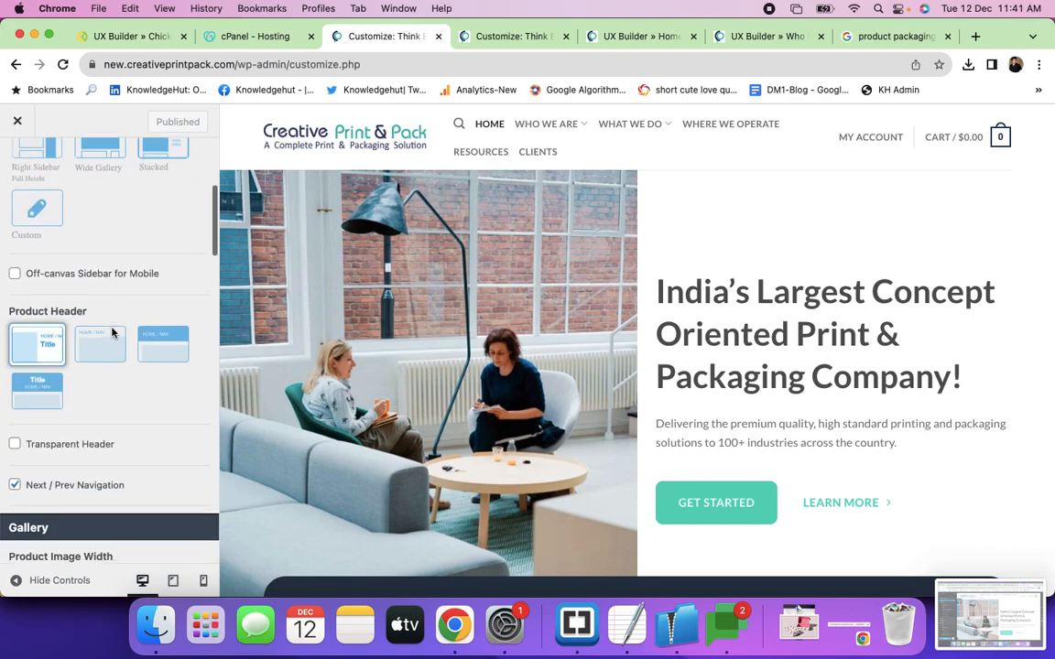
scroll(112, 333, "up", 3)
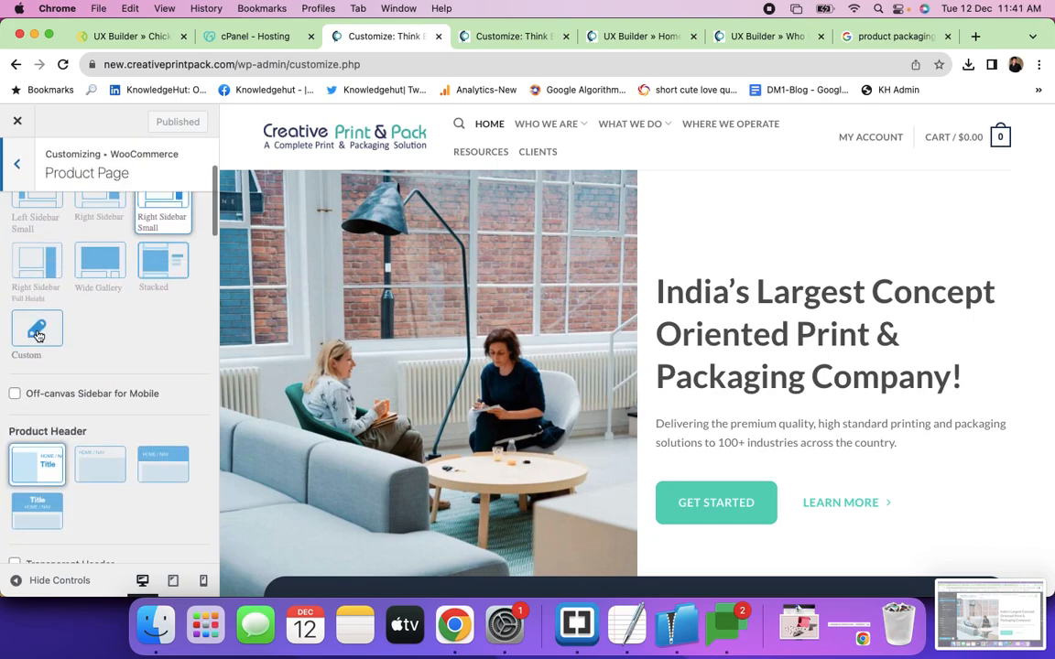
left_click(38, 335)
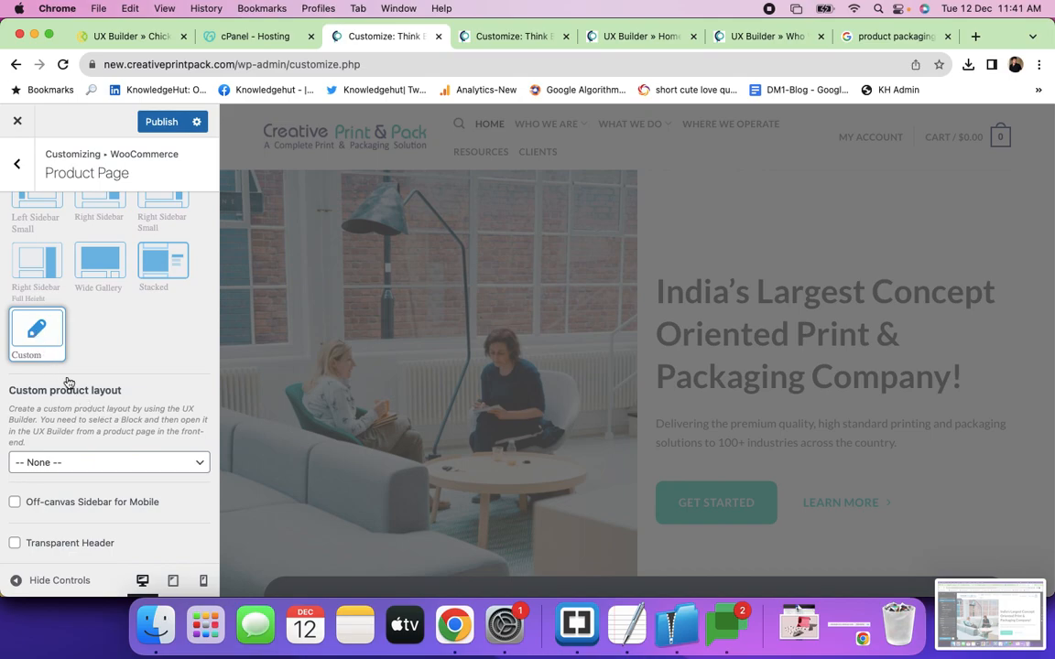
Check the blocks offered for the custom product layout, leaving the selection at None.
left_click(112, 464)
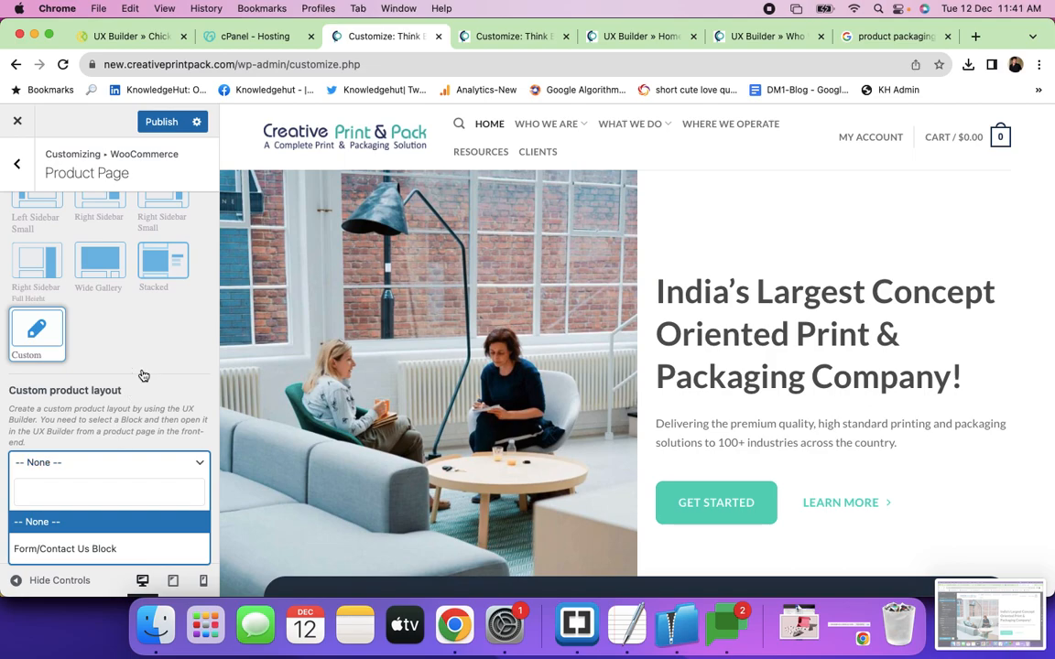
left_click(150, 351)
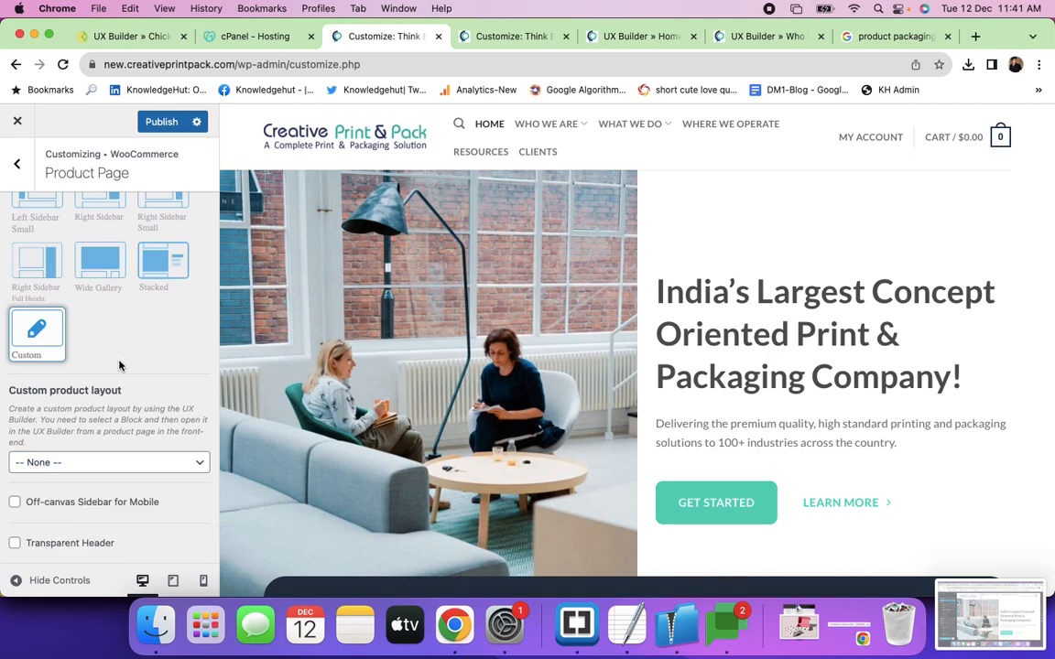
left_click(102, 460)
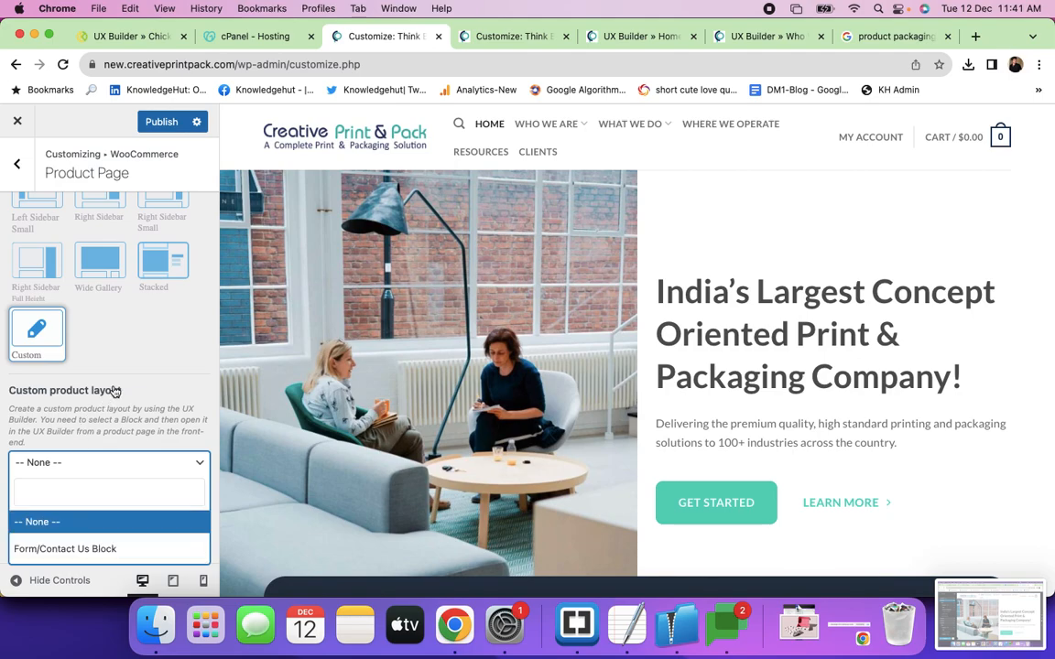
left_click(131, 304)
scroll(101, 394, "up", 4)
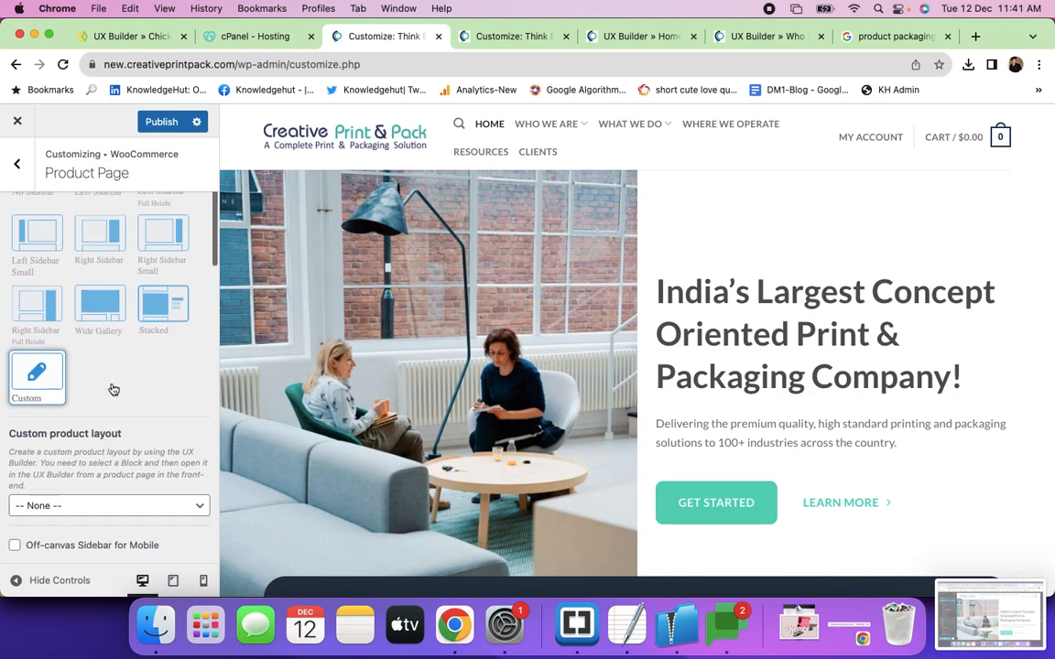
scroll(101, 394, "down", 3)
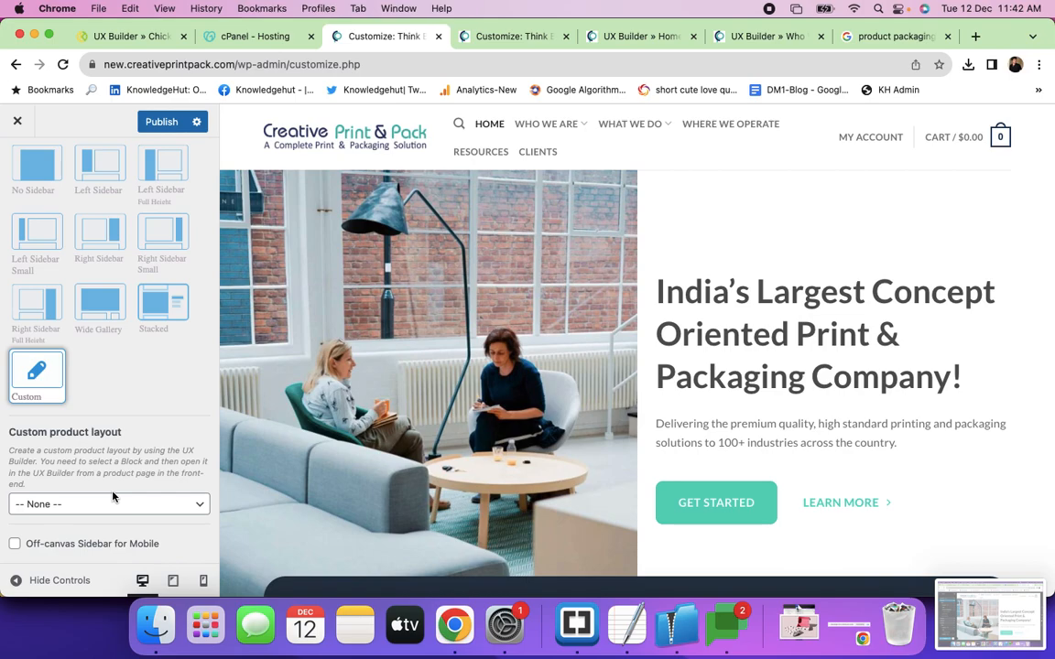
Search Google for "flatsome custom product page" in a new browser tab.
left_click(973, 37)
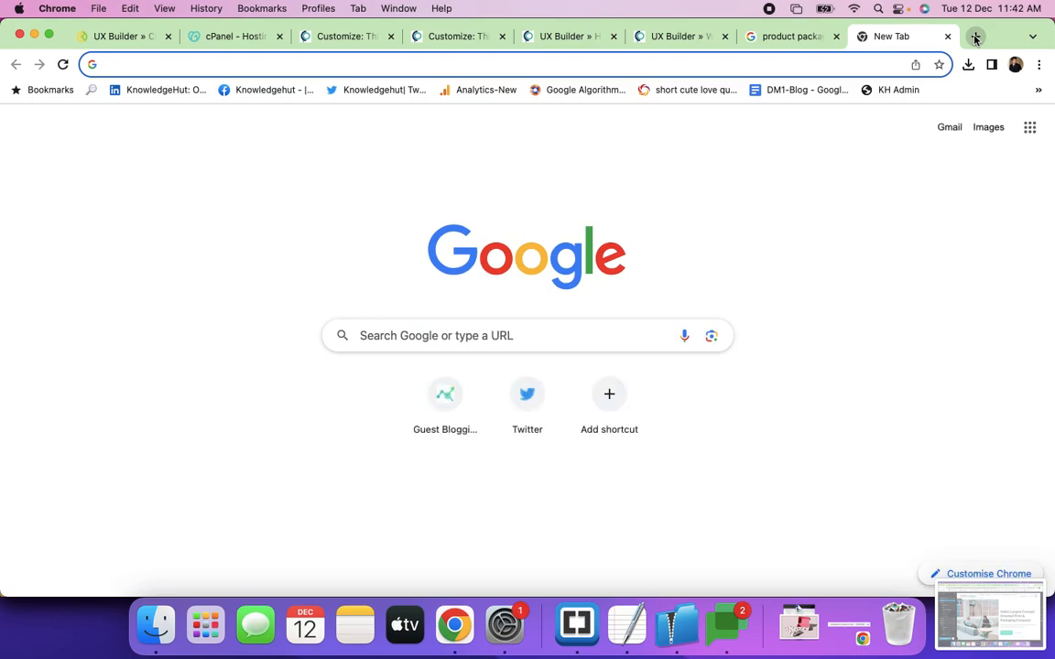
type("theme")
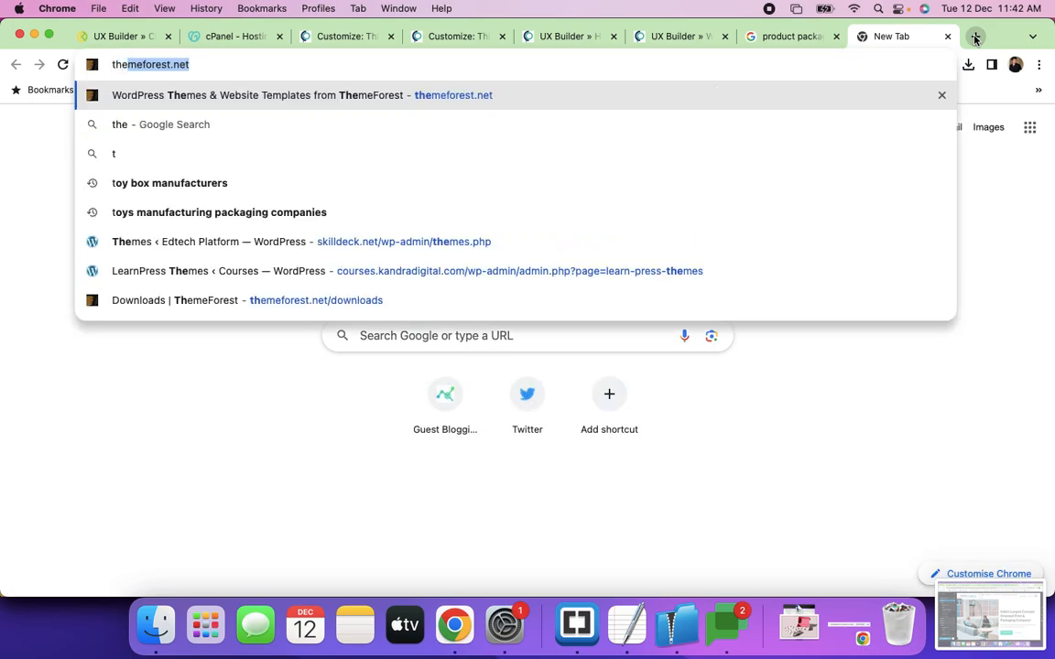
key("BackSpace")
key("BackSpace")
key("BackSpace")
key("BackSpace")
key("BackSpace")
key("BackSpace")
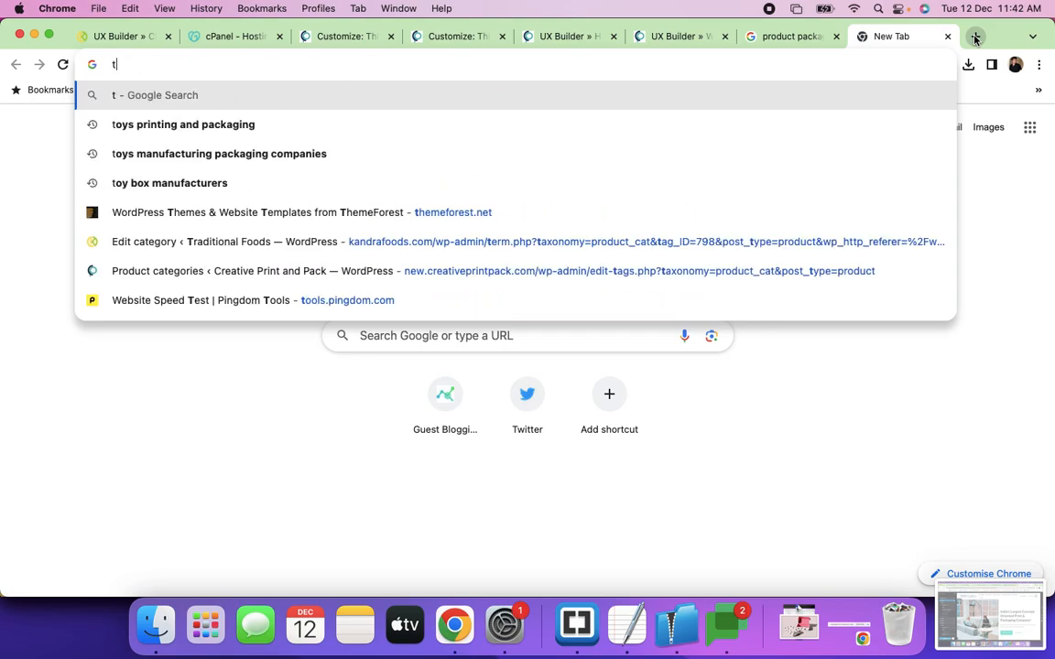
type("flastsome ")
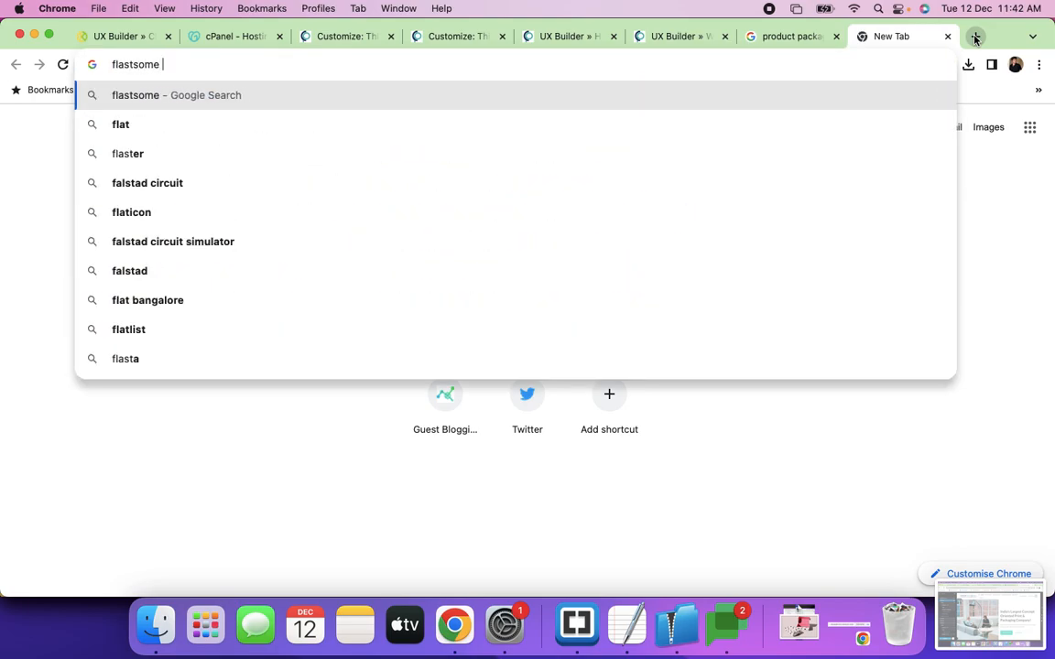
type("custom product")
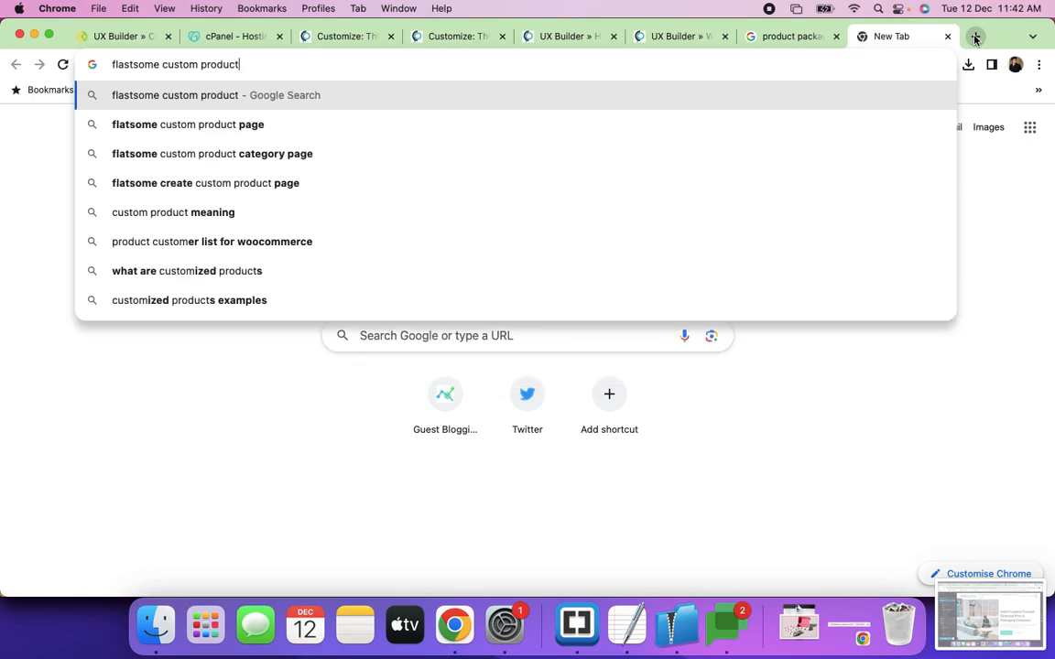
key("Down")
key("Return")
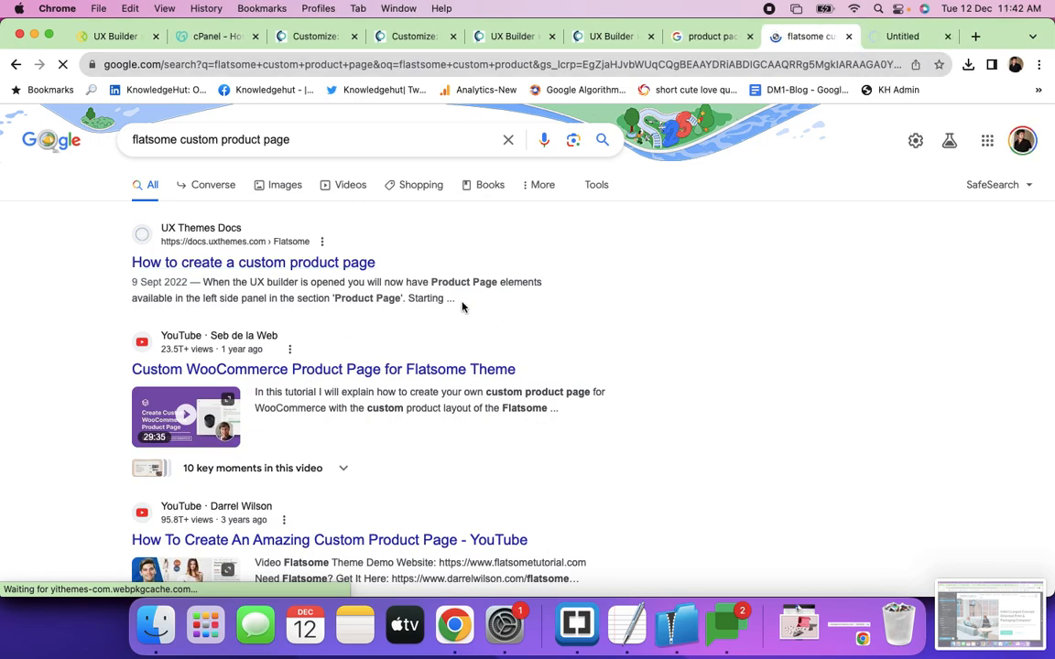
Read the UX Themes guide "How to create a custom product page", covering block creation, enabling the layout and configuring it in UX Builder.
left_click(892, 36)
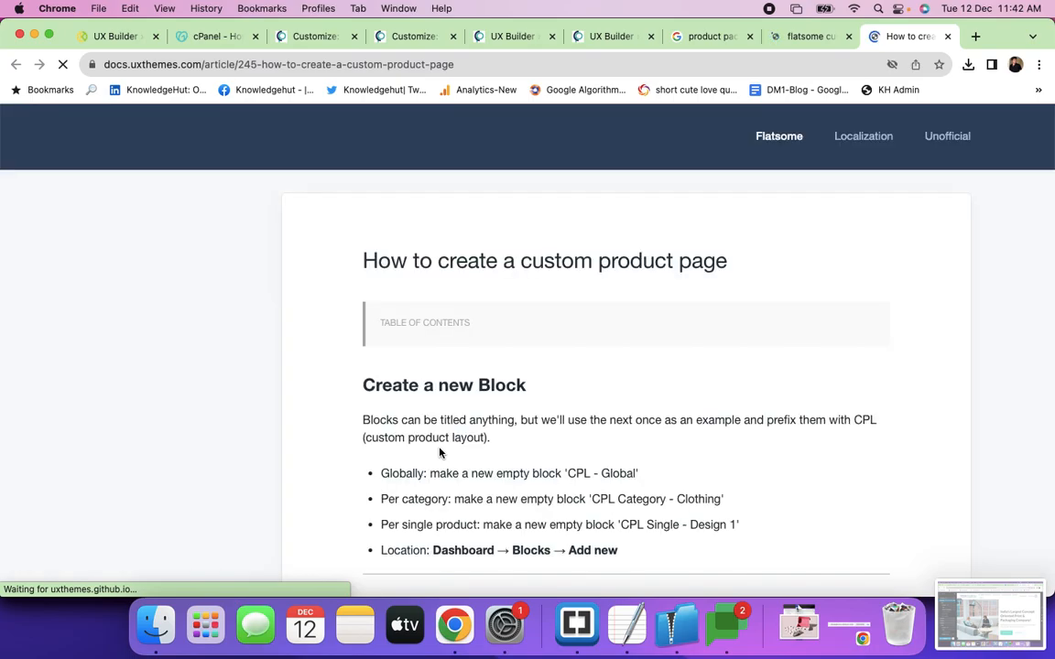
scroll(552, 404, "down", 3)
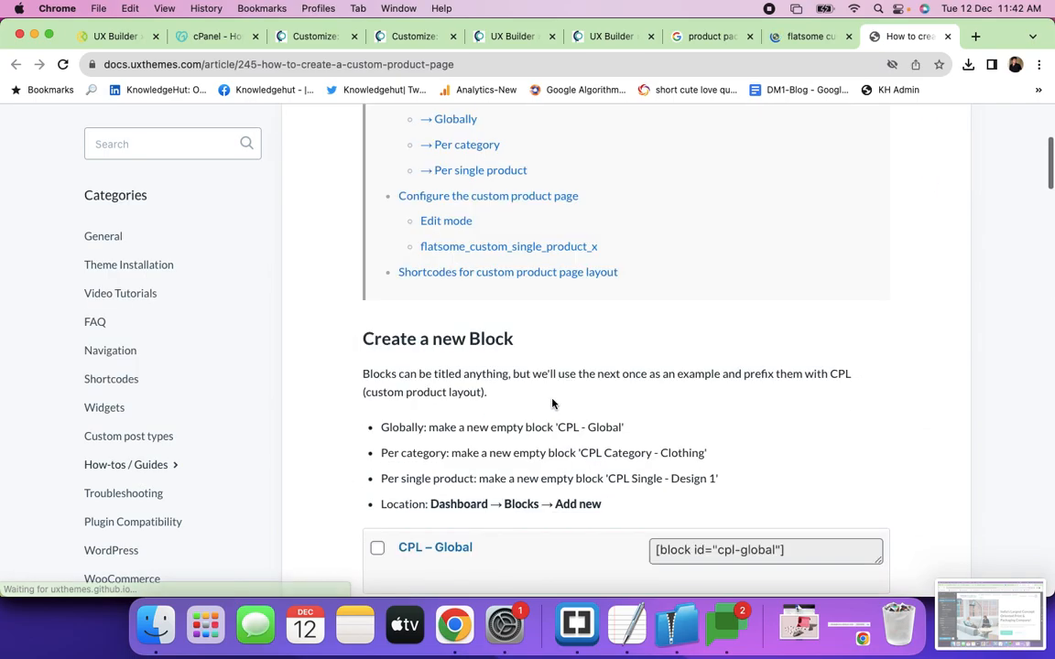
scroll(552, 404, "down", 3)
scroll(552, 403, "down", 10)
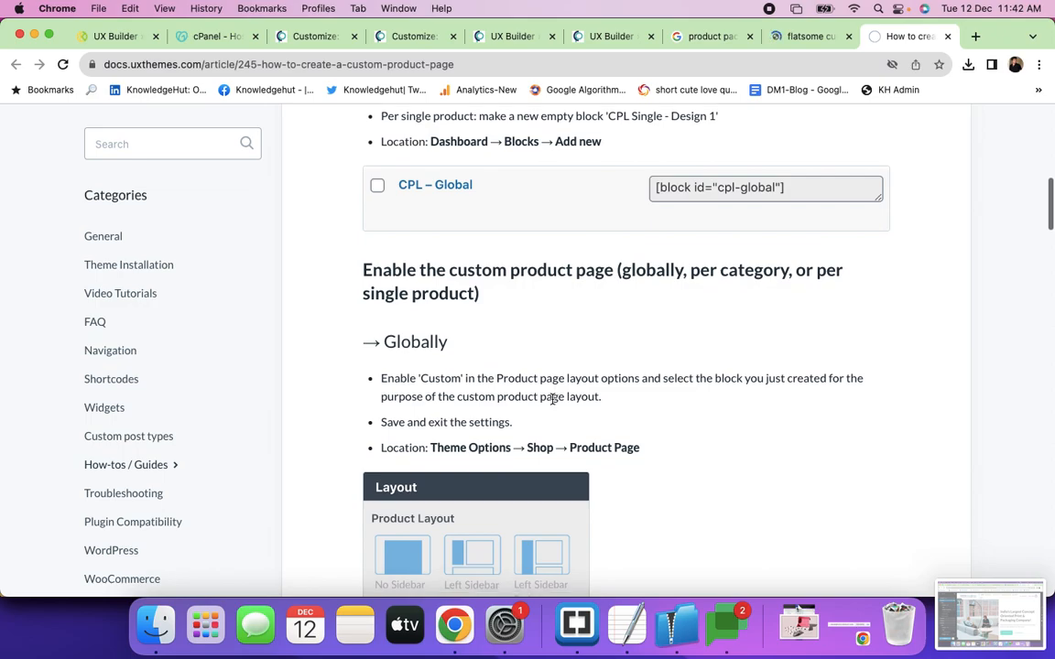
scroll(553, 404, "down", 7)
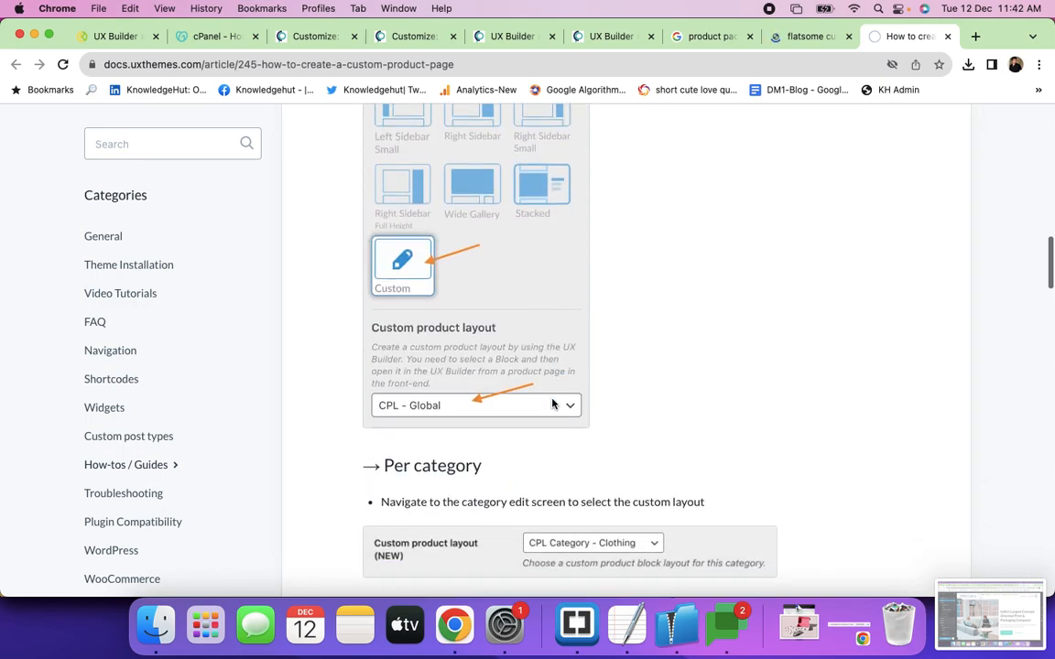
scroll(552, 404, "down", 8)
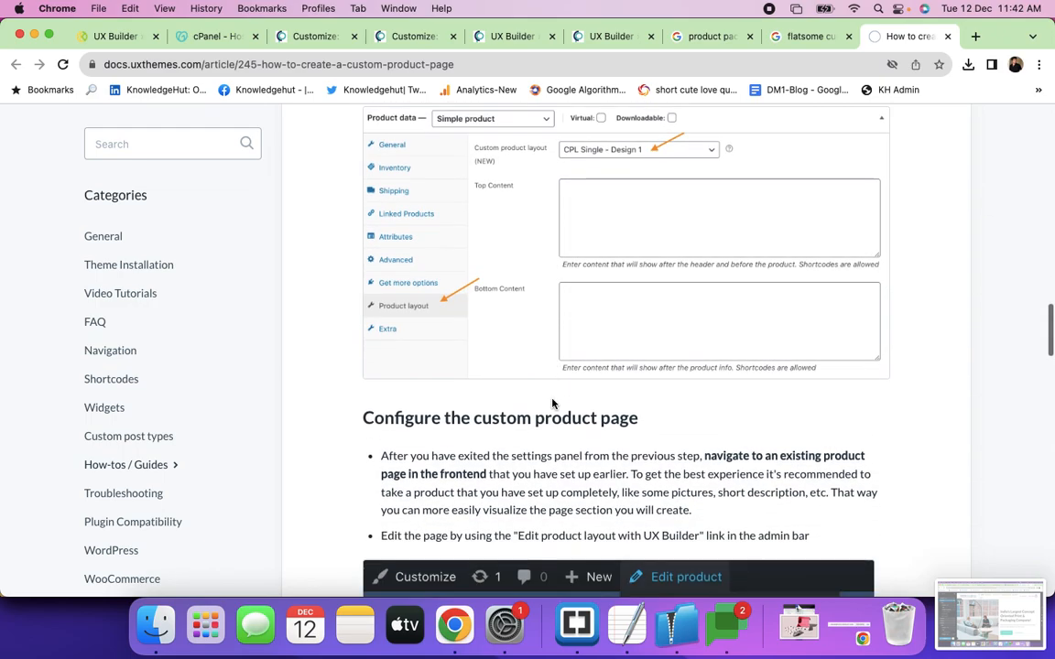
scroll(552, 399, "down", 2)
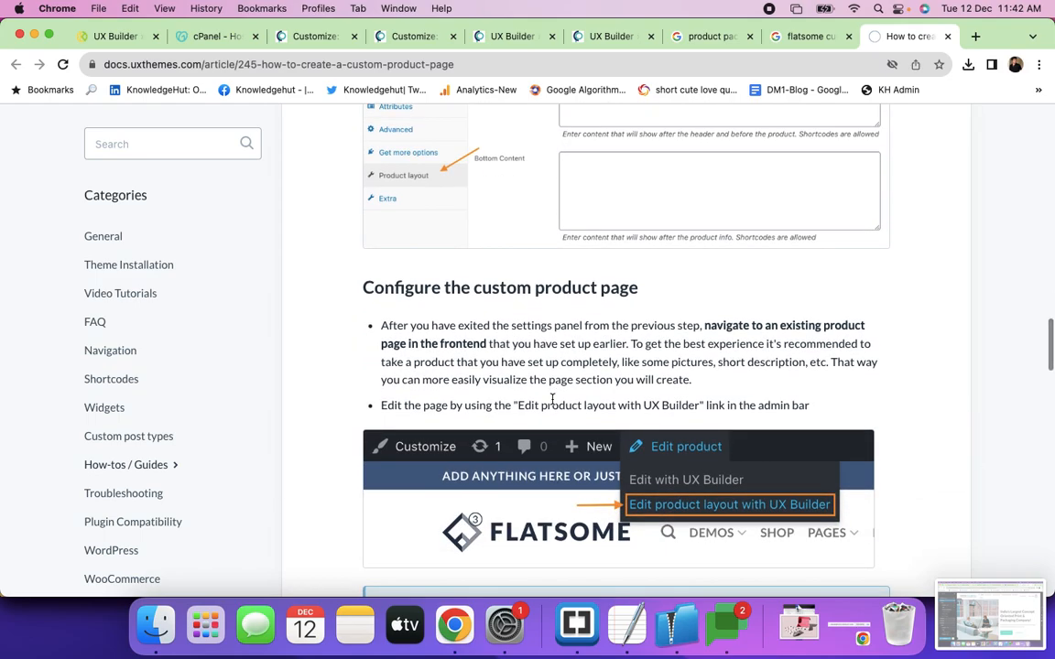
scroll(552, 399, "up", 4)
scroll(552, 400, "down", 8)
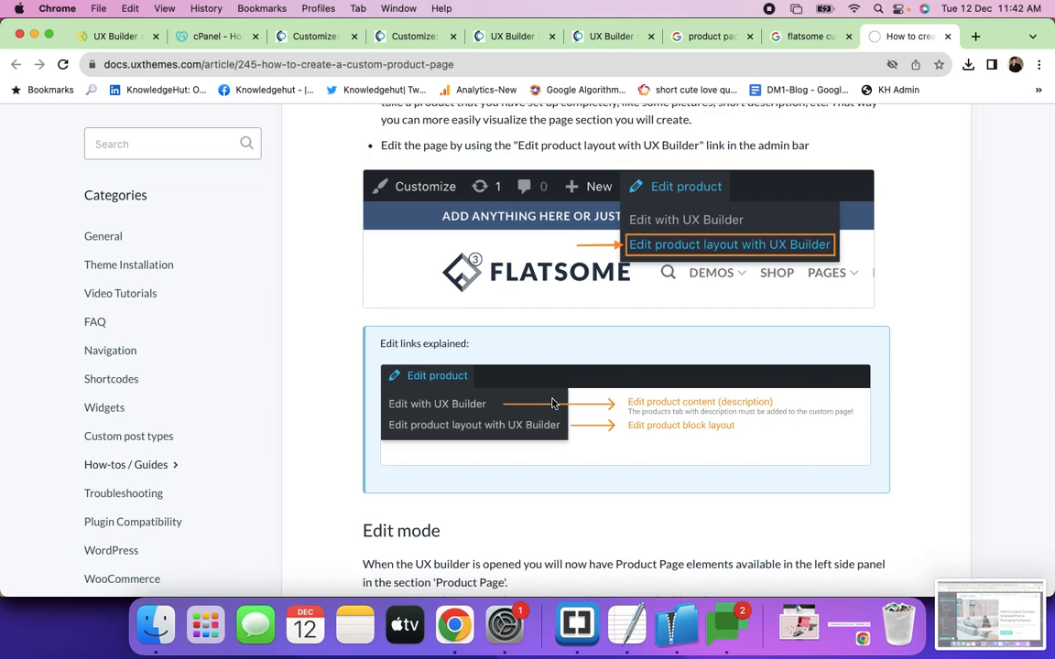
scroll(552, 403, "down", 15)
scroll(552, 403, "down", 13)
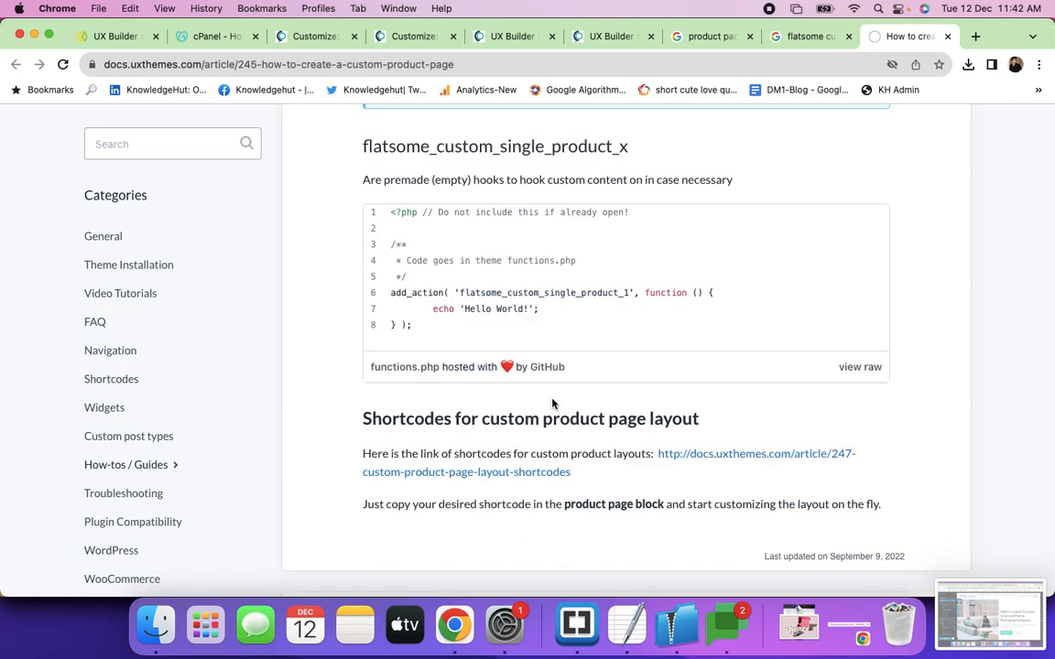
Open the linked article on shortcodes for custom product page layouts and examine the first layout's preview and shortcodes.
scroll(561, 286, "down", 4)
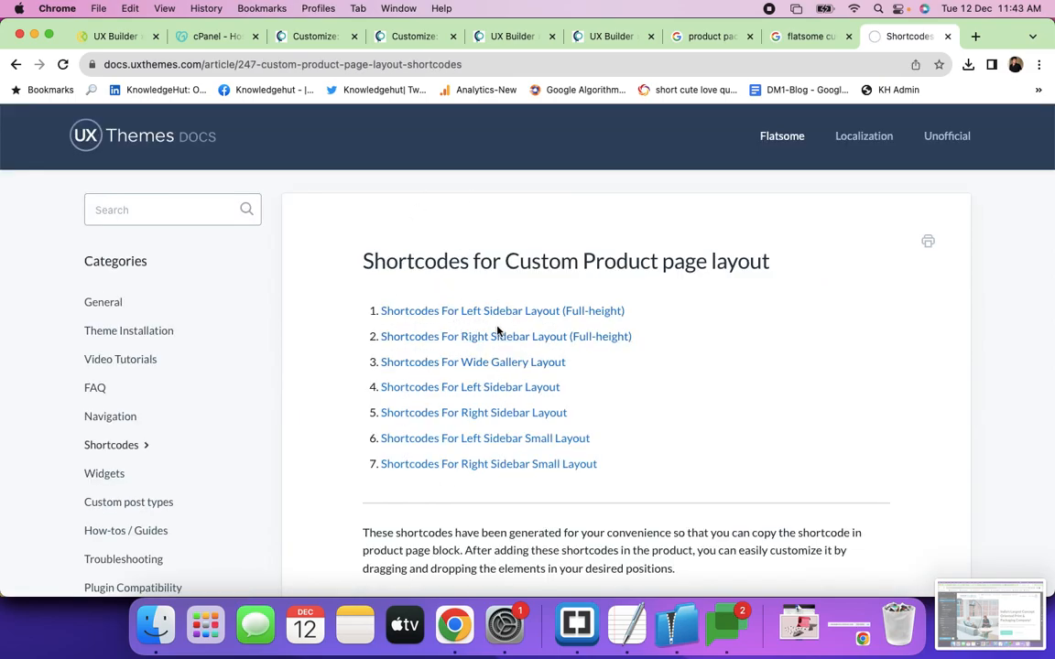
scroll(574, 337, "down", 7)
scroll(574, 337, "down", 3)
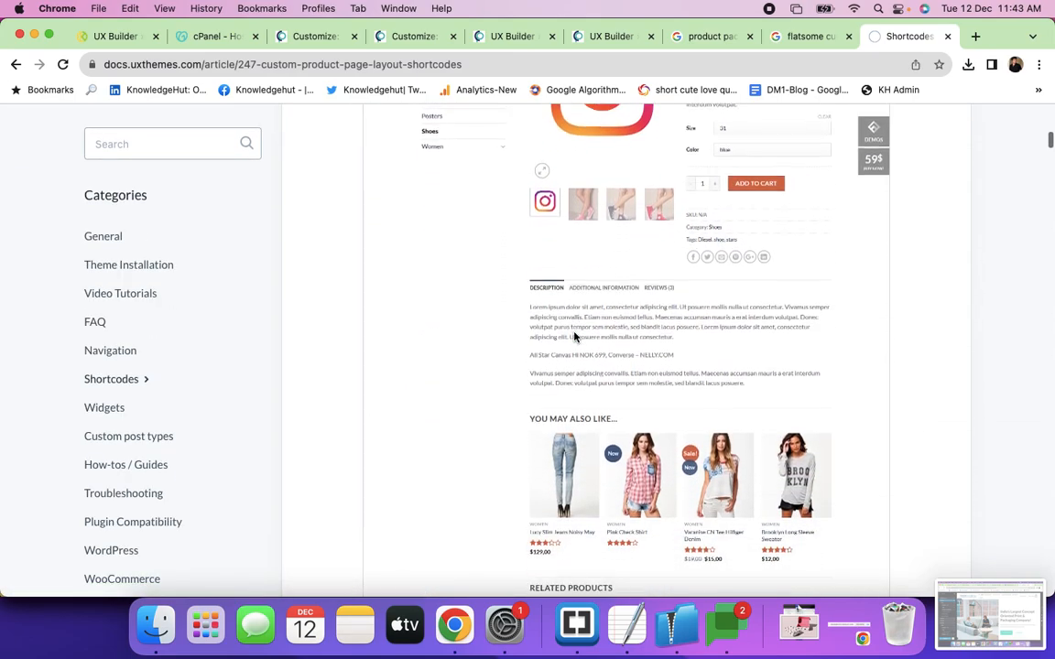
scroll(574, 337, "down", 8)
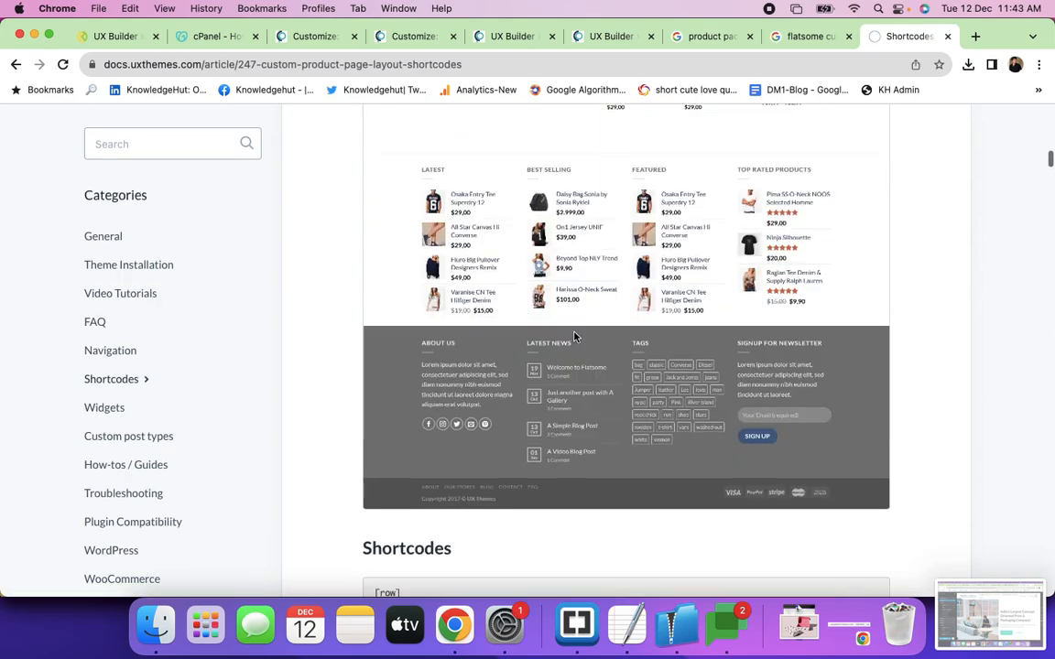
scroll(574, 337, "down", 5)
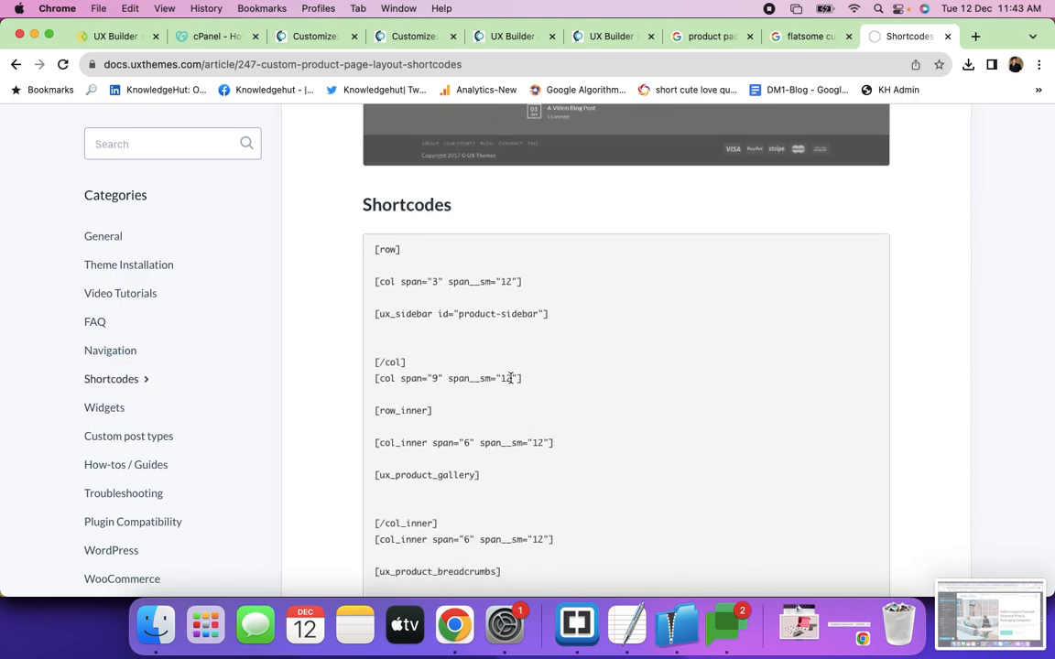
scroll(504, 442, "down", 7)
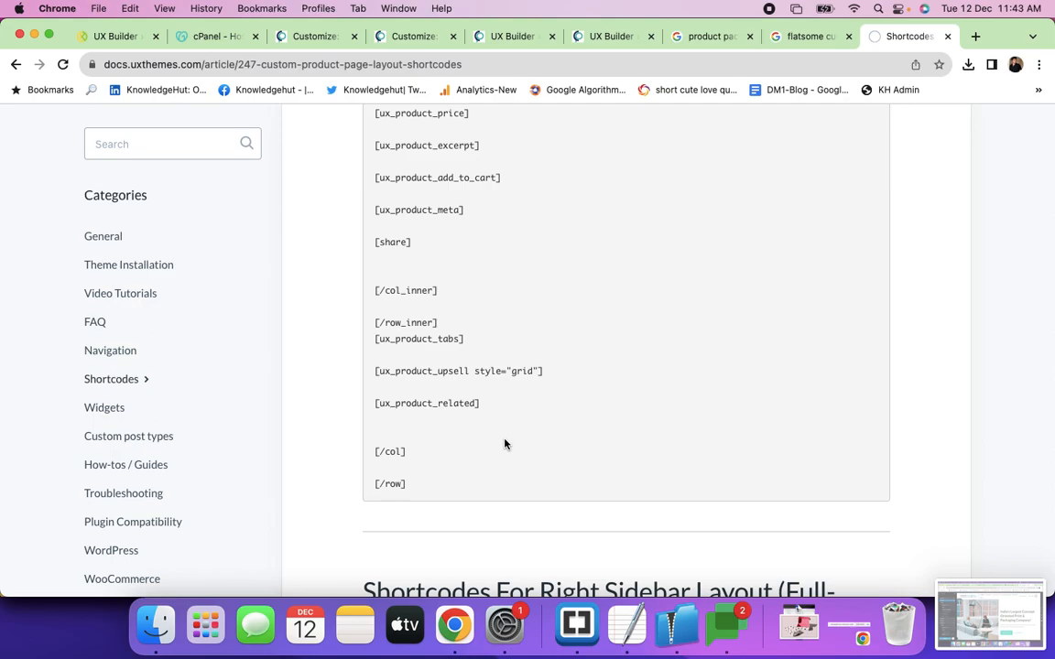
scroll(504, 444, "up", 3)
scroll(505, 444, "up", 5)
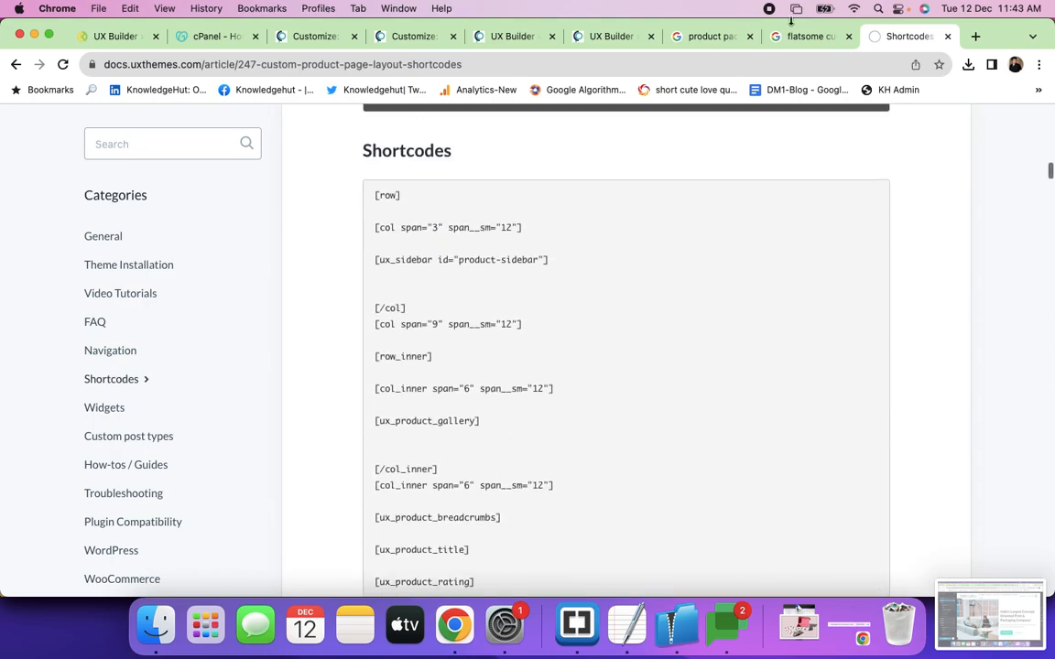
Switch to the kandra.pro Digital Marketing Training page and review its upper sections as the layout reference.
key("super+grave")
key("super+grave")
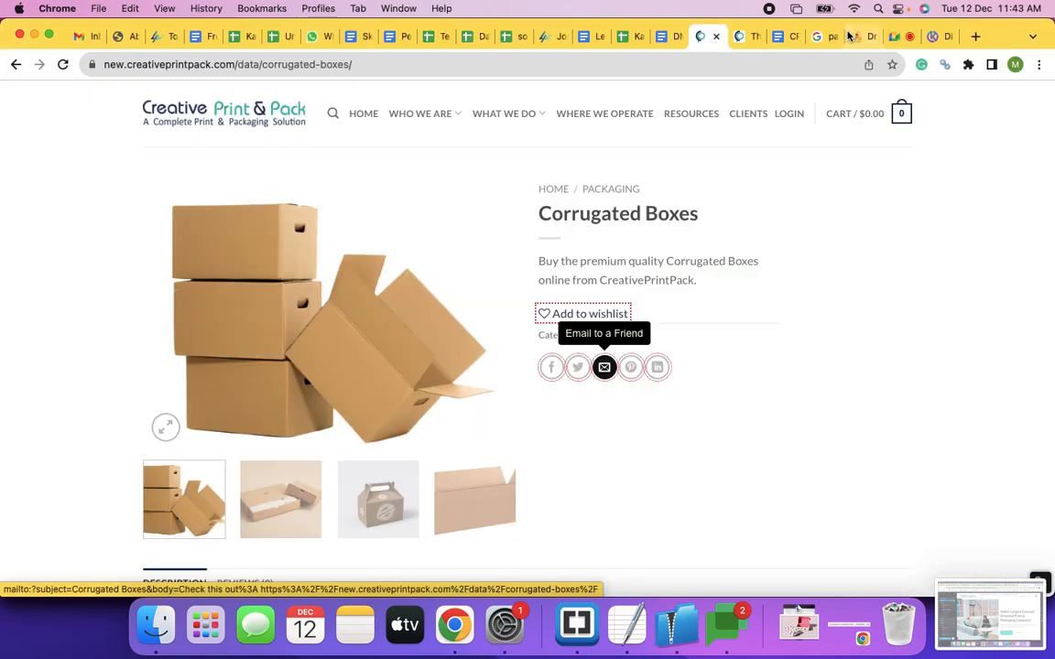
left_click(946, 35)
scroll(487, 306, "down", 5)
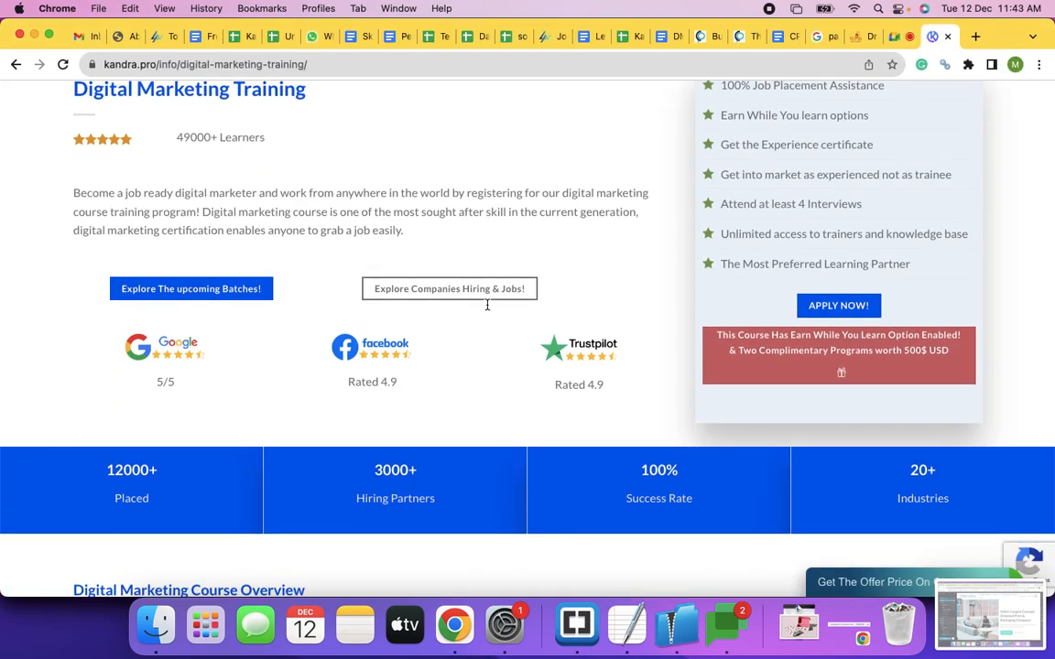
scroll(487, 308, "down", 2)
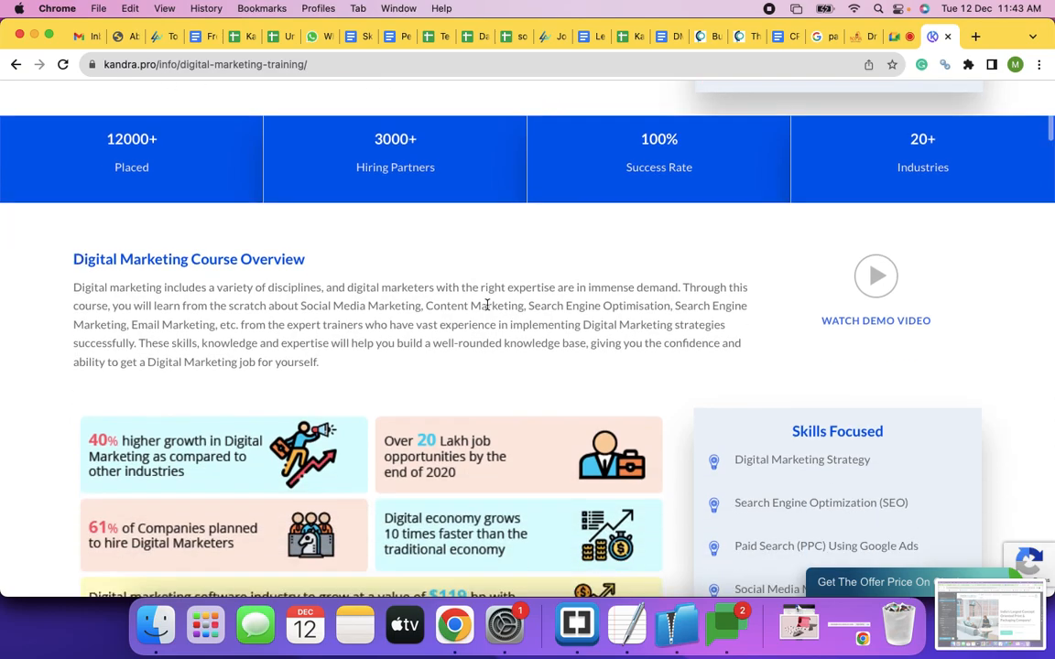
scroll(487, 306, "up", 8)
left_click(81, 66)
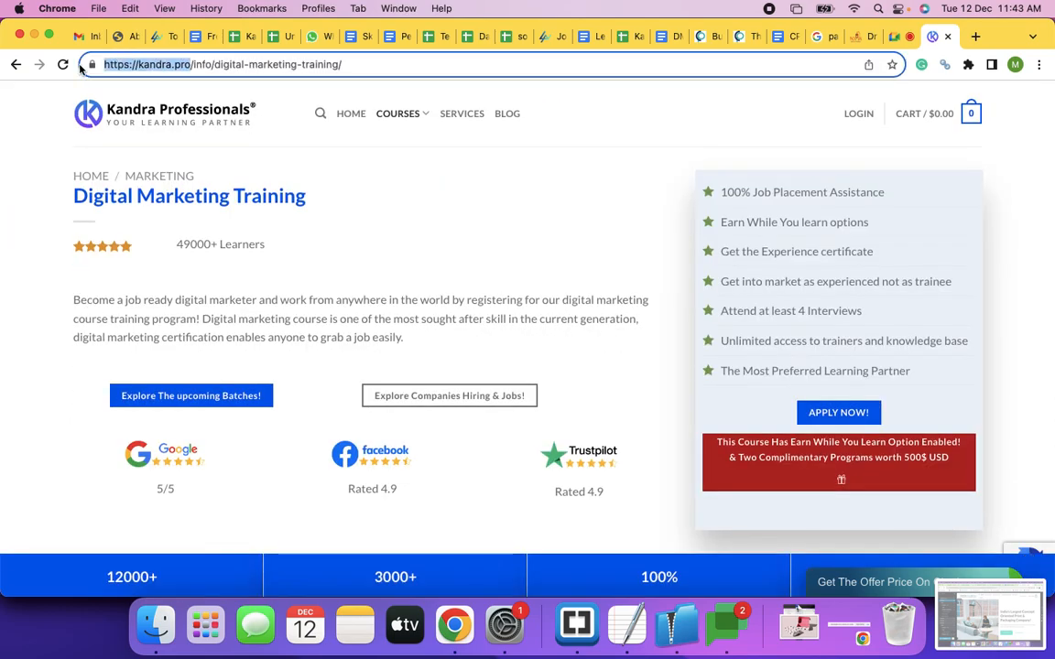
key("super+grave")
key("super+grave")
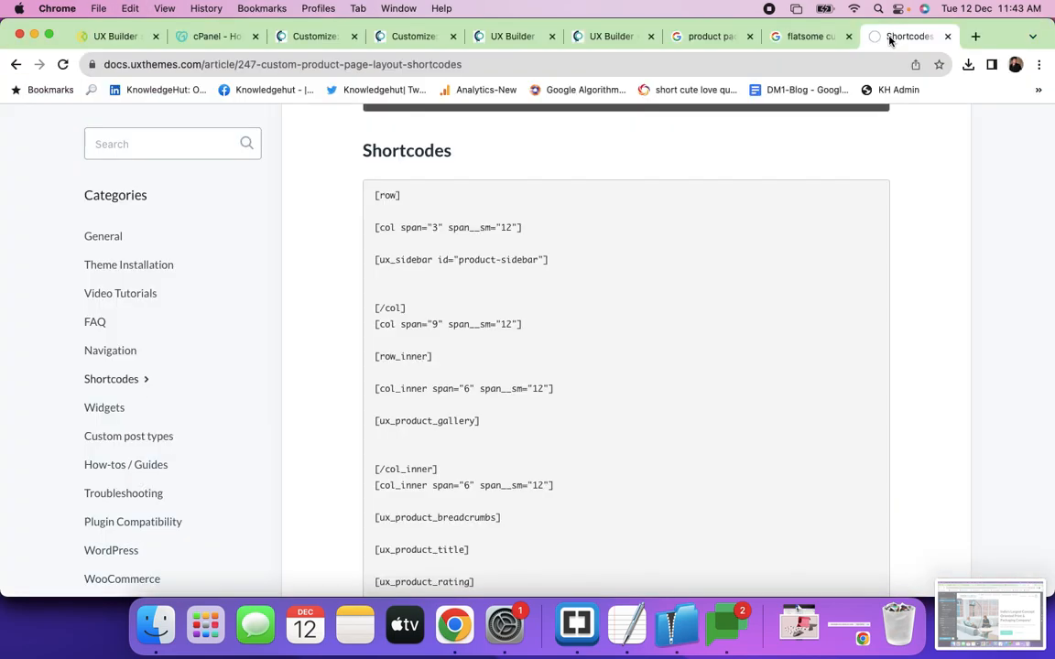
left_click(975, 35)
type("https://kandra.pro/")
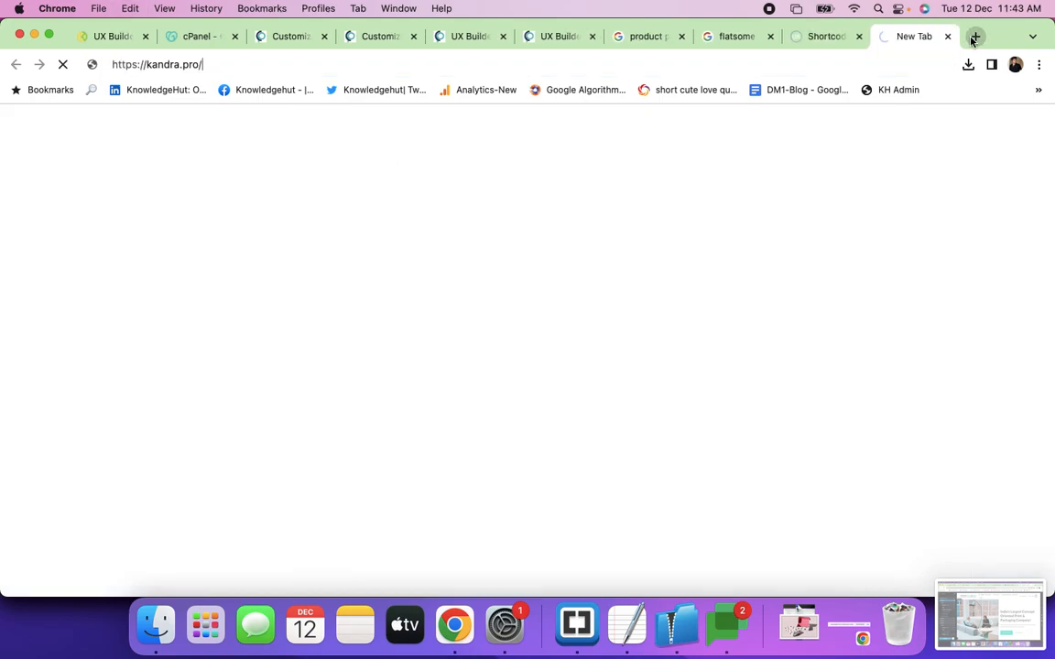
type("wp")
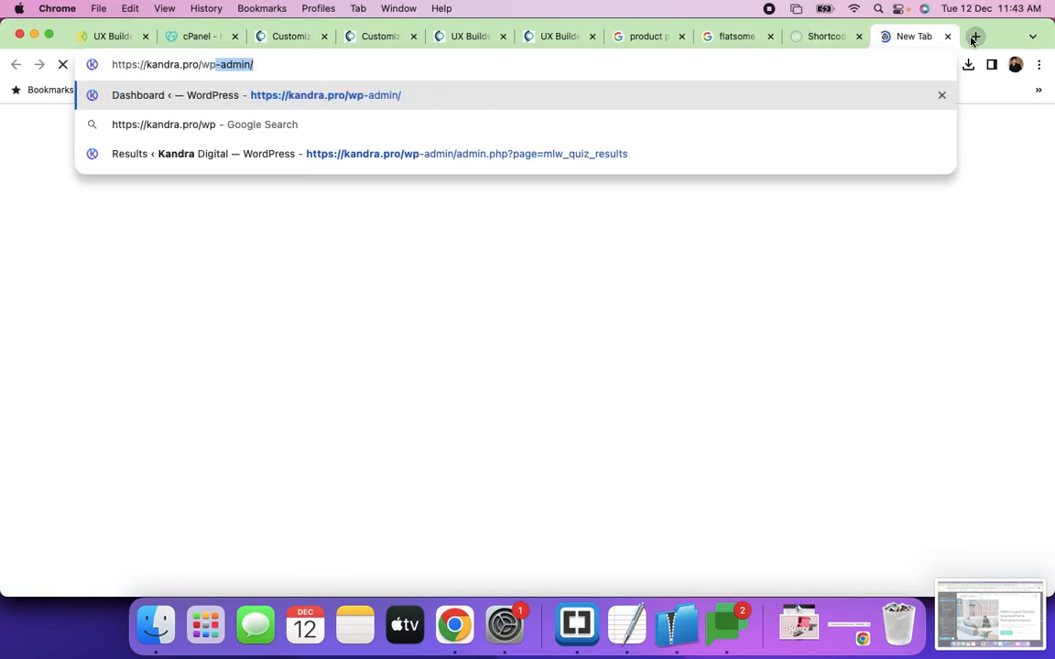
key("Return")
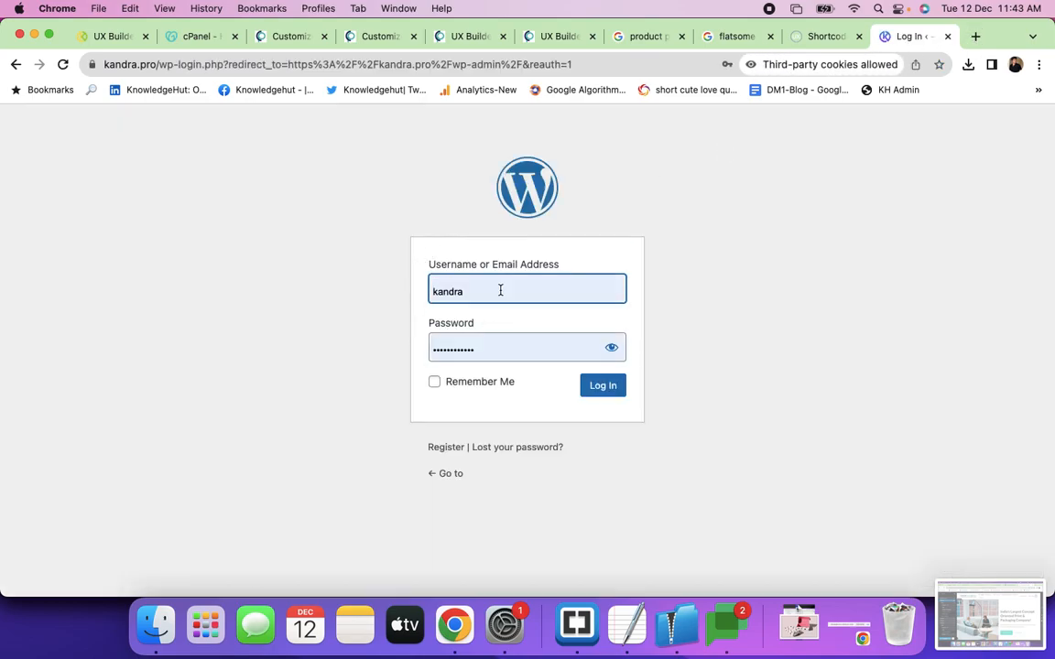
Try to log in to the kandra.pro WordPress admin with the saved credentials and a retyped account password, and close its tab.
left_click(600, 393)
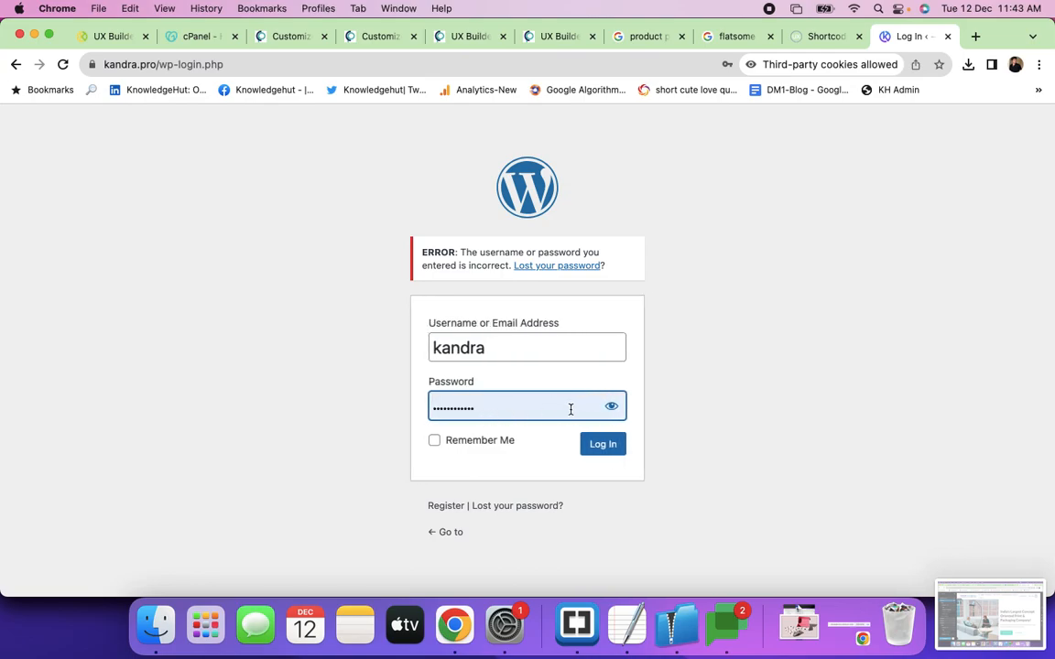
left_click(612, 407)
left_click(618, 410)
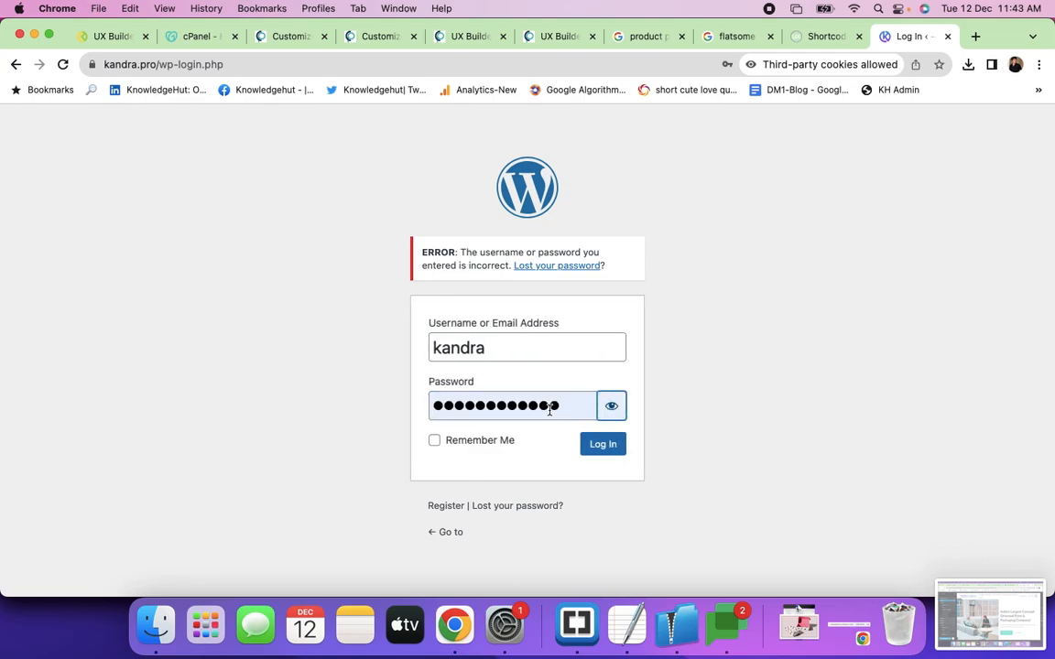
double_click(550, 409)
type("••••••••")
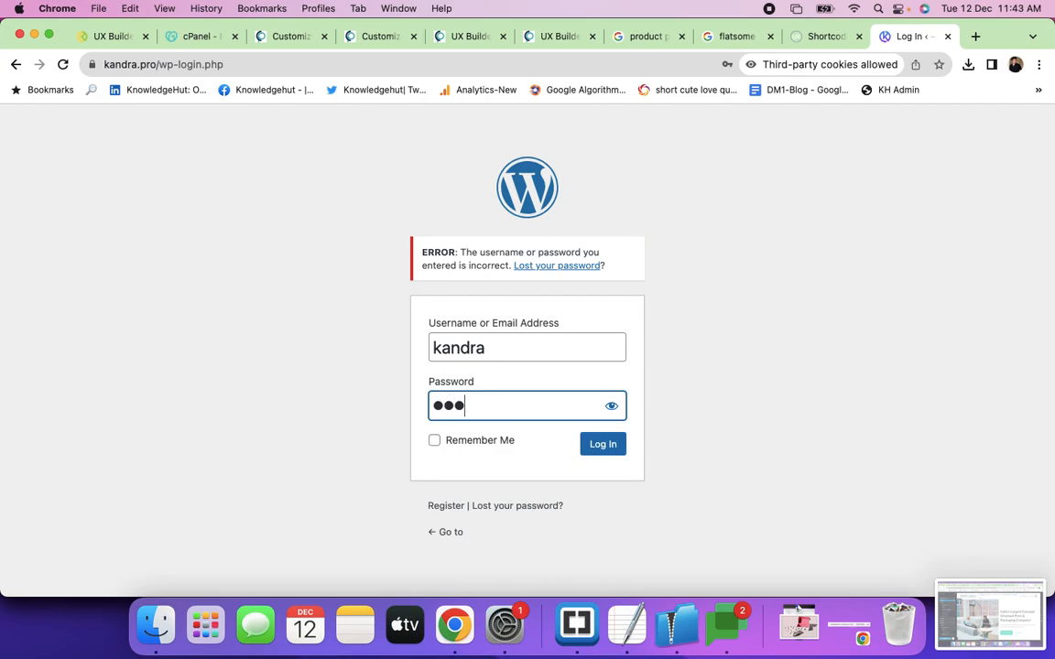
type("••")
key("Return")
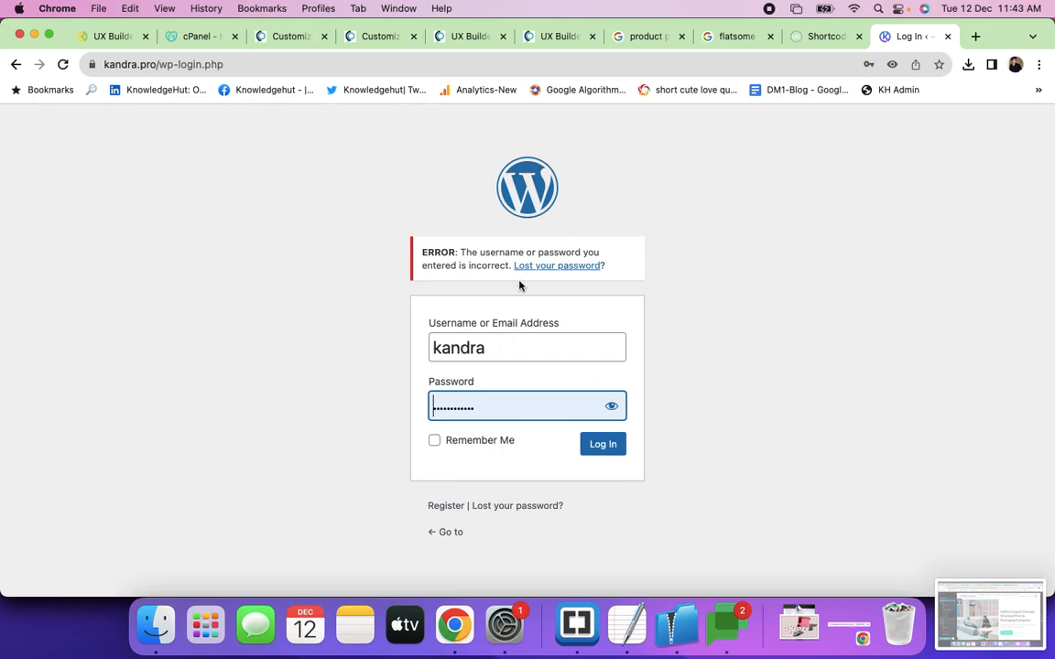
left_click(950, 37)
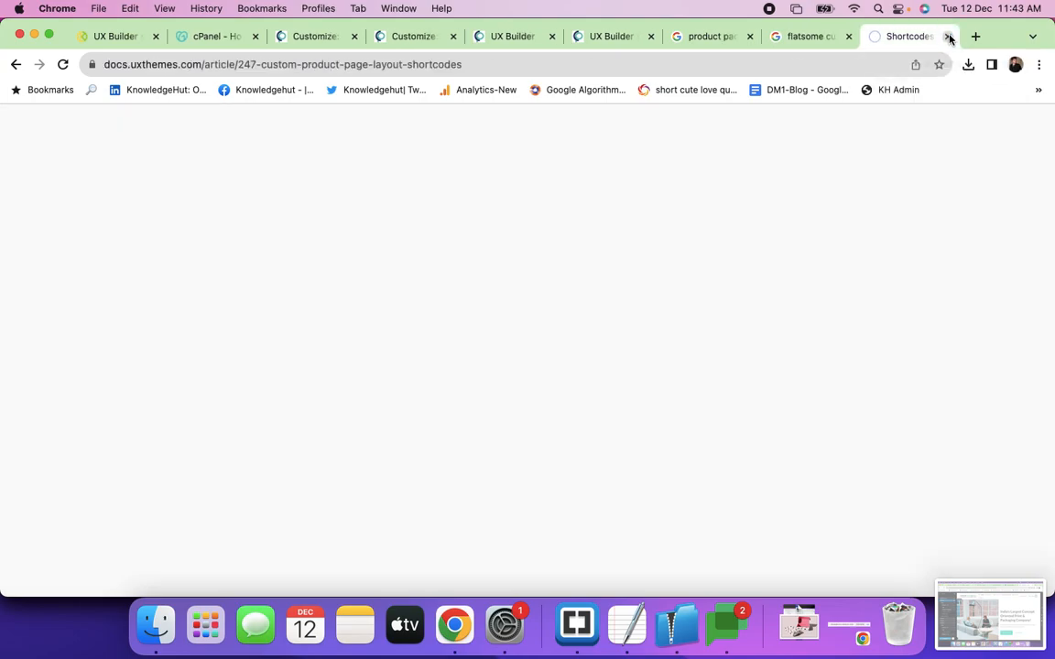
Examine the preview of the Right Sidebar Layout (Full-height) in the shortcodes article.
scroll(599, 318, "down", 5)
scroll(599, 317, "down", 8)
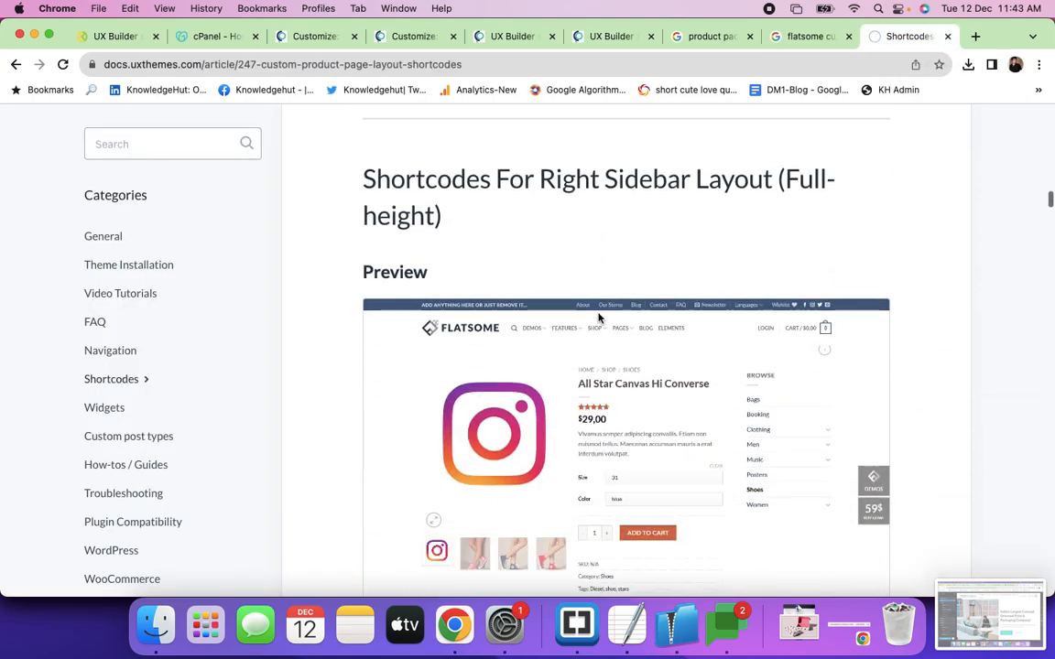
scroll(599, 318, "up", 5)
scroll(599, 318, "down", 5)
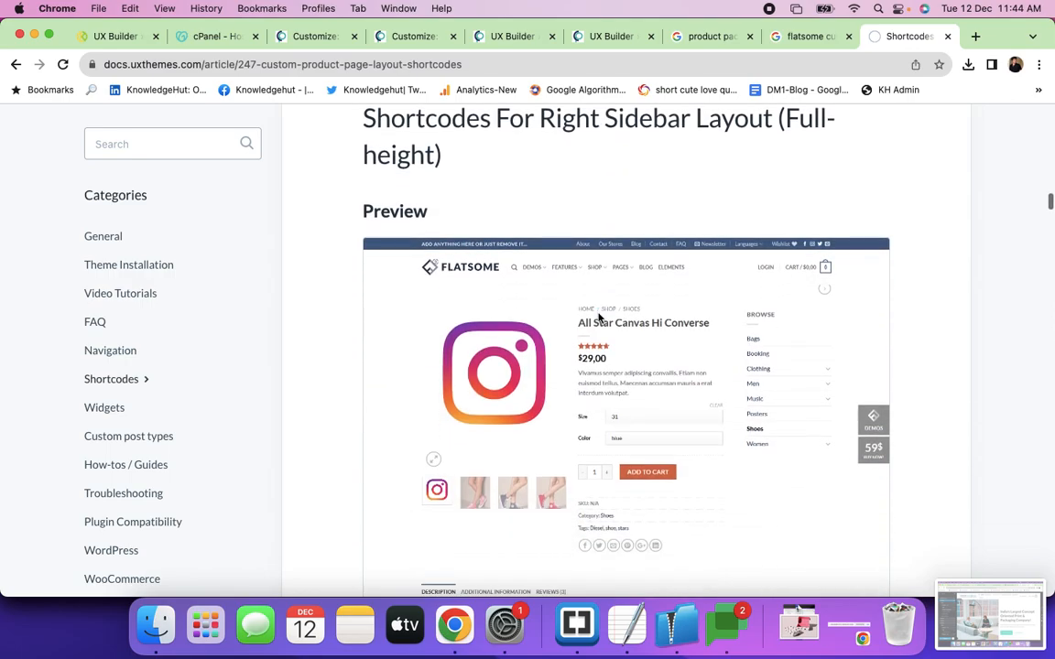
Examine the Wide Gallery and Left Sidebar Layout (Full-height) previews in the shortcodes article, down to the latter's shortcodes.
scroll(599, 318, "down", 15)
scroll(599, 317, "down", 15)
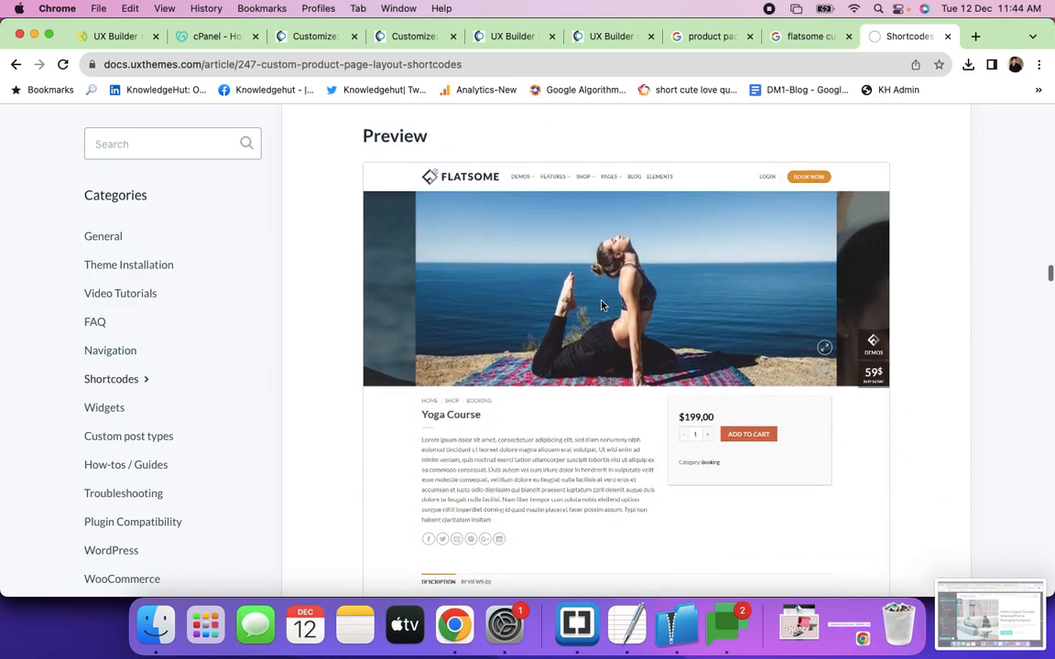
scroll(602, 304, "down", 2)
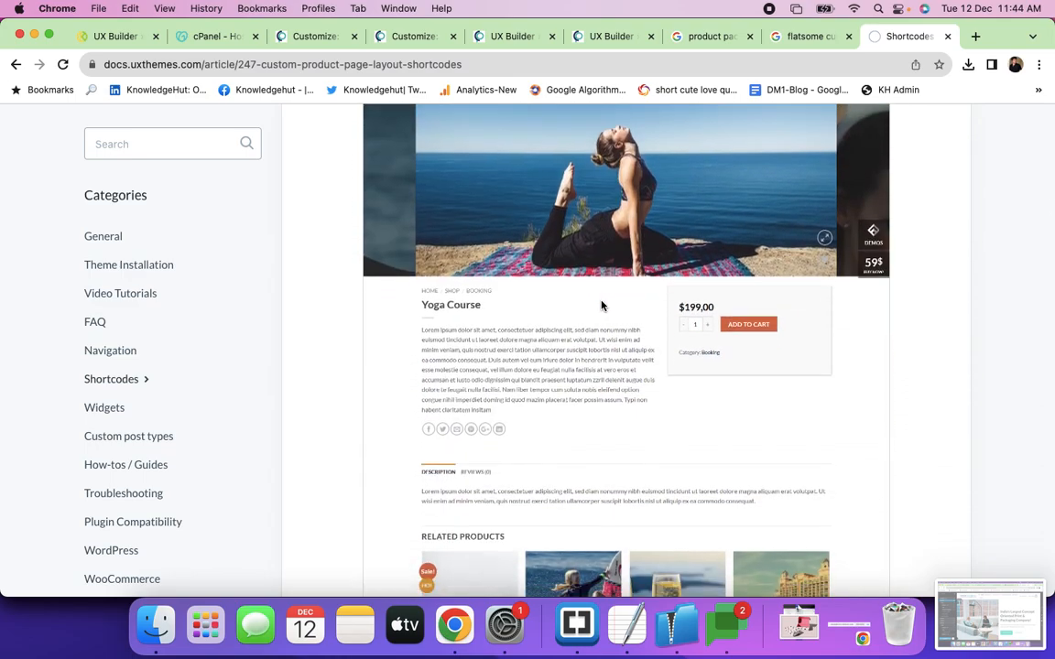
scroll(602, 305, "up", 10)
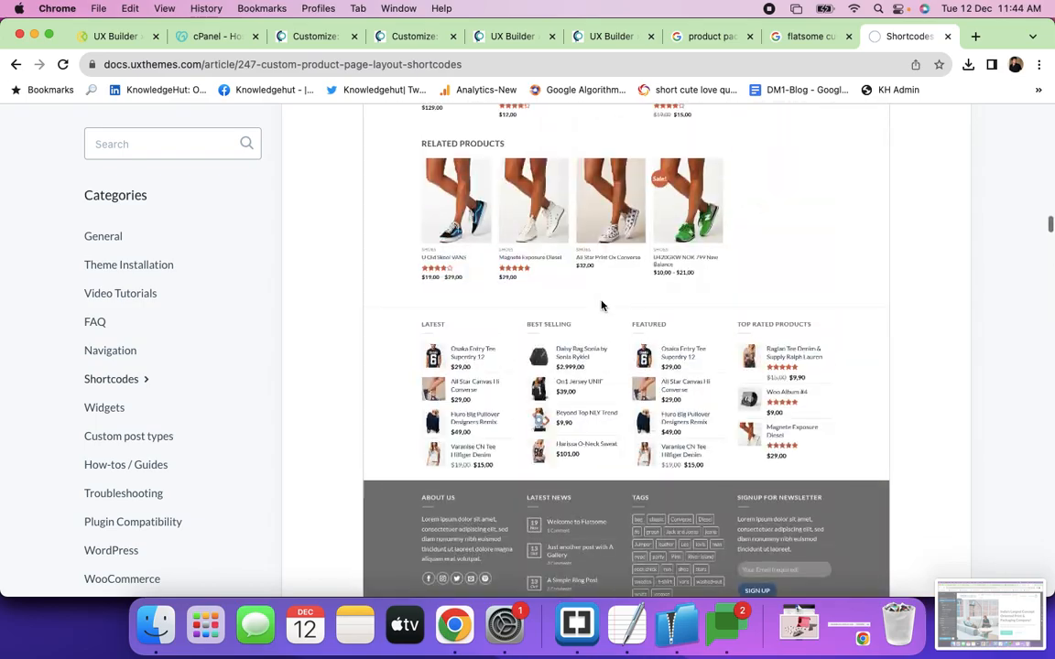
scroll(604, 306, "up", 15)
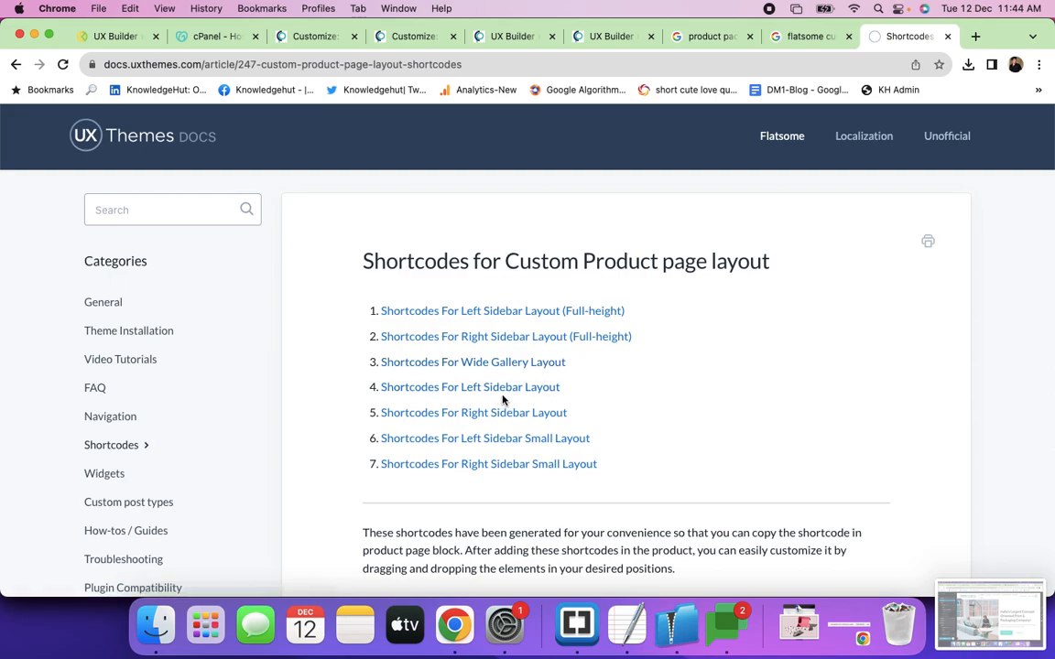
scroll(502, 400, "down", 5)
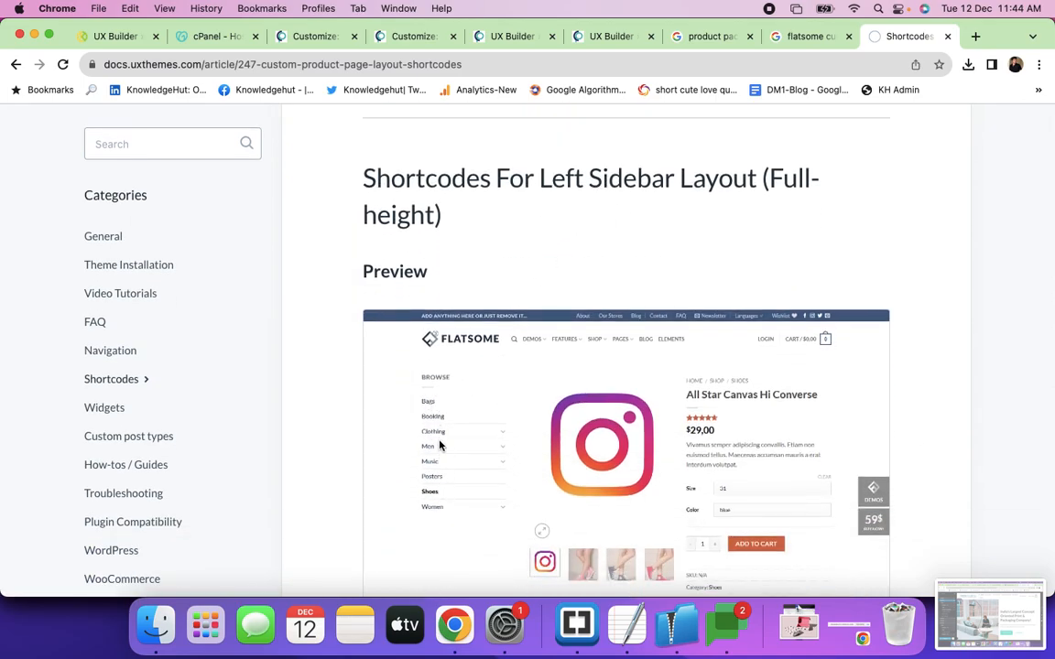
scroll(459, 442, "down", 5)
scroll(459, 442, "down", 10)
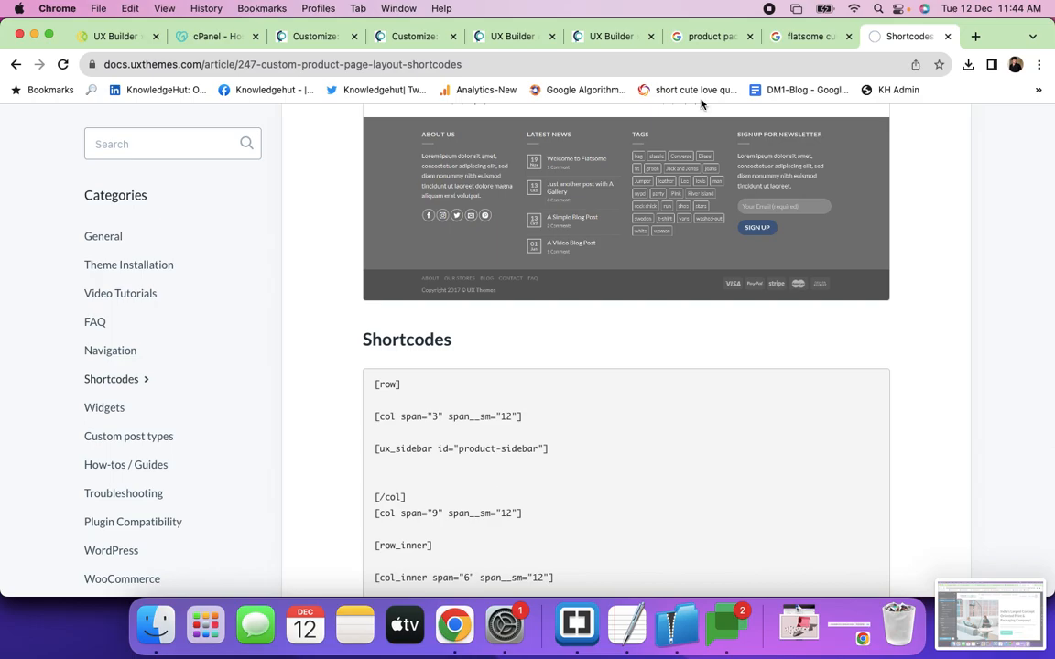
Check the Custom product layout setting in the Customizer, and copy the entire Left Sidebar Layout (Full-height) shortcode block from the article.
left_click(310, 39)
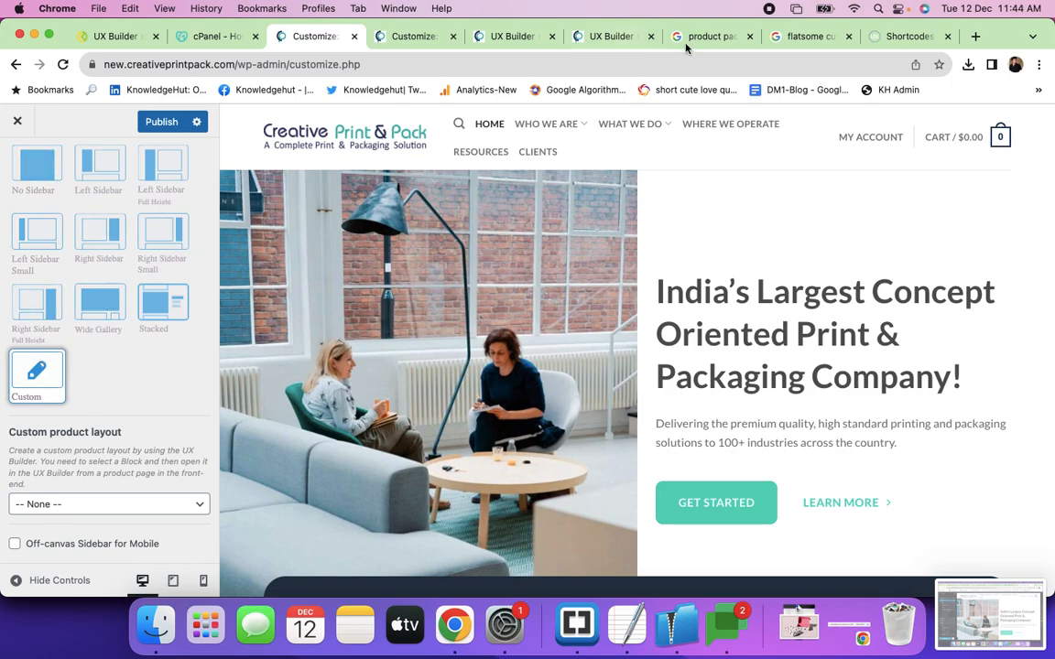
left_click(904, 37)
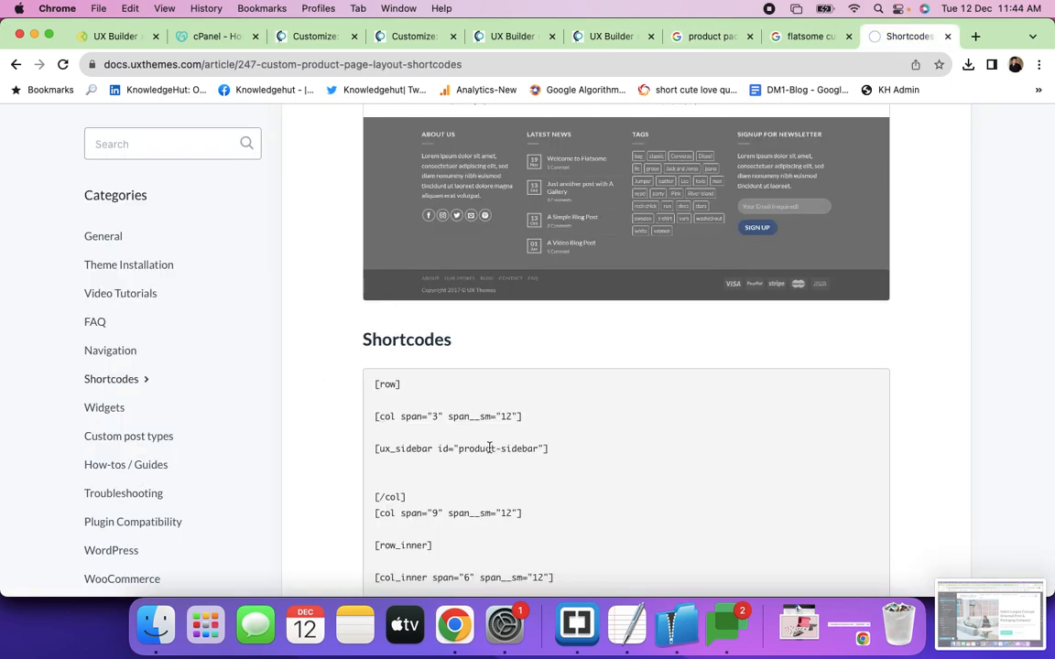
left_click(302, 37)
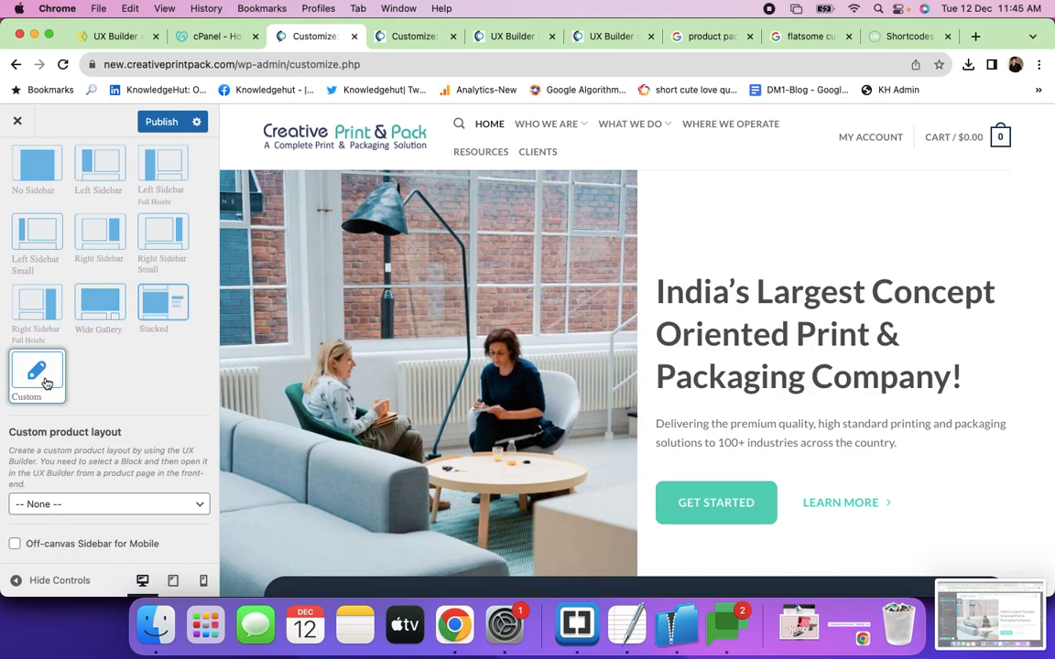
scroll(75, 518, "down", 3)
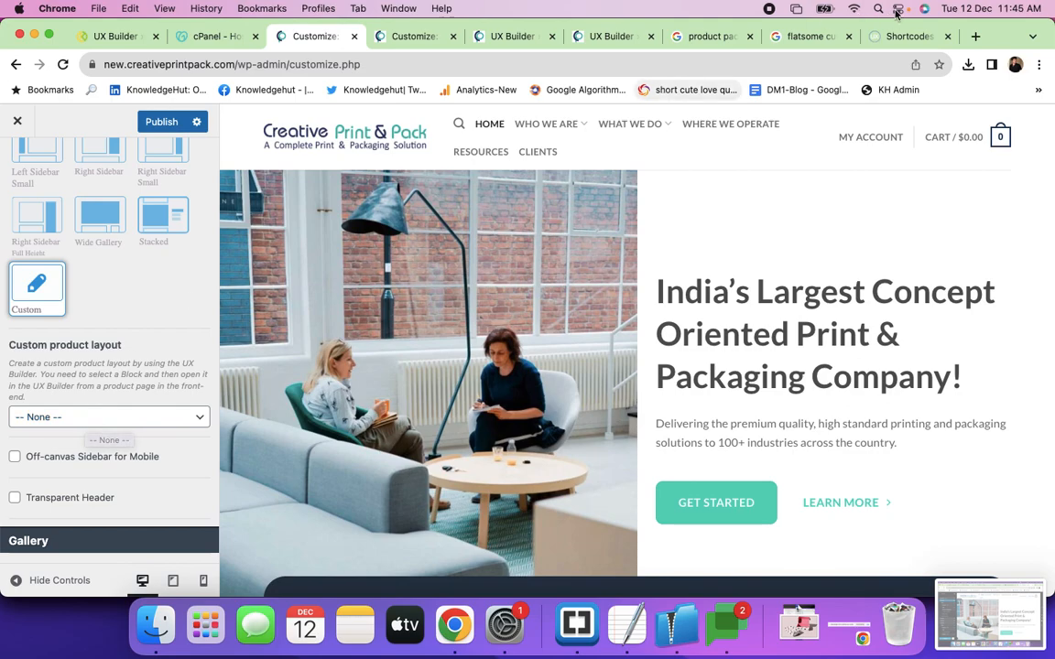
left_click(888, 37)
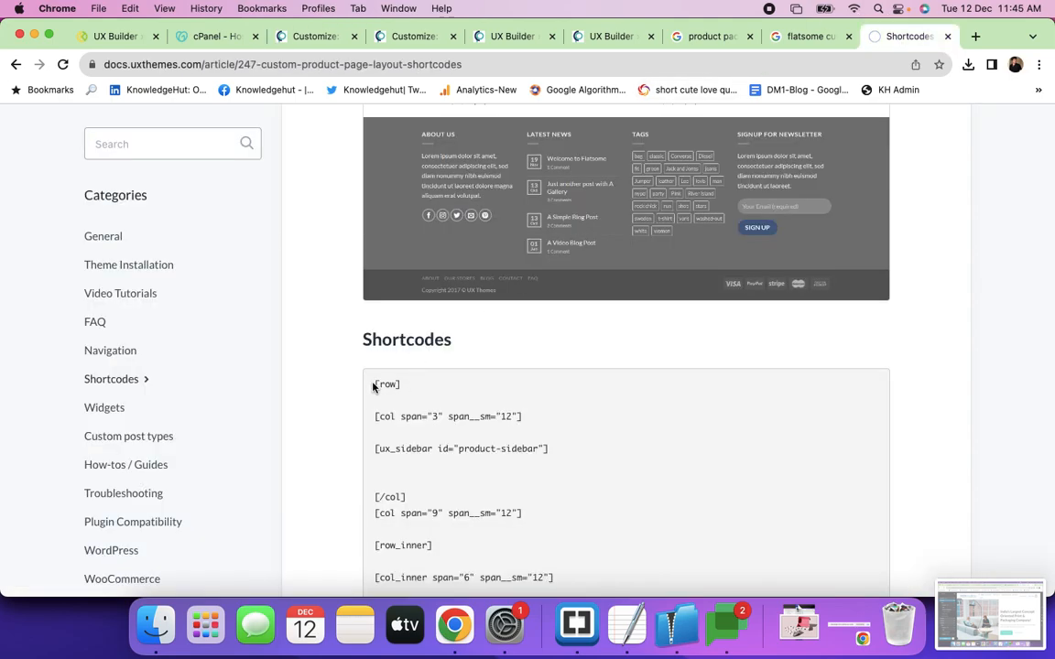
left_click_drag(375, 384, 543, 361)
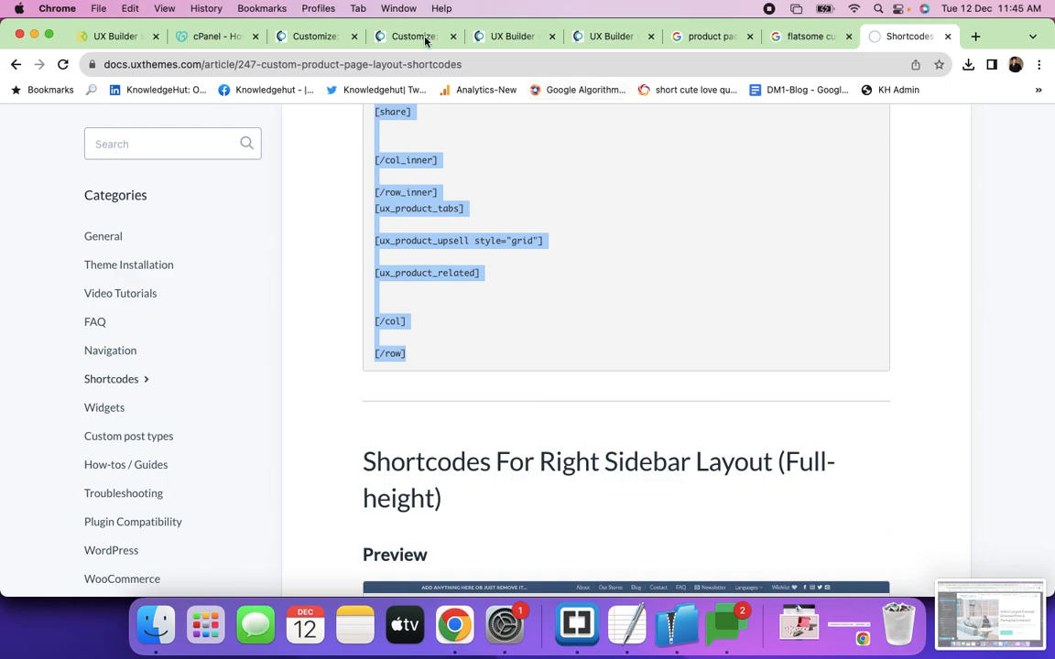
Leave the second open Customizer for the WordPress admin and add a new UX Block titled "CPL- Product Pages".
left_click(273, 37)
left_click(399, 40)
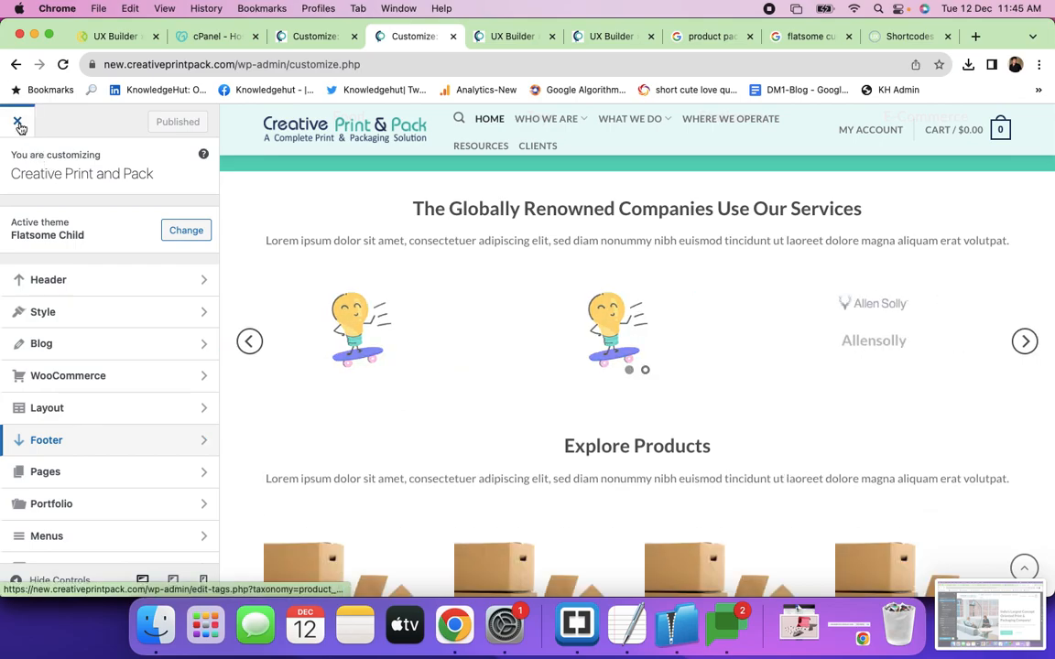
left_click(18, 123)
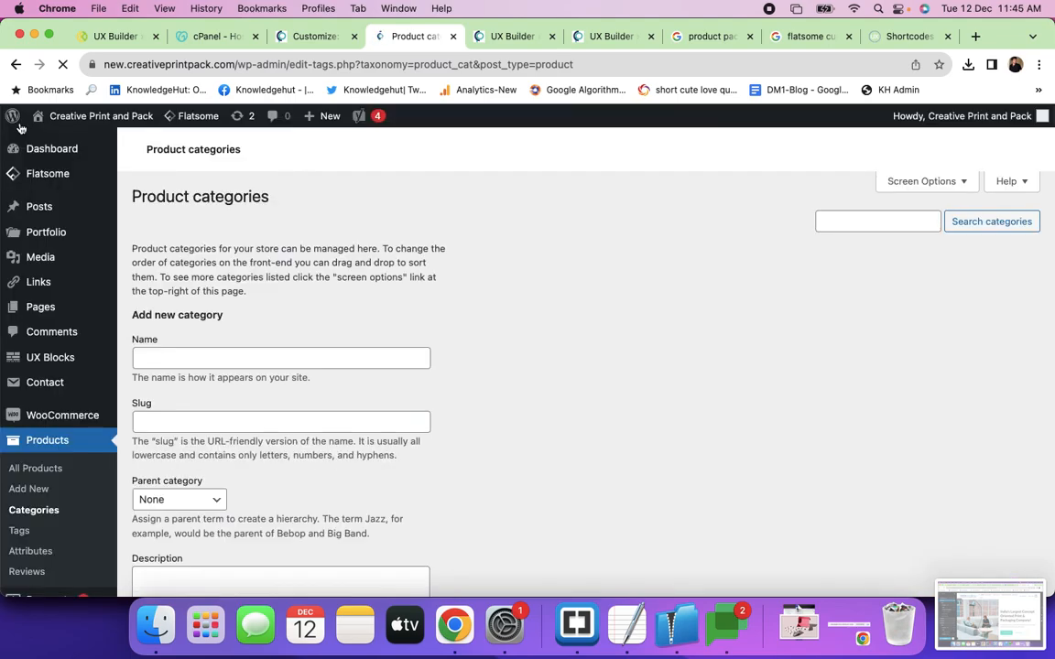
left_click(52, 361)
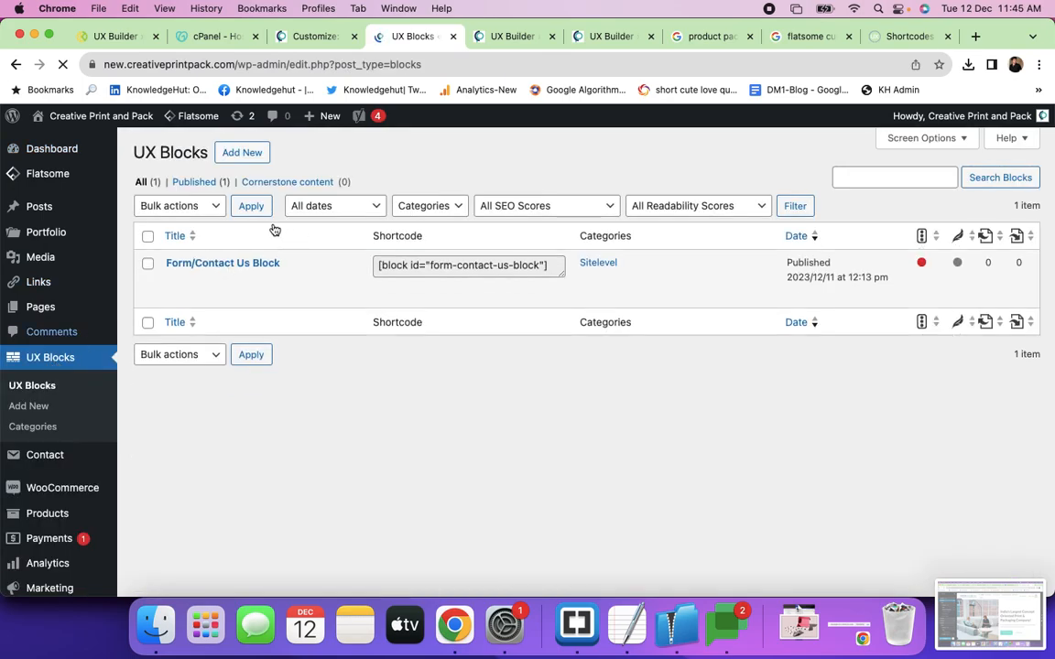
left_click(243, 156)
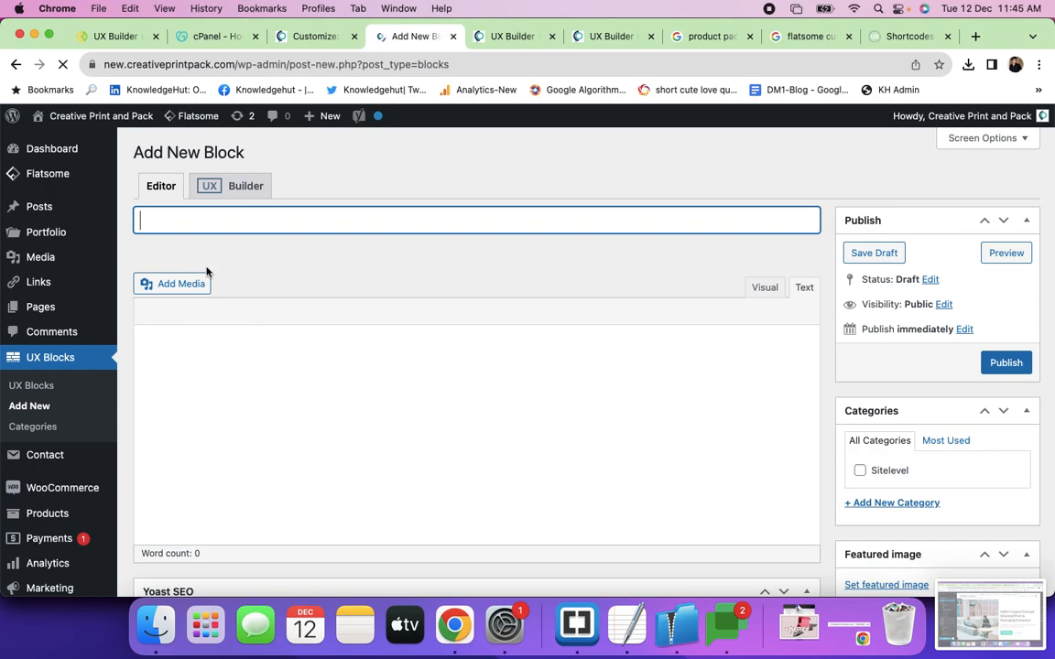
type("Cus")
key("BackSpace")
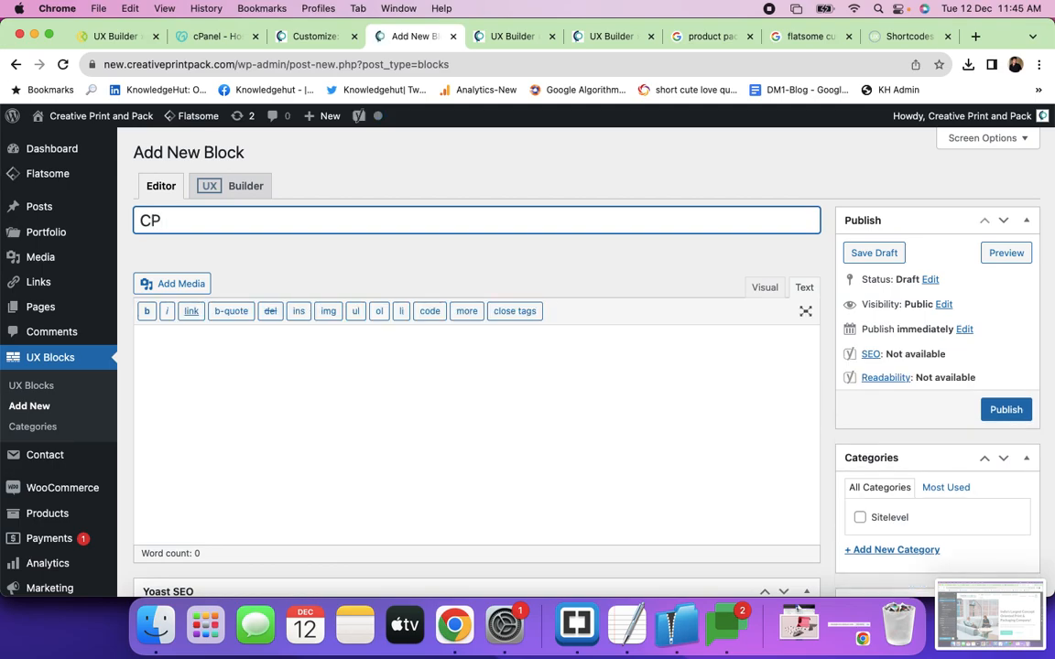
type("Product Pages")
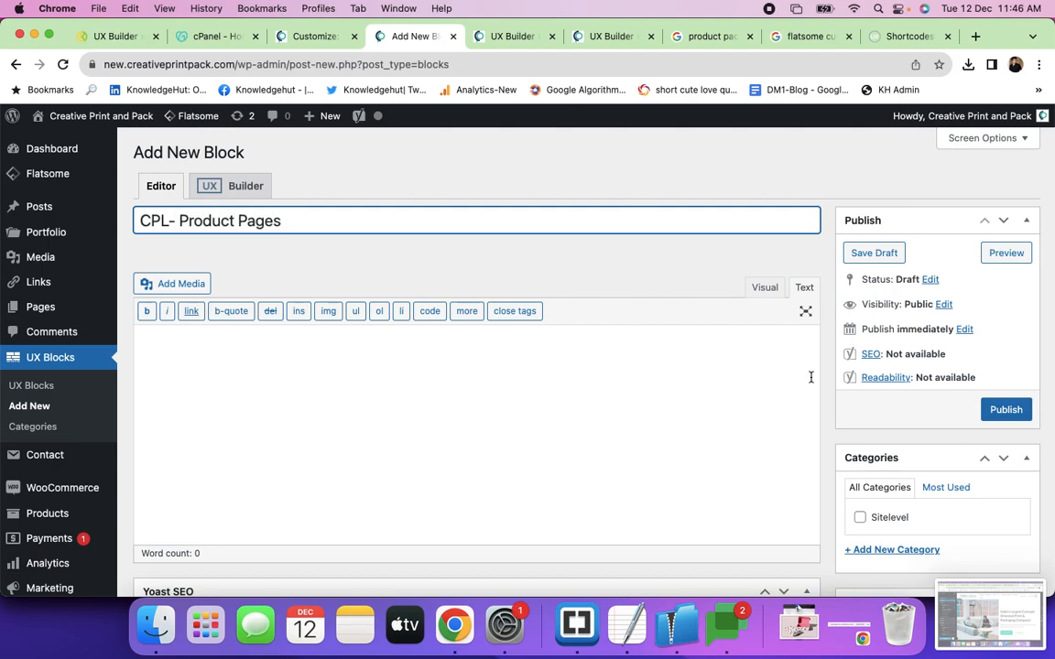
Create a new block category named "Custom Layout" and assign it to the block.
scroll(810, 376, "down", 2)
left_click(889, 456)
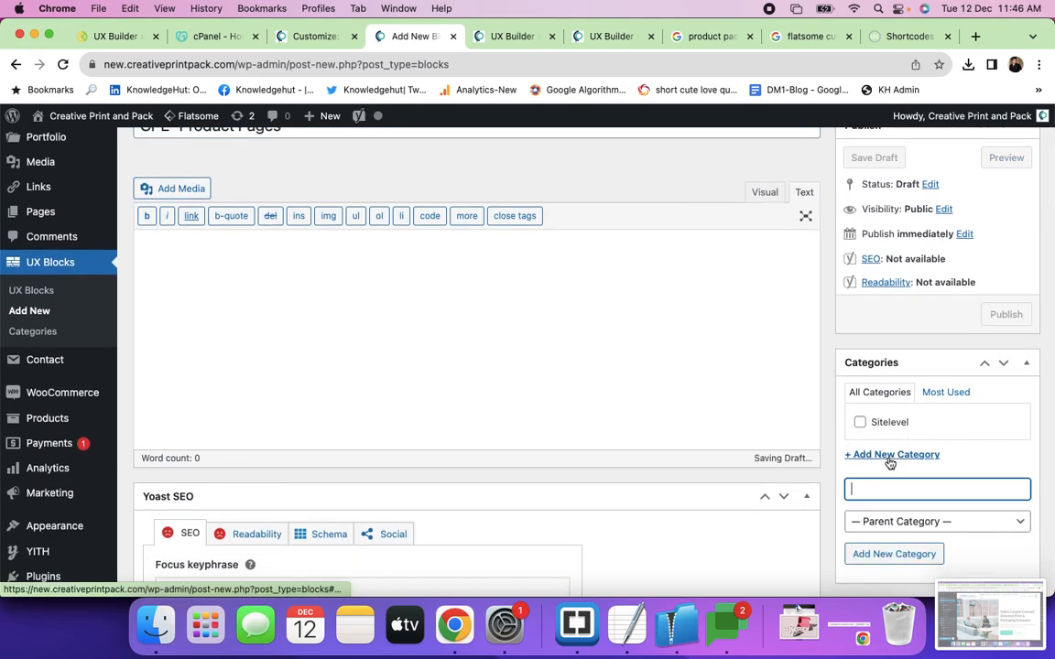
type("C")
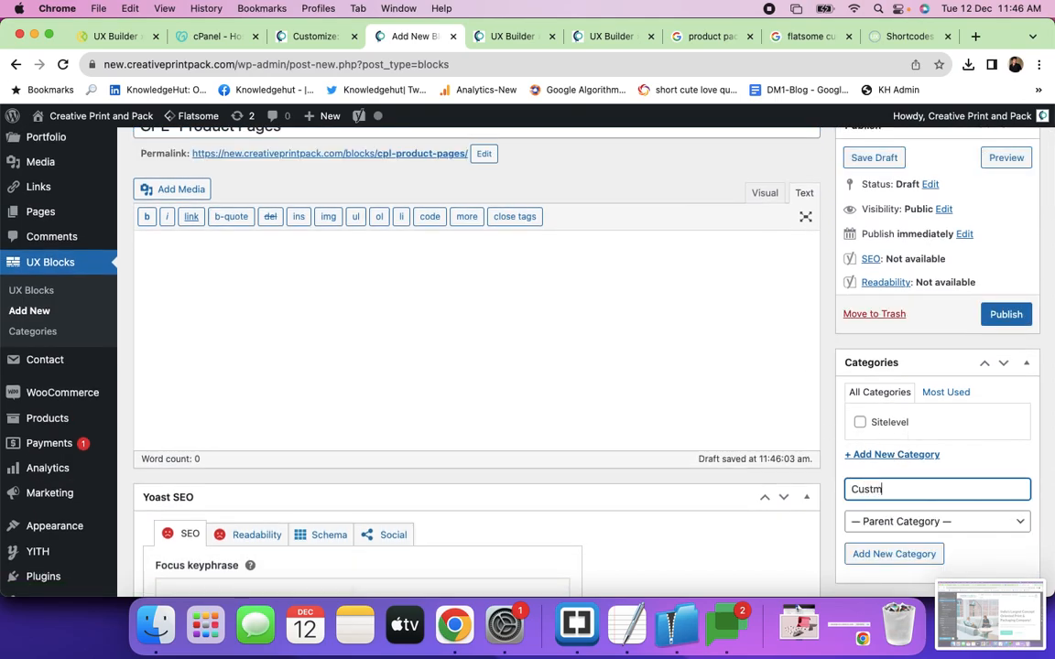
type("ustom LAyo")
key("BackSpace")
key("super+grave")
key("super+grave")
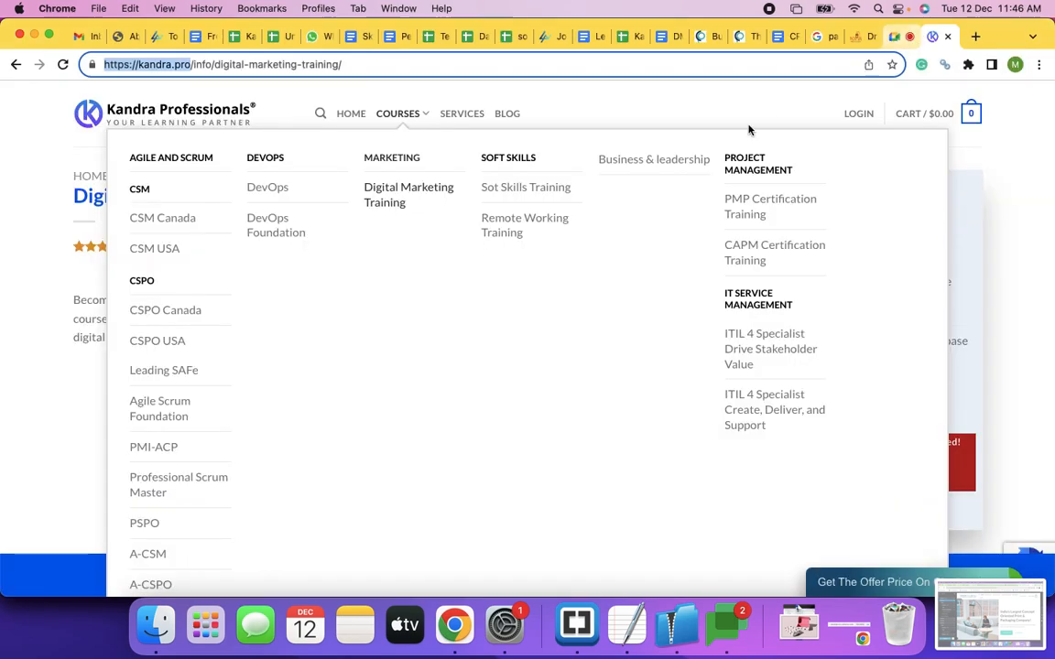
left_click(21, 276)
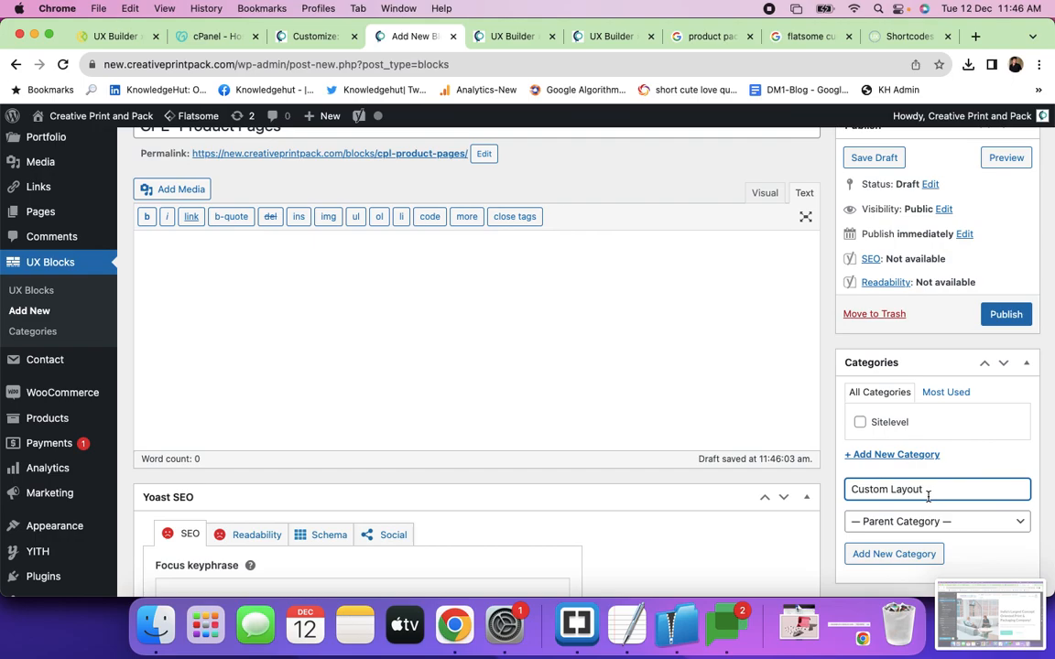
scroll(496, 359, "up", 2)
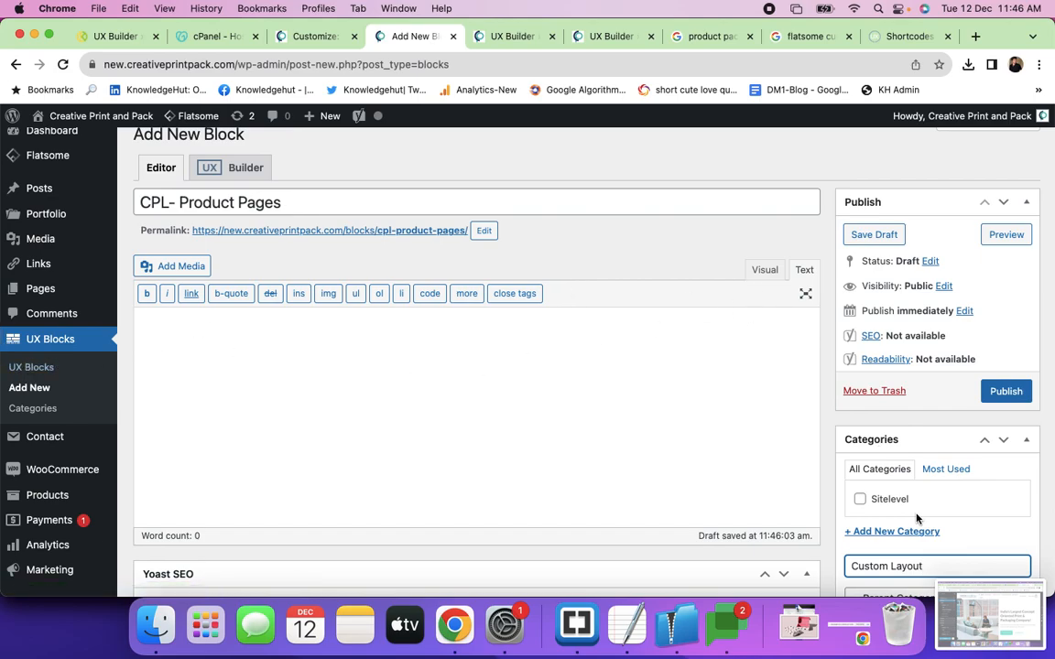
scroll(917, 518, "down", 3)
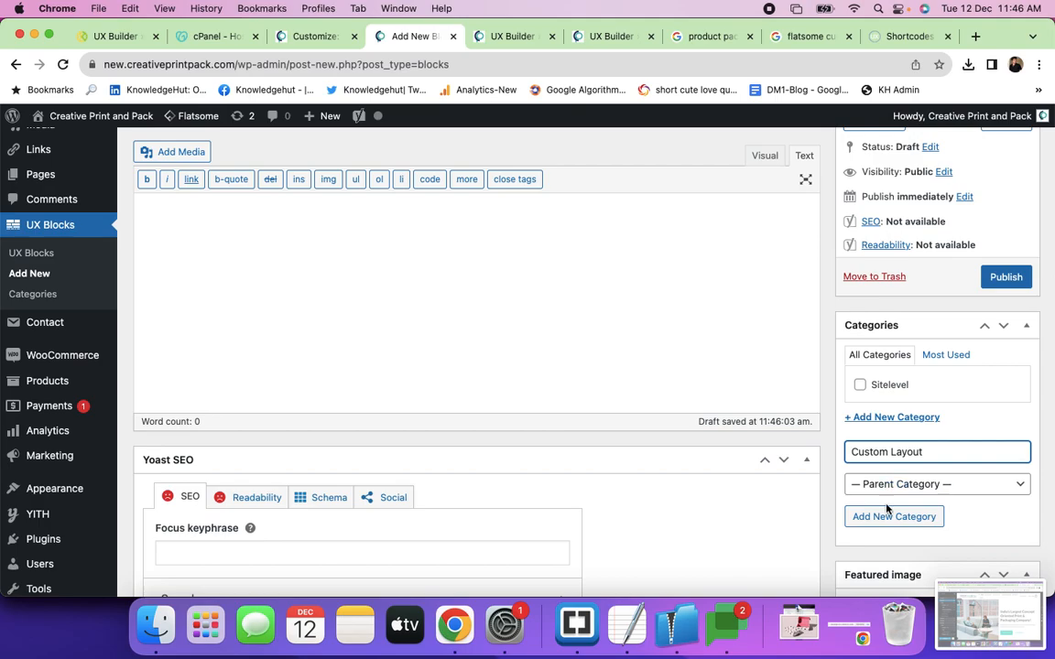
left_click(886, 519)
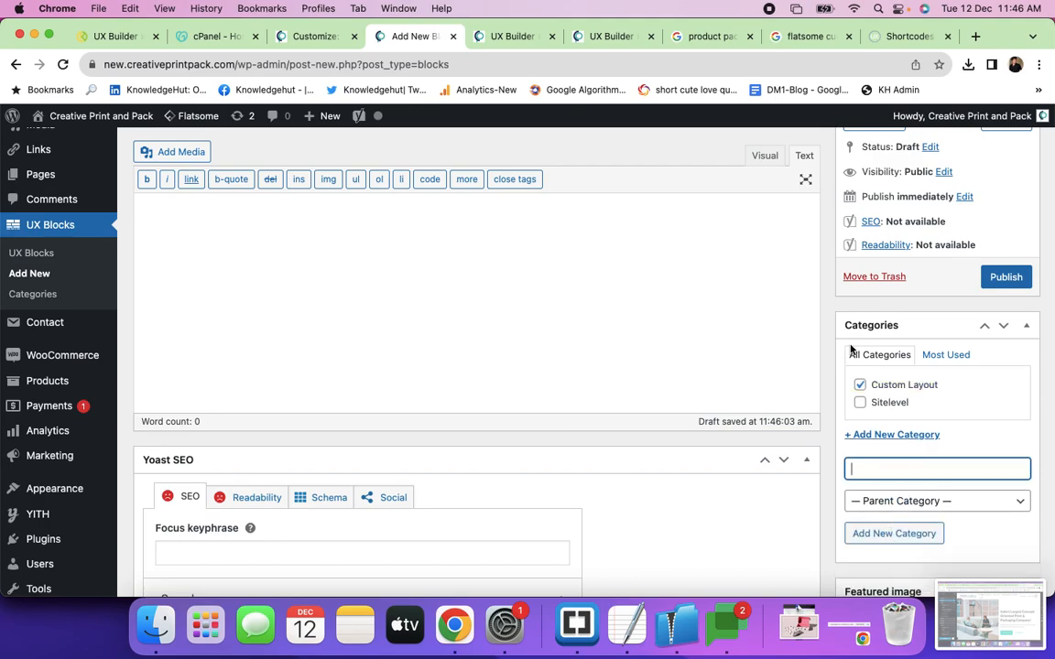
Paste the copied Left Sidebar Layout (Full-height) shortcodes into the block's content in text mode and check the code.
scroll(581, 416, "up", 3)
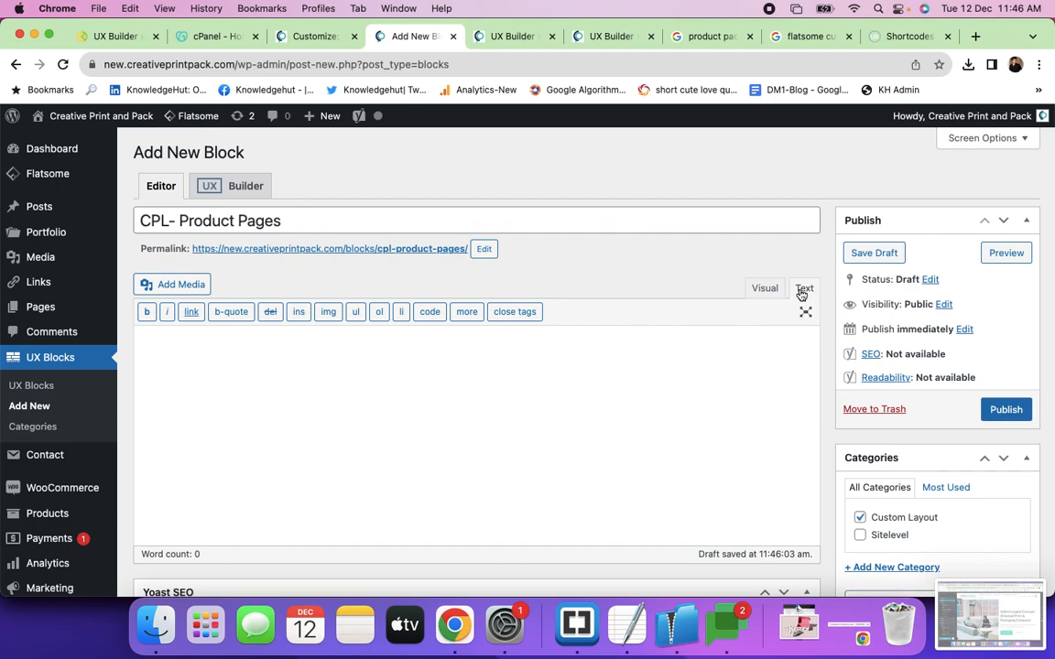
left_click(424, 374)
left_click(760, 287)
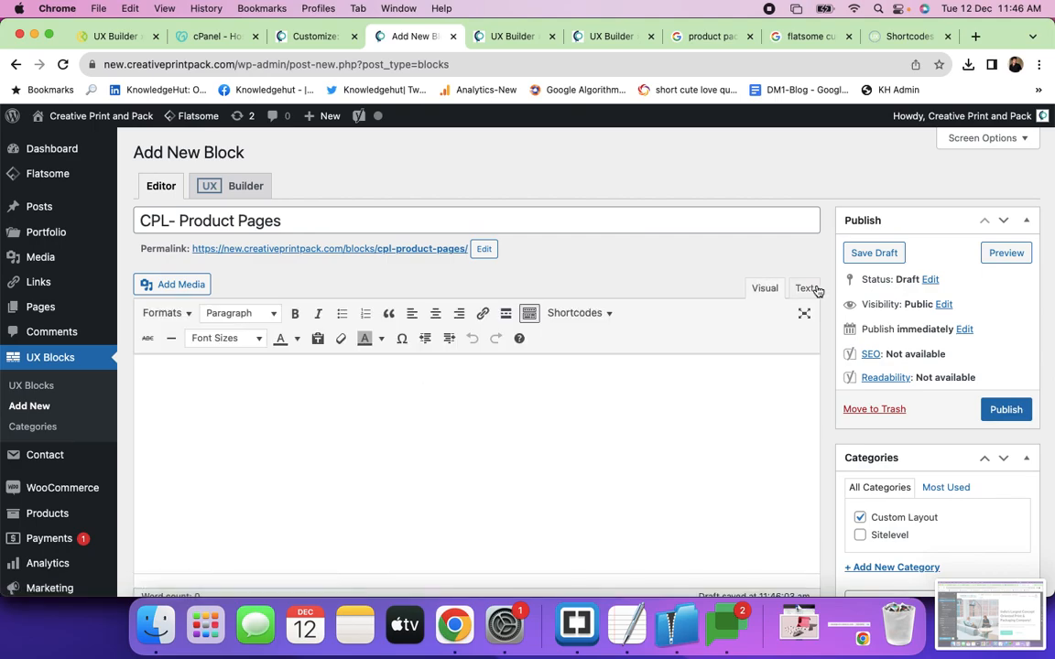
left_click(807, 289)
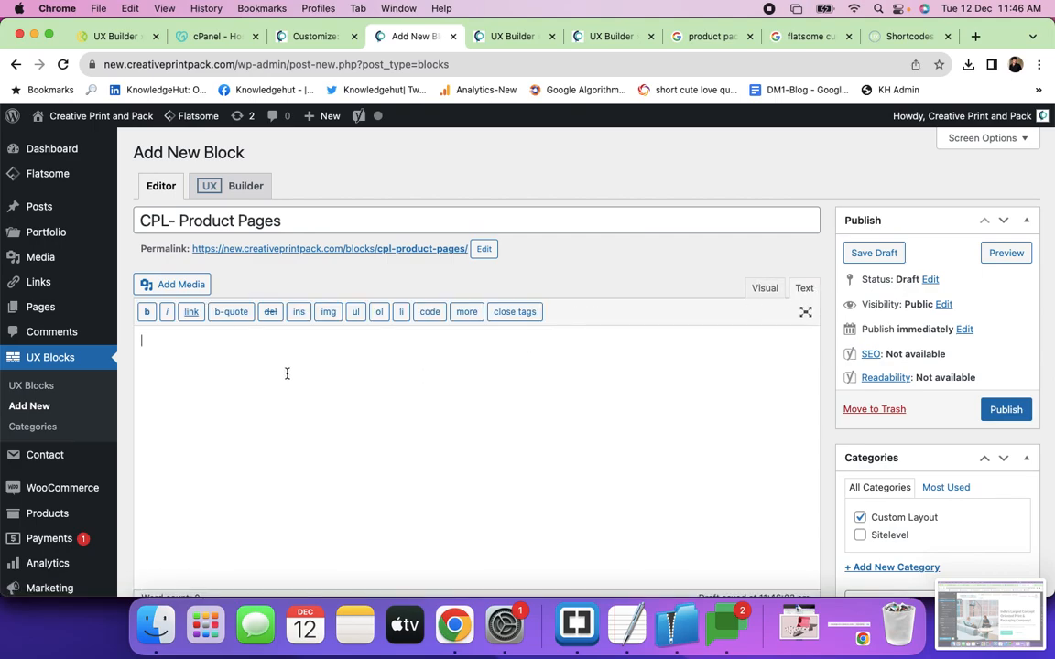
key("super+v")
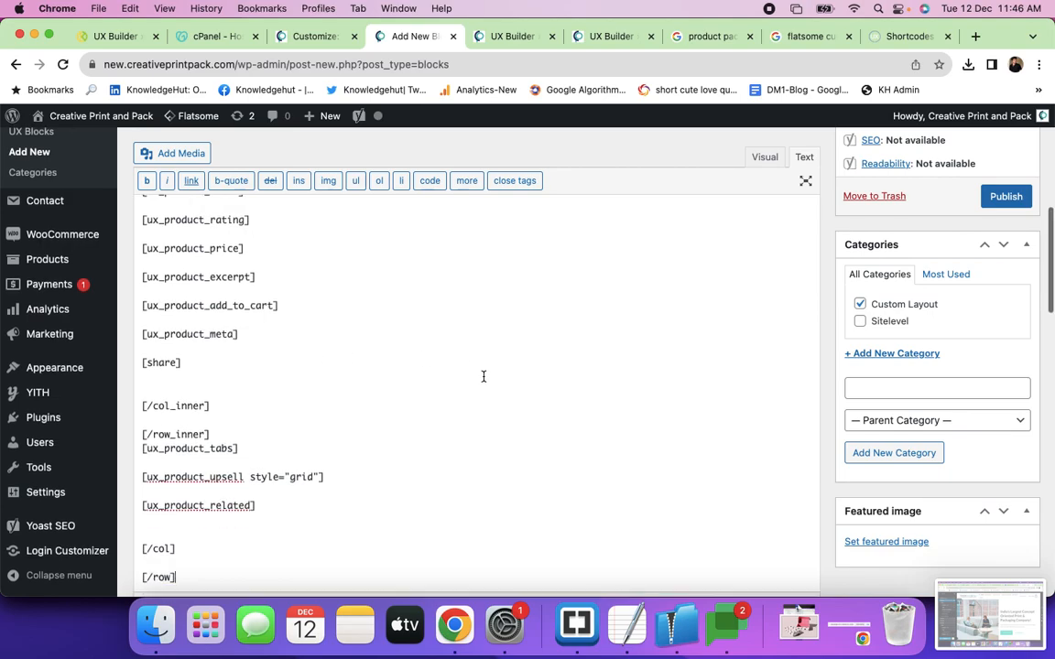
scroll(483, 376, "down", 5)
scroll(483, 377, "up", 7)
scroll(484, 376, "up", 1)
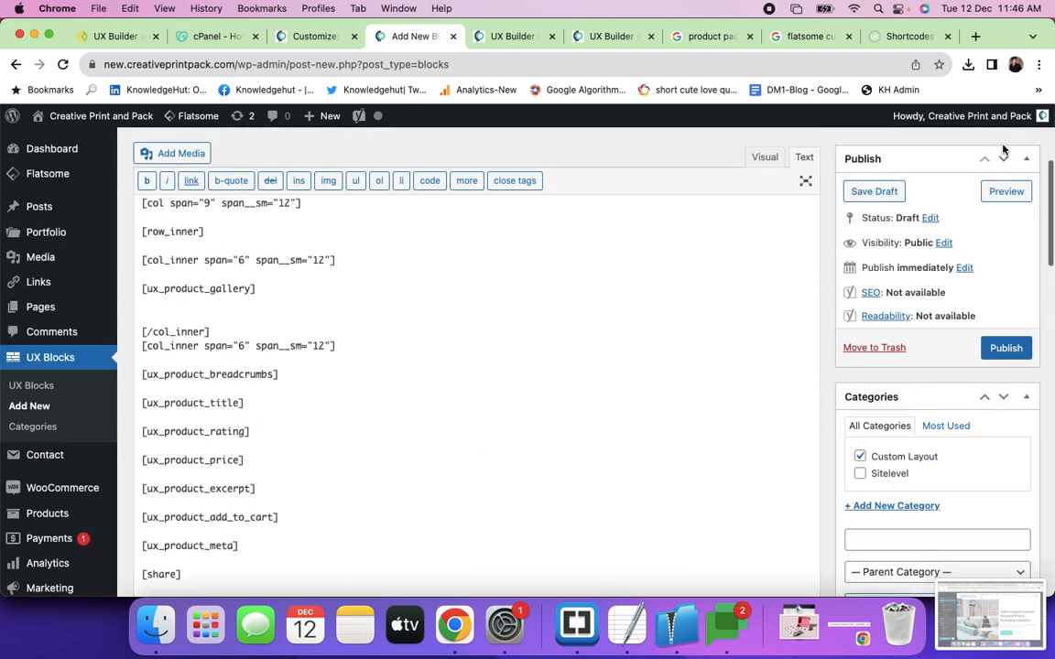
Preview the draft block in its own tab, return to the editor and publish the block.
left_click(996, 192)
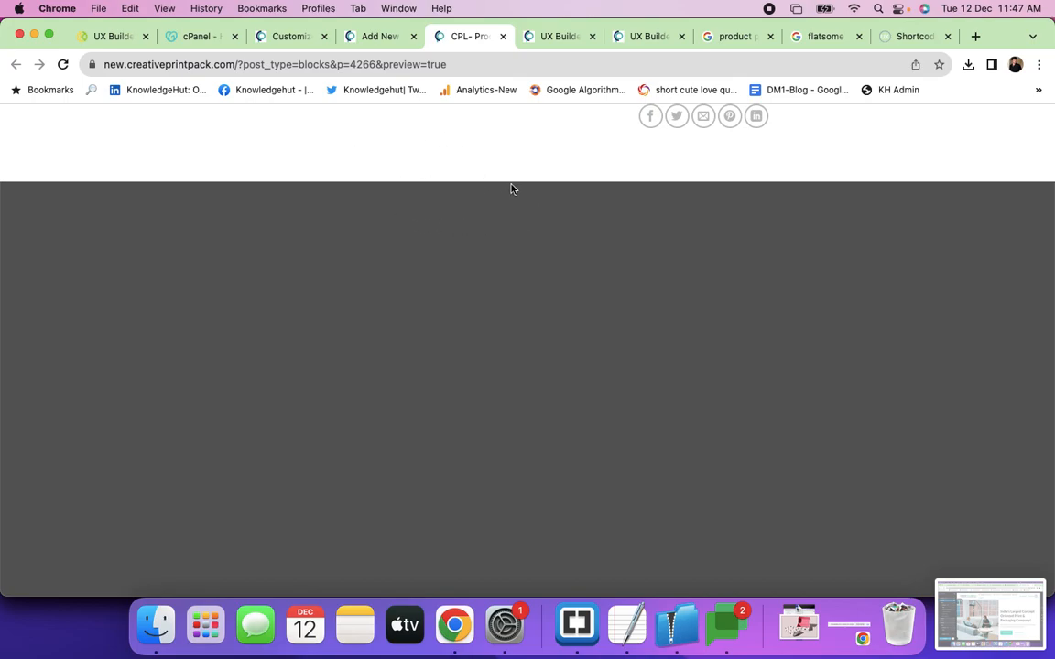
left_click(371, 36)
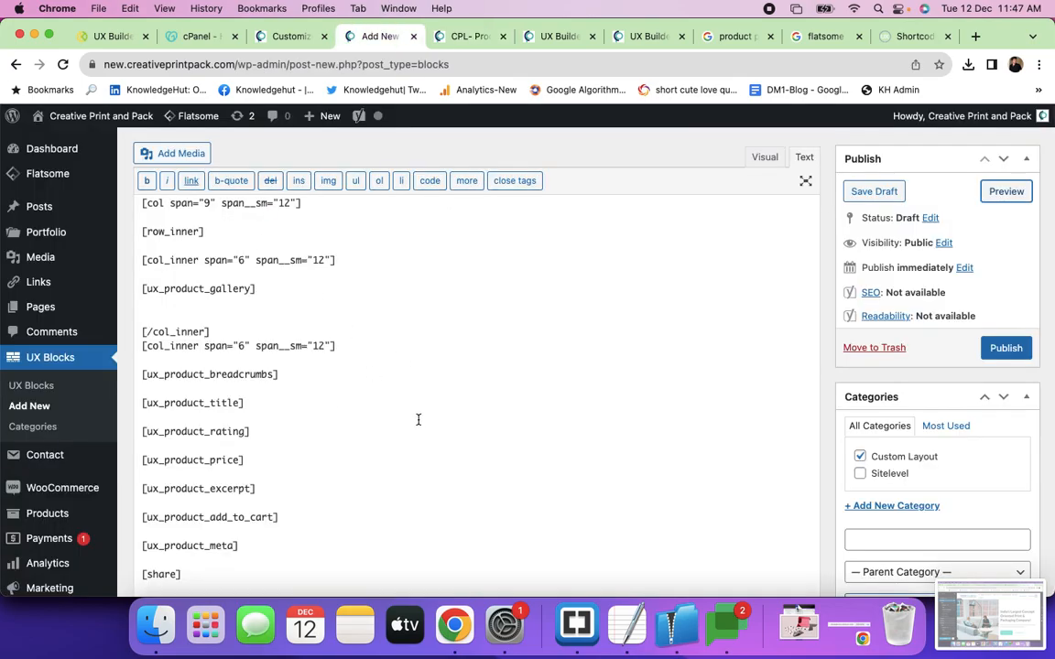
scroll(418, 419, "down", 5)
scroll(1028, 224, "up", 2)
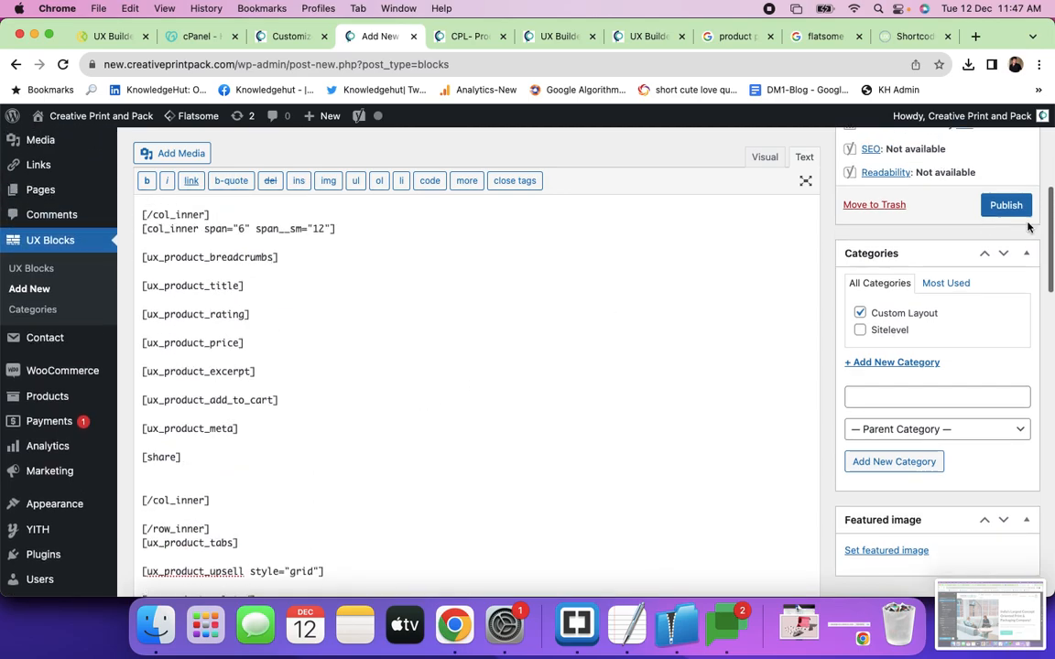
left_click(1007, 206)
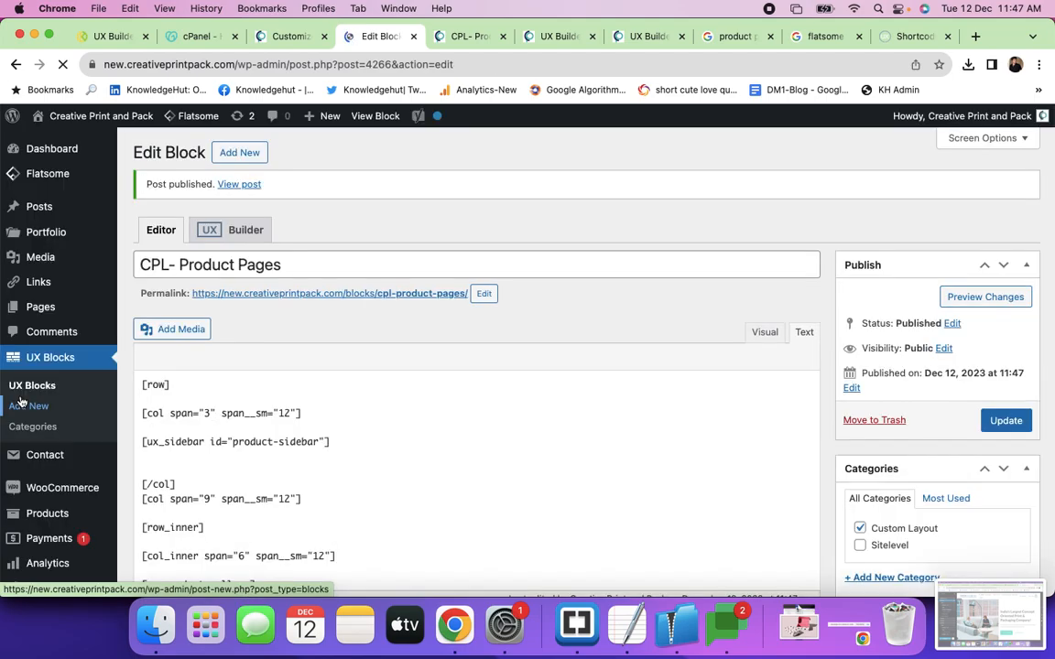
scroll(46, 439, "down", 3)
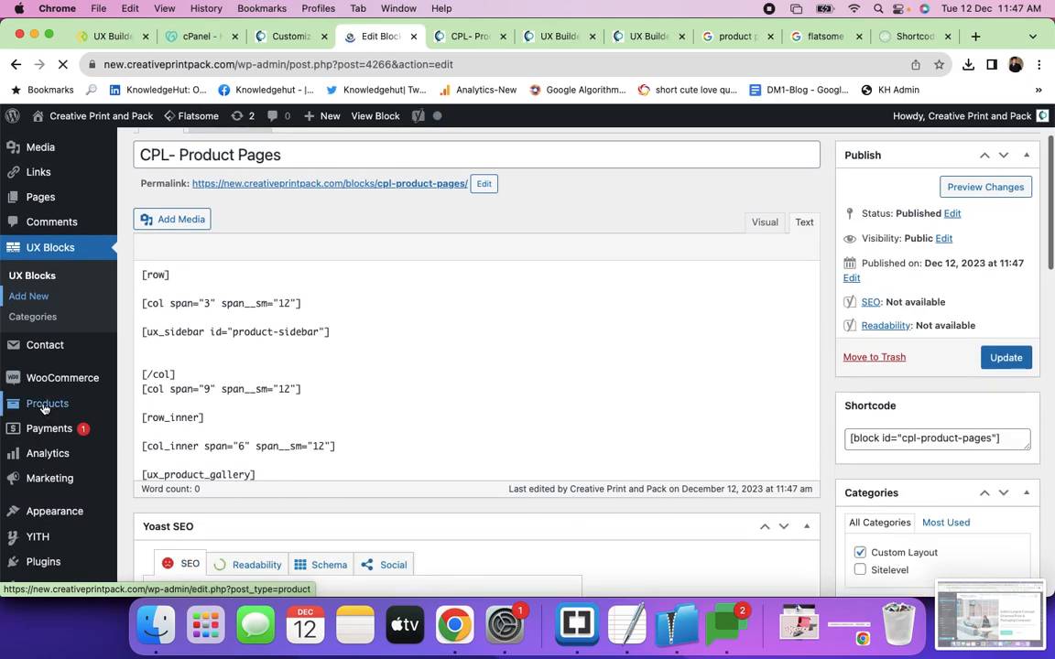
Leave the block editor and open the list of all products in the WordPress admin.
scroll(43, 409, "up", 3)
left_click(42, 407)
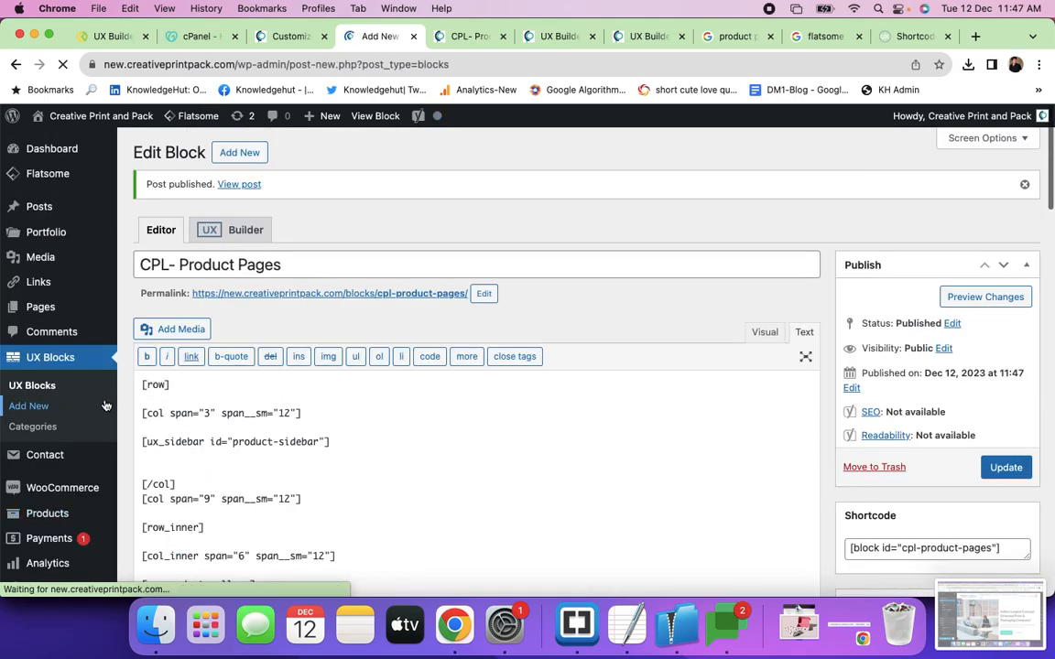
scroll(70, 417, "down", 5)
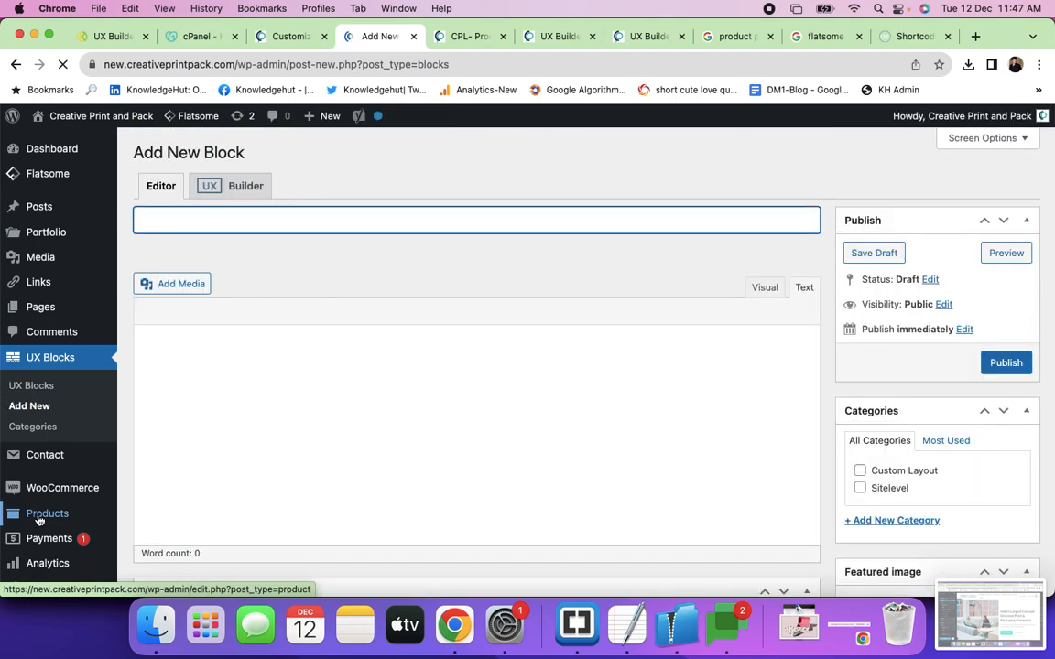
mouse_move(39, 520)
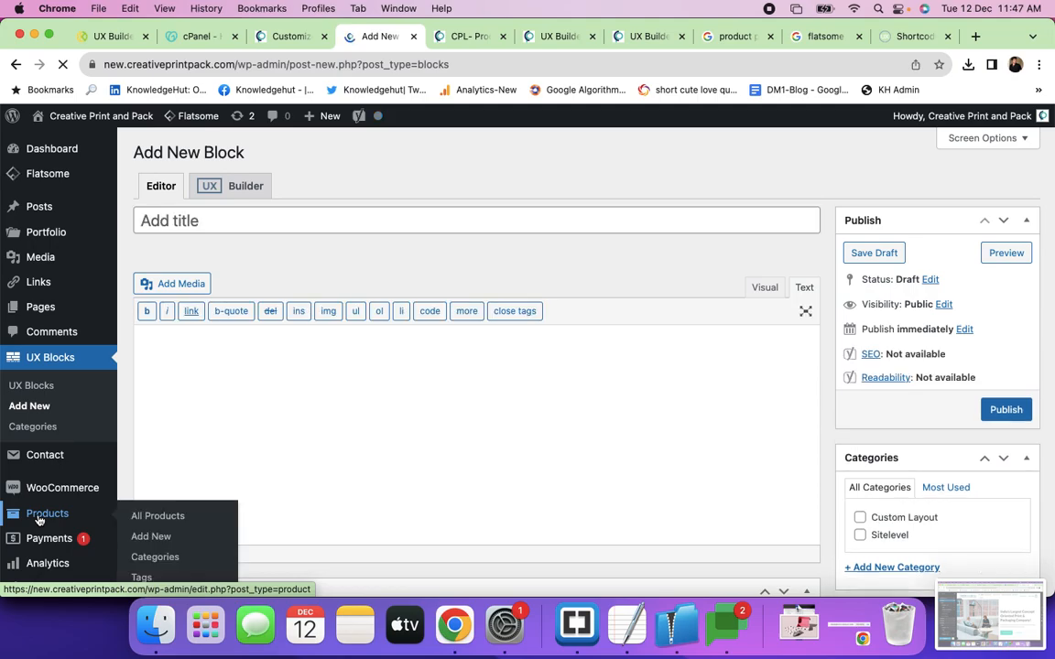
left_click(45, 518)
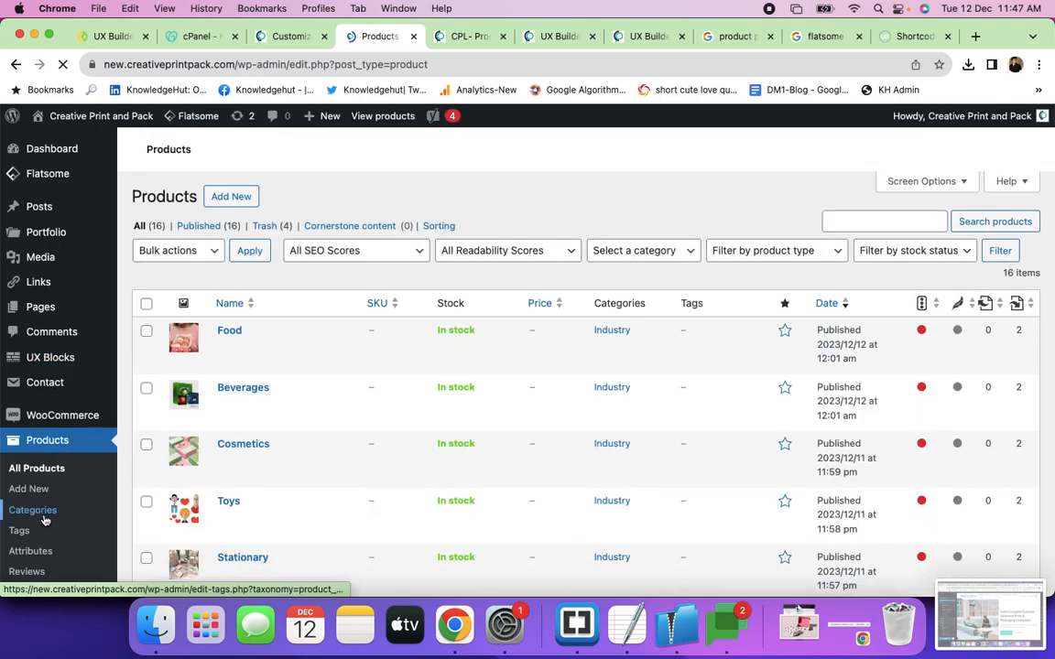
left_click(44, 519)
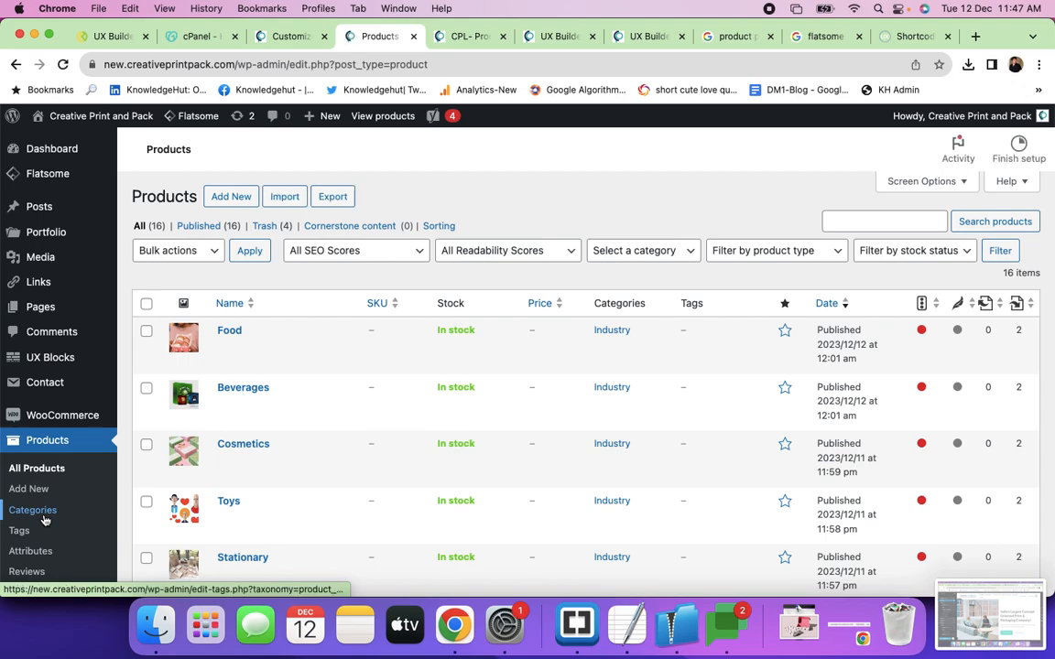
Look through the whole product list to see which products already exist.
scroll(337, 461, "down", 10)
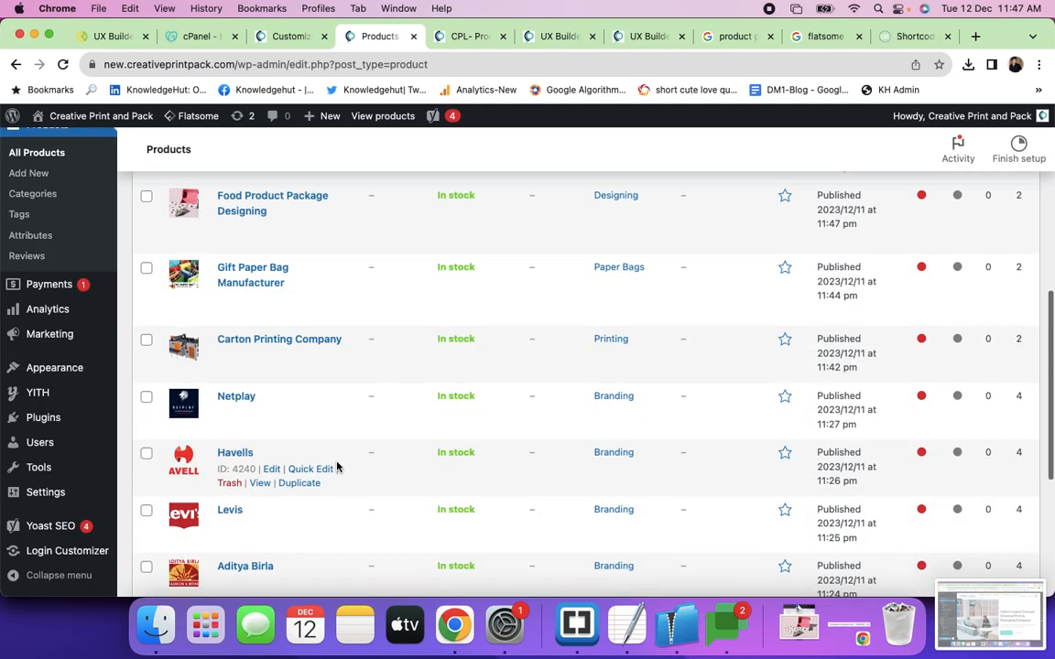
scroll(302, 323, "down", 6)
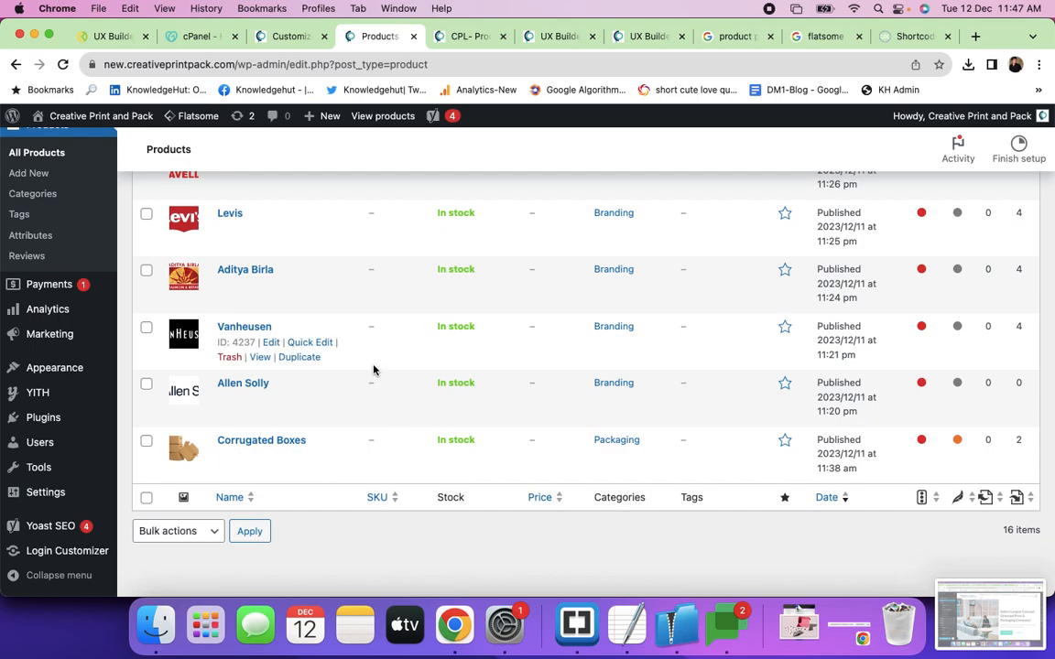
scroll(371, 370, "up", 8)
scroll(373, 370, "up", 6)
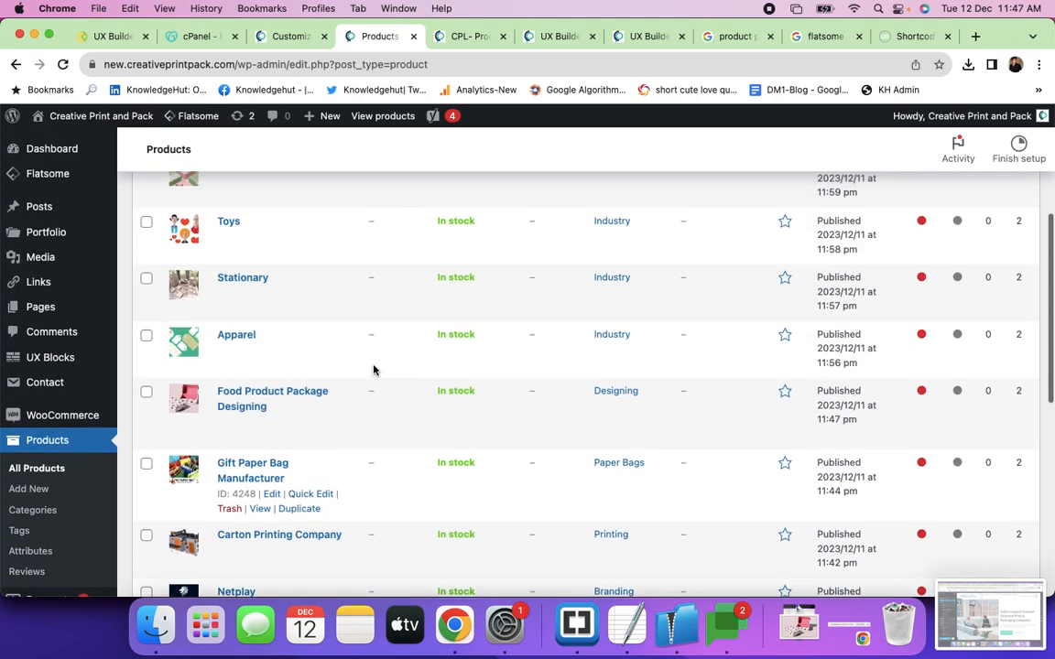
scroll(372, 370, "up", 3)
scroll(371, 370, "down", 15)
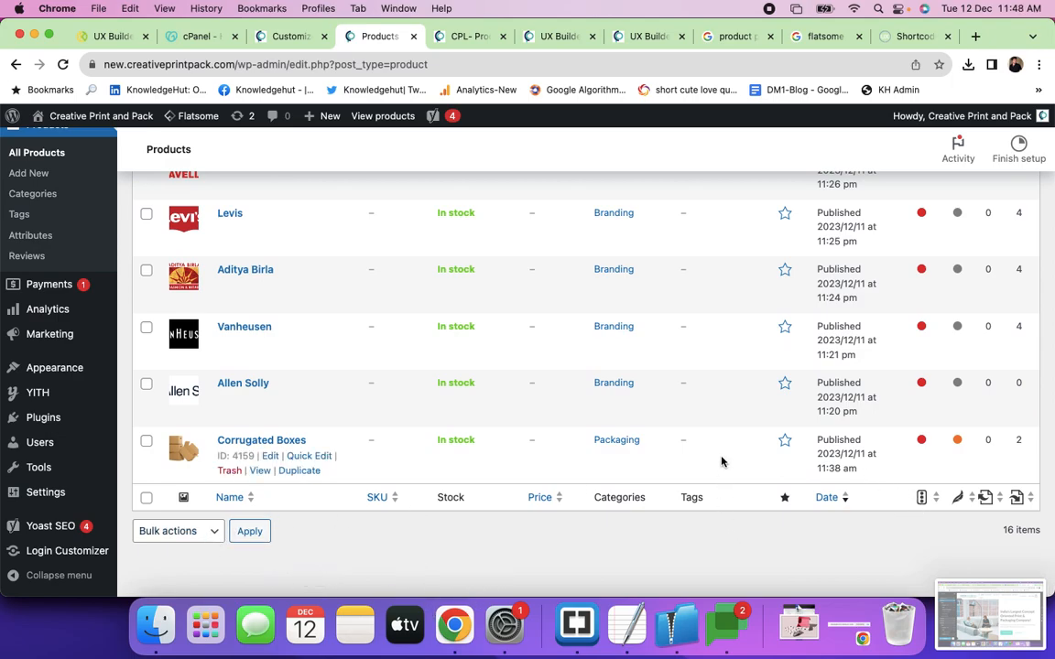
Search for "mono" on the product list page and then among the store's products.
key("cmd+f")
type("mono")
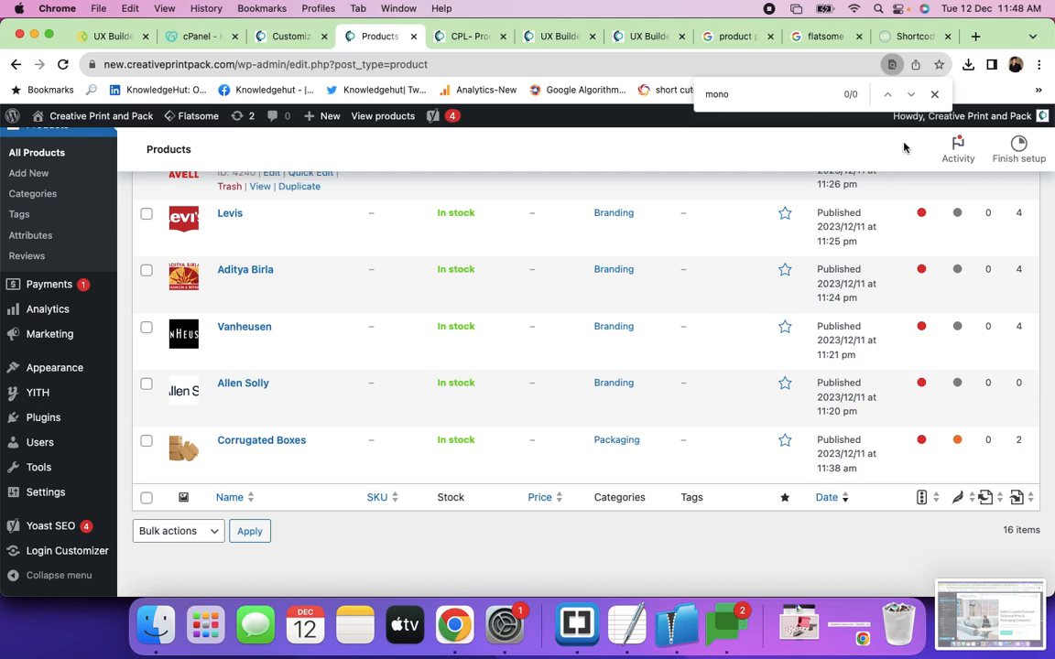
left_click(934, 94)
scroll(832, 273, "up", 15)
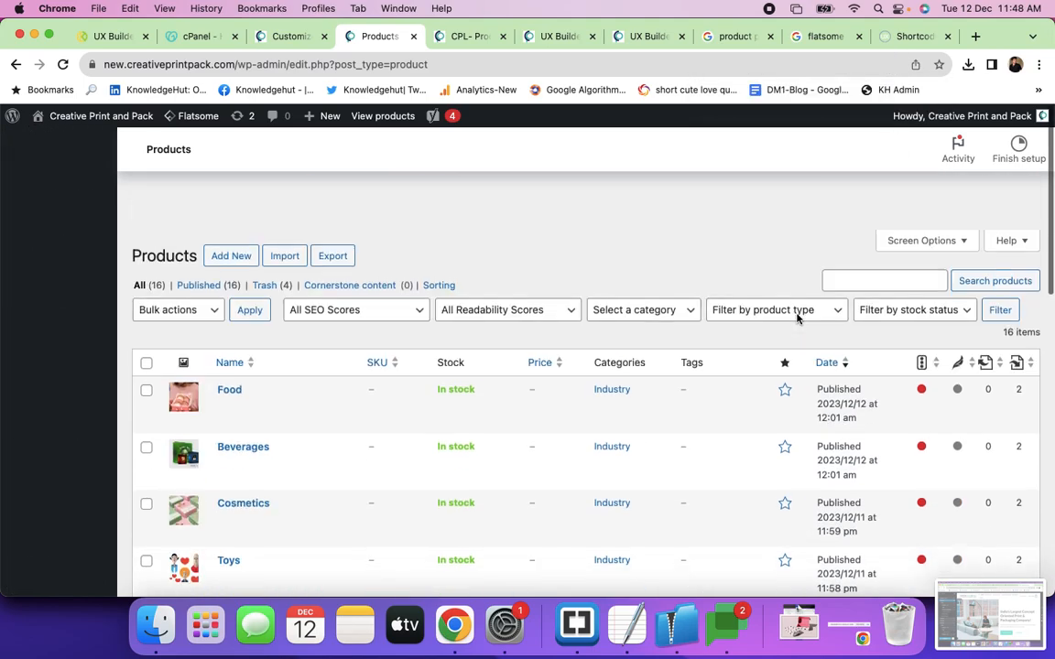
left_click(838, 223)
type("mon")
left_click(998, 229)
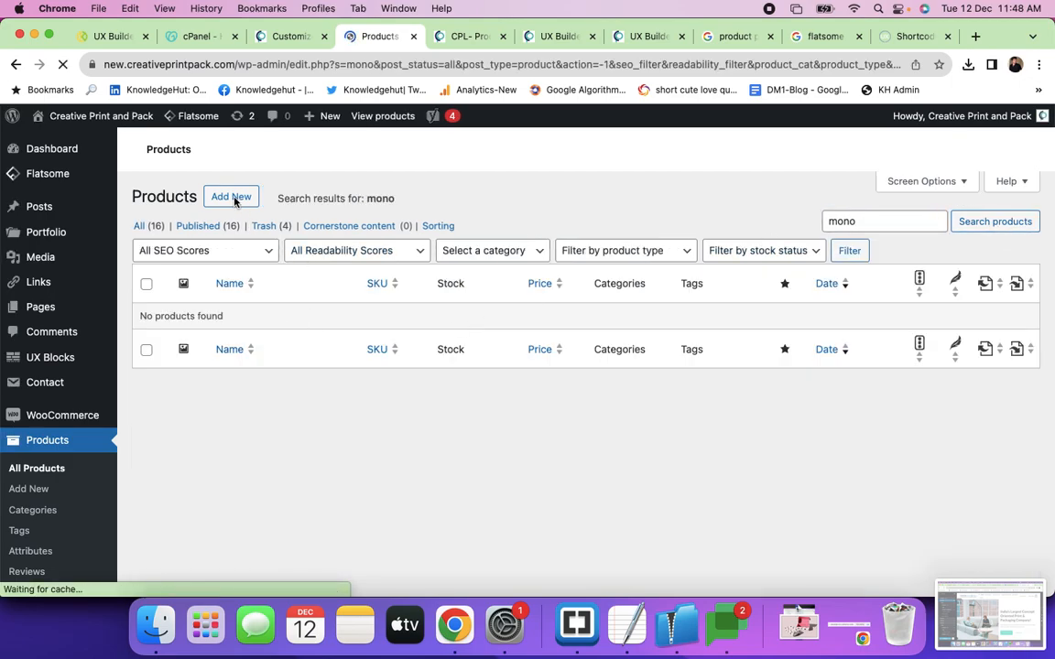
Check the live Corrugated Boxes product page in the other browser window and return to the products list.
left_click(471, 39)
left_click(549, 36)
left_click(641, 35)
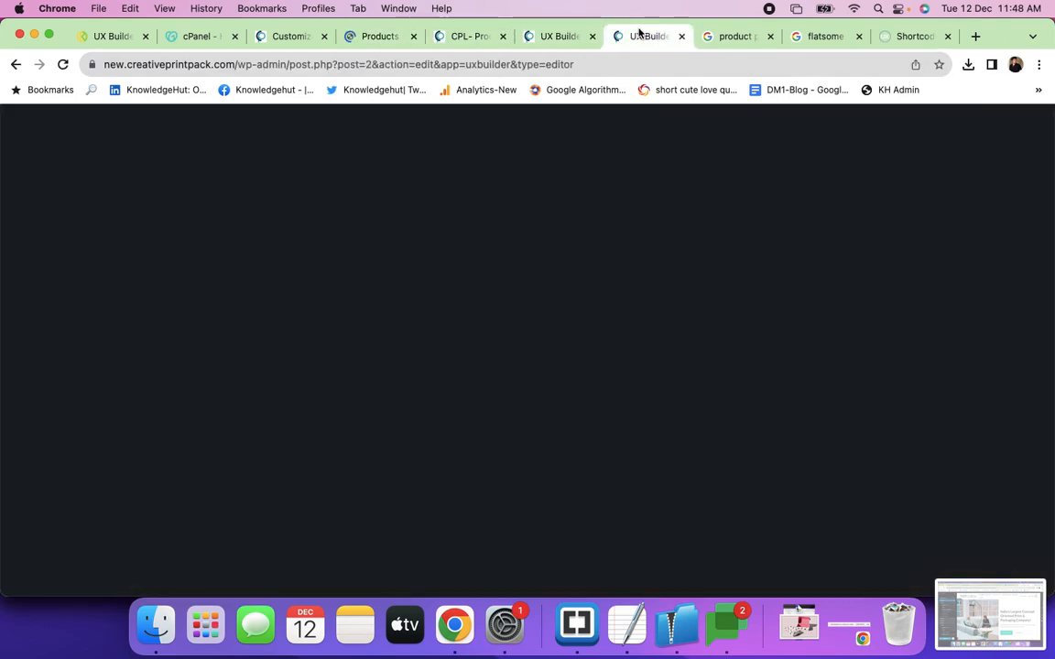
key("super+grave")
key("super+grave")
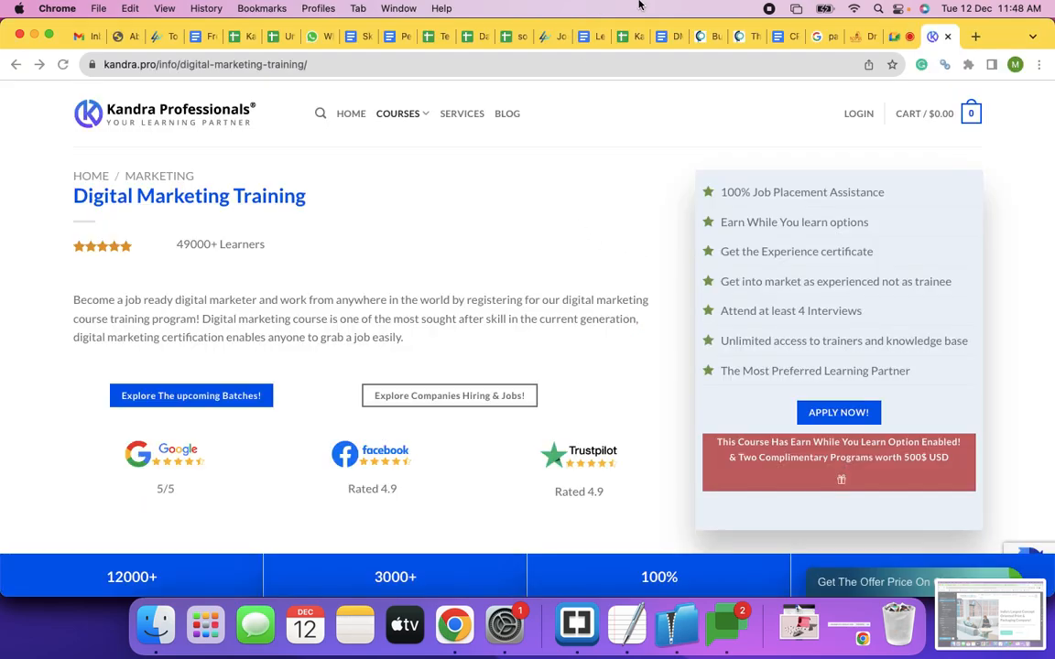
left_click(700, 37)
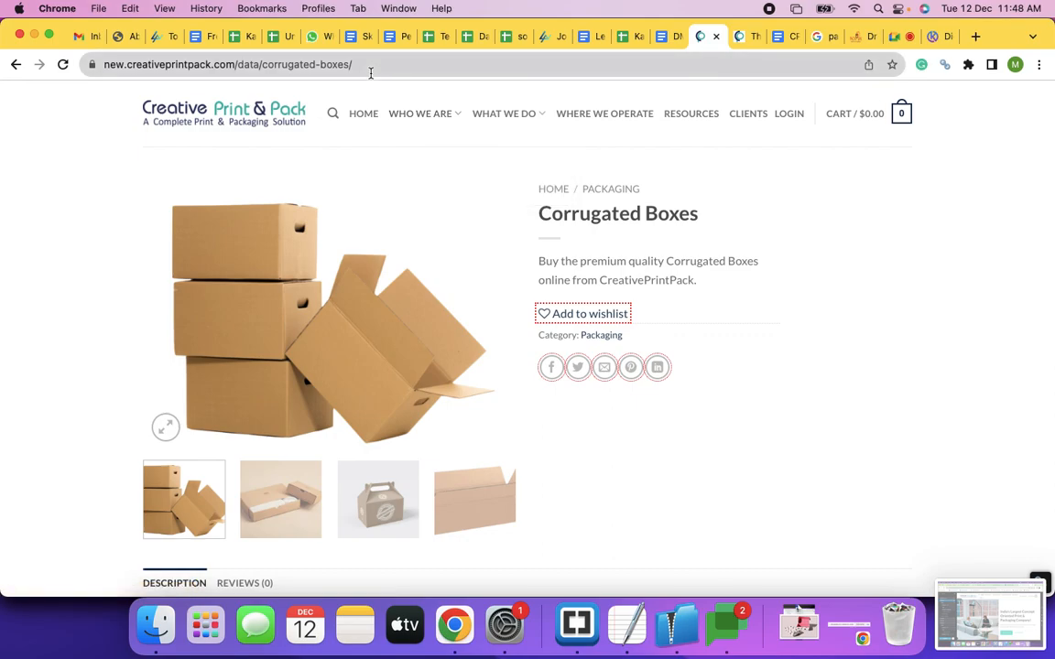
left_click(369, 64)
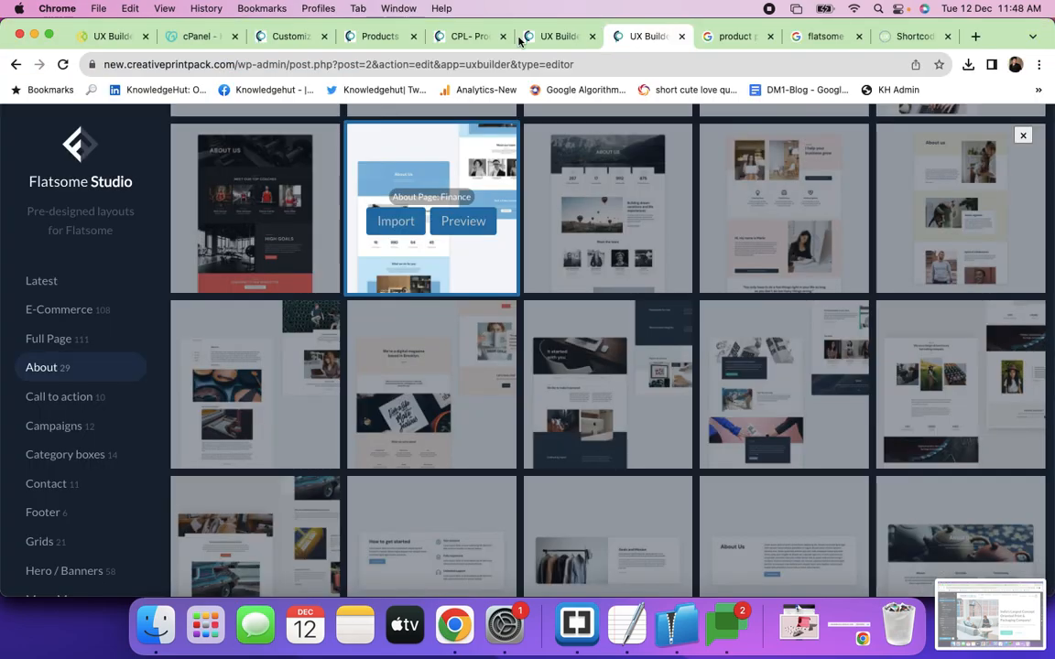
left_click(549, 37)
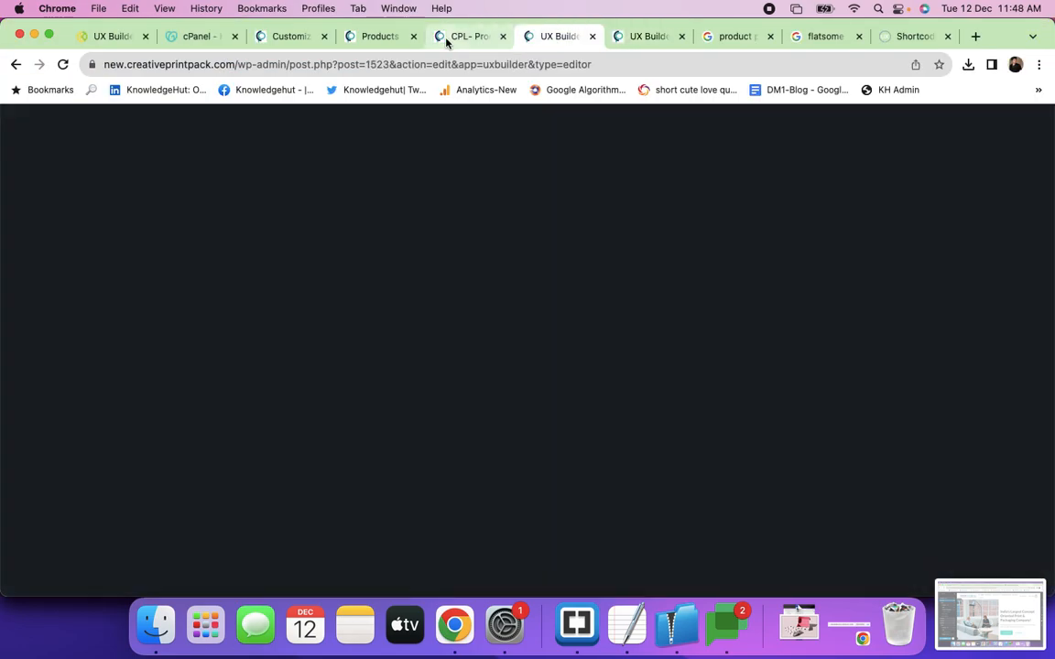
left_click(462, 36)
left_click(383, 36)
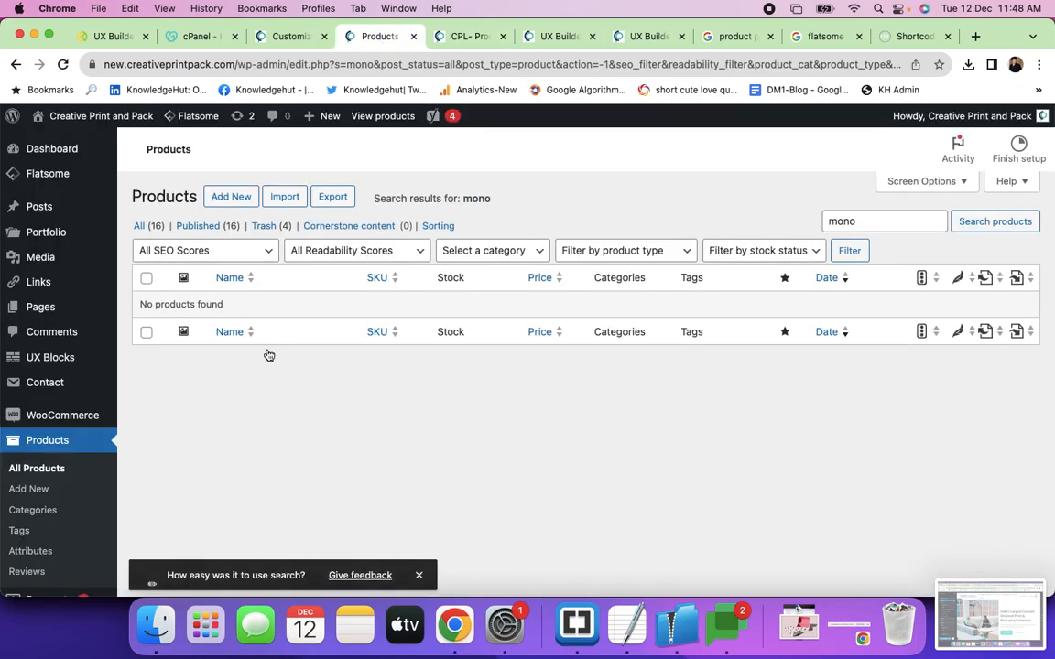
Show all products again without the search filter and look through the list.
left_click(140, 226)
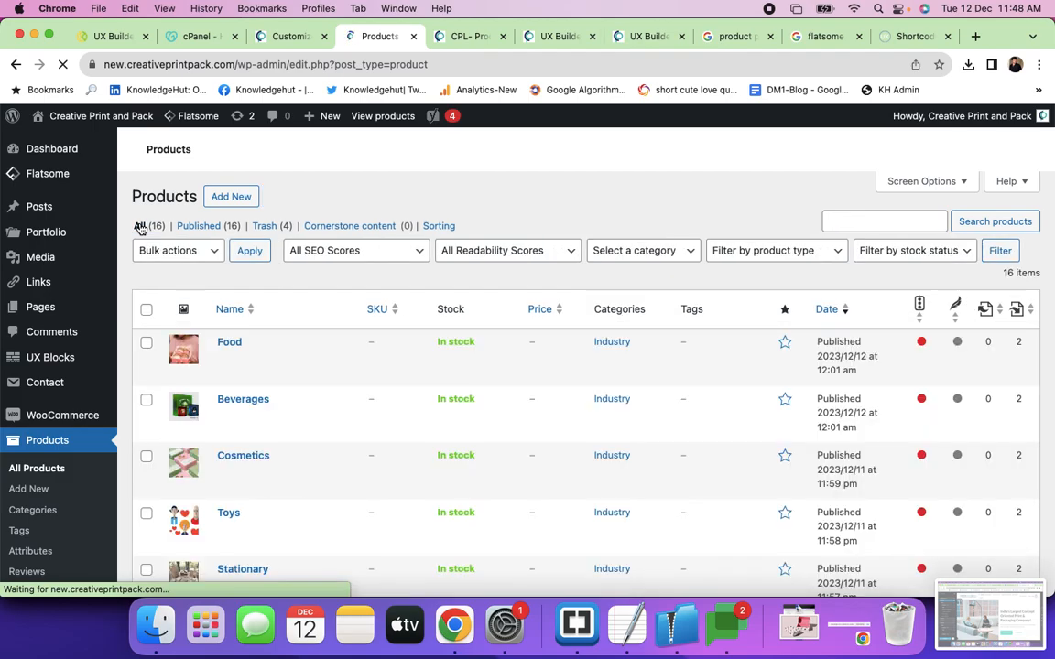
scroll(384, 457, "down", 3)
scroll(389, 465, "down", 5)
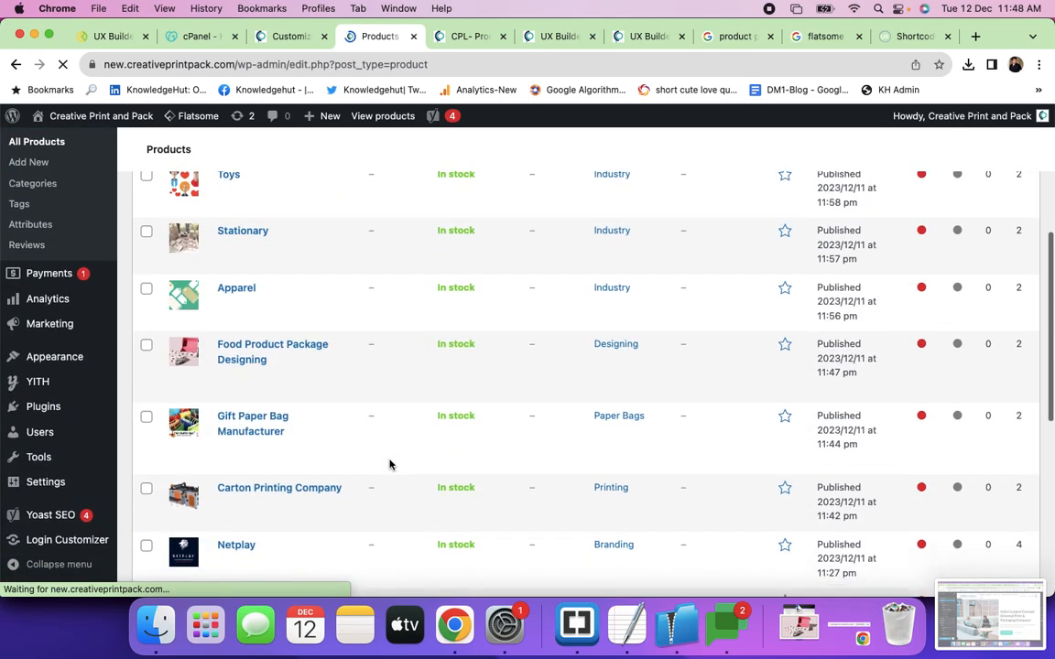
scroll(389, 466, "down", 2)
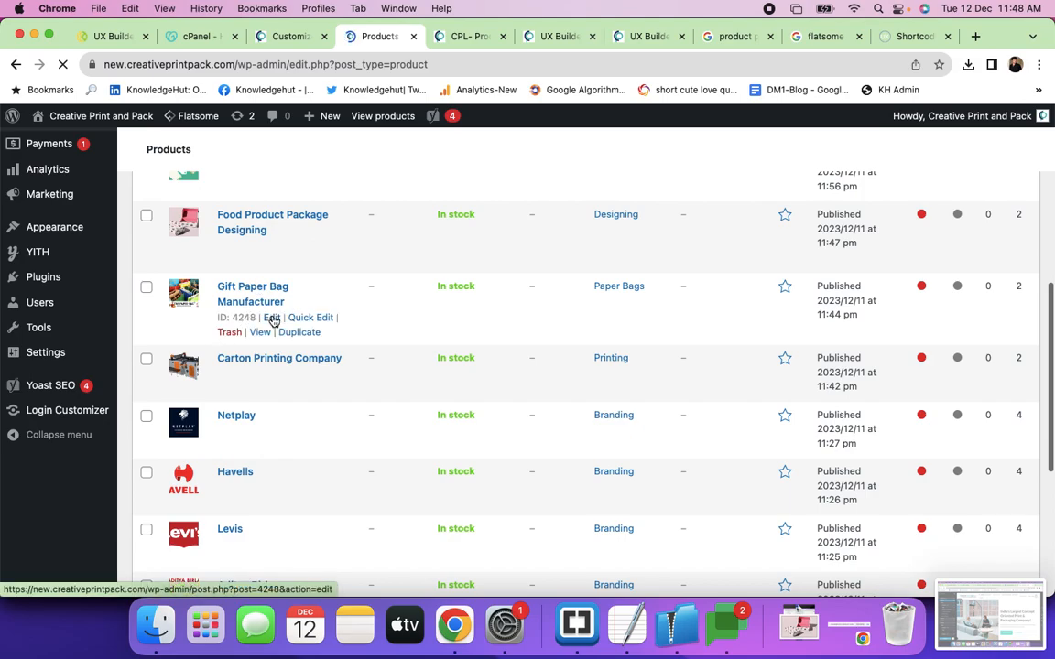
scroll(272, 320, "up", 7)
scroll(272, 320, "up", 2)
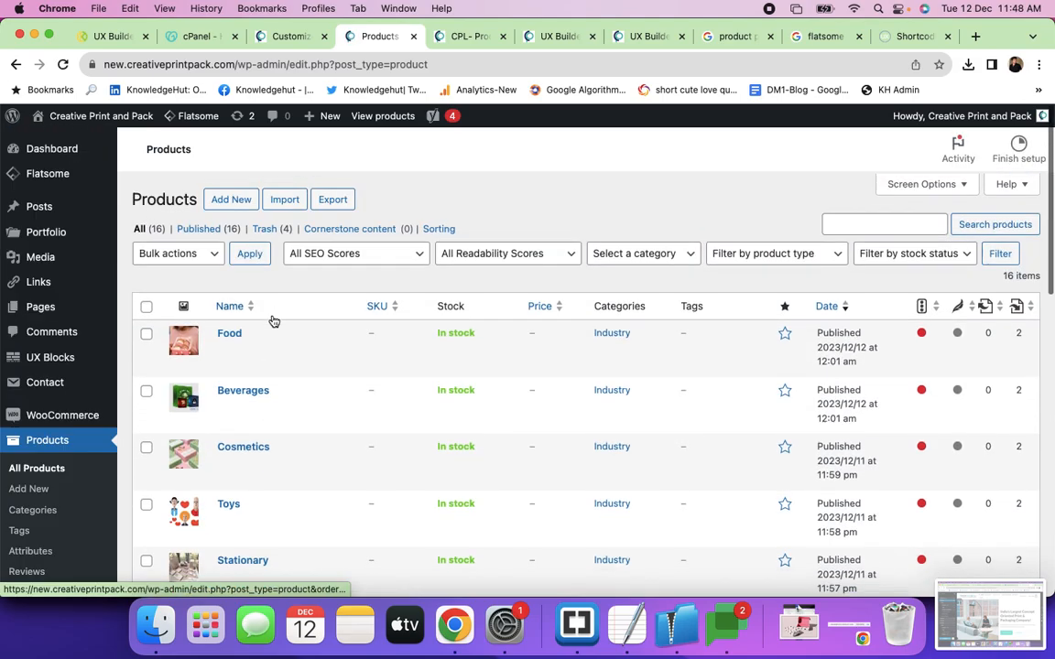
Add a new product titled "Mono Carton Box Manufacturer".
left_click(231, 198)
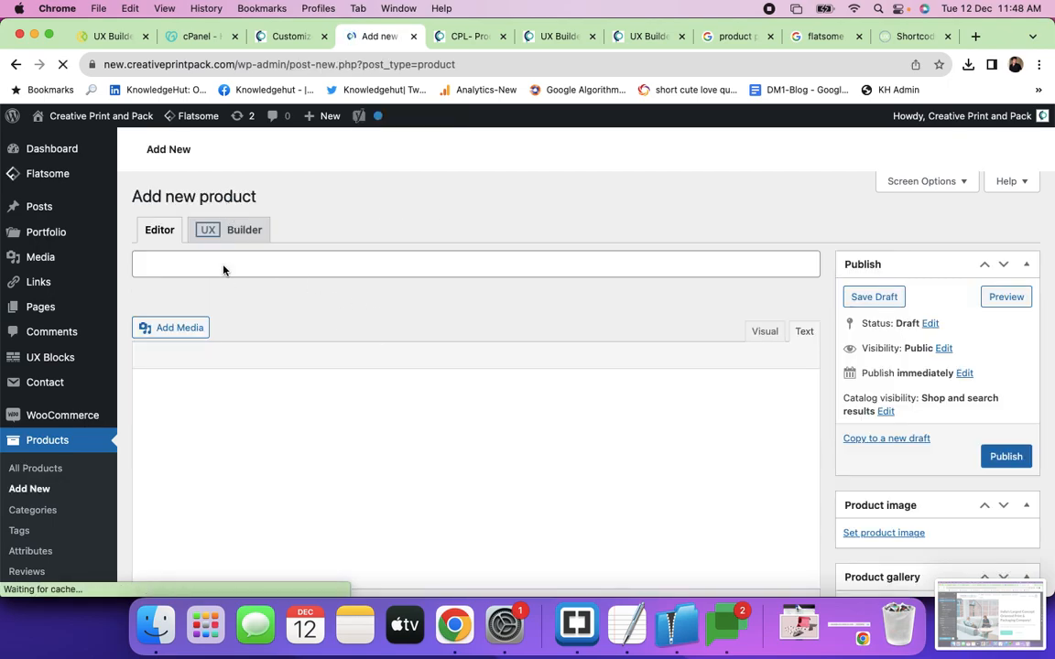
left_click(223, 264)
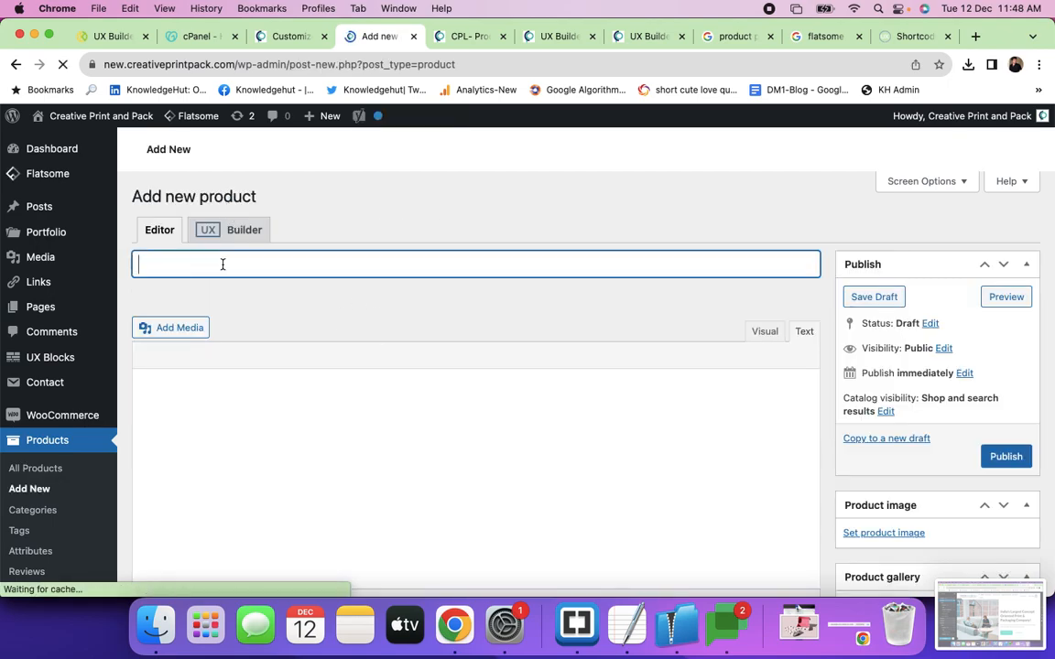
type("Mono Car")
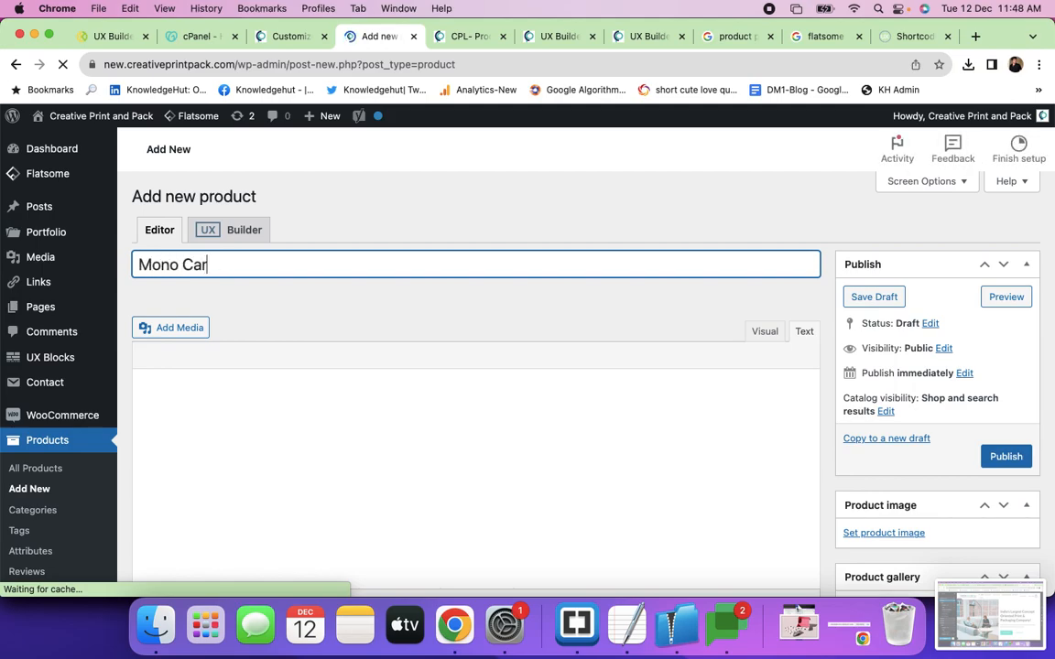
type("ton")
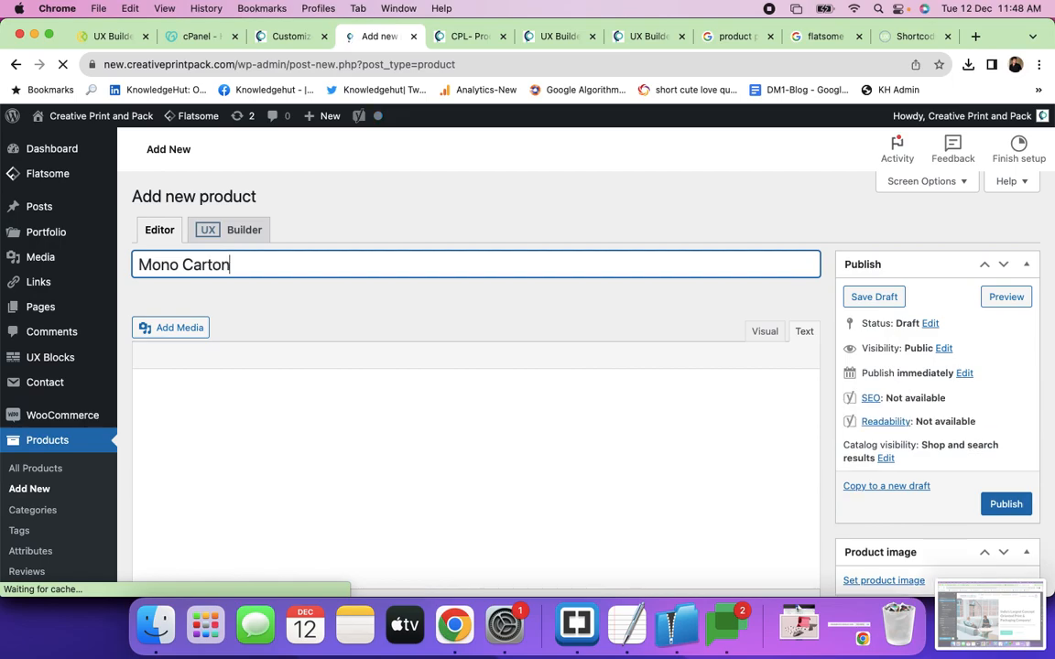
type(" Bo")
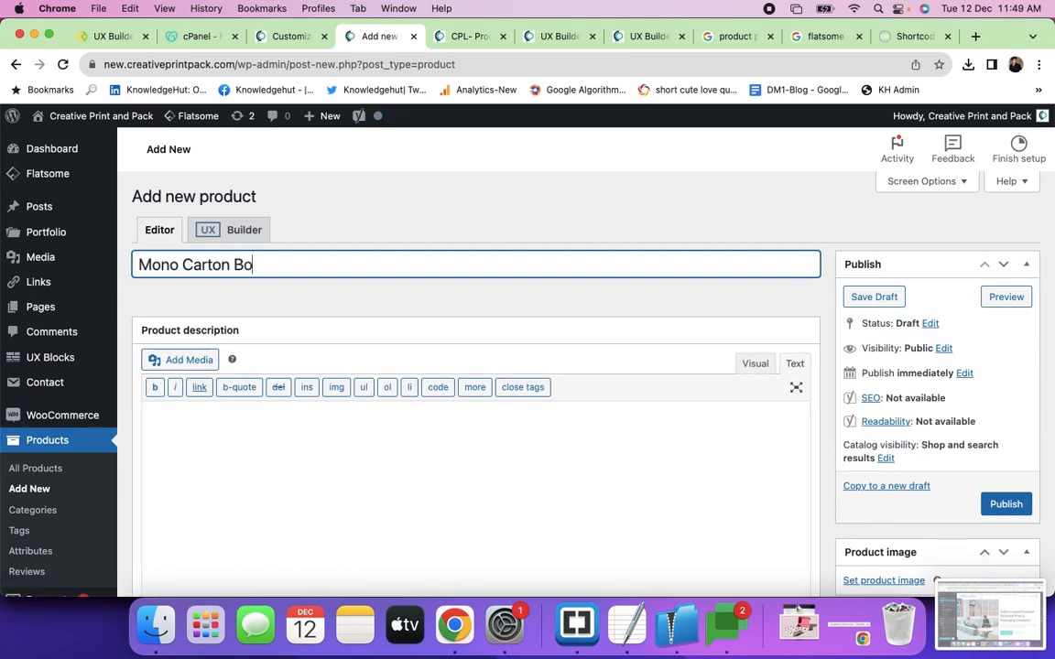
type("x Manufacturer")
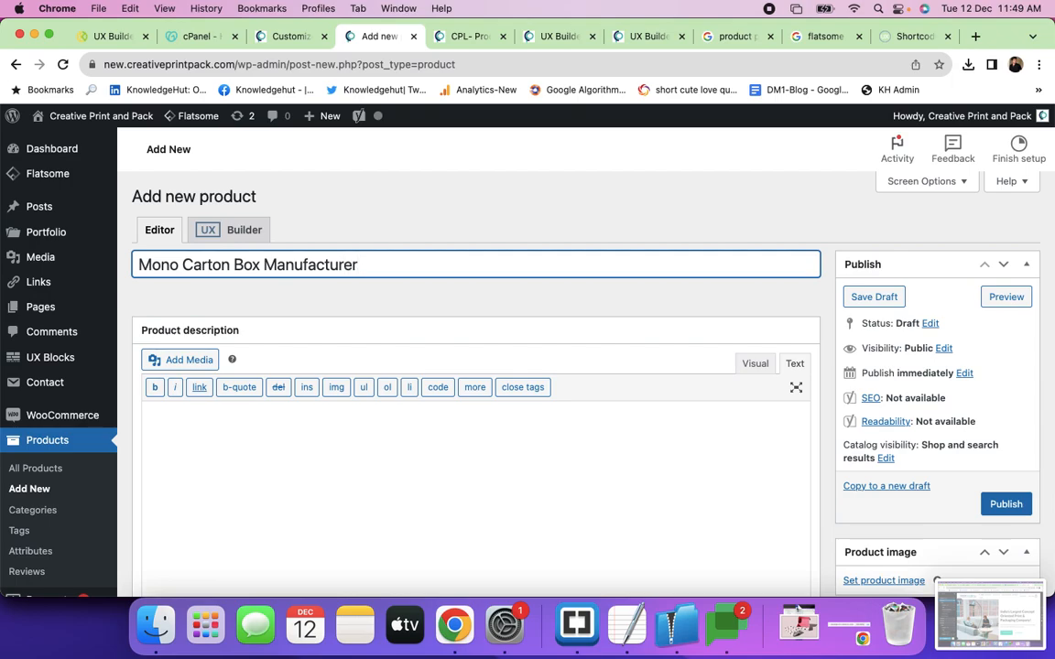
Set the pink and green soap box picture CPP-soap-scaled.jpg from the media library as the product image.
scroll(412, 277, "down", 8)
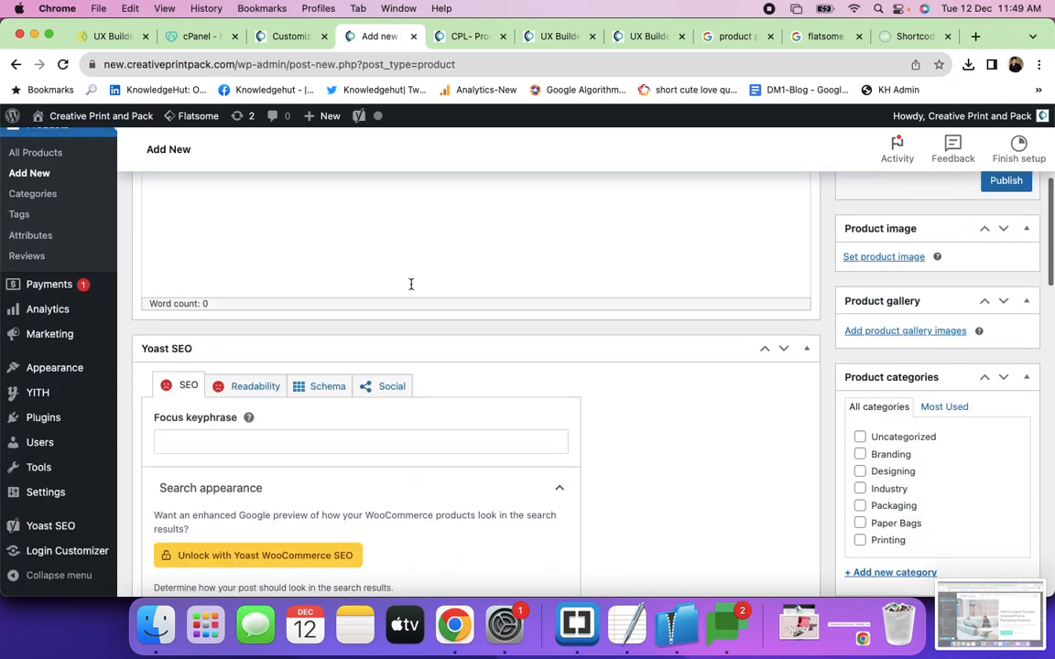
left_click(870, 257)
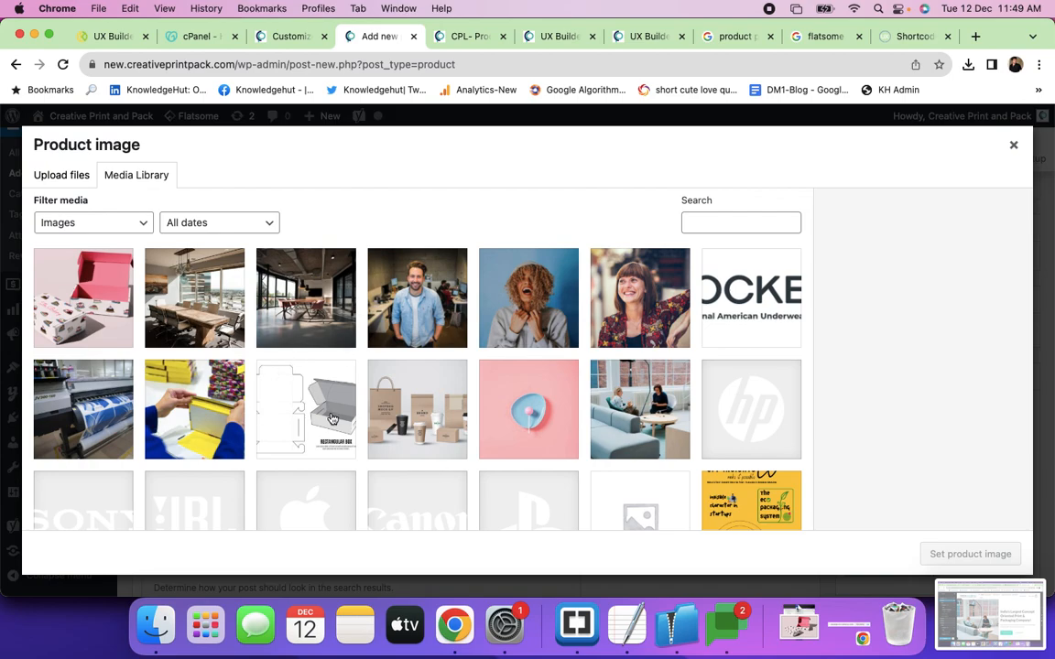
scroll(330, 420, "down", 5)
scroll(332, 418, "down", 10)
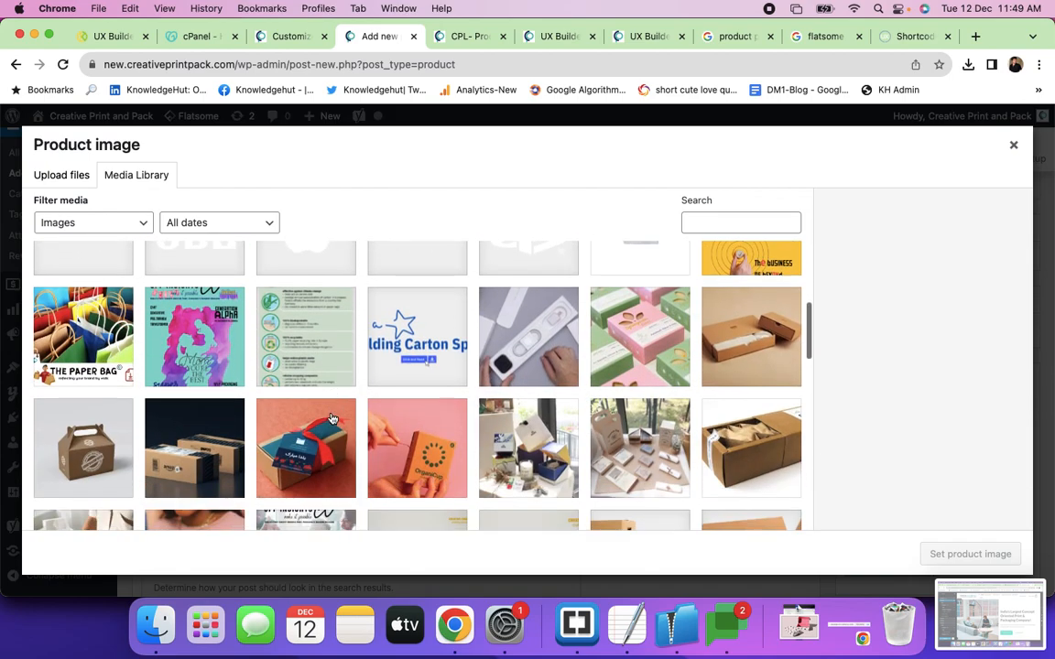
scroll(436, 451, "down", 5)
scroll(436, 453, "down", 15)
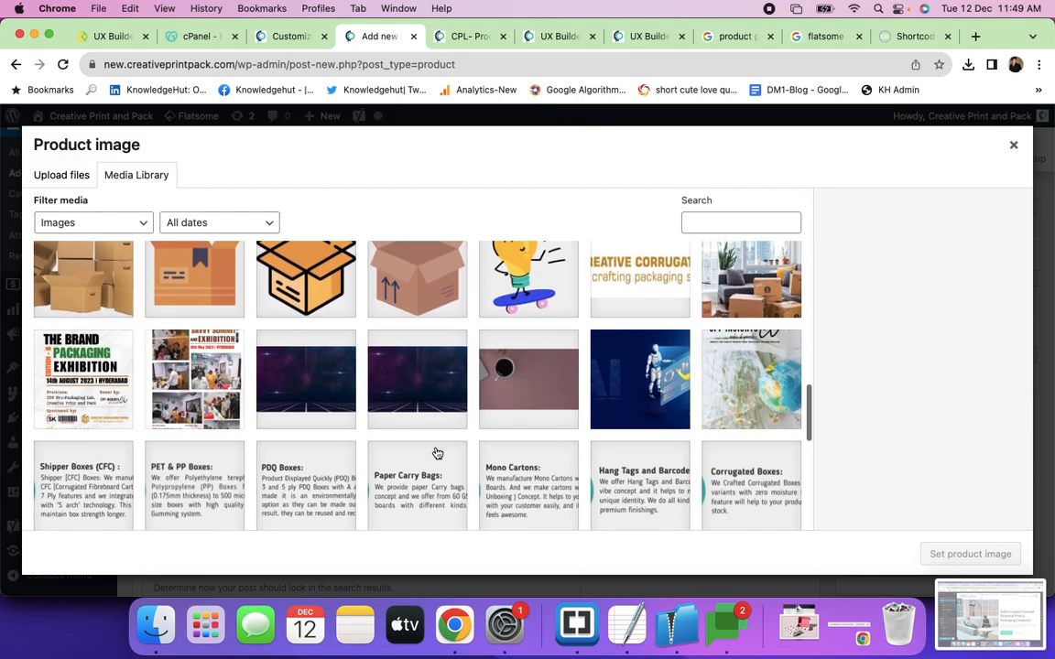
scroll(436, 453, "down", 3)
scroll(436, 453, "up", 10)
scroll(436, 453, "up", 2)
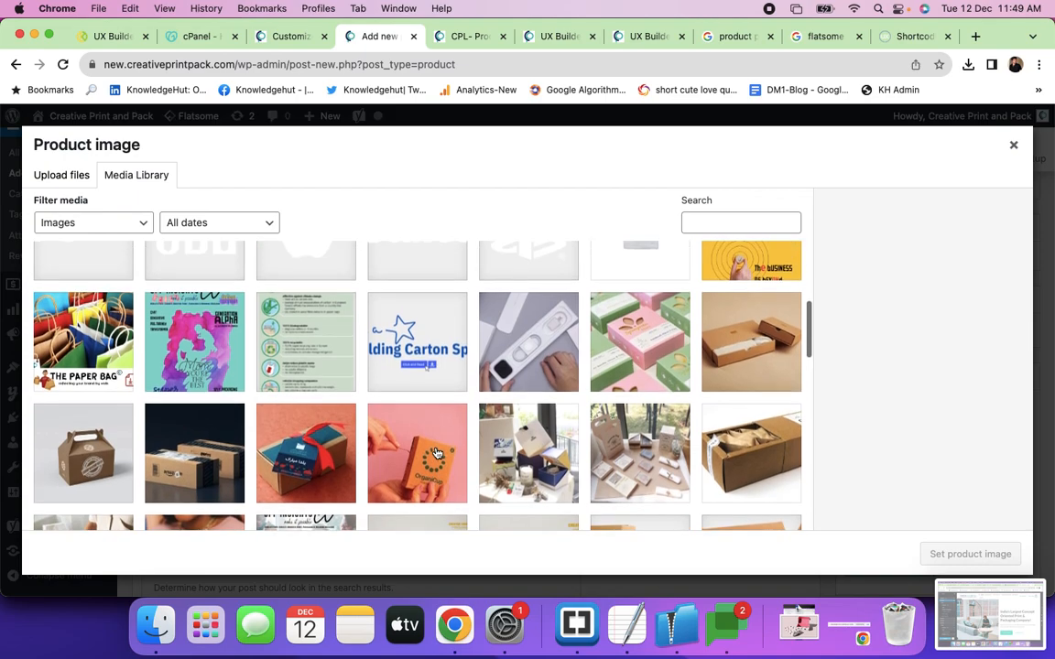
left_click(619, 359)
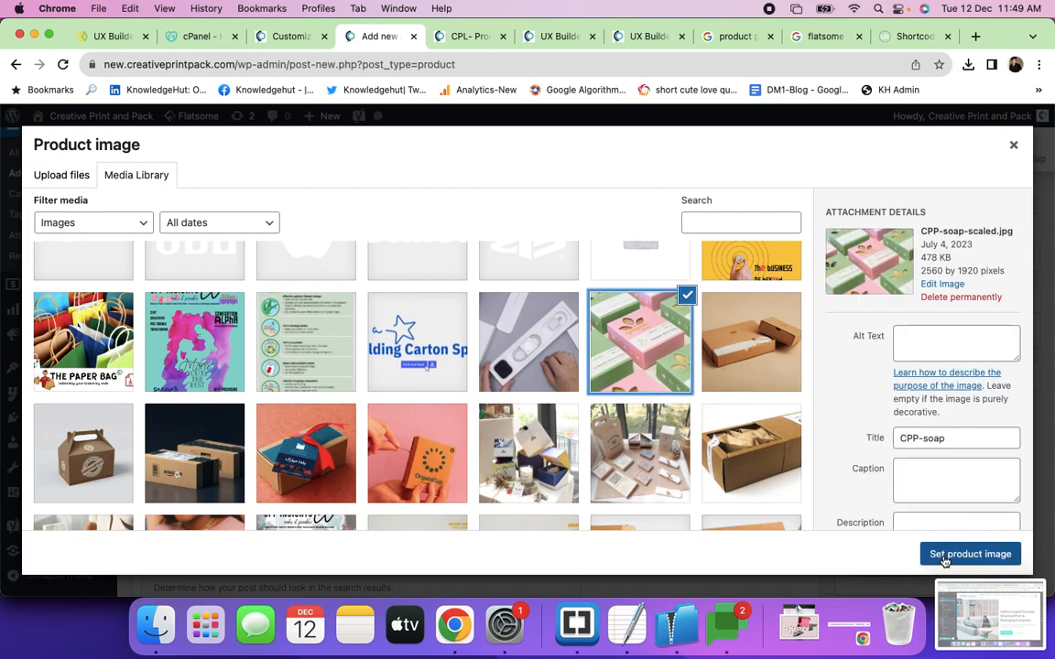
left_click(927, 338)
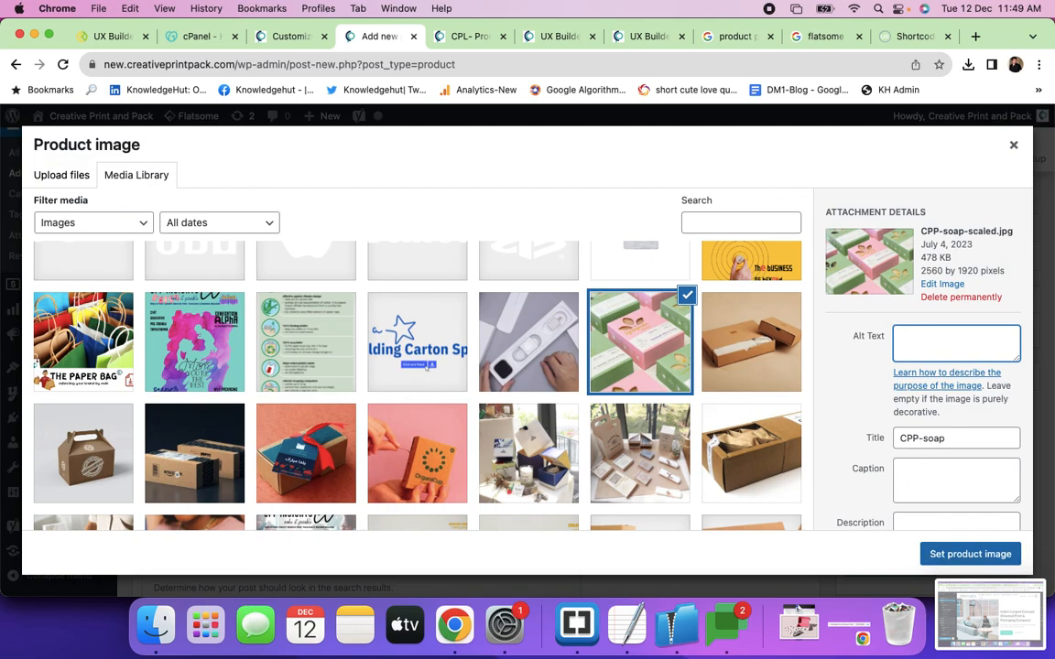
left_click(956, 560)
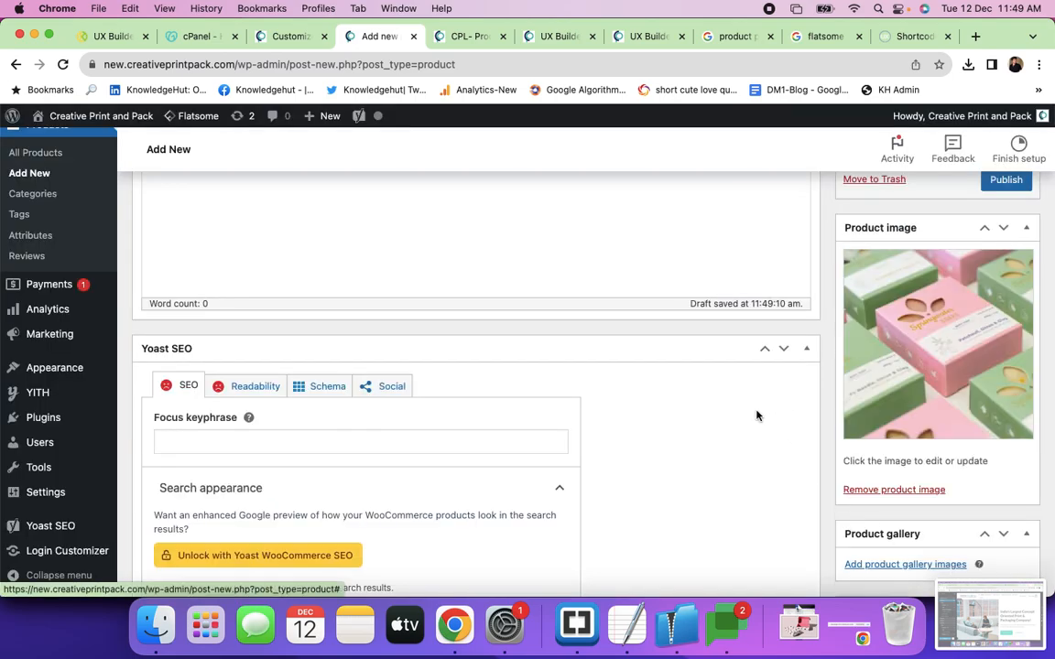
Assign the new product to the Packaging category.
scroll(751, 419, "up", 5)
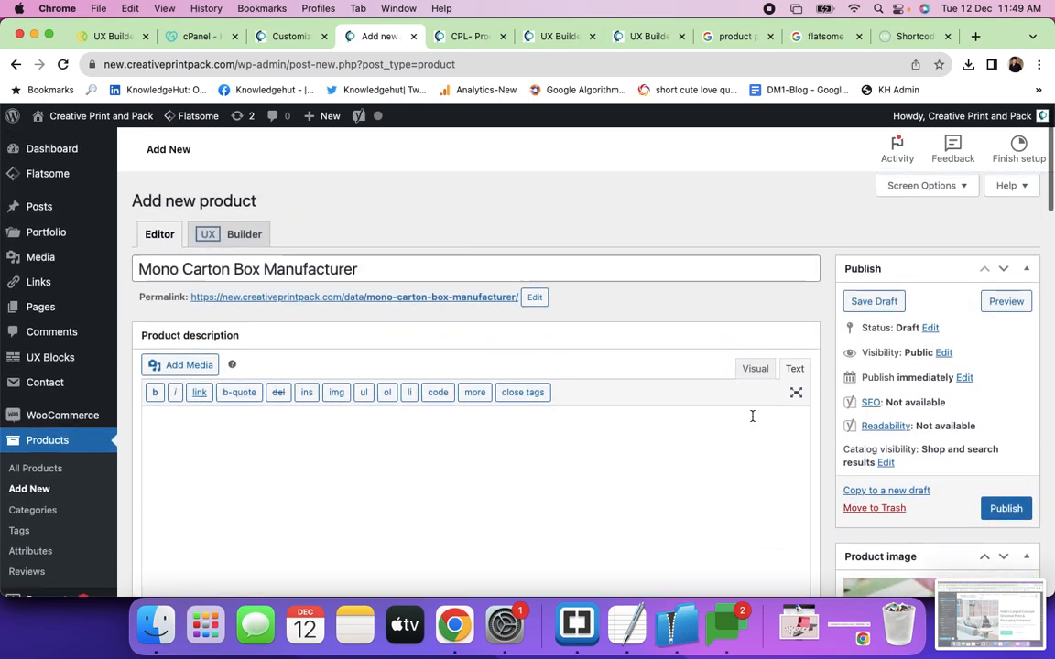
scroll(751, 417, "down", 5)
scroll(752, 417, "down", 5)
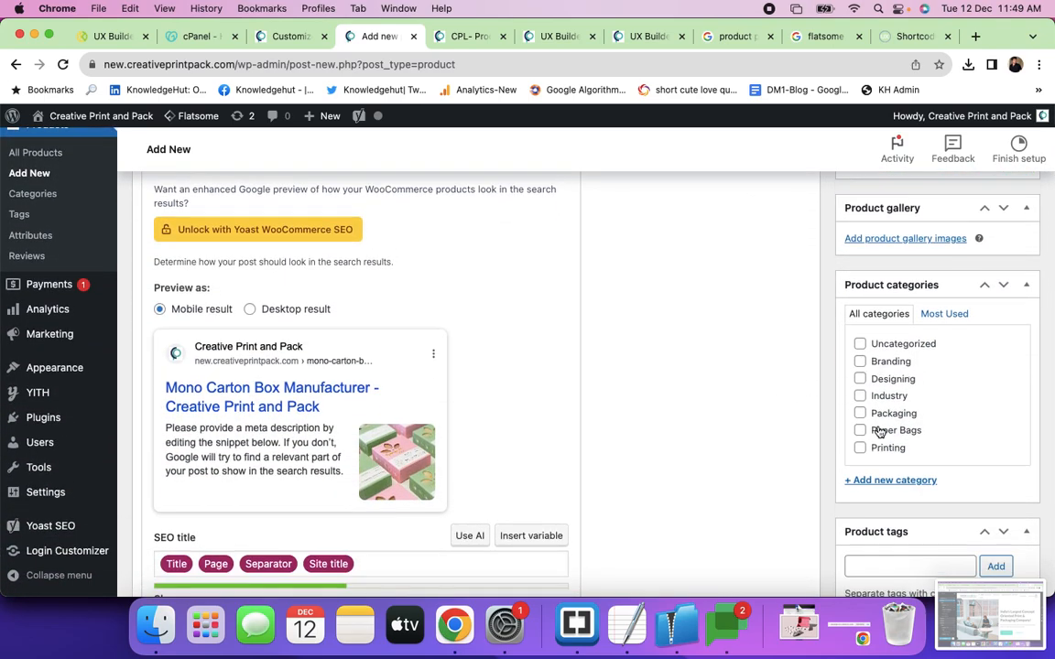
left_click(859, 414)
scroll(907, 403, "down", 2)
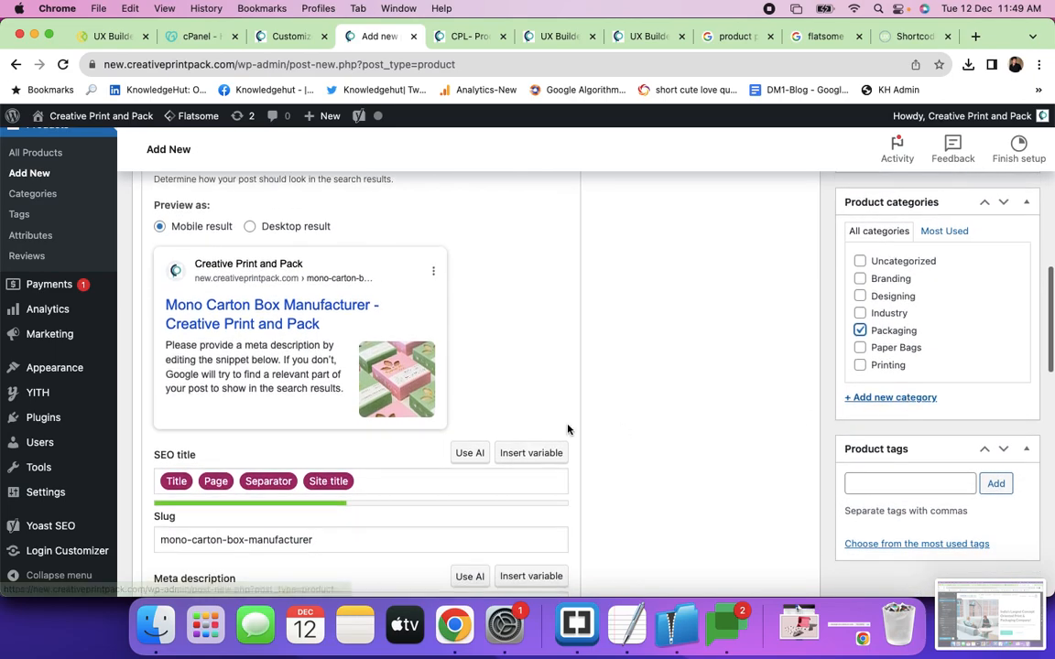
Add the tag "product" to the Mono Carton Box Manufacturer product.
scroll(723, 376, "up", 10)
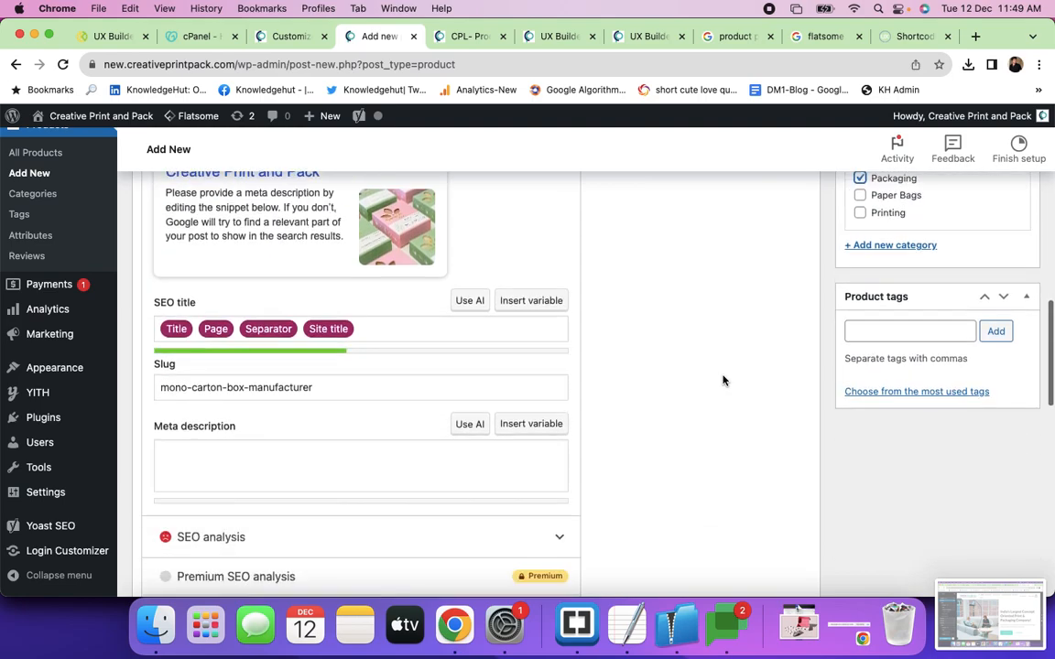
scroll(722, 376, "up", 5)
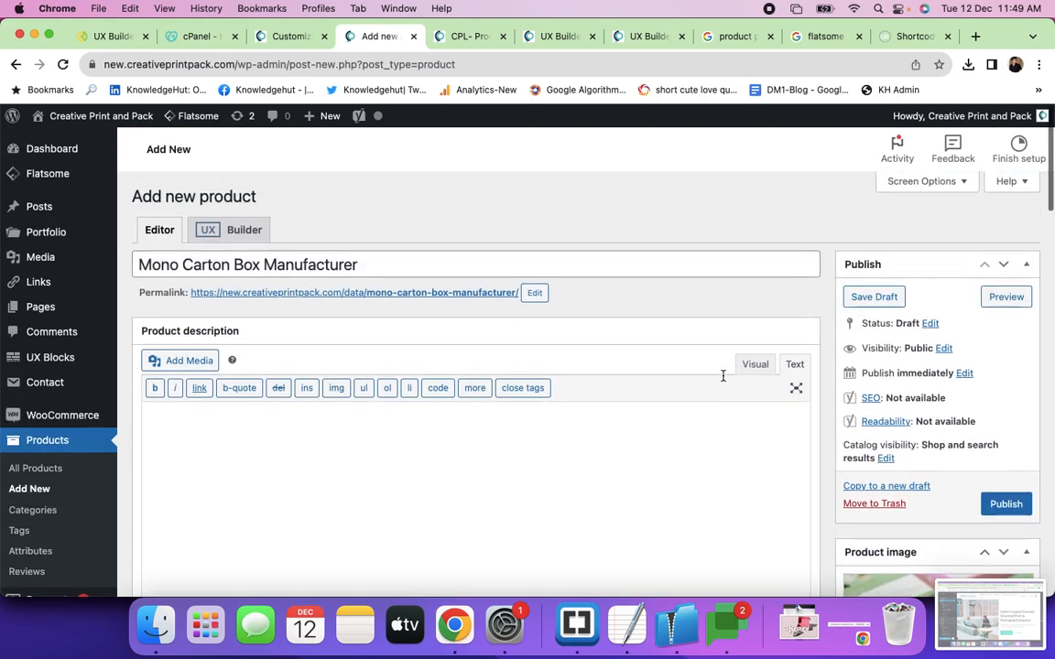
scroll(722, 378, "down", 10)
scroll(722, 380, "down", 2)
scroll(723, 380, "up", 3)
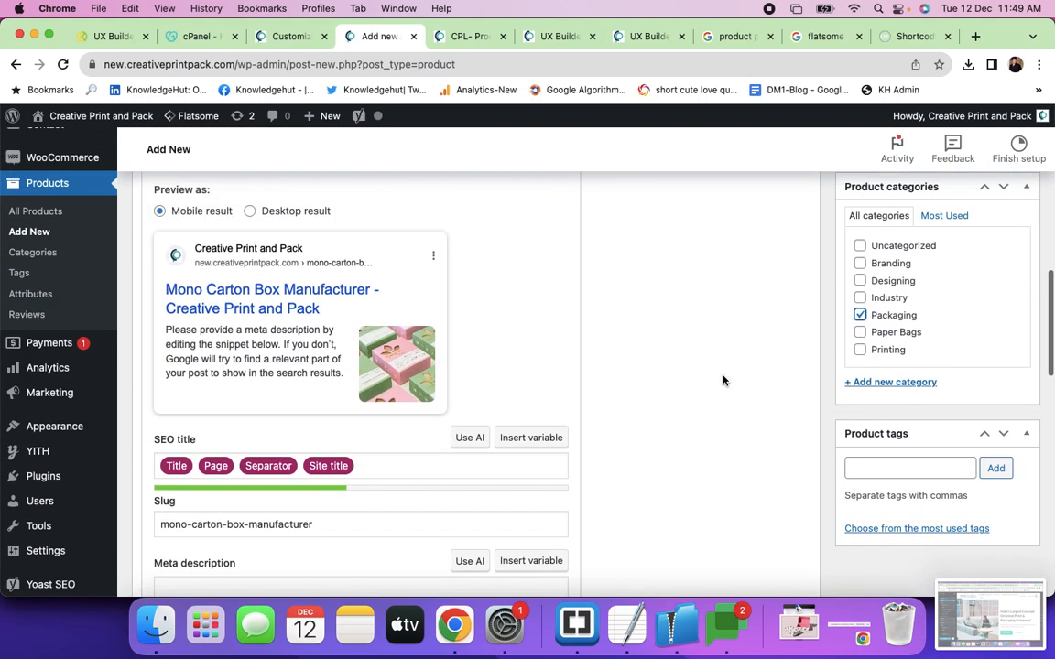
scroll(722, 380, "down", 3)
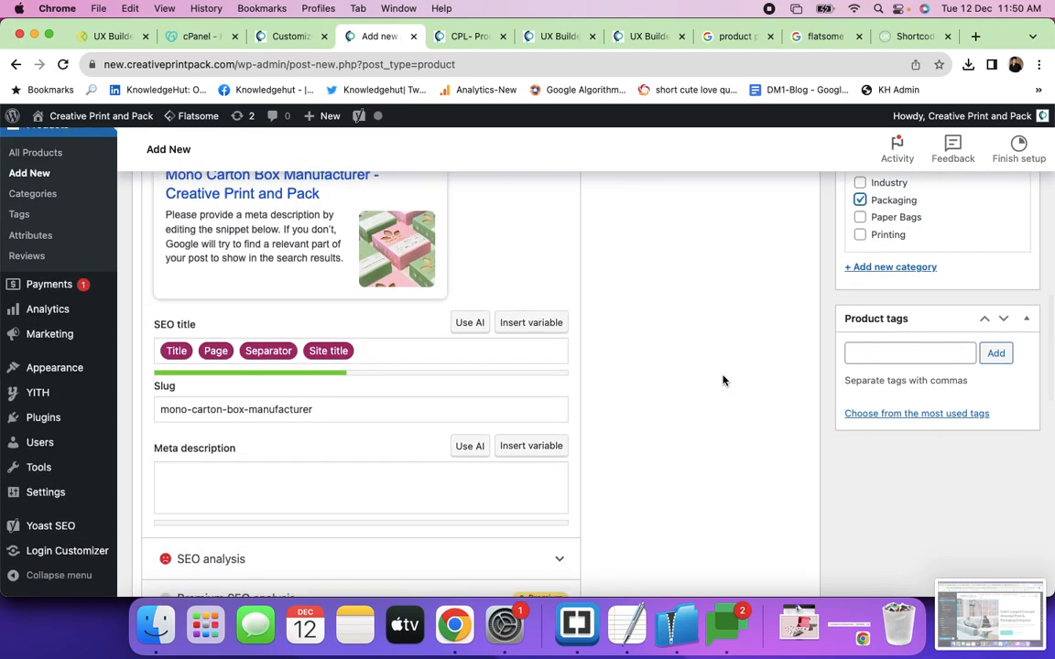
scroll(751, 371, "up", 4)
left_click(870, 499)
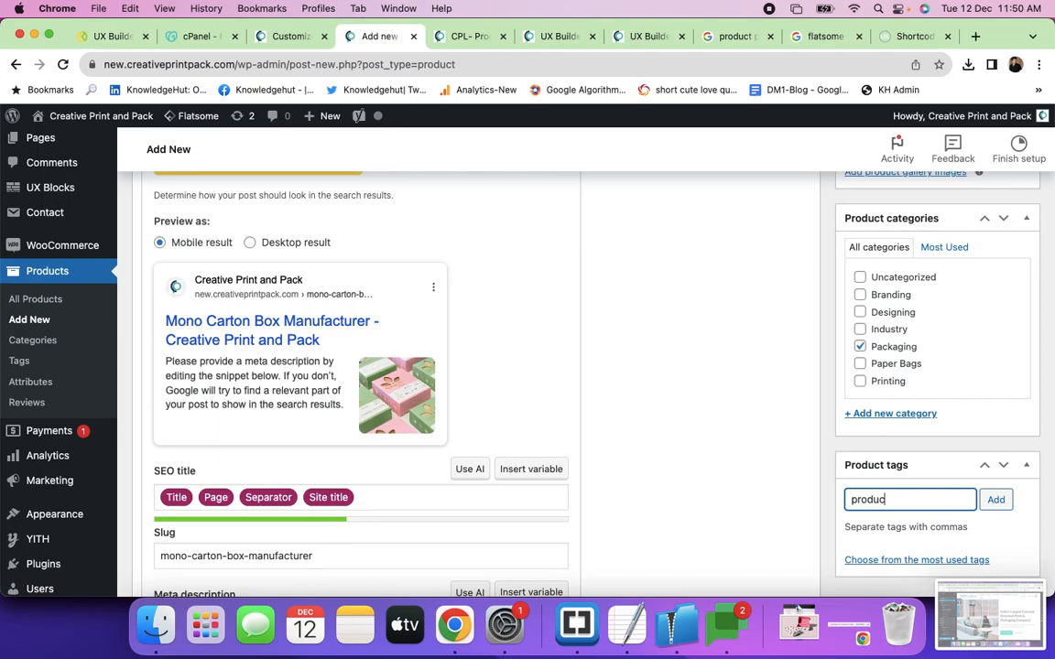
type("product")
left_click(993, 500)
Publish the product and look over its live page in a new browser tab.
scroll(947, 401, "up", 15)
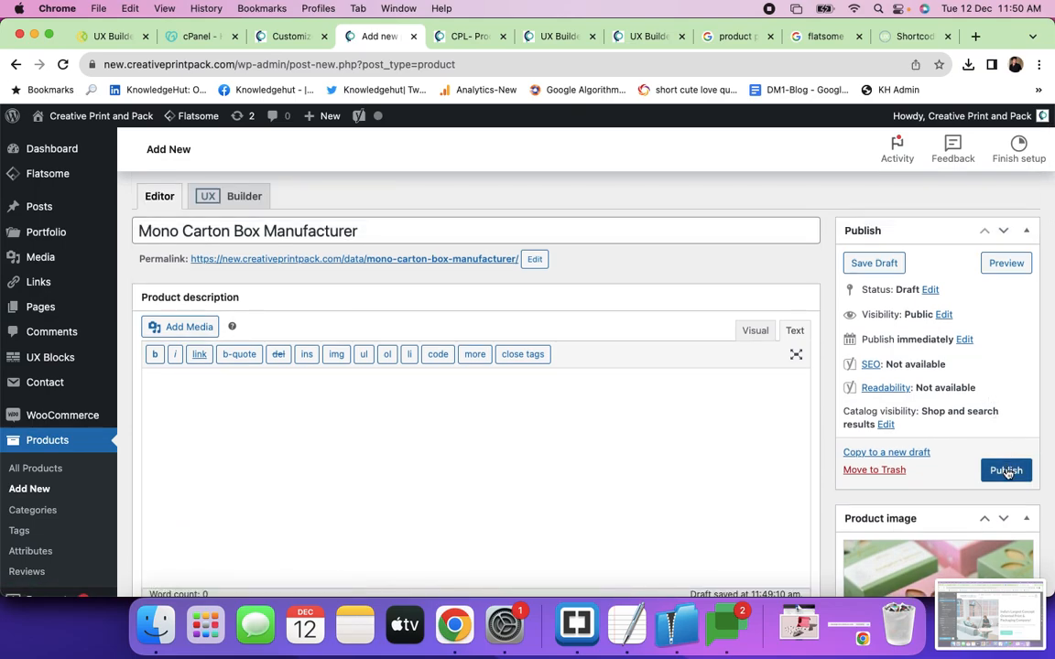
left_click(1006, 471)
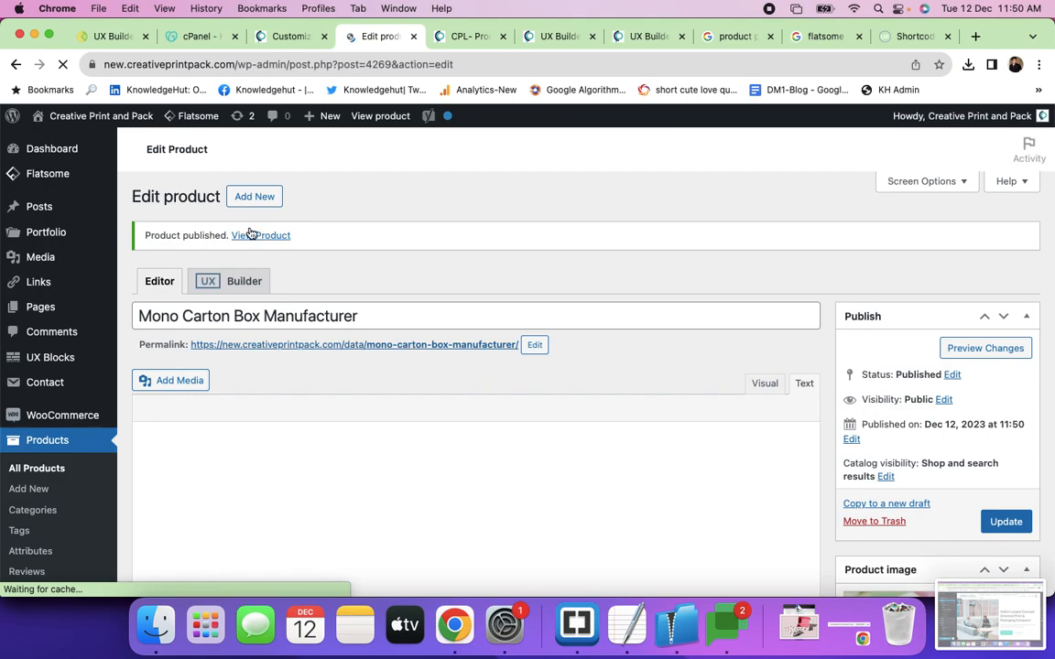
left_click(254, 238, "super")
left_click(426, 36)
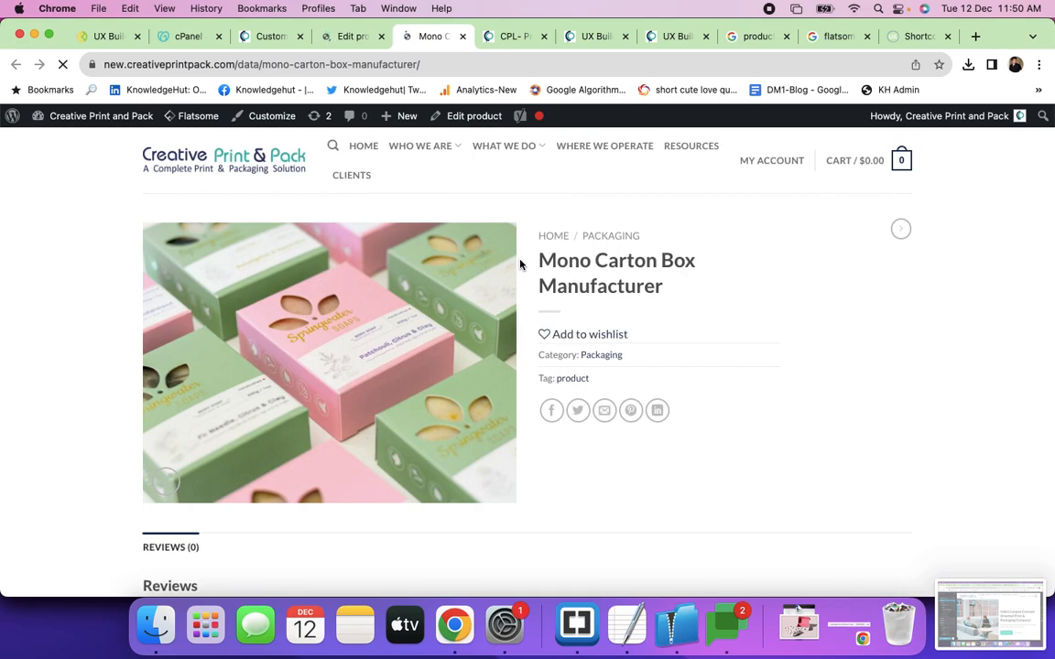
scroll(516, 380, "down", 5)
scroll(516, 380, "up", 5)
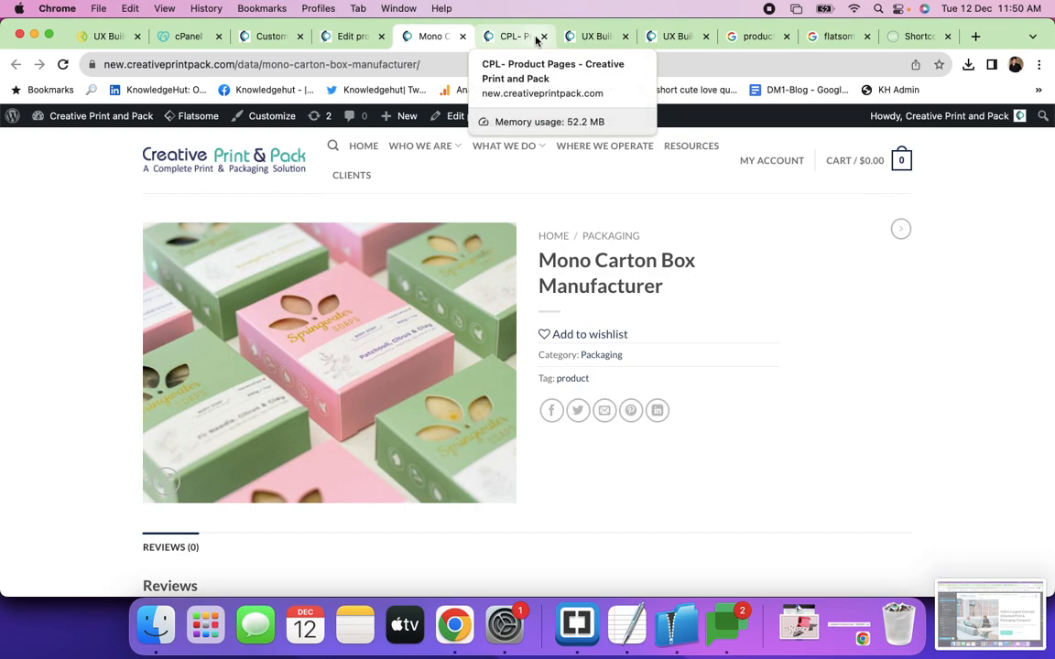
Set the product's custom product layout to "CPL- Product Pages" and update the product.
left_click(355, 37)
scroll(449, 366, "down", 10)
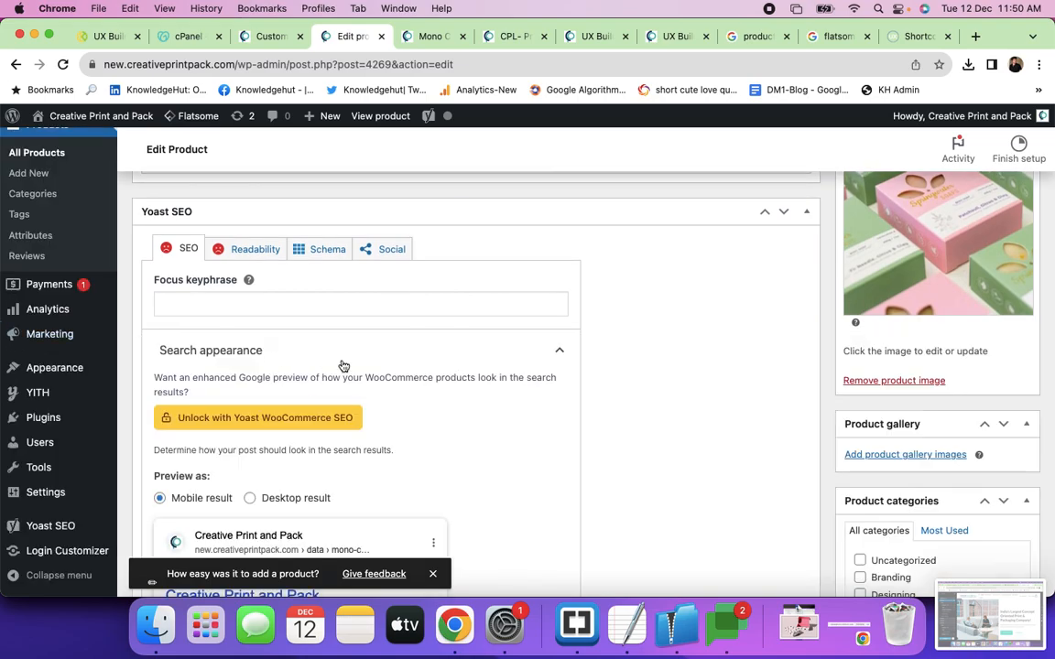
scroll(480, 380, "down", 1)
scroll(480, 380, "down", 15)
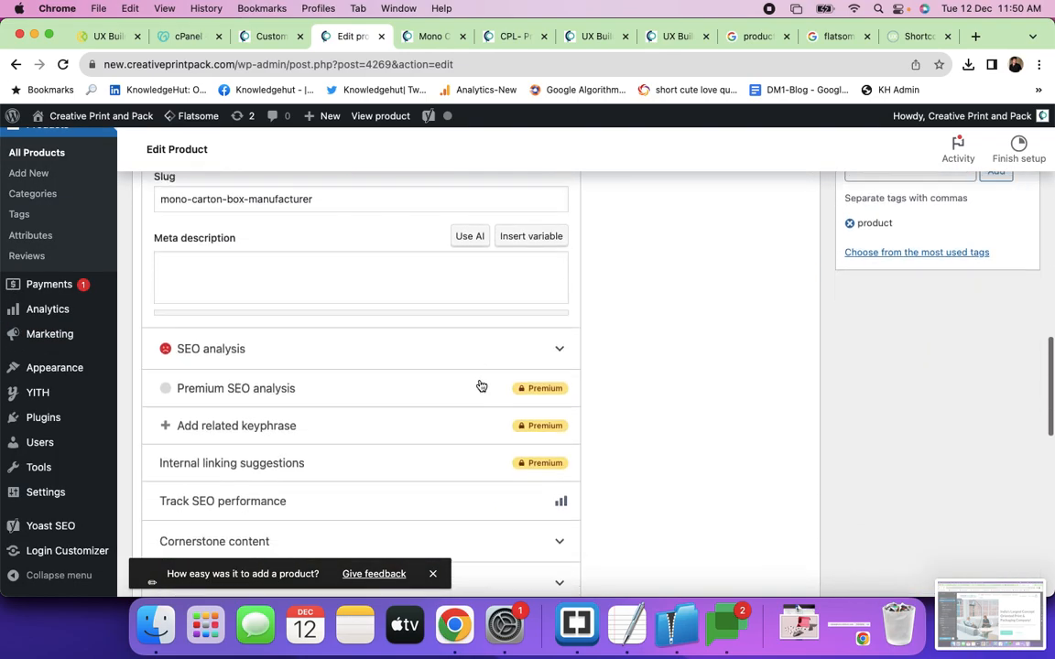
scroll(481, 386, "down", 12)
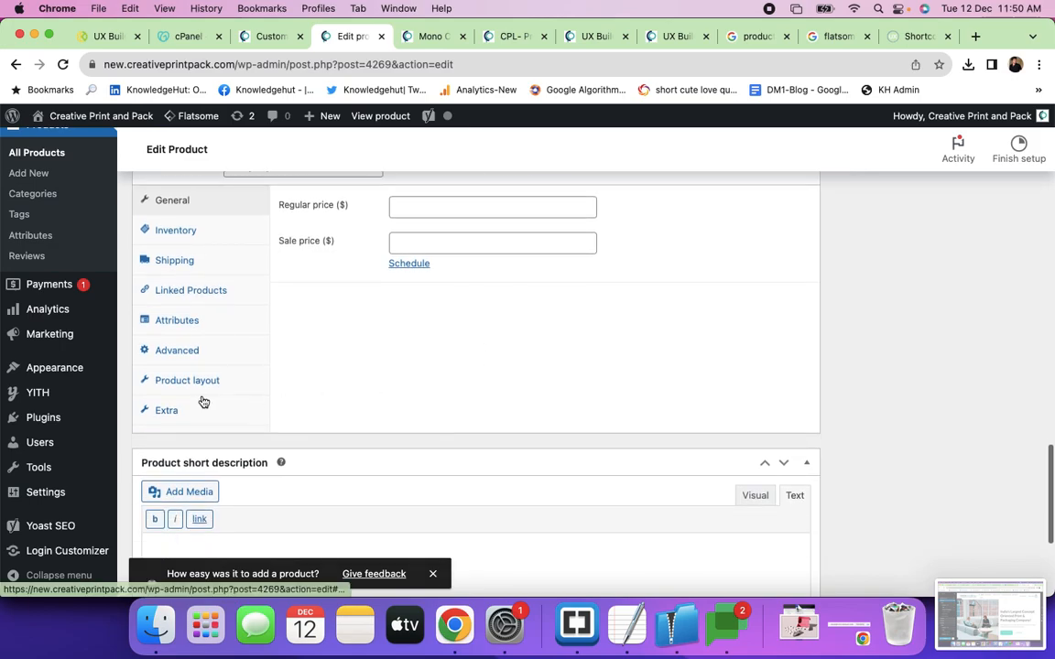
left_click(180, 381)
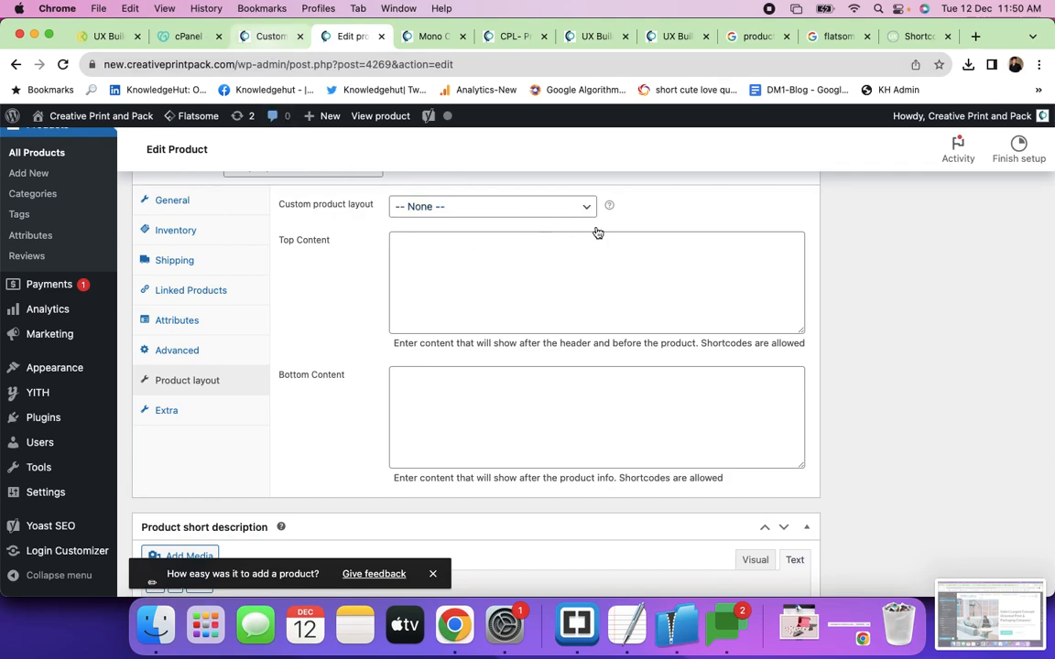
left_click(575, 209)
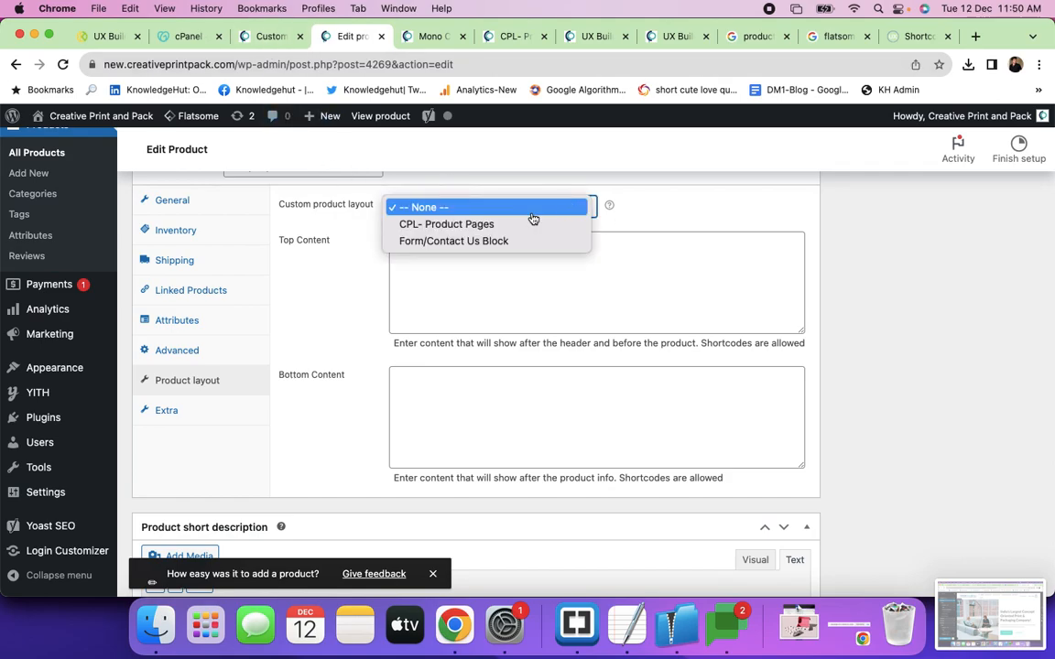
left_click(482, 225)
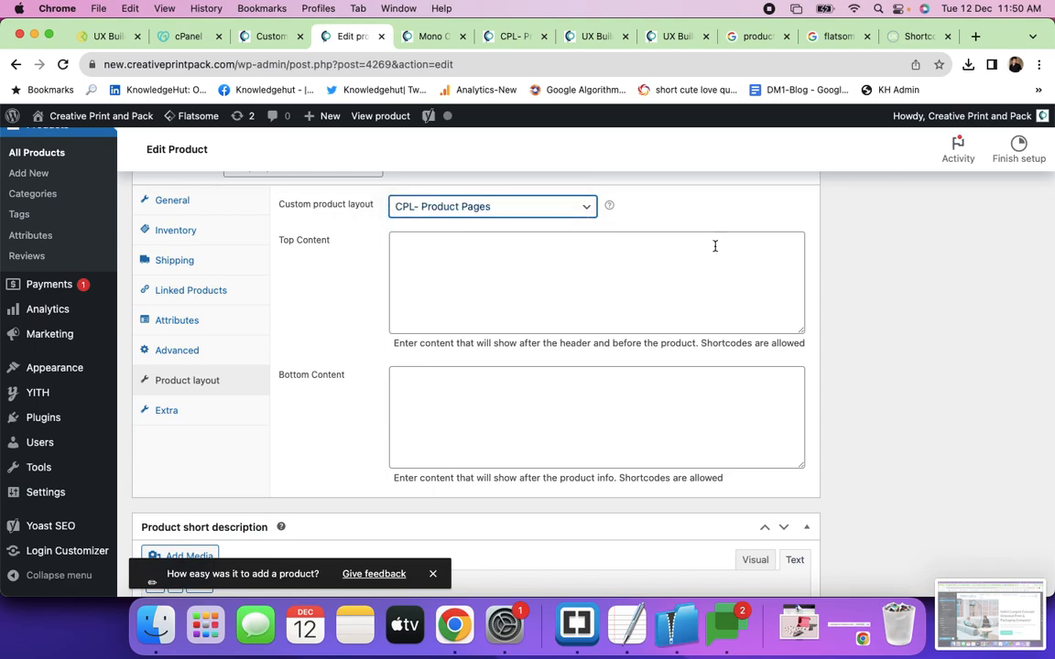
scroll(784, 285, "up", 15)
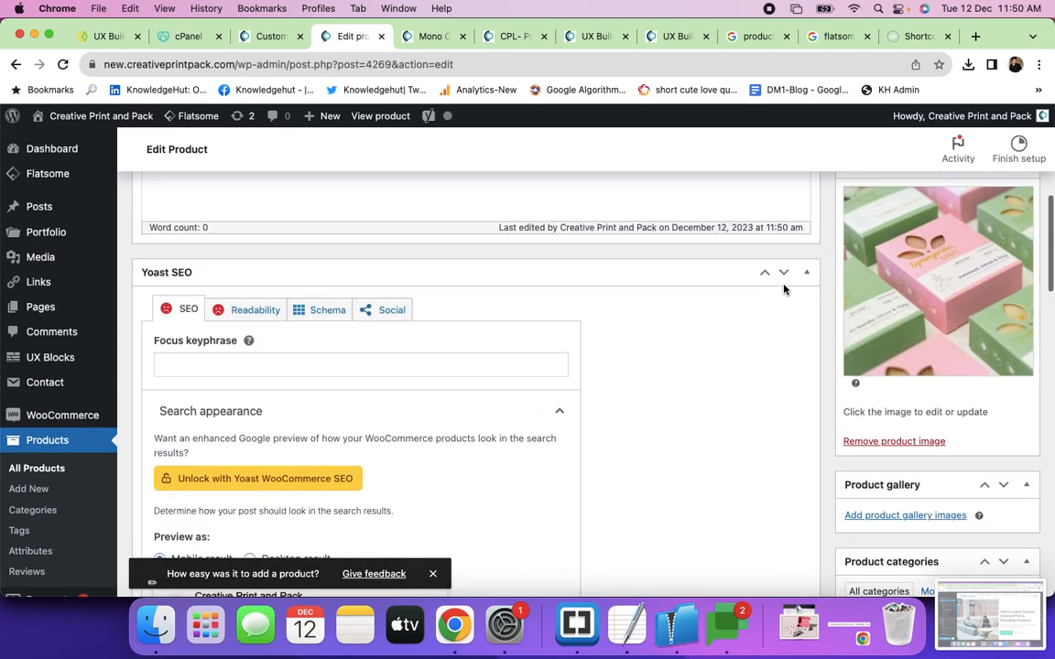
left_click(1005, 295)
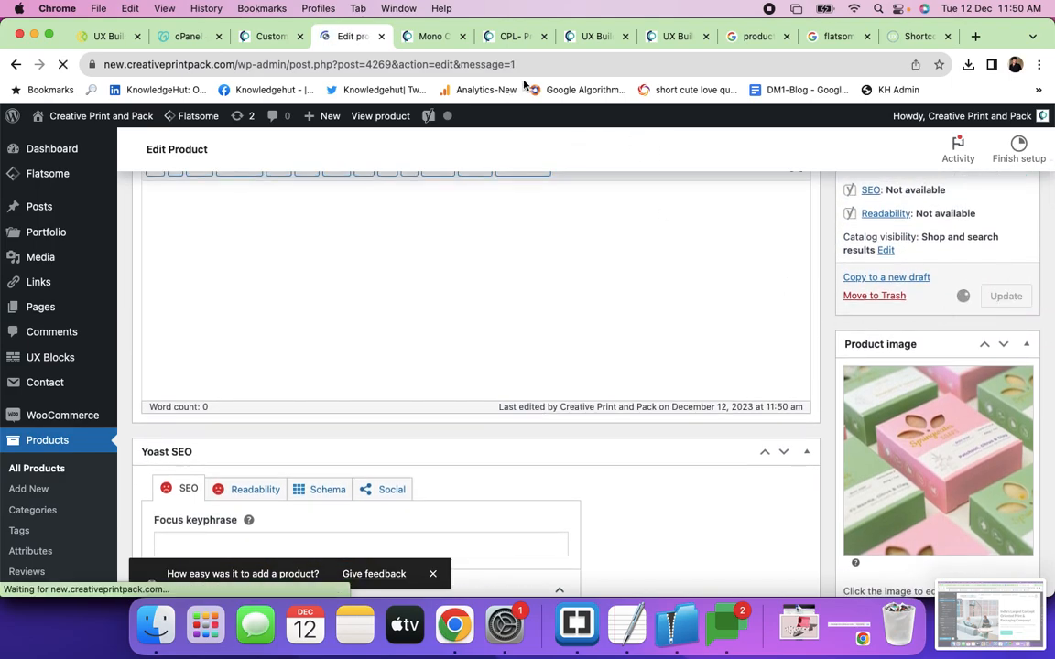
Reload the live Mono Carton Box Manufacturer page and compare its layout with the Corrugated Boxes page in the other browser window.
left_click(425, 37)
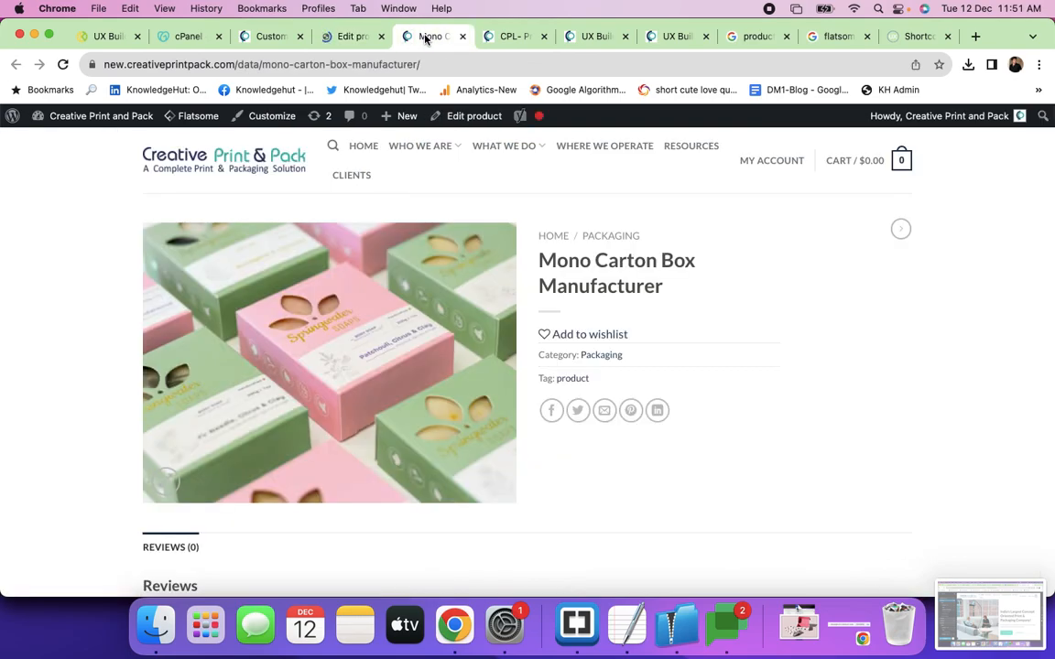
key("super+r")
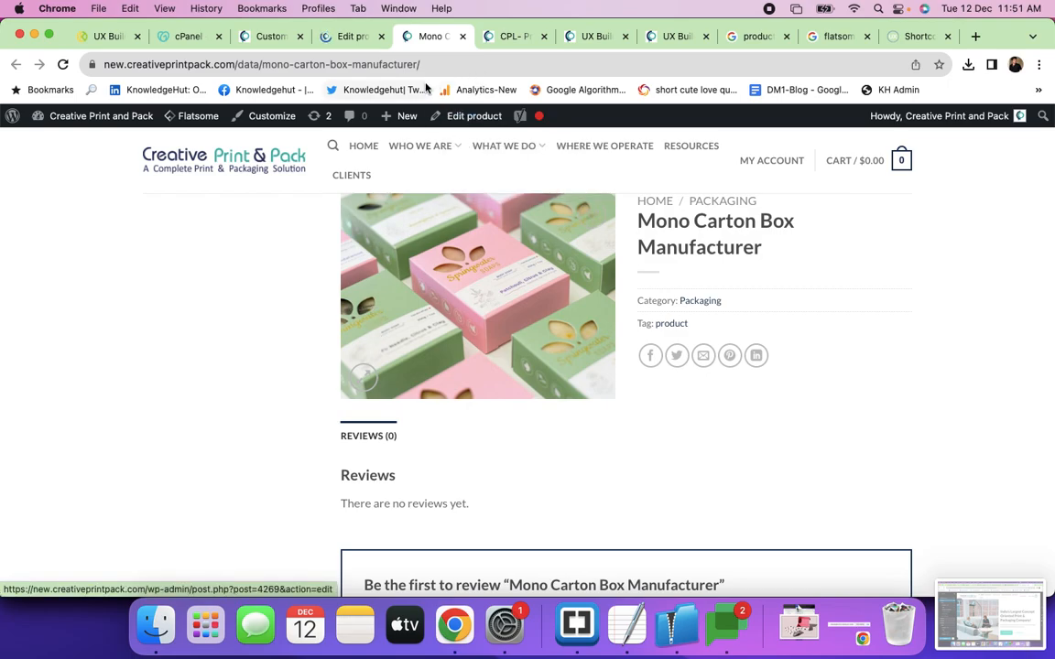
mouse_move(453, 114)
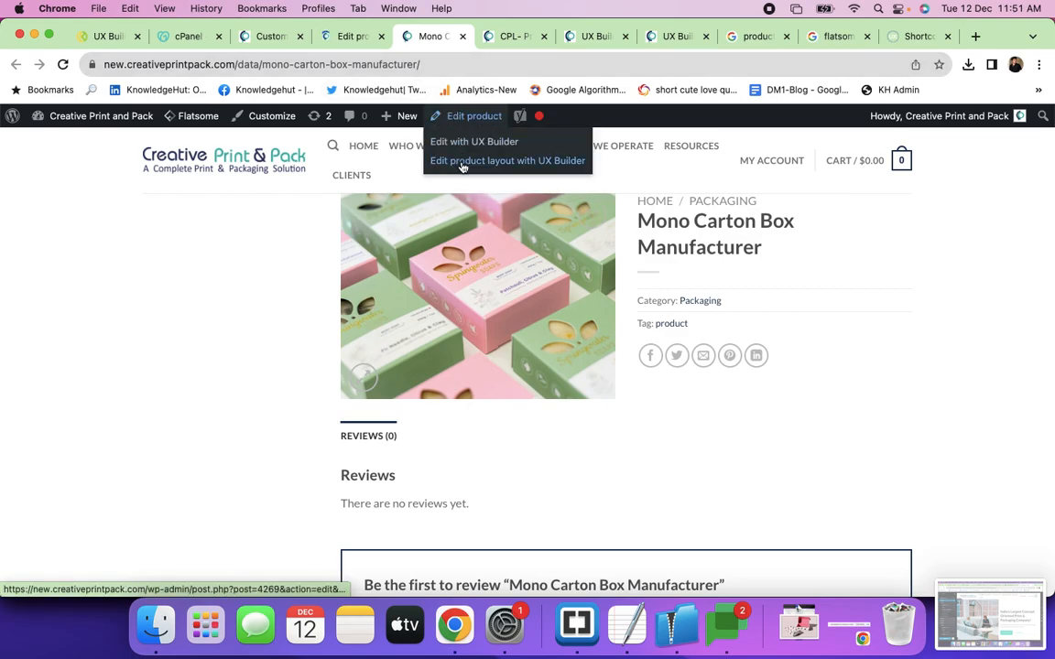
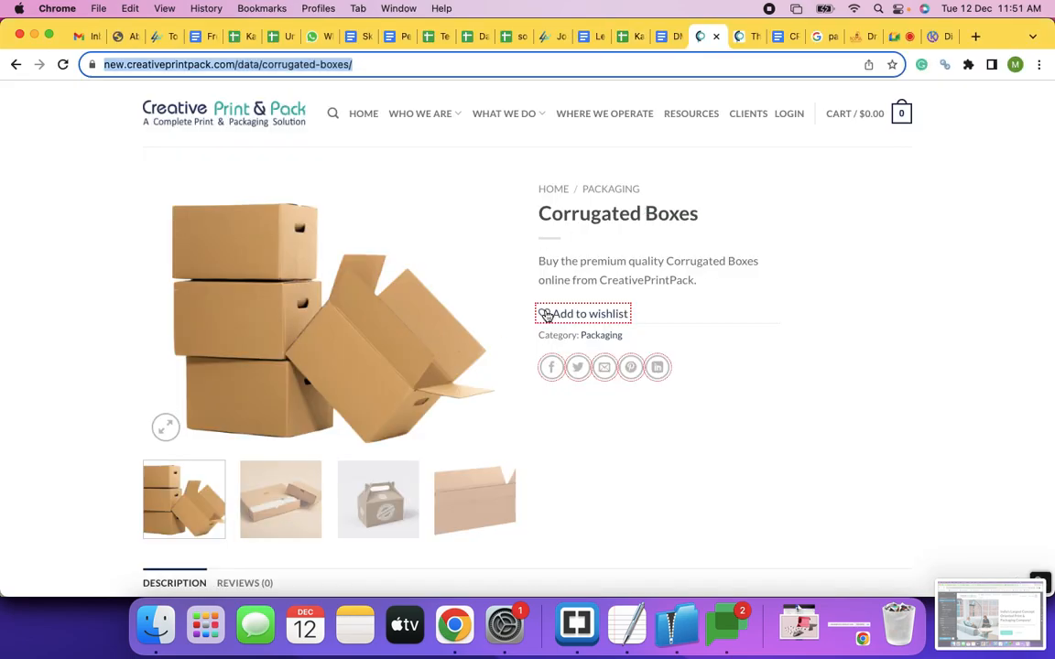
left_click(559, 314)
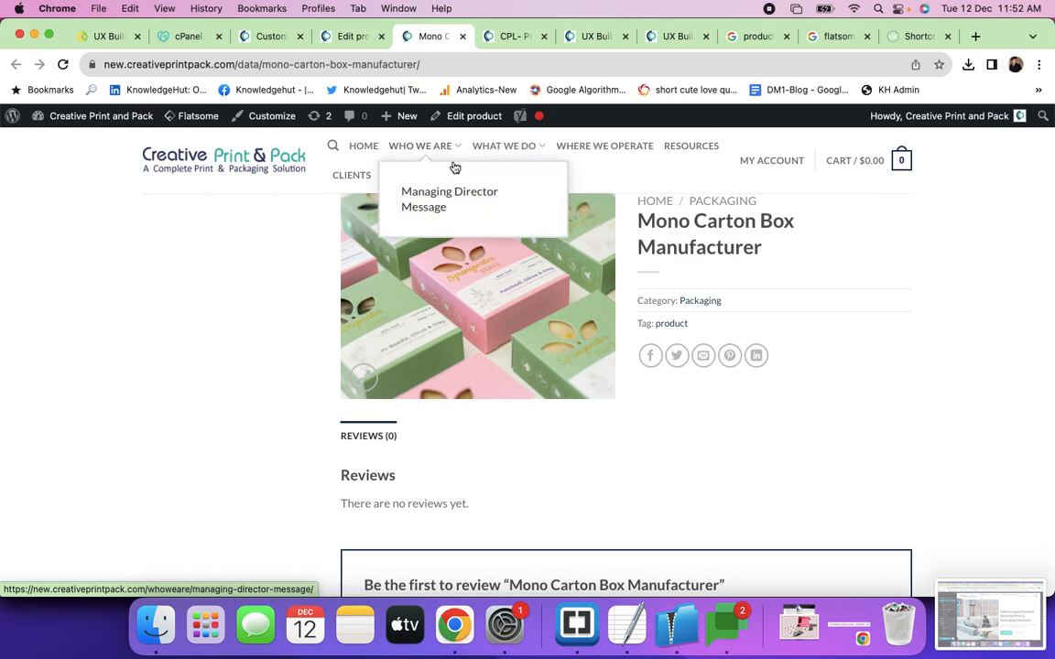
mouse_move(470, 122)
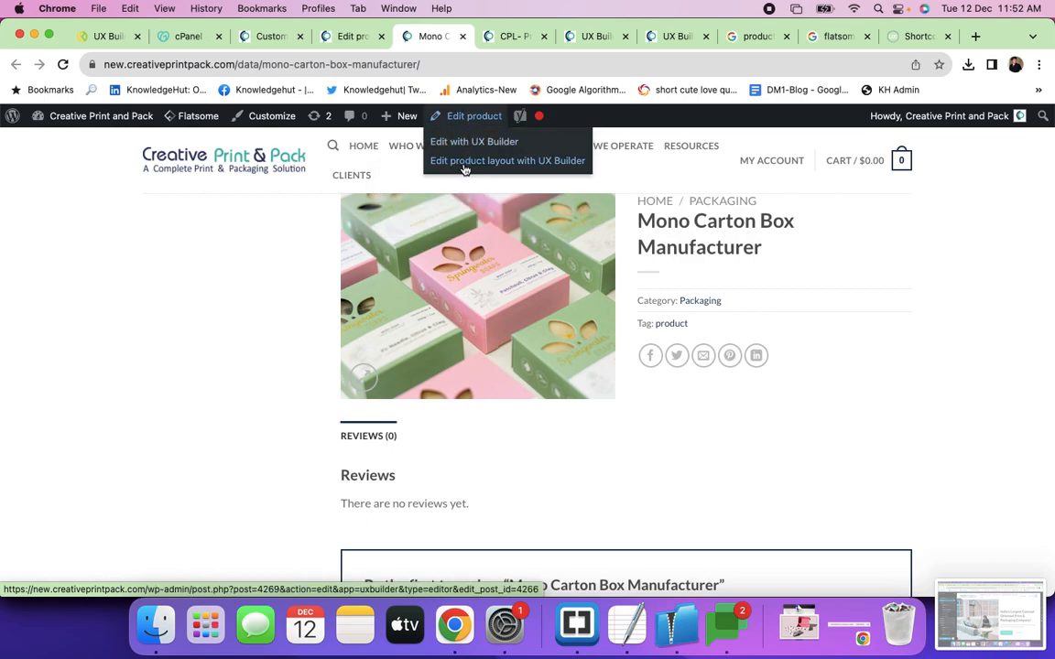
scroll(436, 359, "down", 10)
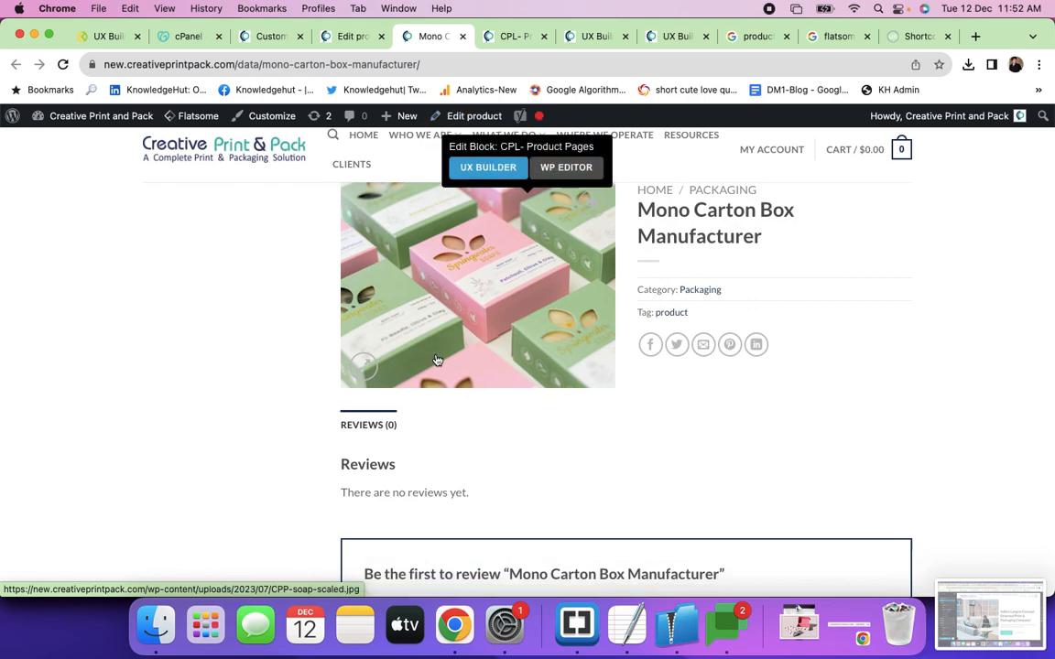
Open the product's CPL- Product Pages layout for editing in UX Builder and add a new Section element to it.
scroll(437, 359, "up", 10)
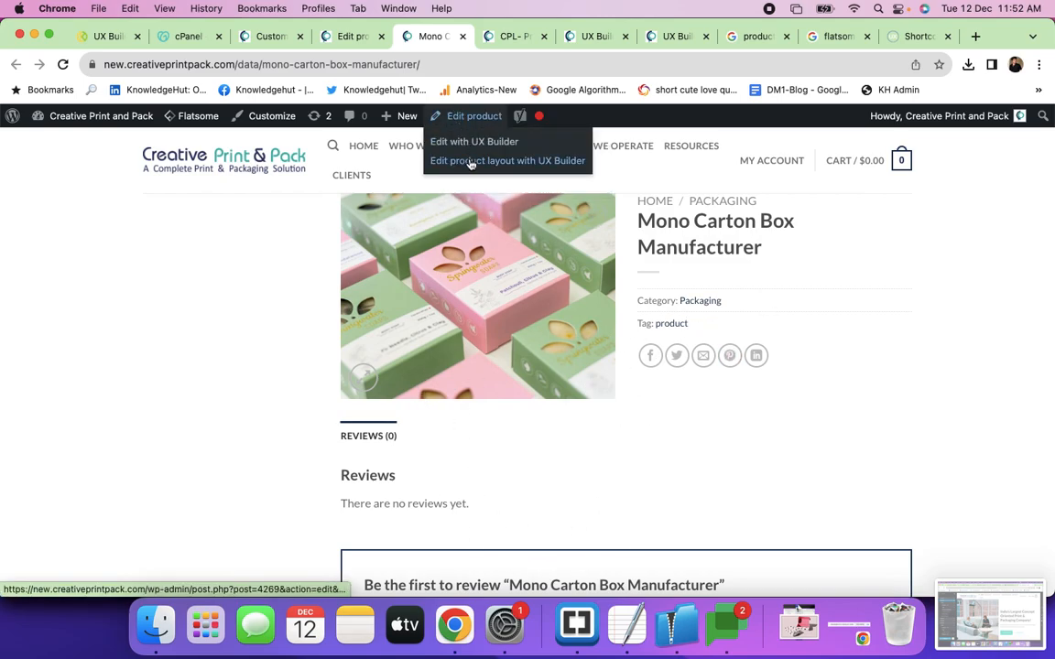
left_click(470, 162)
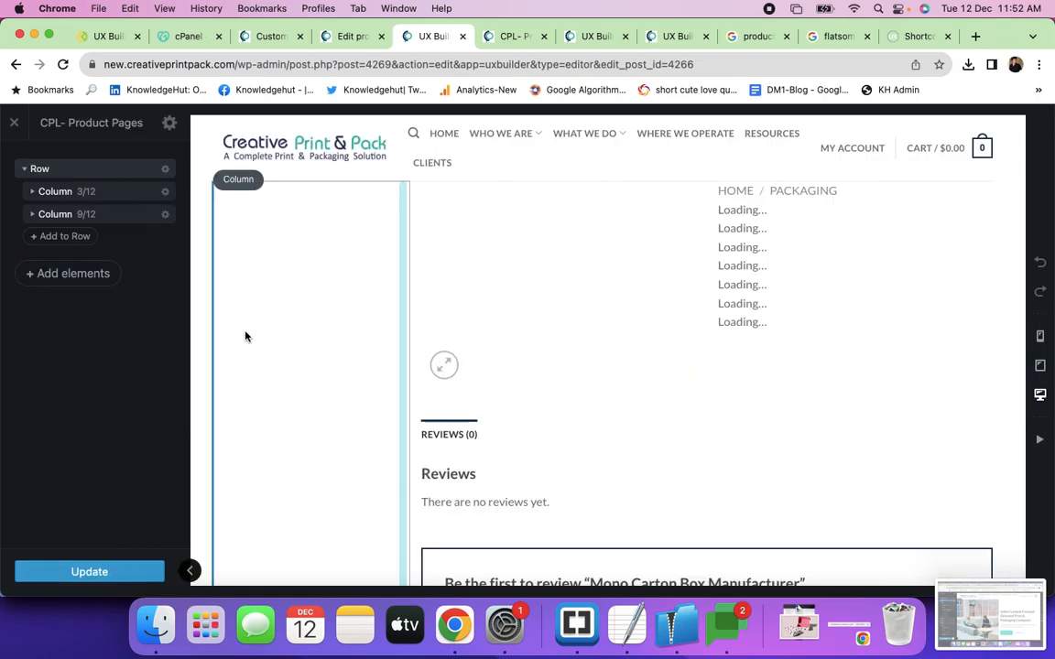
left_click(67, 172)
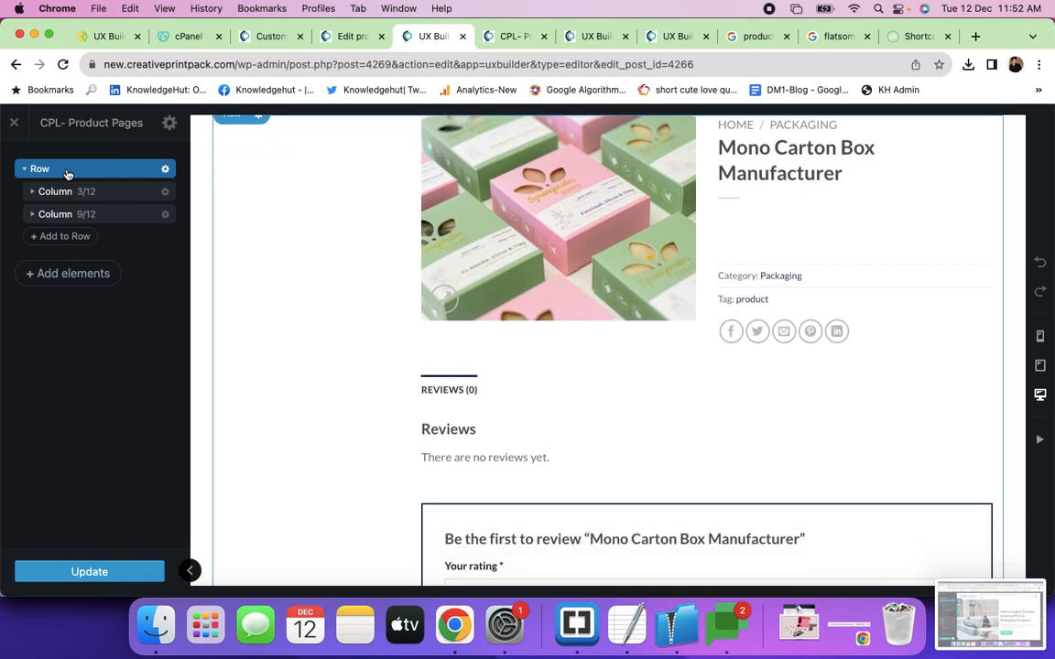
left_click(64, 277)
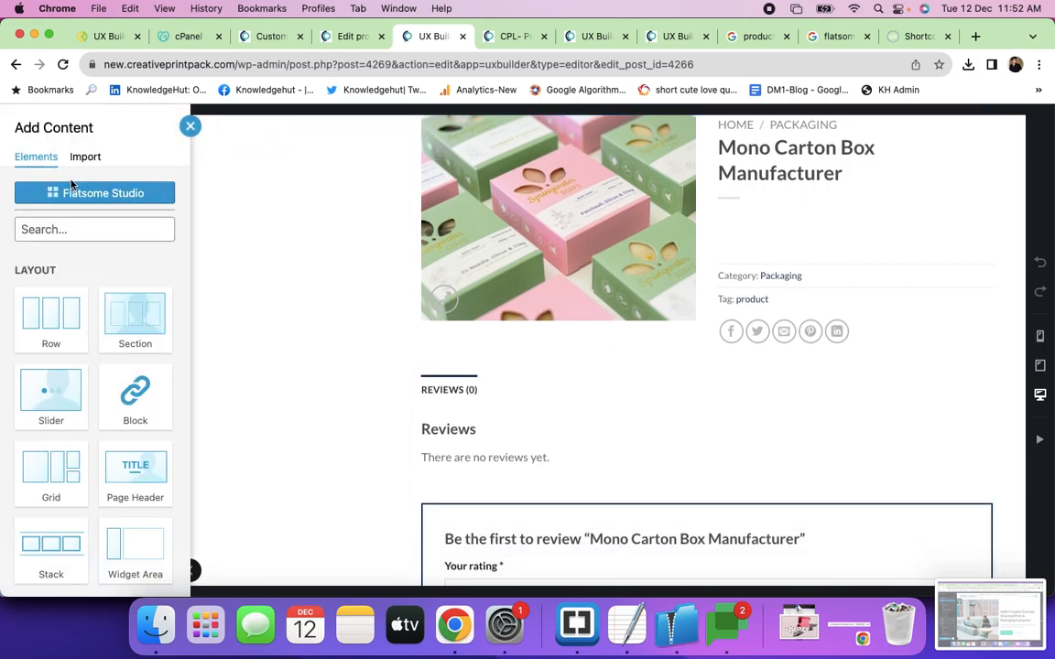
left_click(146, 331)
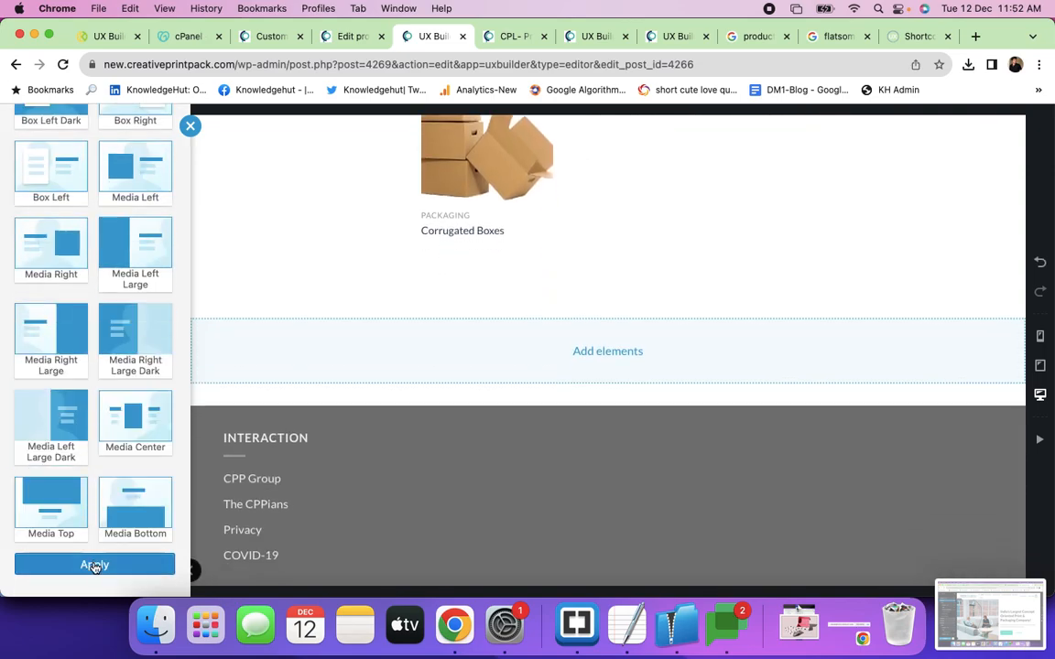
left_click(94, 567)
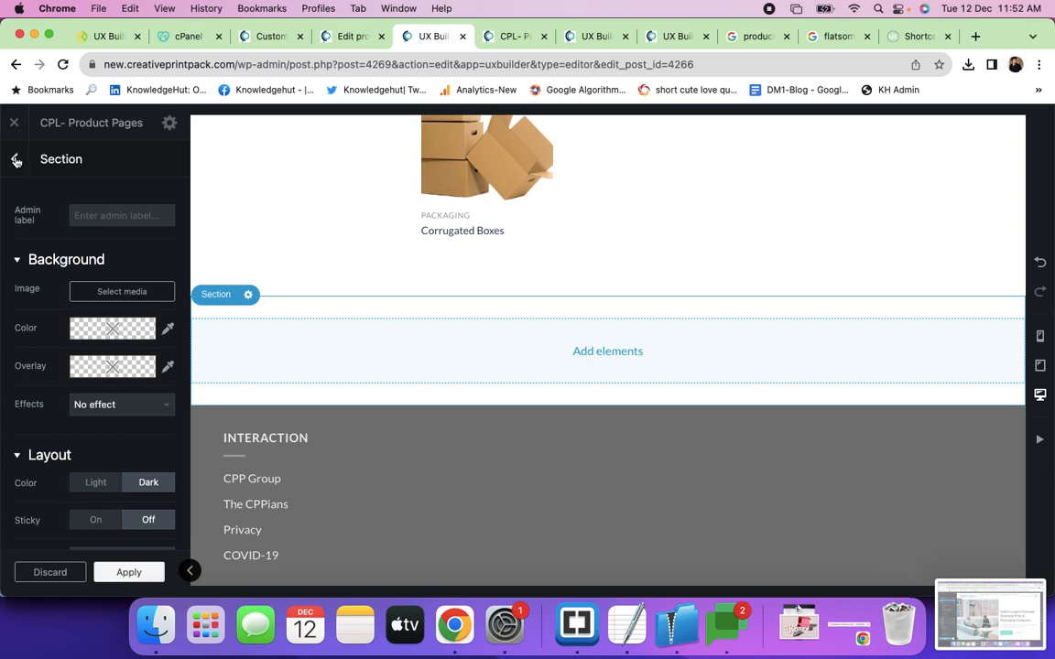
Move the new Section above the existing Row in the layout's element structure.
left_click(14, 159)
left_click_drag(62, 234, 49, 147)
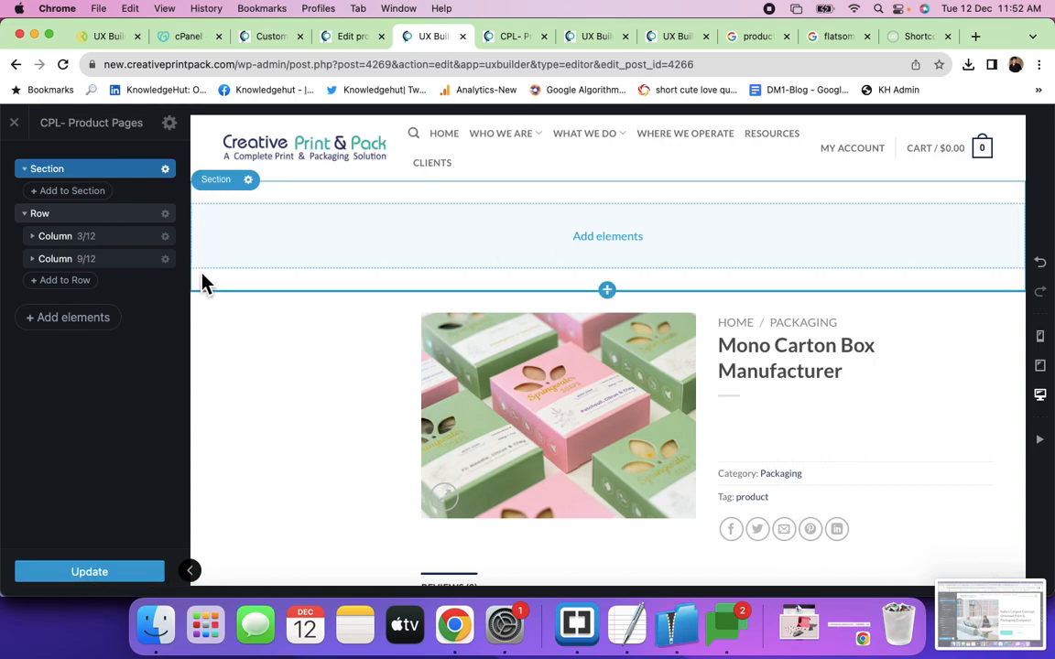
left_click(25, 214)
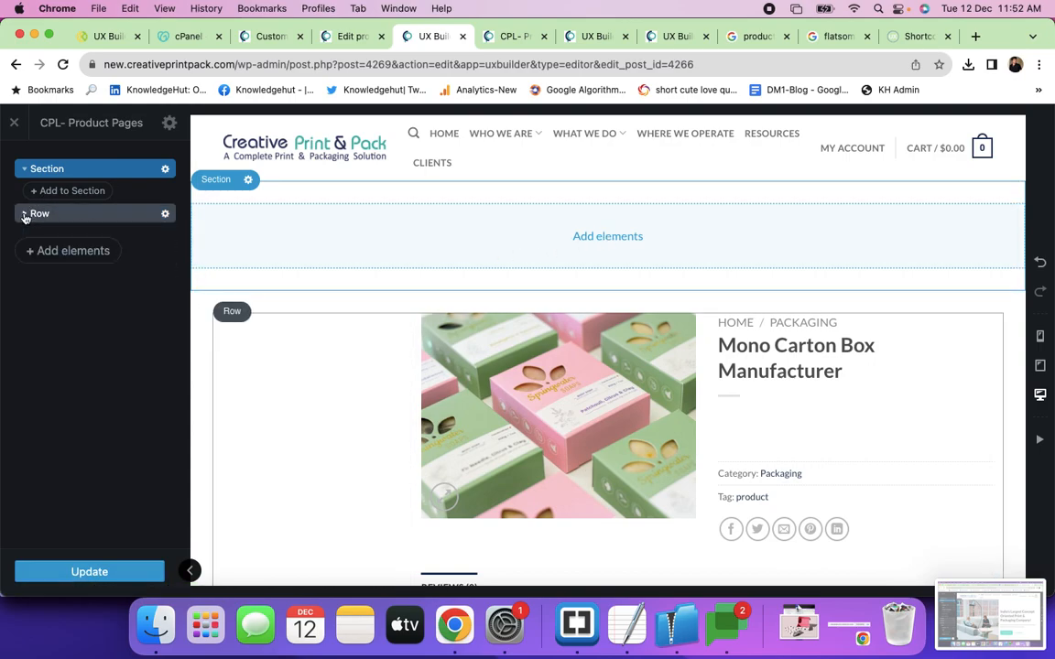
left_click(24, 214)
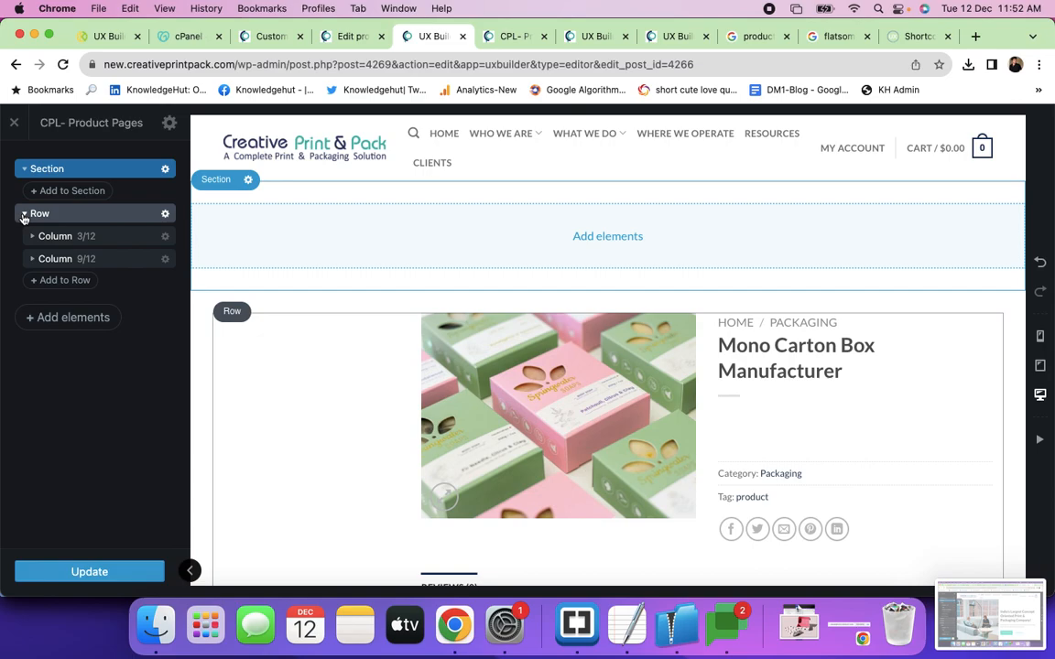
Add a Row with the Large Left preset inside the new Section and apply its options.
left_click(65, 194)
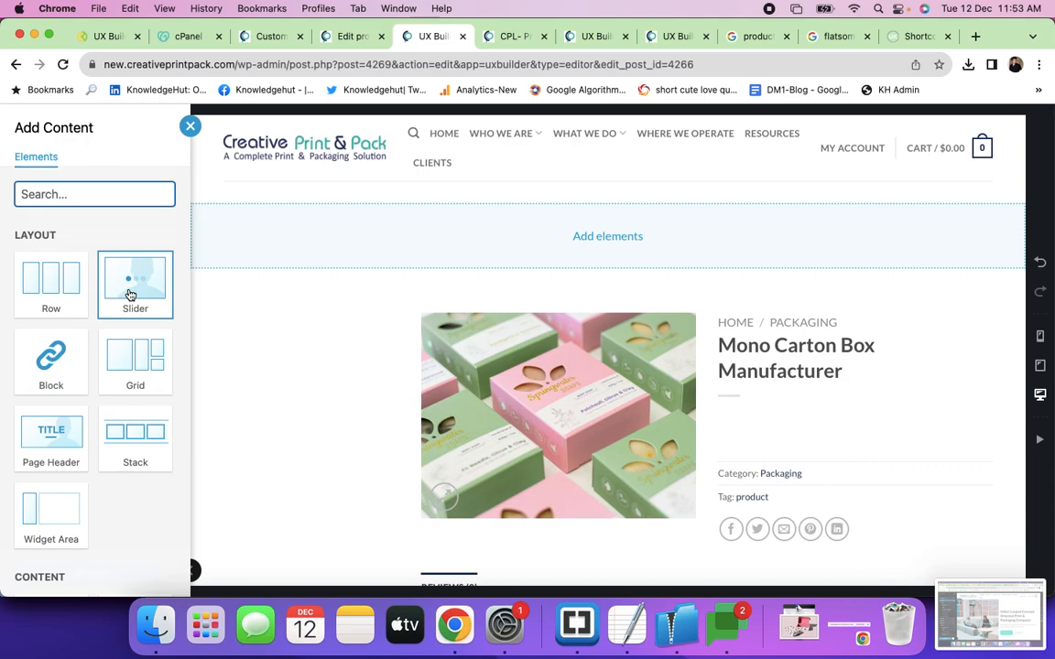
left_click(49, 293)
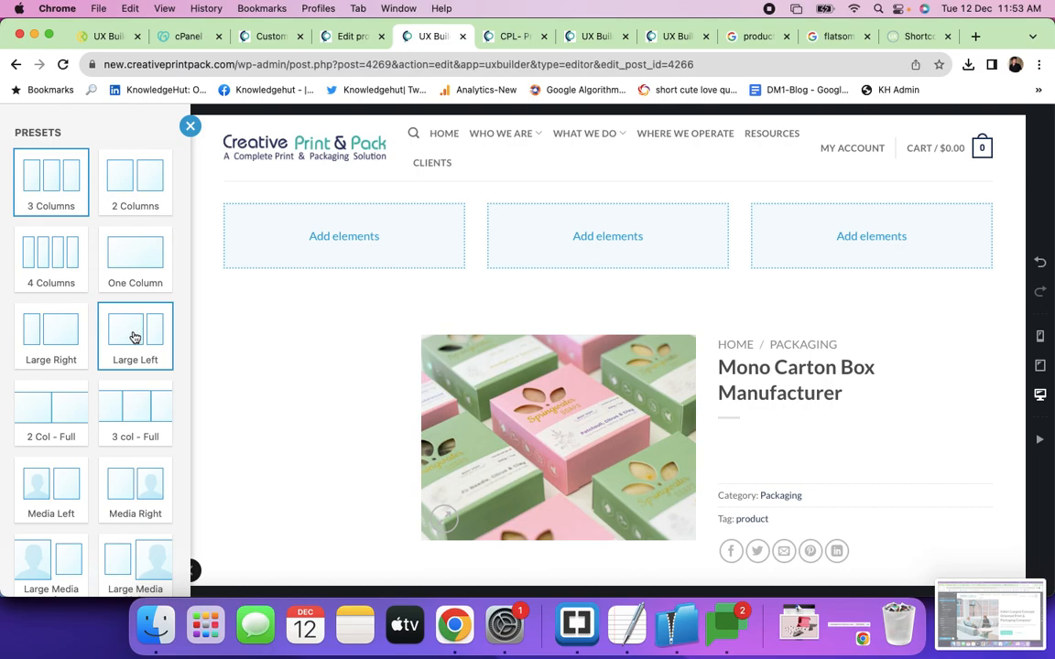
left_click(134, 338)
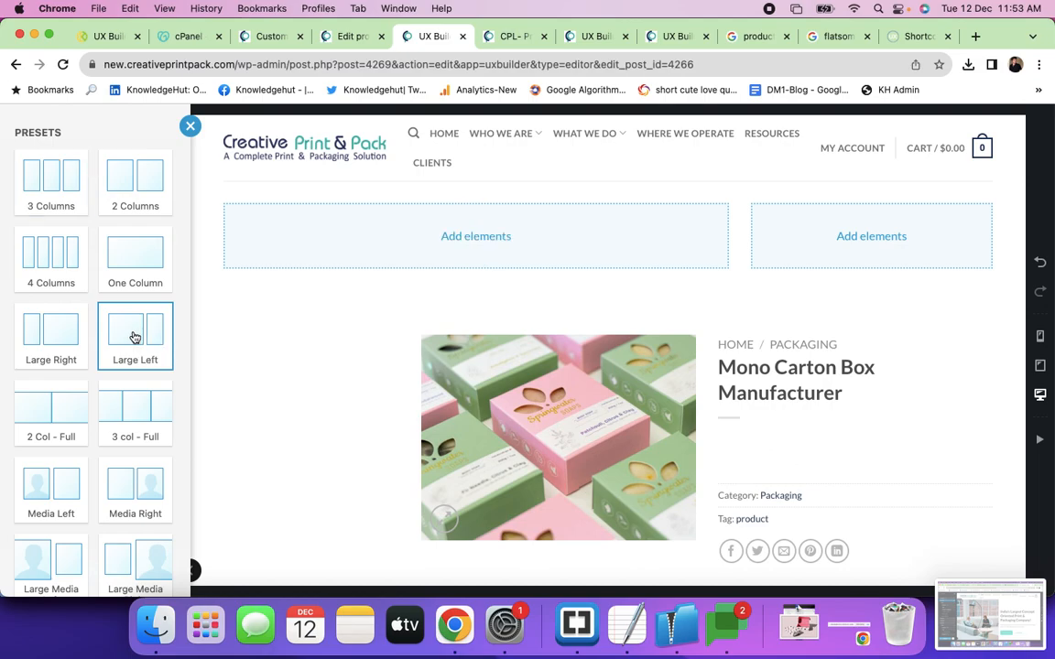
scroll(106, 440, "down", 3)
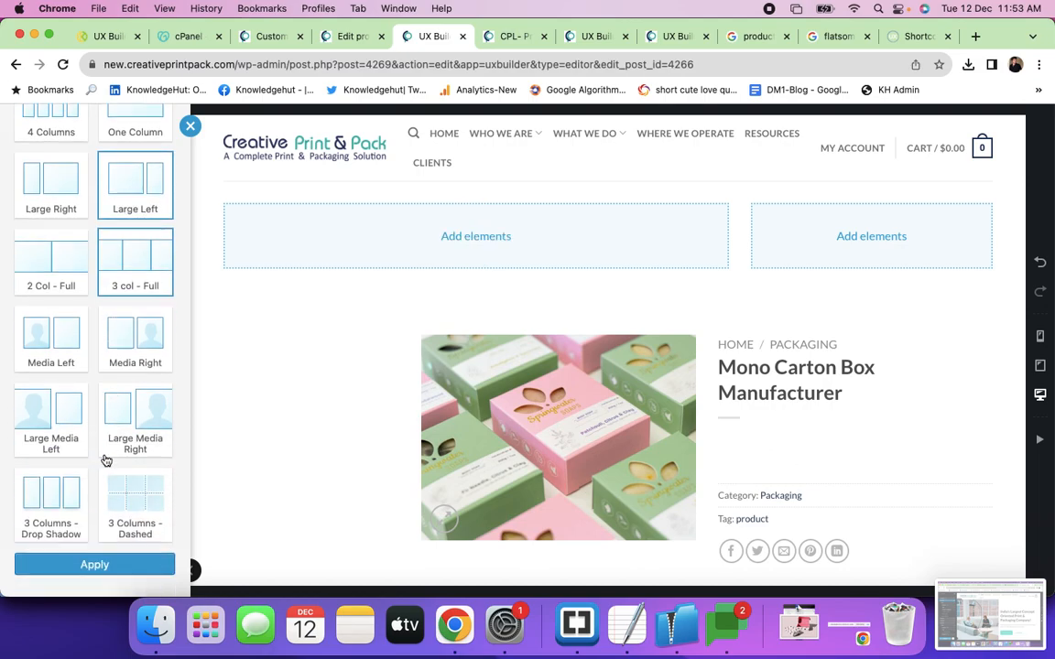
left_click(97, 568)
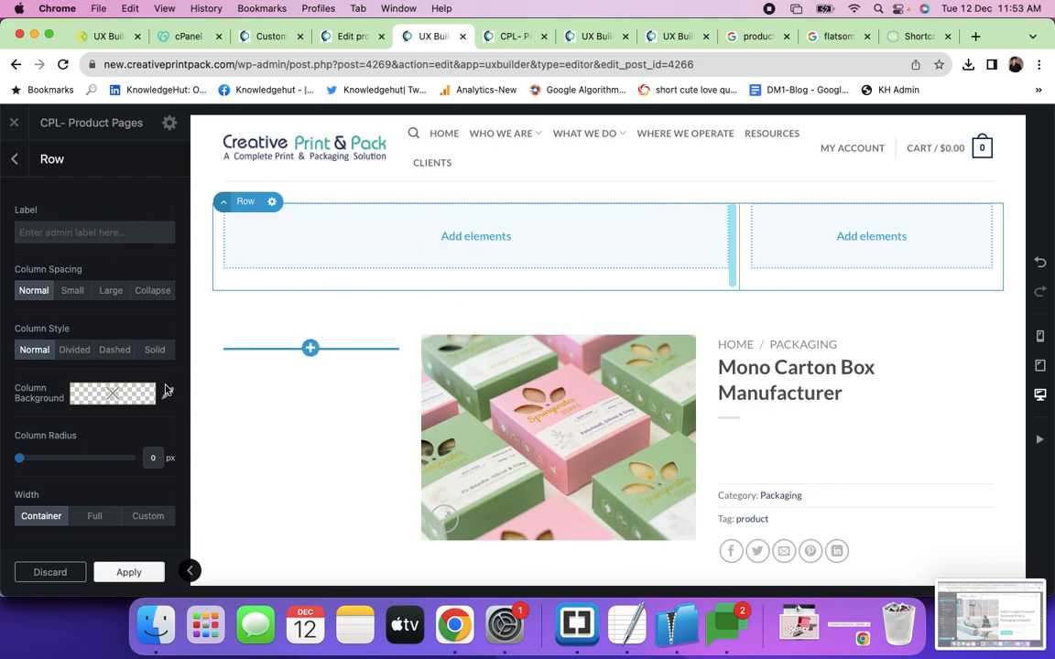
left_click(129, 567)
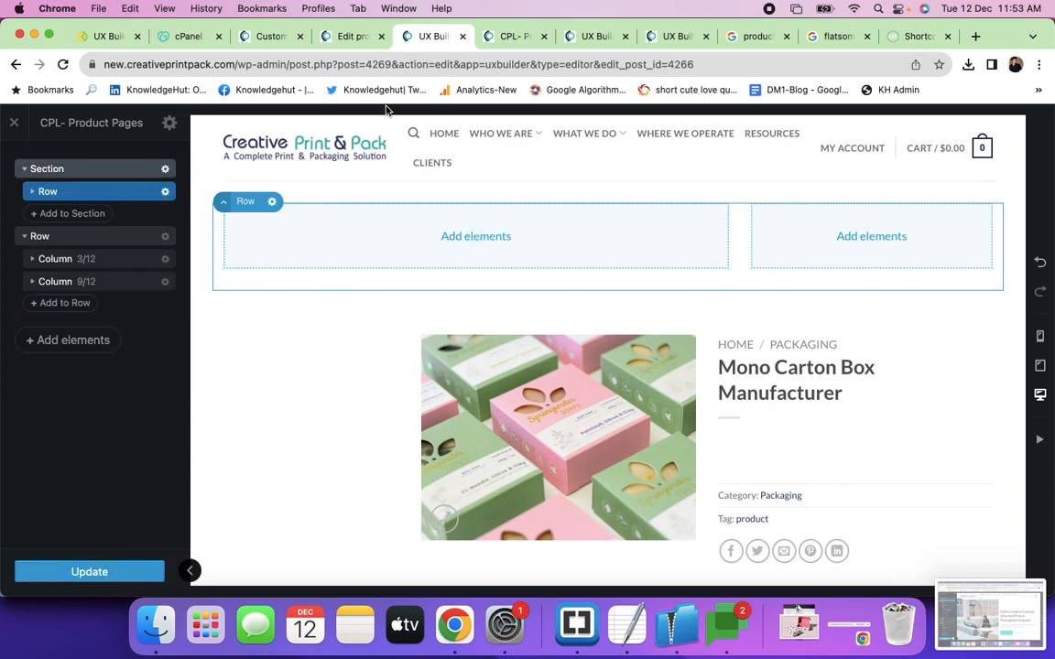
Search the elements for "product" and add a Product Gallery to the 4/12 column of the Section's Row.
left_click(871, 235)
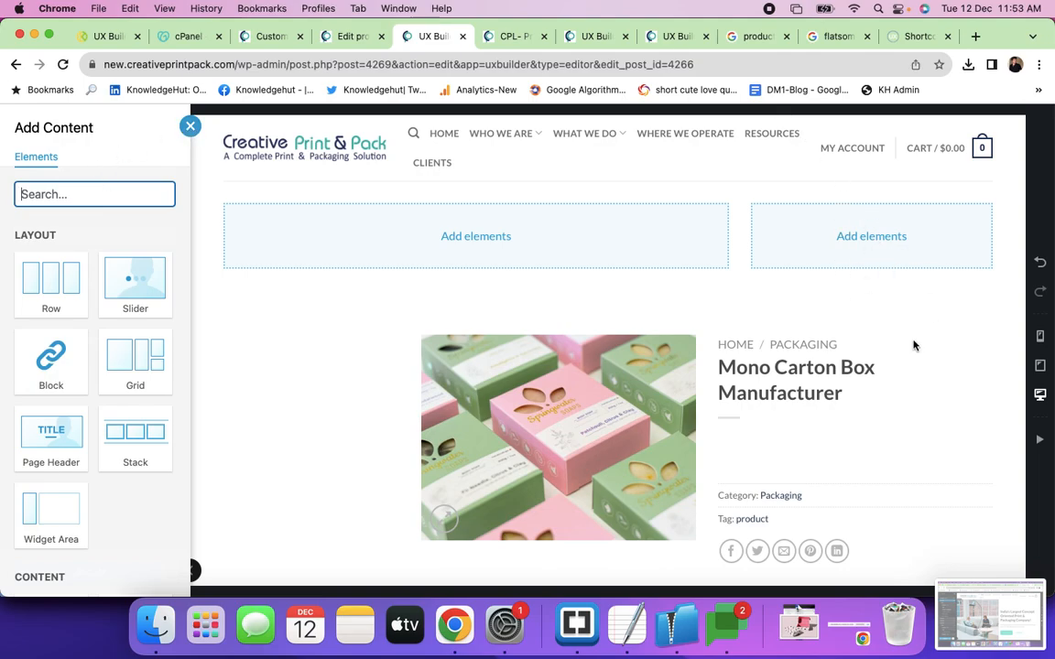
left_click(190, 125)
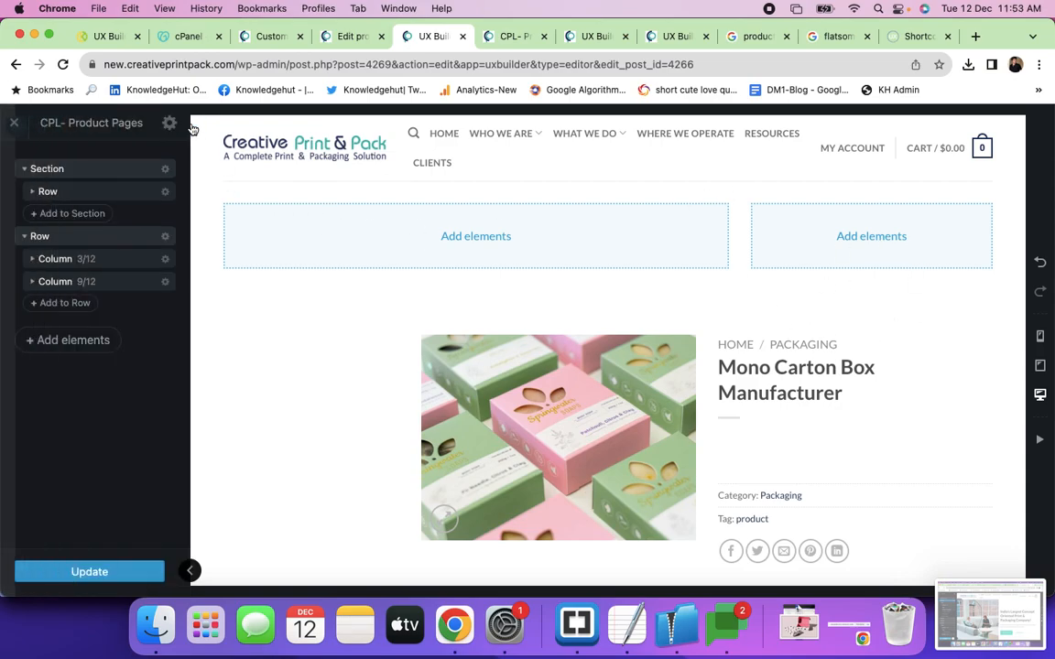
left_click(33, 193)
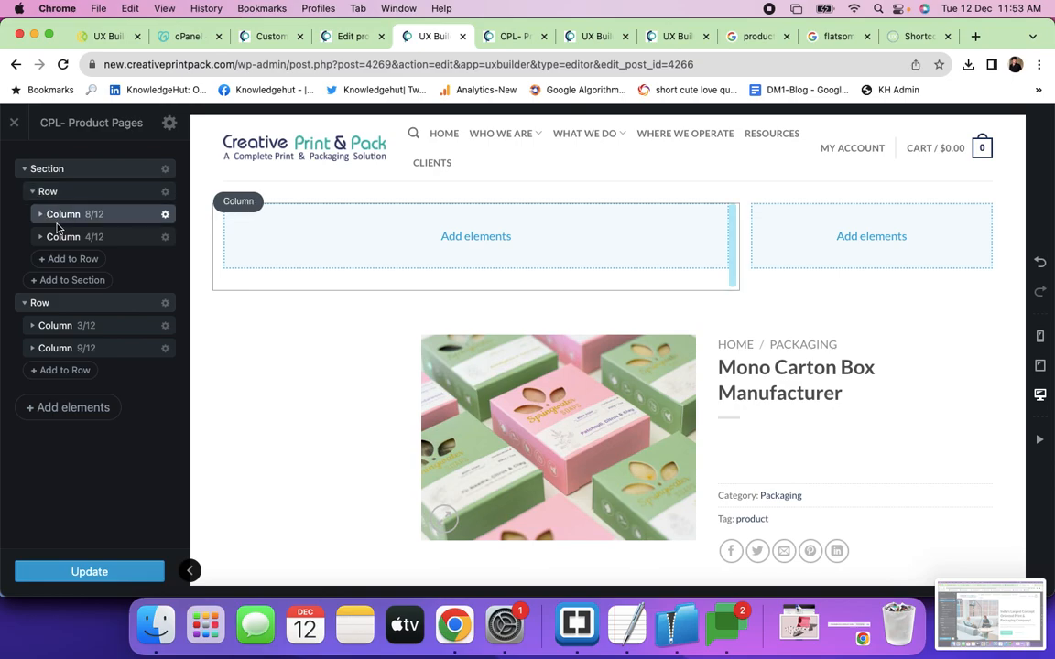
left_click(35, 236)
left_click(874, 236)
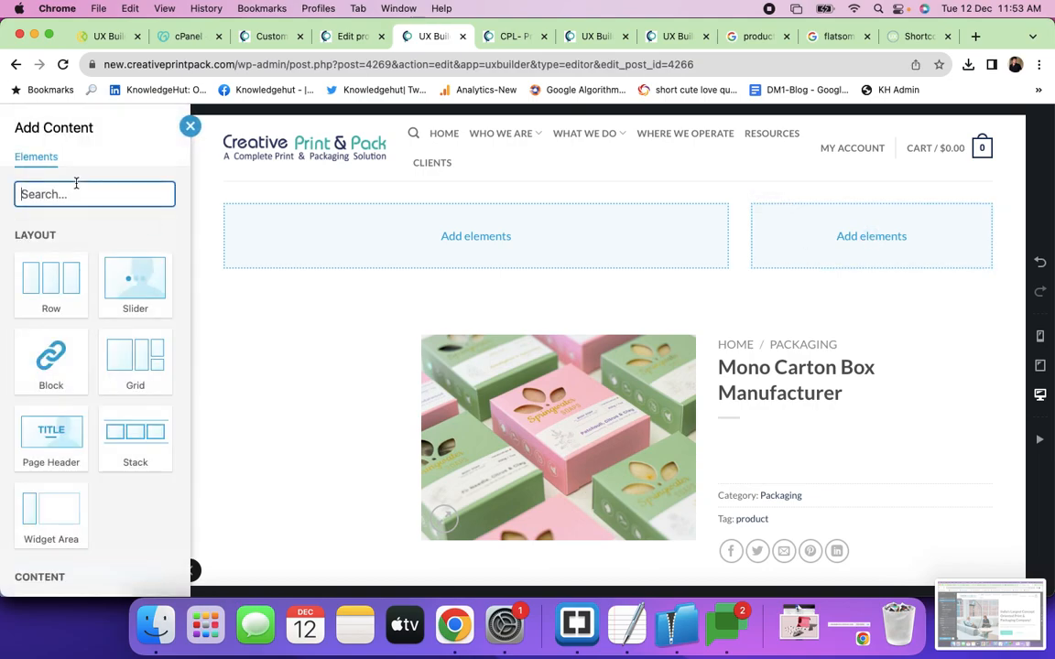
type("product")
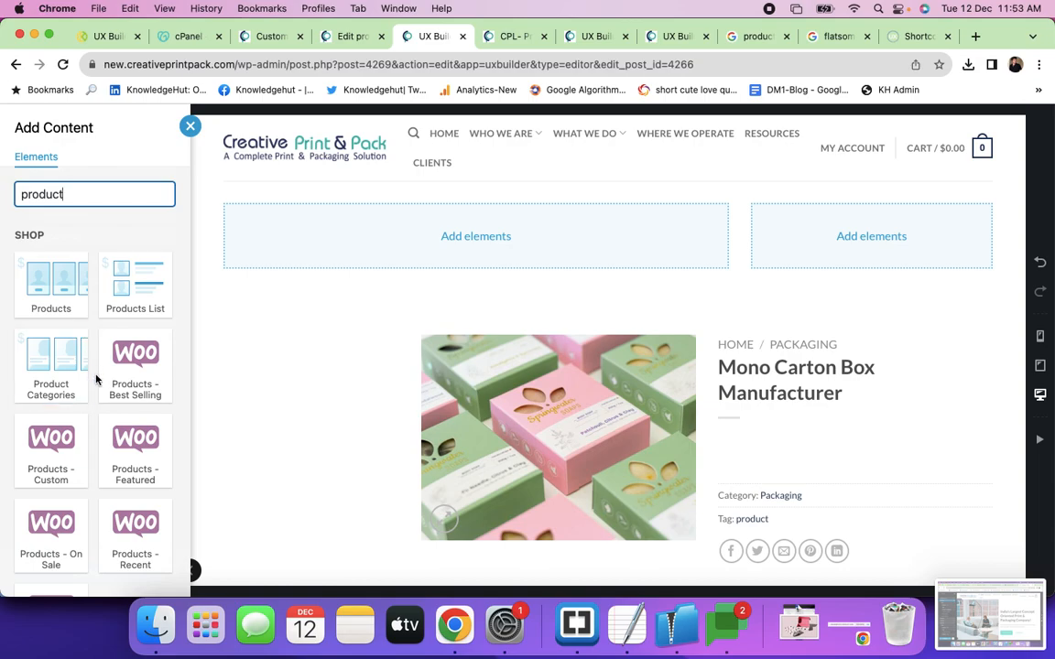
scroll(96, 377, "down", 5)
scroll(95, 375, "down", 5)
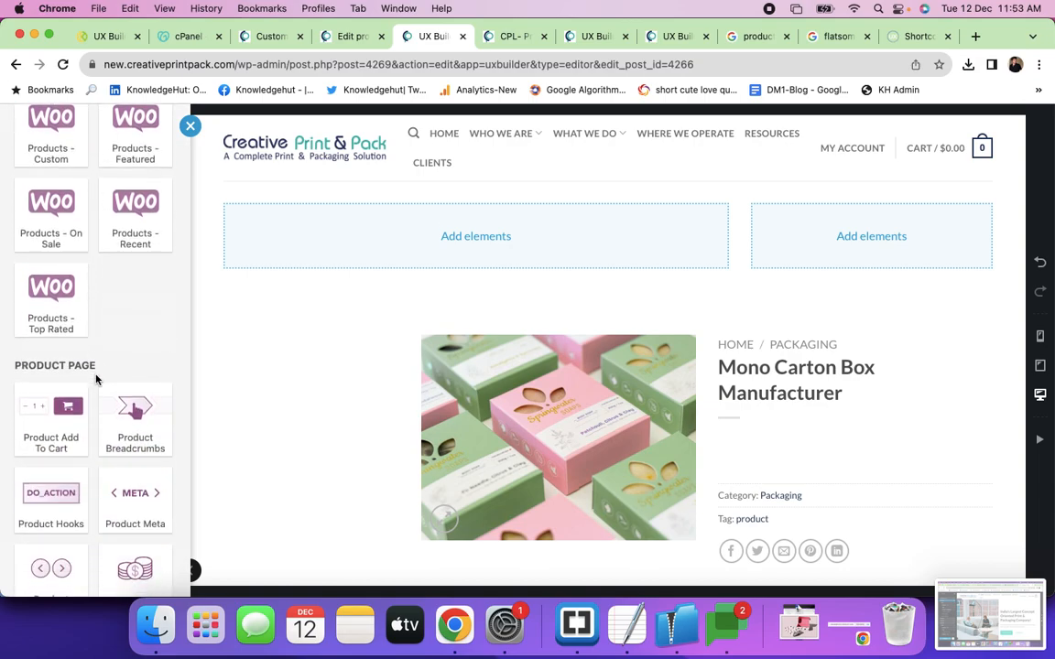
scroll(95, 367, "down", 4)
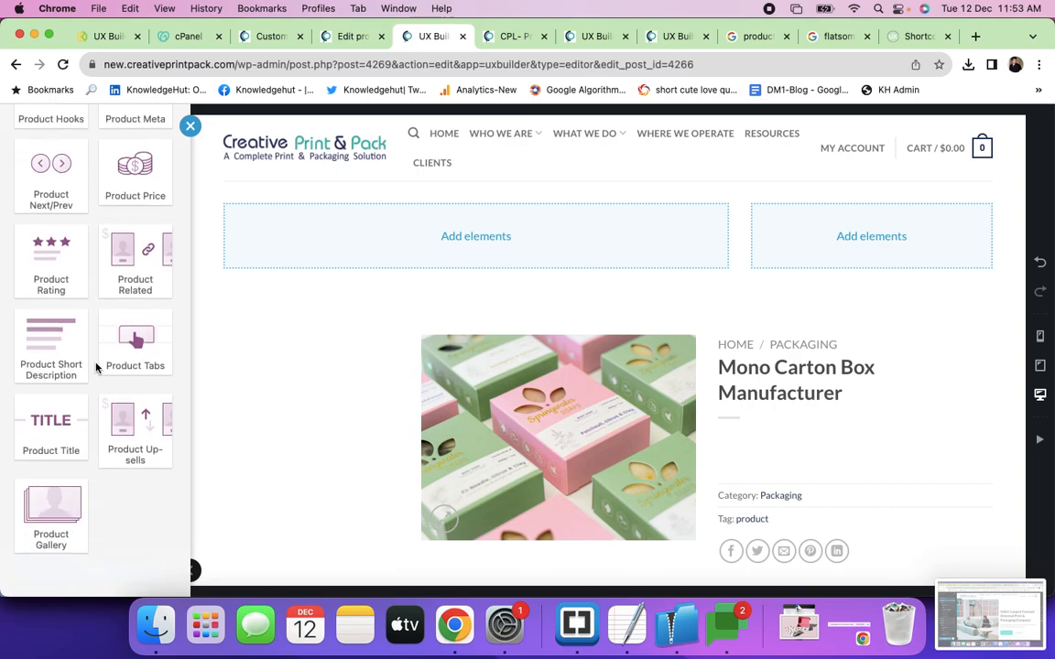
scroll(95, 367, "up", 12)
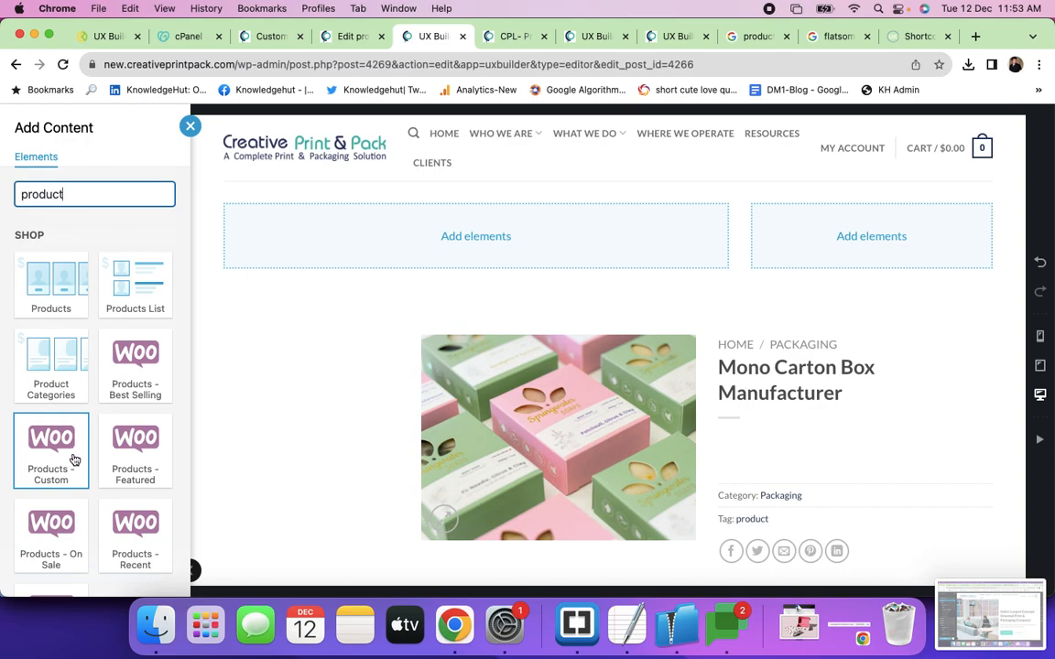
scroll(124, 463, "down", 3)
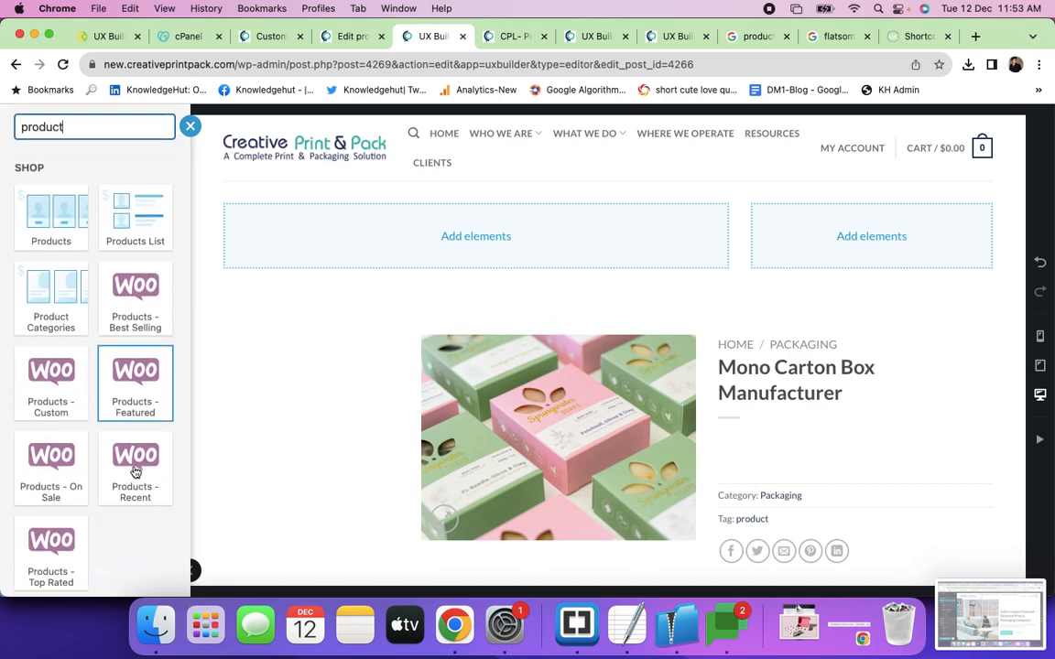
scroll(136, 472, "down", 5)
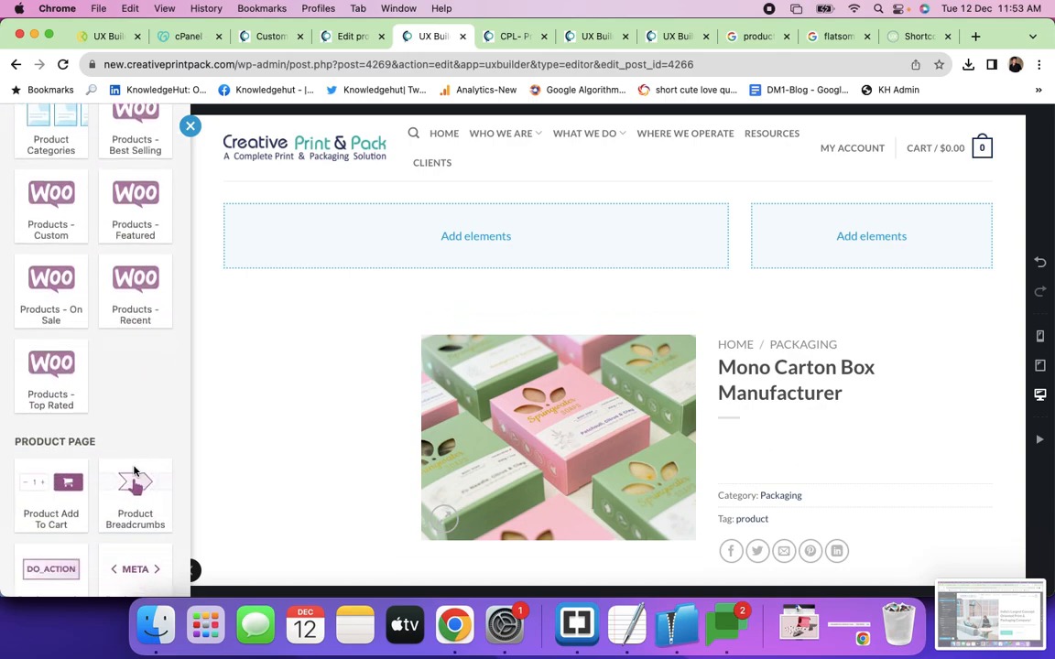
scroll(134, 472, "down", 3)
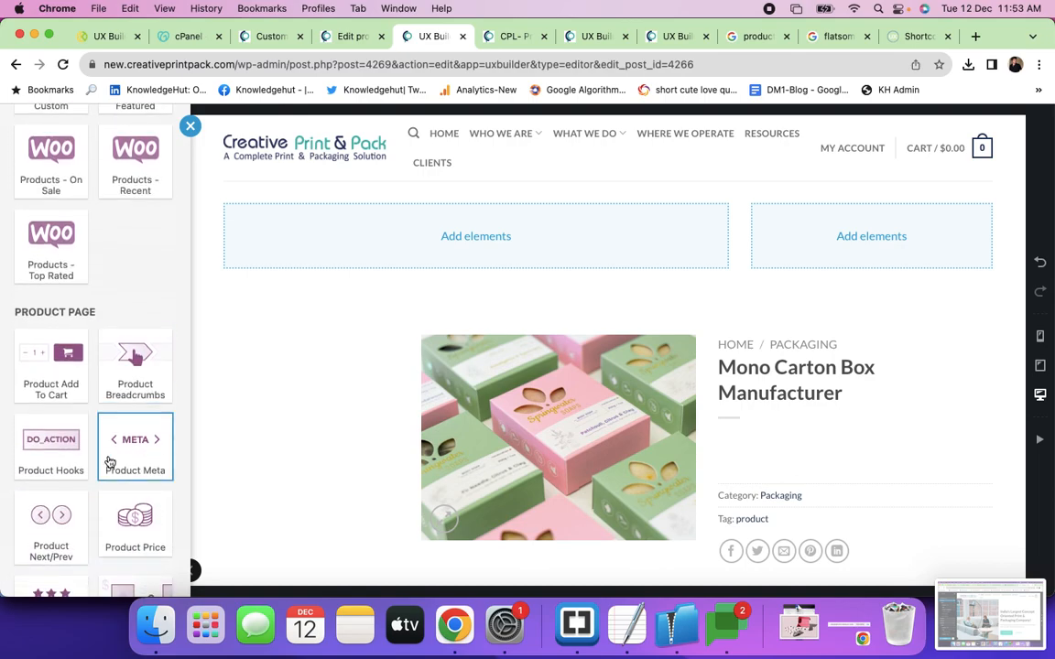
scroll(128, 495, "down", 4)
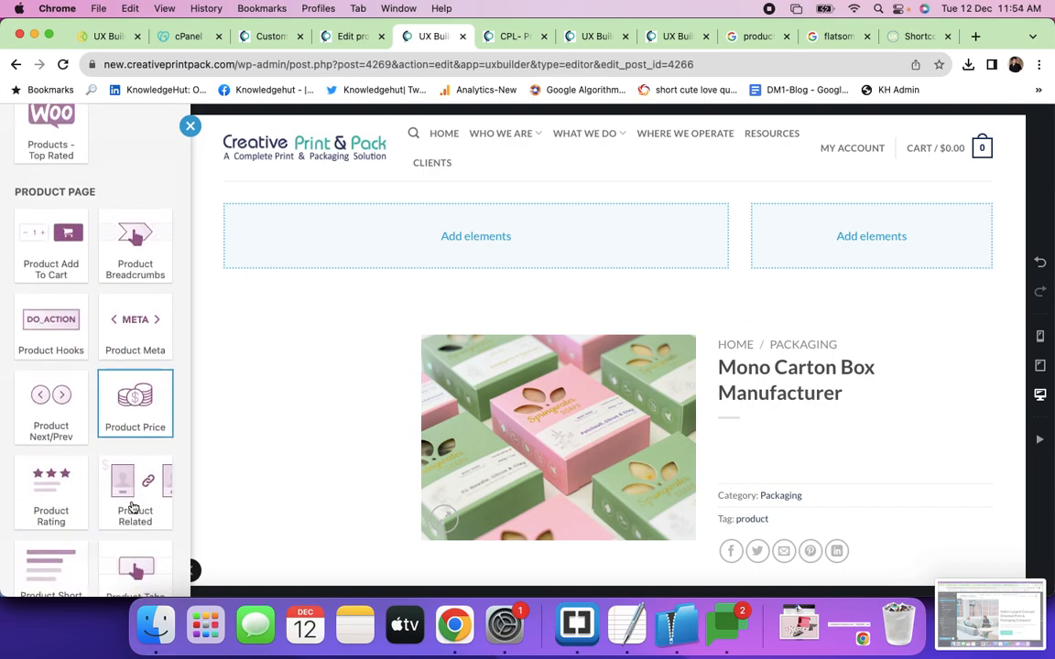
scroll(132, 506, "down", 3)
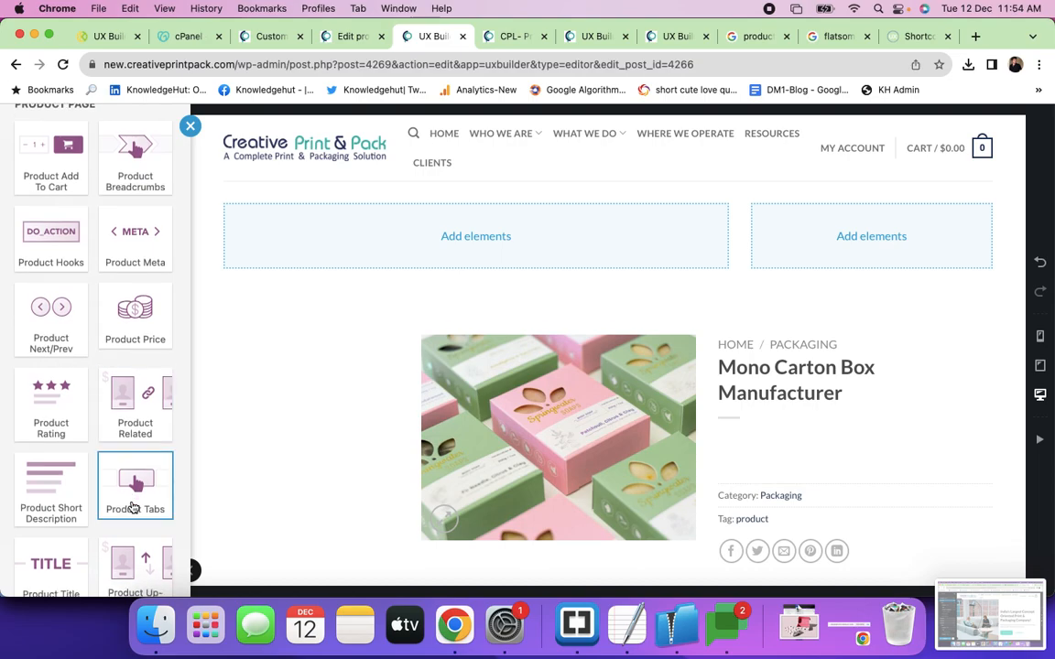
scroll(133, 506, "down", 2)
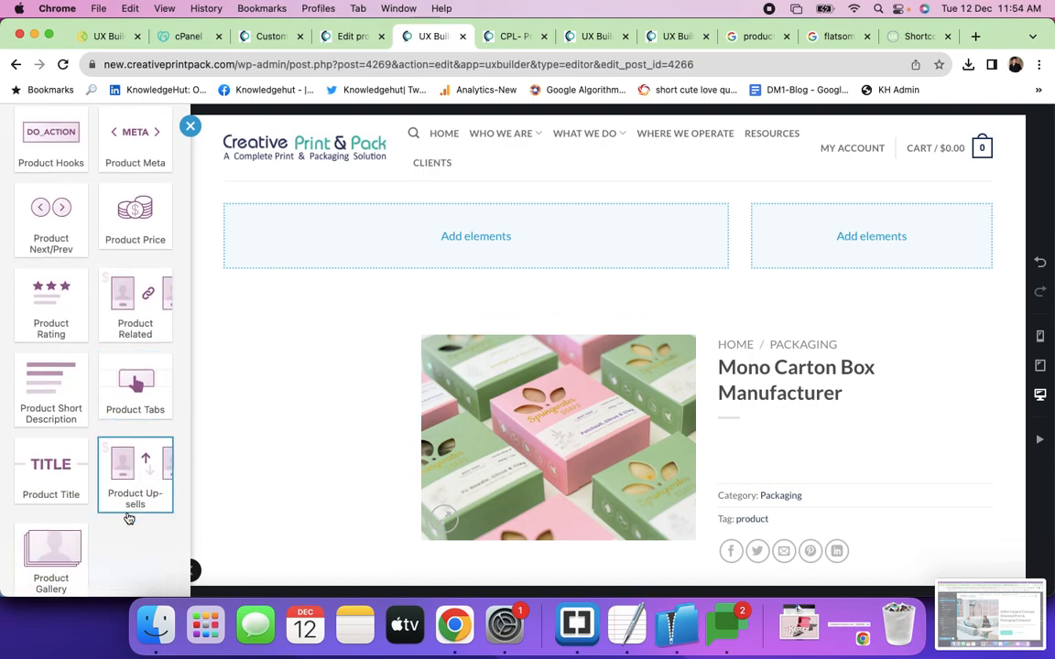
scroll(133, 510, "down", 2)
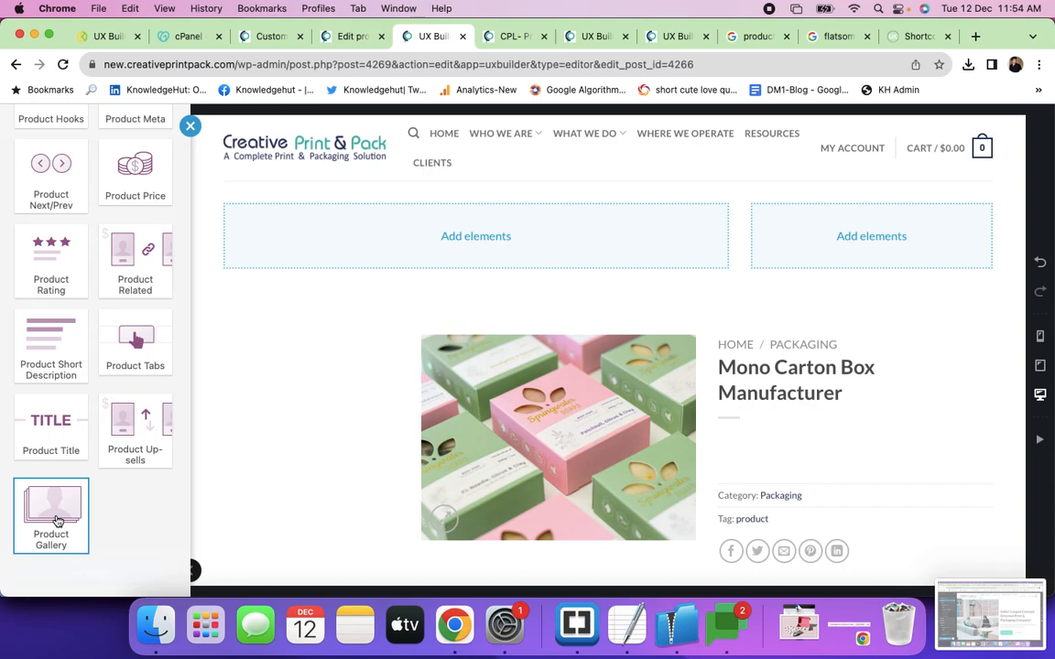
left_click(56, 520)
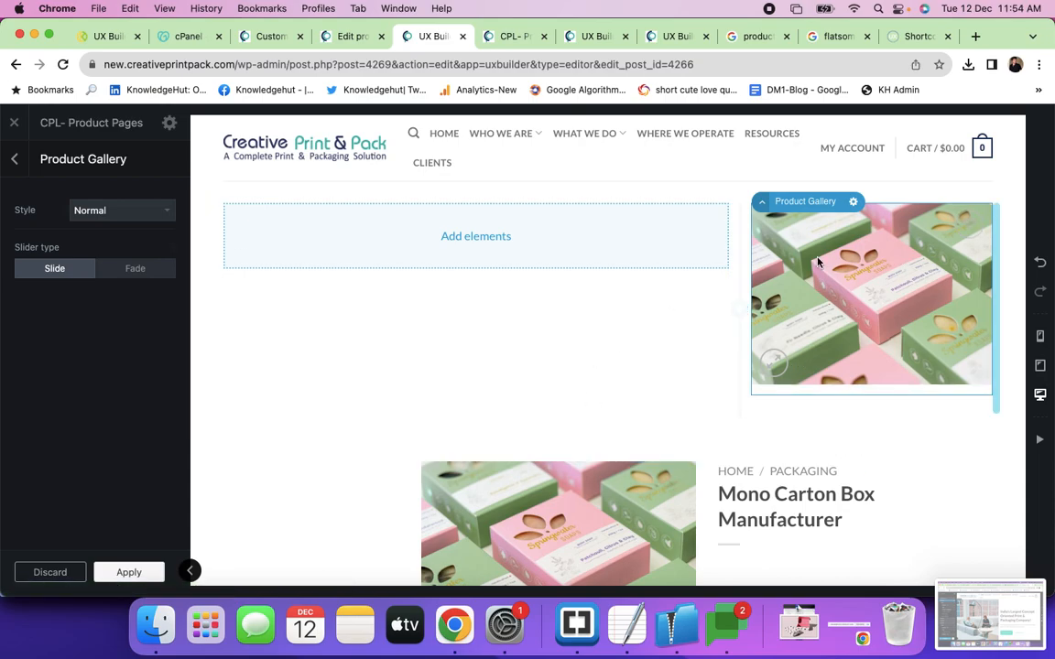
left_click(15, 159)
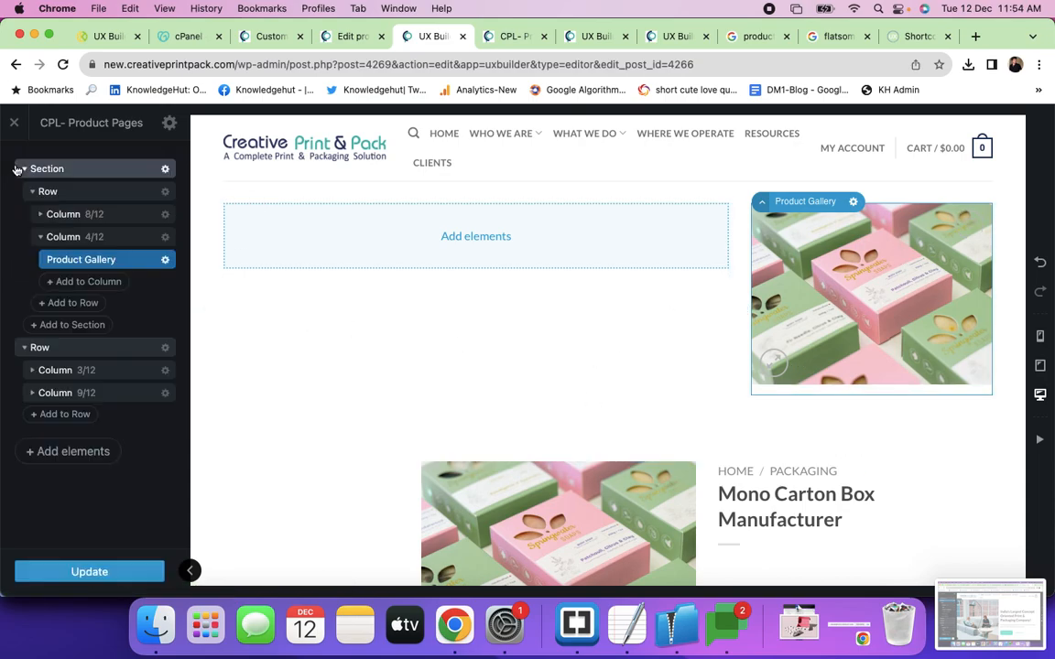
Delete the Product Gallery from the 4/12 column of the Section's Row.
left_click(165, 260)
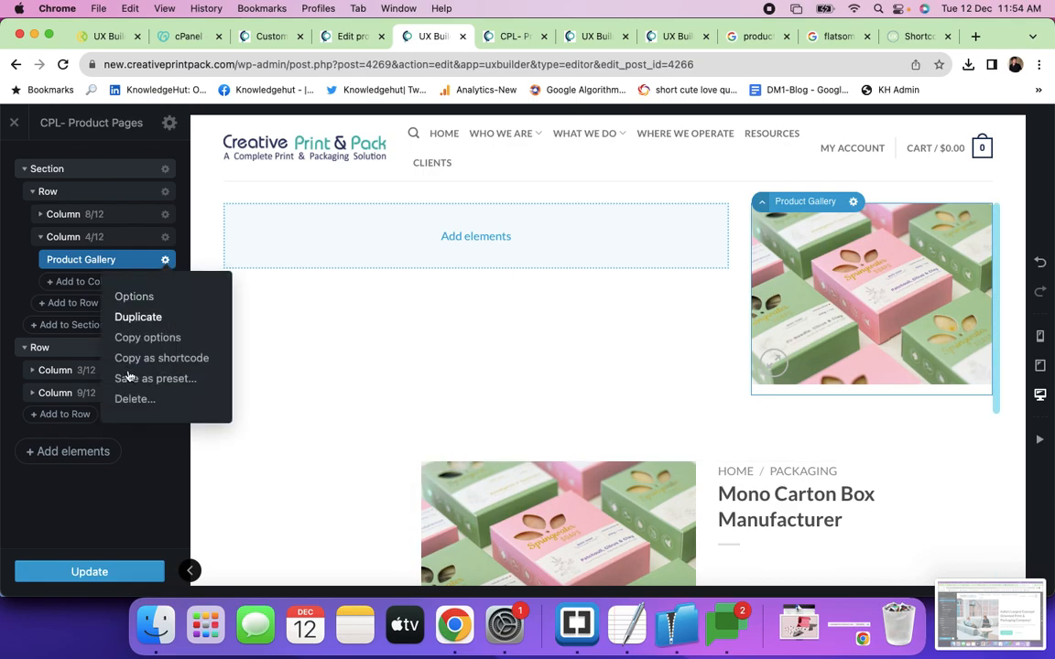
left_click(124, 399)
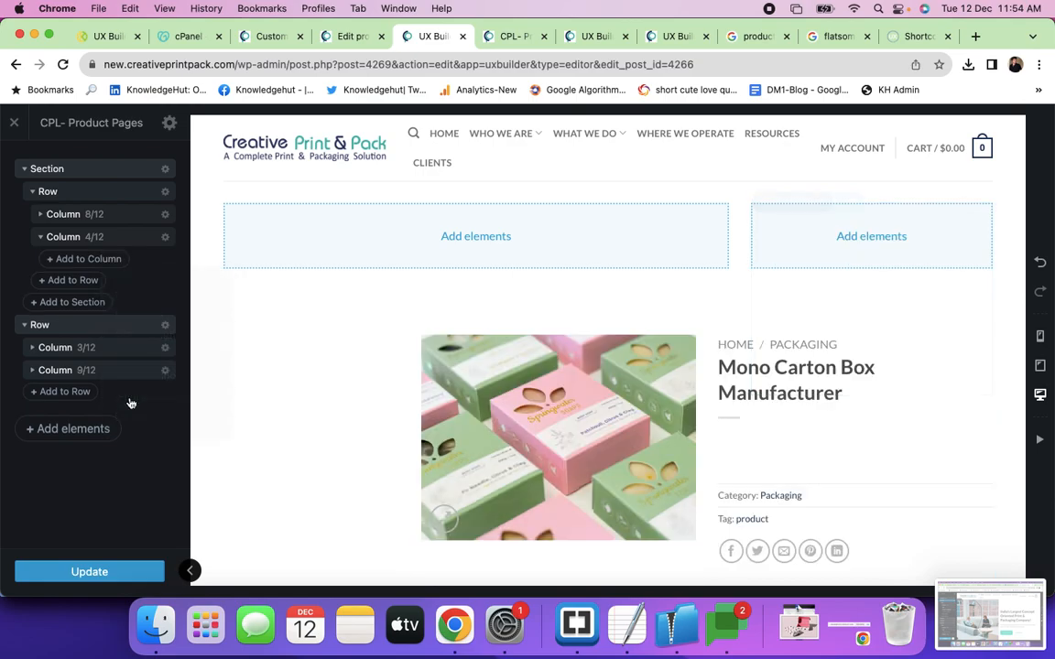
Examine the elements nested in the existing Row's 3/12 and 9/12 columns, including the Product Gallery, Title, Rating and Price.
left_click(33, 372)
left_click(33, 350)
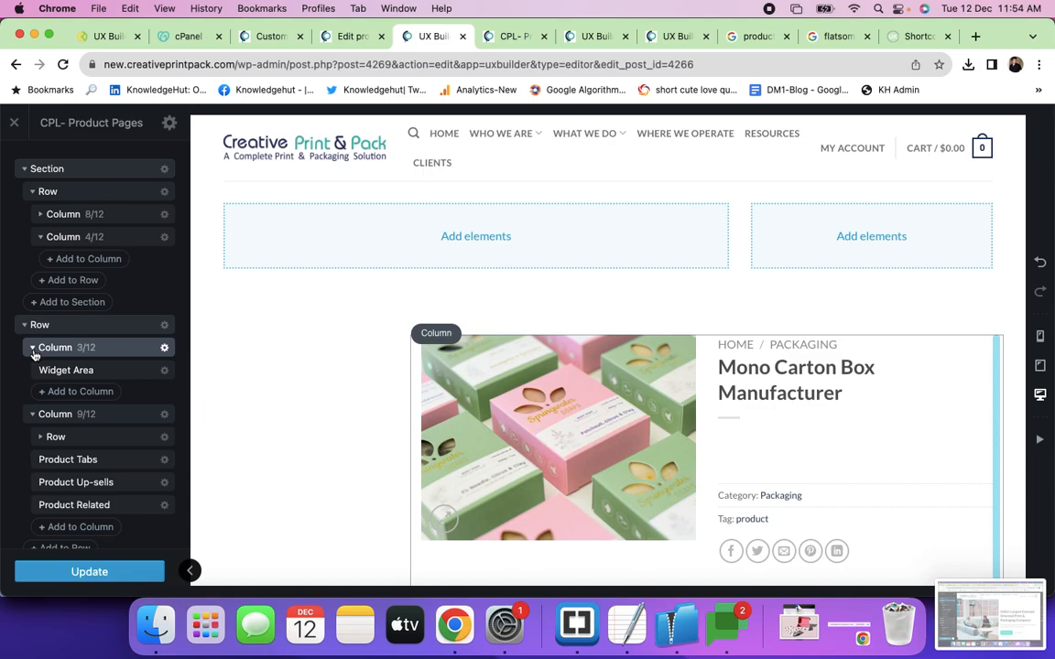
left_click(33, 417)
left_click(33, 417)
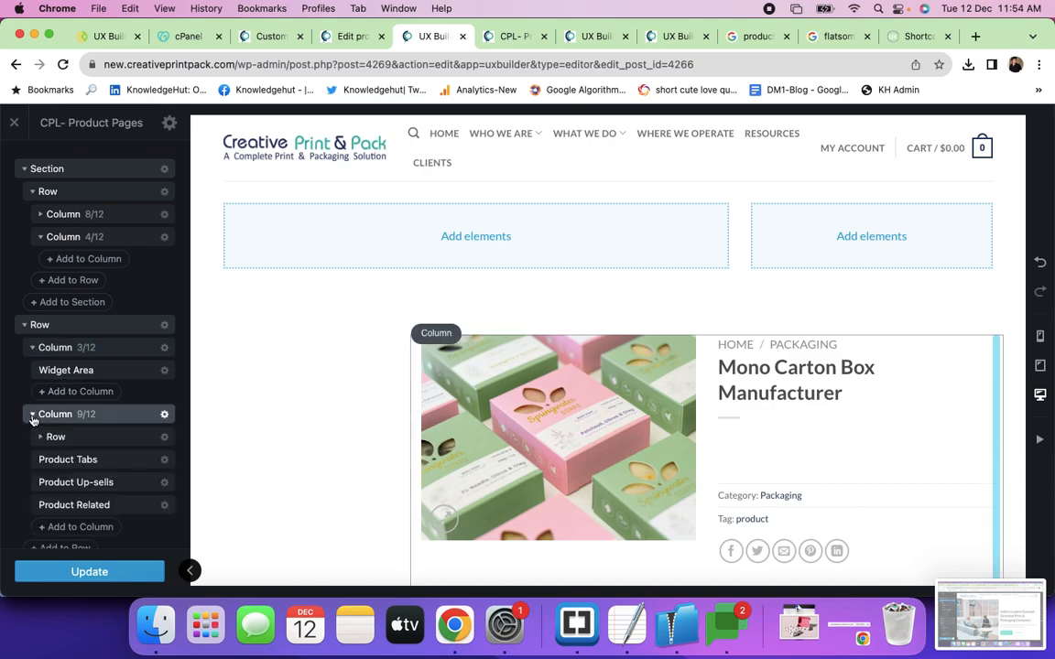
left_click(57, 439)
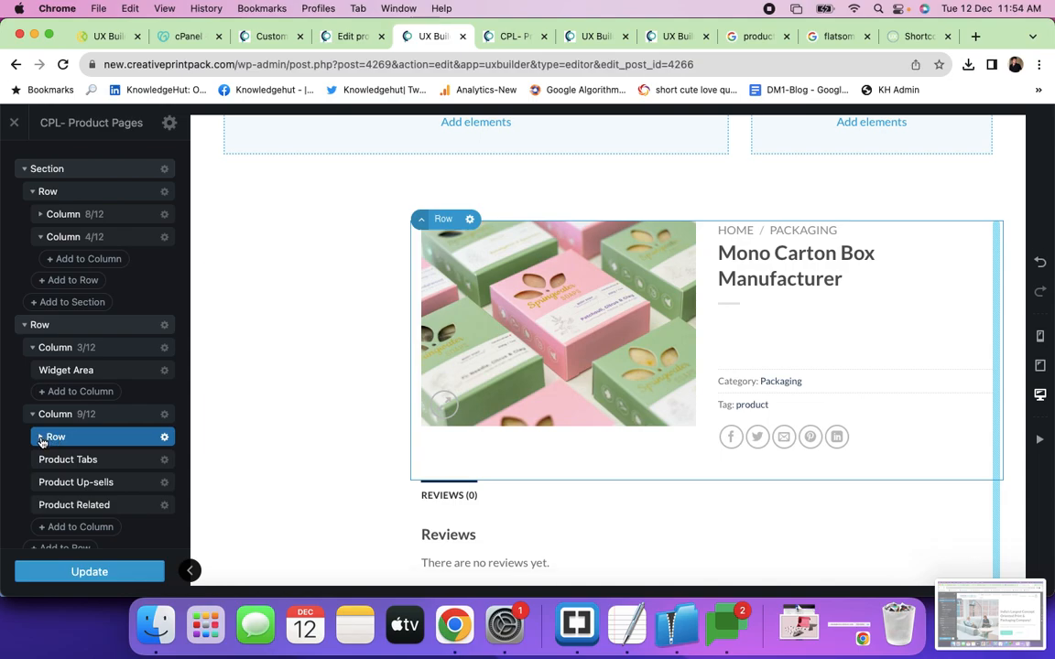
left_click(40, 438)
scroll(80, 463, "down", 2)
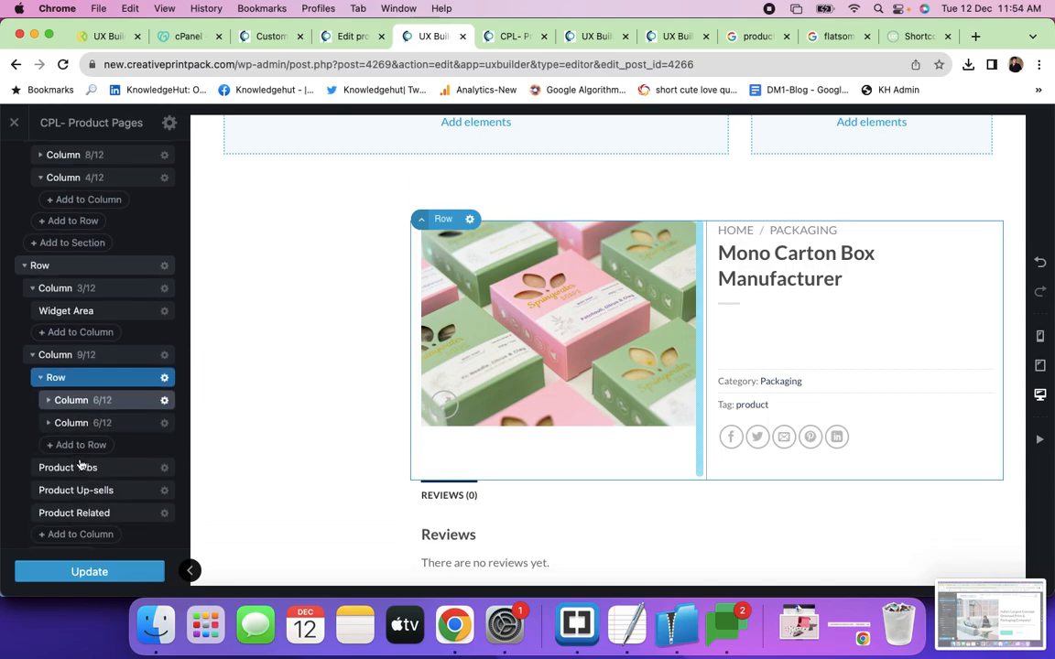
left_click(46, 401)
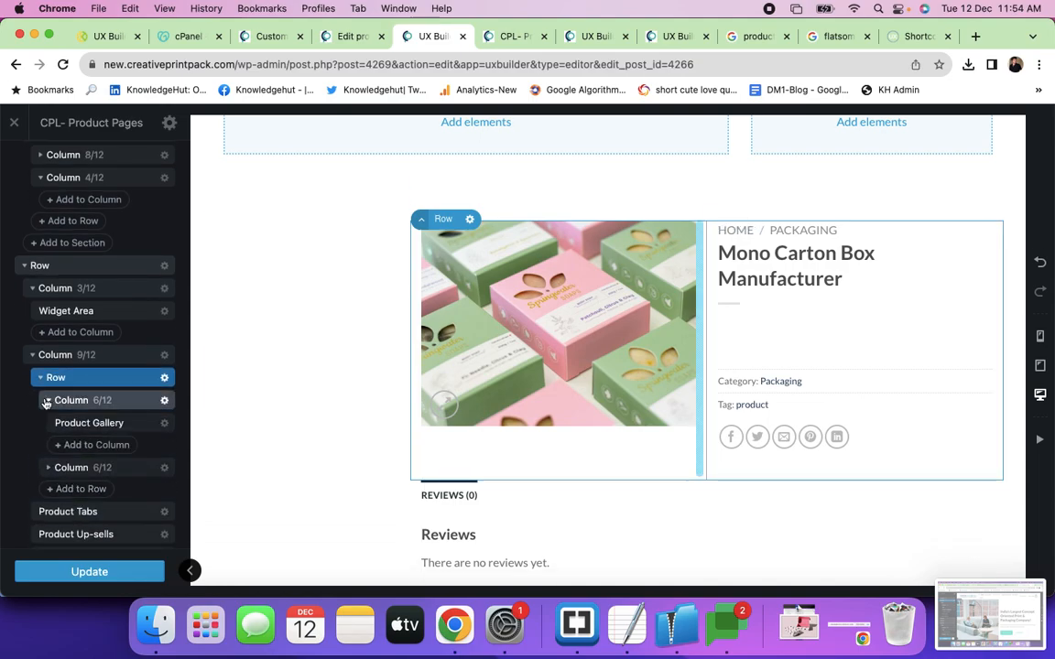
left_click(68, 424)
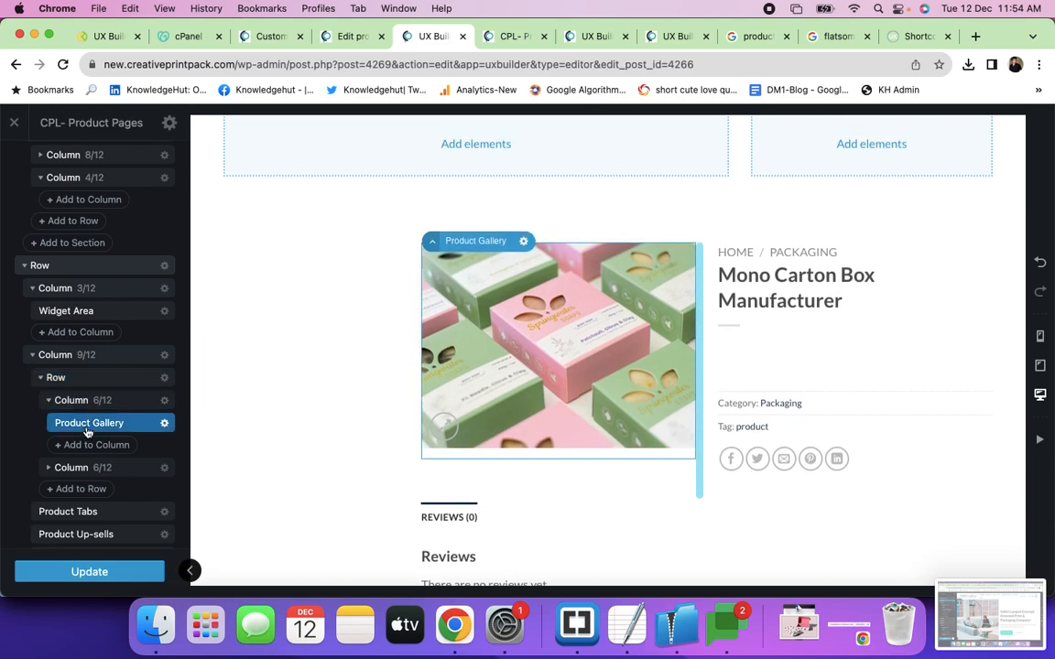
left_click(49, 468)
scroll(87, 494, "down", 2)
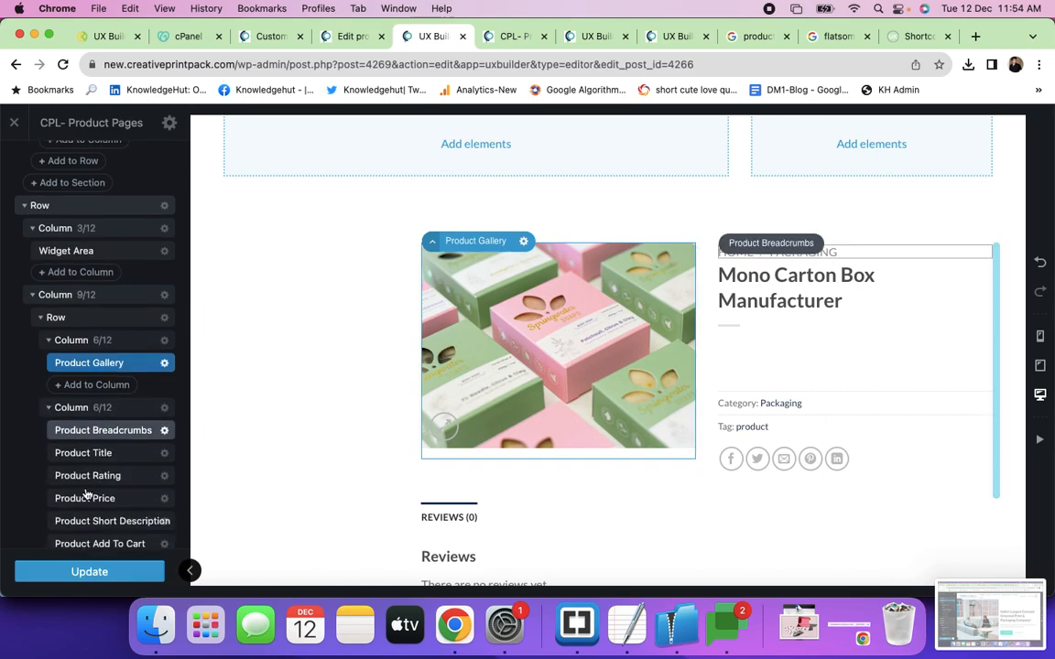
left_click(83, 452)
left_click(85, 479)
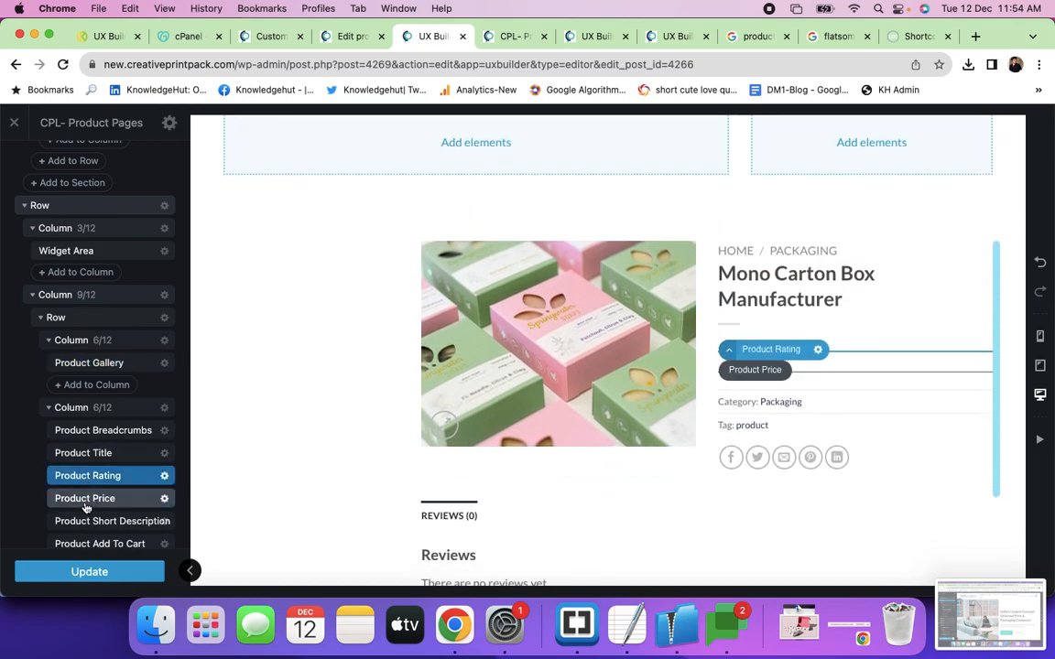
left_click(85, 503)
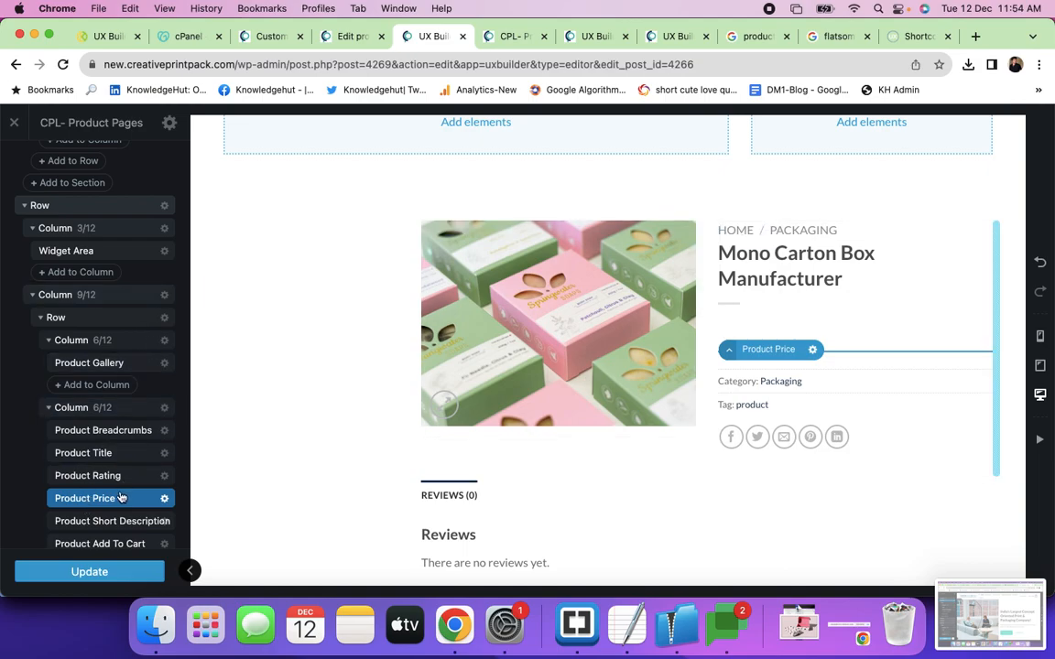
scroll(113, 396, "up", 3)
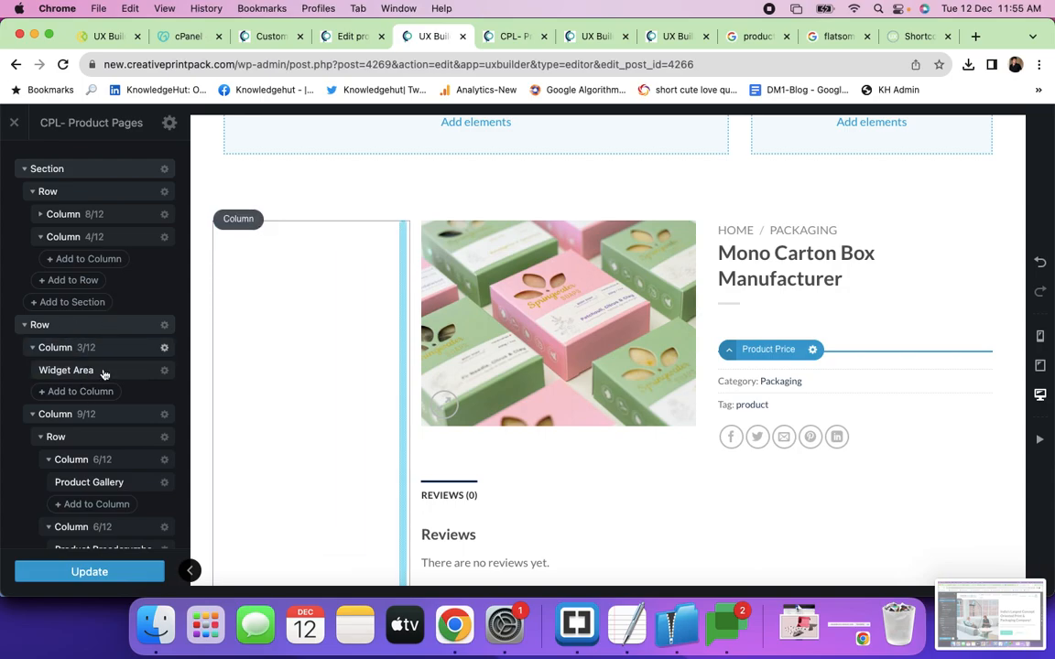
scroll(459, 249, "up", 2)
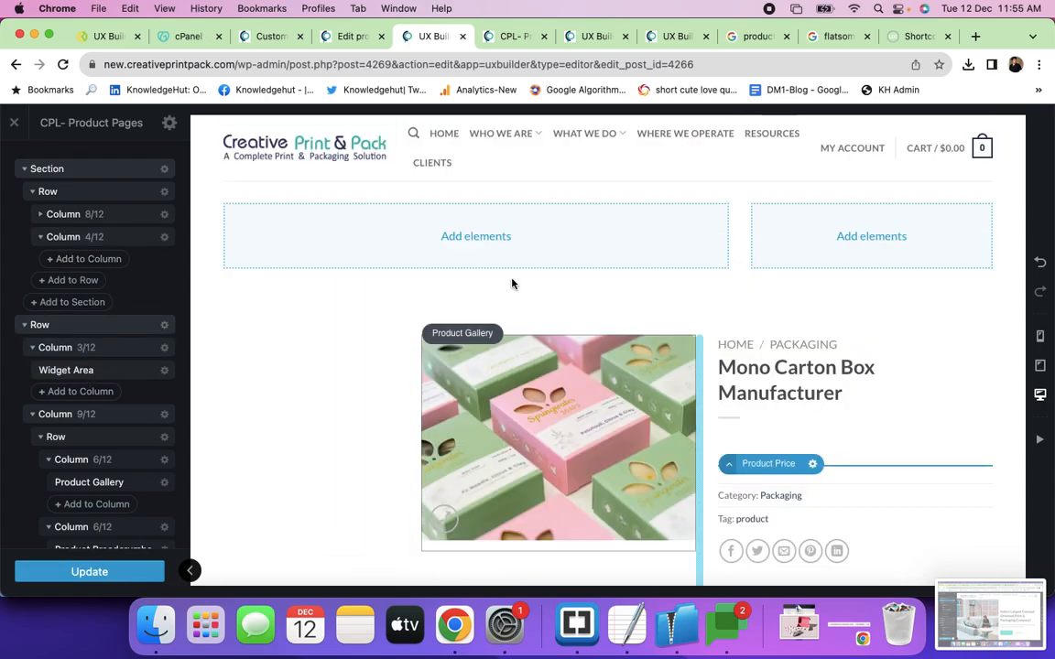
Search the elements for "product" and add a Product Title to the 8/12 column of the new Section's Row.
left_click(476, 237)
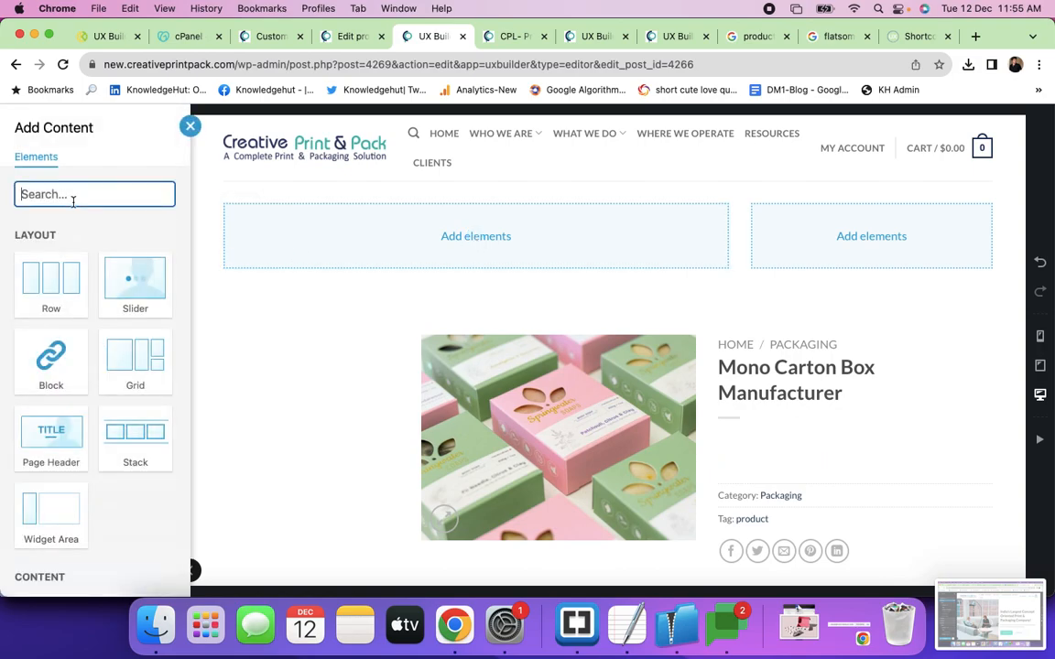
type("product")
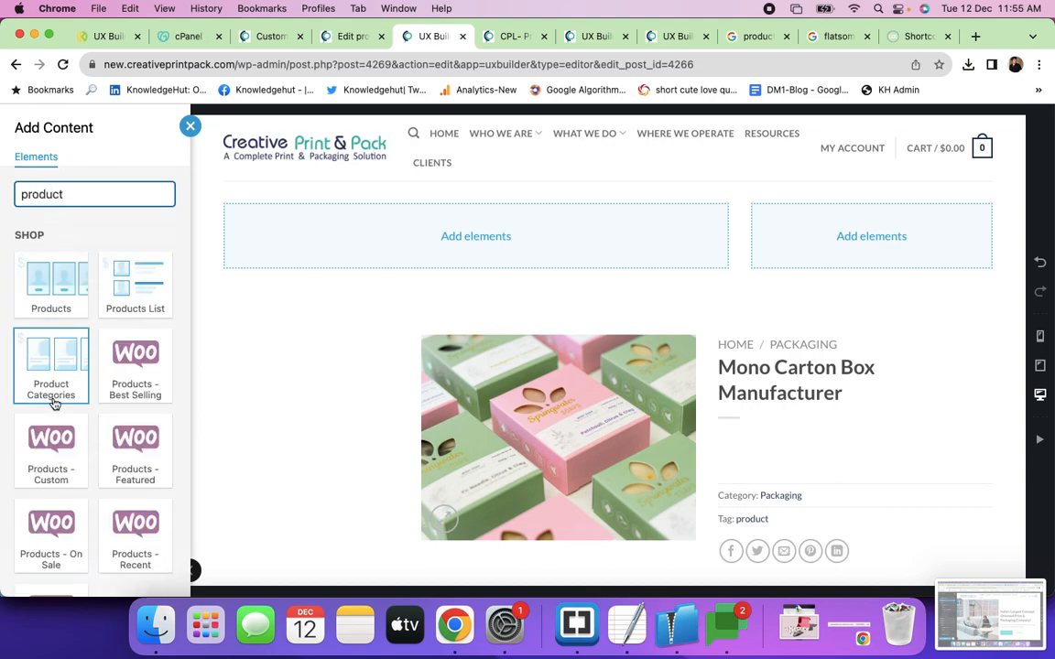
scroll(53, 357, "down", 5)
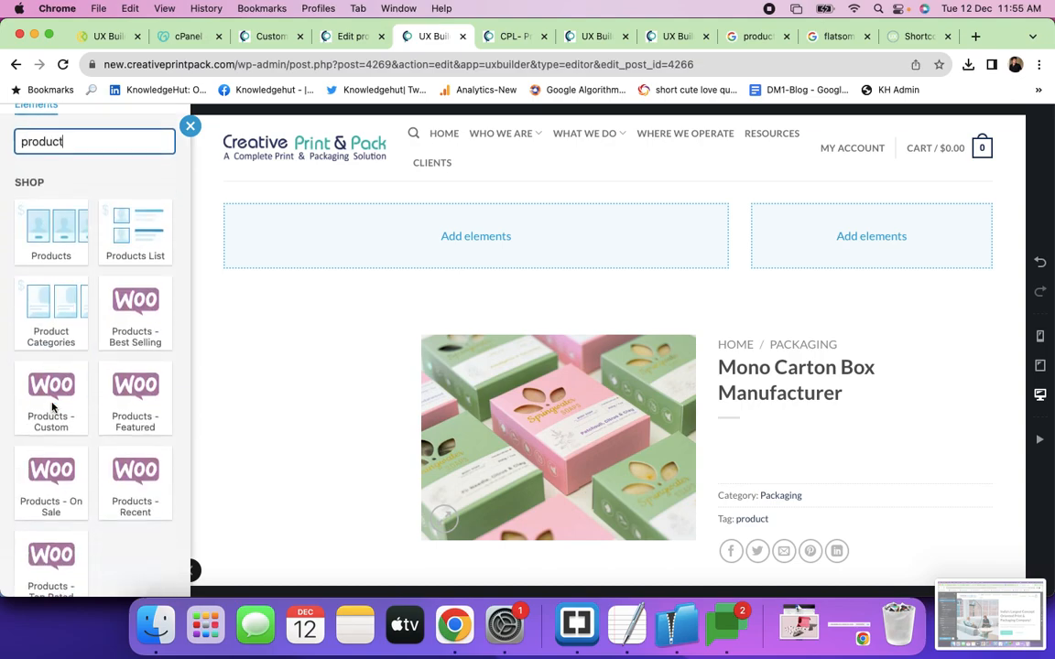
scroll(53, 409, "down", 3)
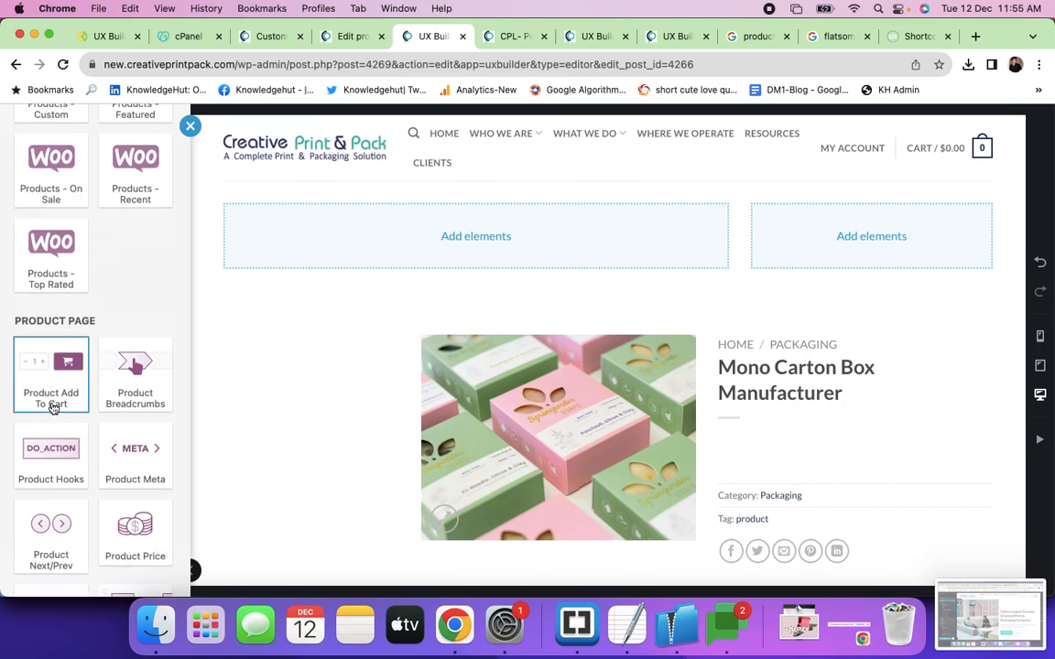
scroll(91, 473, "down", 6)
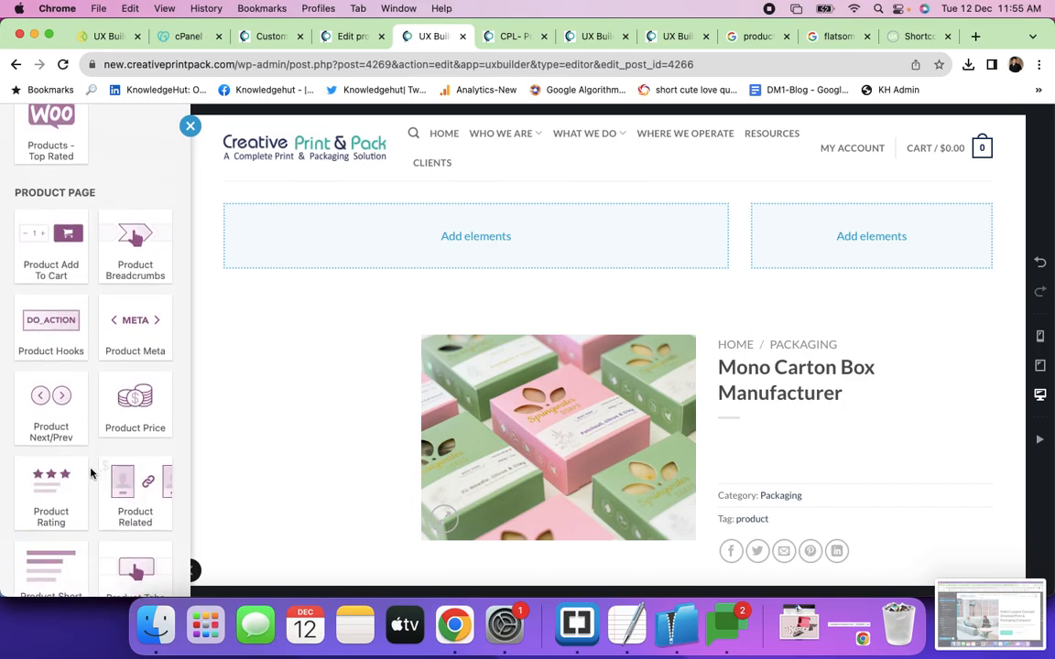
scroll(91, 472, "down", 3)
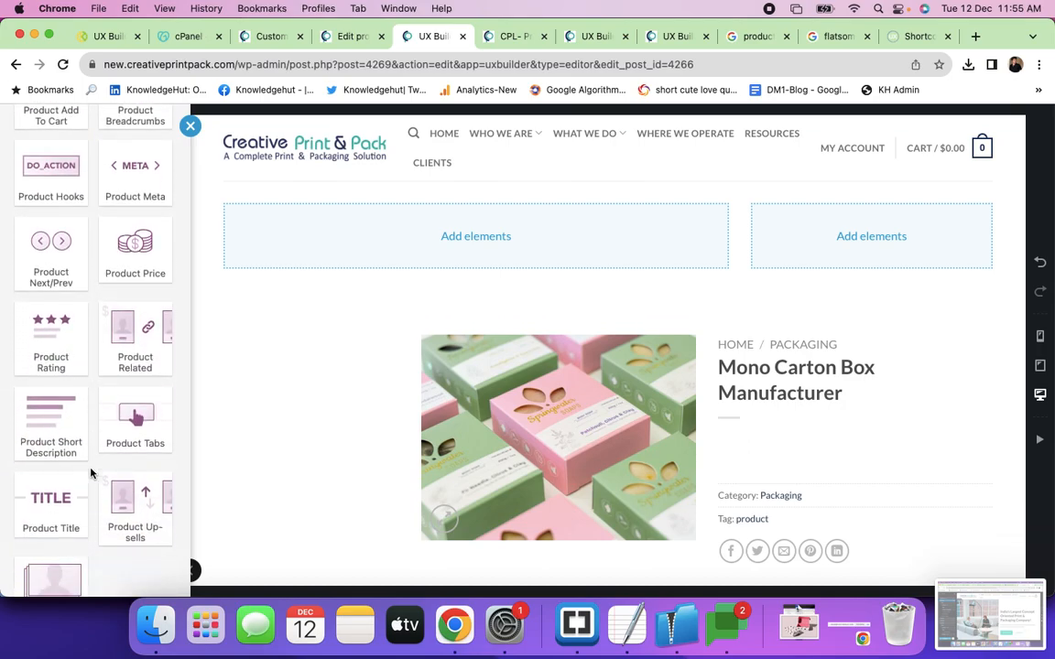
left_click(53, 465)
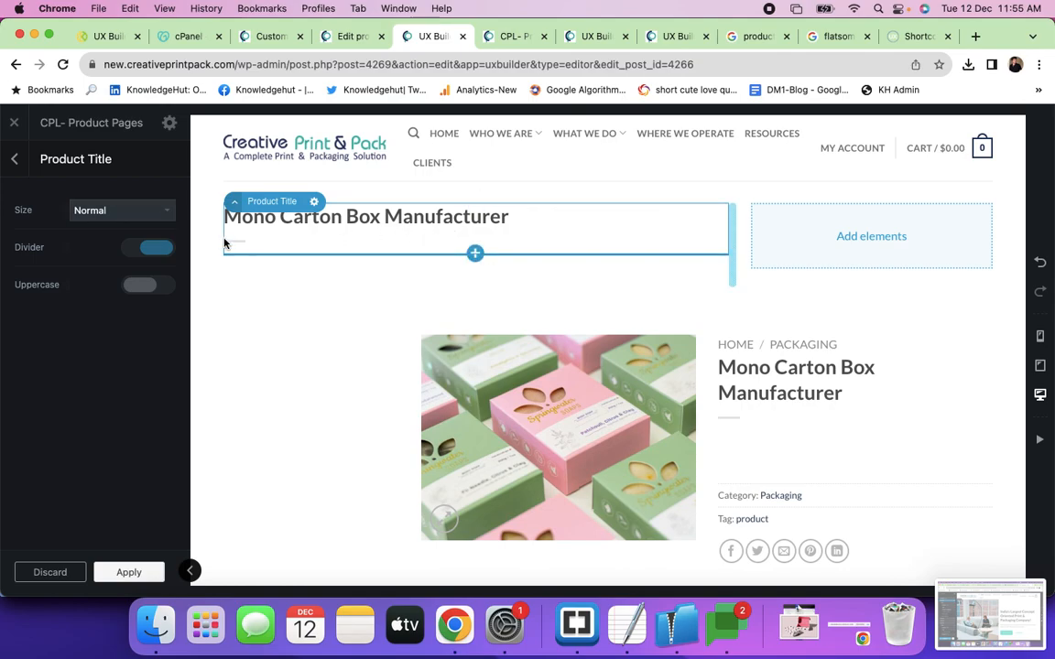
Set the new Product Title's size to Large, trying X-Large and the Uppercase option along the way, and return to the element structure.
left_click(128, 210)
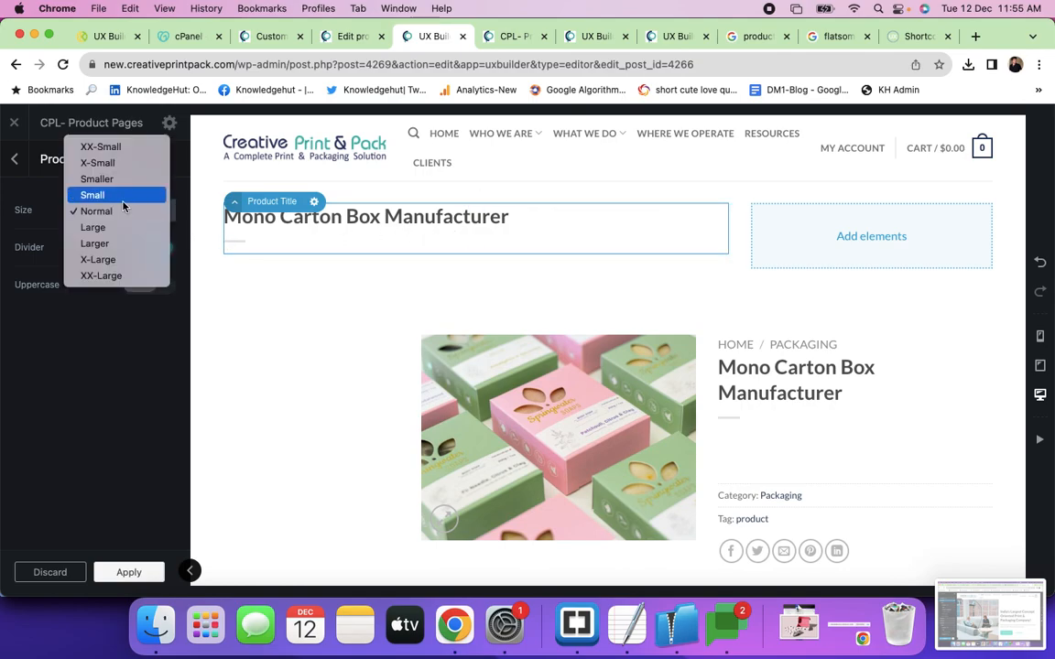
left_click(111, 261)
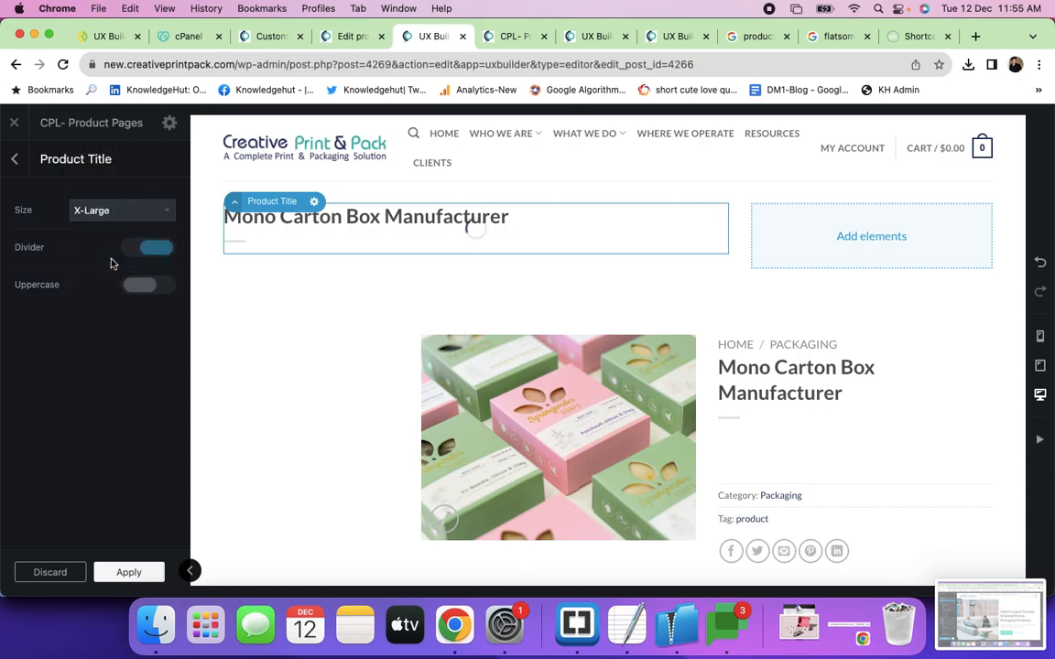
left_click(156, 207)
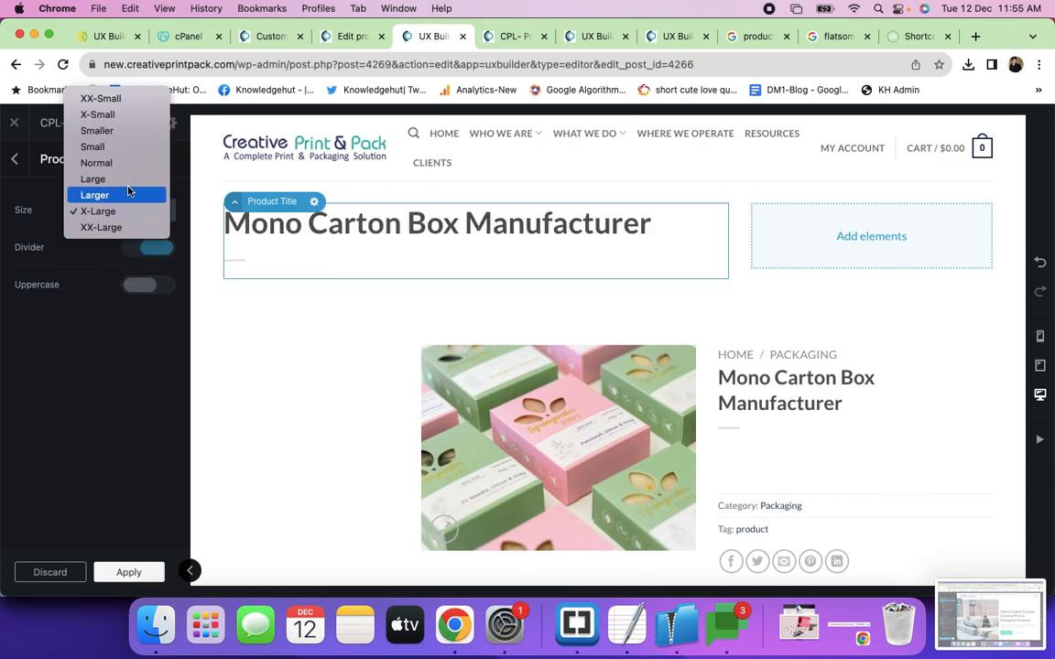
left_click(121, 180)
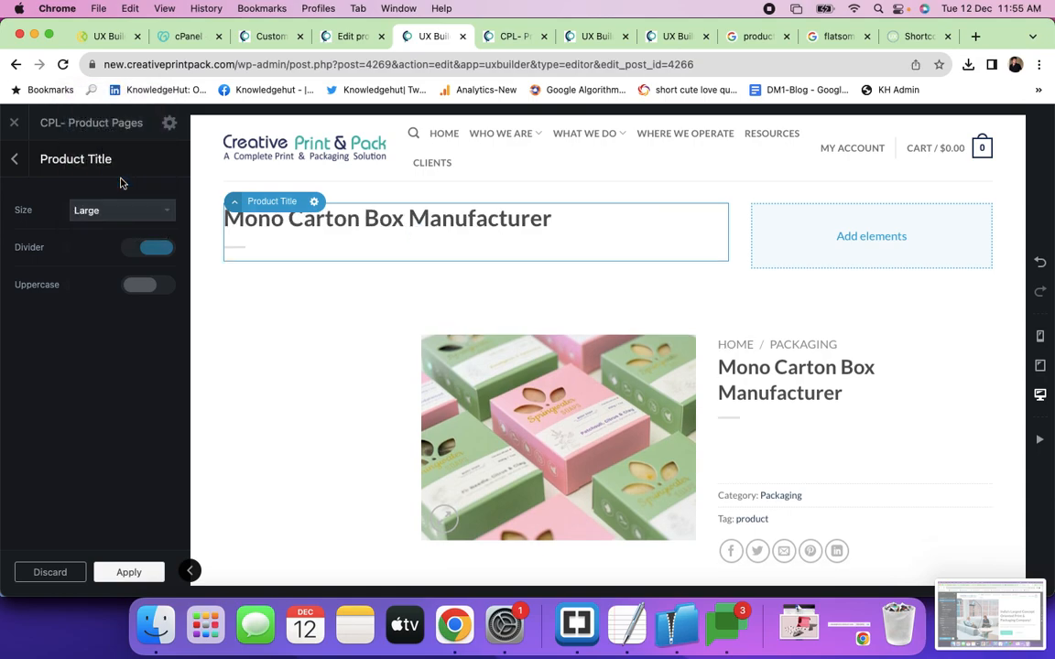
left_click(164, 291)
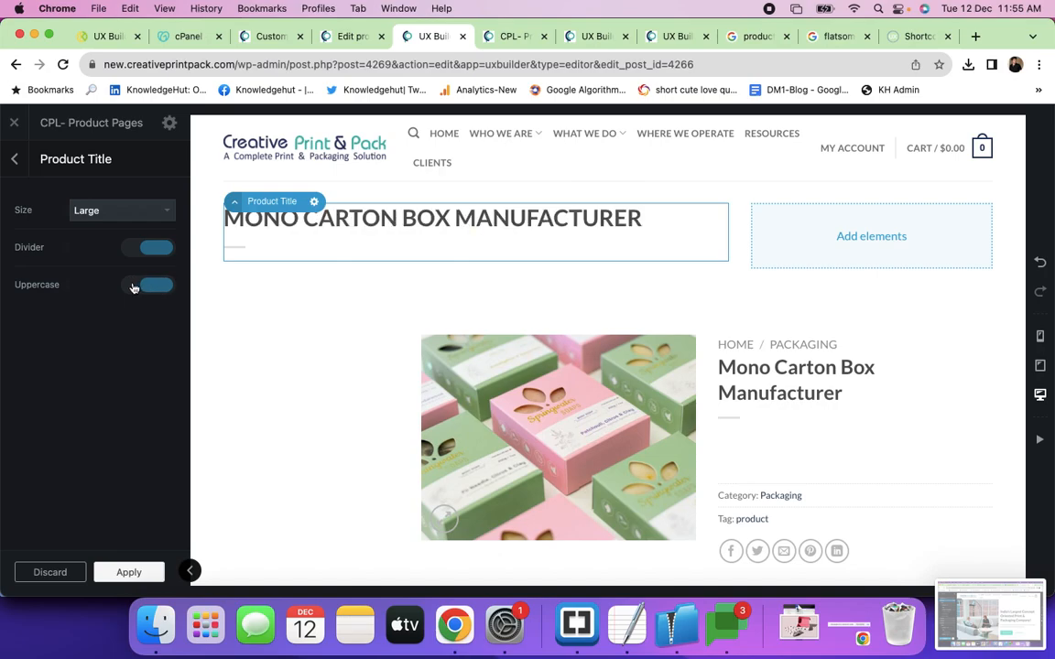
left_click(133, 289)
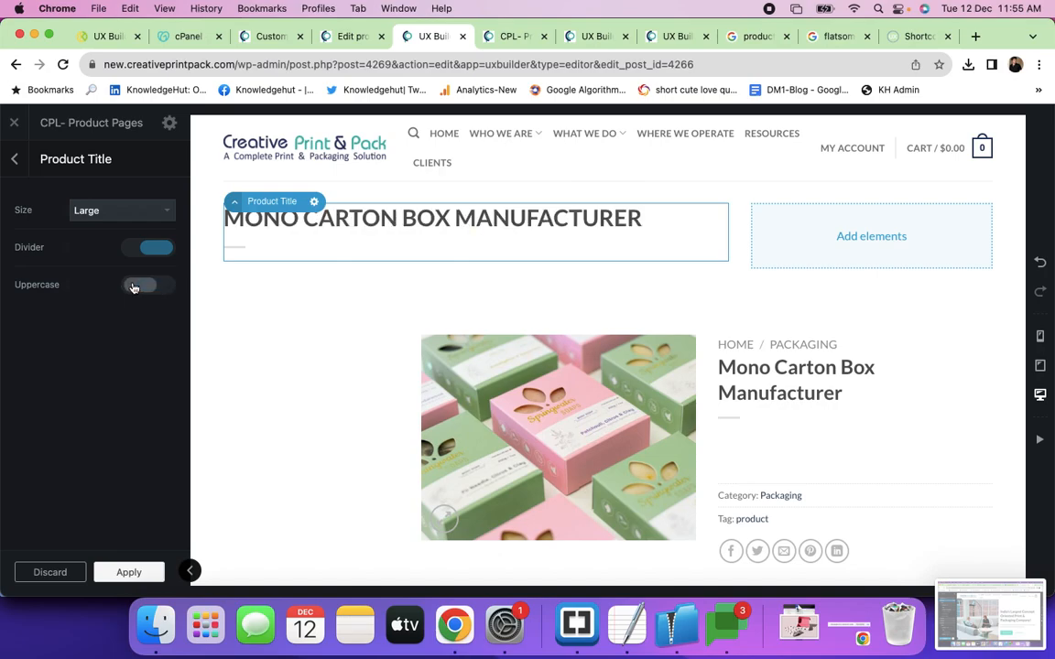
left_click(17, 161)
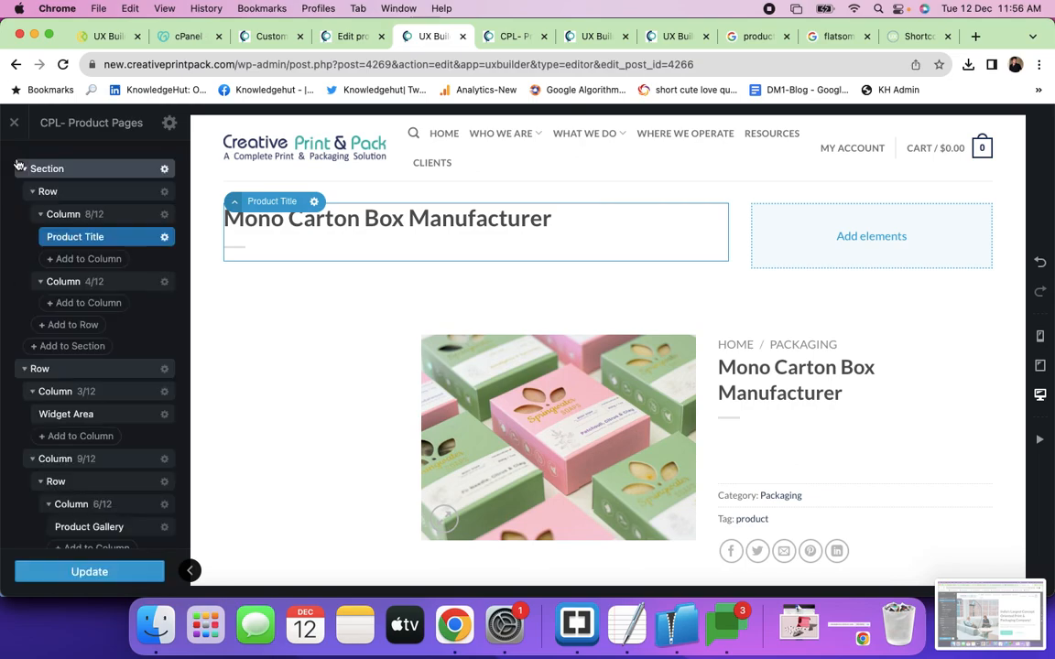
Search the elements for "bread", add Product Breadcrumbs to the Section's 8/12 column and move them above the Product Title.
left_click(69, 263)
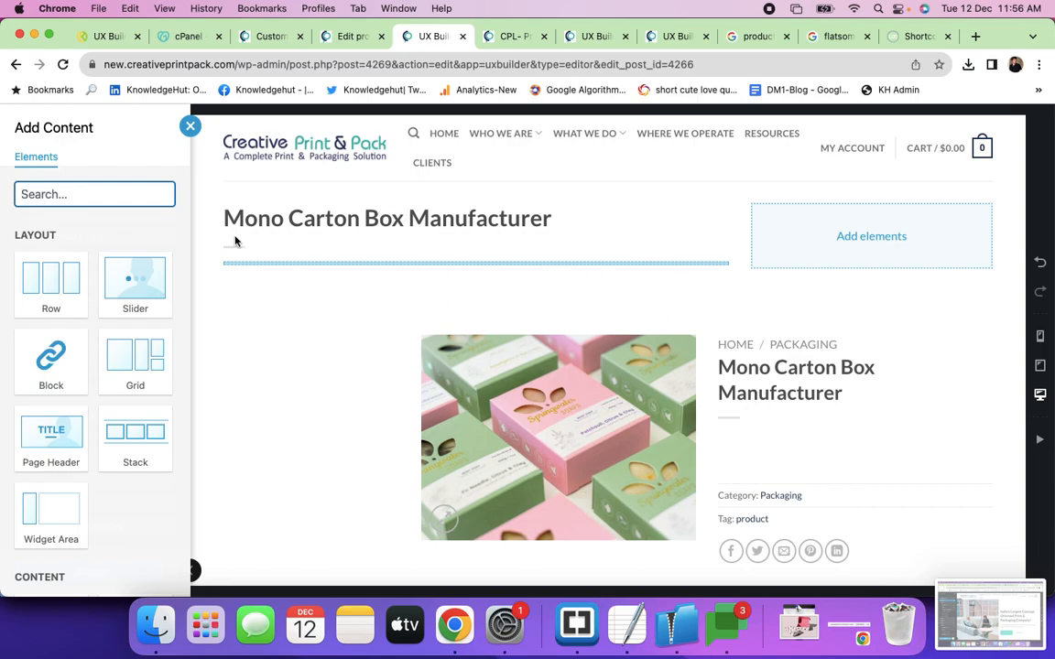
type("bread")
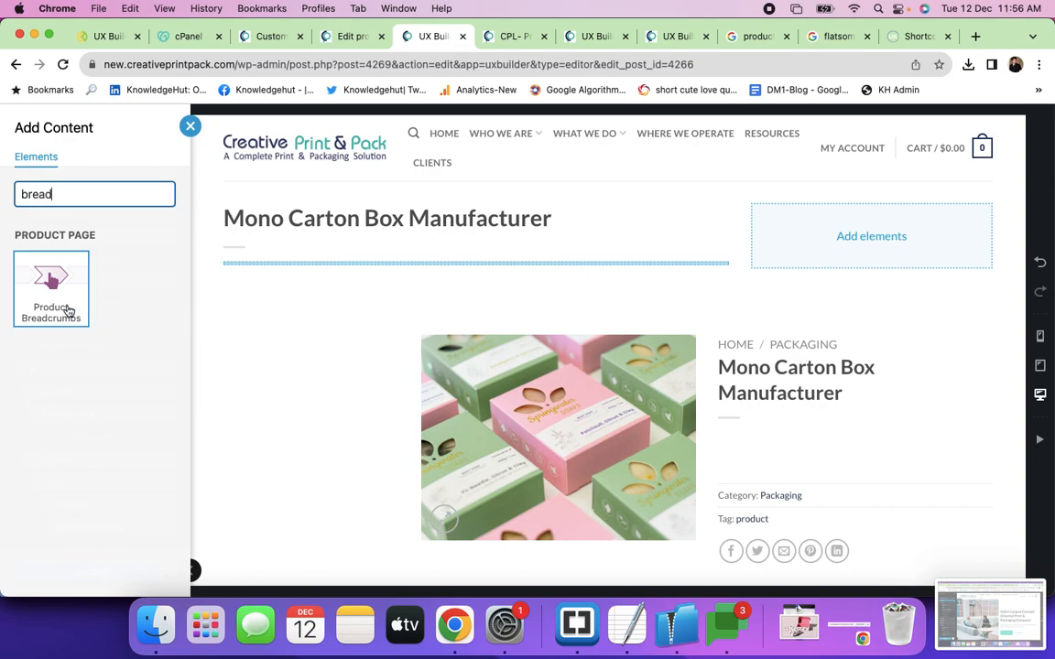
left_click(68, 311)
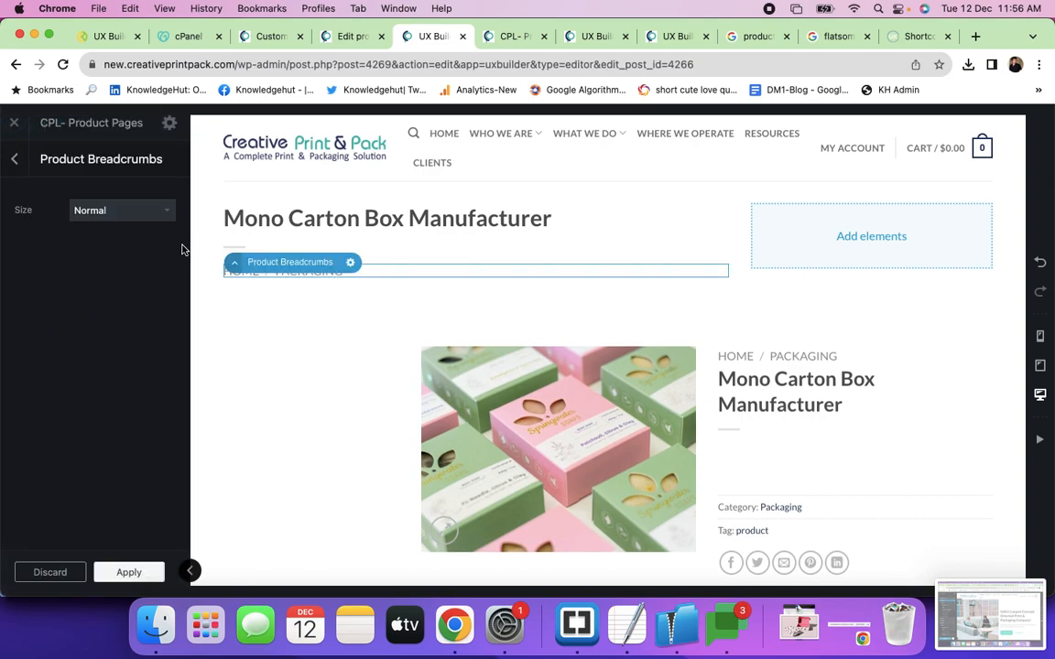
left_click(98, 211)
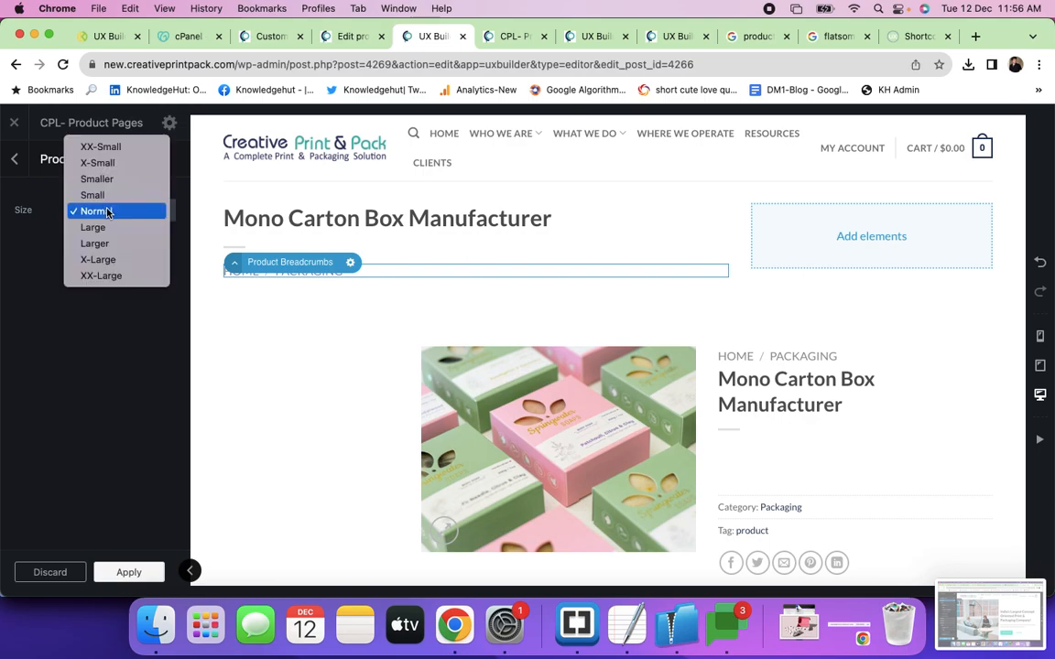
left_click(12, 275)
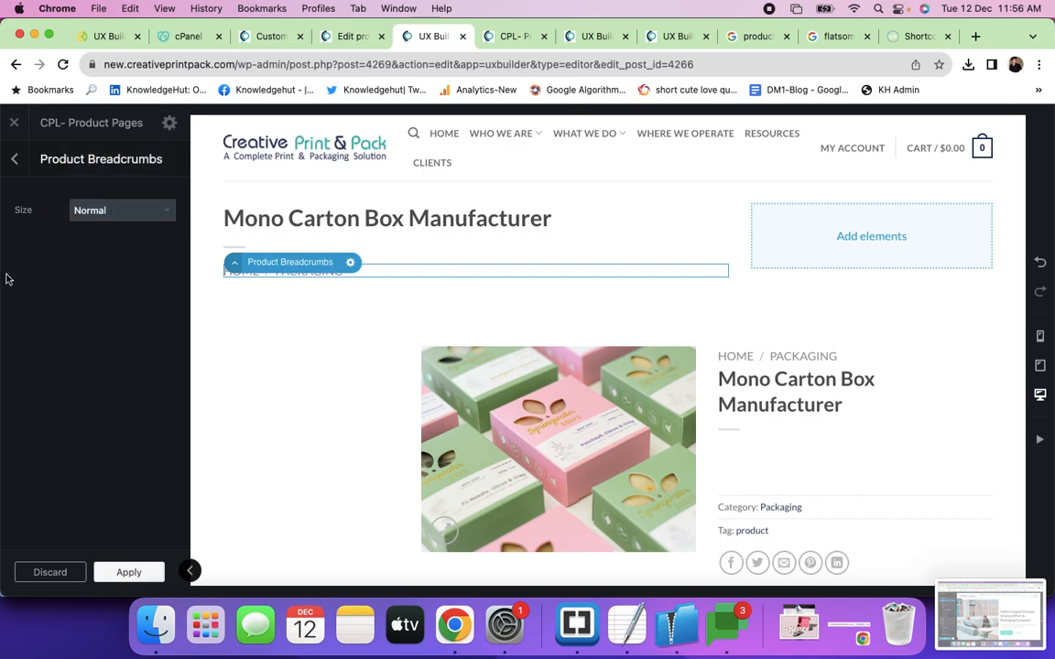
left_click(15, 162)
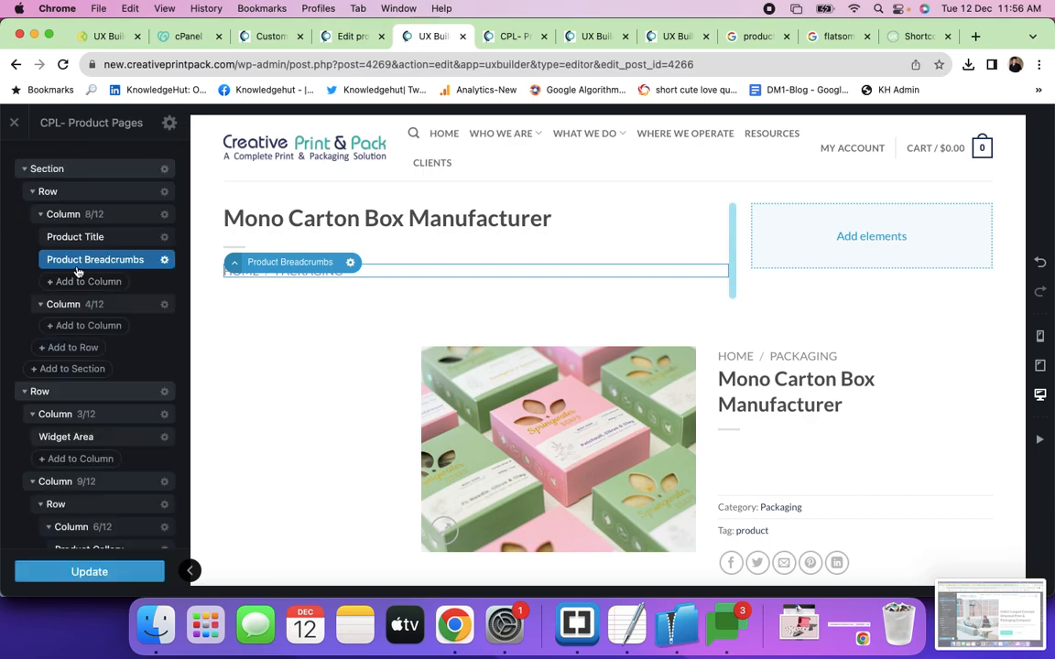
left_click_drag(78, 266, 74, 224)
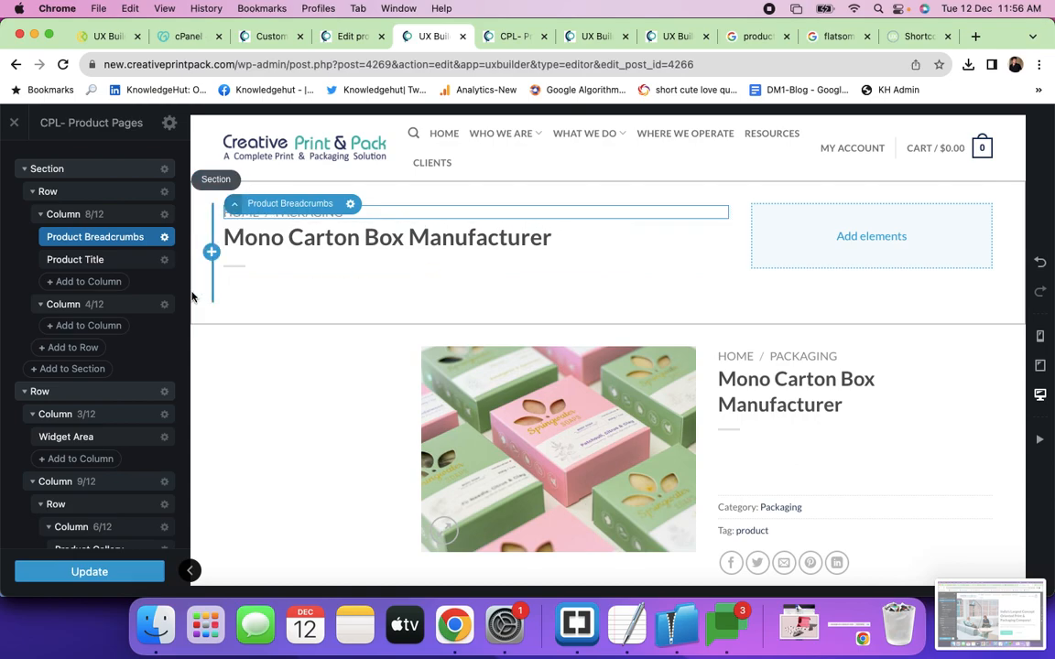
Search the elements for "rat" and add a Product Rating below the Product Title in the Section's 8/12 column.
left_click(70, 283)
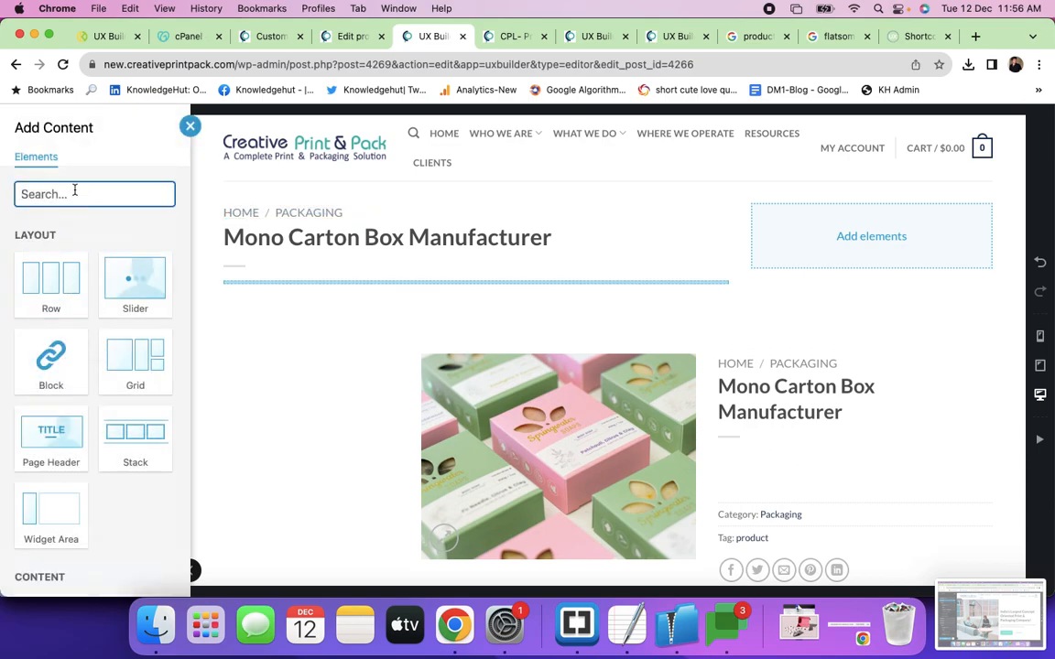
type("rat")
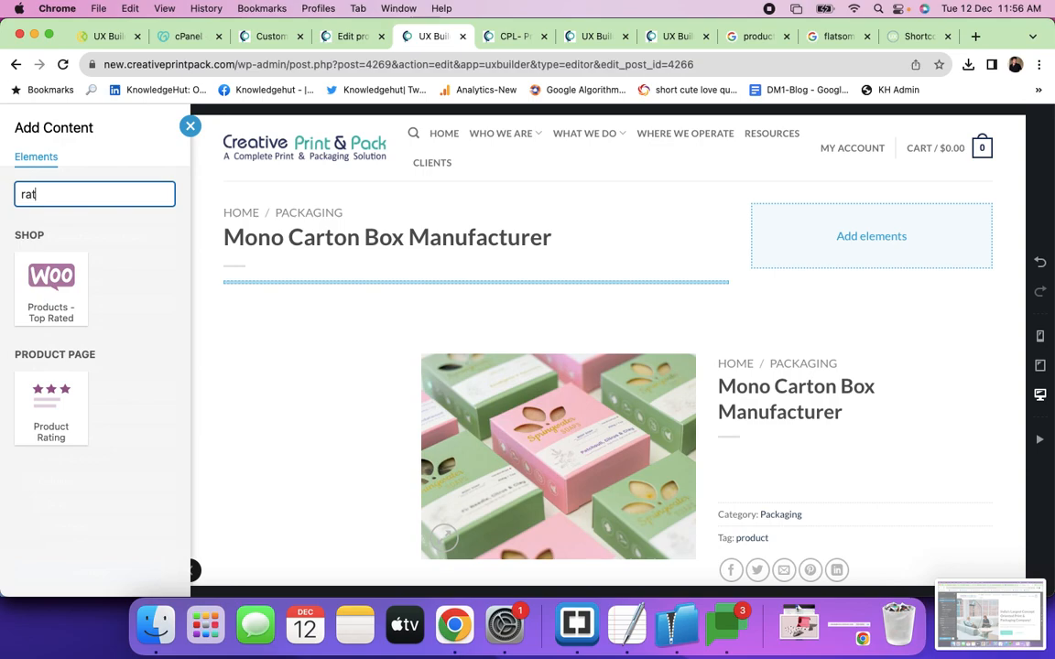
left_click(51, 403)
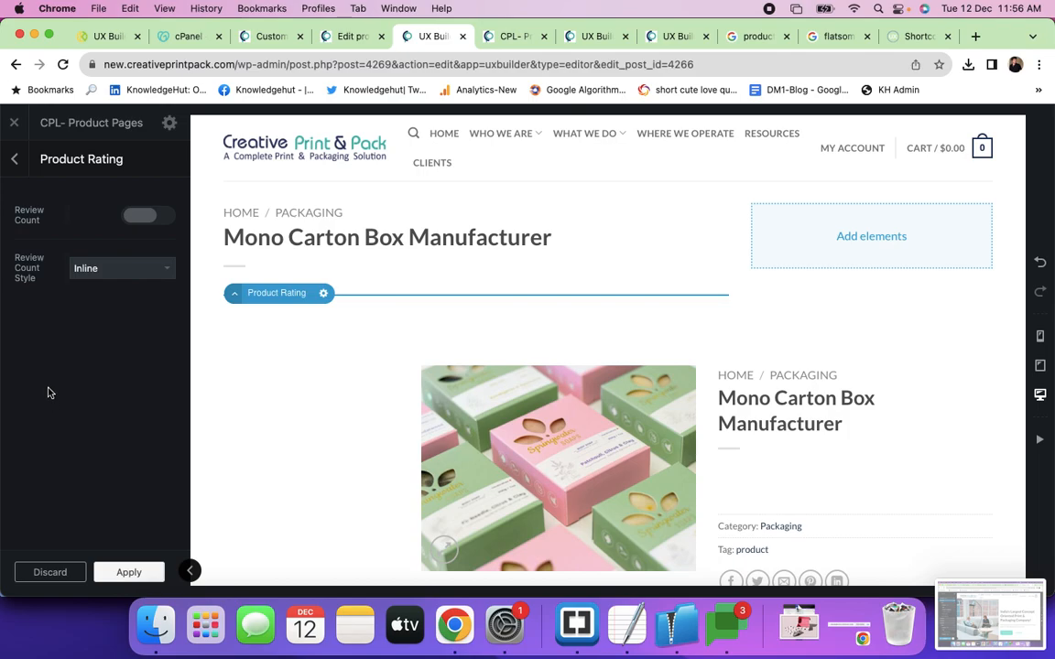
Check the Product Rating's review count styles, keep Inline, turn on Review Count, apply it and update the block.
left_click(165, 268)
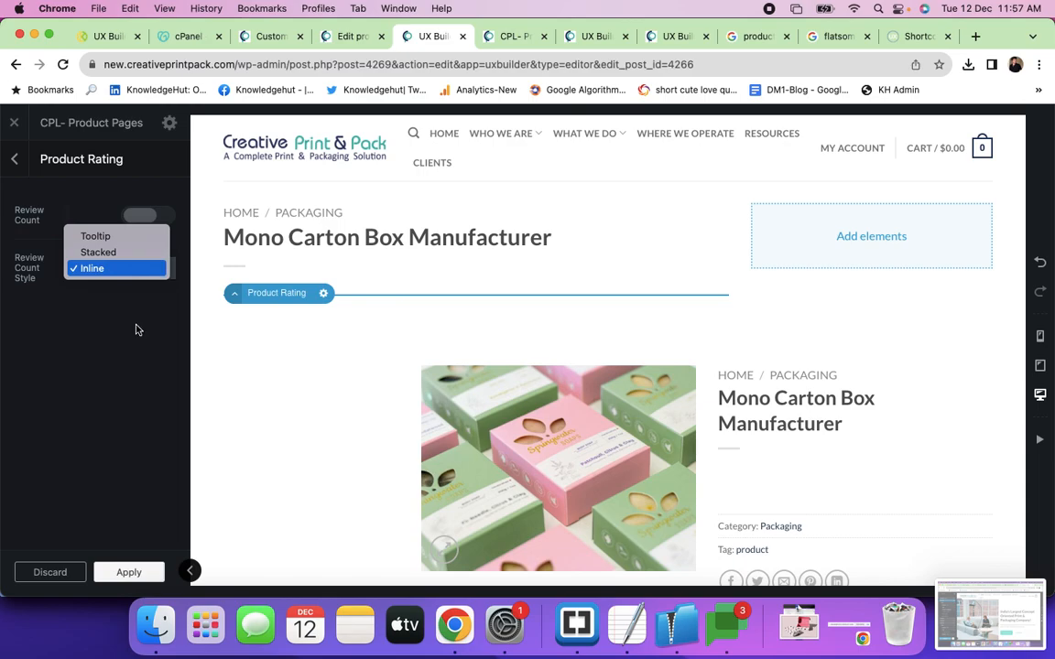
left_click(13, 156)
left_click(14, 156)
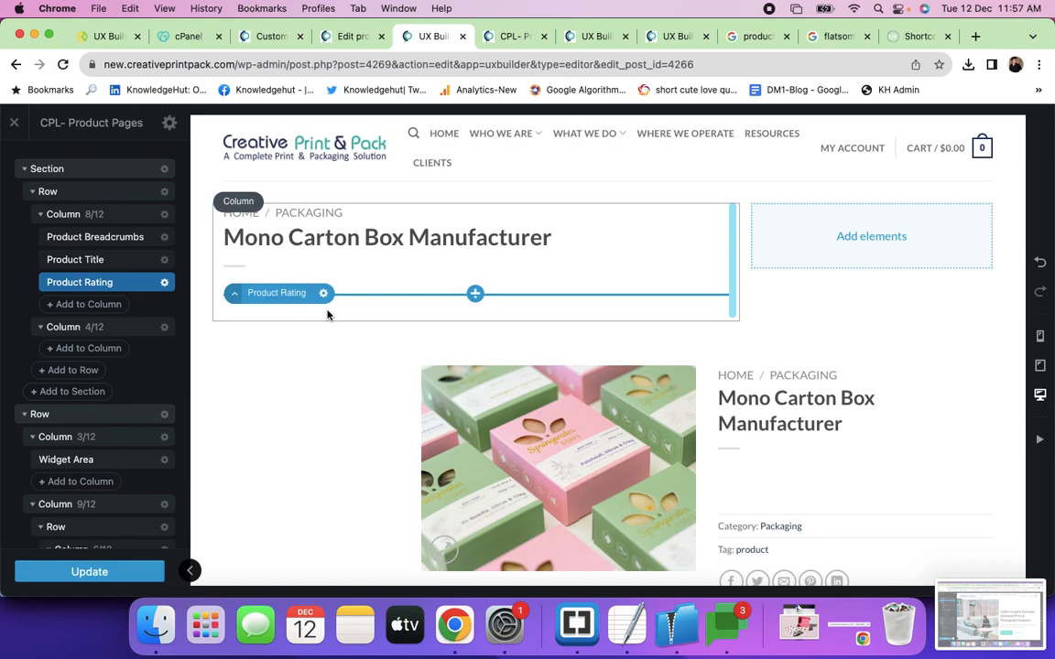
mouse_move(239, 289)
left_click(103, 284)
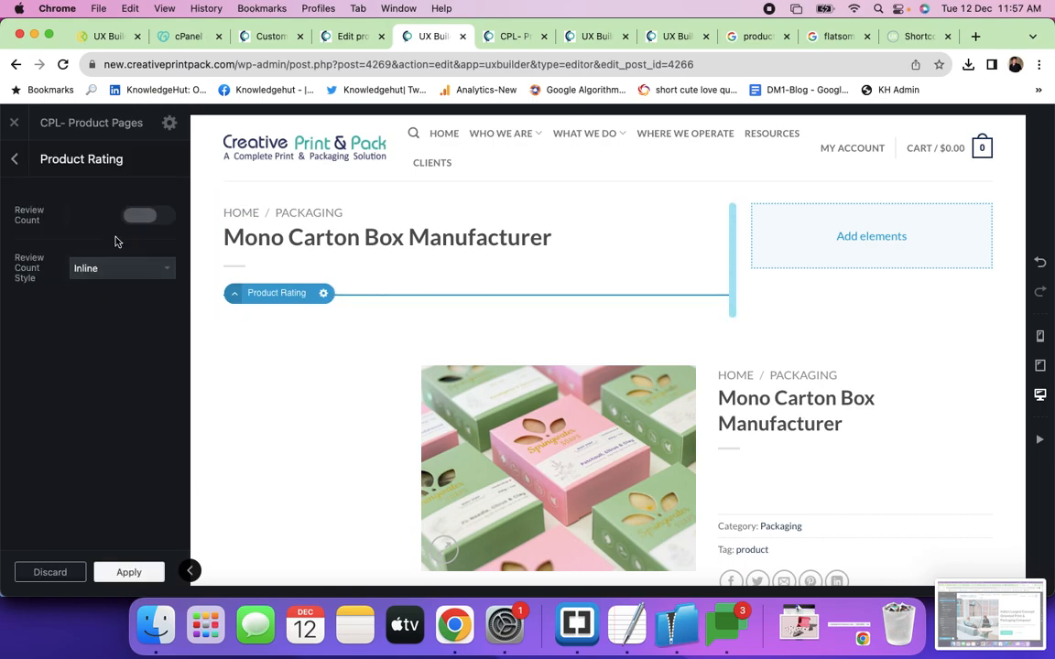
left_click(165, 217)
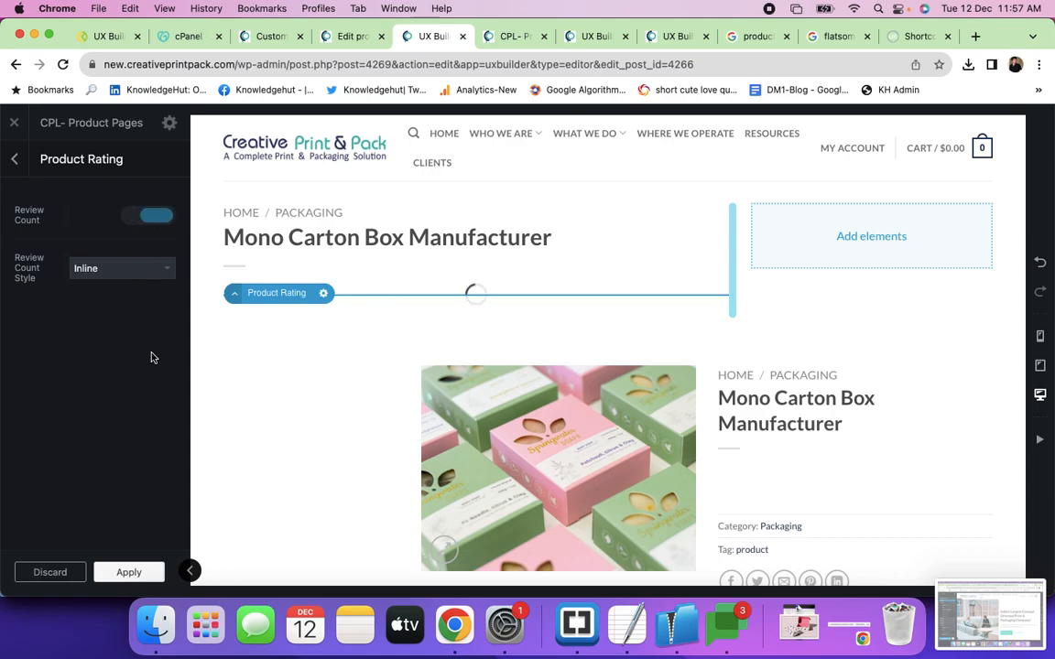
left_click(122, 574)
left_click(122, 574)
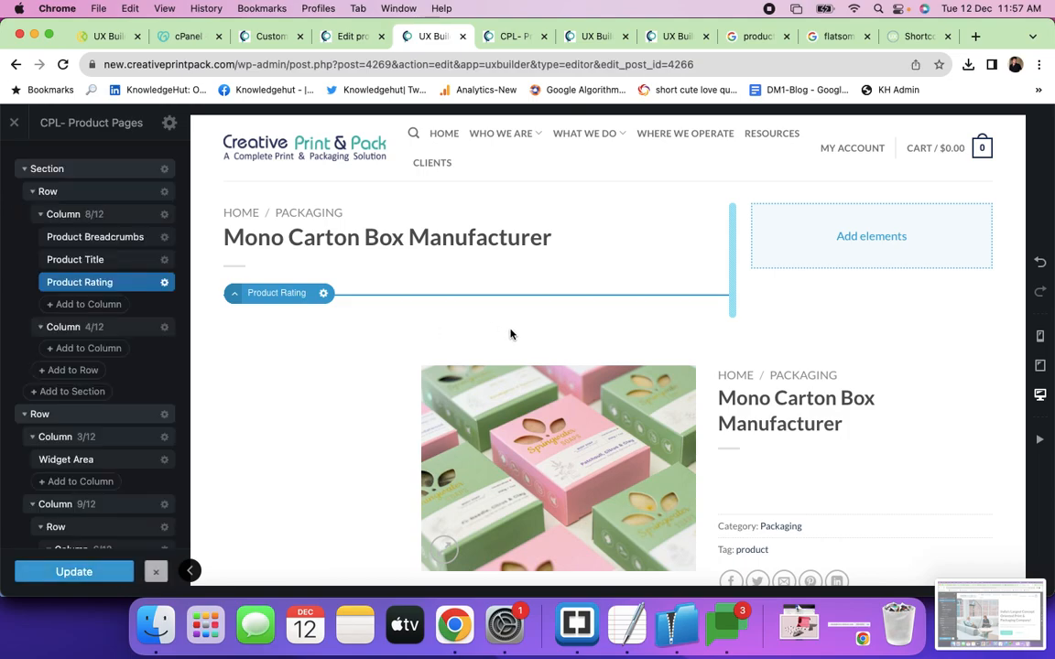
View the live Mono Carton Box Manufacturer product page and open its copied URL in the other Chrome profile's window.
left_click(348, 36)
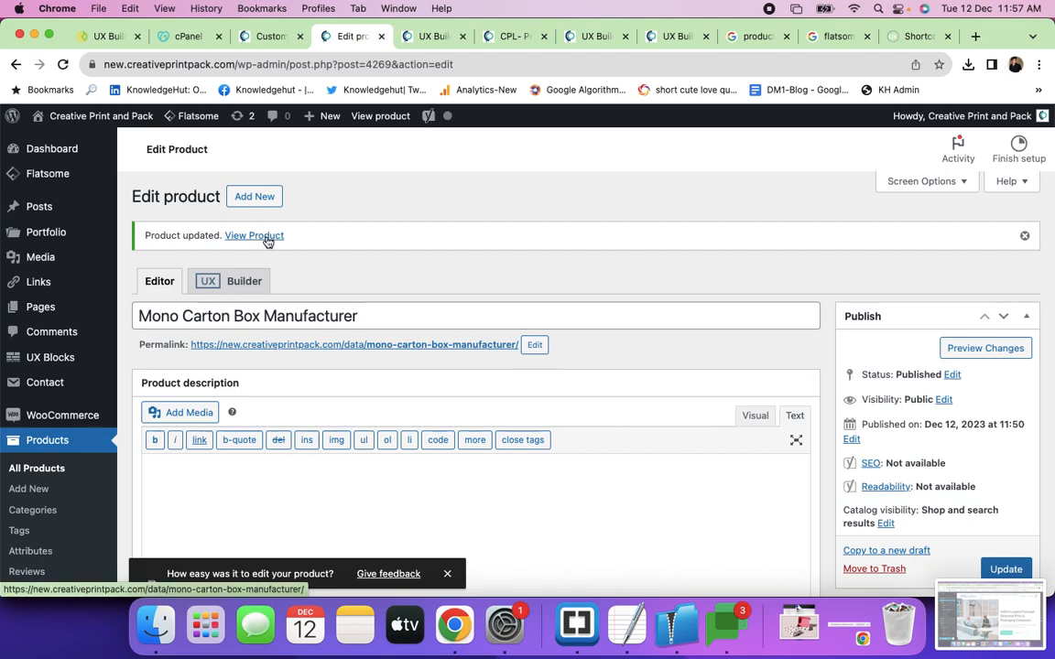
left_click(265, 236, "super")
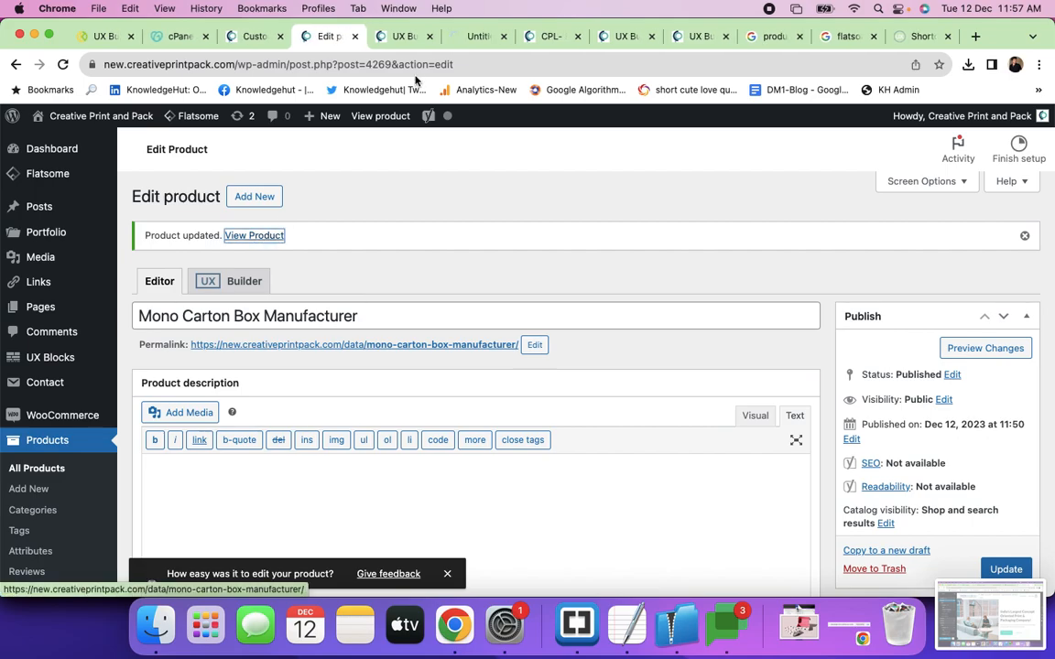
left_click(475, 37)
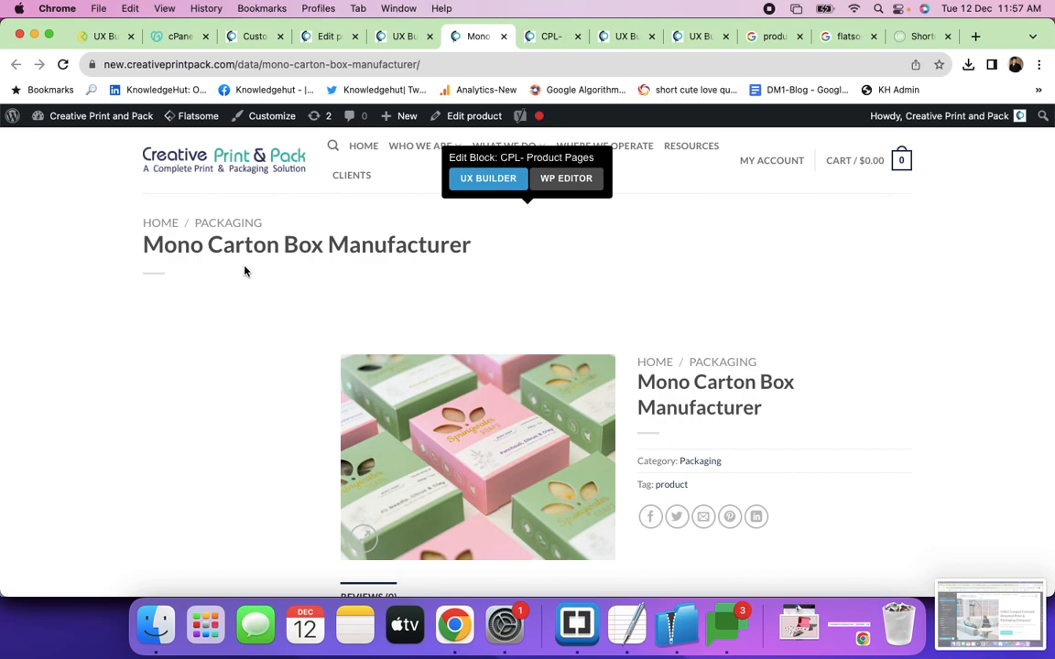
left_click(353, 58)
key("super+c")
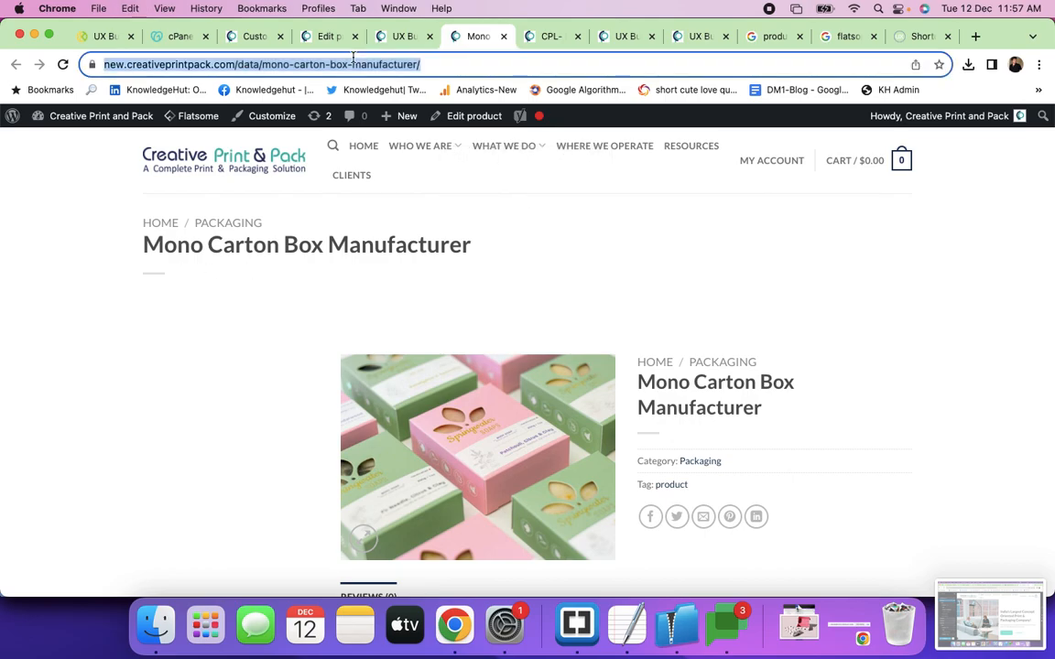
key("super+grave")
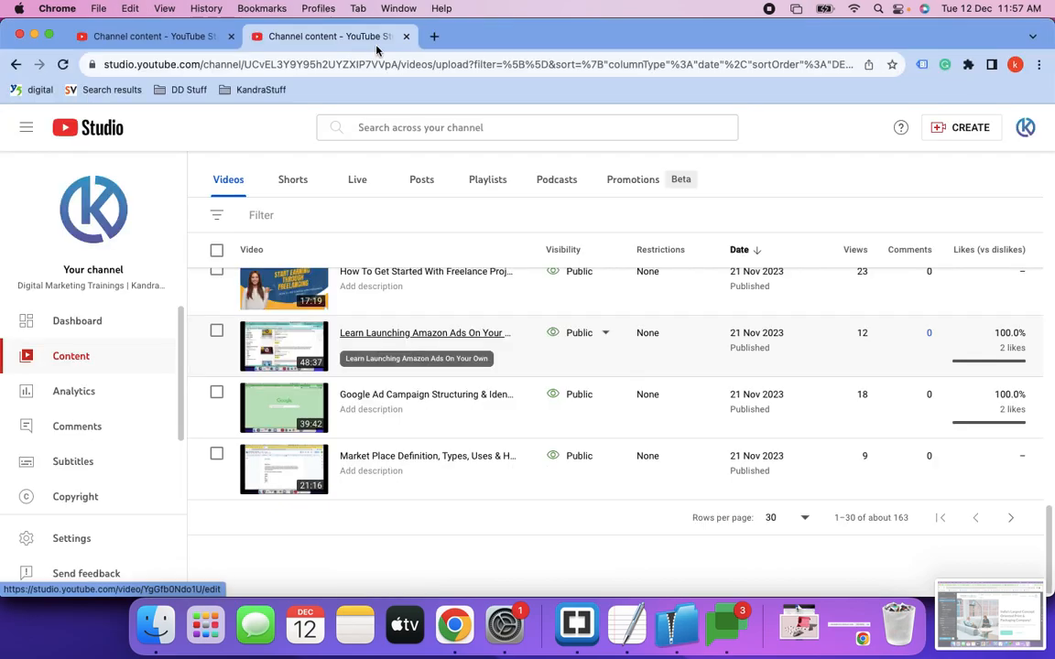
left_click(435, 37)
key("super+v")
key("Return")
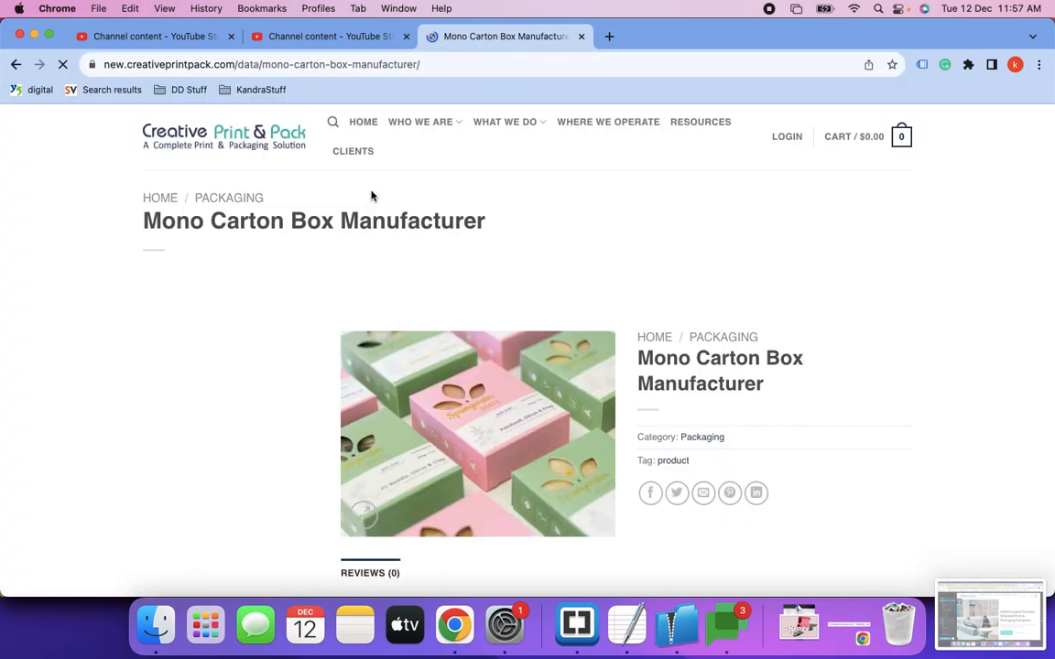
Give the Mono Carton Box Manufacturer product a five-star rating and write the review "Best packaging company".
scroll(417, 337, "down", 5)
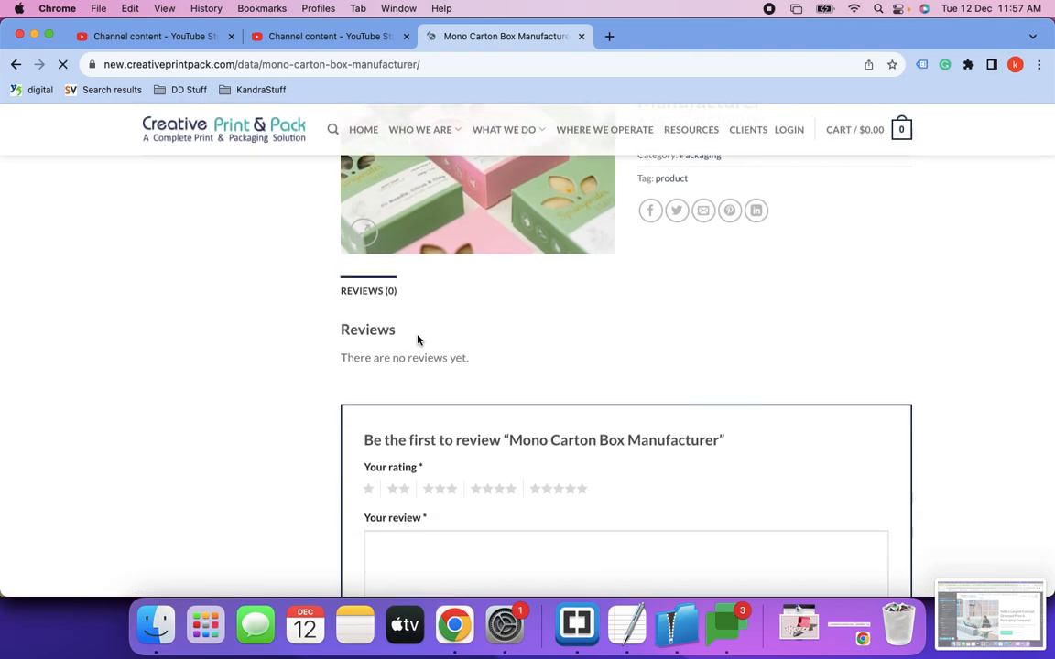
left_click(583, 491)
scroll(550, 485, "down", 3)
left_click(448, 379)
type("Best packagin")
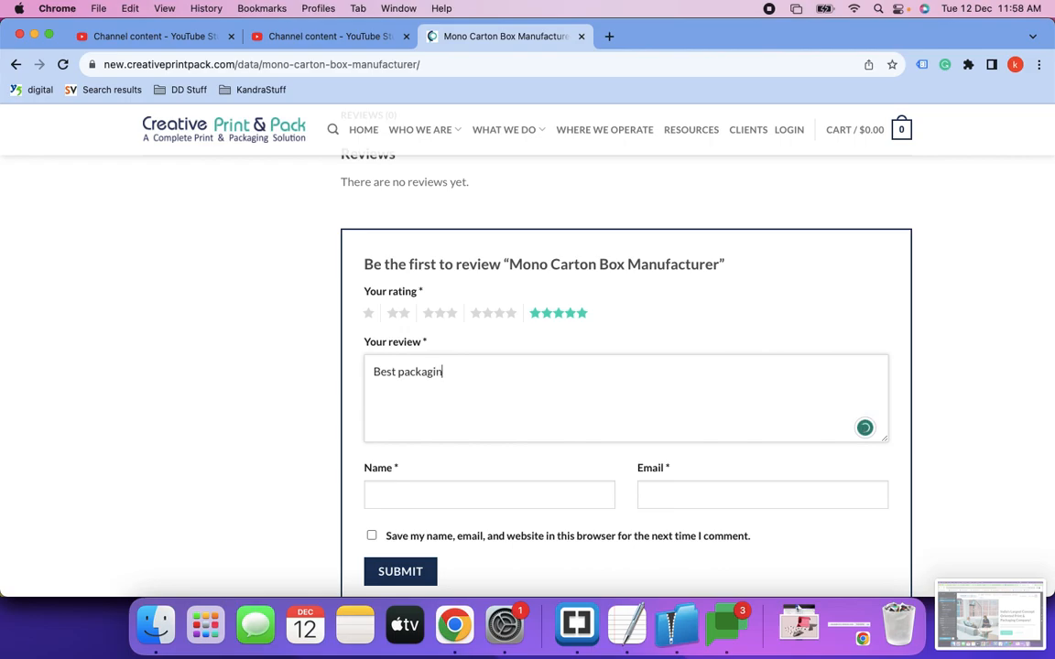
type("g company")
Fill in the reviewer's name and email, submit the review and check the product page header for the rating.
left_click(407, 489)
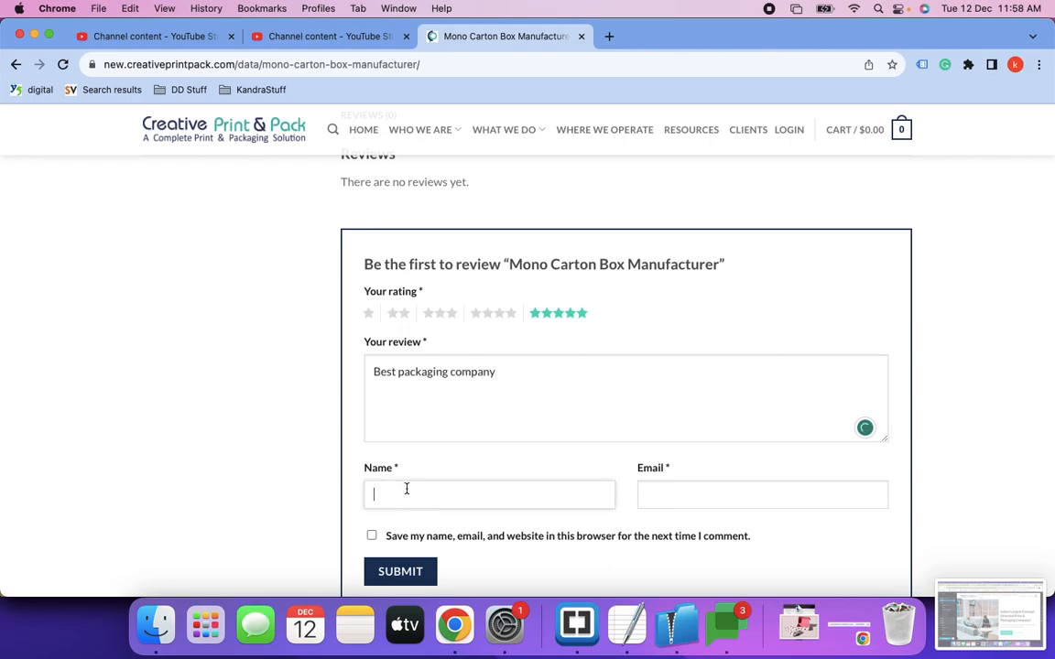
scroll(406, 489, "down", 3)
type("Manjunath")
key("Tab")
type("manjunath")
left_click(742, 413)
left_click(402, 450)
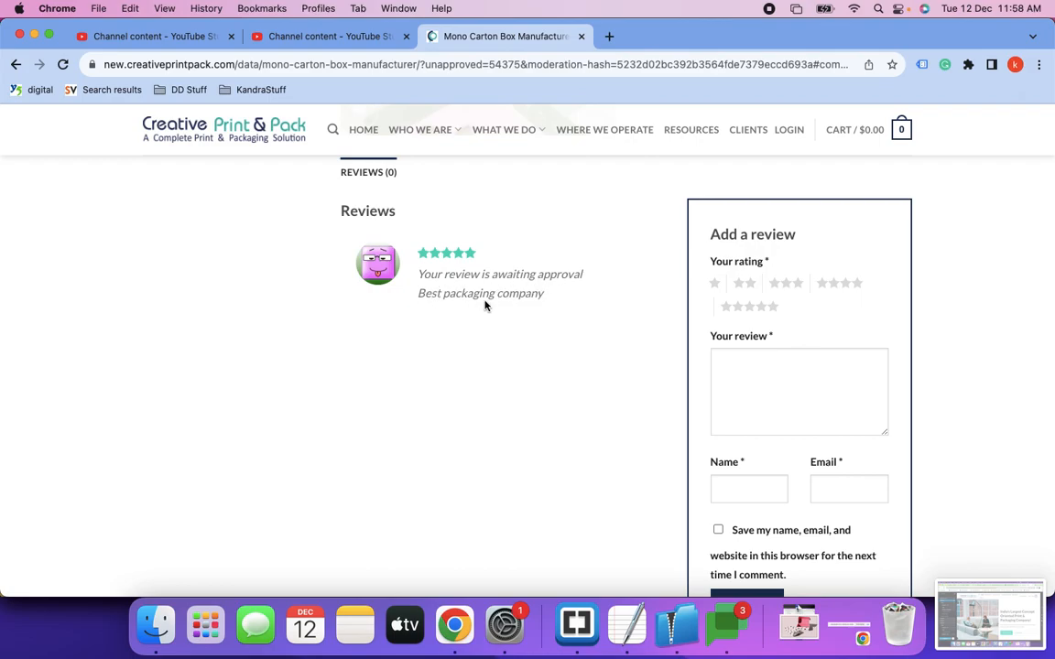
scroll(494, 304, "up", 5)
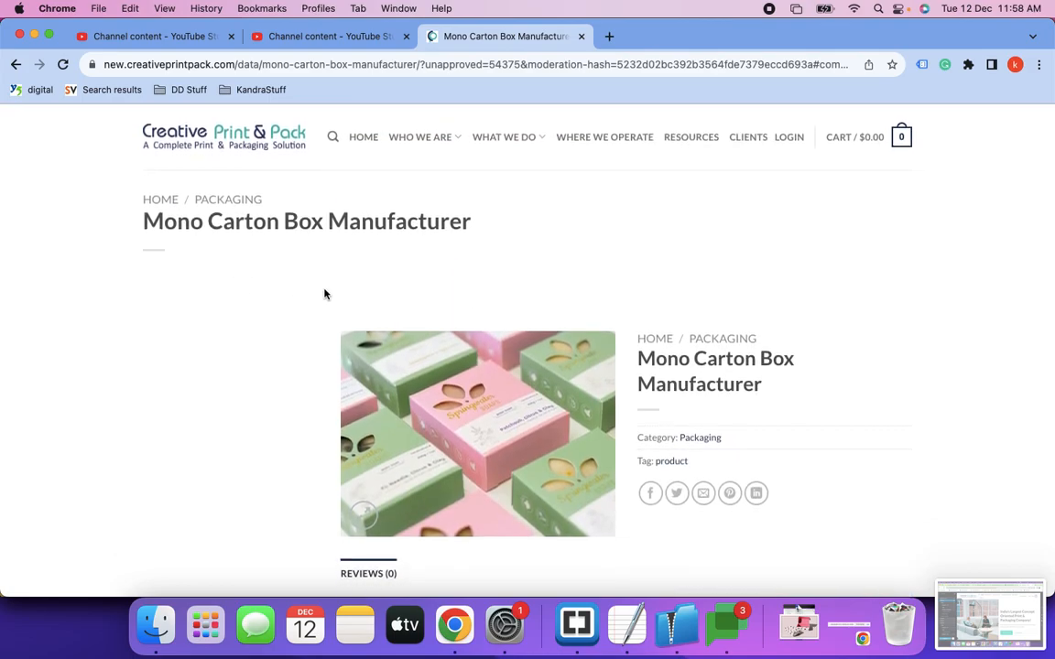
Return to the admin browser window, leave the Customizer without saving its changes and open the WooCommerce product reviews.
key("super+grave")
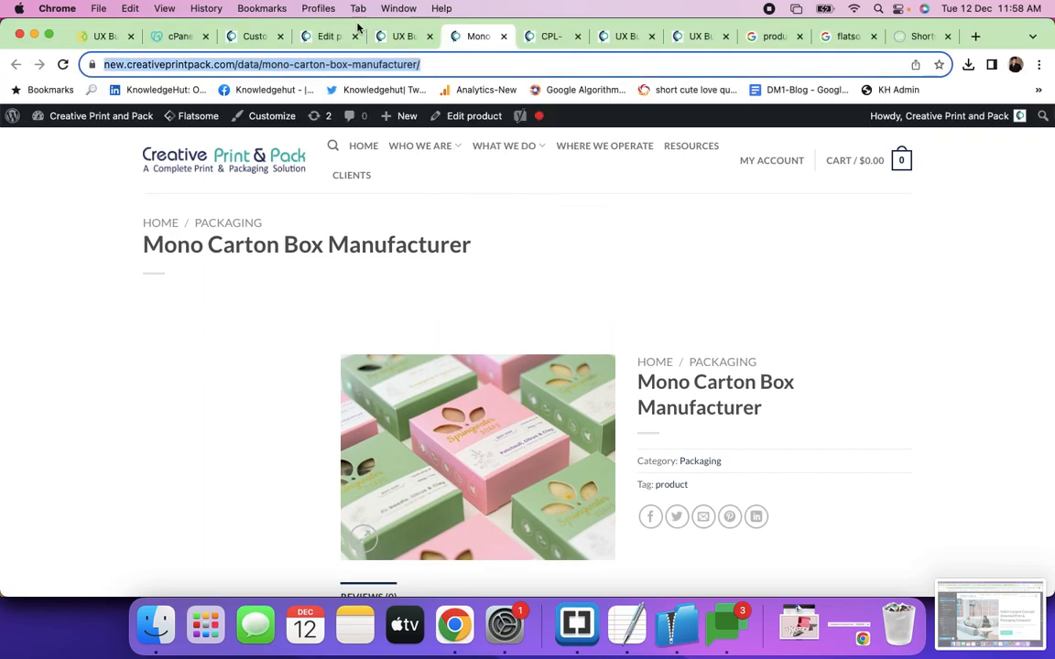
left_click(255, 37)
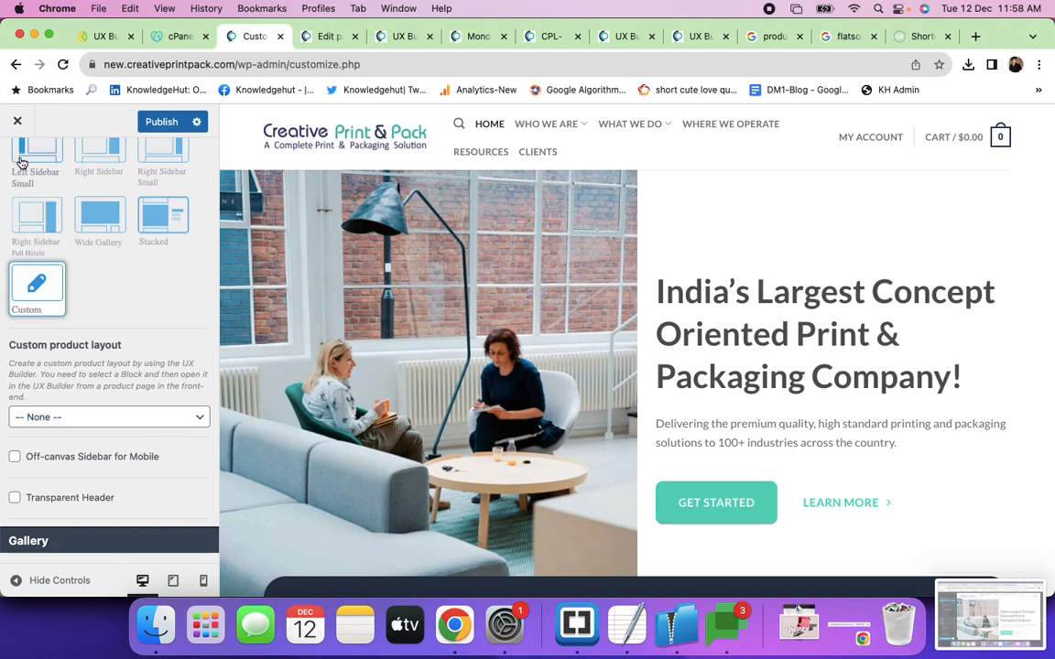
left_click(18, 123)
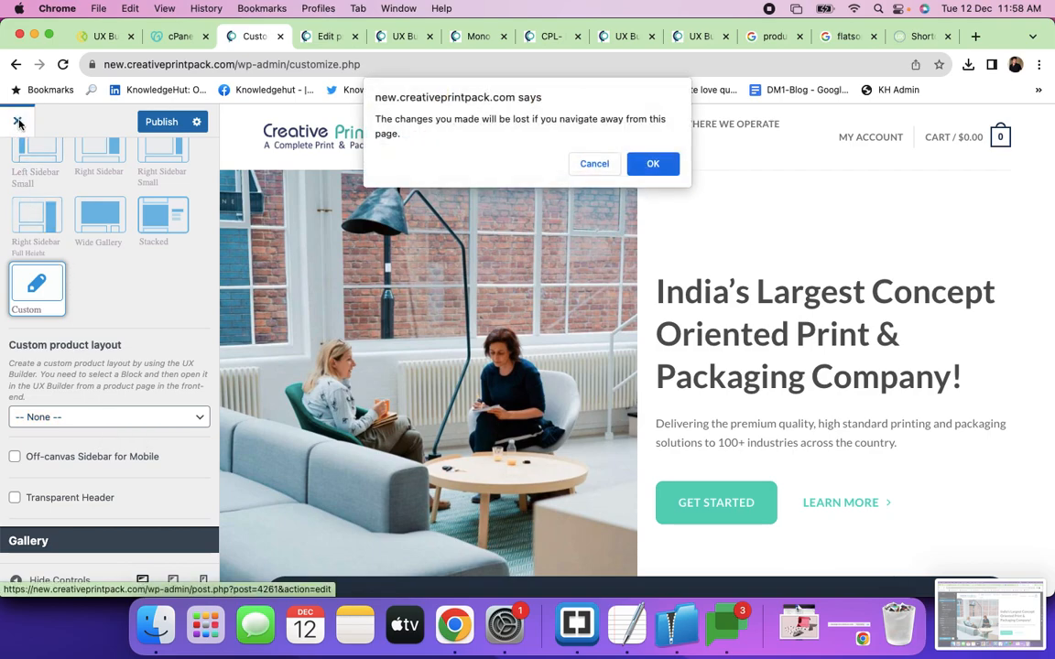
left_click(645, 165)
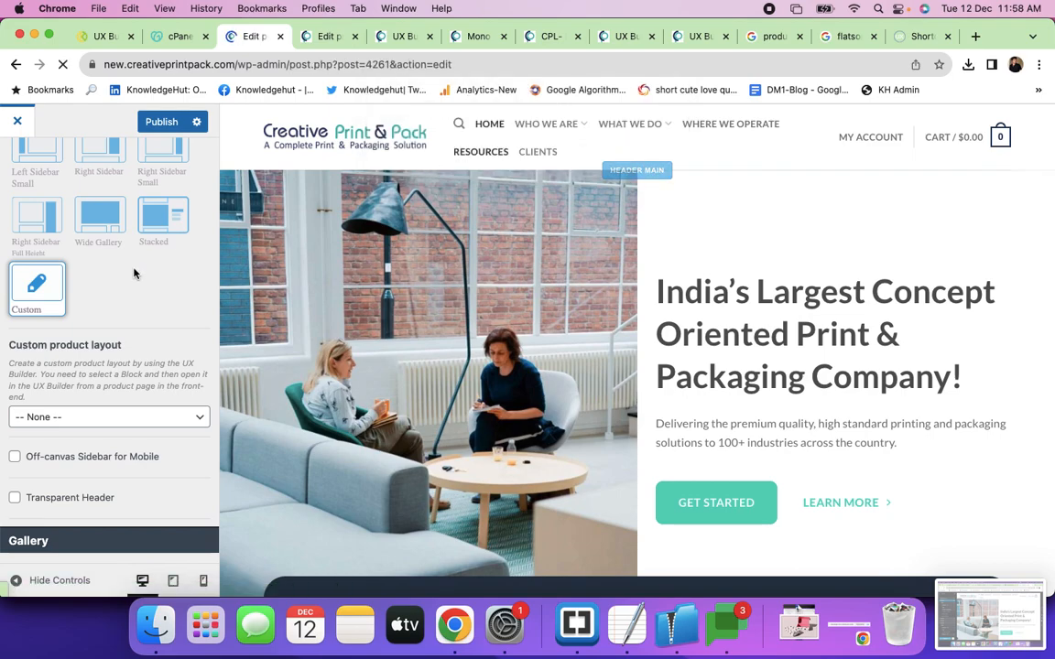
scroll(53, 501, "down", 2)
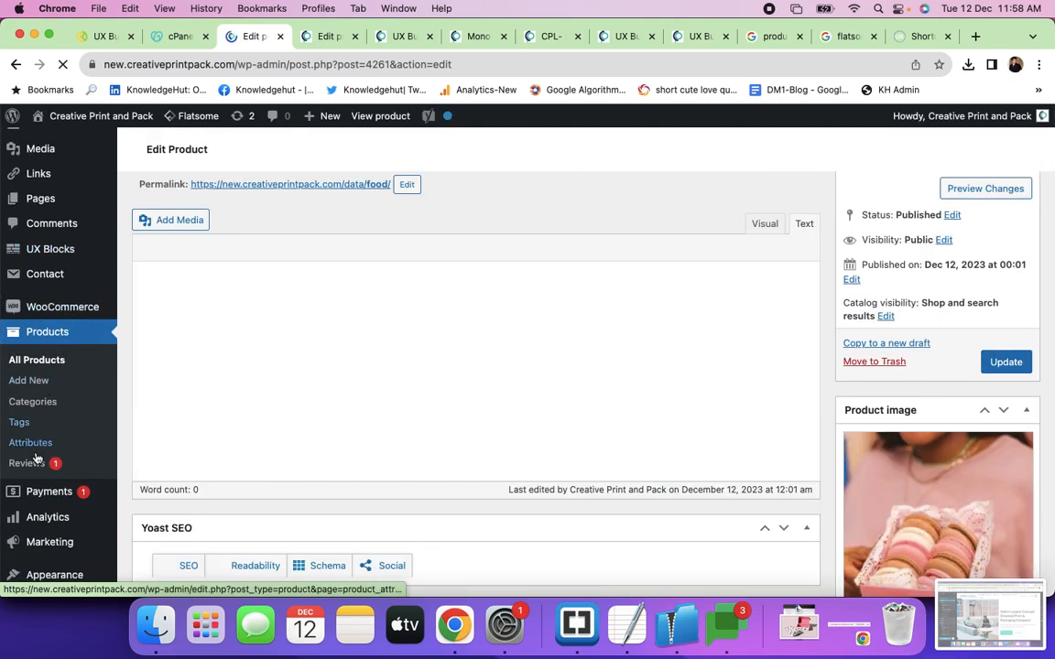
left_click(28, 464)
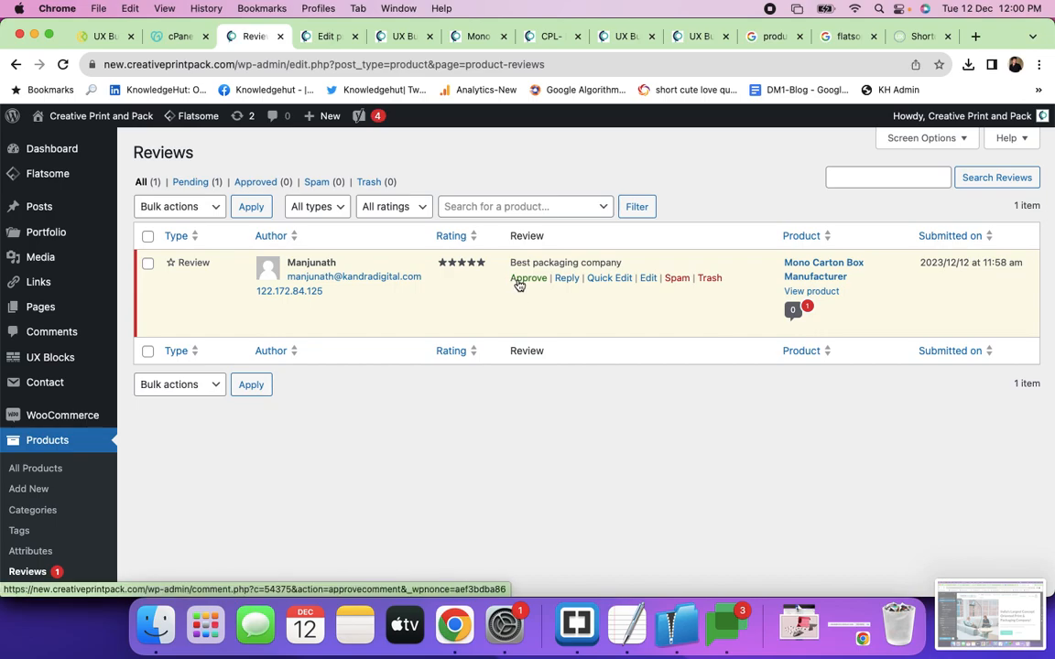
Approve the pending "Best packaging company" review of Mono Carton Box Manufacturer.
left_click(147, 237)
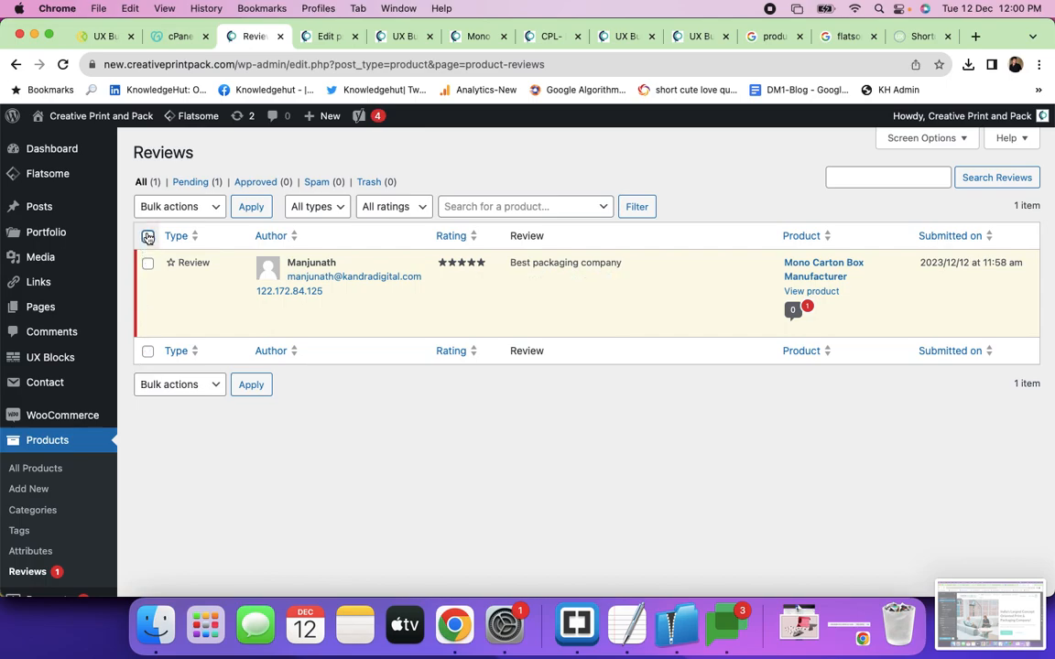
mouse_move(594, 283)
left_click(529, 280)
Reload the public product page in the other browser window and examine the rating and review count under the title.
key("super+grave")
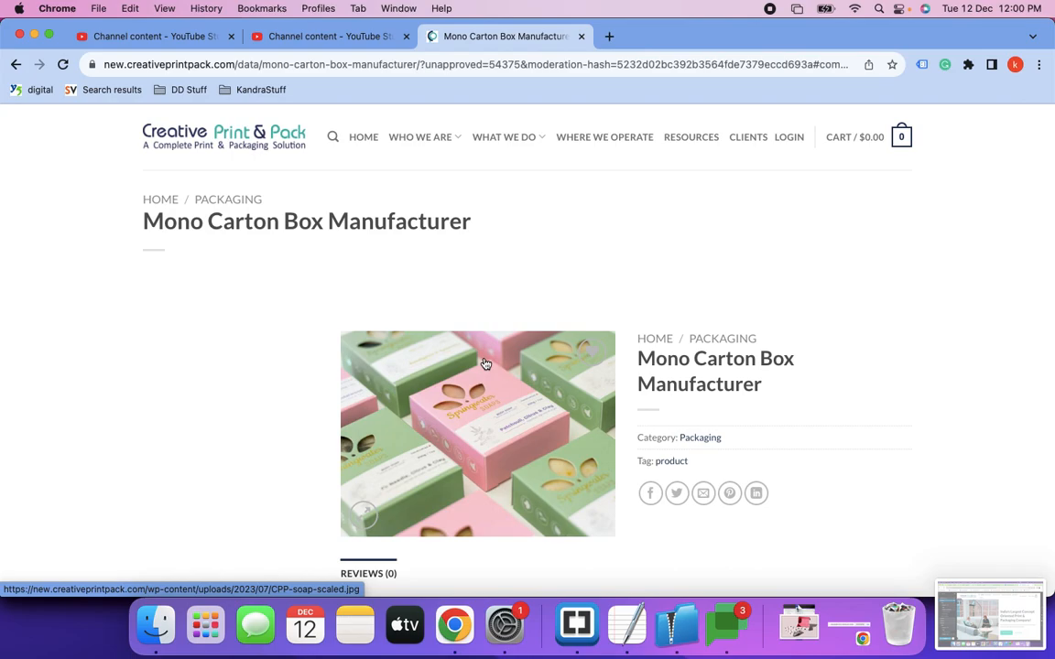
key("super+r")
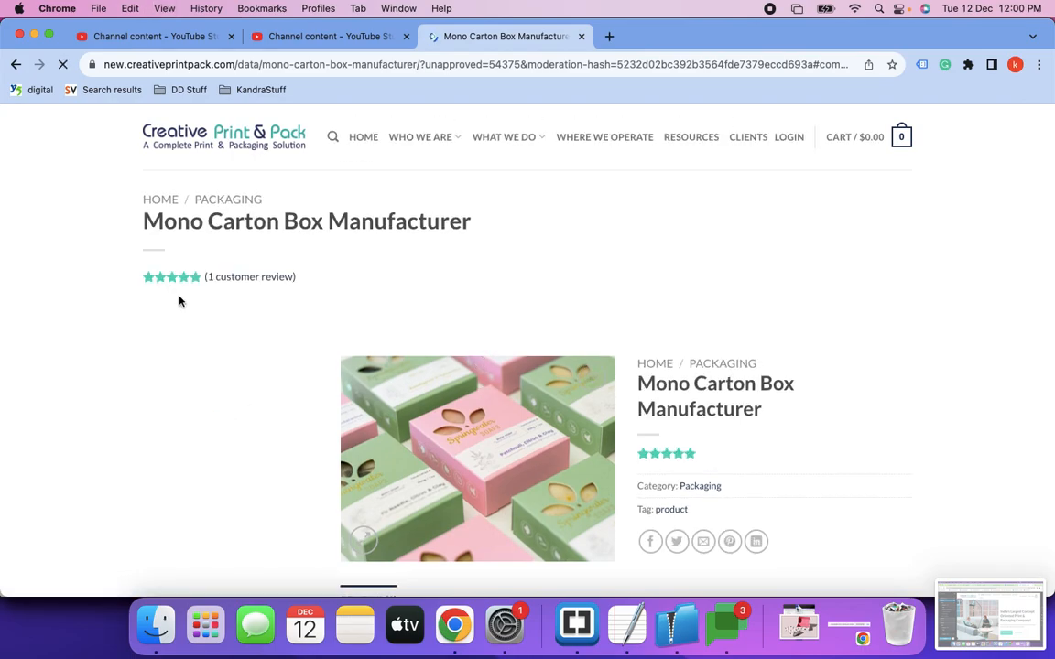
scroll(217, 278, "down", 5)
scroll(285, 271, "up", 6)
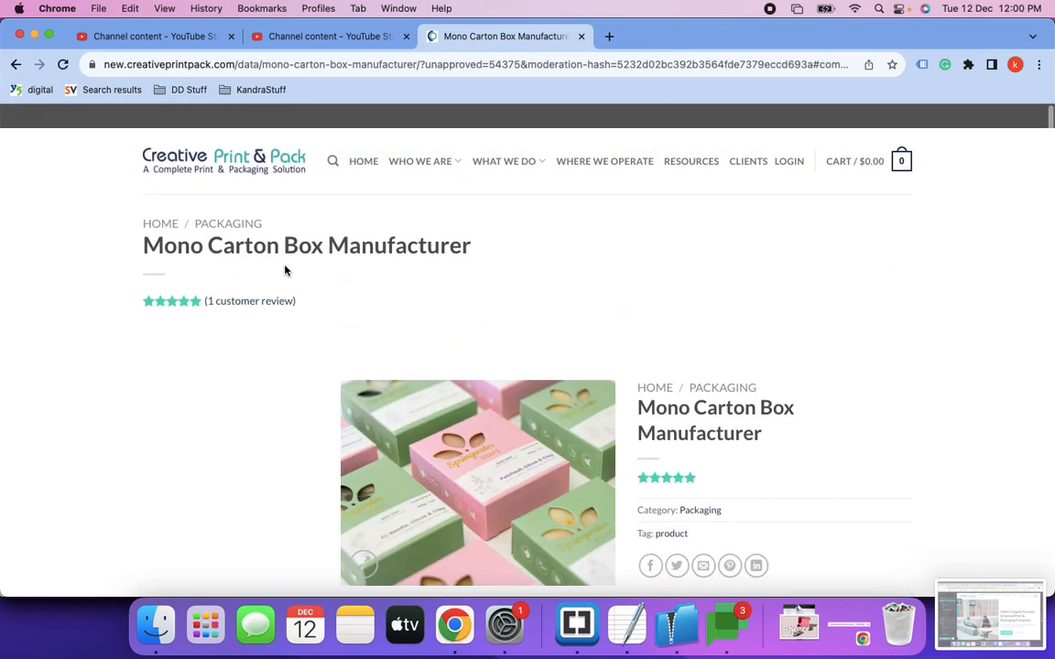
left_click_drag(213, 288, 293, 289)
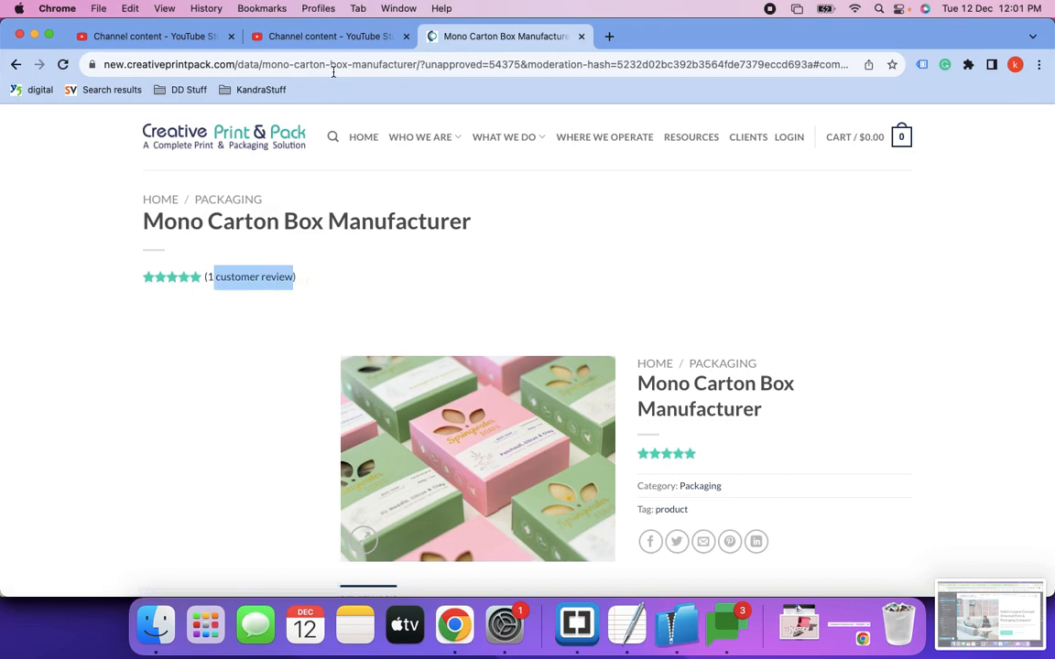
Turn off Review Count for the Product Rating in the CPL- Product Pages block, apply it and update the block.
key("super+grave")
left_click(322, 41)
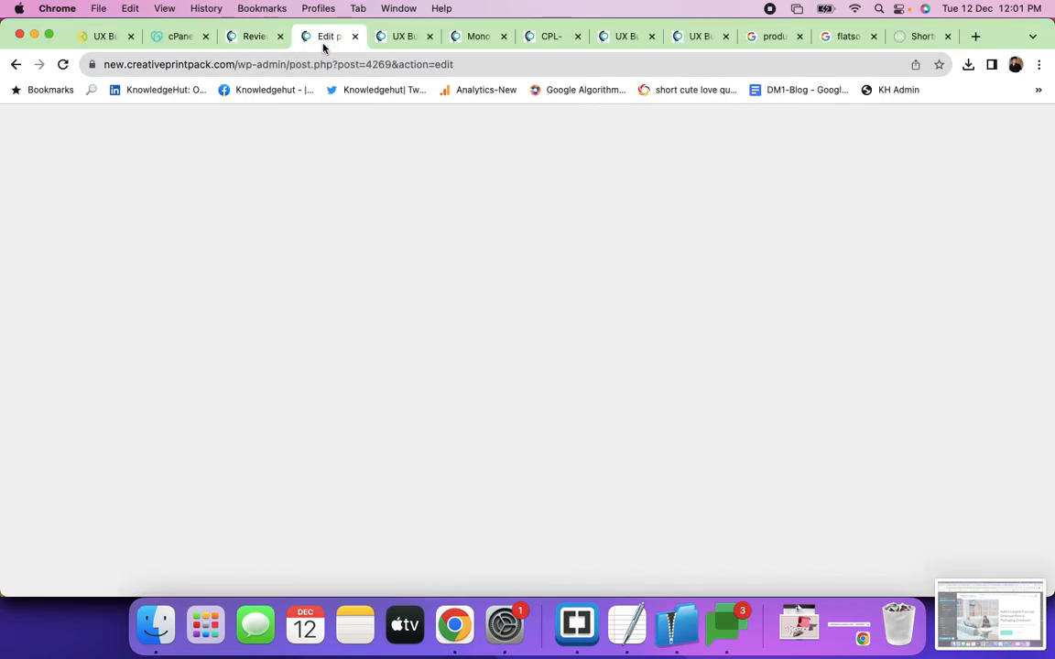
left_click(385, 39)
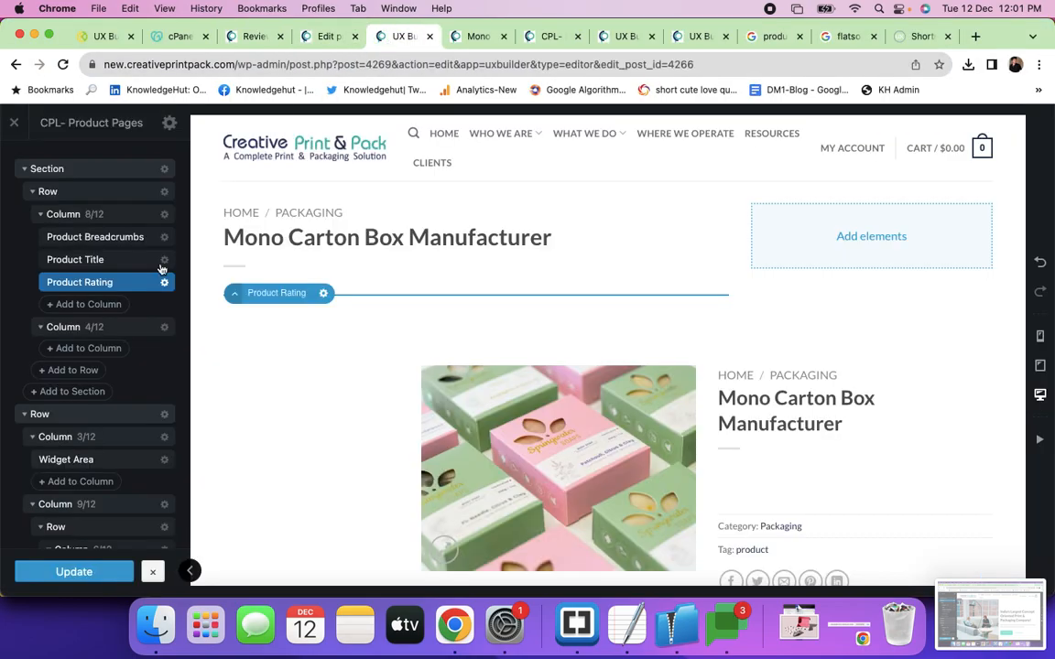
left_click(100, 289)
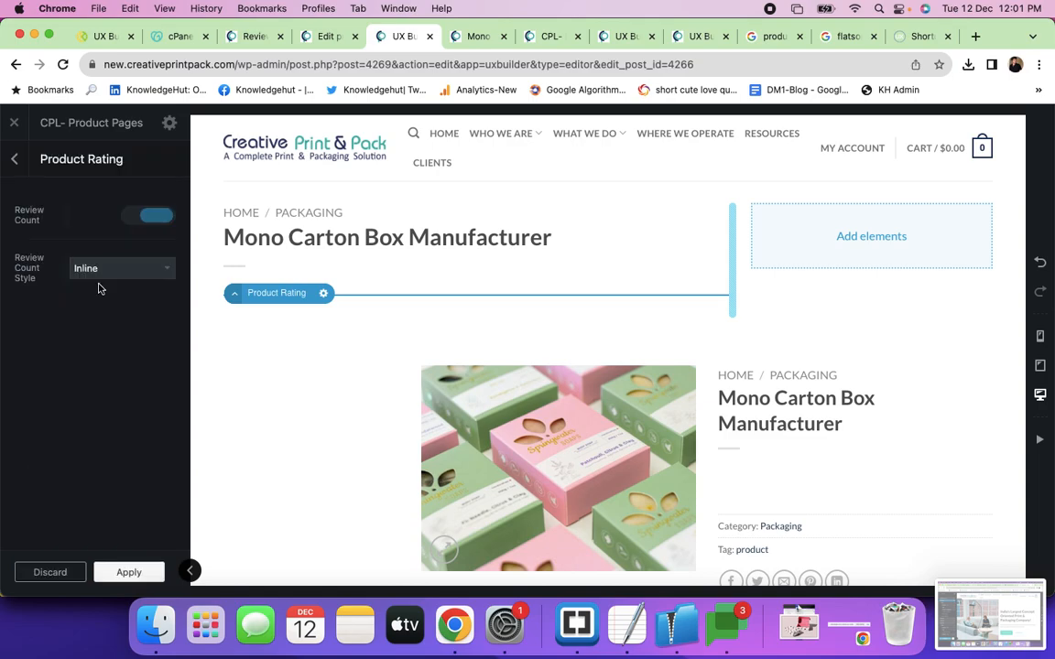
left_click(134, 217)
left_click(125, 573)
left_click(90, 572)
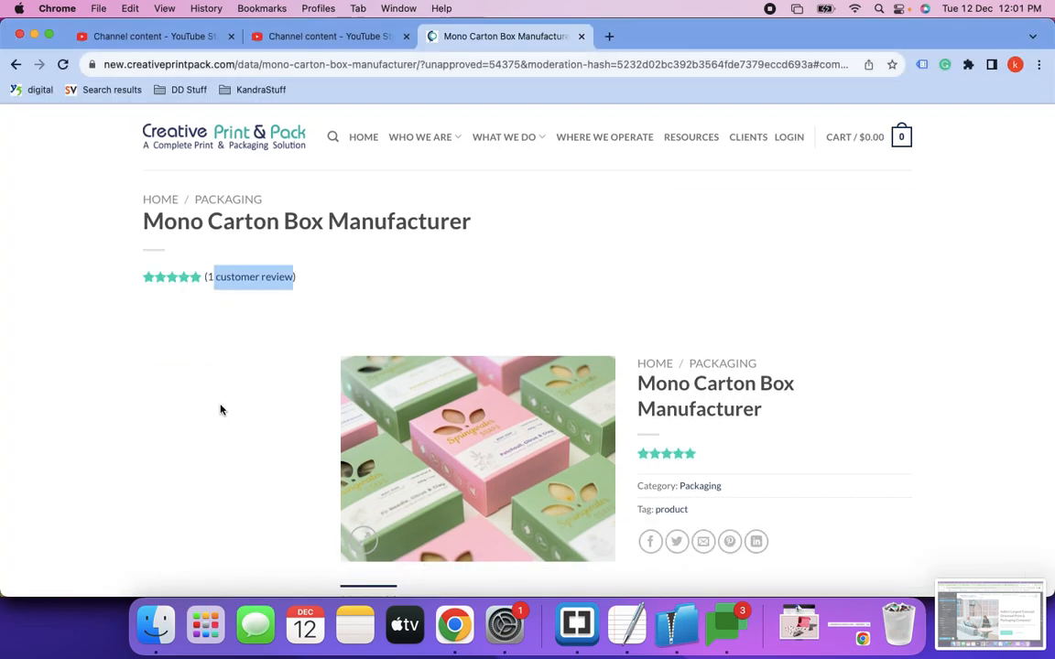
Reload the public product page and examine the rating under the title, the Reviews section and its review form.
key("super+r")
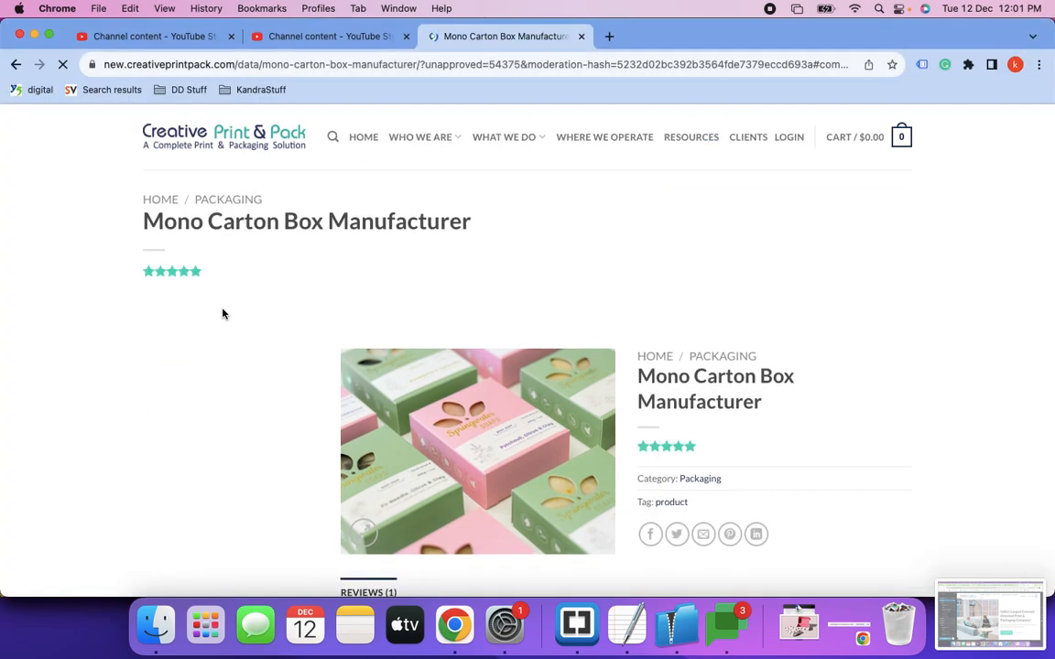
scroll(263, 273, "down", 5)
scroll(263, 271, "up", 6)
scroll(504, 238, "down", 6)
scroll(503, 276, "up", 3)
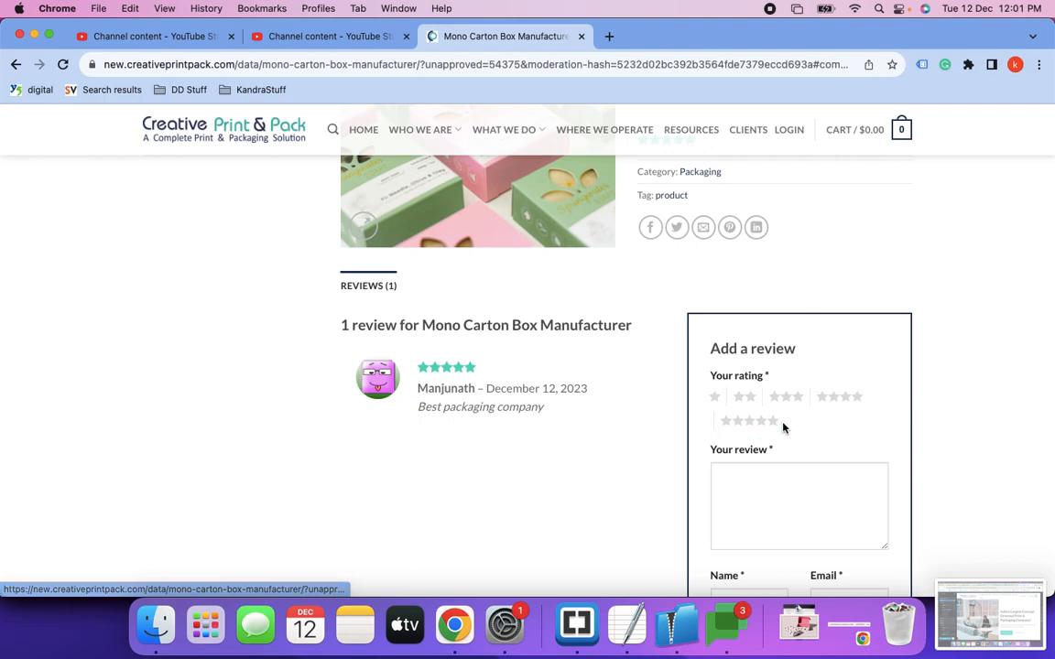
scroll(766, 487, "down", 3)
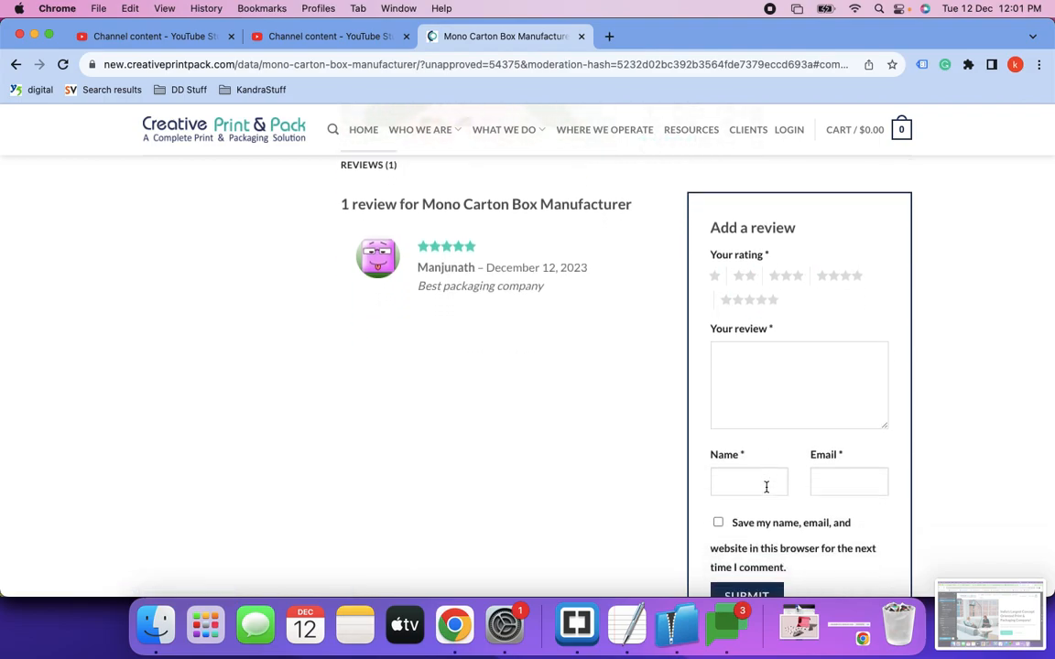
left_click(760, 386)
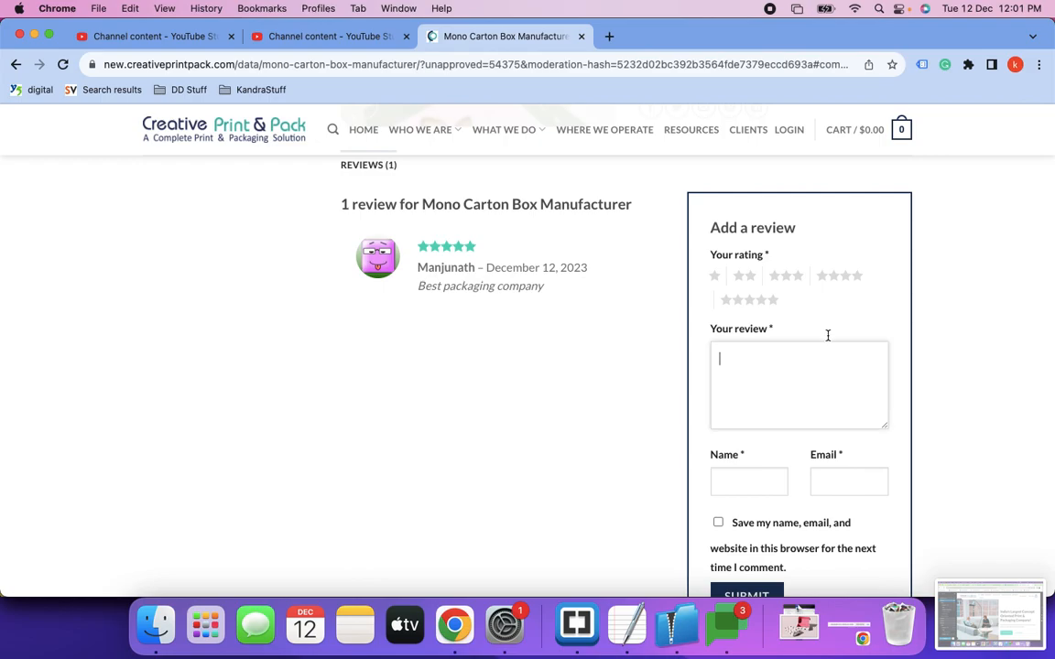
Add a three-column row below Product Rating in the 8/12 column and move Product Rating into the row's first column.
scroll(764, 351, "up", 4)
scroll(766, 356, "up", 2)
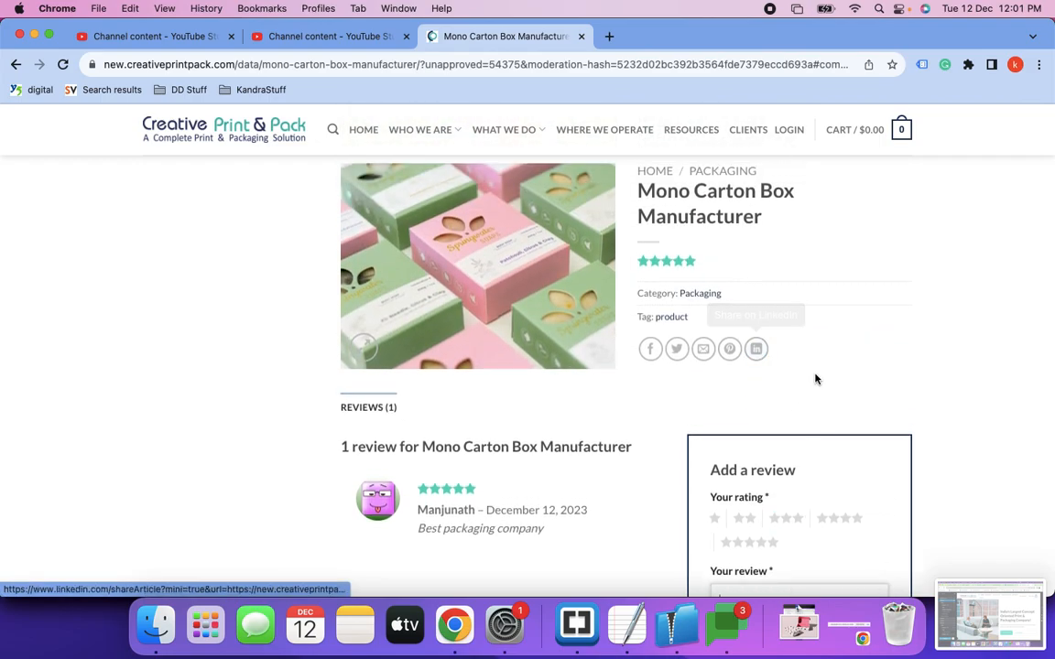
scroll(825, 408, "up", 3)
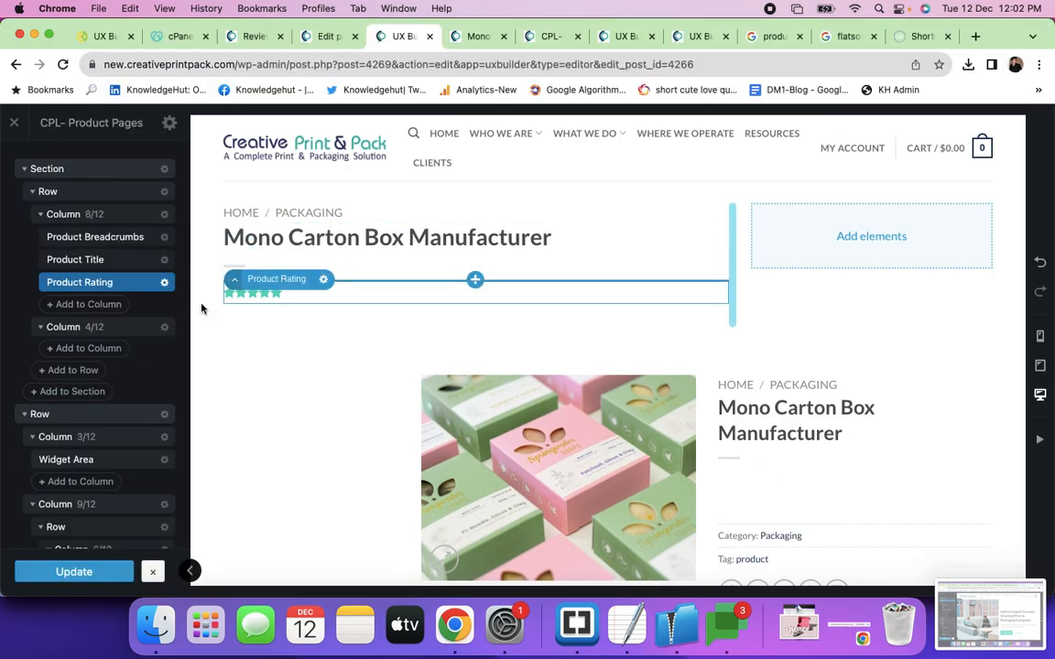
left_click(69, 305)
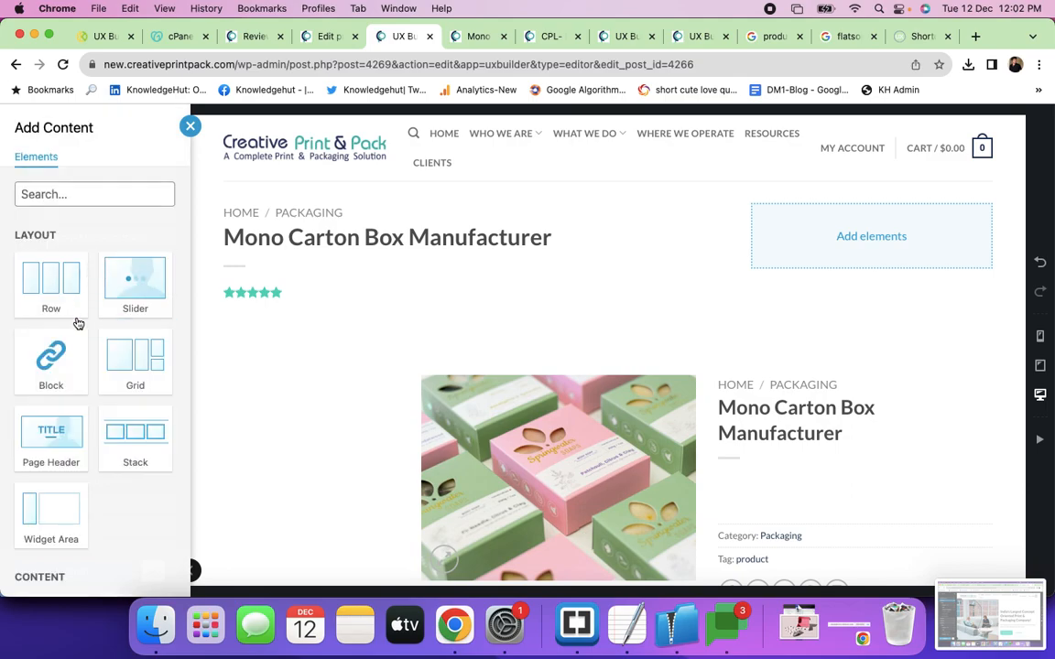
left_click(54, 287)
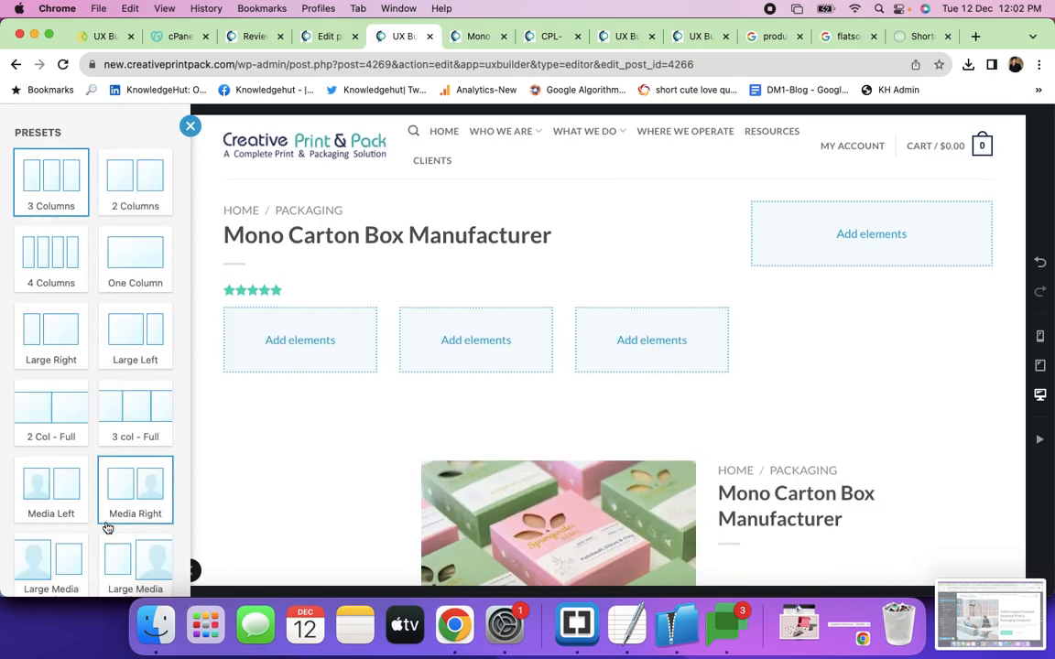
scroll(104, 512, "down", 3)
left_click(94, 563)
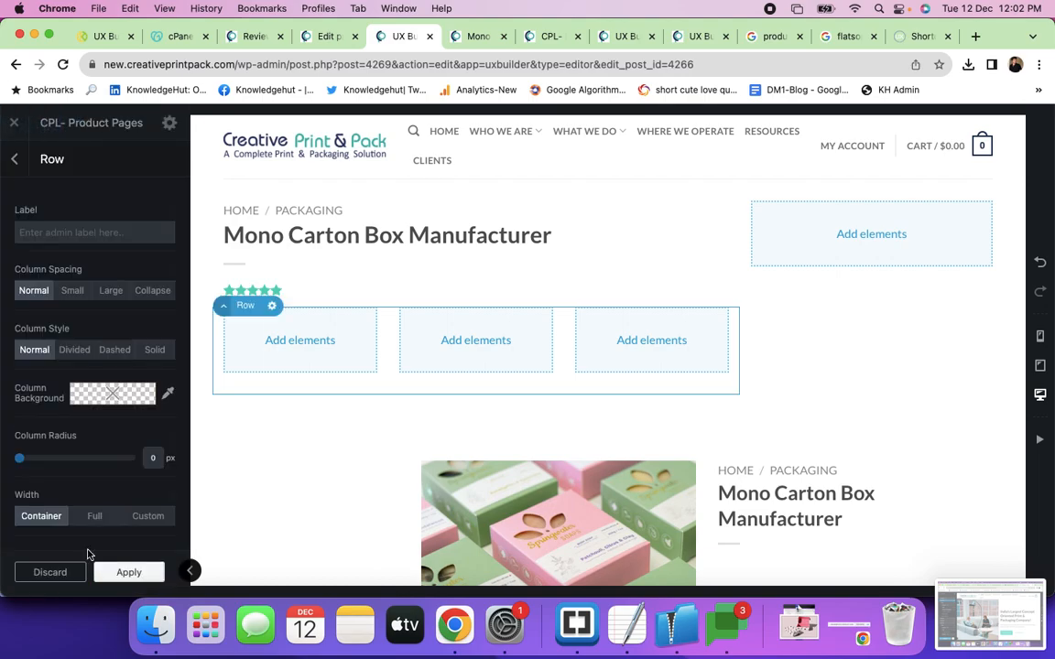
left_click(16, 165)
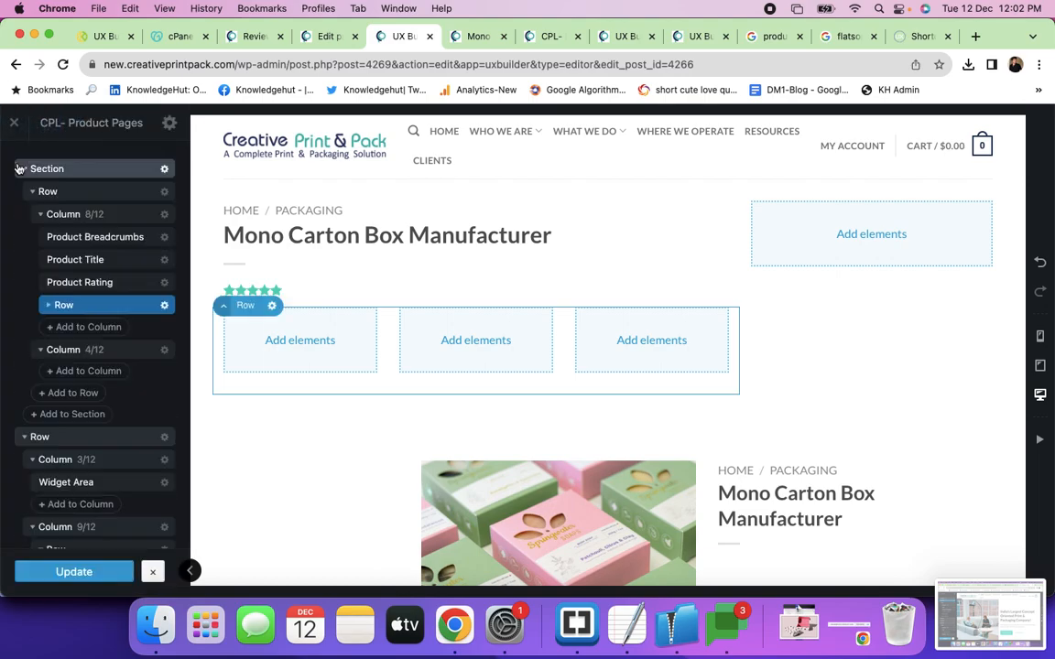
left_click_drag(254, 287, 271, 348)
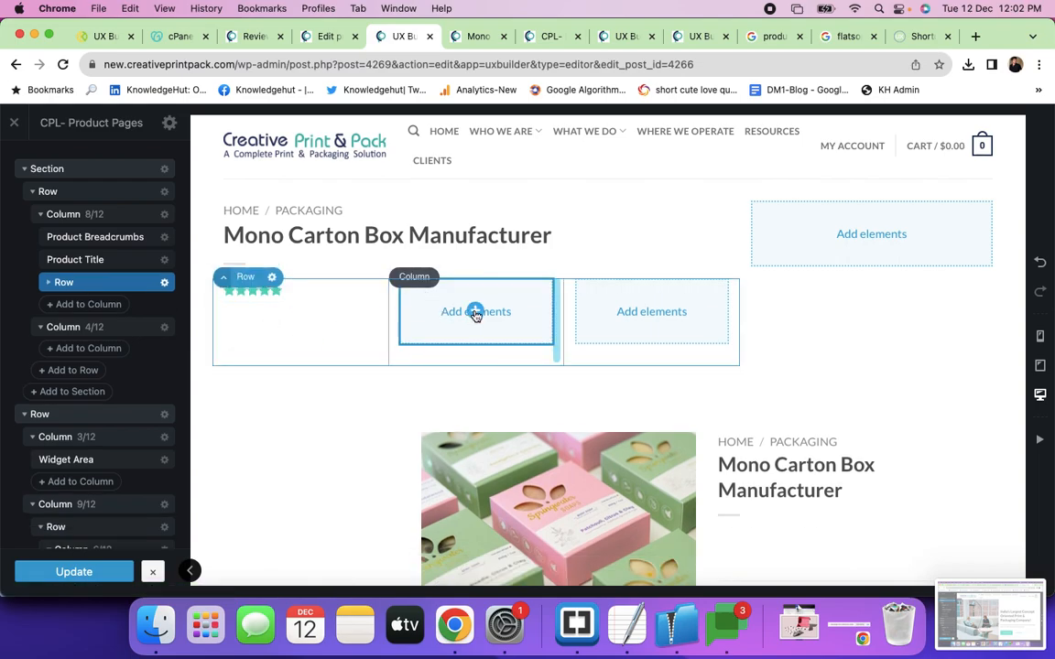
Add a Text element with the Paragraph preset to the middle column of the new row.
left_click(427, 286)
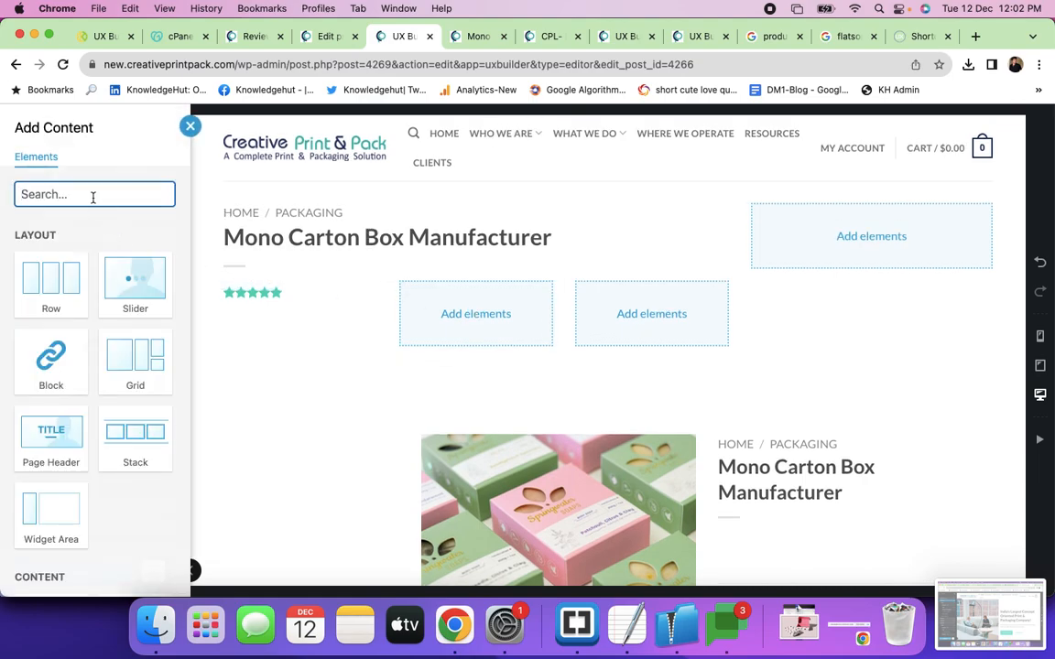
type("text")
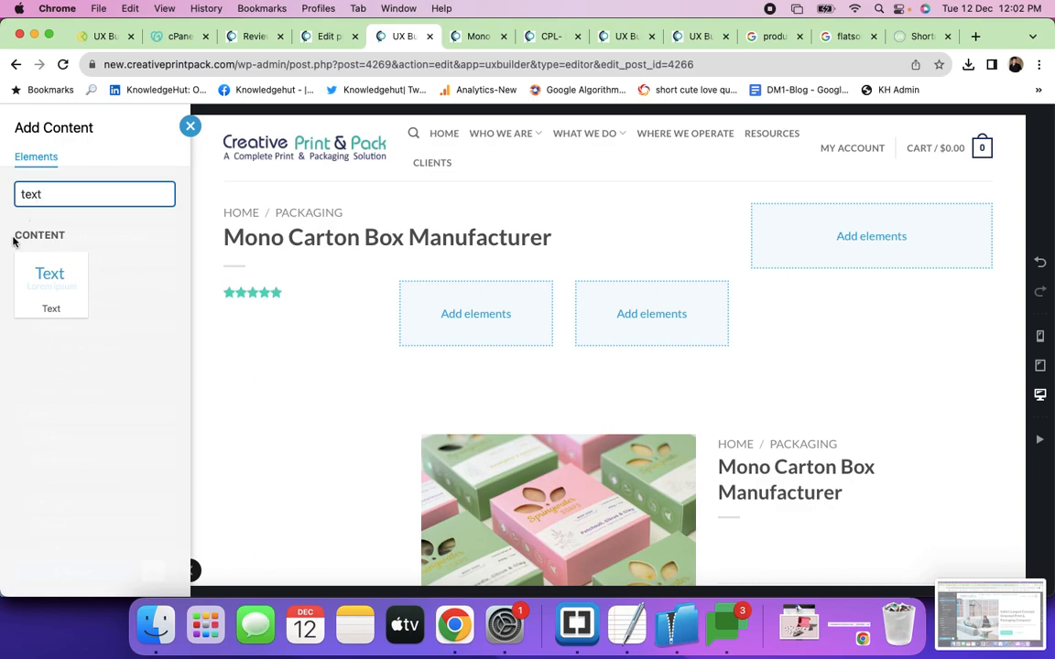
left_click(34, 270)
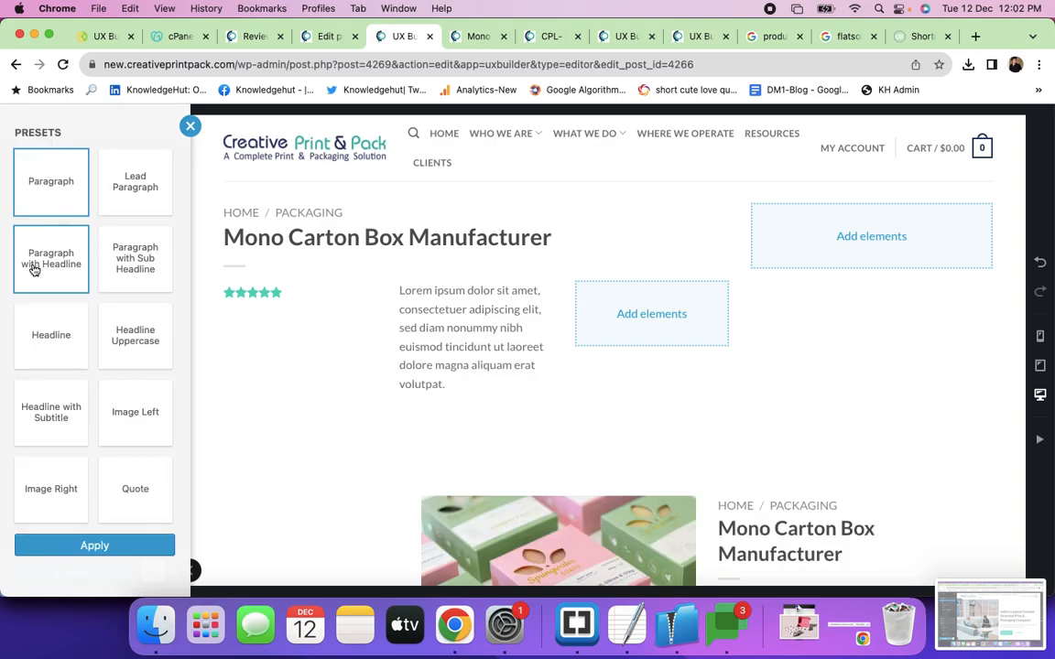
left_click(94, 547)
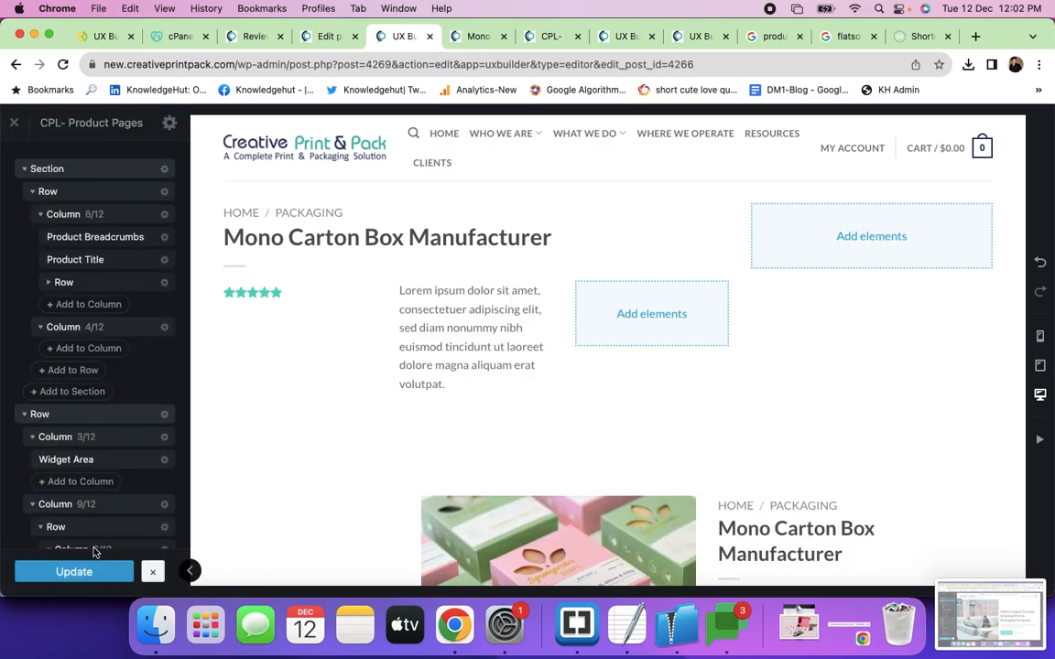
Replace the placeholder paragraph in the Text element with "(20000+ Upvotes)".
left_click(438, 331)
left_click(437, 332)
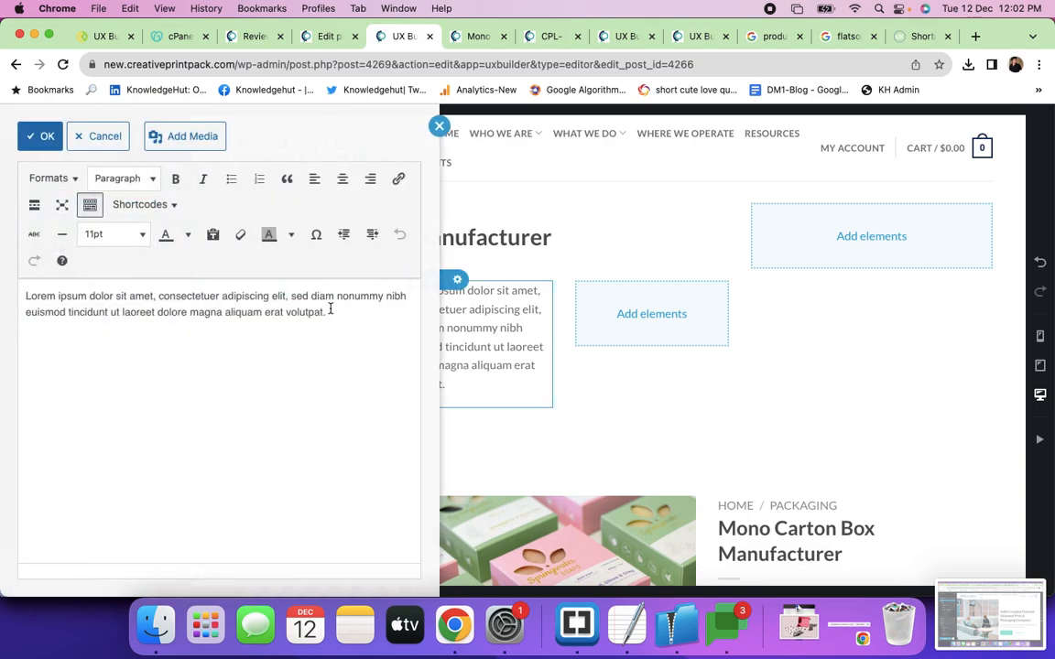
key("super+a")
key("BackSpace")
type("(20000+ Upvotes")
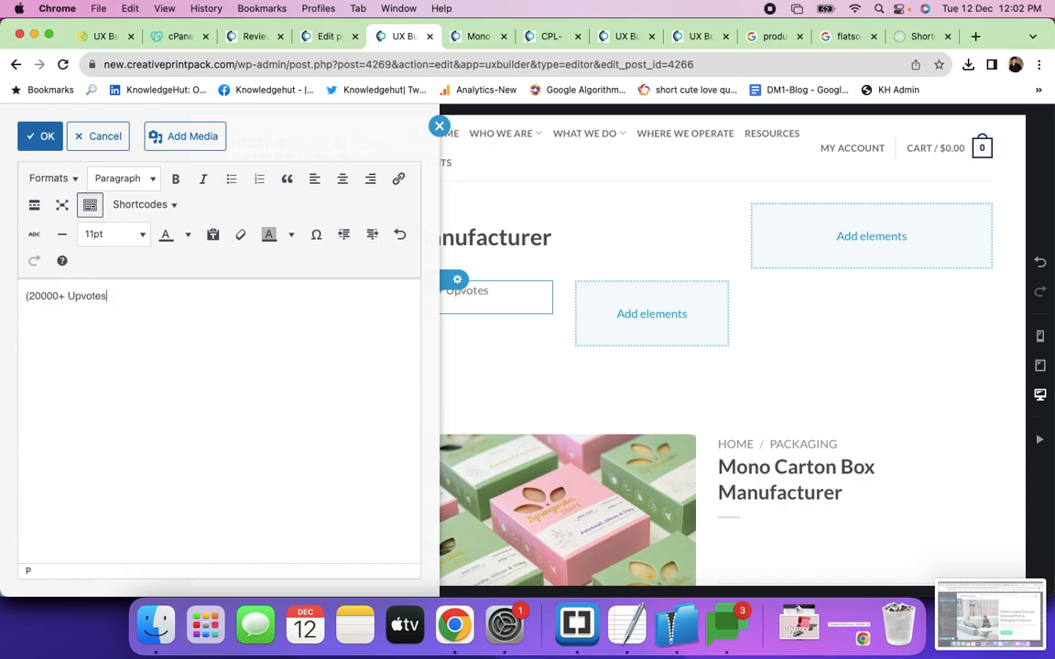
left_click(45, 137)
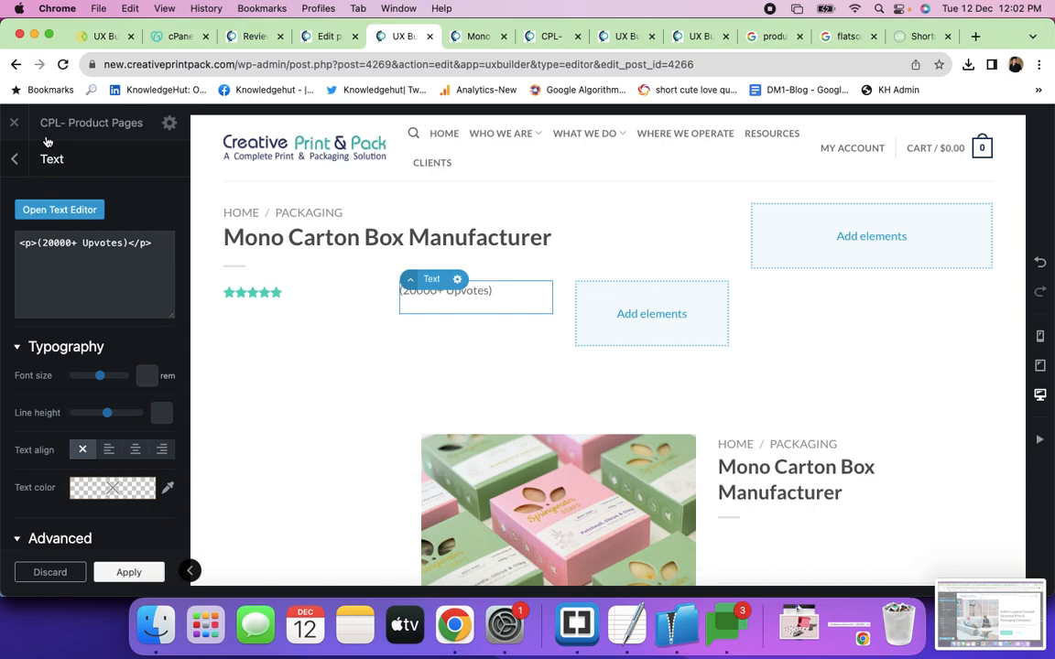
Reword the text beside the rating as "(70000+ Upvotes Across)", apply it and update the block.
left_click(60, 210)
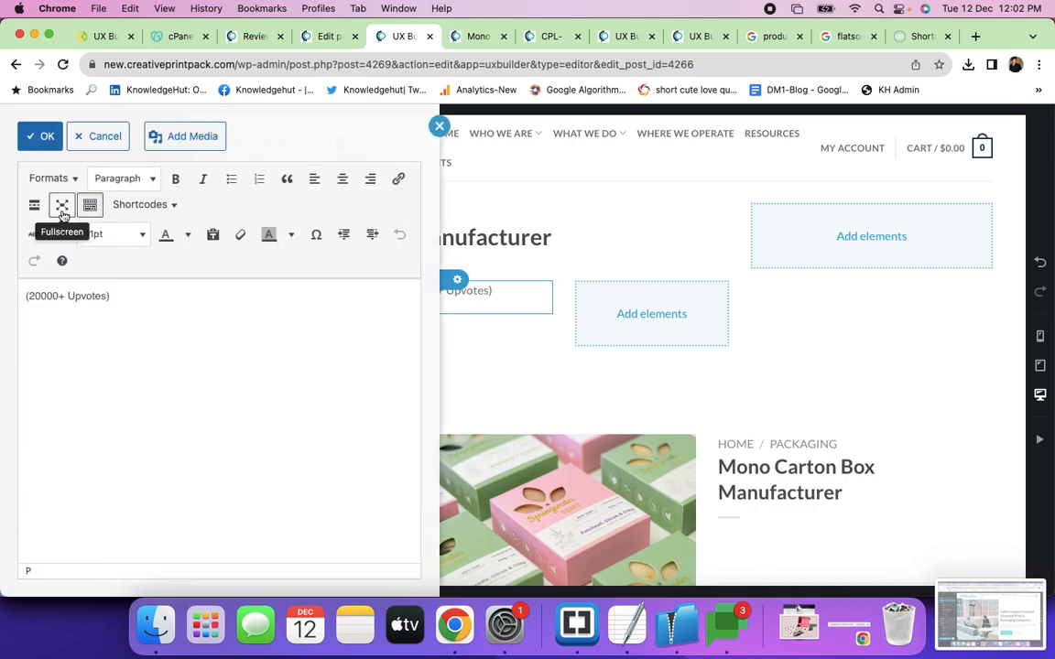
left_click(106, 294)
type("Across")
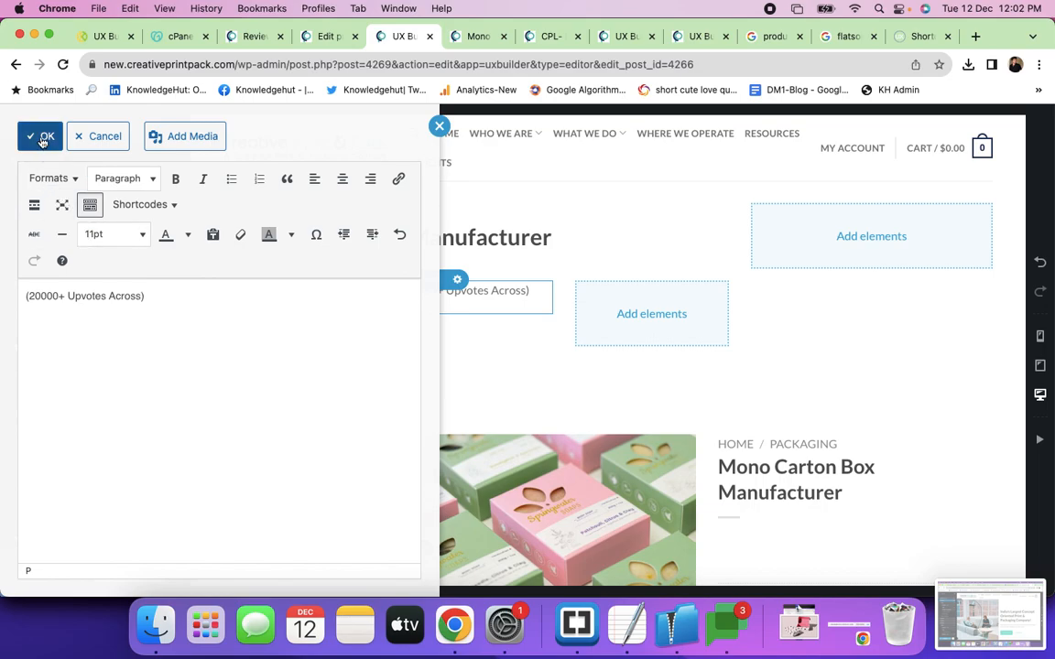
left_click(33, 297)
key("BackSpace")
type("7")
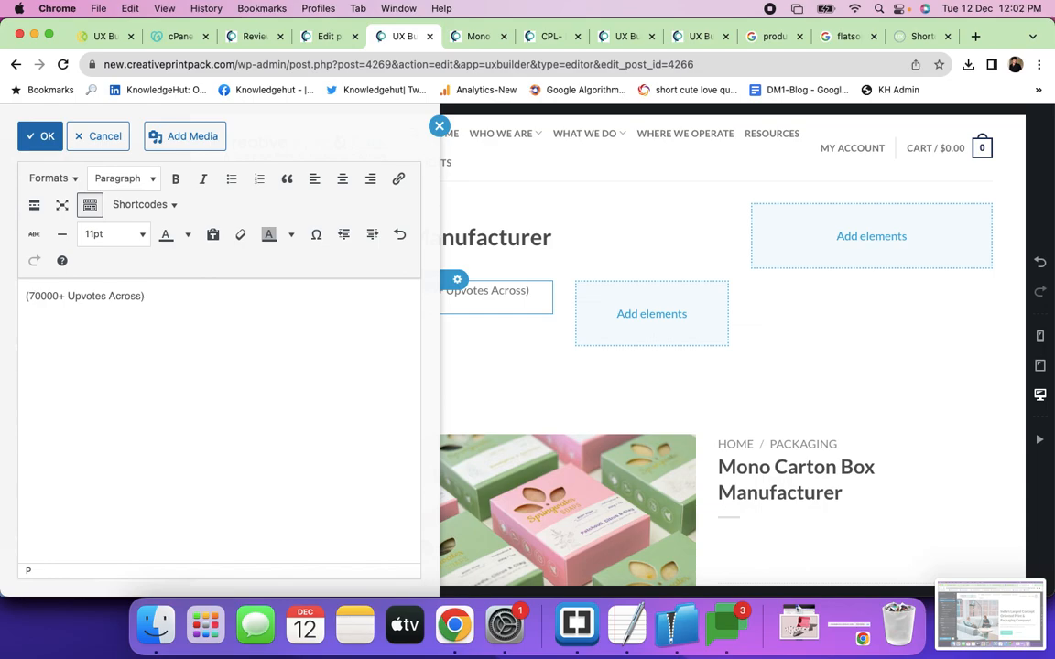
left_click(40, 136)
left_click(130, 571)
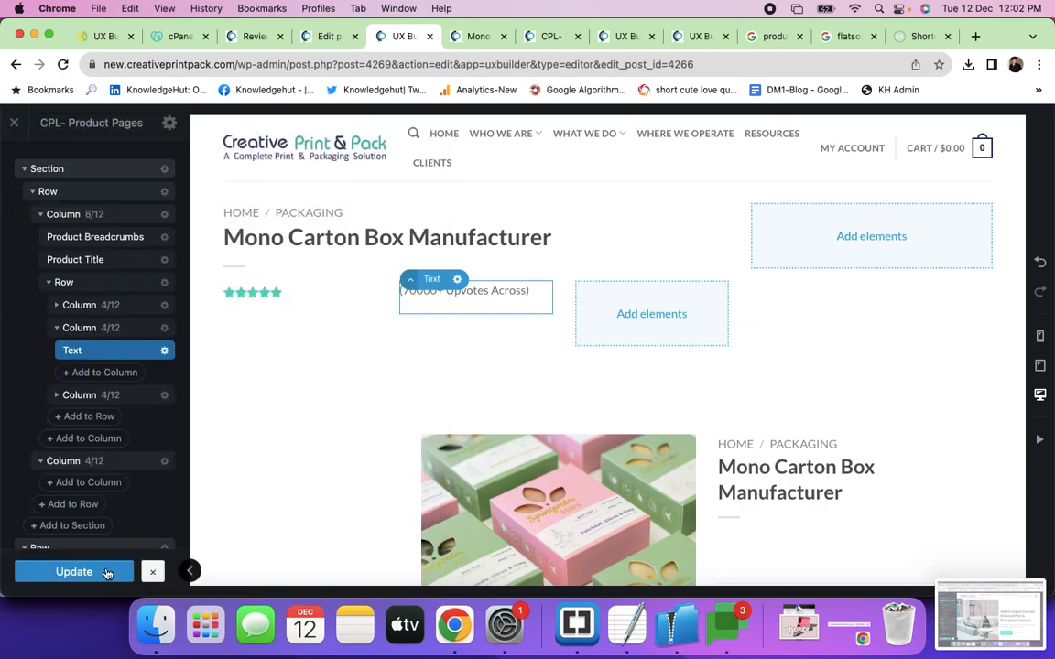
left_click(78, 571)
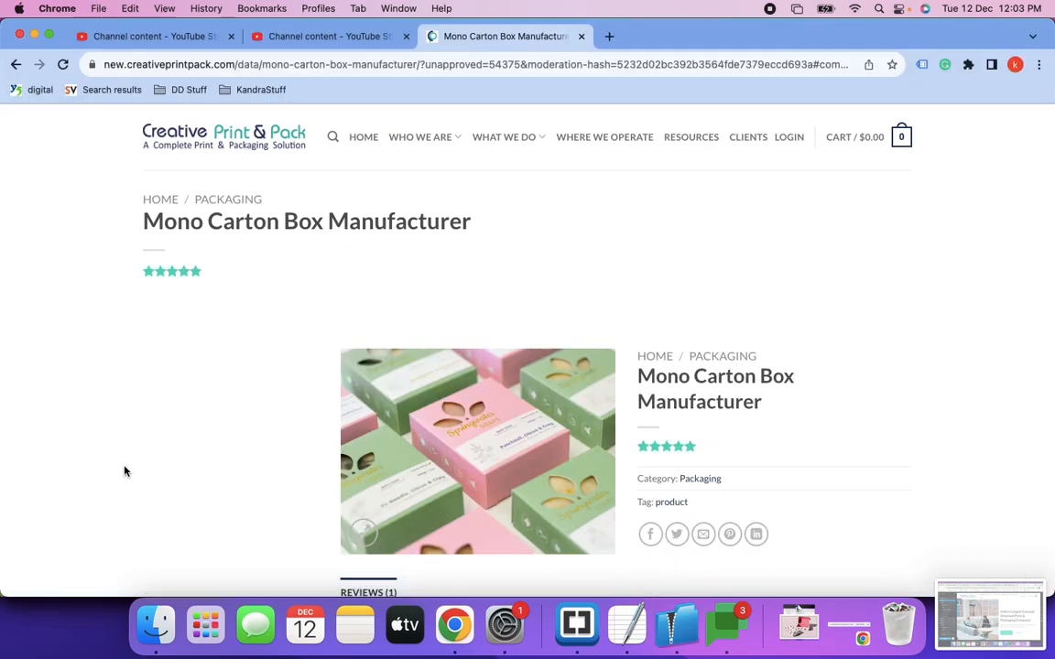
Reload the public product page, examine the upvotes text beside the rating, and return to the block's builder window.
key("super+r")
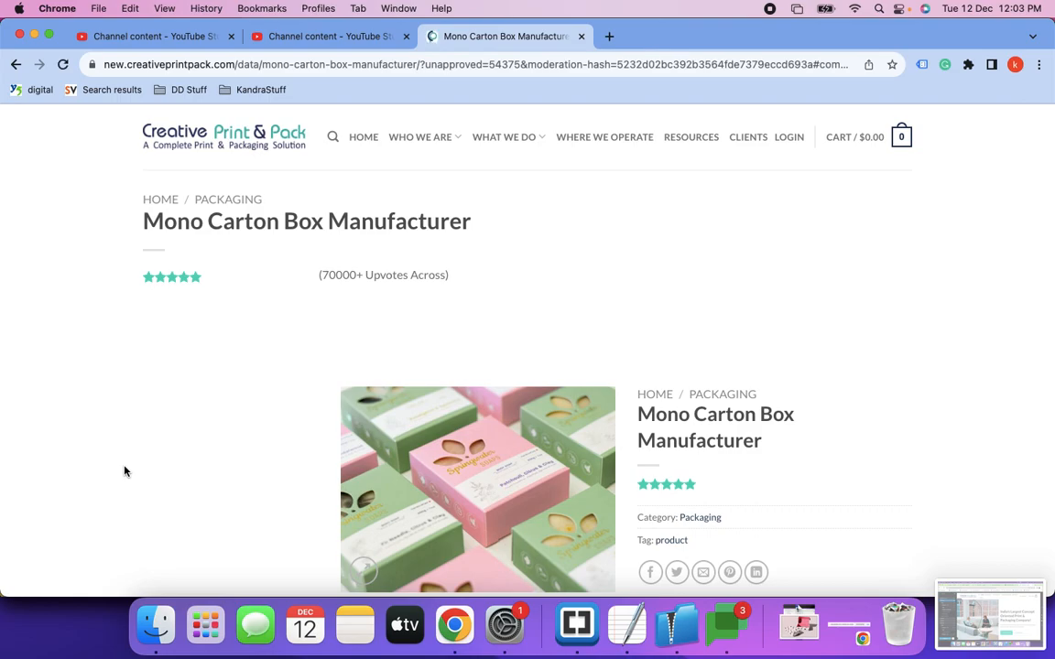
scroll(167, 488, "up", 6)
key("super+grave")
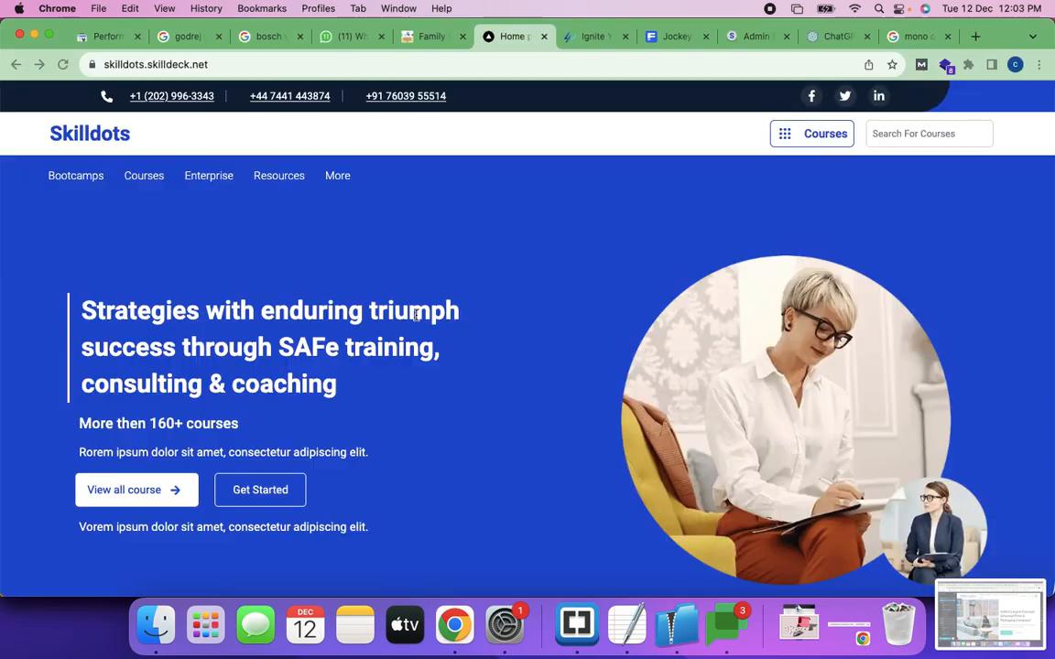
key("super+grave")
key("super+grave")
key("super+grave")
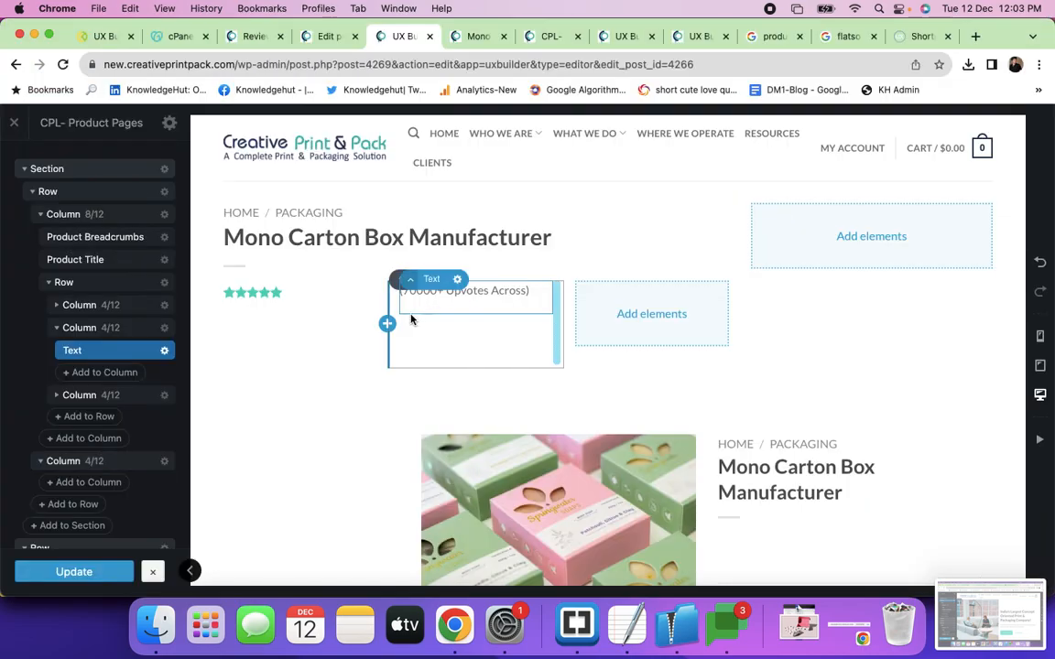
Set the width of the nested row's rating column to 3/12 and apply it.
left_click(107, 308)
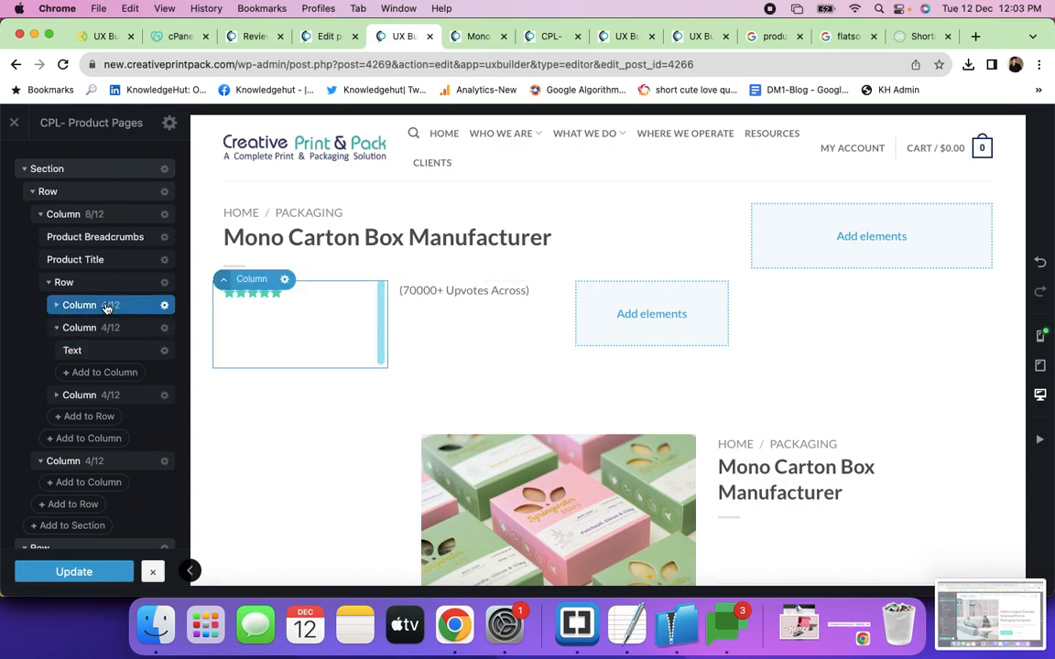
left_click(48, 293)
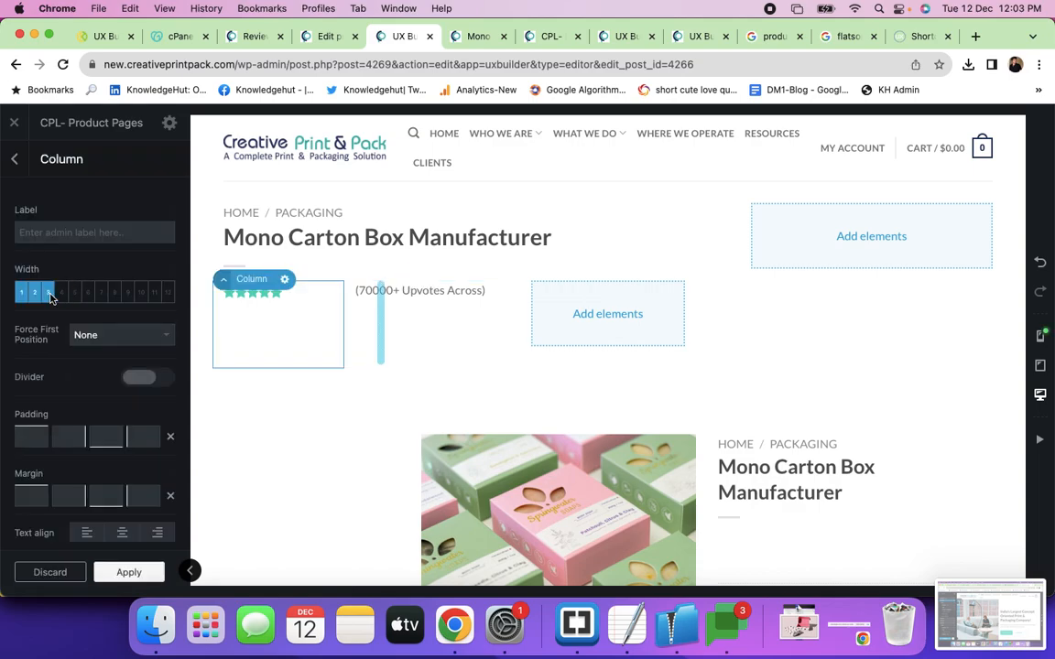
left_click(129, 574)
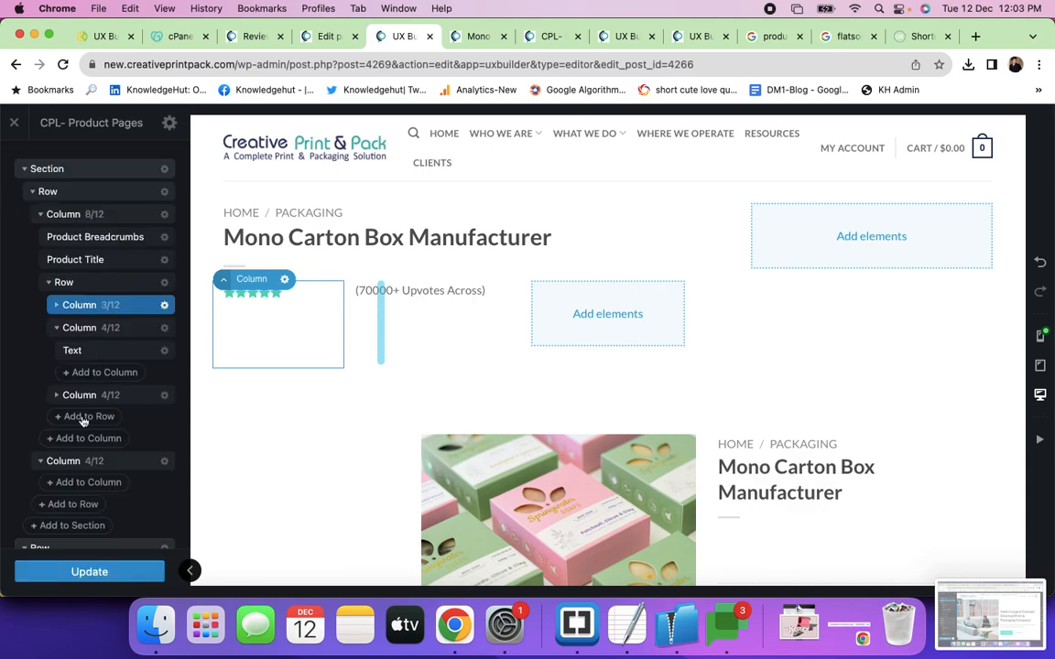
Set the nested row's Column Spacing to Collapse, apply it and update the block.
left_click(90, 283)
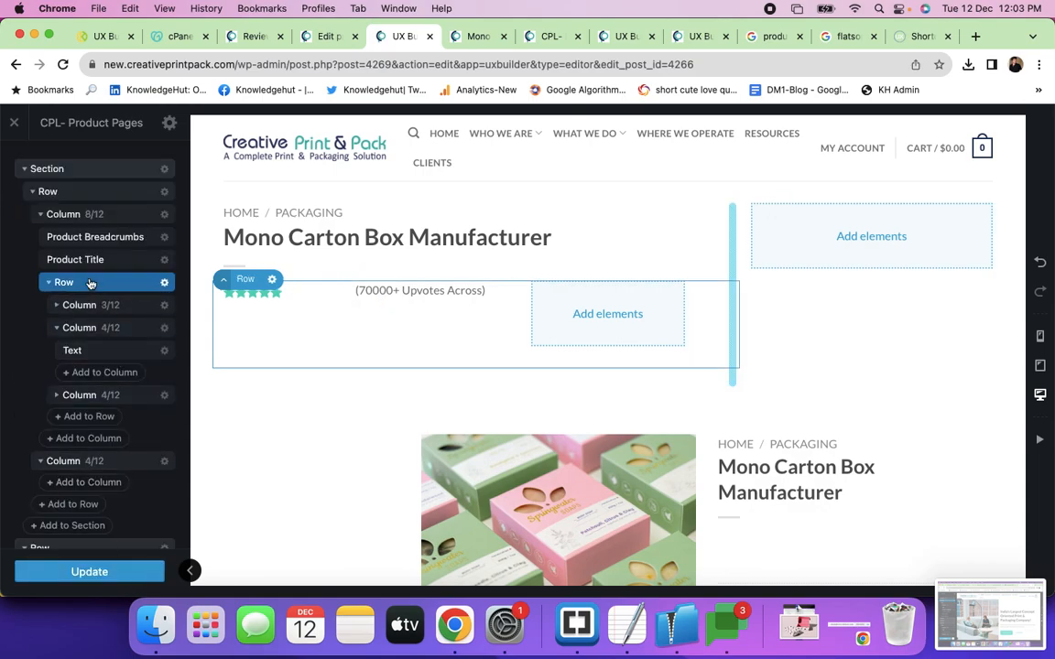
left_click(151, 291)
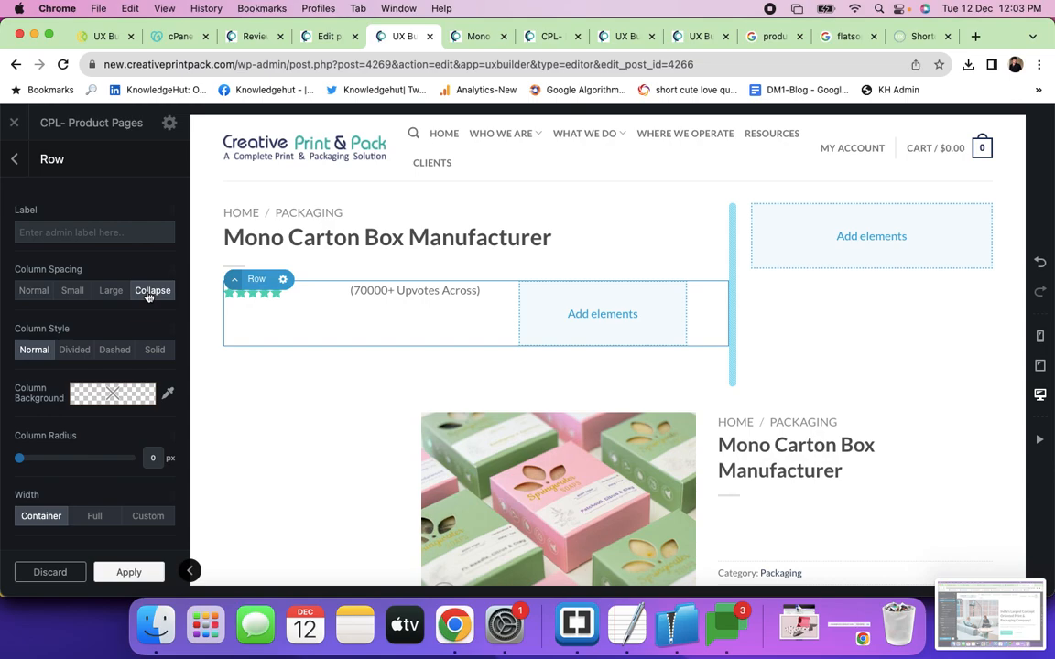
scroll(105, 471, "down", 3)
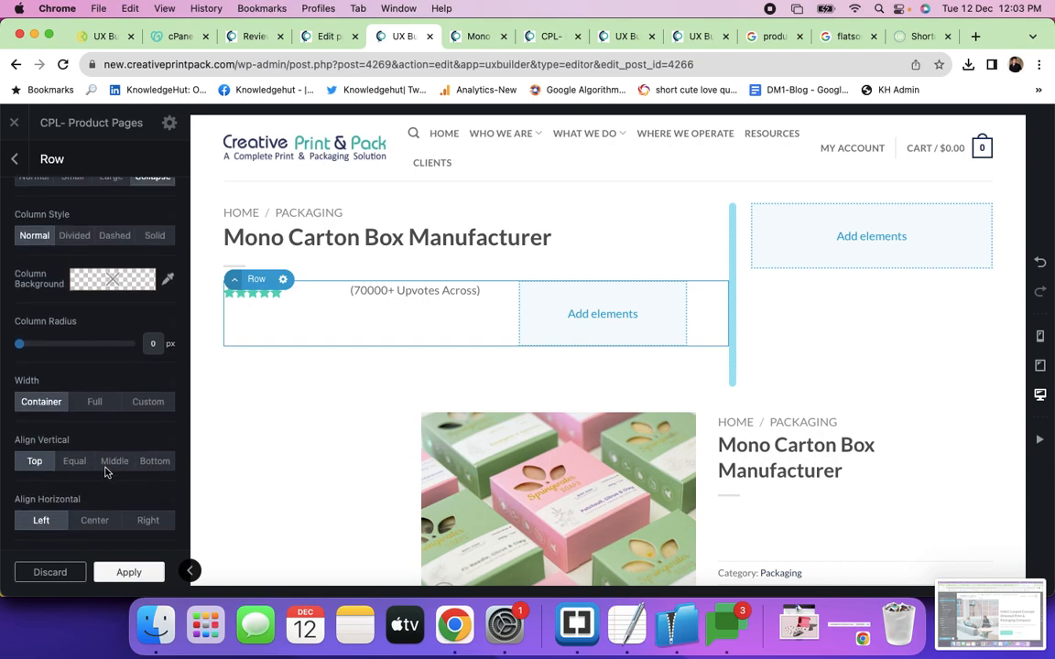
left_click(106, 573)
left_click(105, 576)
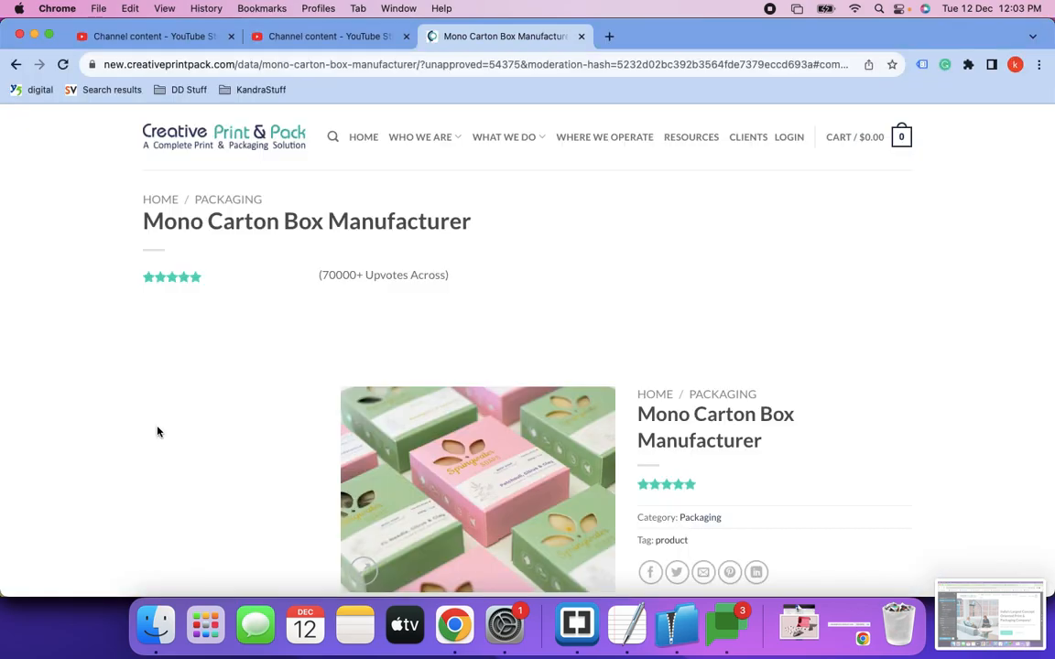
Reload the public product page and examine the spacing between the rating stars and the upvotes text.
key("super+r")
scroll(252, 410, "down", 5)
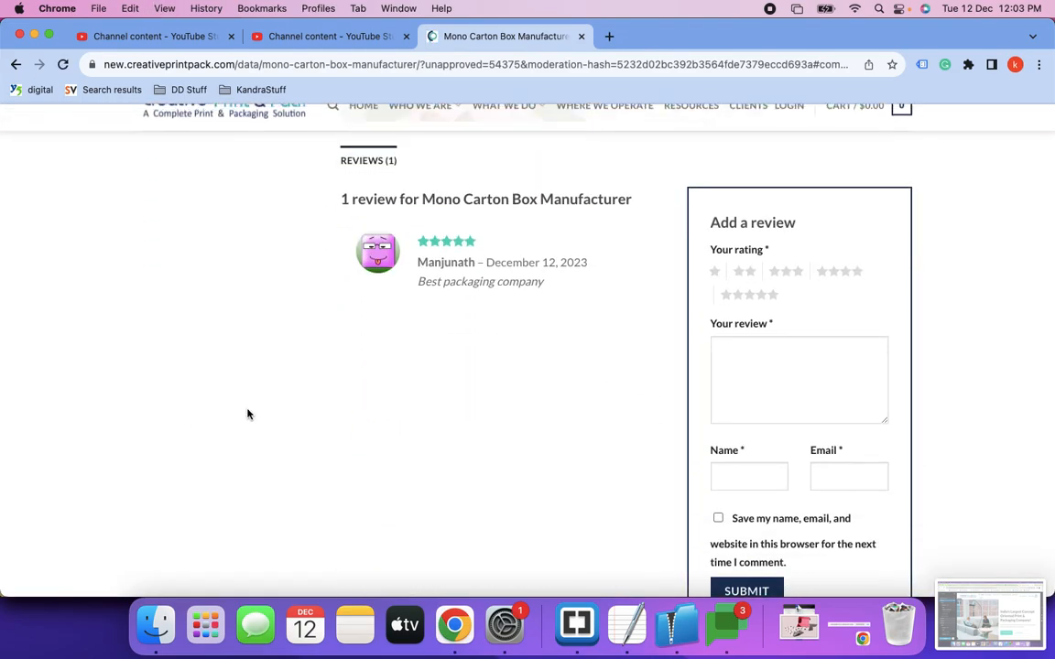
scroll(296, 308, "up", 6)
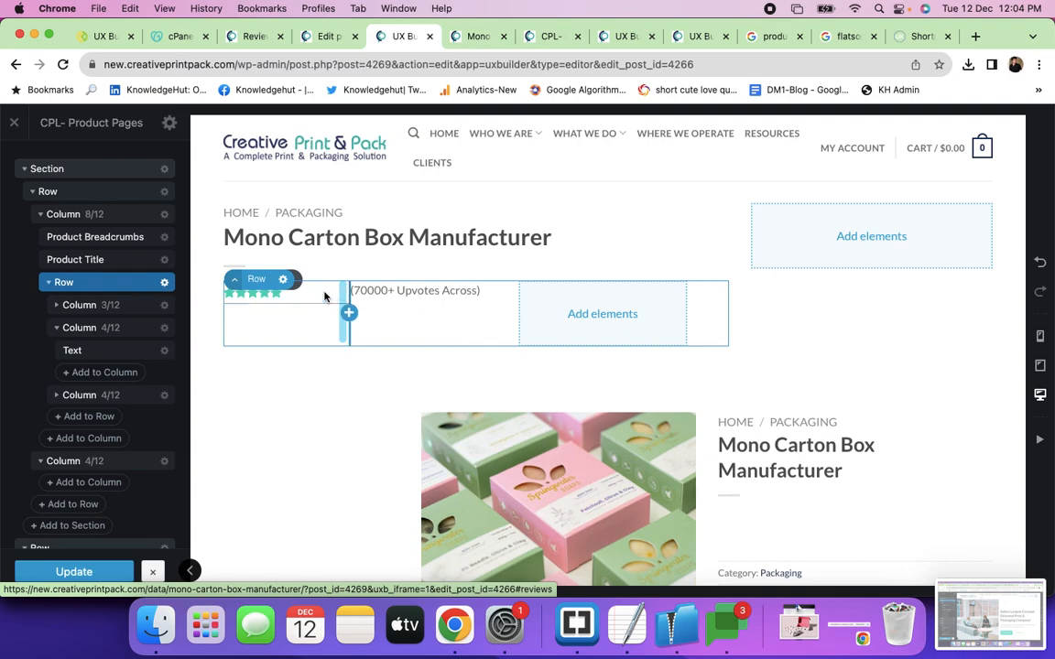
Resize the rating column to 2/12 and the upvotes column to 5/12, update the block and check the reloaded product page.
left_click_drag(343, 292, 289, 294)
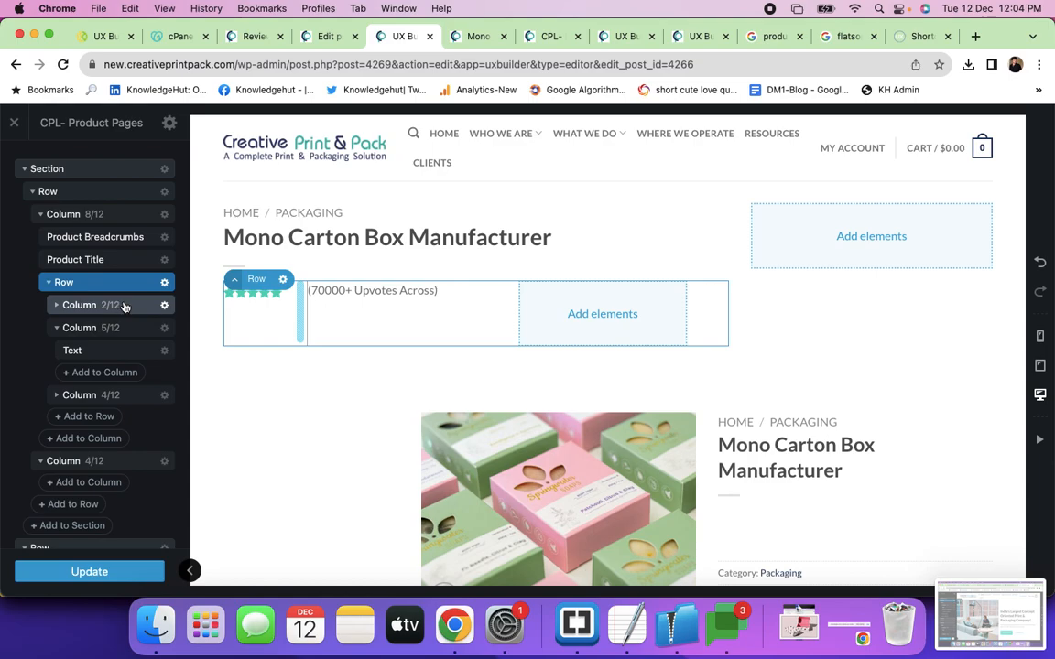
left_click(73, 573)
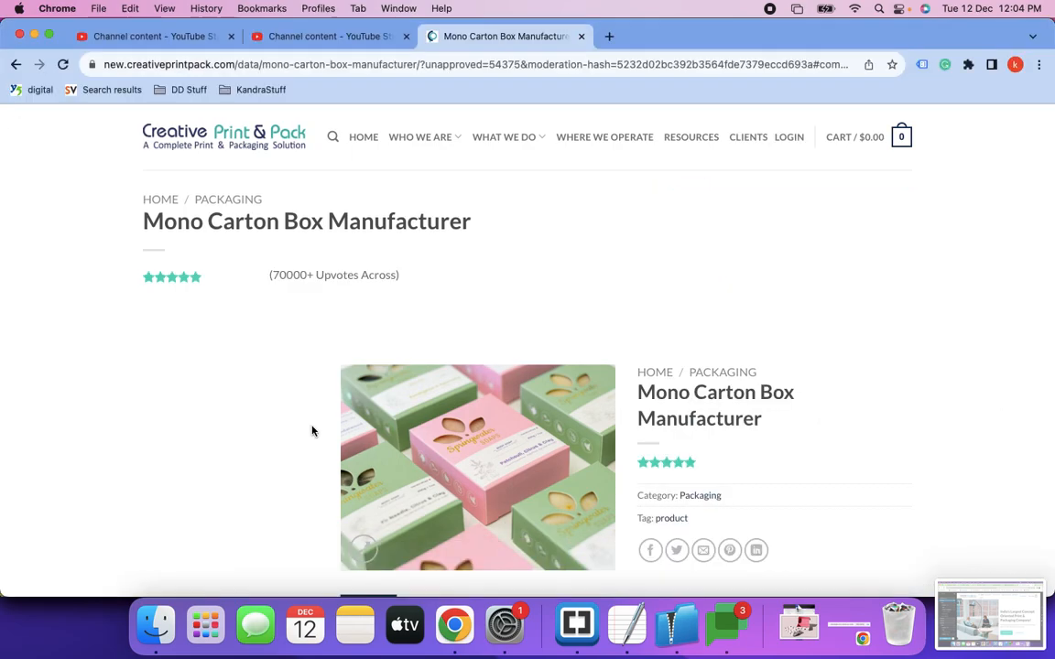
key("super+r")
scroll(277, 370, "down", 5)
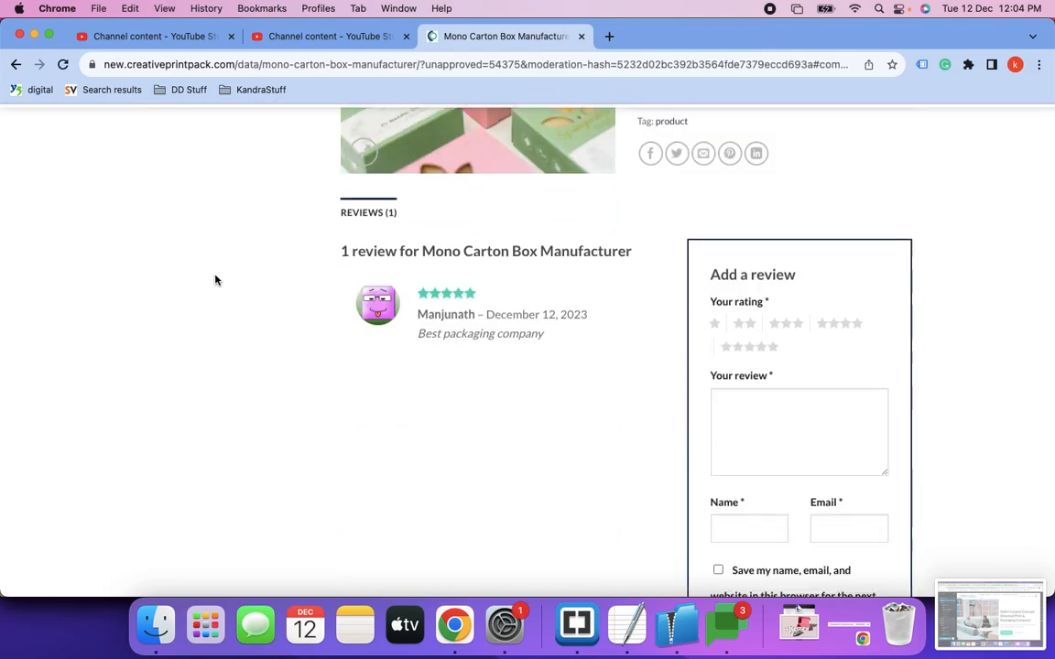
scroll(229, 293, "up", 5)
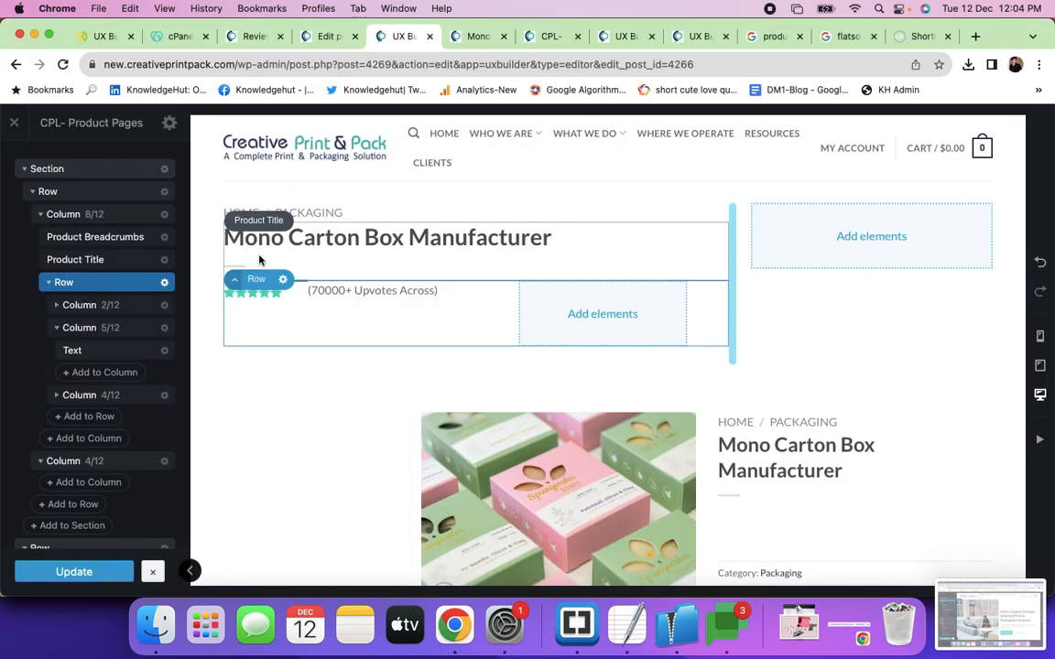
Open the settings of the 2/12 rating column in the nested row.
left_click(94, 308)
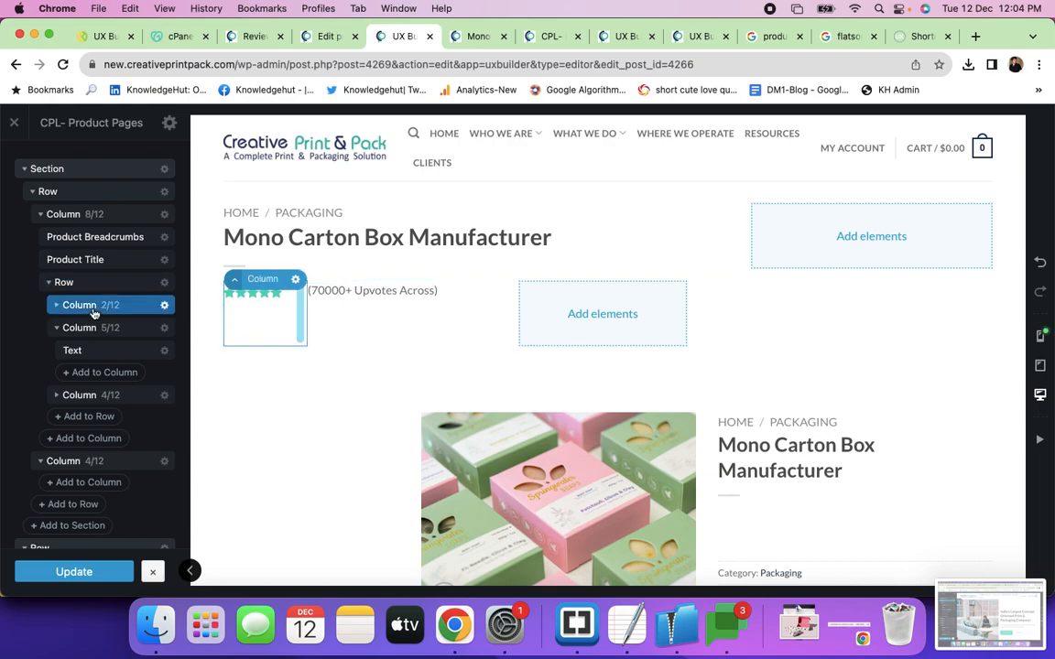
Right-align the text of the 2/12 column holding the star rating and update the product page layout.
left_click(93, 313)
scroll(145, 468, "down", 2)
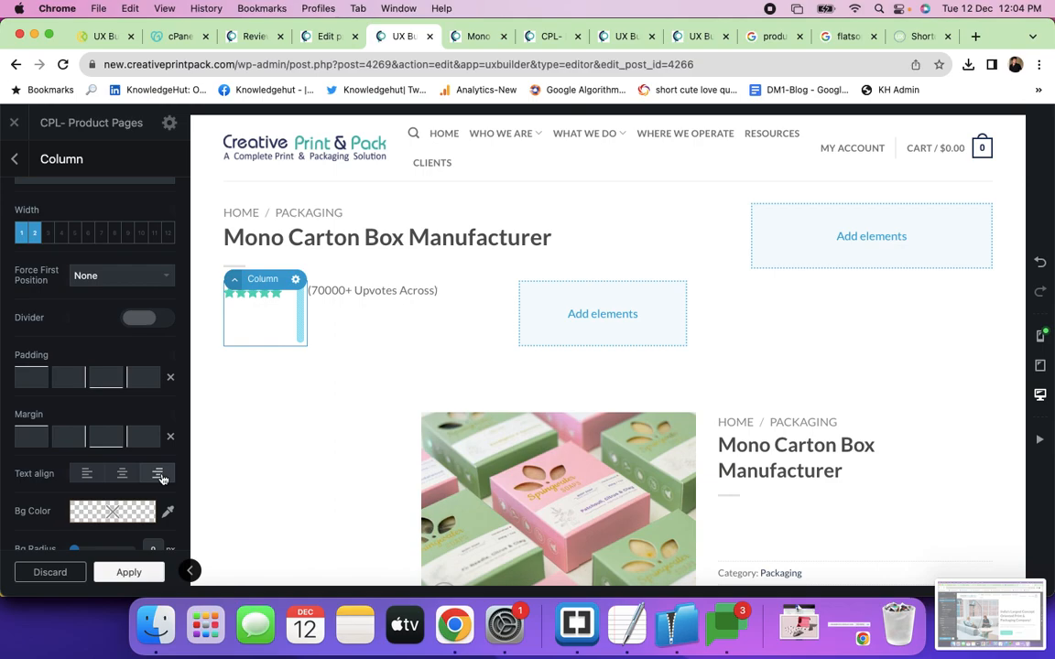
left_click(159, 475)
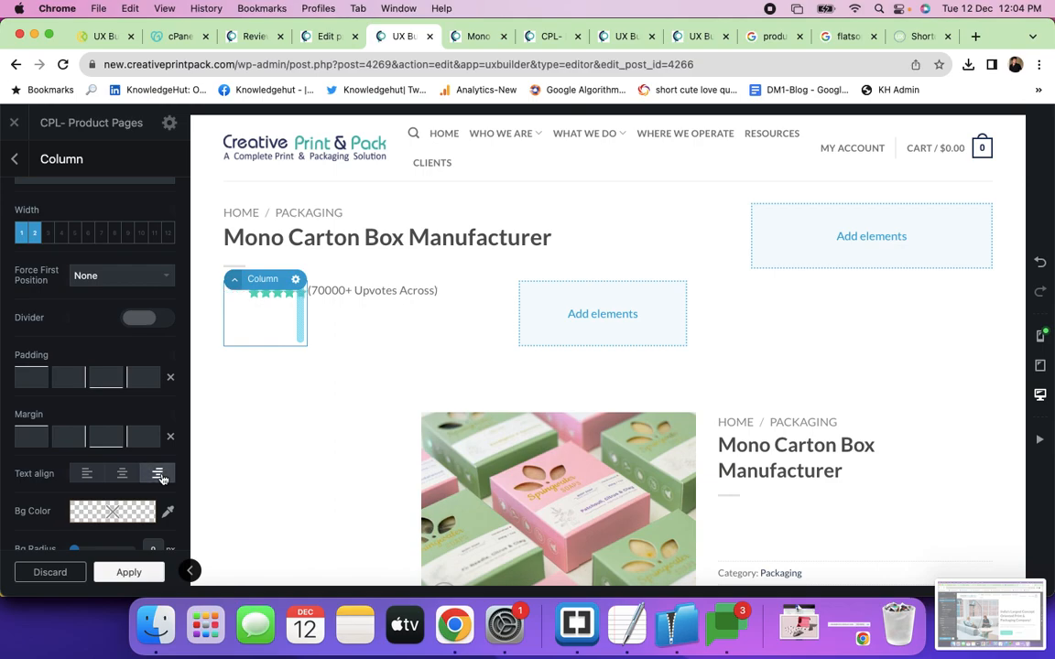
left_click(131, 573)
left_click(114, 576)
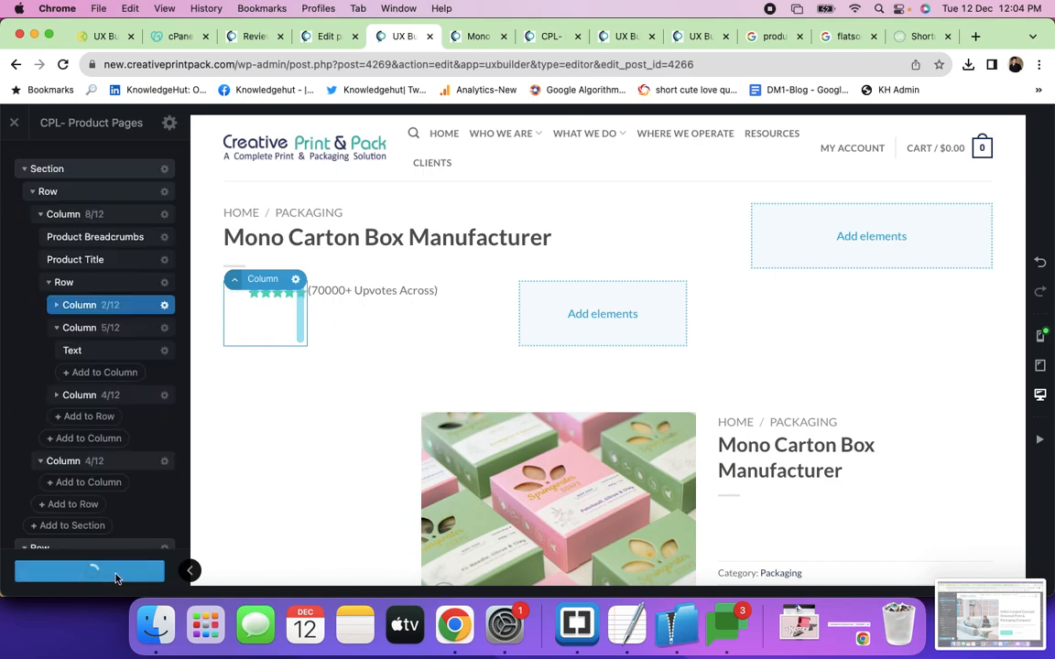
Switch to the live Mono Carton Box Manufacturer page and reload it to check the star rating's alignment.
key("super+grave")
key("super+grave")
key("super+grave")
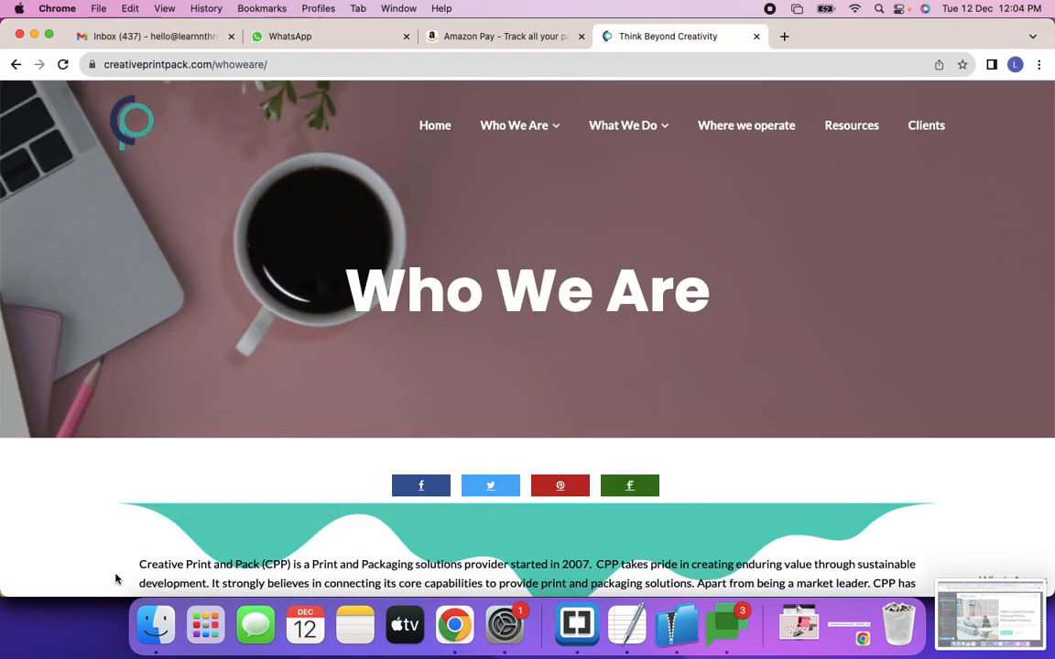
key("super+grave")
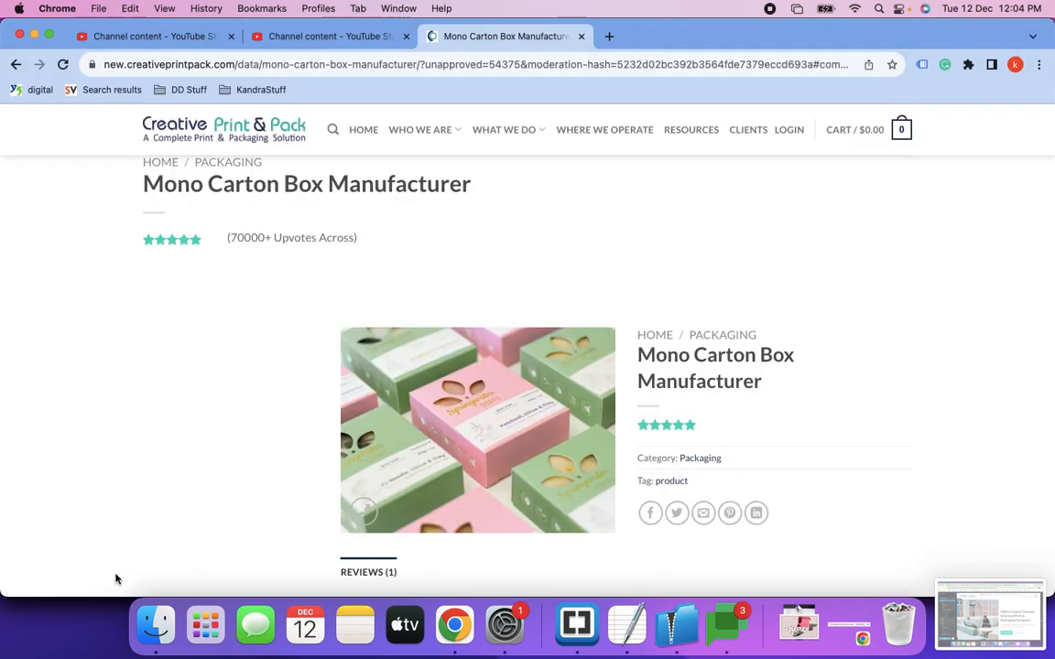
key("super+r")
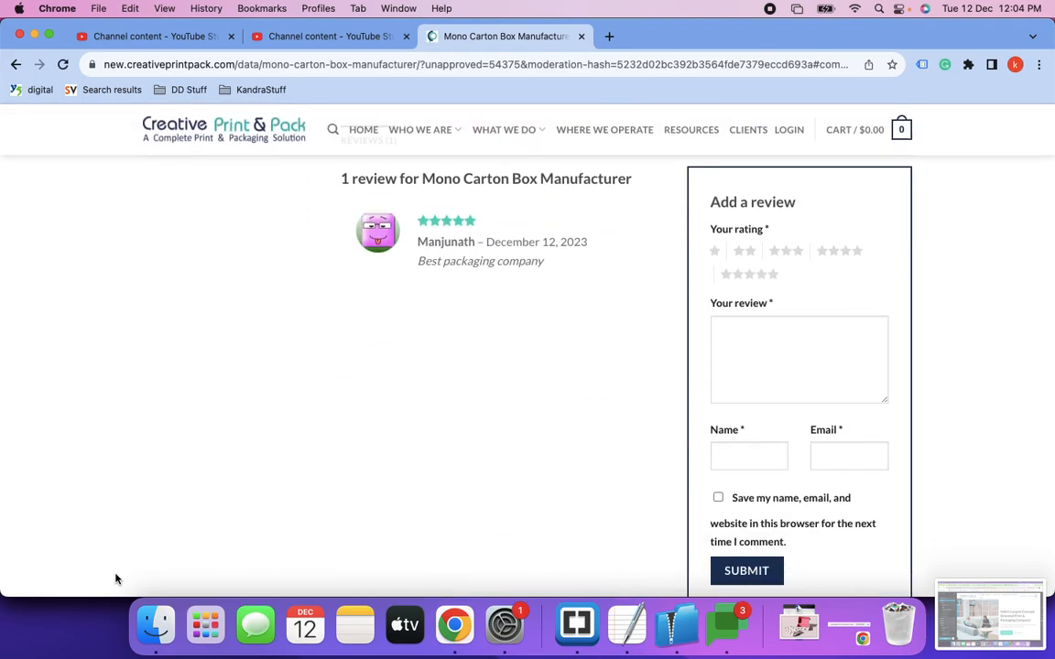
scroll(115, 579, "up", 10)
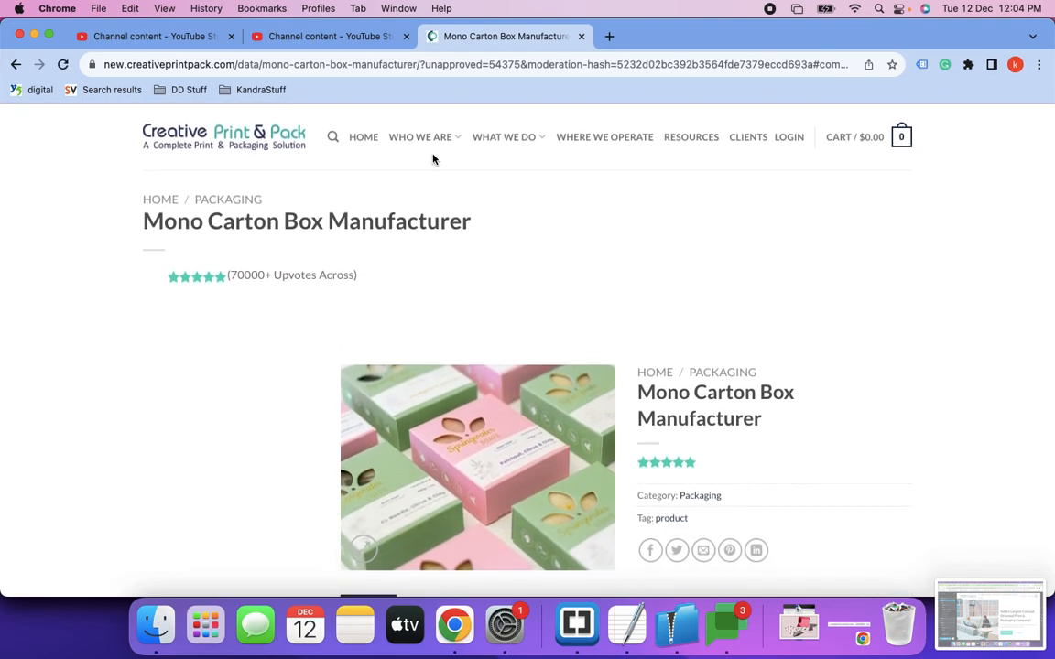
Load the live product page without the review query string in its address, and refresh it.
left_click_drag(420, 65, 941, 134)
key("BackSpace")
key("Return")
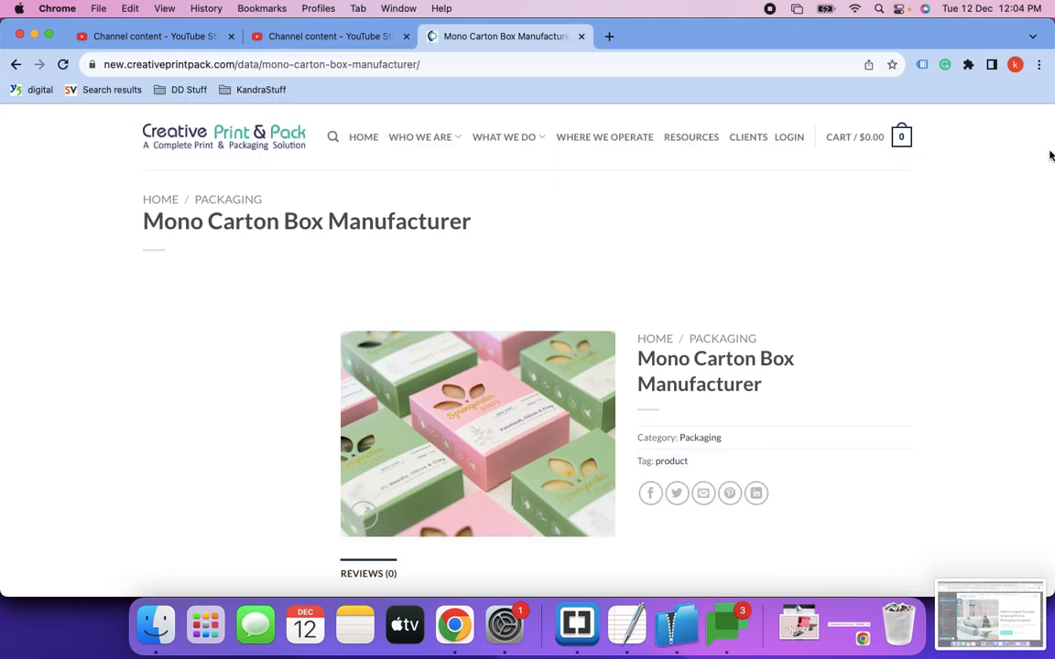
key("super+r")
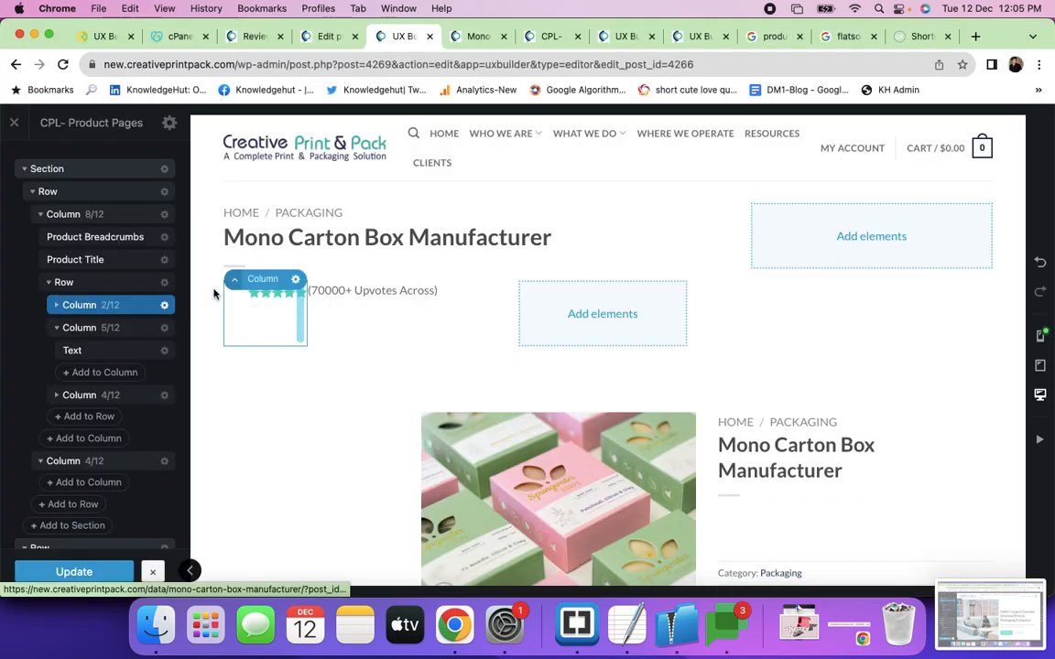
Set the top column padding of the inner row with the rating and upvotes text to -60 and update the layout.
left_click(95, 266)
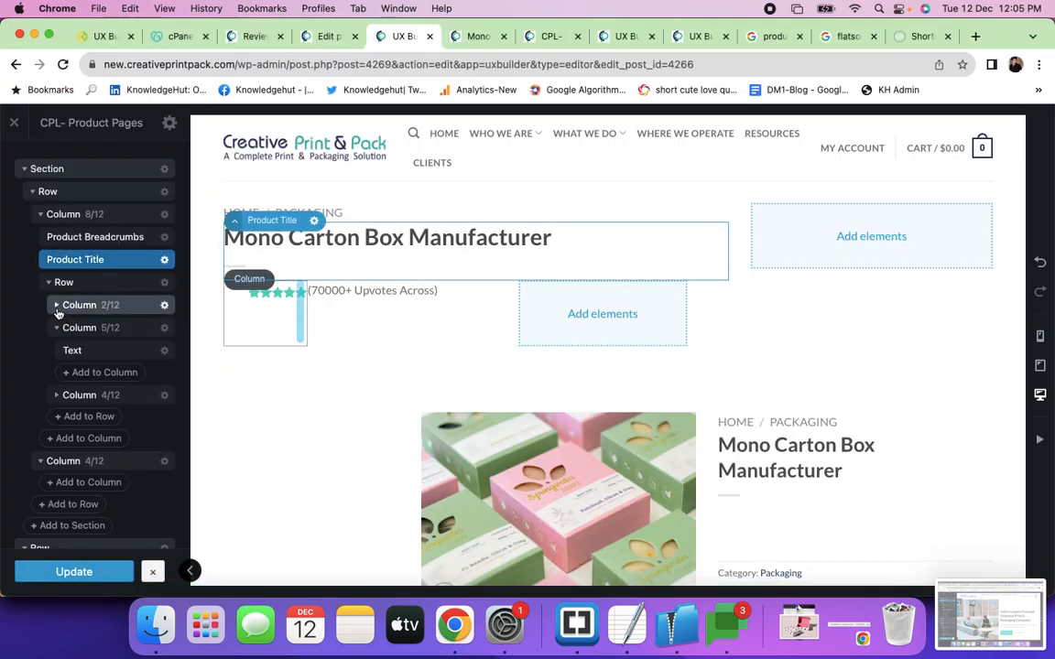
mouse_move(57, 313)
left_mouse_down()
mouse_move(55, 260)
mouse_move(60, 306)
left_mouse_up()
left_click(59, 220)
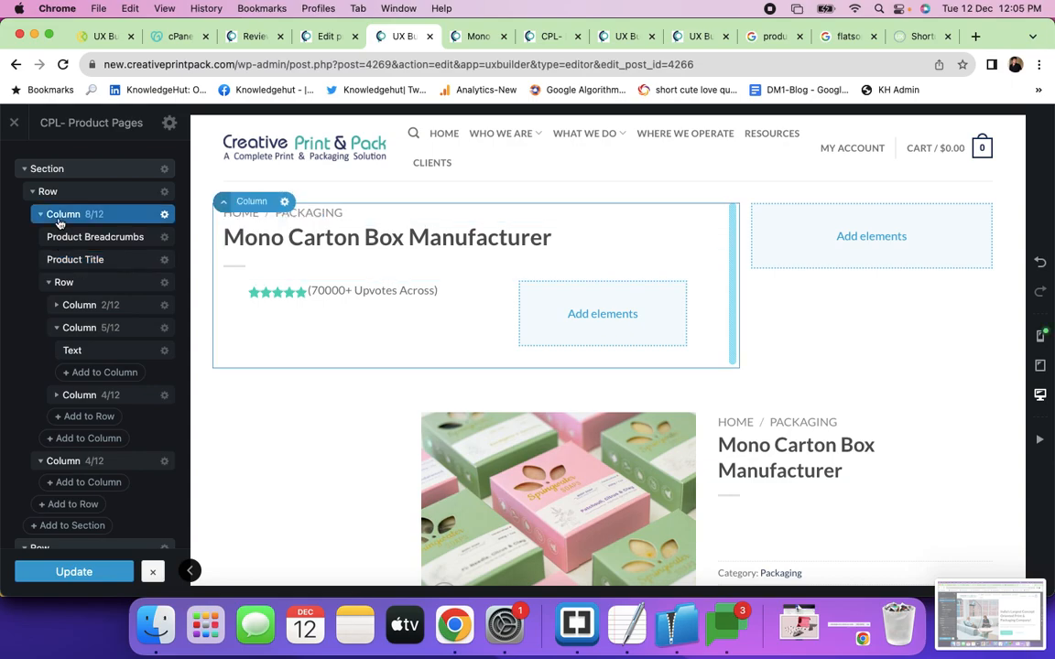
left_click(50, 283)
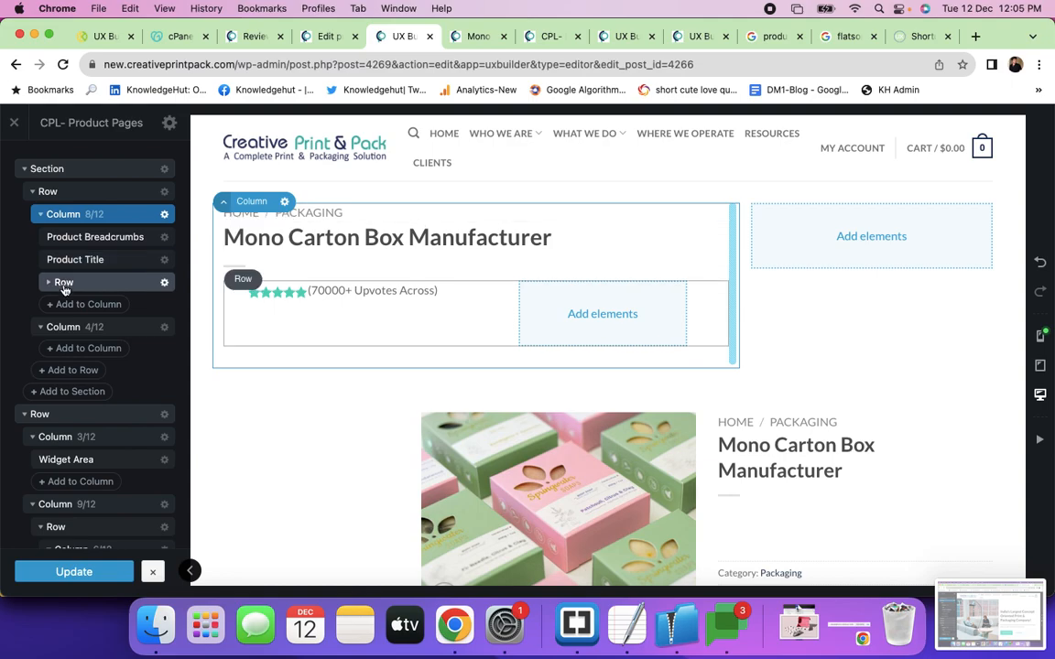
left_click(64, 286)
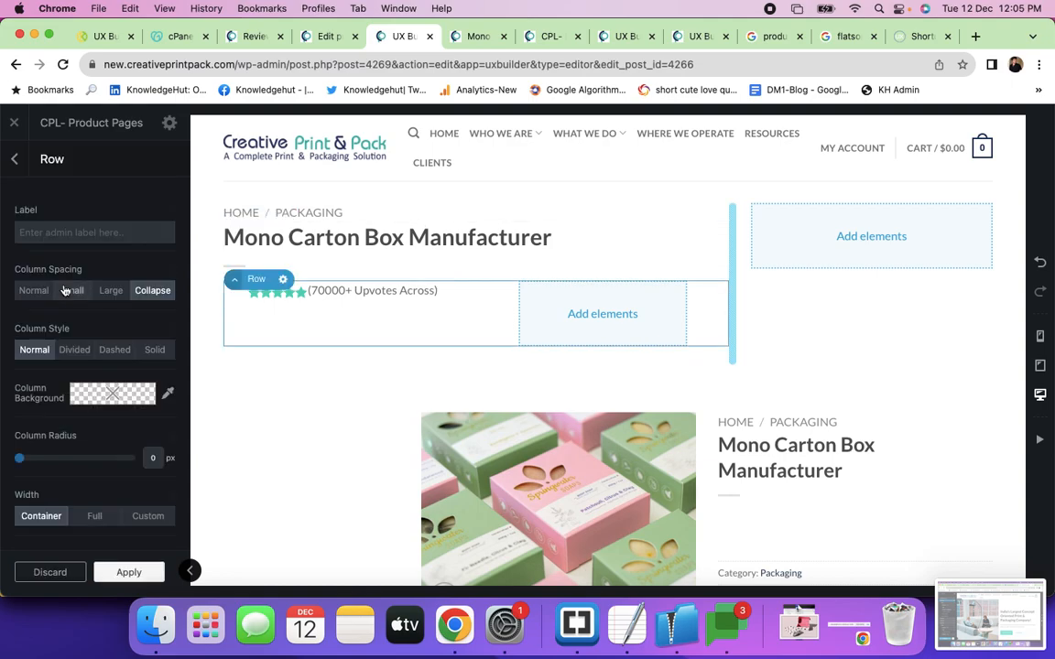
scroll(99, 343, "down", 5)
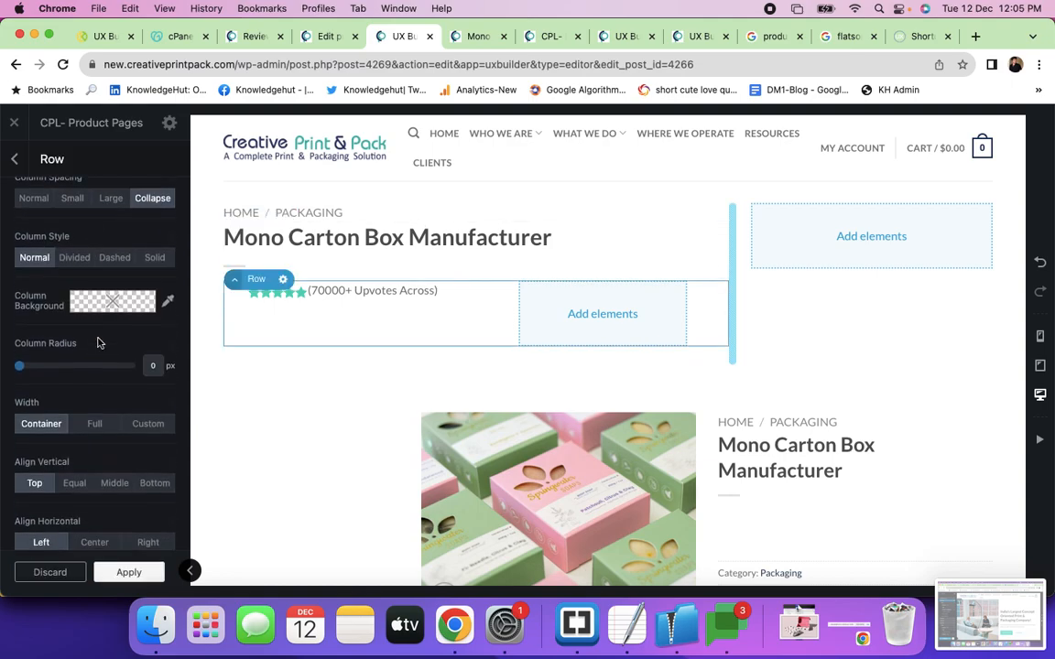
scroll(99, 342, "down", 5)
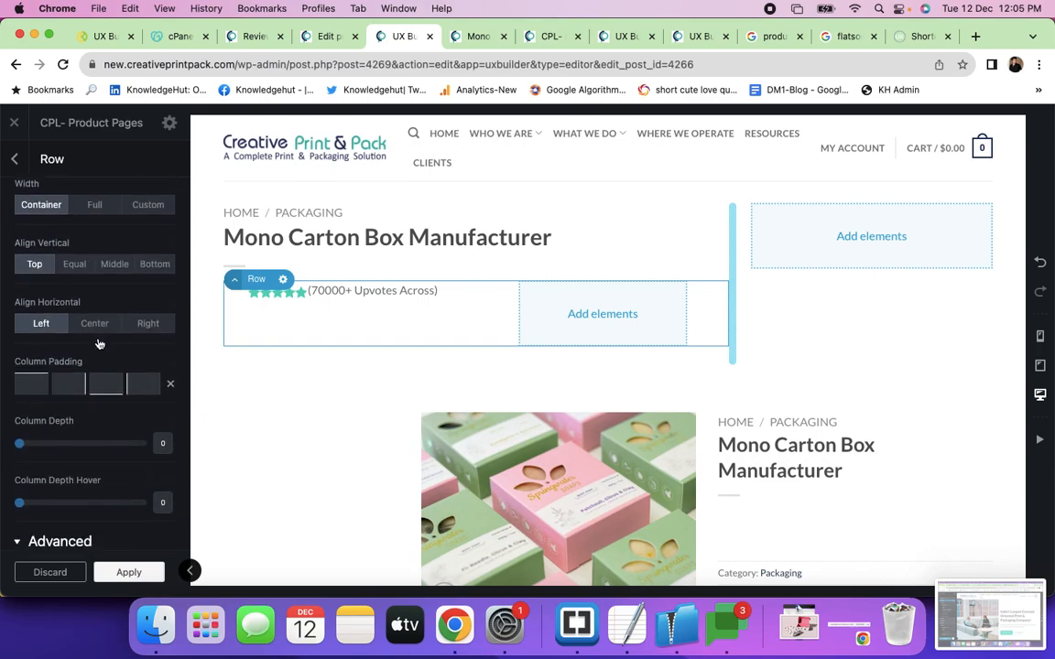
scroll(98, 342, "down", 3)
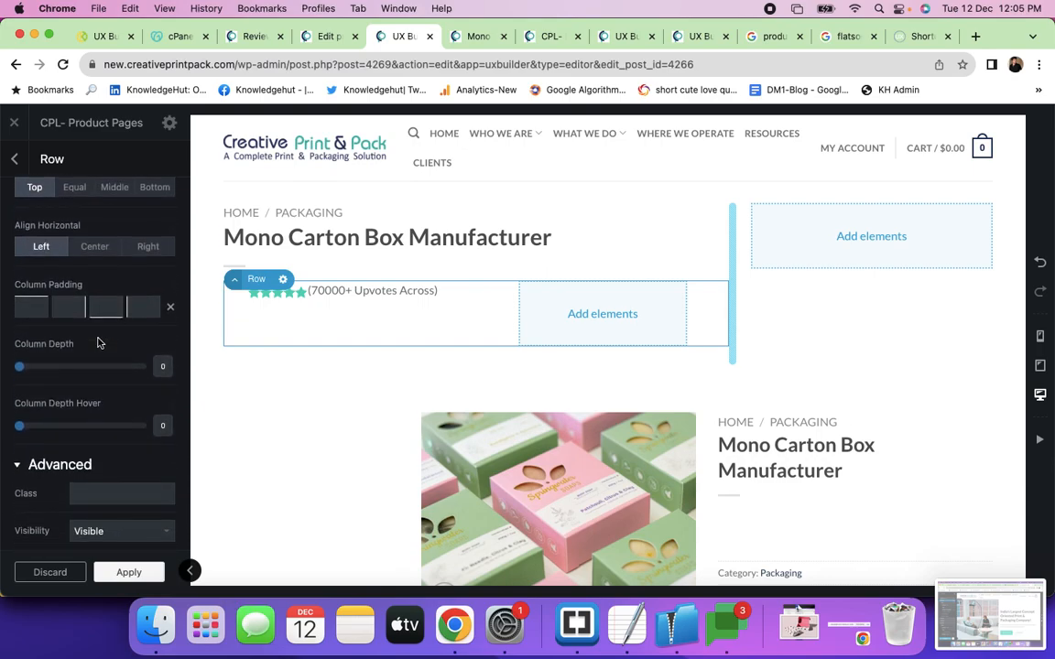
scroll(98, 343, "up", 2)
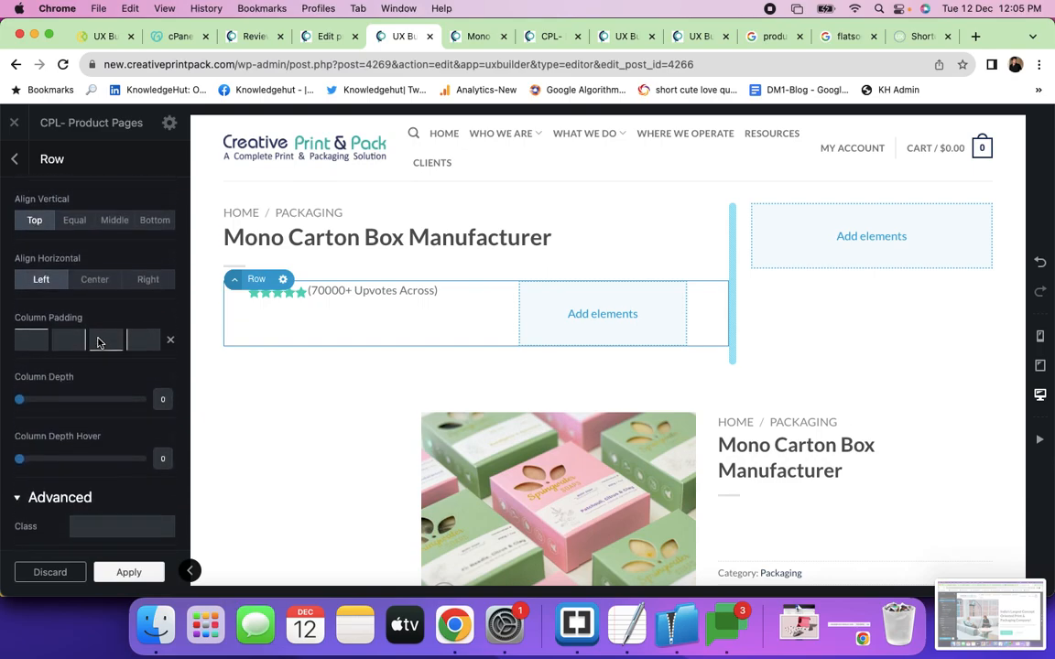
left_click(33, 351)
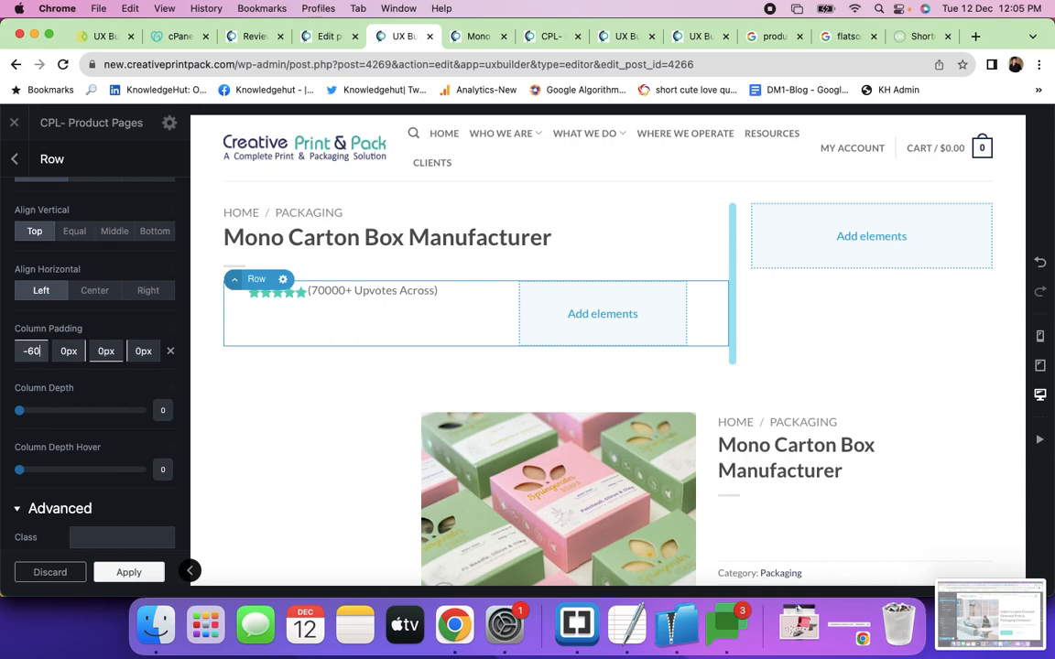
type("-60")
left_click(127, 571)
left_click(94, 572)
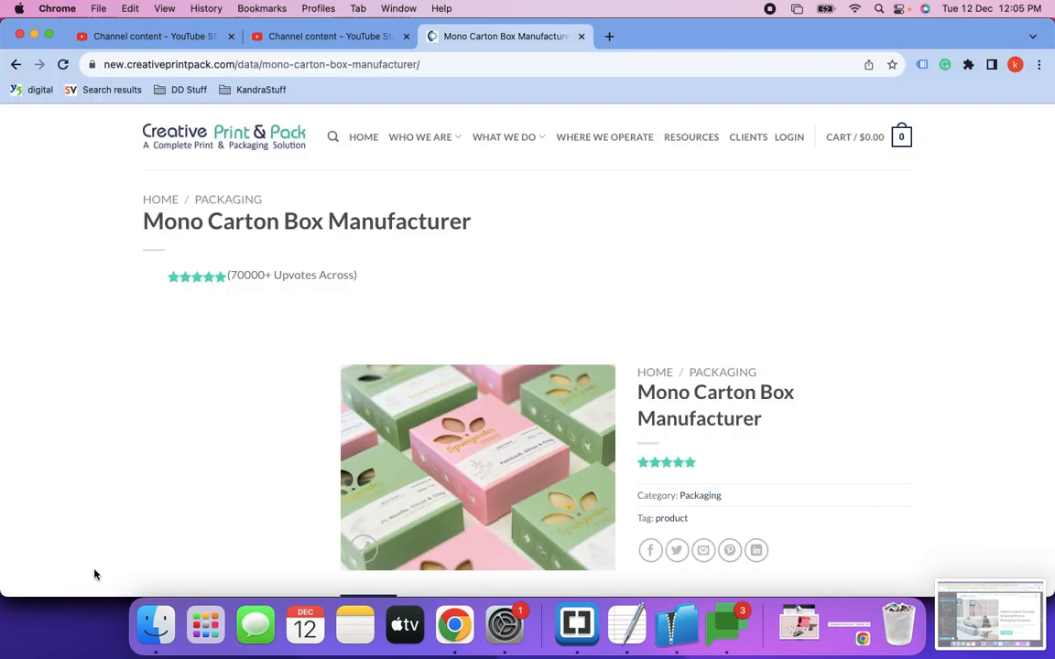
Reload the live product page and compare its rating row with the nested rows and columns of the layout.
key("super+r")
key("super+grave")
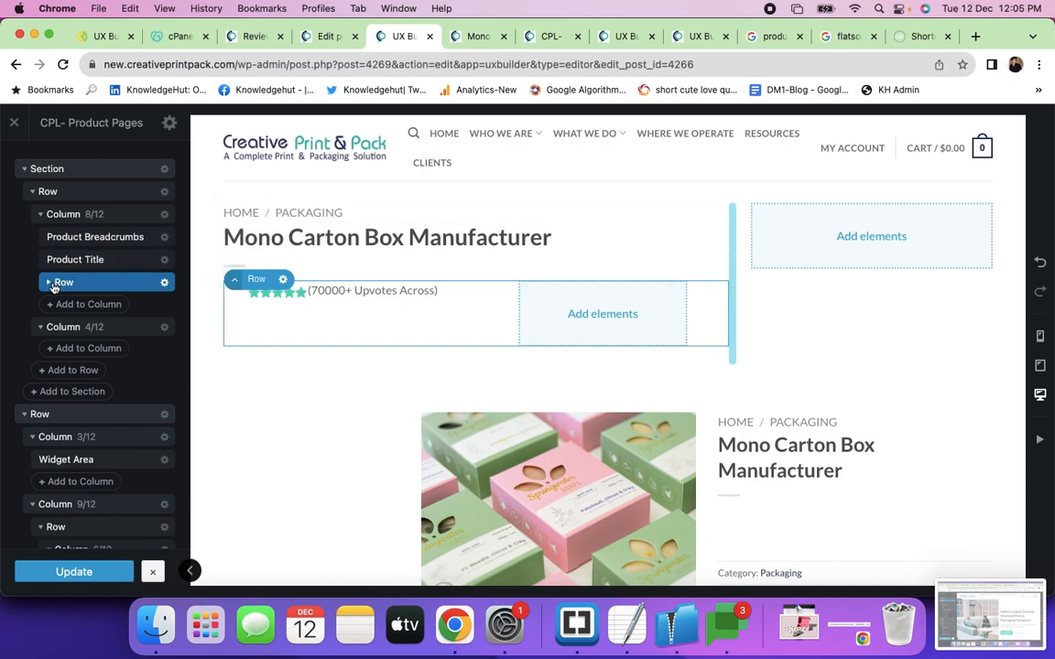
left_click(59, 216)
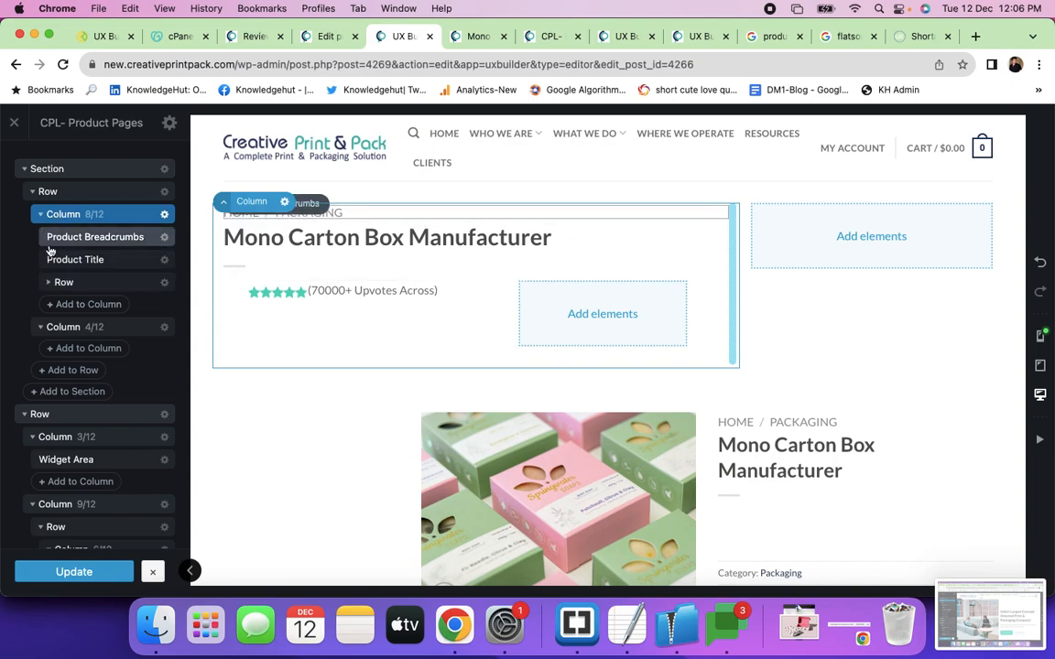
left_click(50, 284)
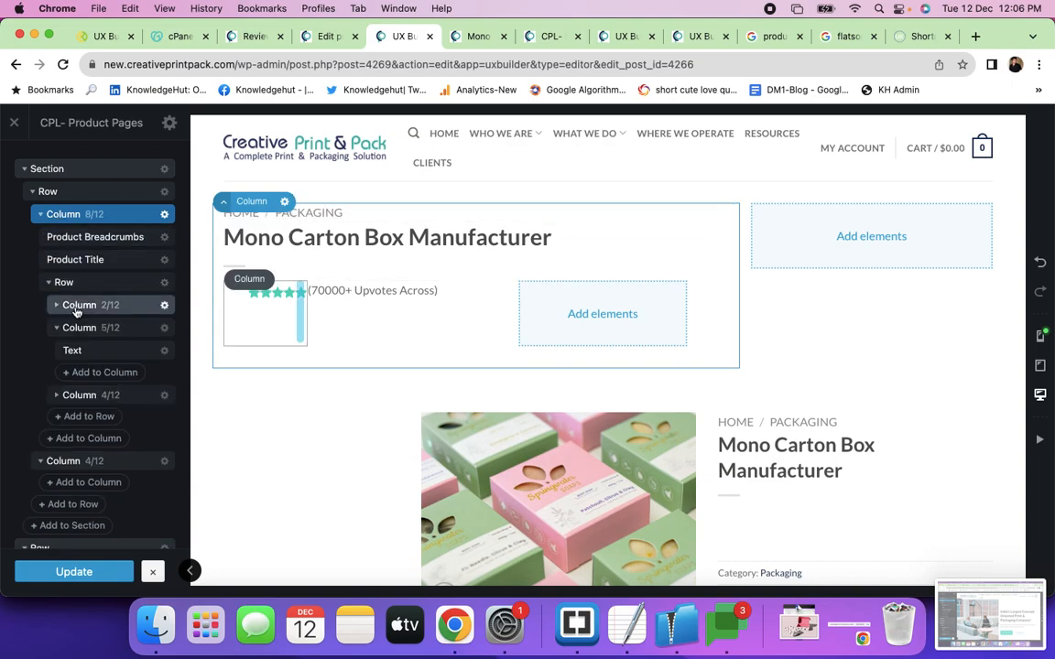
mouse_move(78, 305)
left_mouse_down()
mouse_move(57, 265)
mouse_move(55, 216)
mouse_move(66, 345)
mouse_move(77, 312)
left_mouse_up()
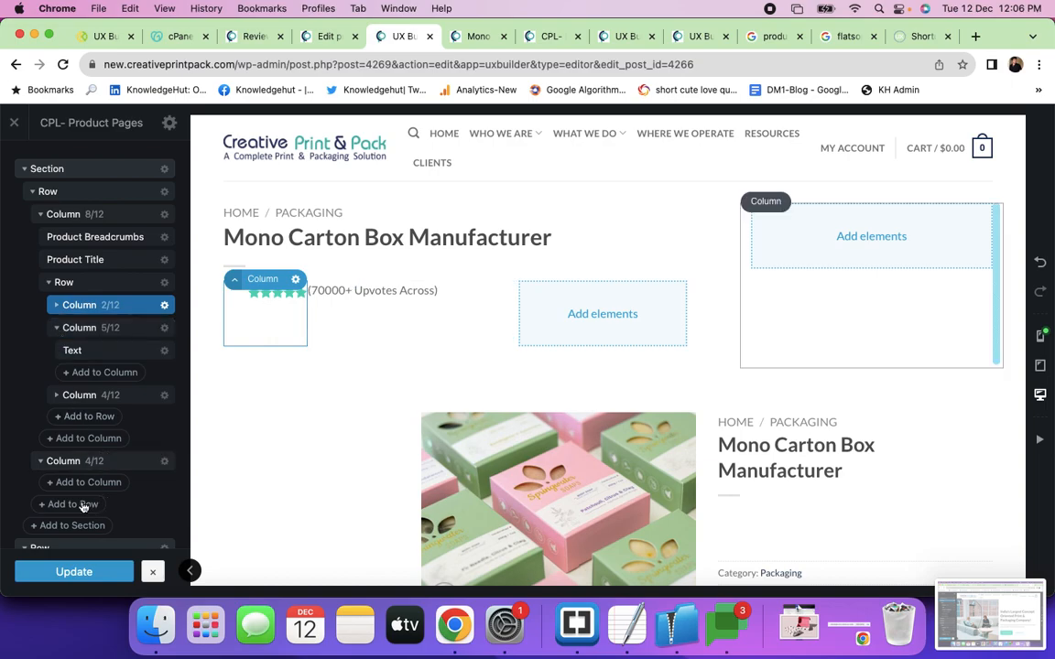
left_click(48, 284)
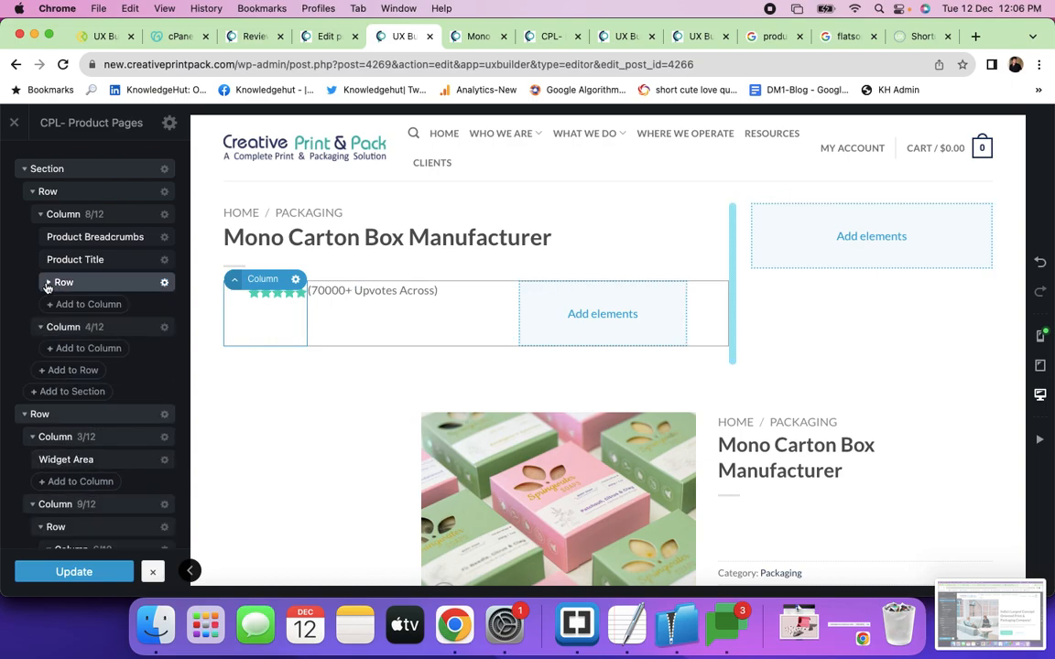
left_click(41, 214)
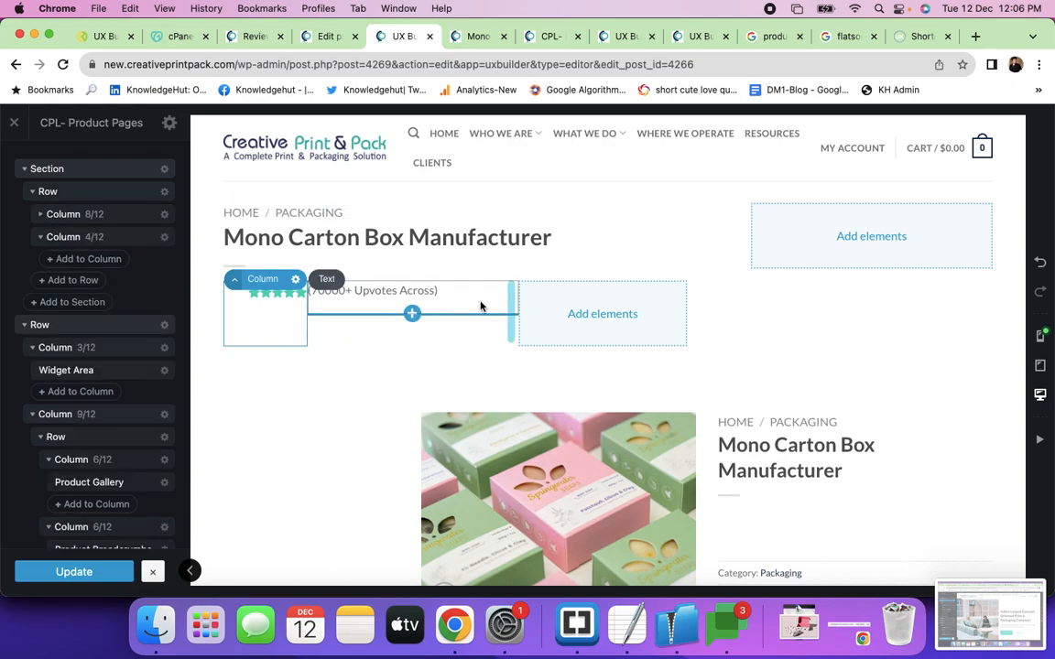
key("super+grave")
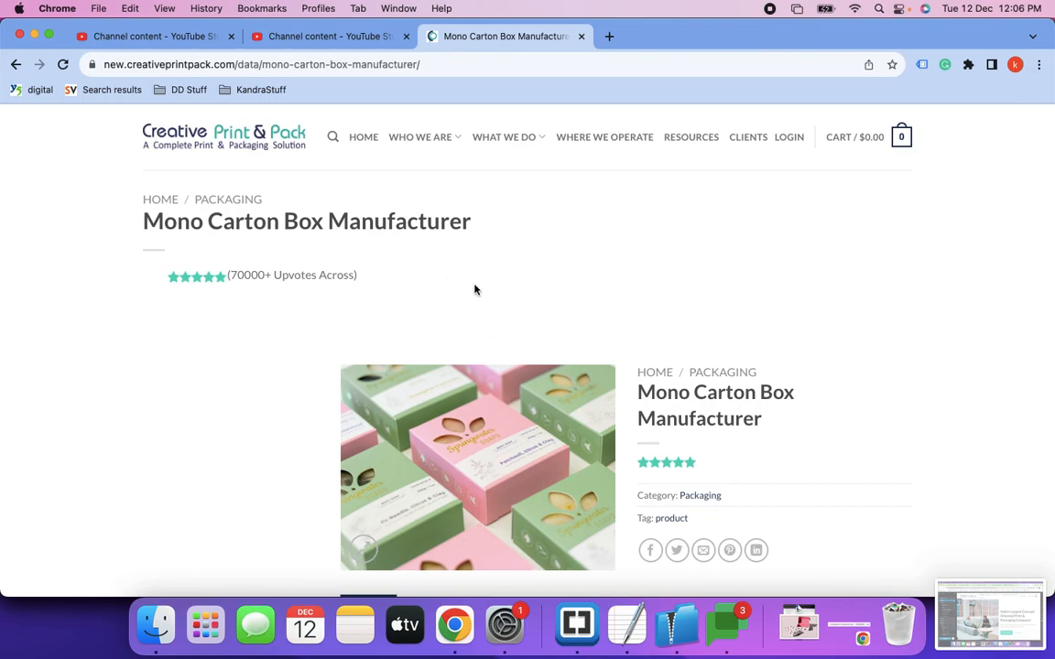
key("super+grave")
key("super+grave")
key("super+grave")
key("super+grave")
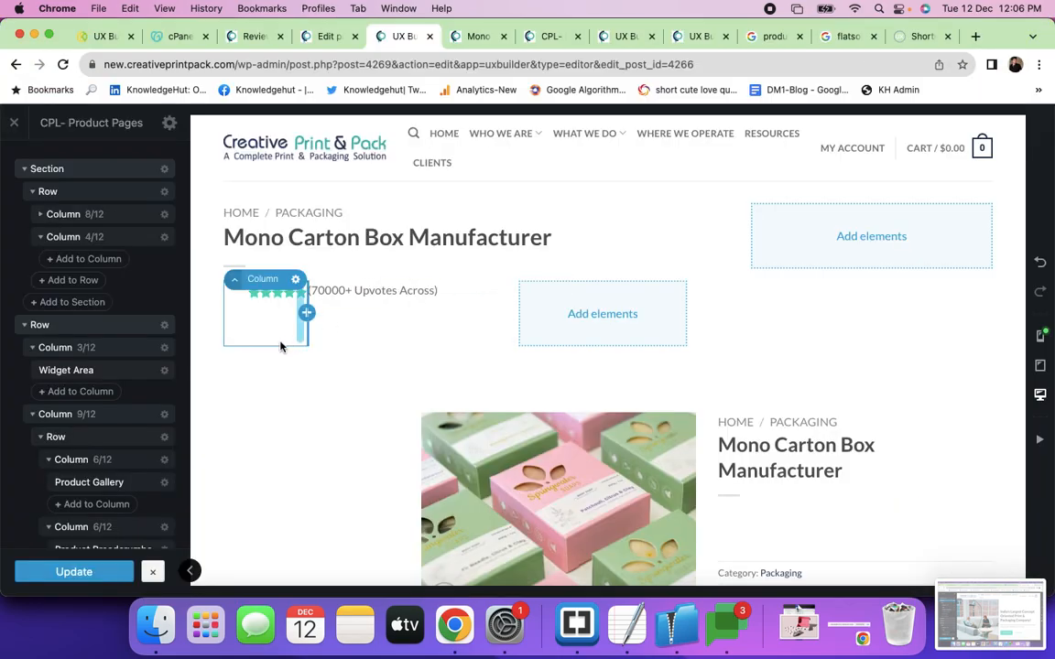
Expand the top row's 8/12 column in the layout tree and open the element library for adding content below its inner row.
left_click(50, 194)
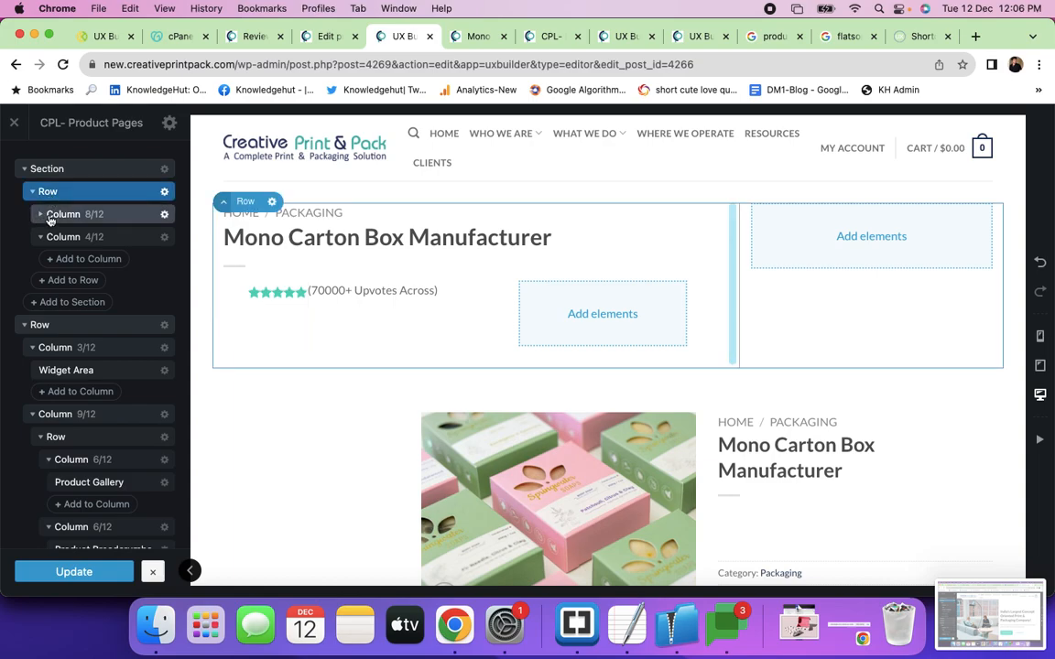
left_click(46, 214)
left_click(40, 237)
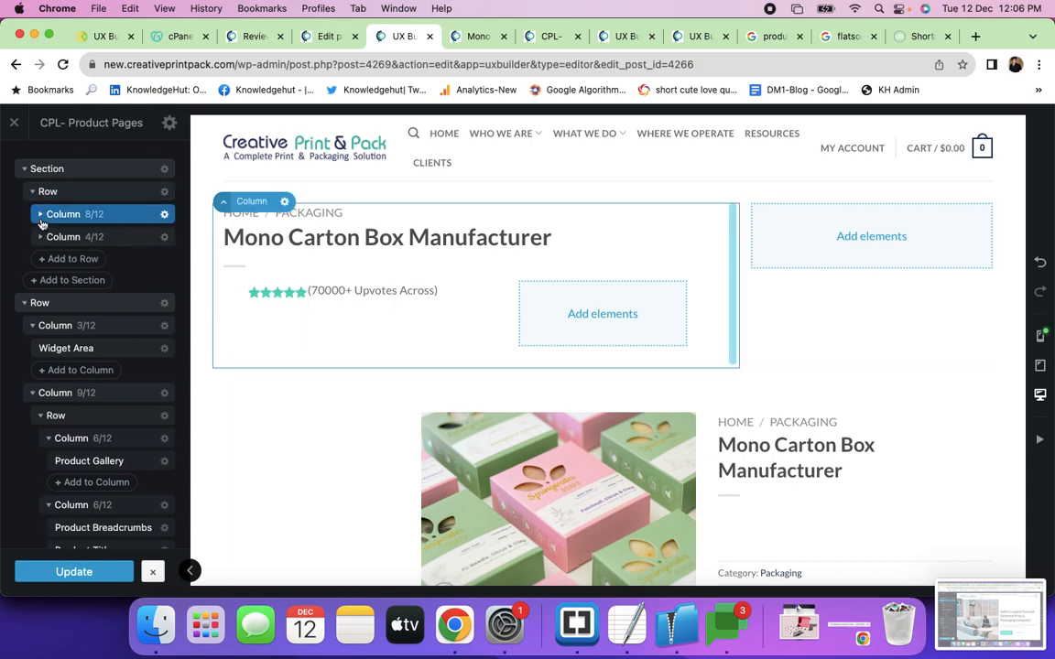
left_click(40, 214)
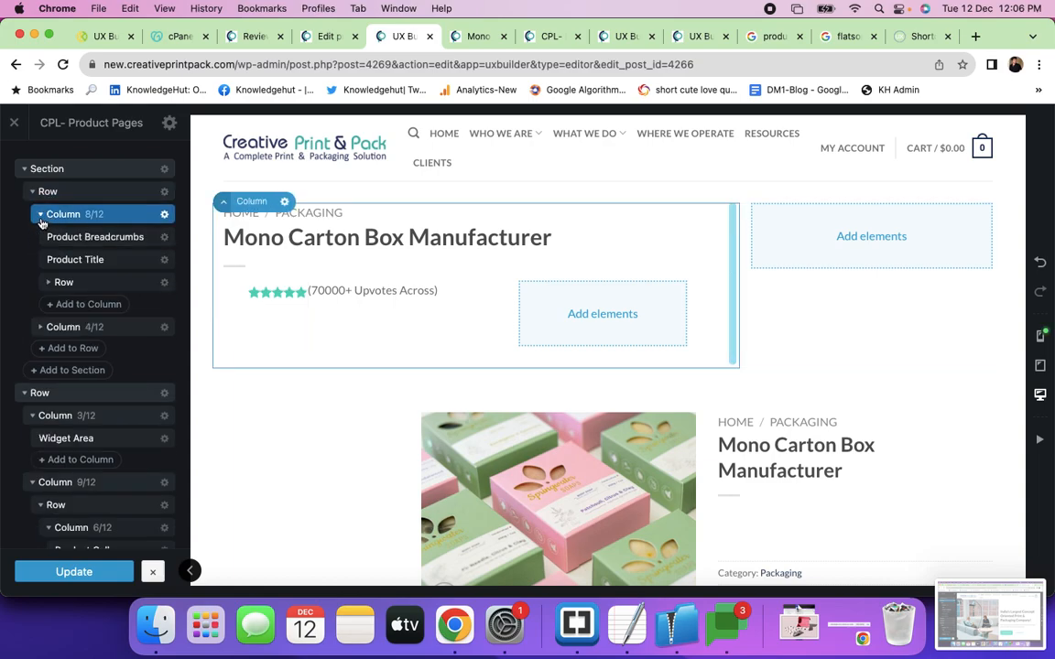
left_click(62, 326)
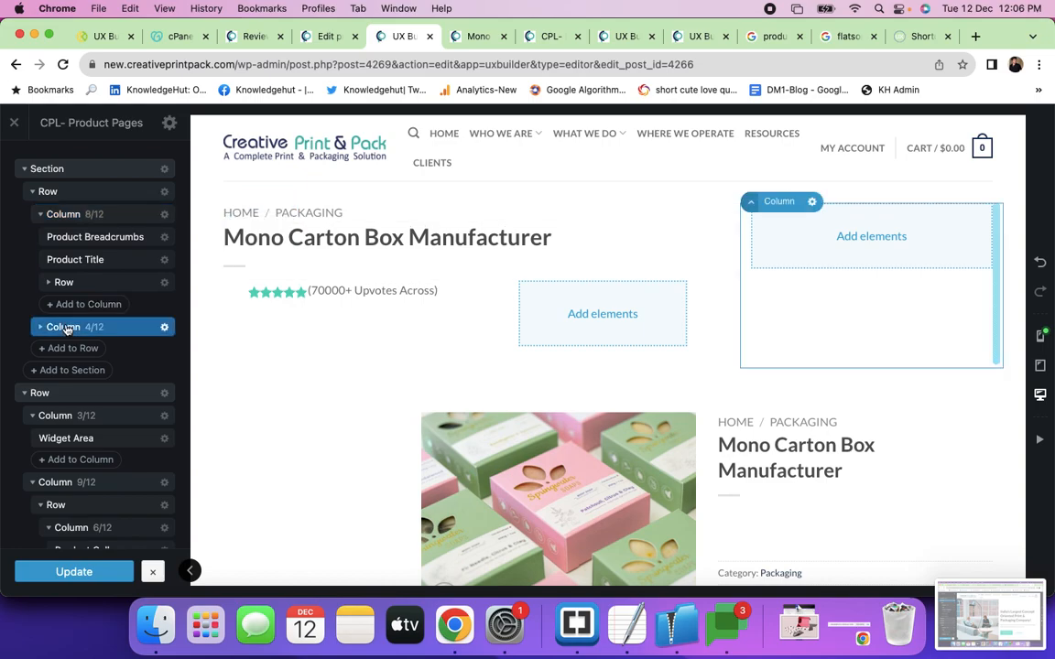
left_click(65, 304)
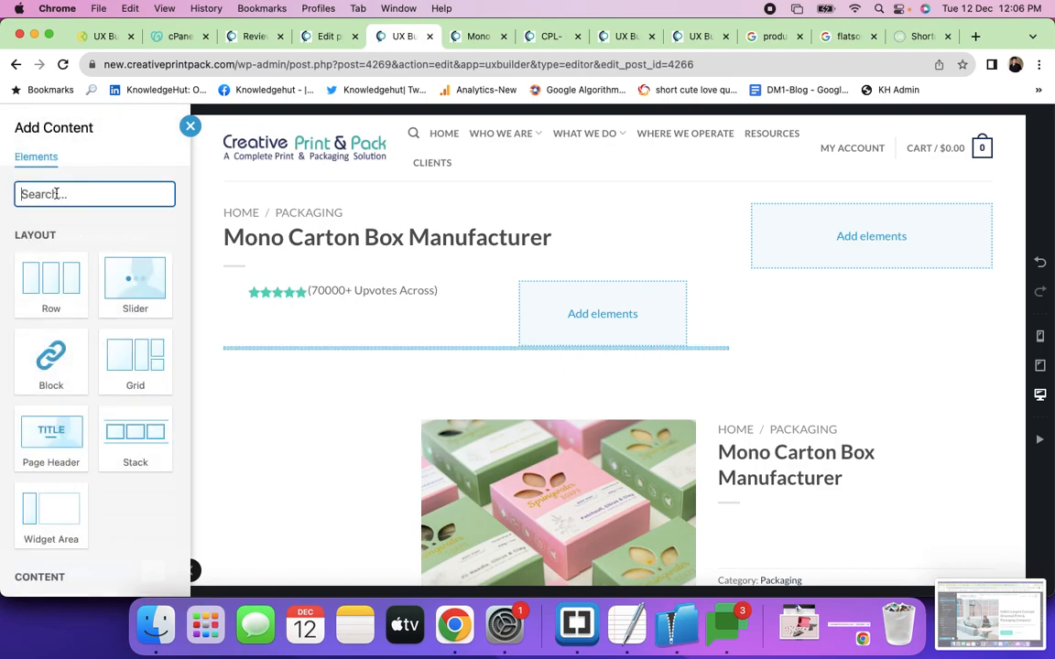
Search the elements for "product", add the Product Short Description element to the 8/12 column, and update the layout.
type("product")
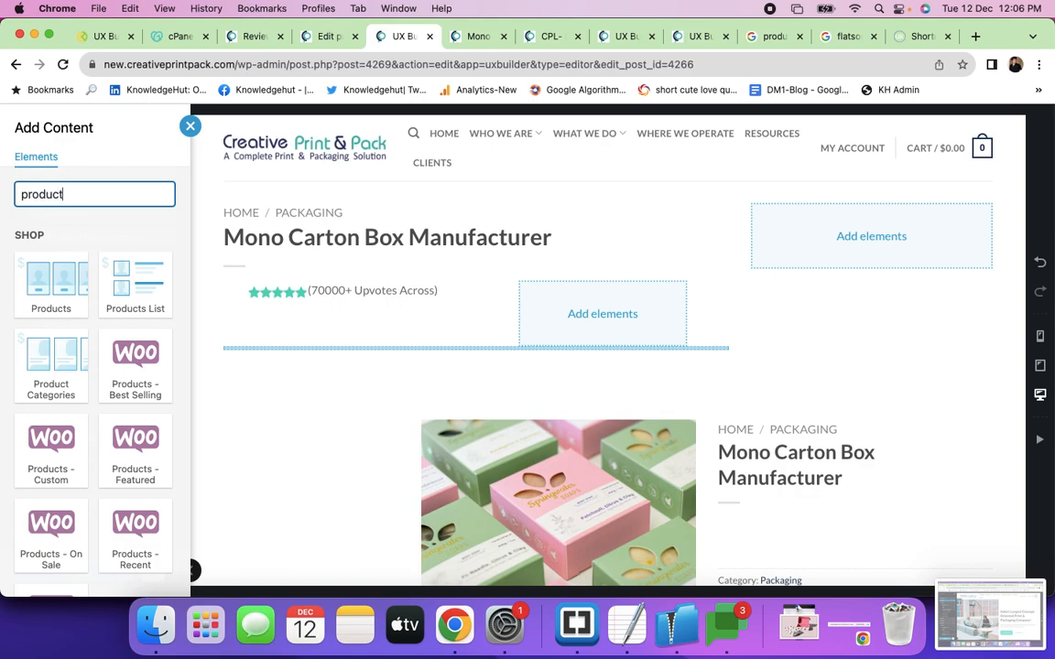
scroll(65, 364, "down", 3)
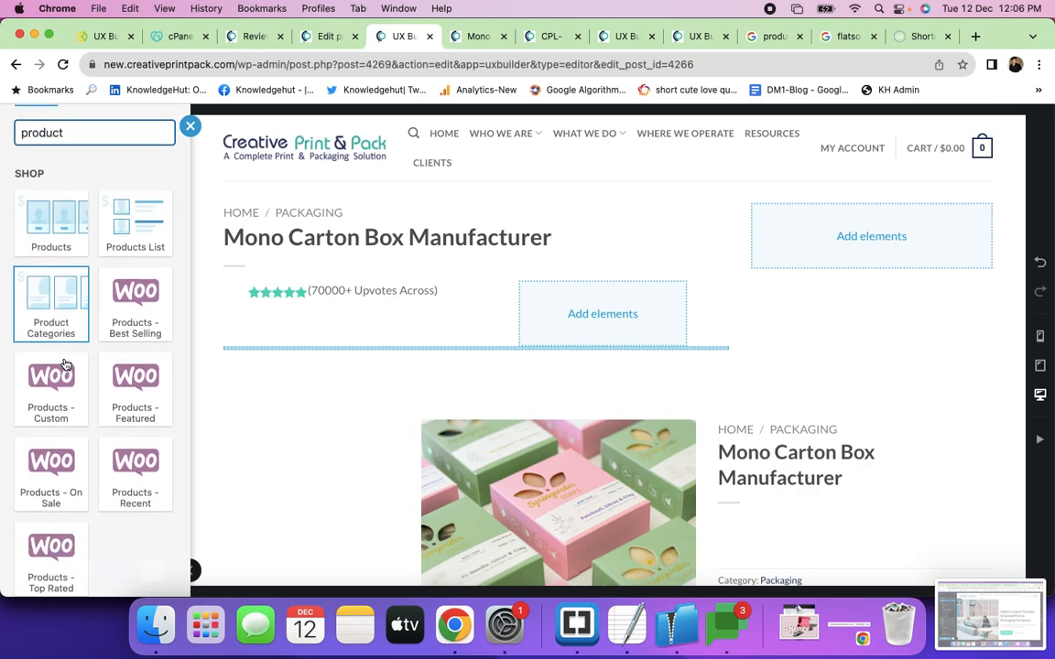
scroll(65, 365, "down", 1)
scroll(64, 363, "down", 6)
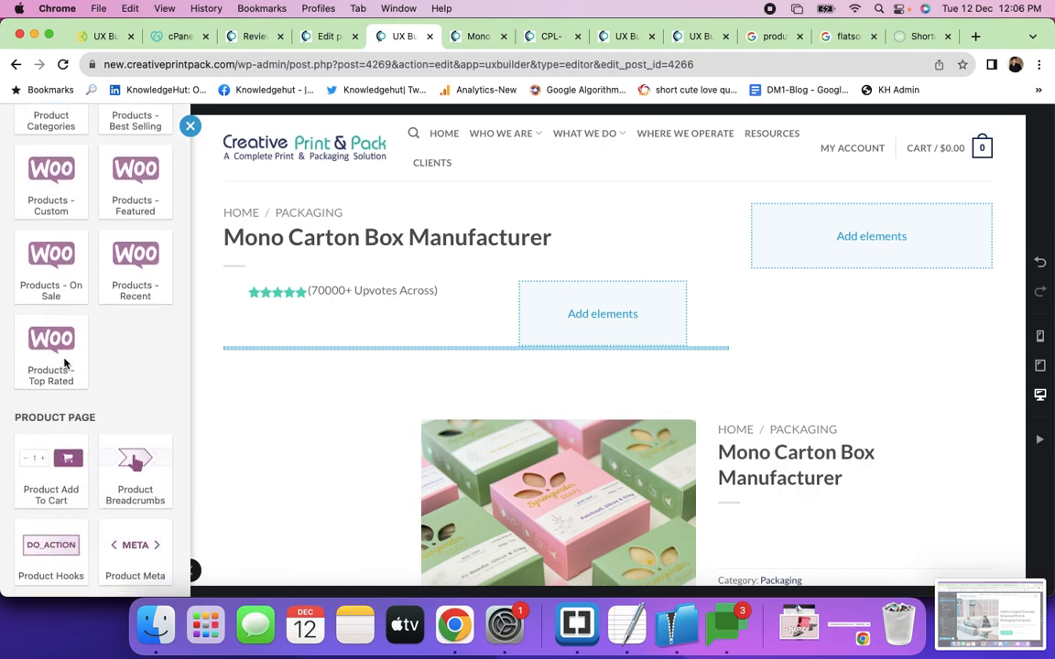
scroll(66, 365, "down", 3)
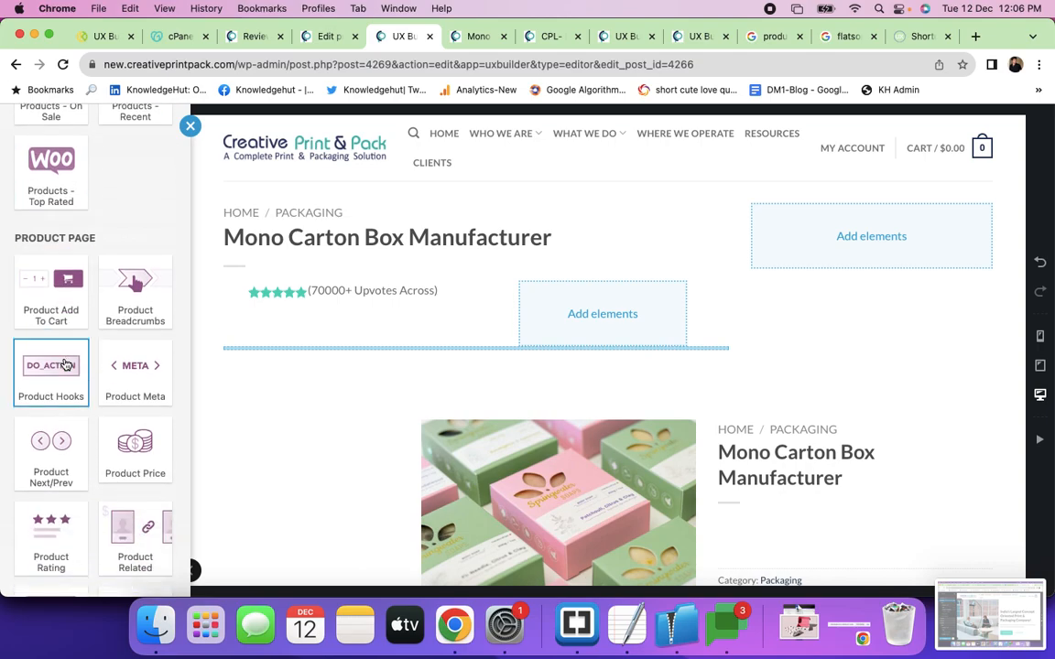
scroll(72, 455, "down", 4)
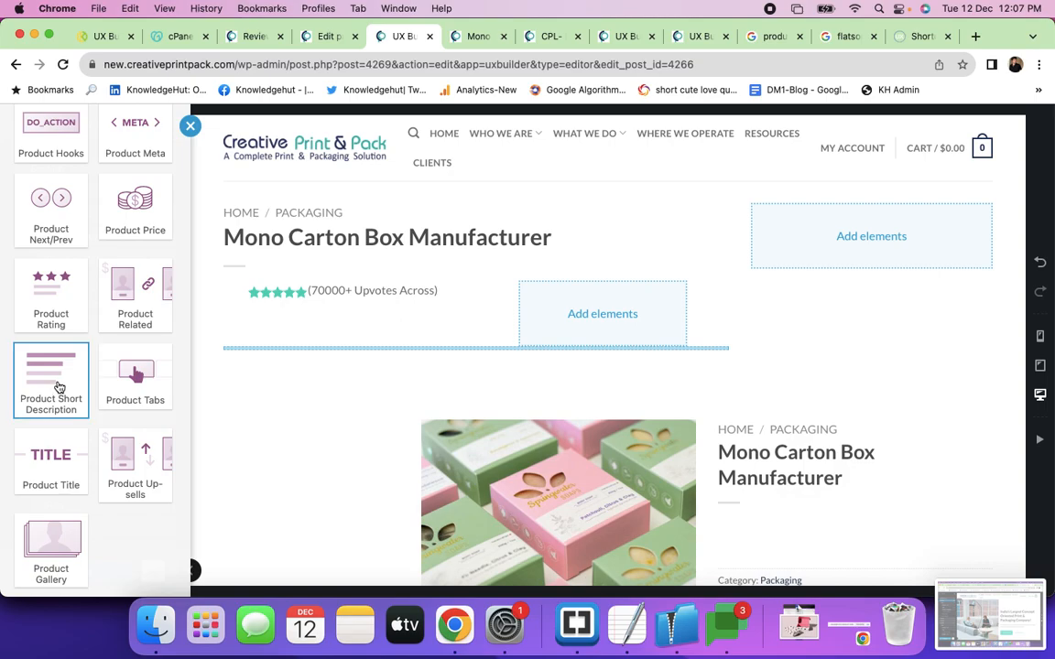
left_click(59, 387)
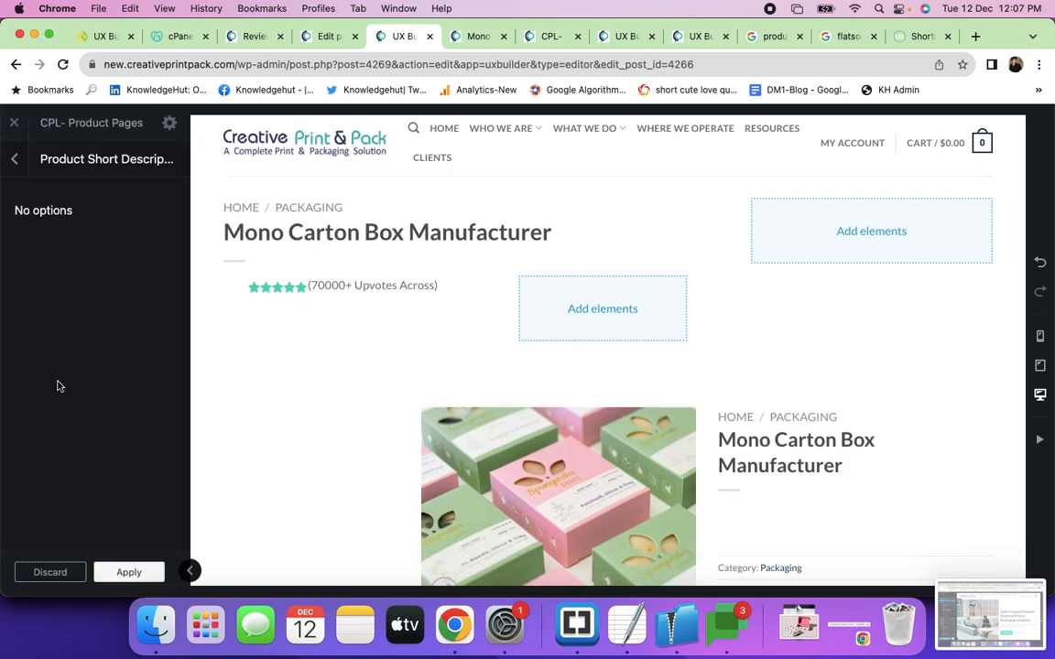
left_click(129, 572)
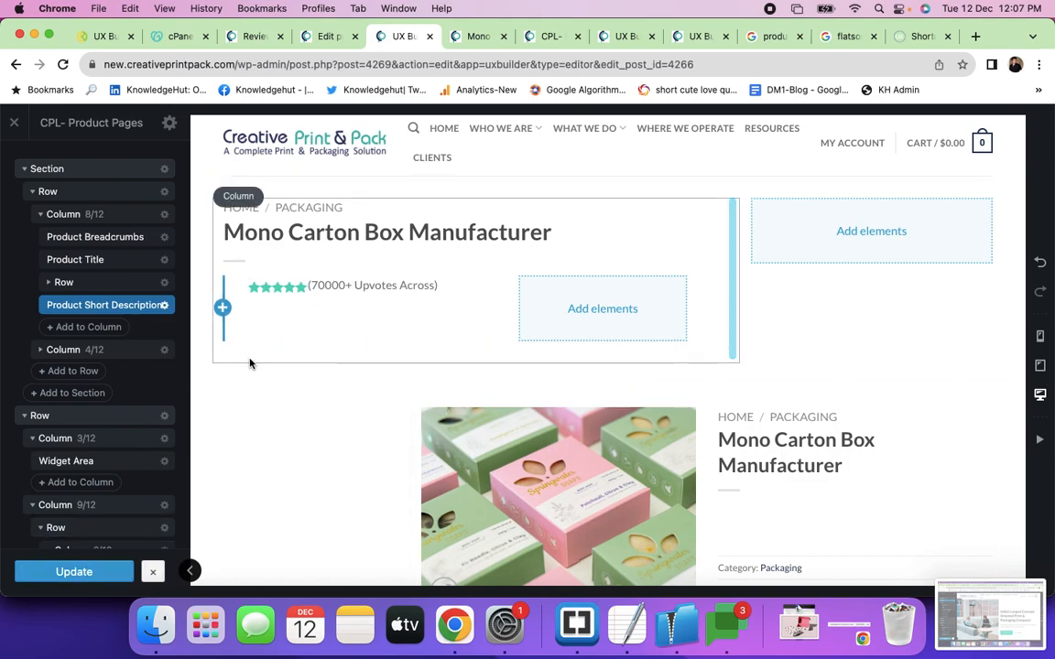
left_click(101, 573)
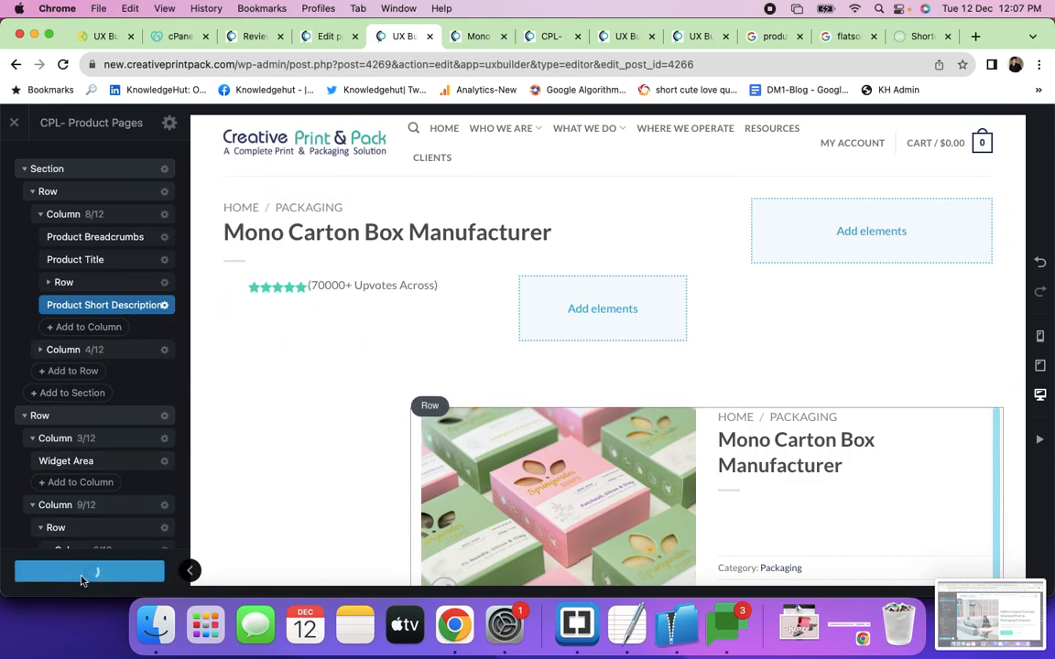
Switch to the live Mono Carton Box Manufacturer page and open that product for editing.
left_click(475, 36)
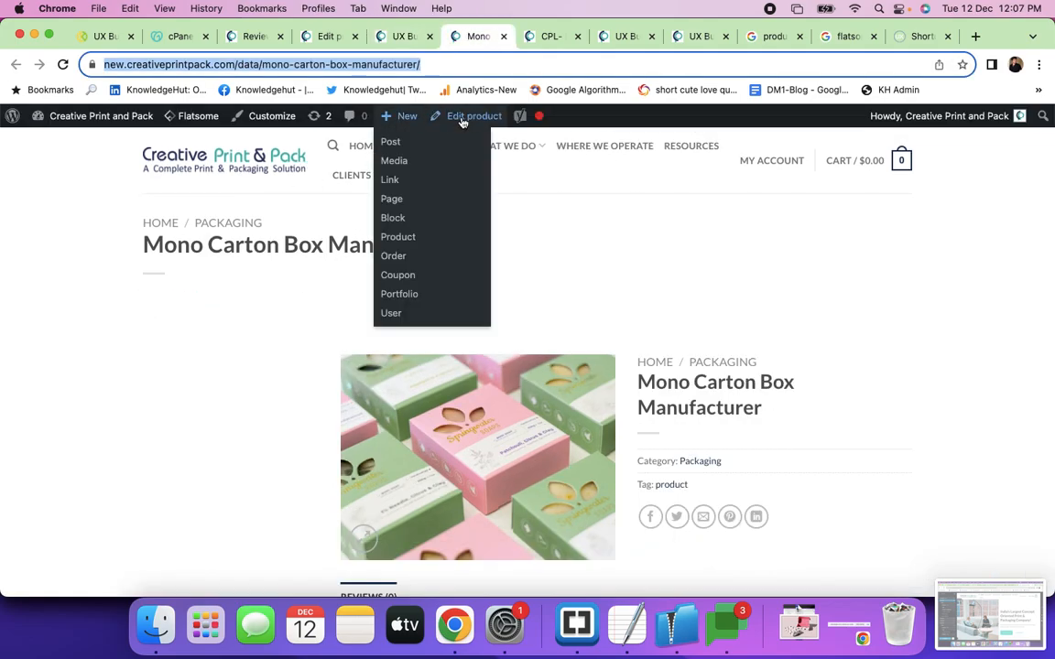
mouse_move(463, 122)
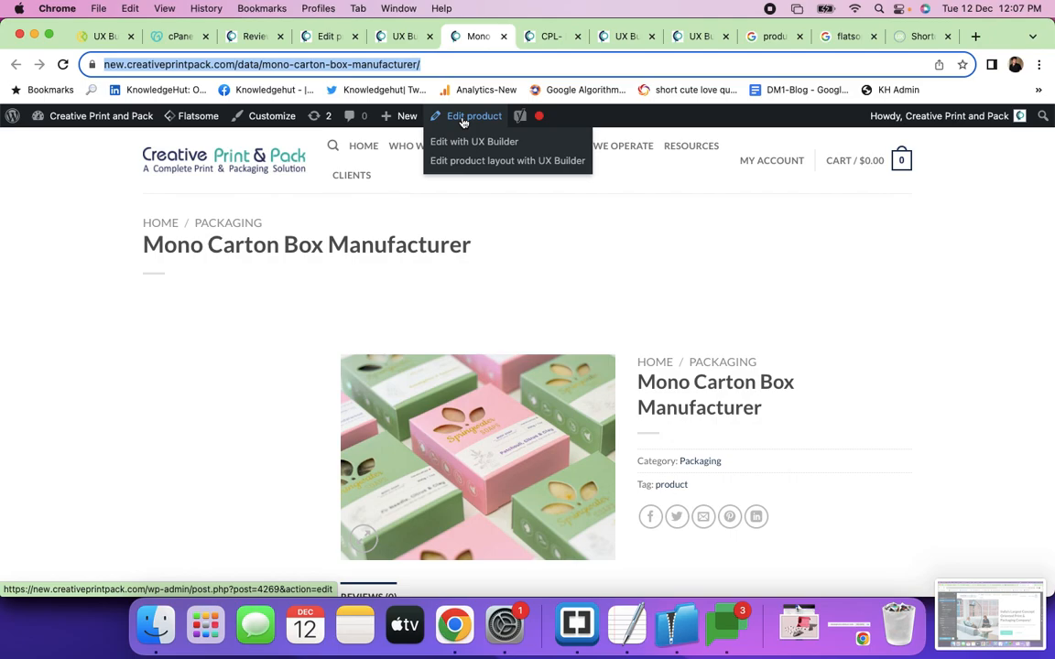
left_click(462, 121)
Switch to the CPP Webpage Planning document and copy the introductory paragraph below the Mono Cartoon Boxes Manufacturer heading.
key("super+grave")
key("super+grave")
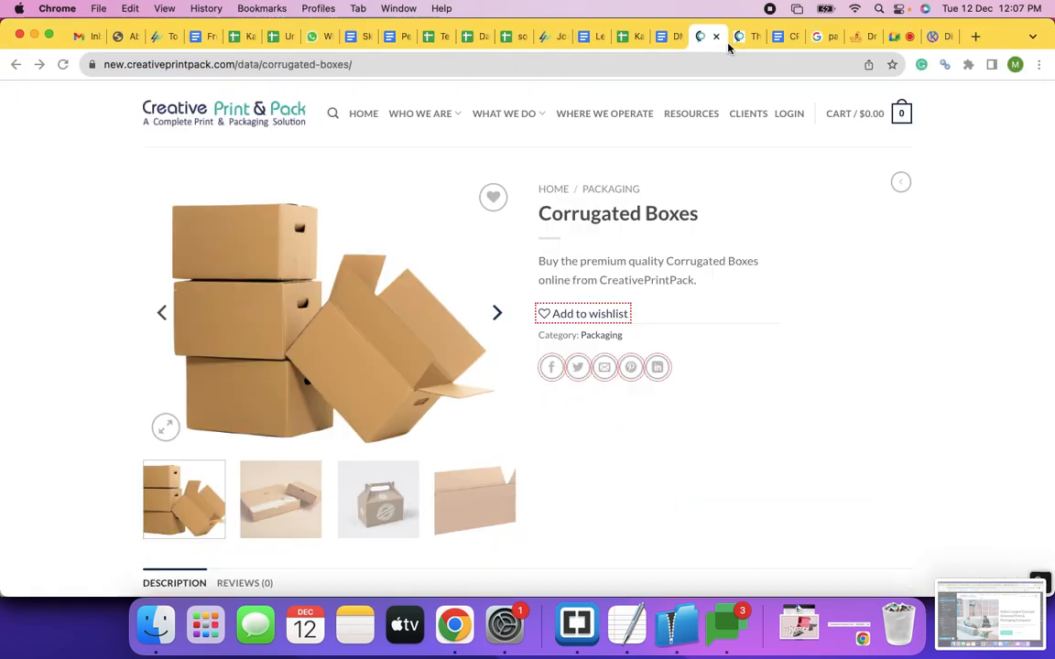
left_click(781, 39)
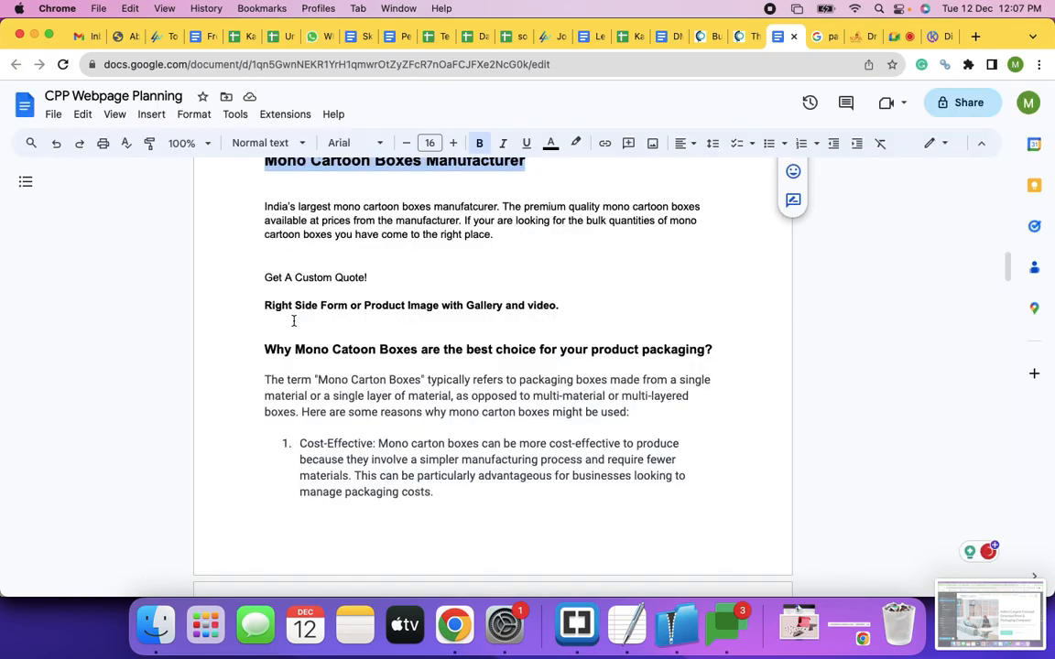
scroll(294, 320, "up", 3)
scroll(294, 320, "down", 1)
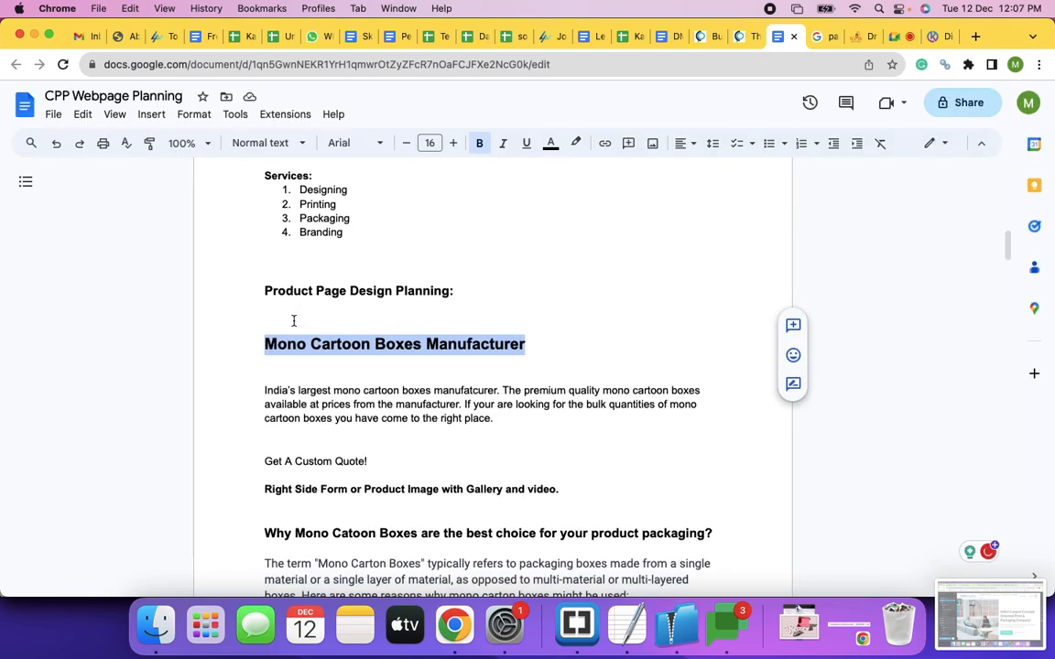
triple_click(352, 405)
key("super+c")
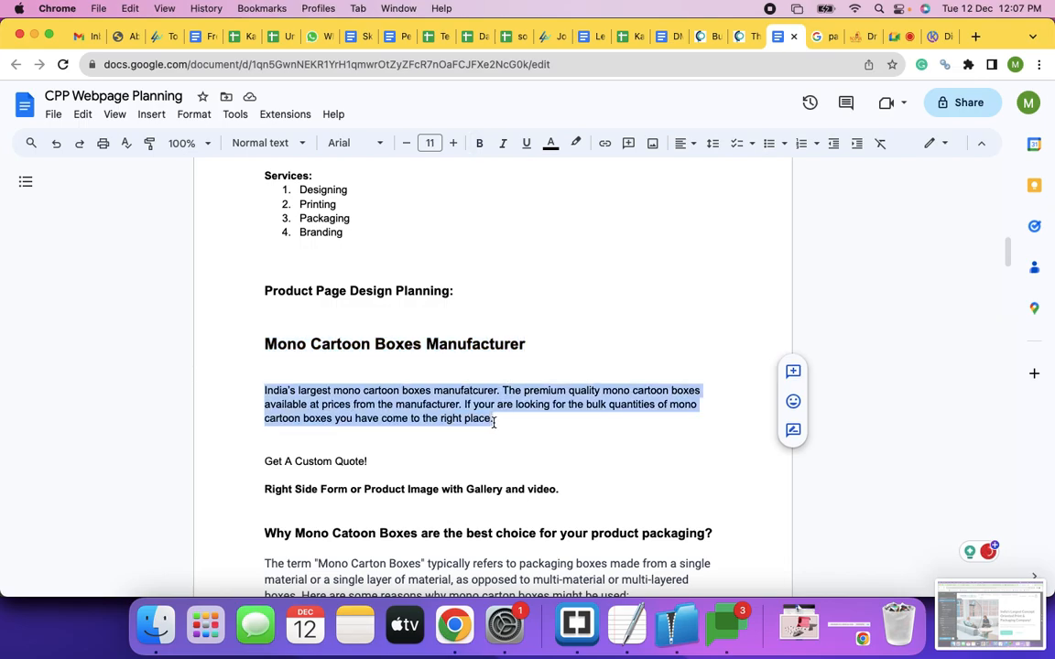
Return to the product's edit page and paste the copied paragraph into the product description in visual mode.
key("super+grave")
key("super+grave")
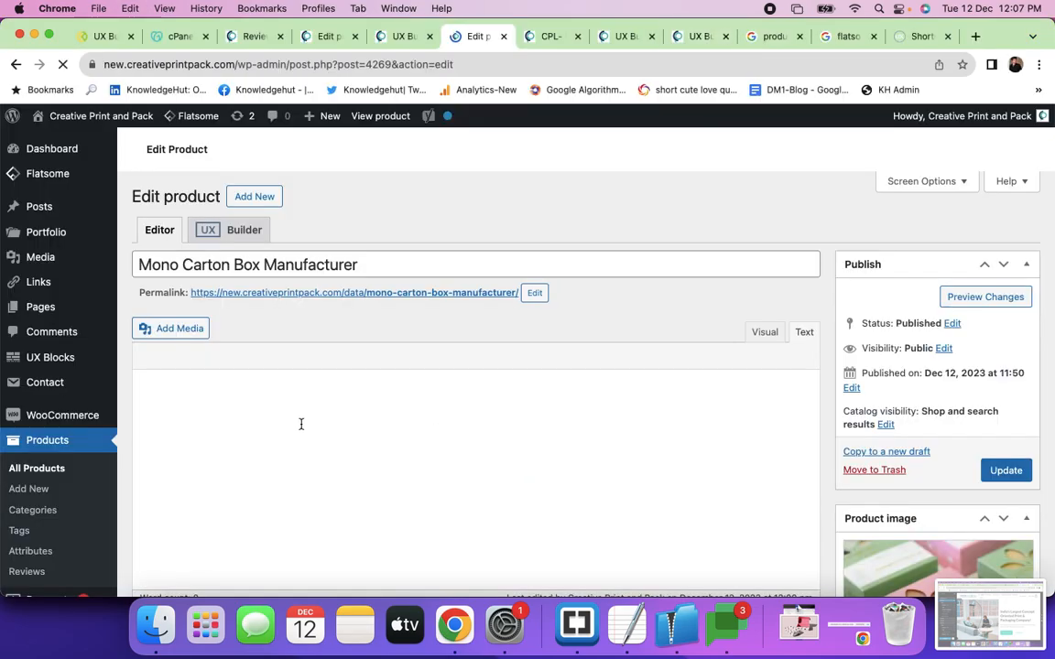
scroll(300, 424, "down", 20)
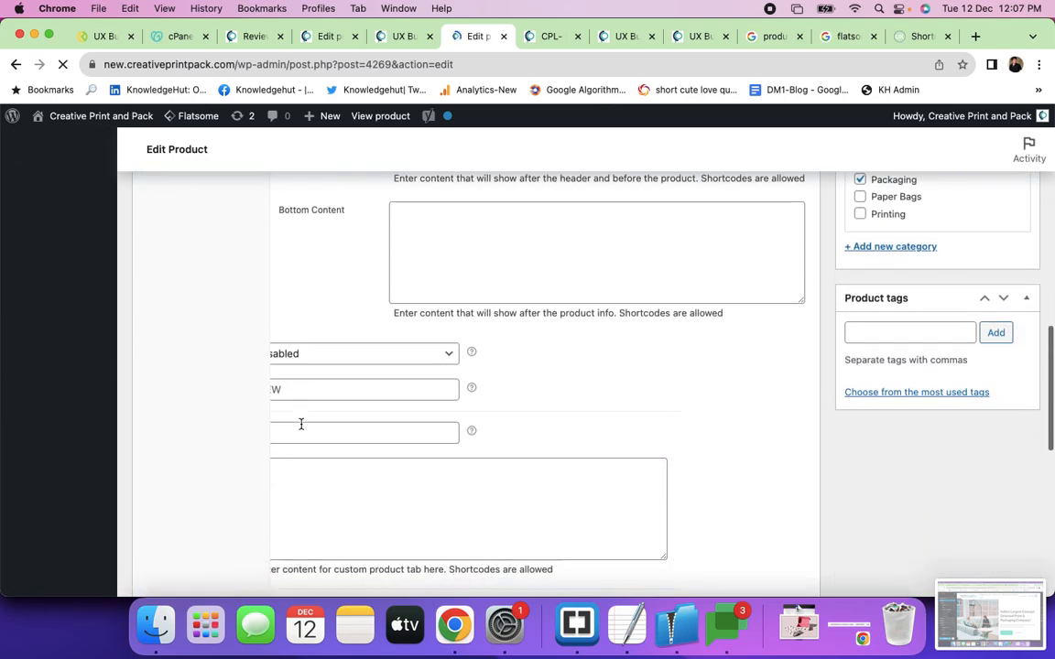
scroll(300, 424, "down", 3)
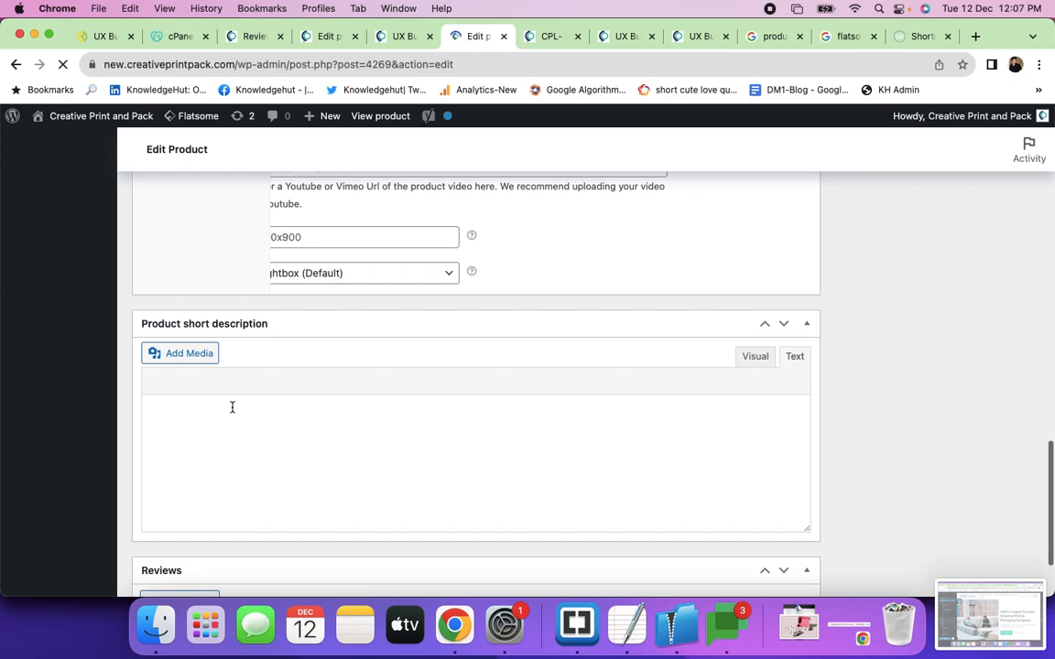
scroll(716, 353, "up", 15)
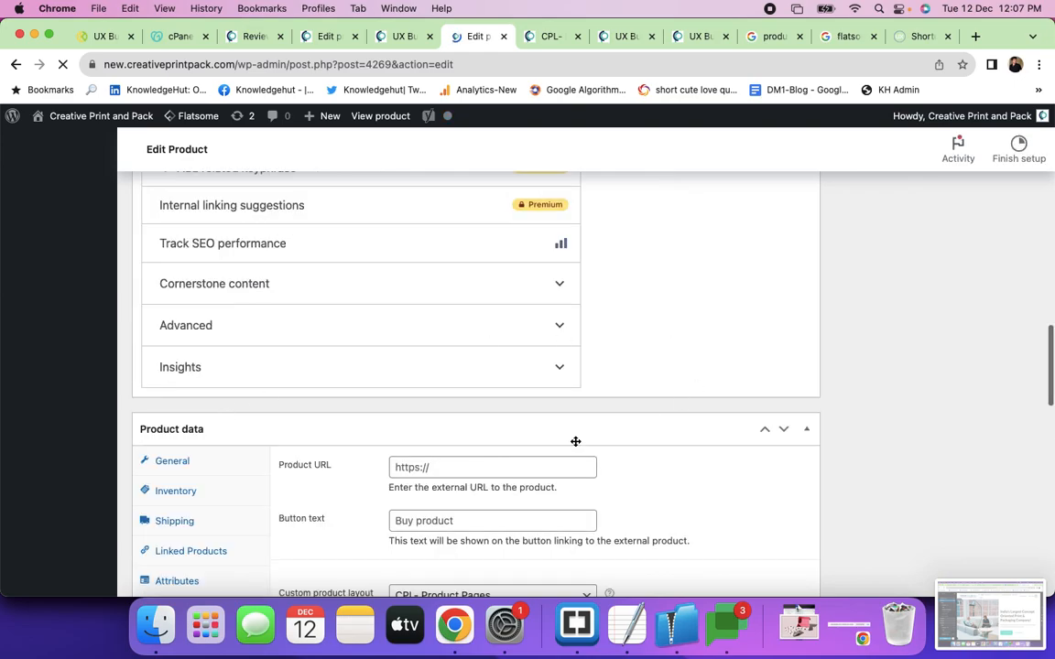
scroll(575, 441, "down", 5)
scroll(575, 440, "down", 10)
left_click(306, 343)
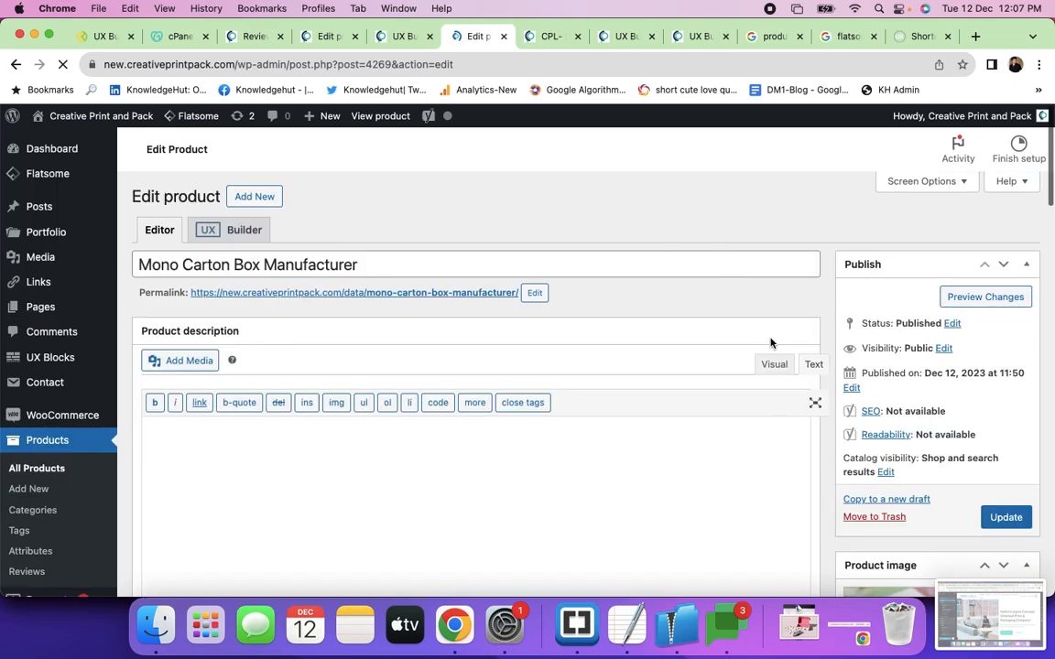
left_click(754, 363)
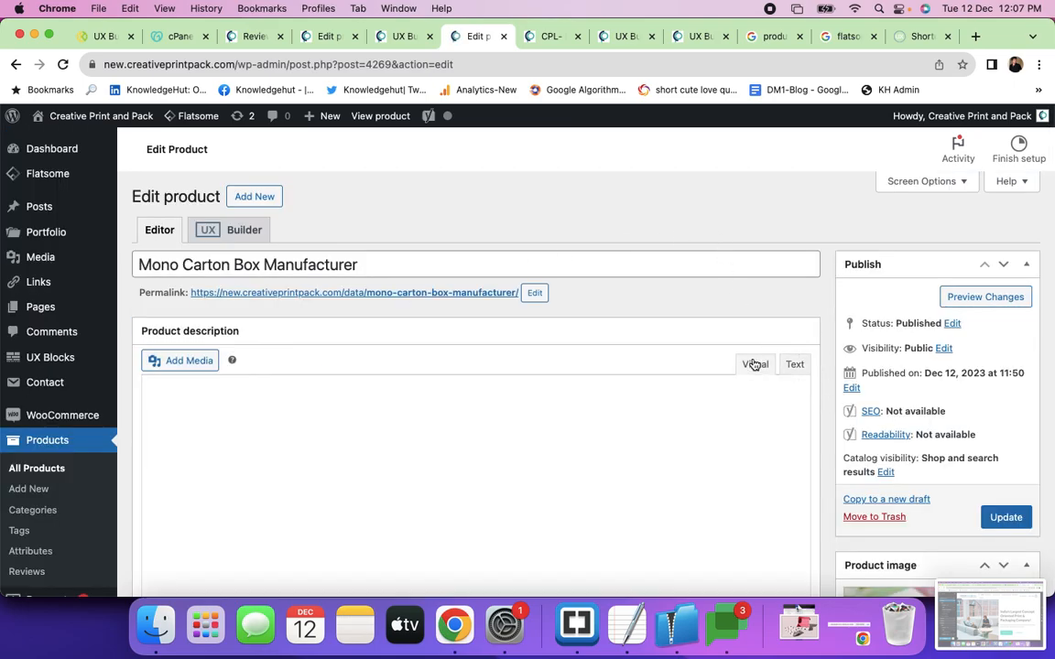
left_click(300, 421)
left_click(165, 493)
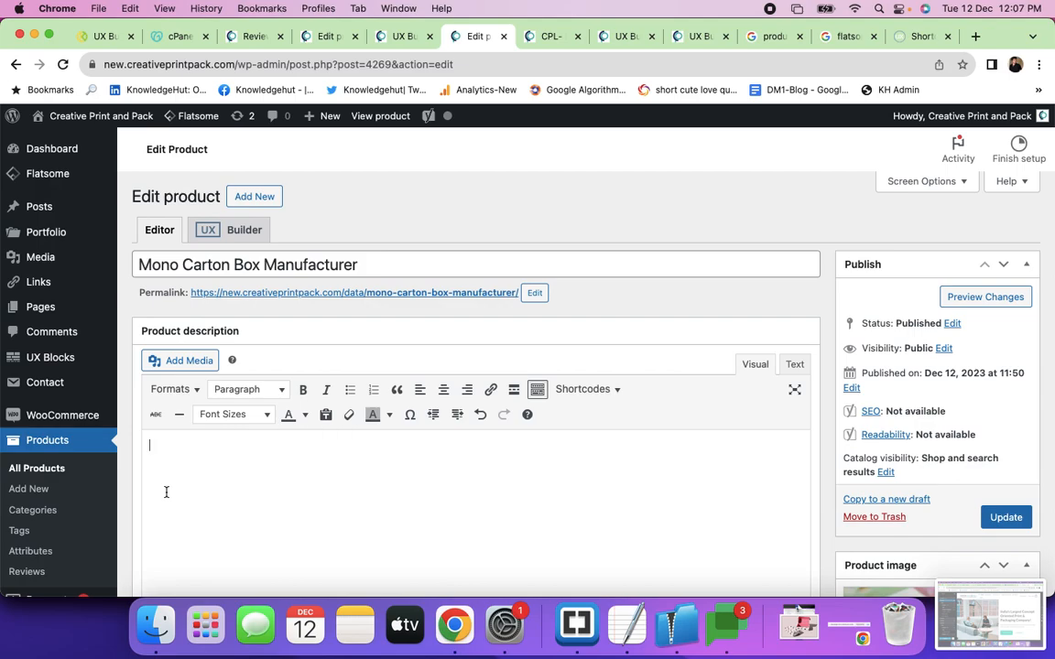
key("super+v")
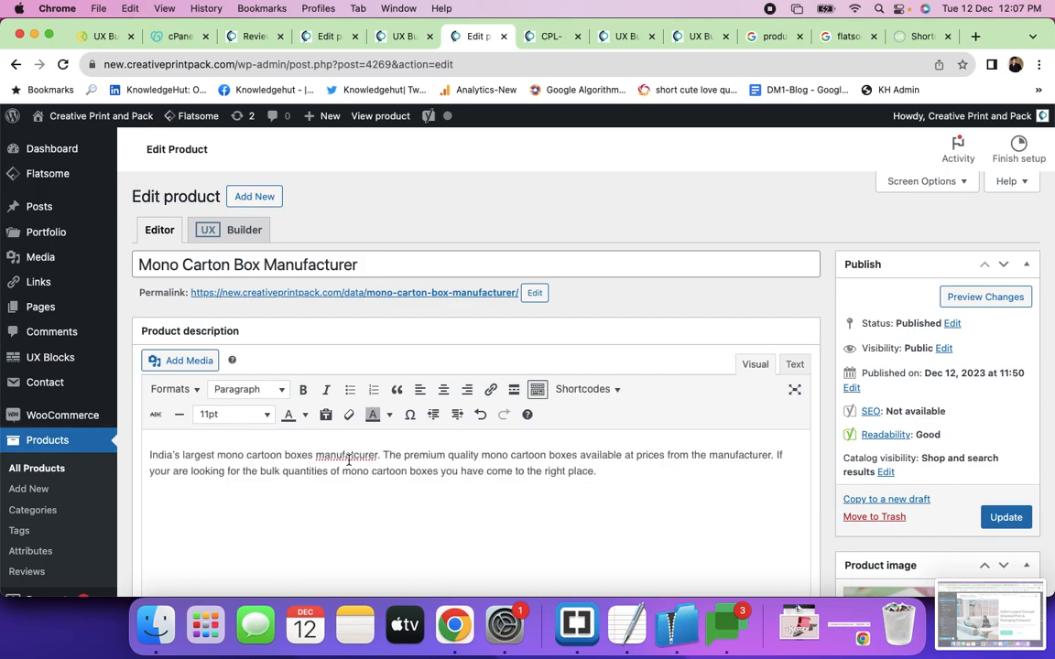
Correct the misspelled "manufatcurer" to "manufacturer" in the product description and update the product.
right_click(348, 461)
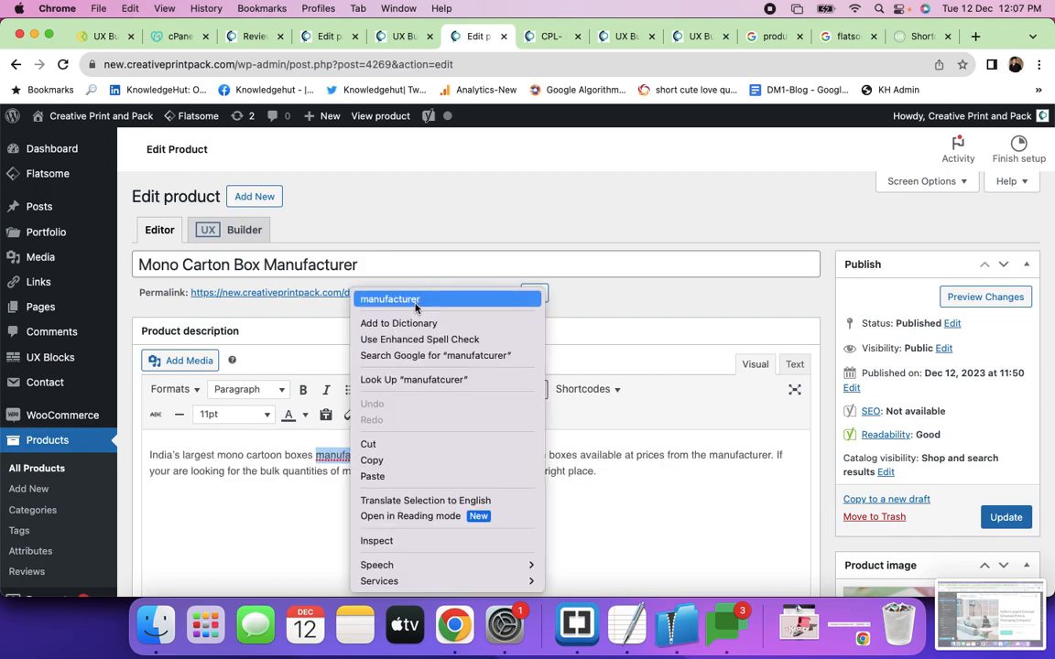
left_click(394, 270)
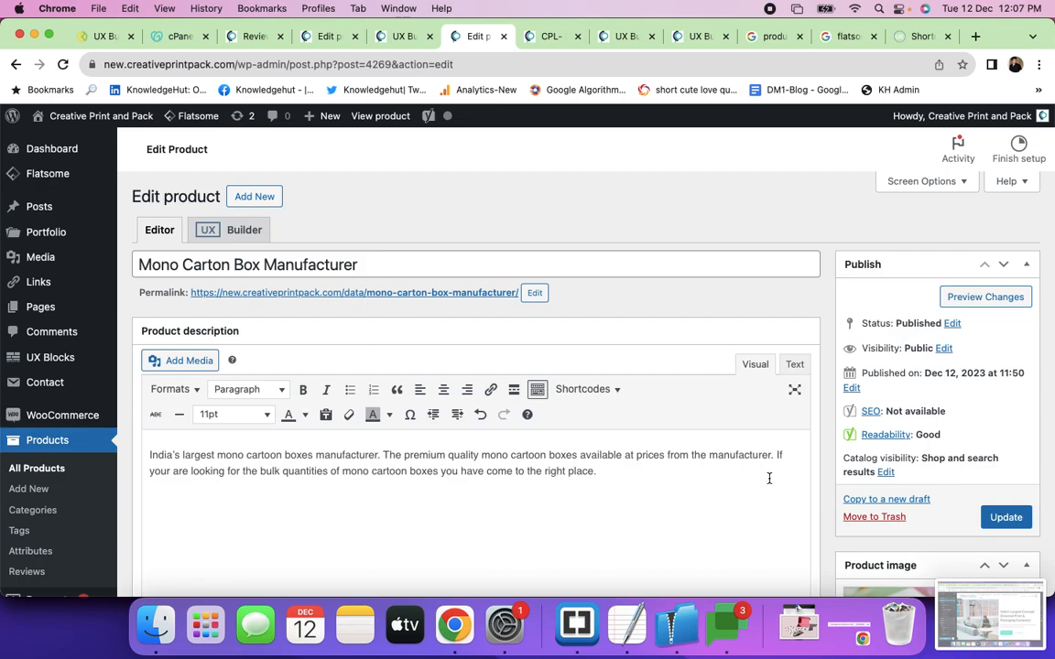
left_click(1003, 518)
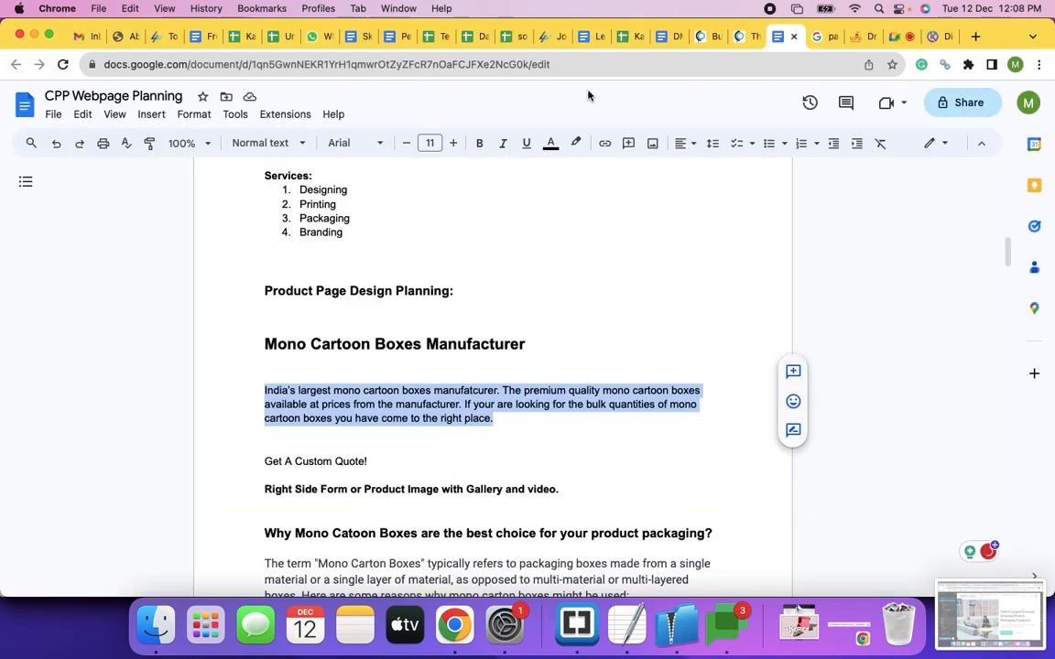
Switch to the browser window with the live product page, reload it and check where the description text is displayed.
key("super+grave")
key("super+grave")
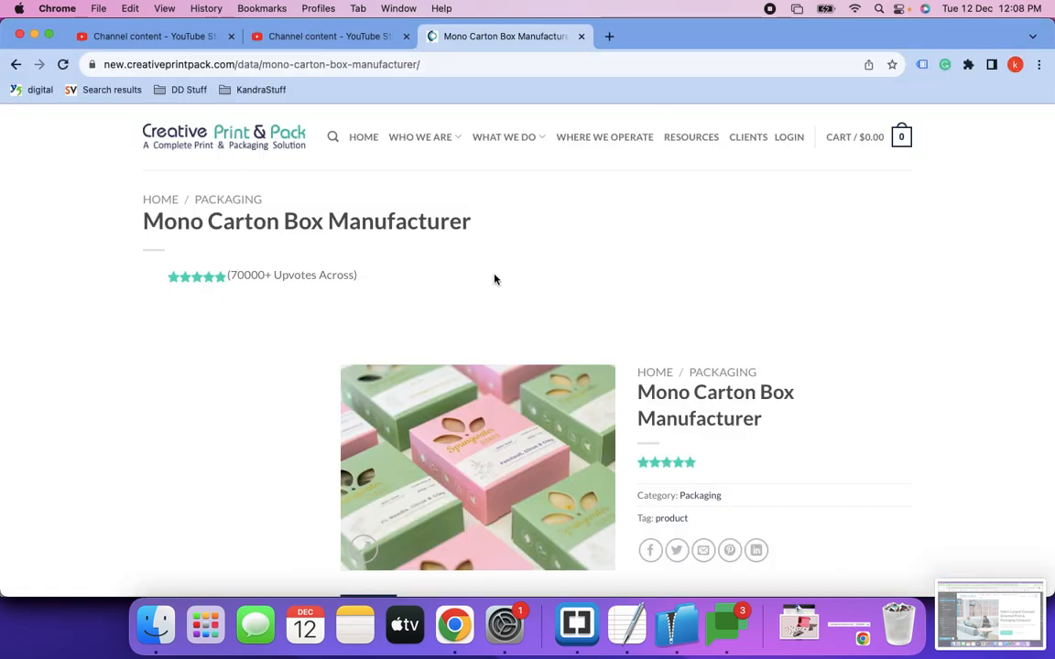
key("super+r")
scroll(383, 330, "down", 3)
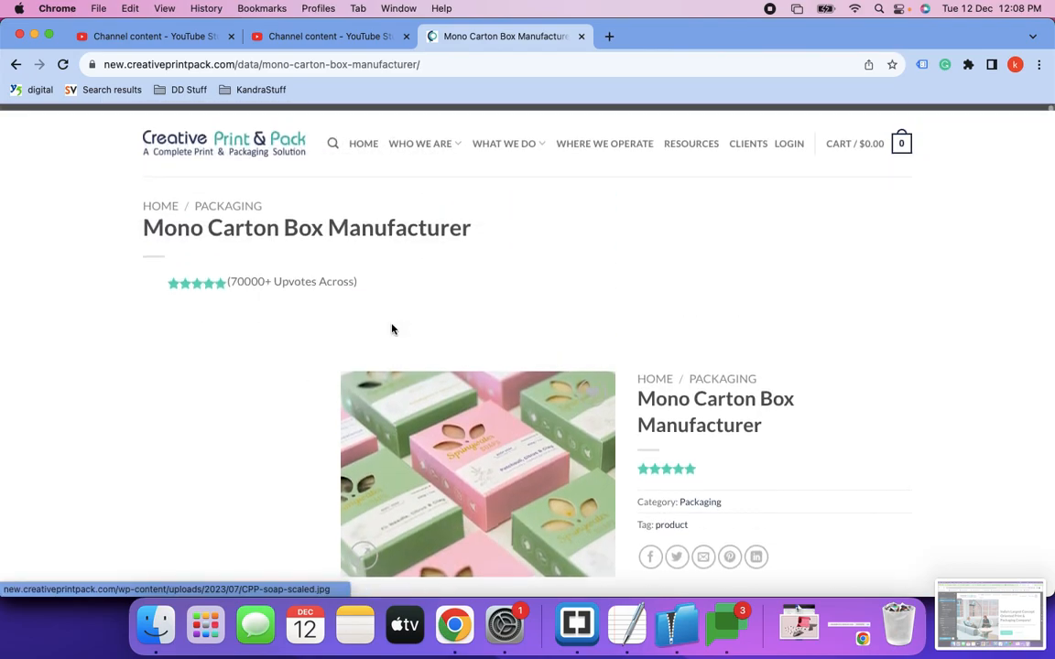
scroll(391, 327, "down", 5)
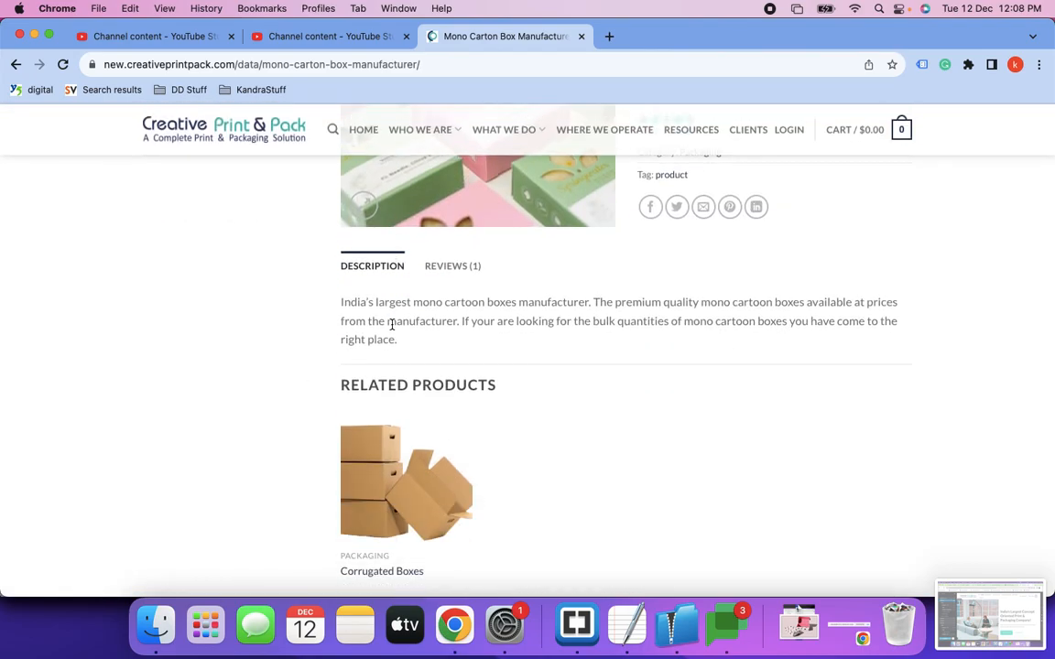
scroll(391, 325, "up", 4)
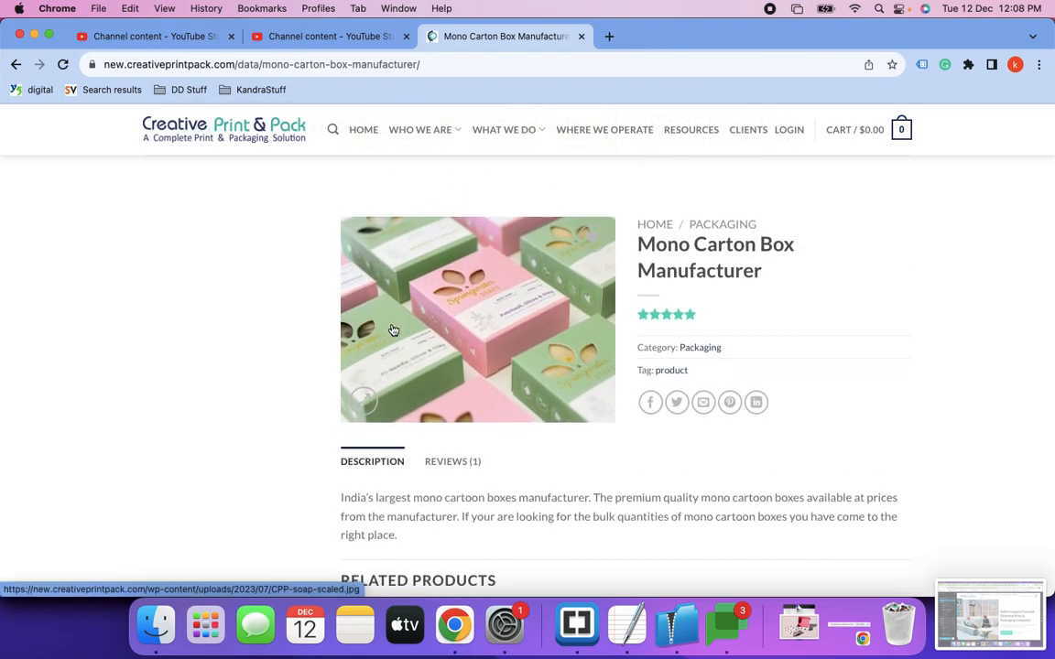
scroll(392, 330, "up", 3)
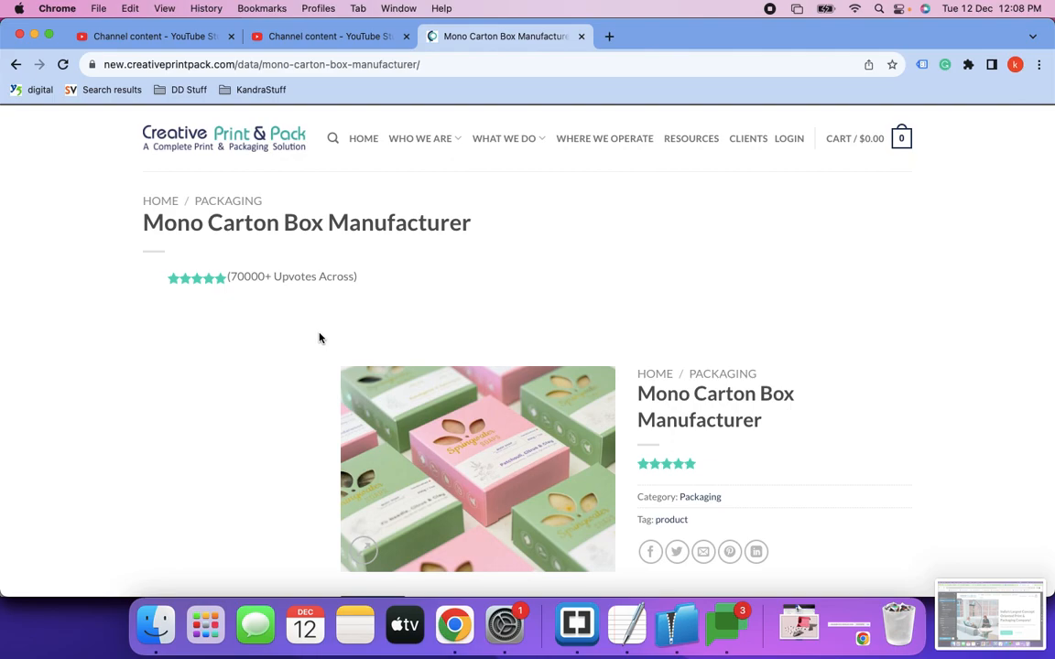
Return to the product's edit page and remove the whole introductory paragraph from the product description.
key("super+grave")
left_click(233, 285)
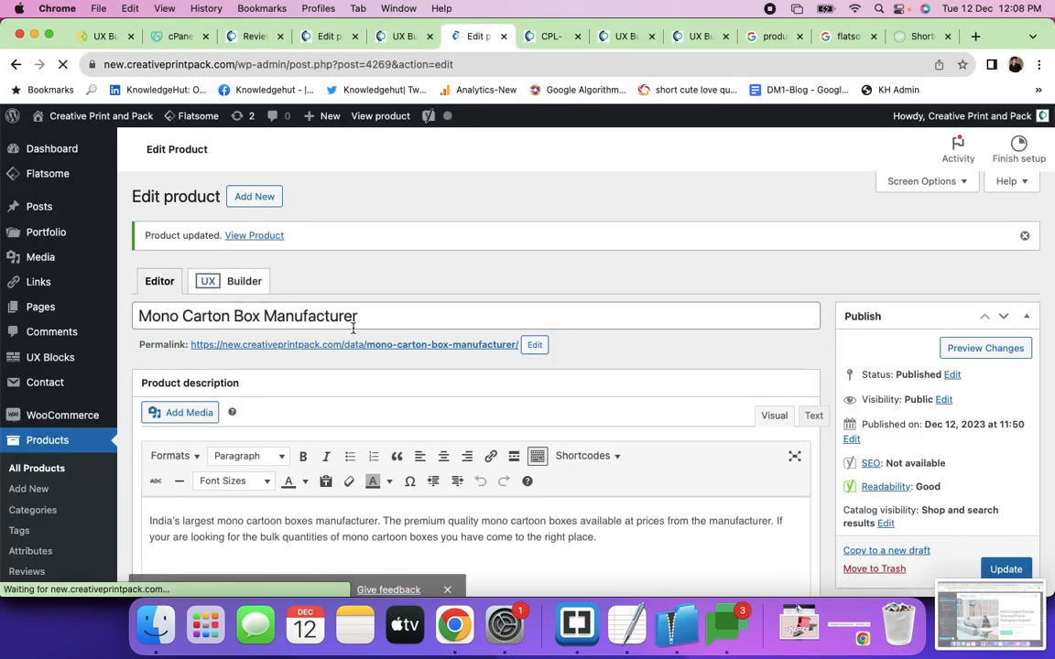
scroll(354, 328, "down", 3)
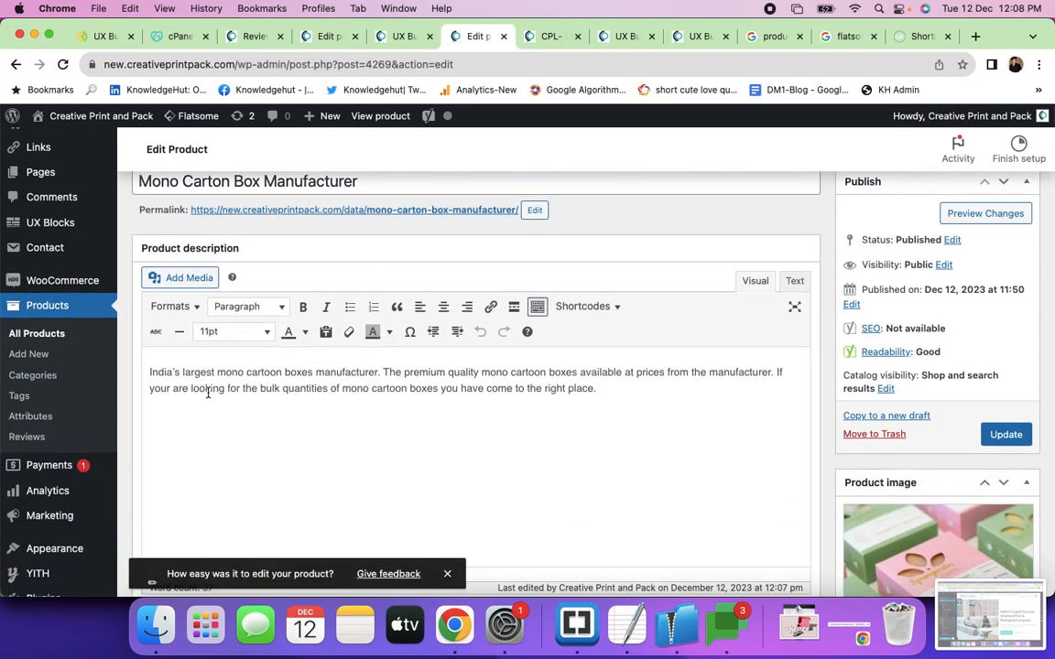
key("super+a")
key("BackSpace")
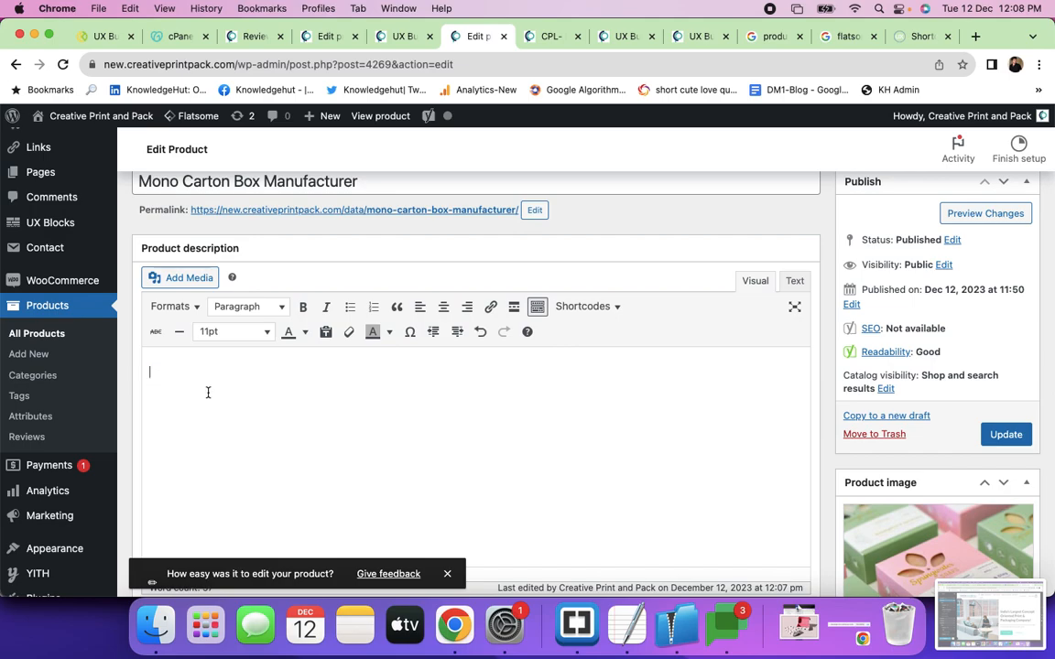
Put the removed mono cartoon boxes paragraph into the product short description and update the product.
scroll(348, 408, "down", 15)
scroll(349, 415, "down", 15)
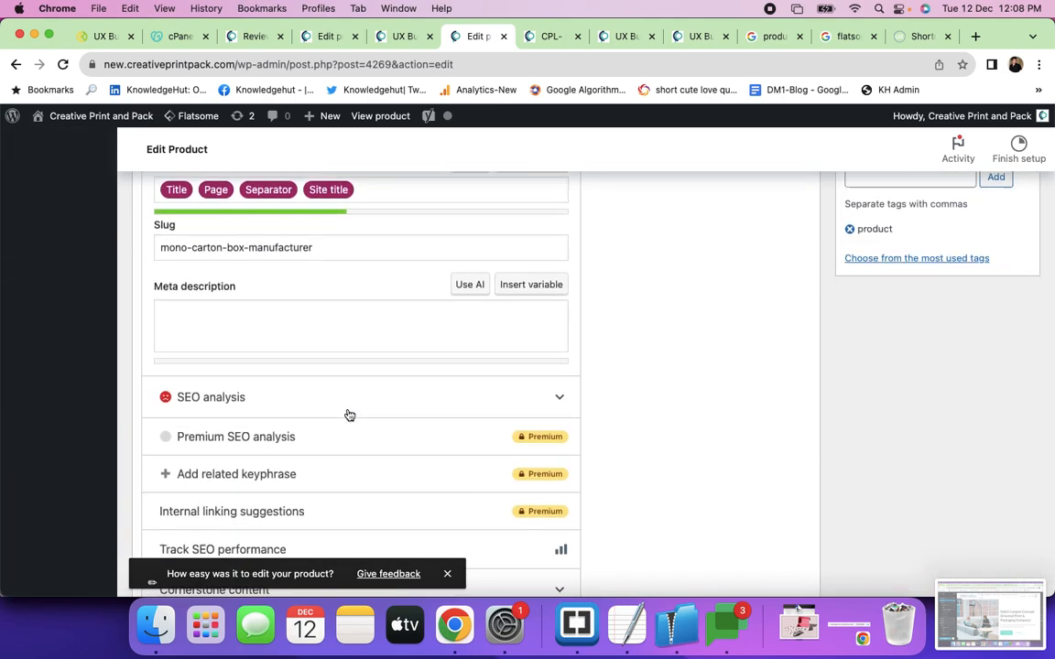
scroll(348, 408, "down", 1)
left_click(228, 424)
type("India’s largest mono cartoon boxes manufacturer. The premium quality mono cartoon boxes available at prices from the manufacturer. If your are looking for the bulk quantities of mono cartoon boxes you have come to the right place.")
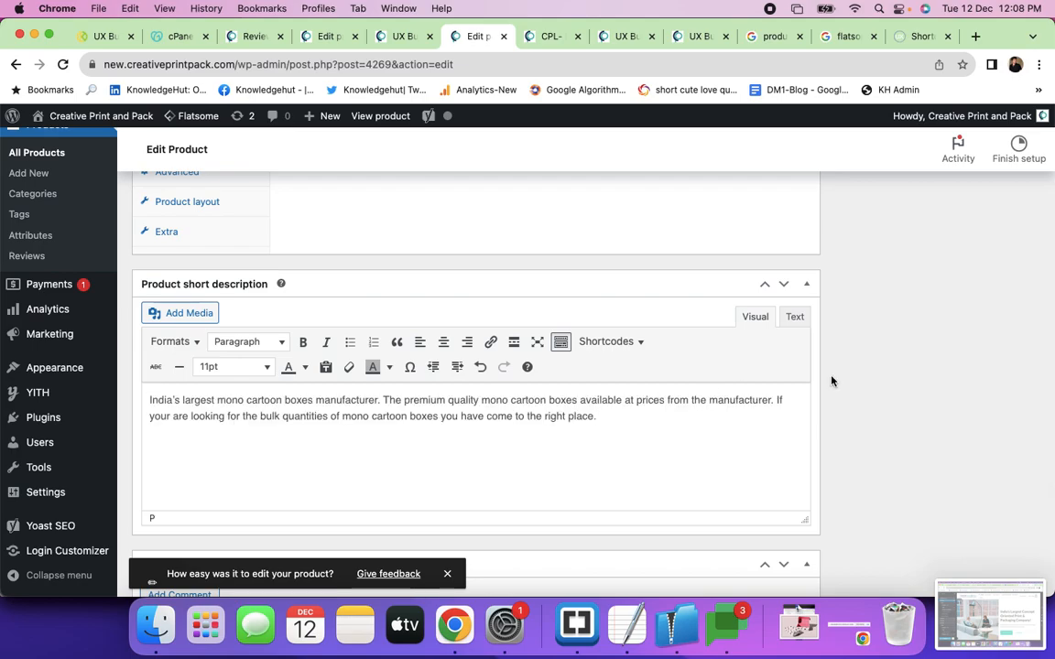
scroll(895, 380, "up", 10)
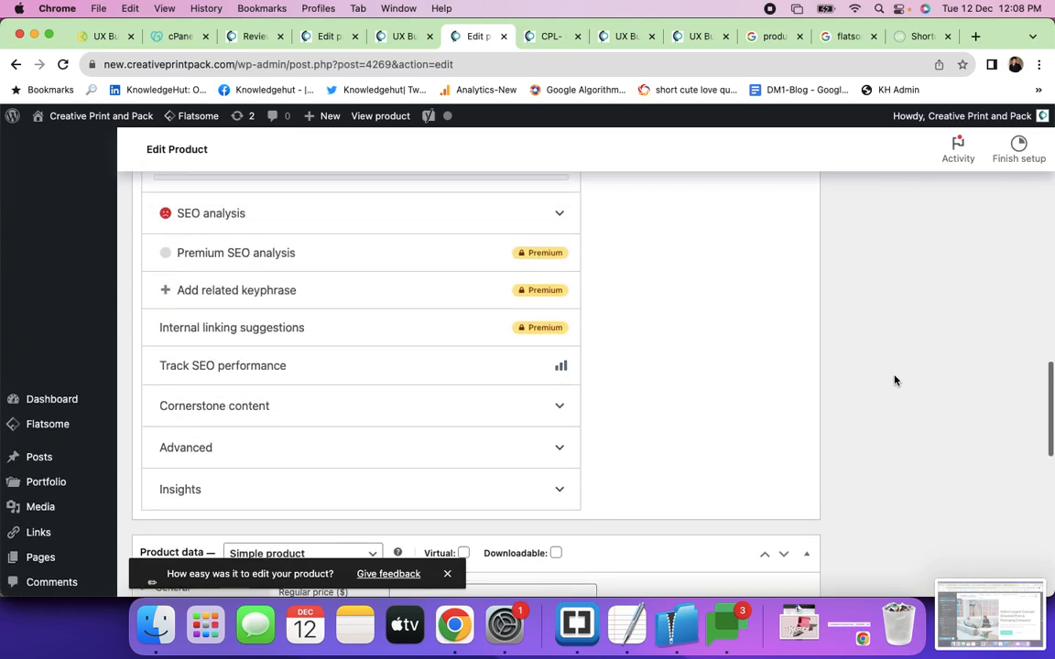
scroll(895, 380, "up", 15)
left_click(1000, 568)
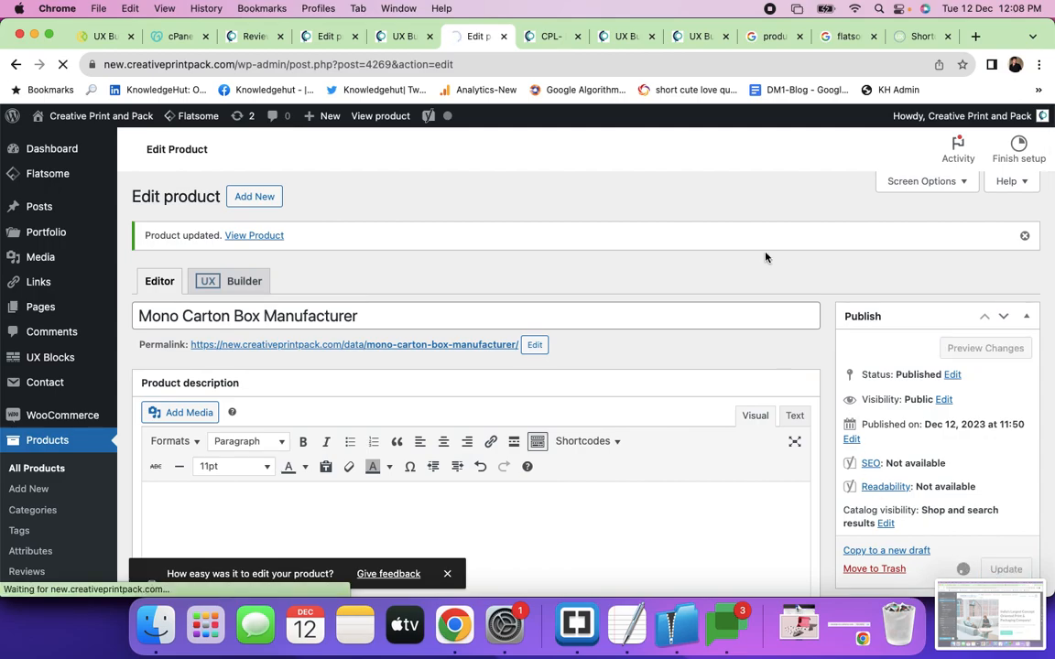
Switch to the live product page, reload it and compare the short description below the star rating with the default product block further down.
key("super+grave")
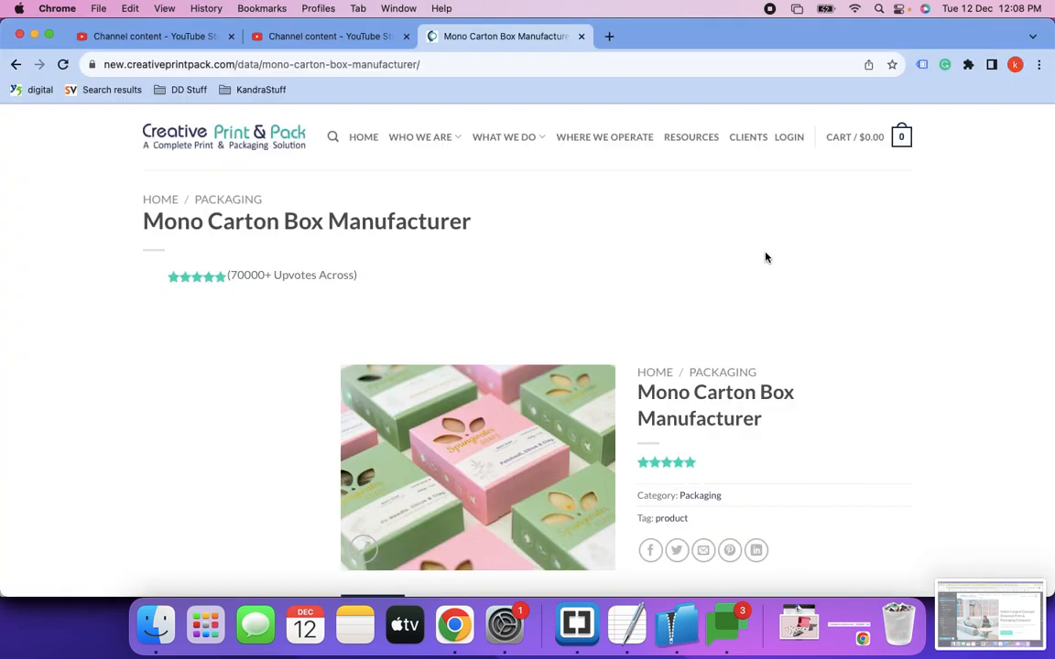
key("super+r")
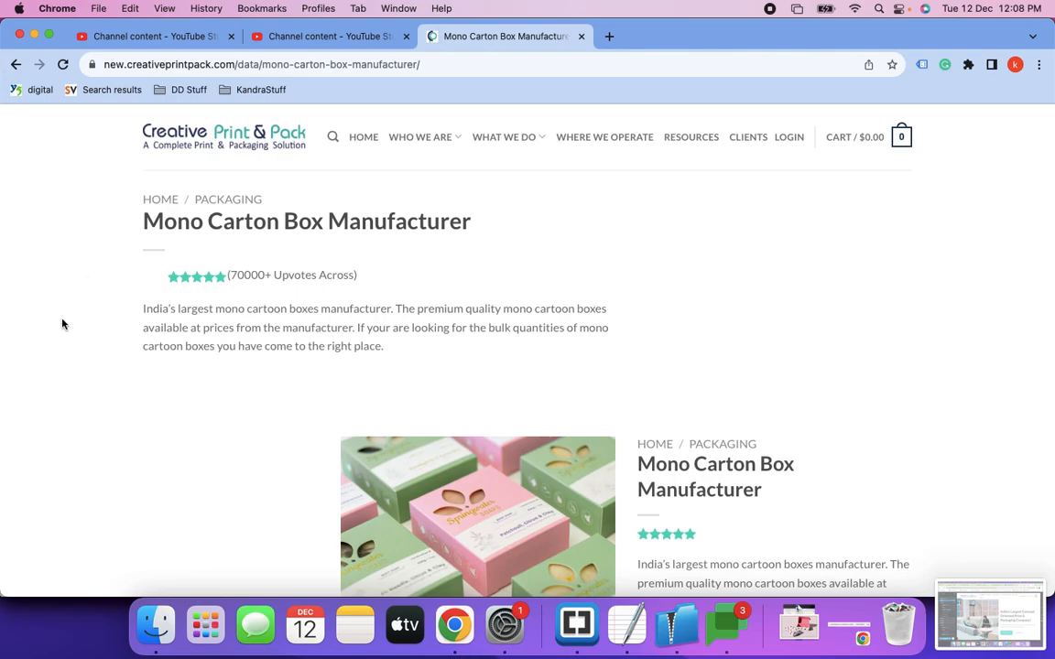
scroll(170, 462, "down", 4)
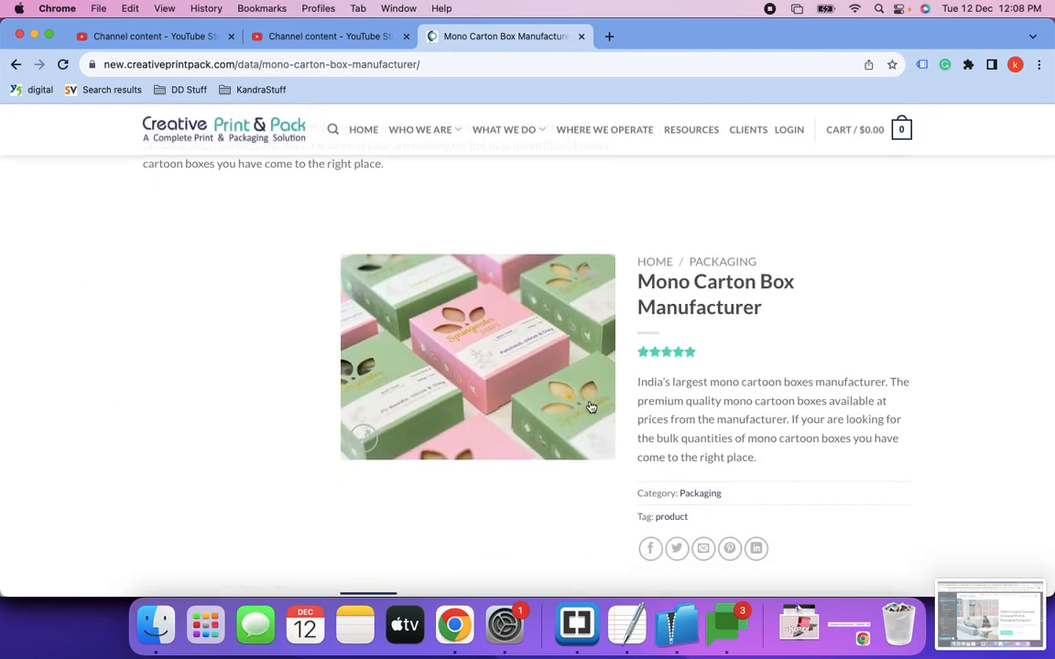
scroll(592, 407, "up", 4)
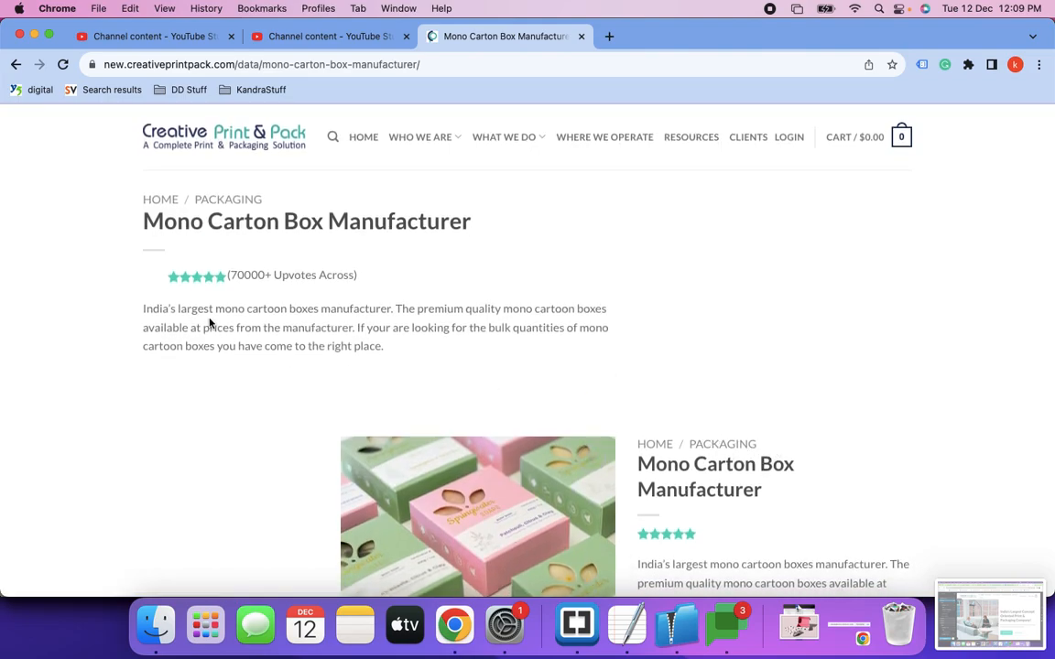
scroll(229, 389, "down", 1)
scroll(229, 389, "down", 1)
scroll(228, 388, "up", 2)
scroll(545, 469, "down", 3)
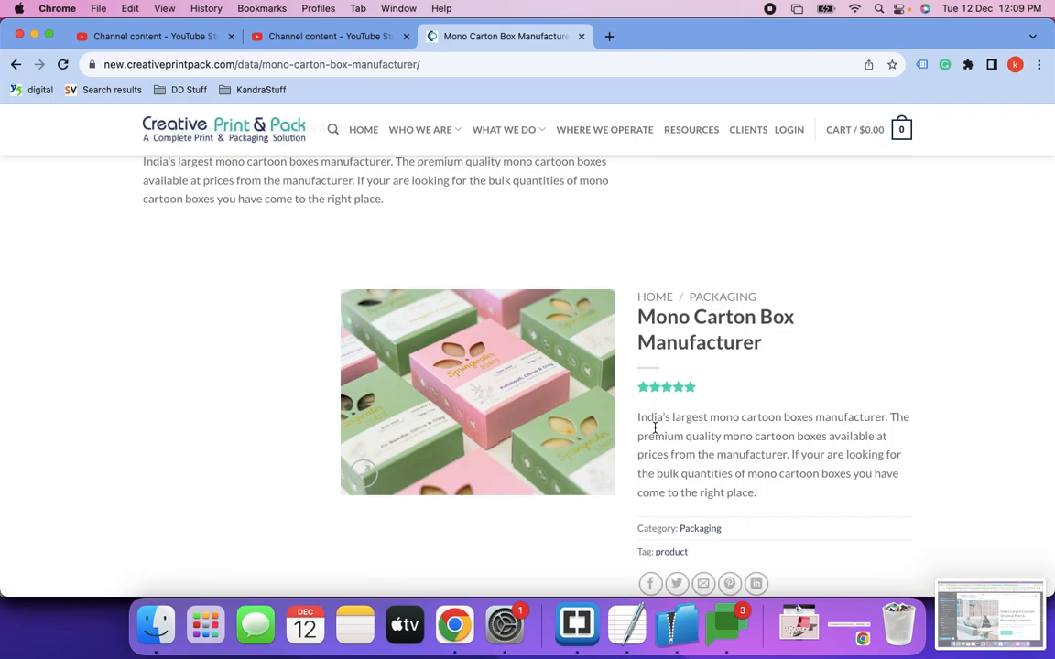
scroll(654, 428, "down", 3)
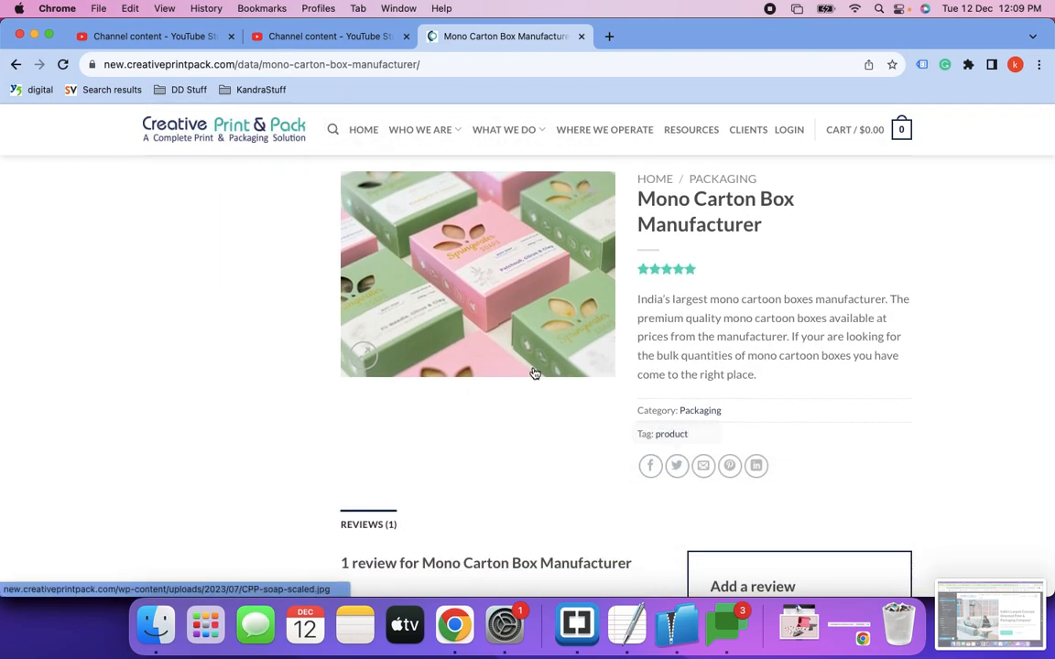
scroll(501, 382, "up", 5)
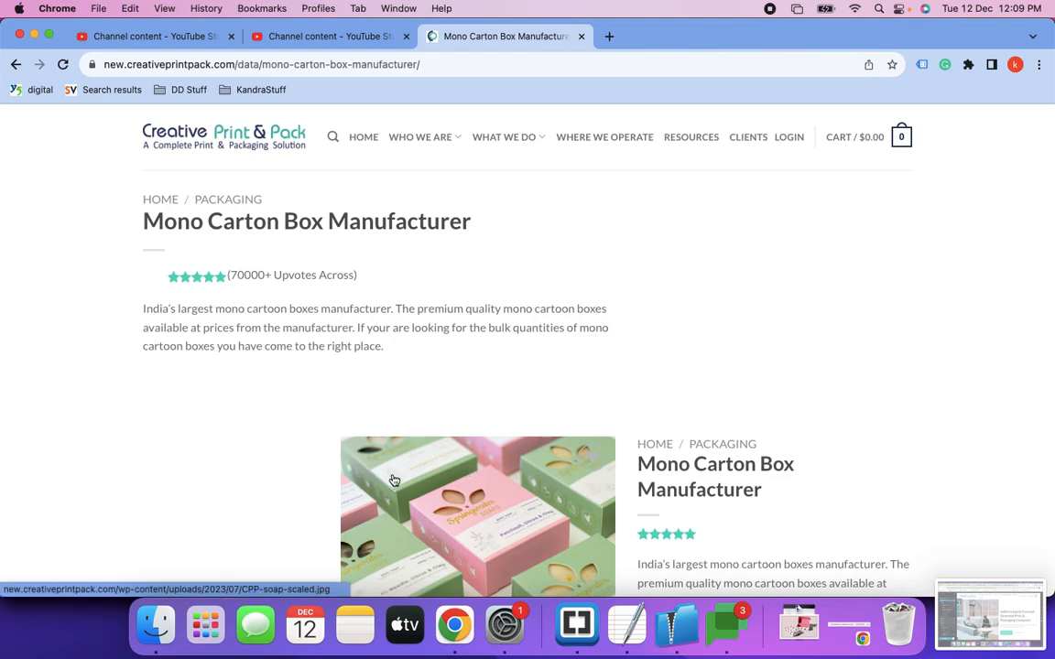
scroll(355, 430, "down", 4)
scroll(549, 471, "down", 2)
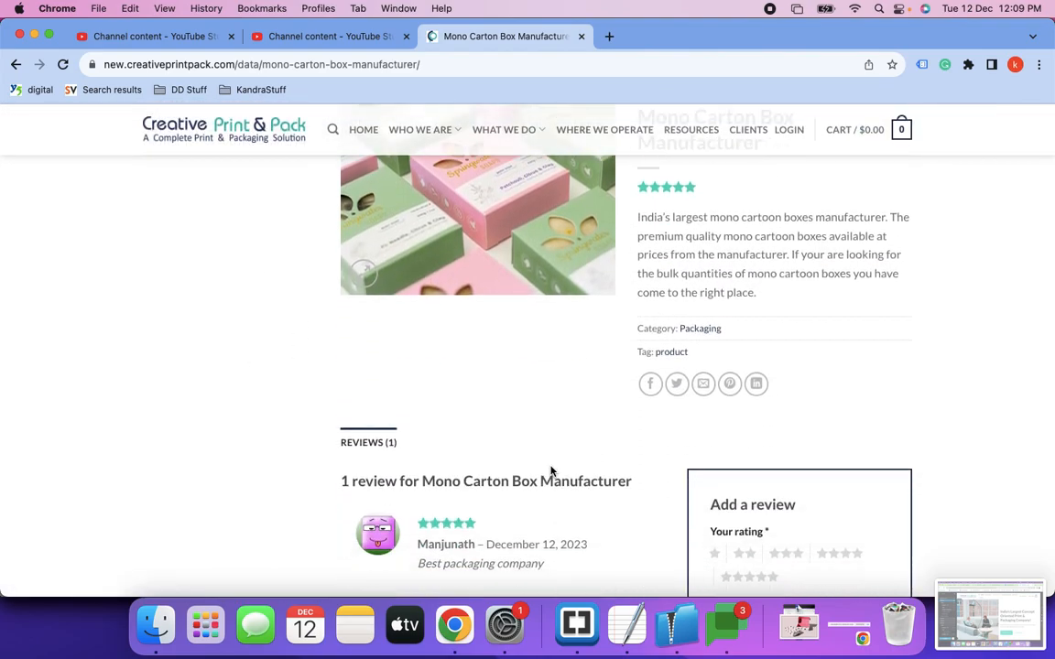
scroll(549, 470, "up", 5)
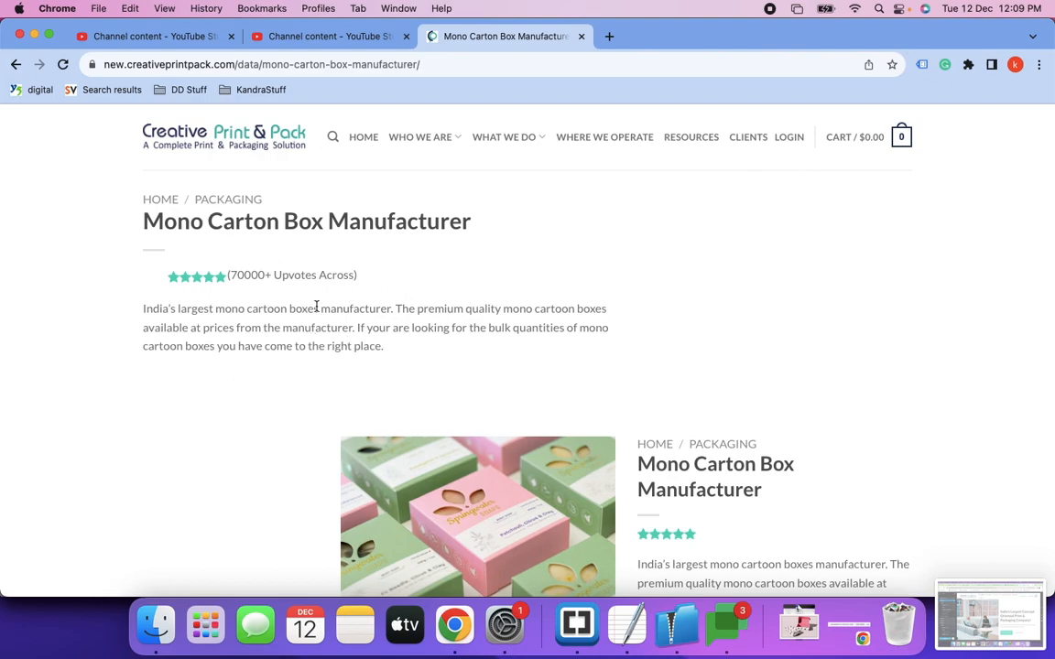
left_click_drag(143, 216, 456, 351)
left_click(500, 360)
Switch to the UX Builder for the product page layout and add a Form (CF7) element to the empty 4/12 column.
key("super+grave")
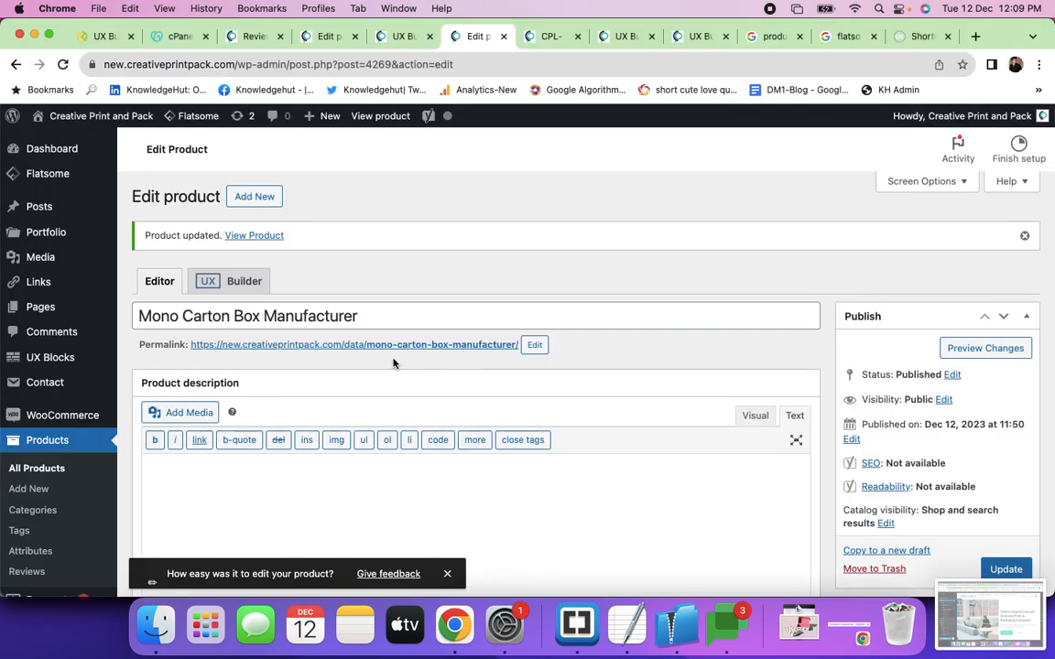
left_click(398, 38)
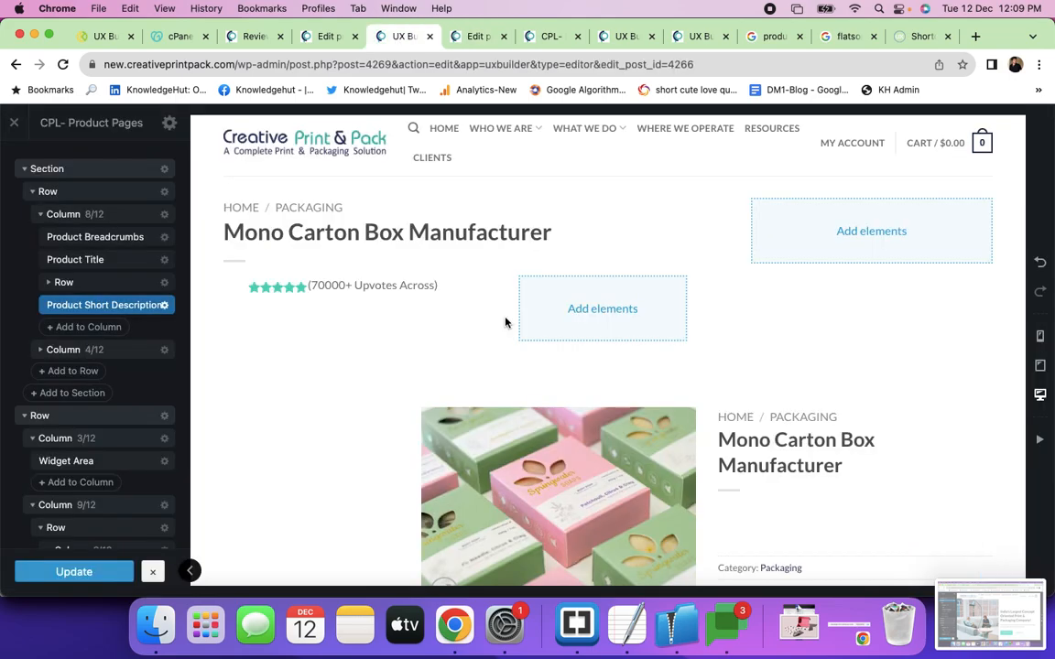
left_click(870, 233)
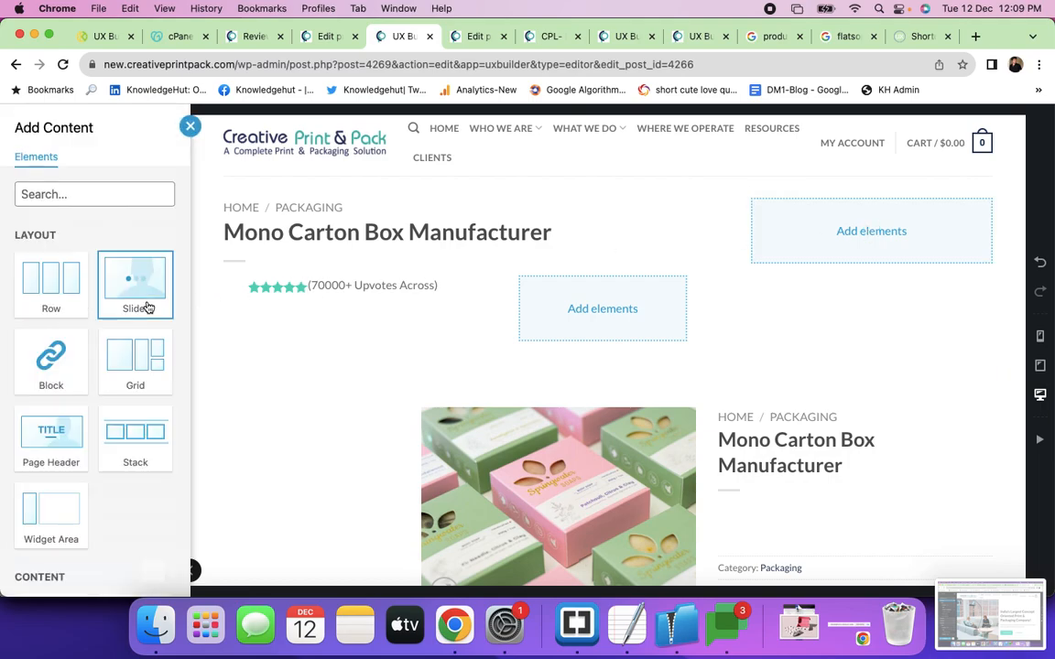
left_click(73, 195)
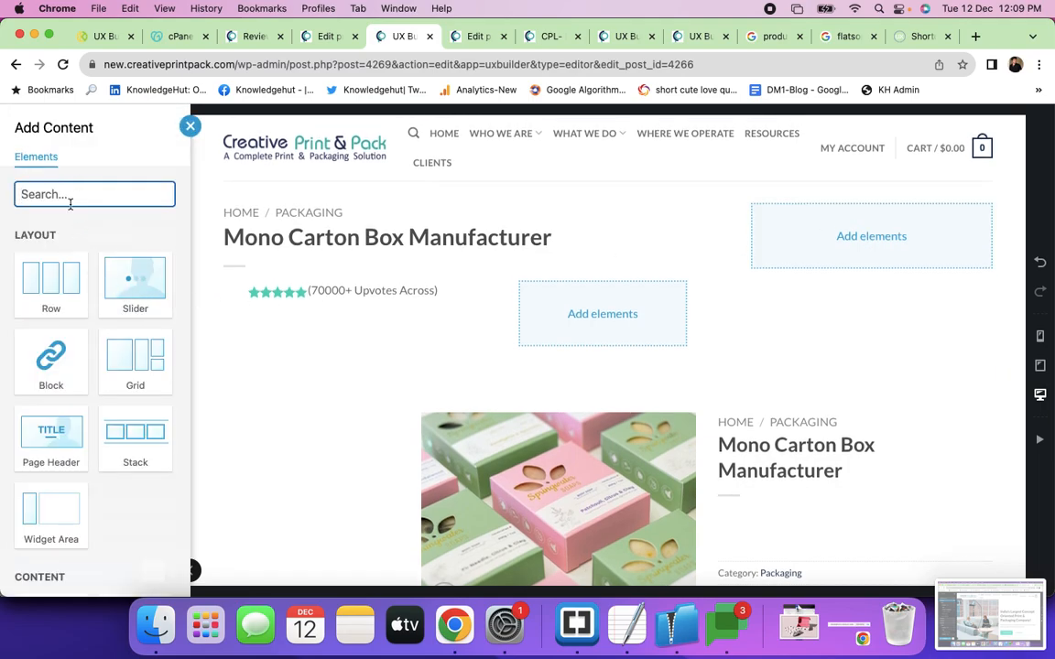
type("cob")
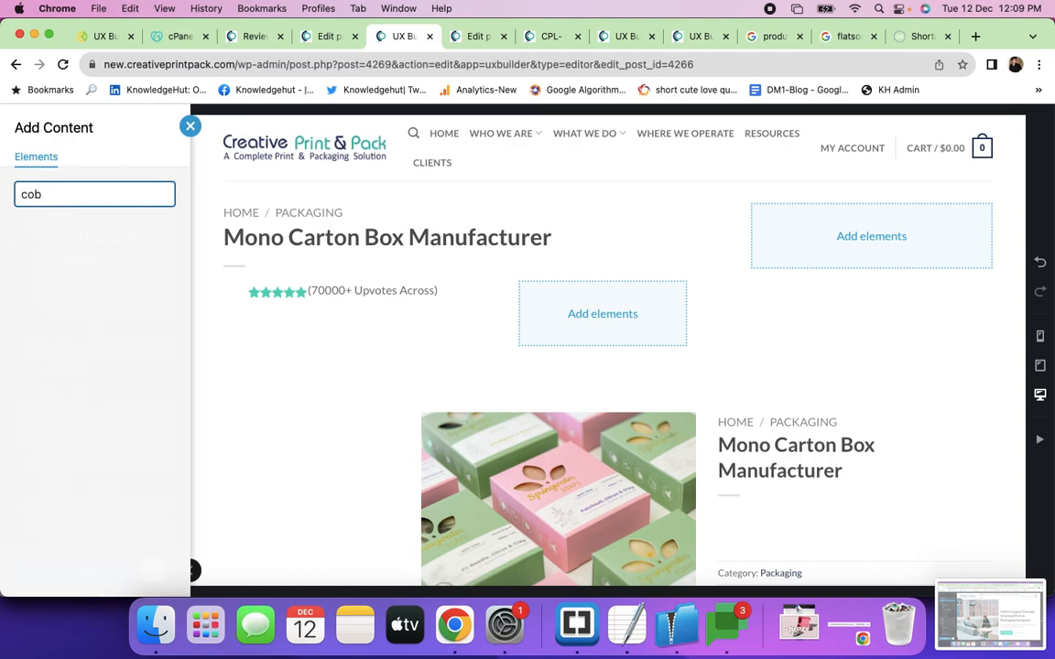
key("BackSpace")
type("n")
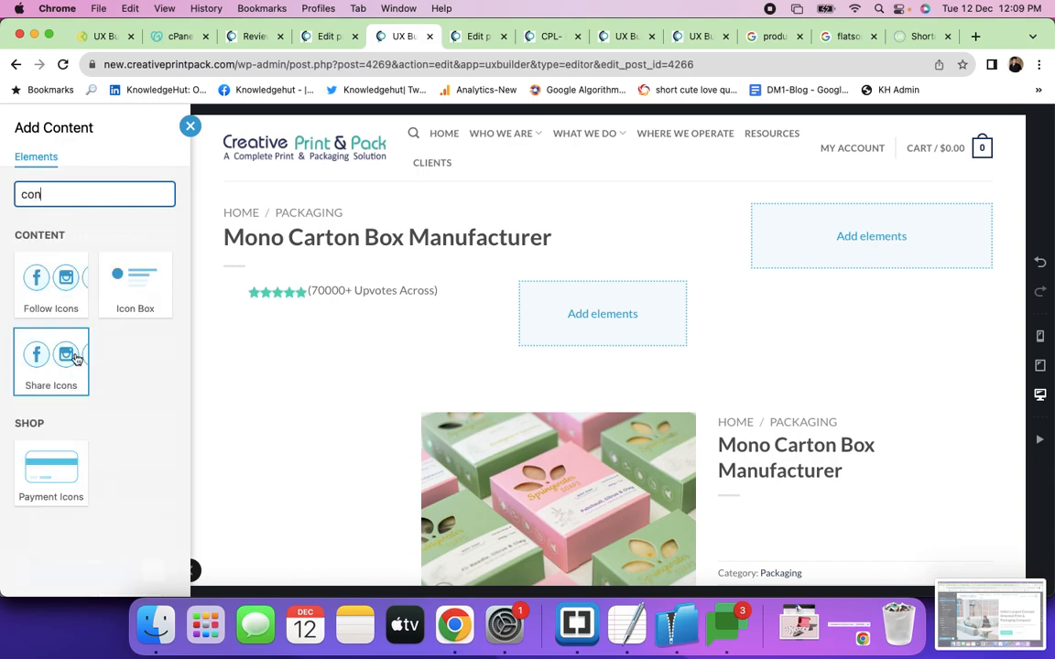
key("super+a")
type("form")
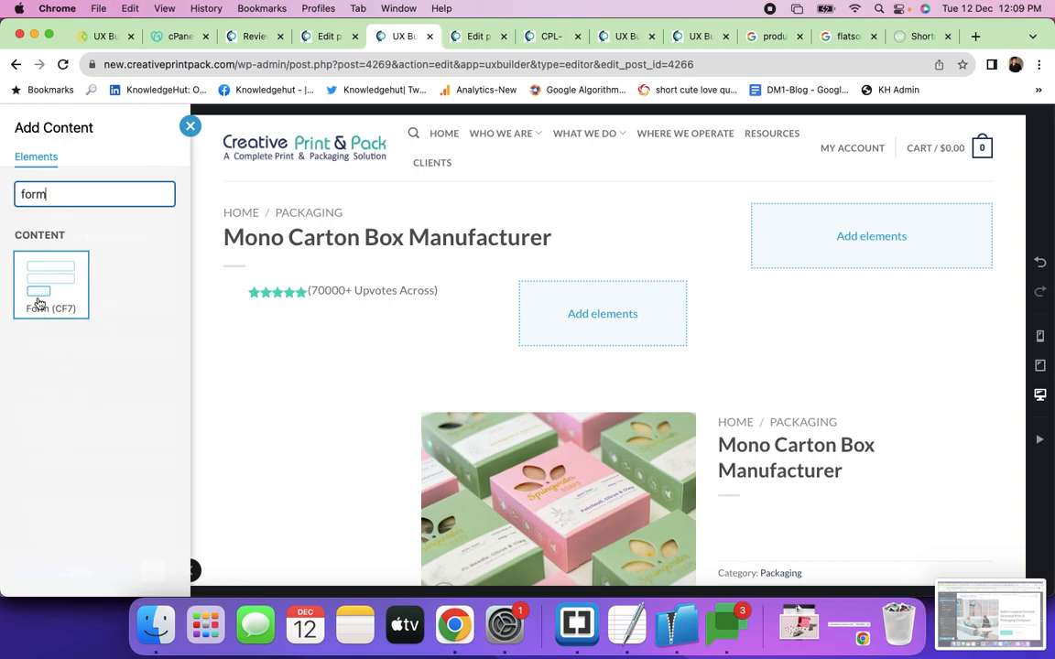
left_click(39, 302)
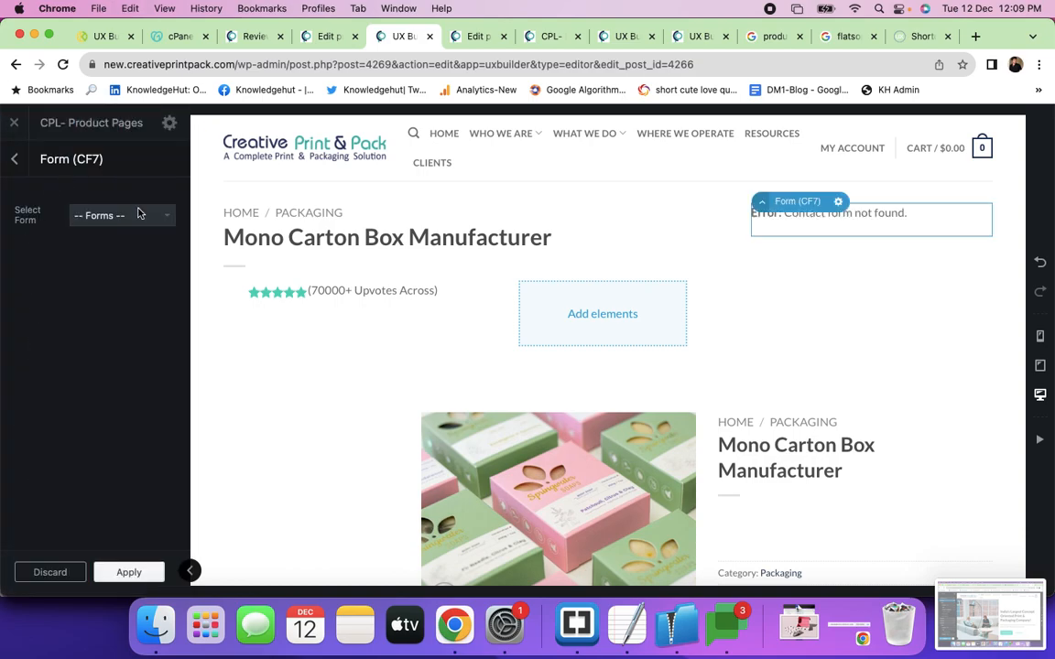
Choose Contact Form Flat as the form shown by the new Form (CF7) element and apply it.
left_click(137, 216)
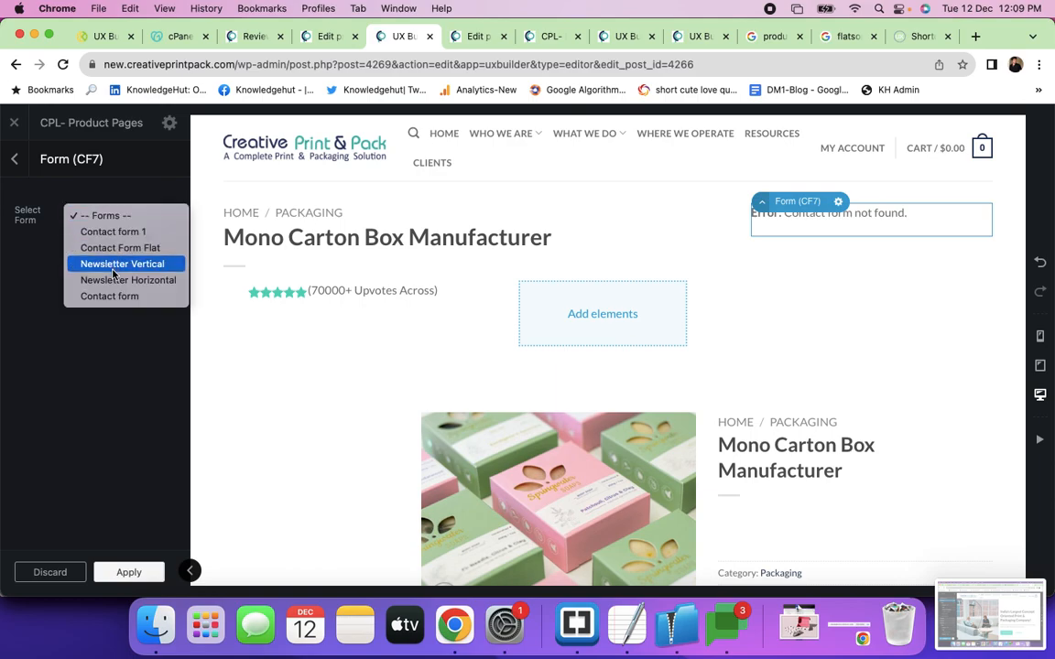
left_click(117, 248)
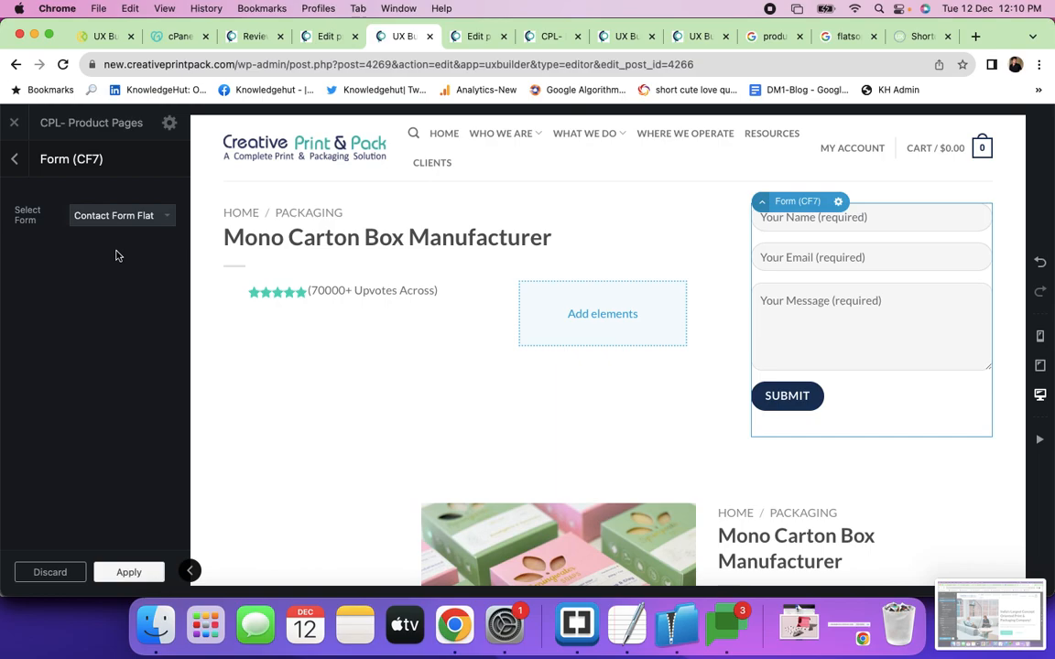
left_click(124, 571)
Centre the text alignment of the 4/12 column that holds the contact form.
left_click(85, 357)
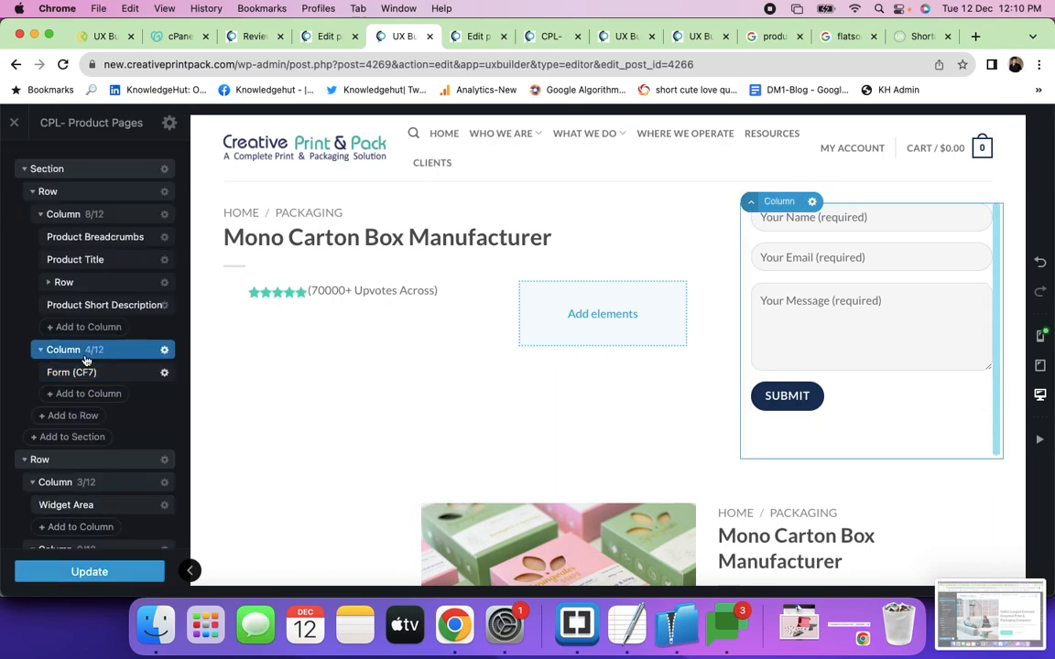
left_click(85, 360)
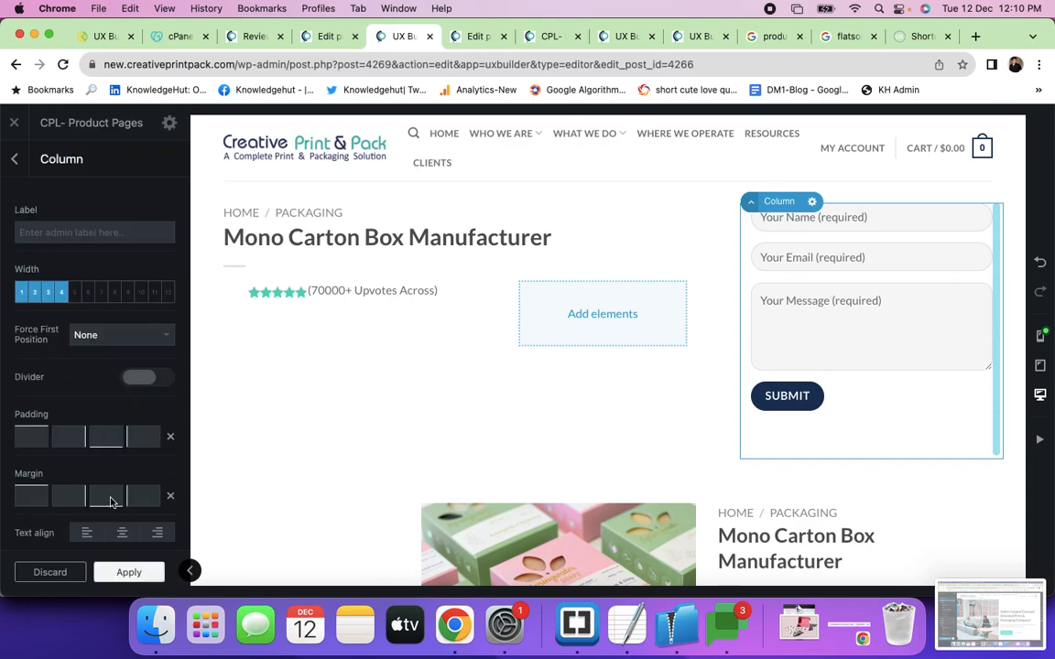
left_click(121, 533)
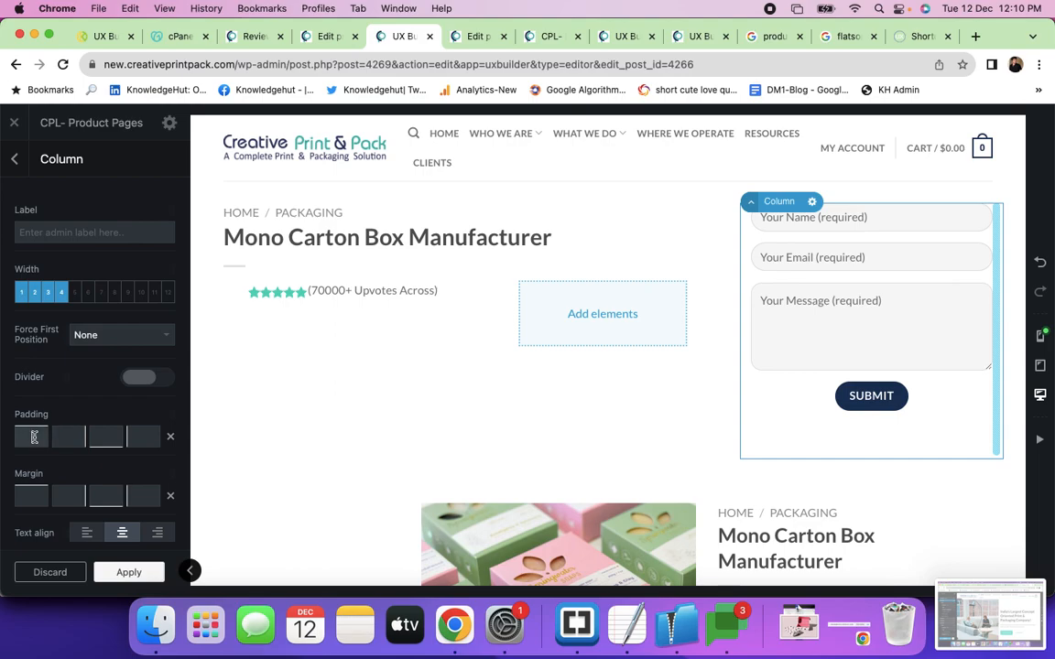
Set the form column's padding to 10px on all four sides and apply the column settings.
type("10")
key("Tab")
type("10")
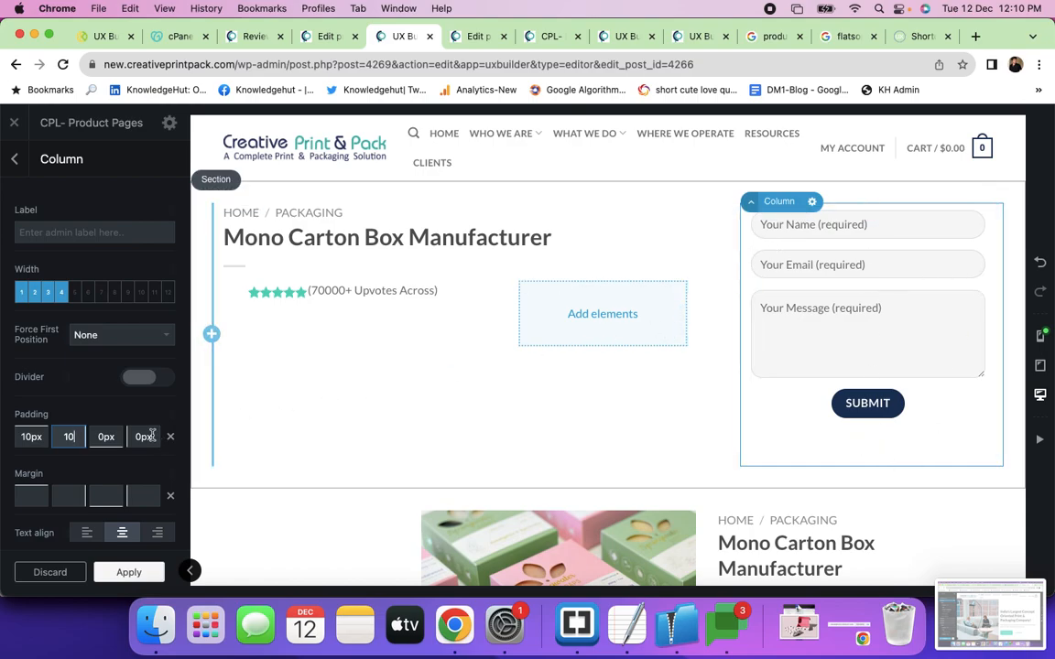
left_click(106, 437)
left_click(98, 438)
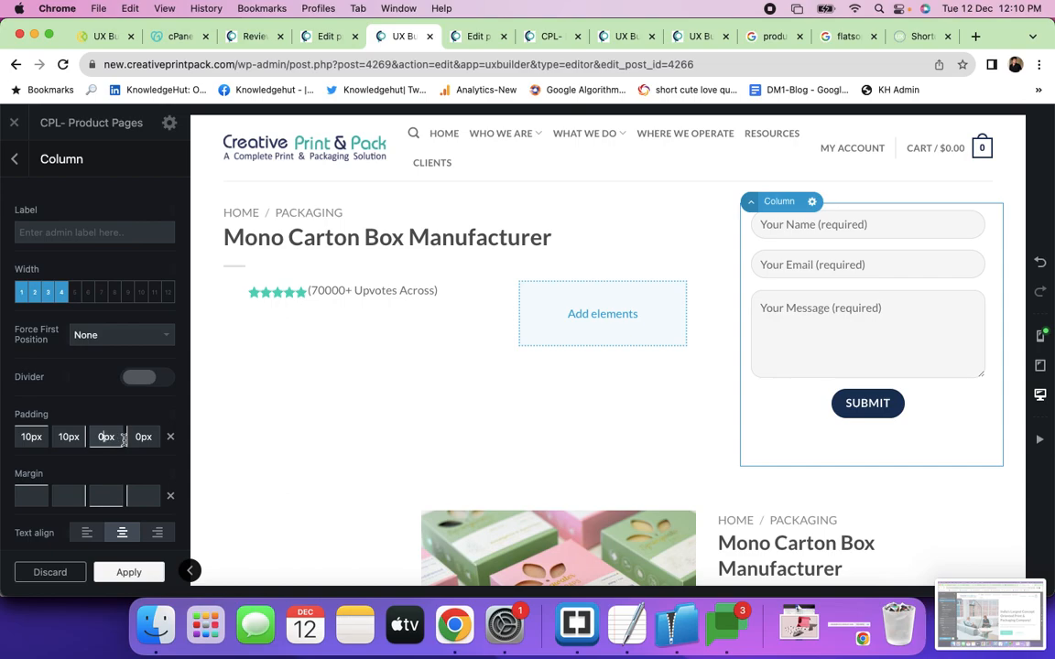
type("10")
left_click(137, 437)
type("1")
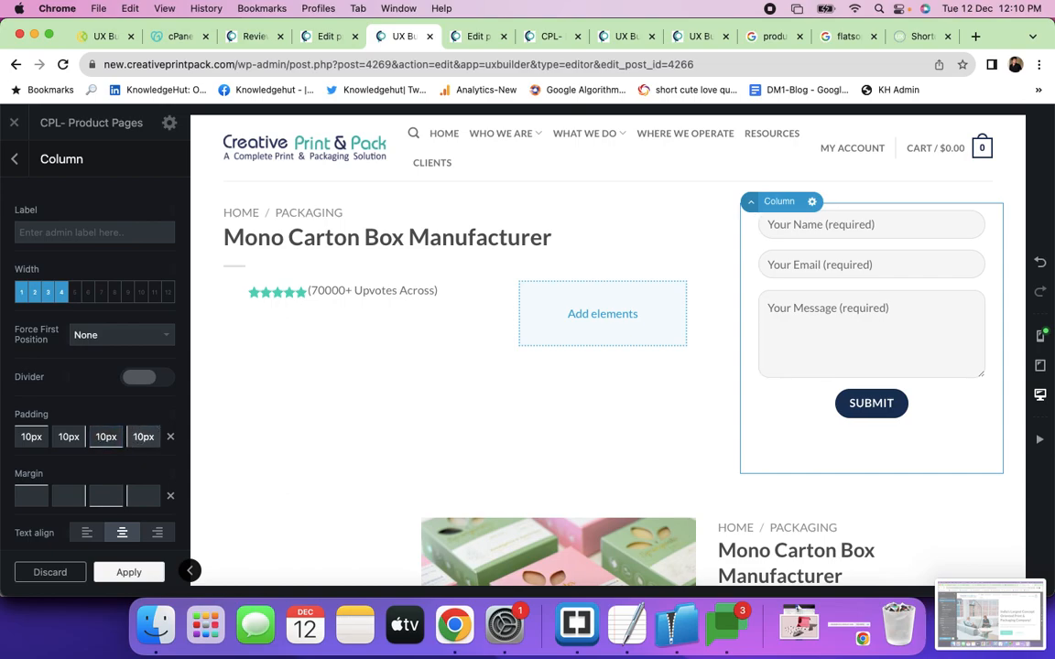
left_click(128, 571)
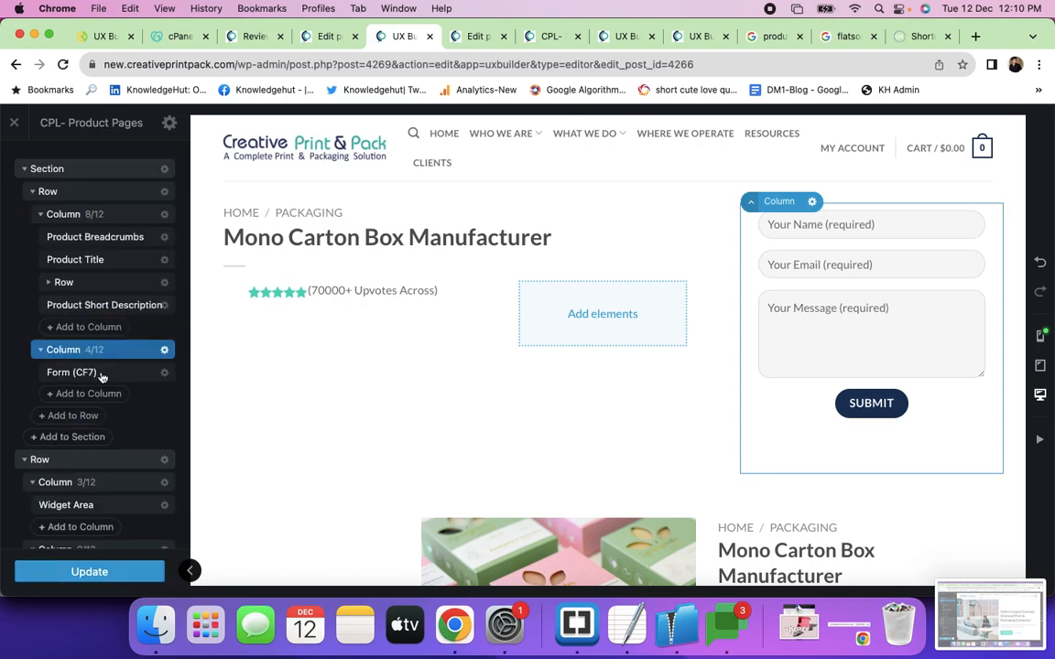
Give the 4/12 form column a teal background with the Light colour option, apply the settings and update the page.
left_click(73, 358)
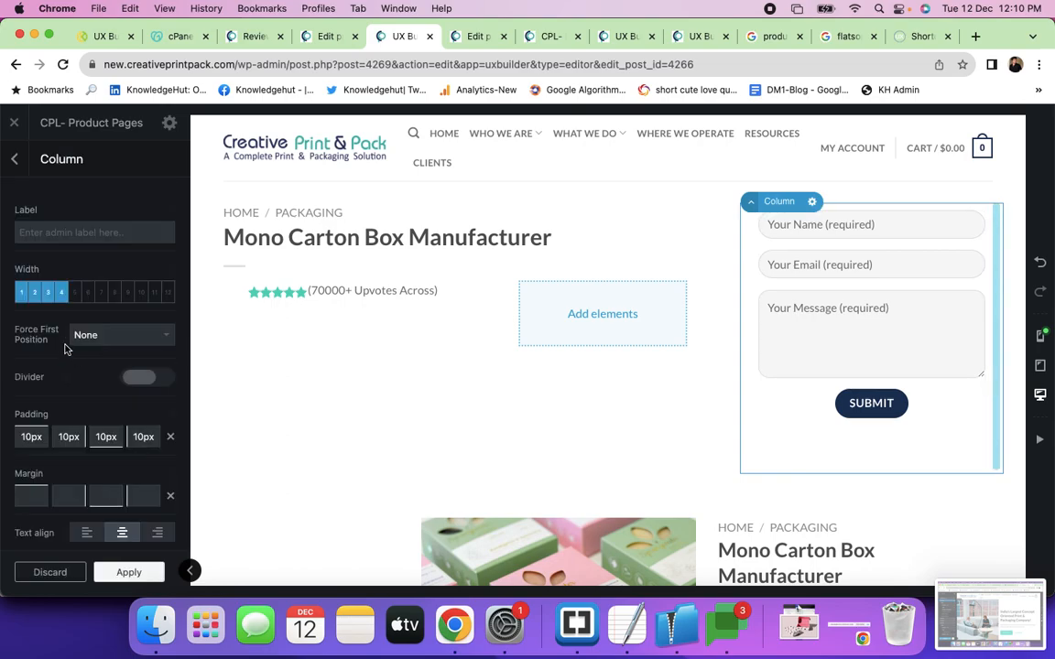
scroll(137, 432, "down", 3)
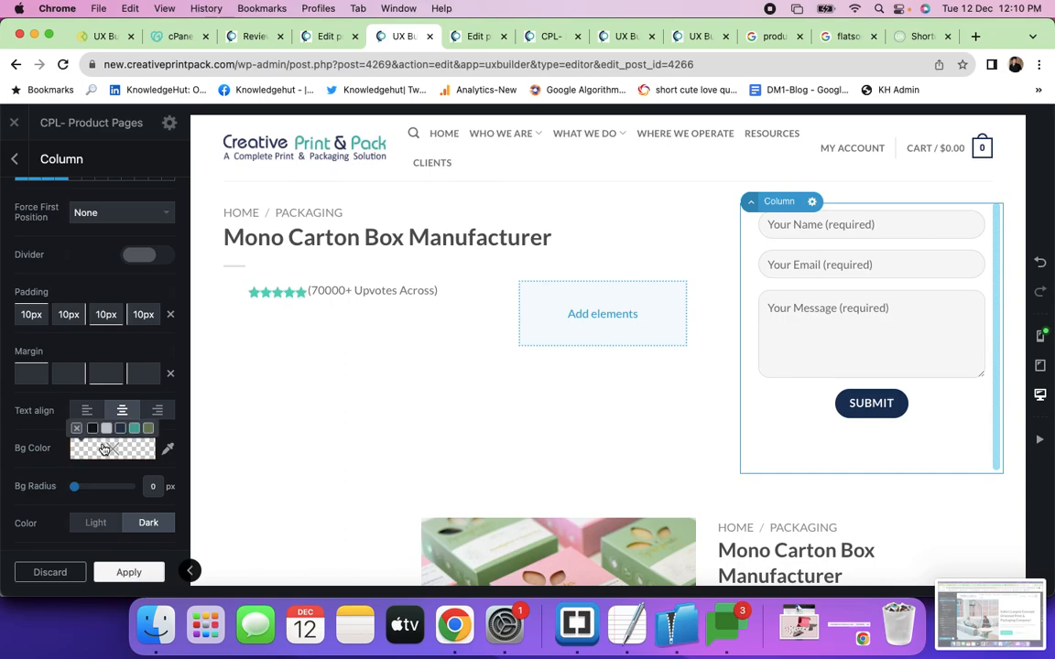
left_click(134, 428)
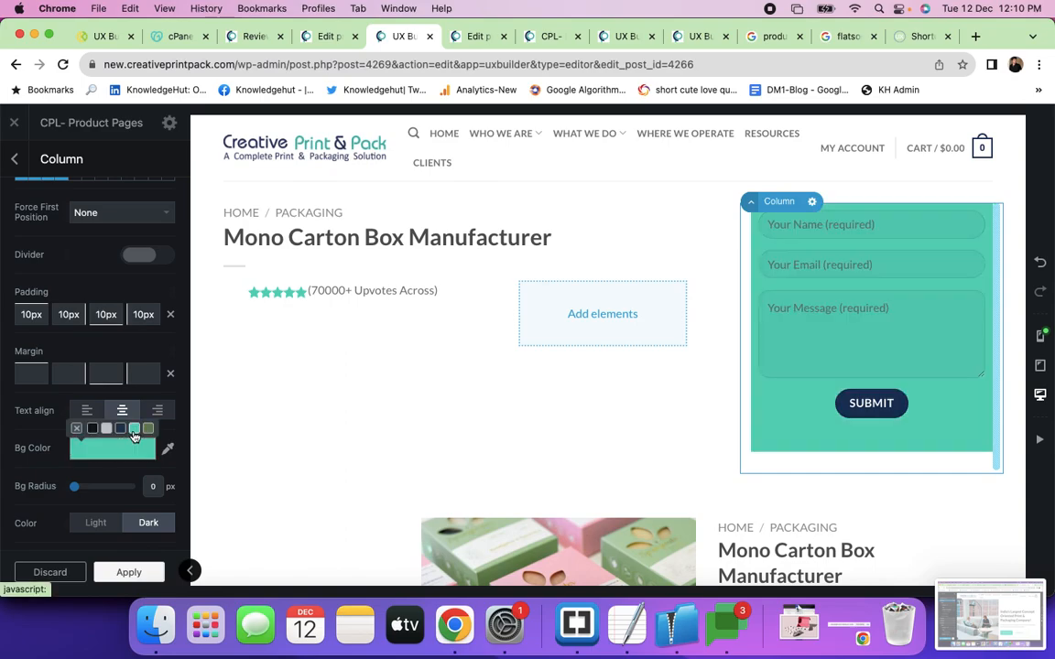
left_click(103, 523)
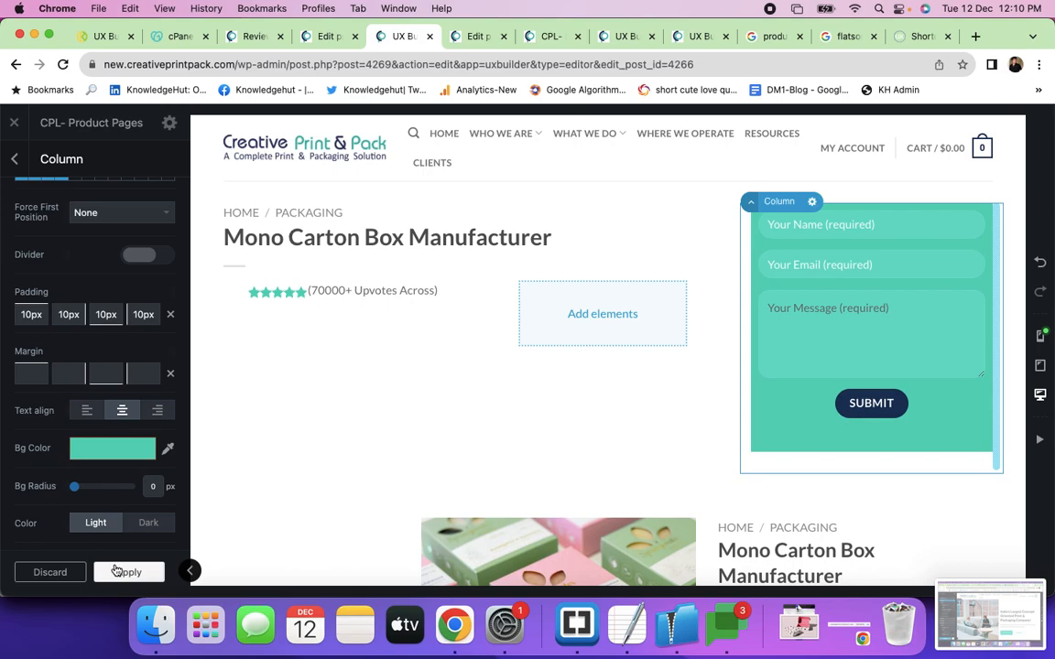
scroll(108, 513, "down", 2)
scroll(110, 514, "down", 1)
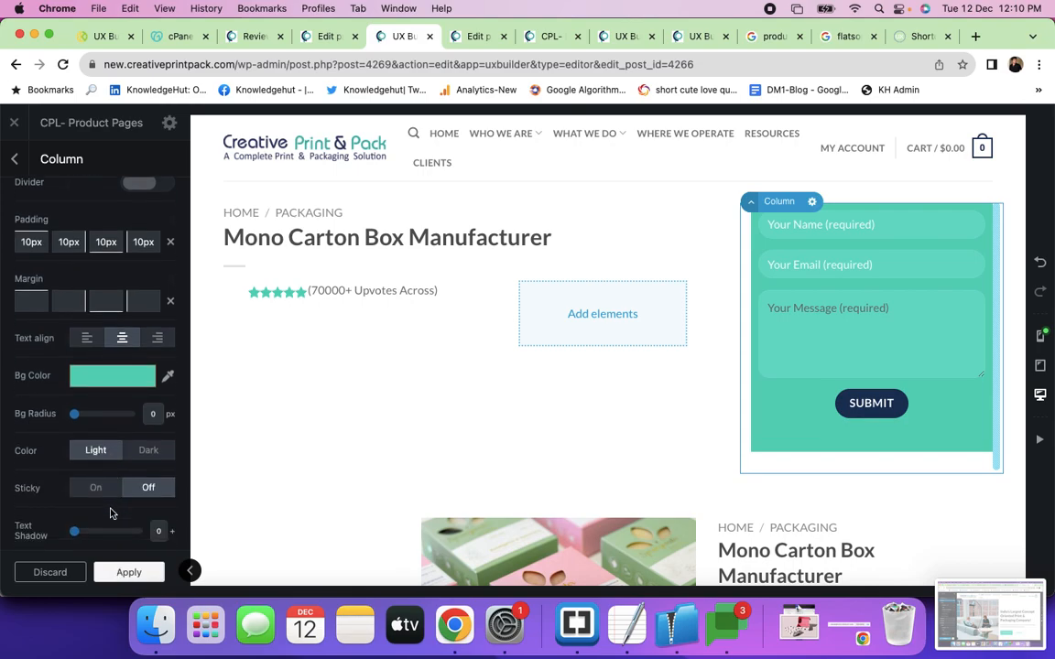
left_click(129, 571)
left_click(92, 572)
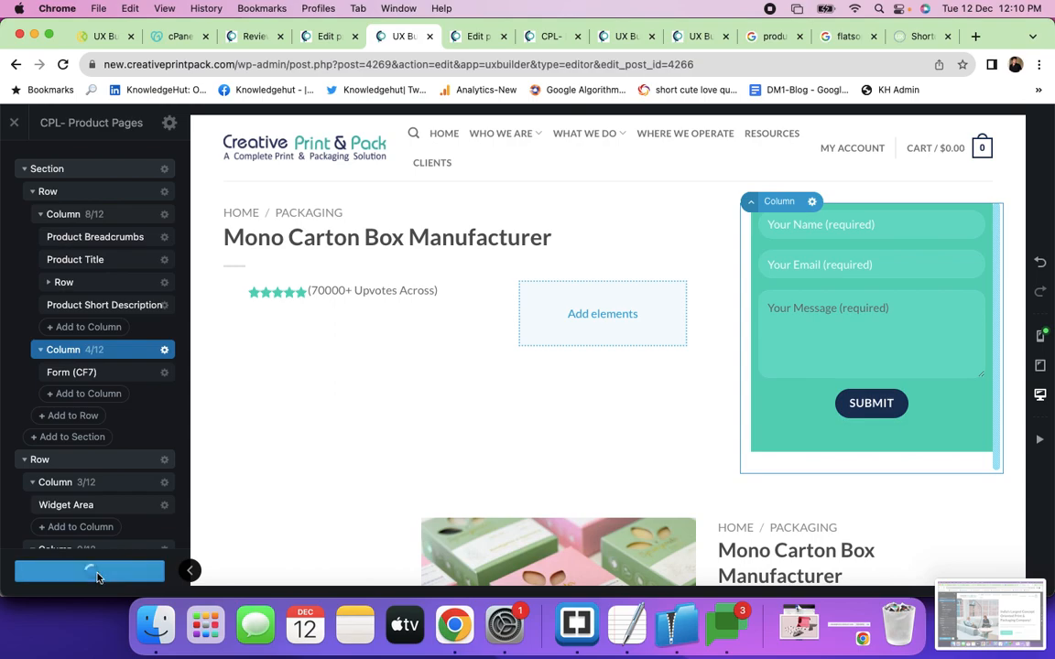
Switch to the live Mono Carton Box Manufacturer page, reload it and check the contact form's email and message fields.
key("super+grave")
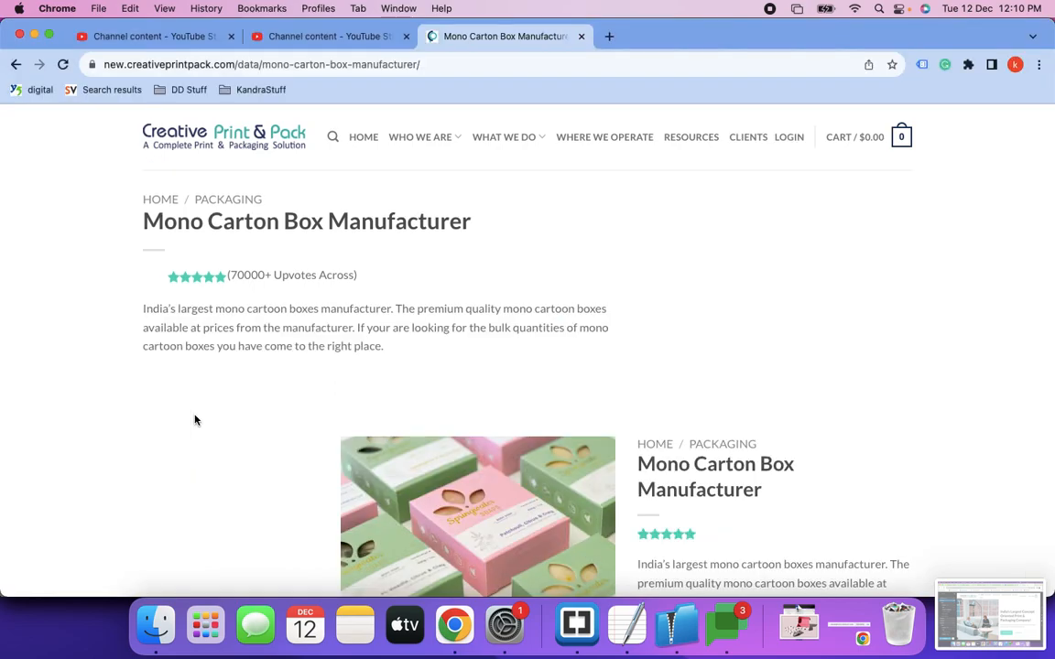
key("super+r")
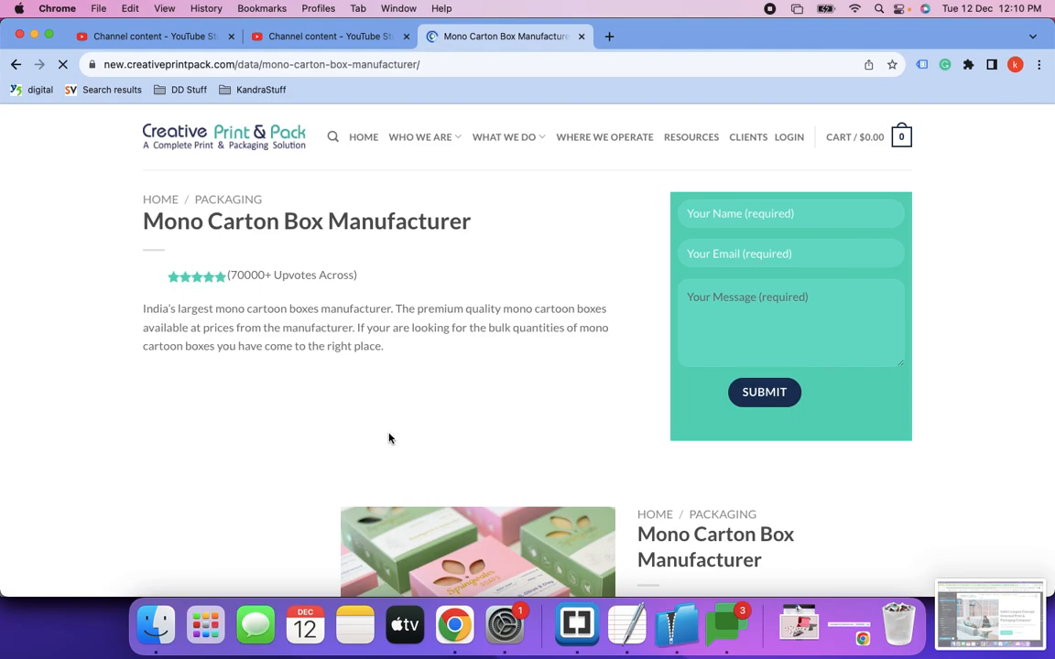
left_click(713, 253)
left_click(717, 304)
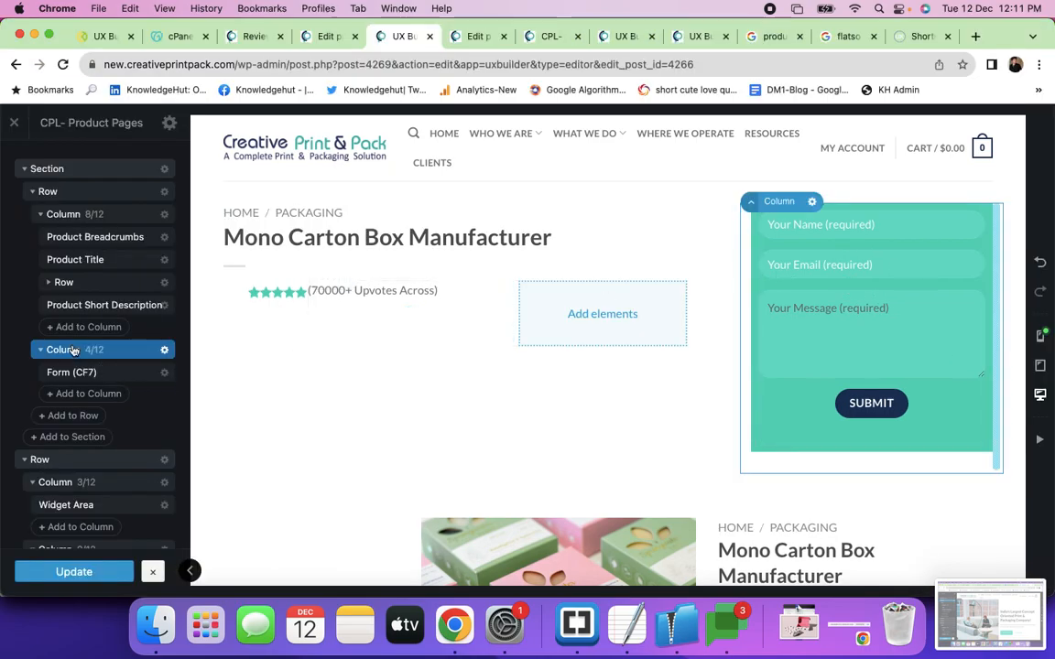
Clear the 4/12 form column's background colour and set its colour option back to Dark.
left_click(73, 350)
scroll(109, 423, "down", 3)
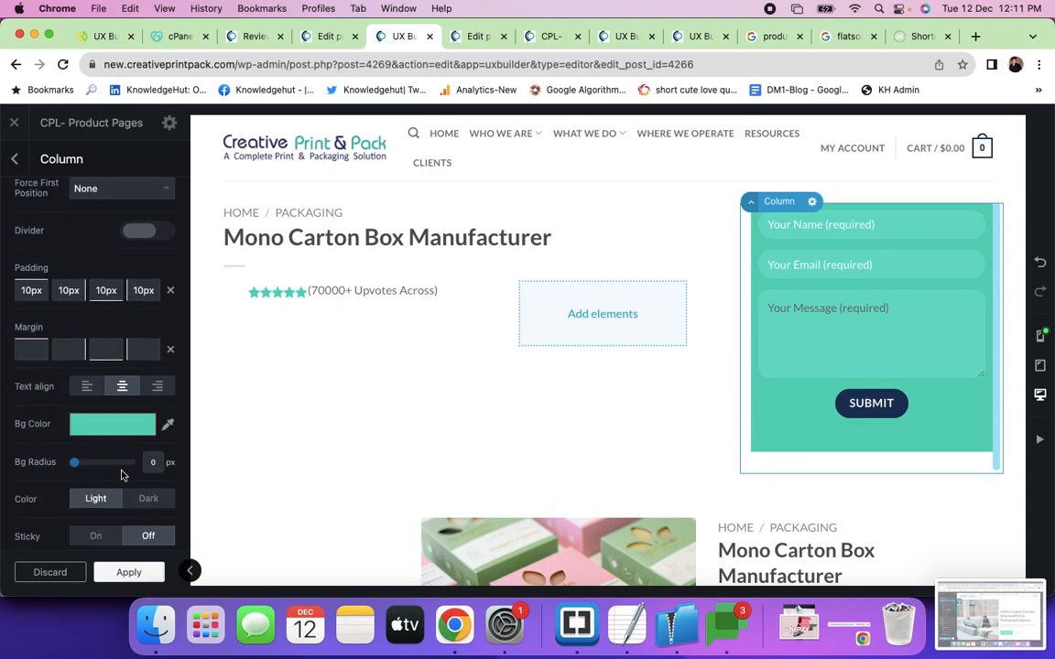
left_click(77, 405)
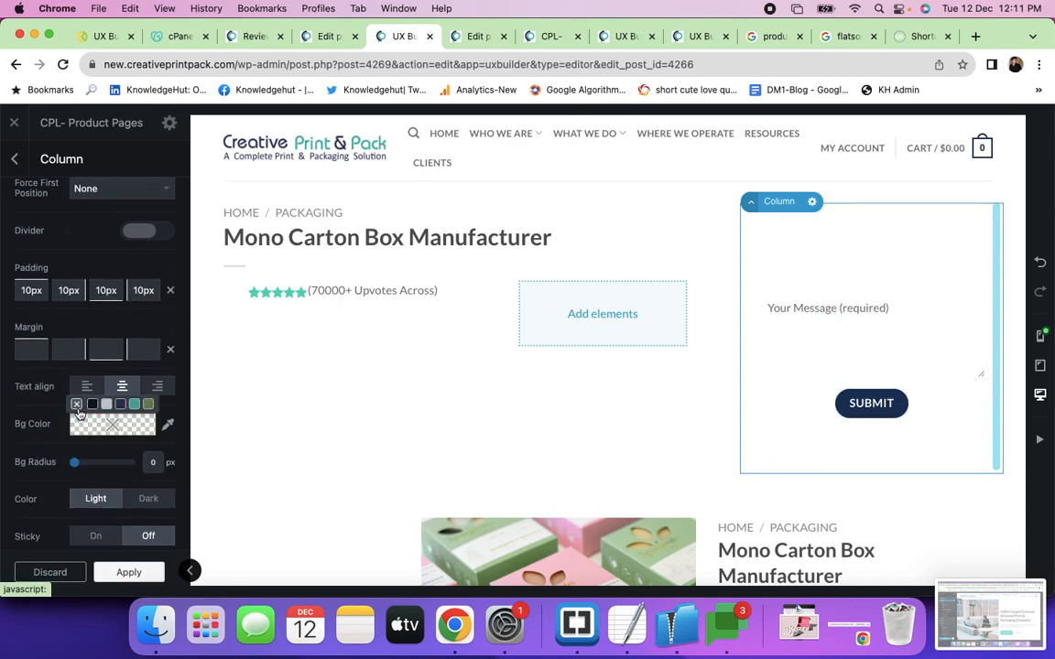
left_click(141, 504)
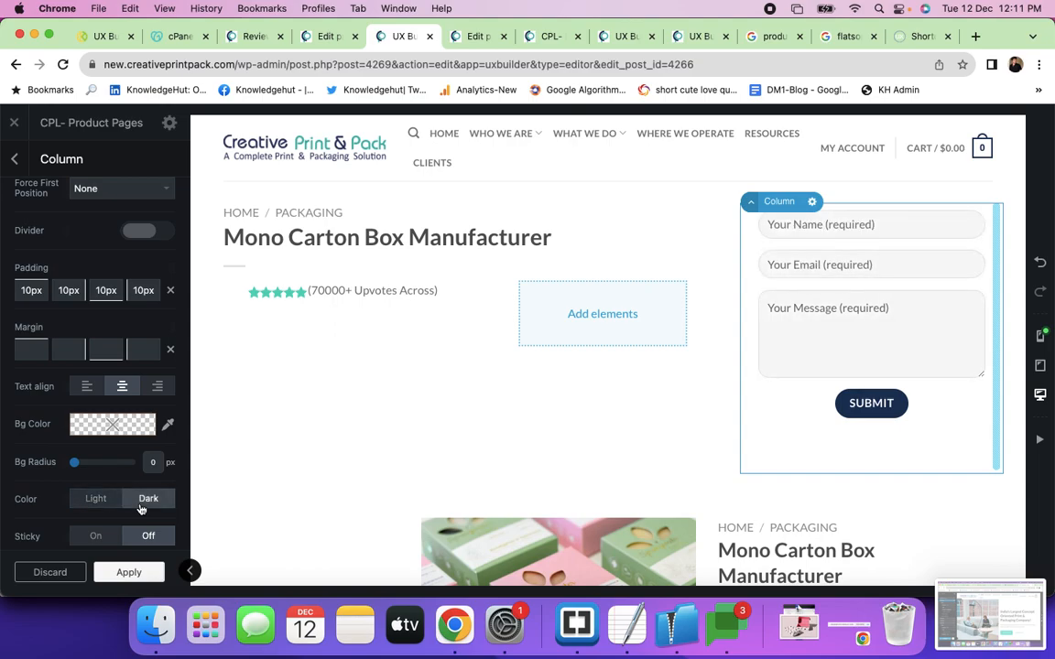
Examine the lower original product layout in the builder and compare it with the live product page.
scroll(517, 448, "down", 5)
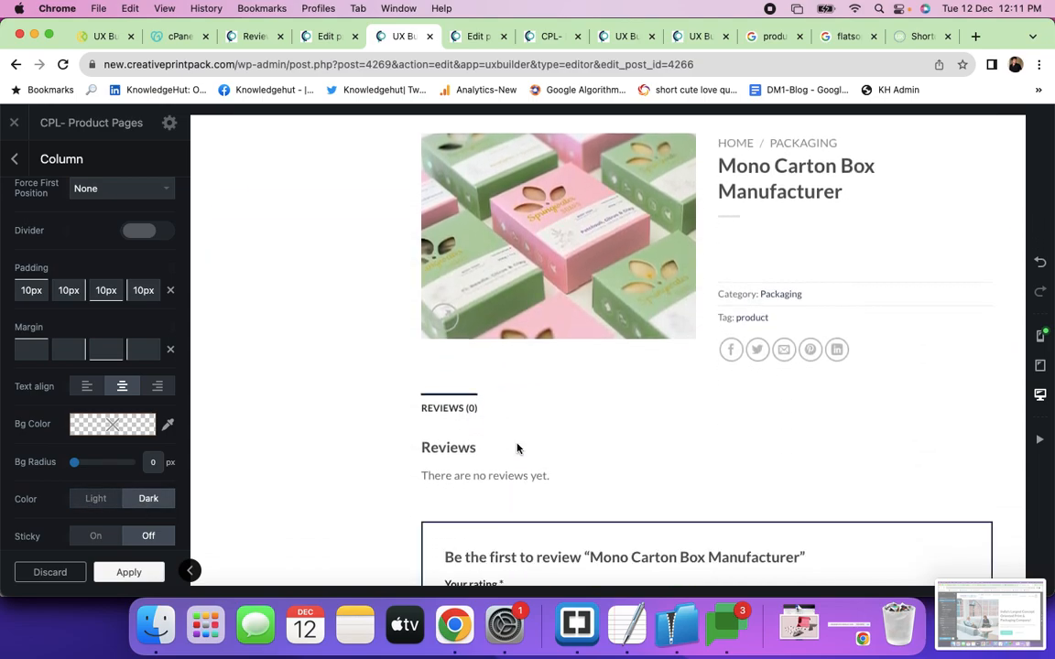
scroll(518, 446, "down", 2)
scroll(518, 446, "up", 3)
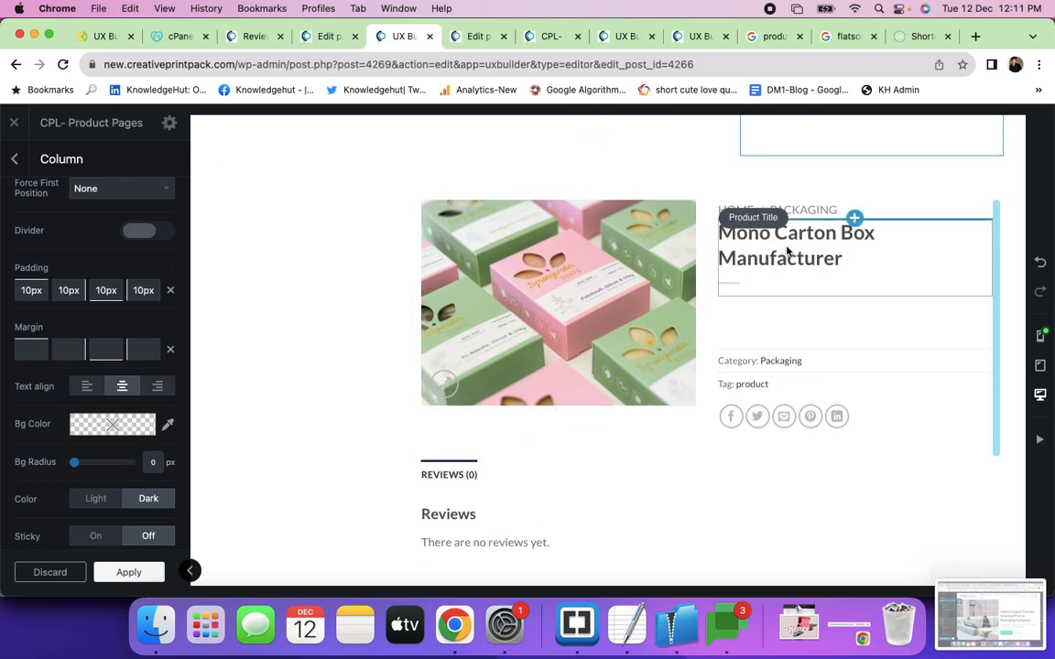
scroll(568, 360, "up", 4)
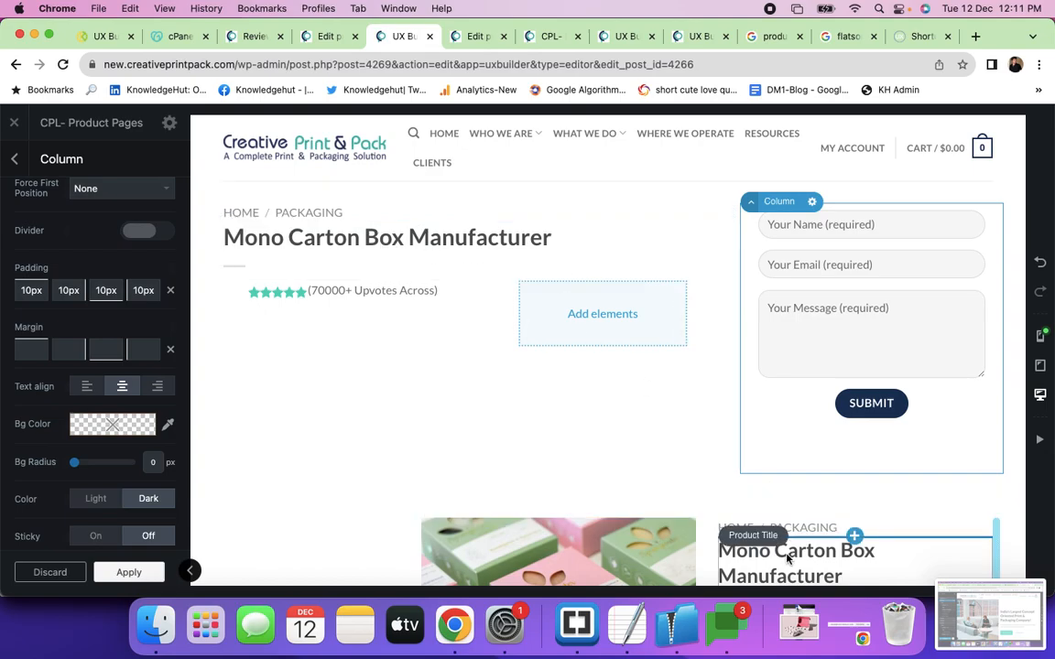
scroll(788, 558, "down", 1)
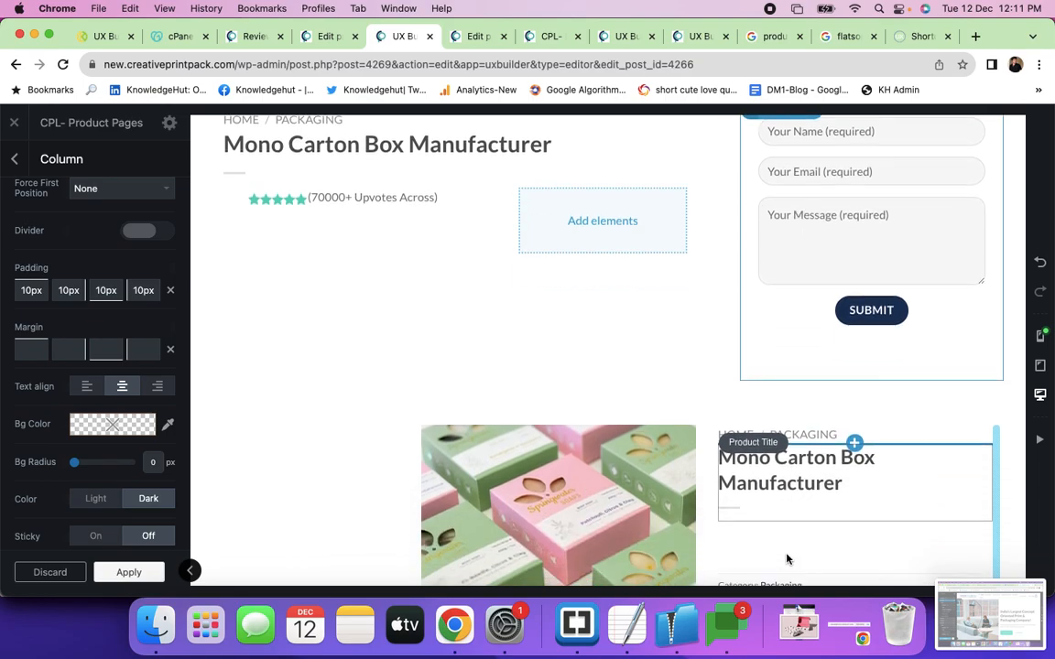
key("super+grave")
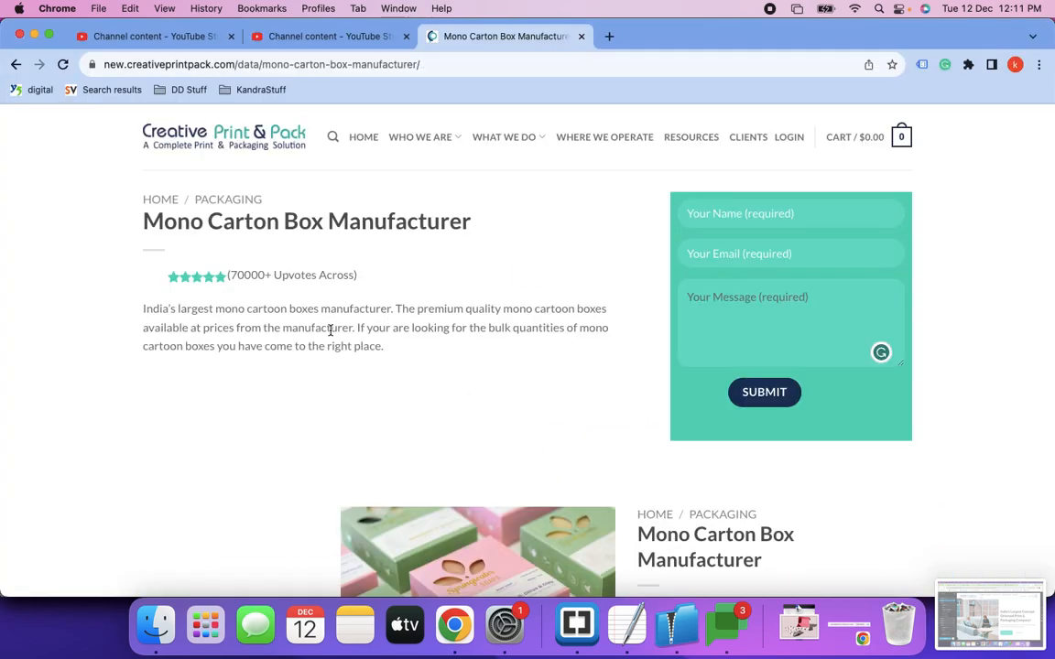
scroll(391, 359, "down", 3)
scroll(391, 361, "up", 3)
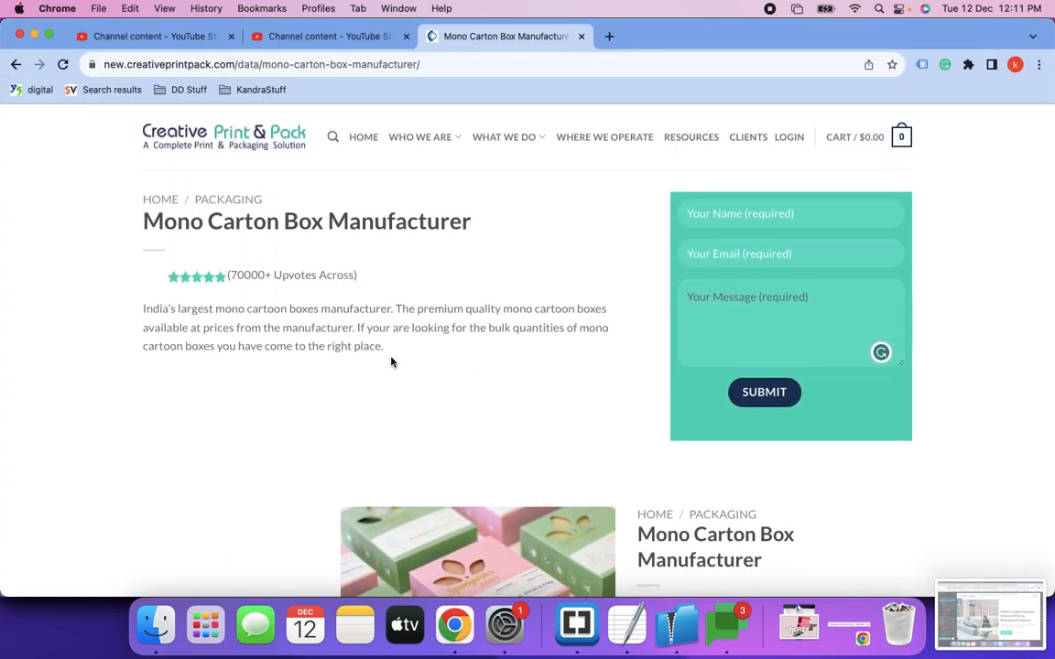
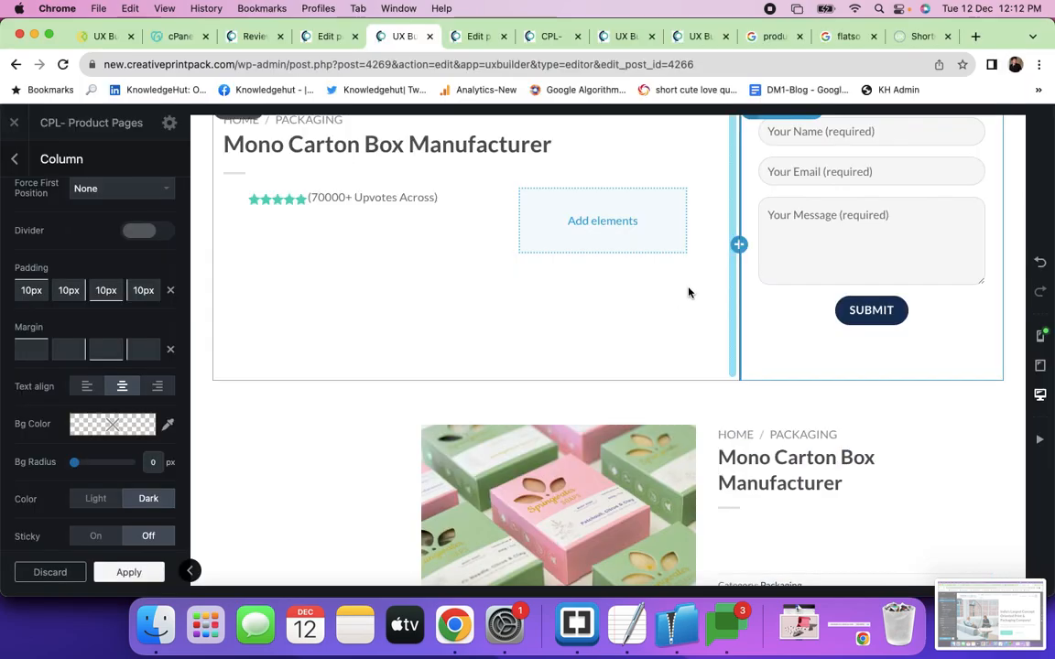
Leave the column settings and delete the Form (CF7) element from the 4/12 column.
left_click(14, 160)
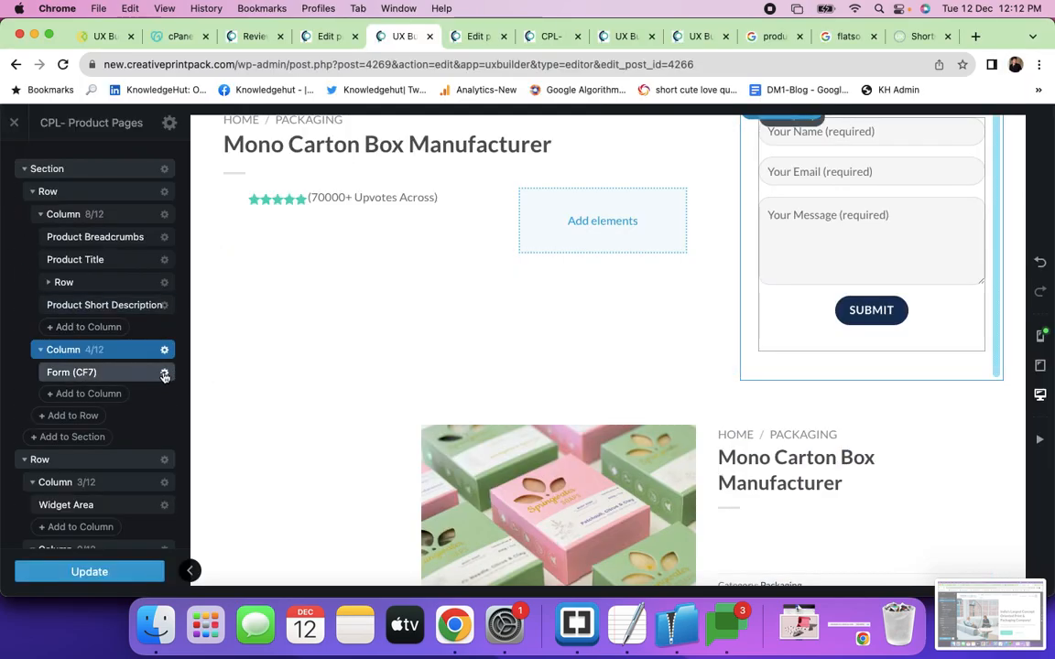
left_click(164, 376)
left_click(133, 509)
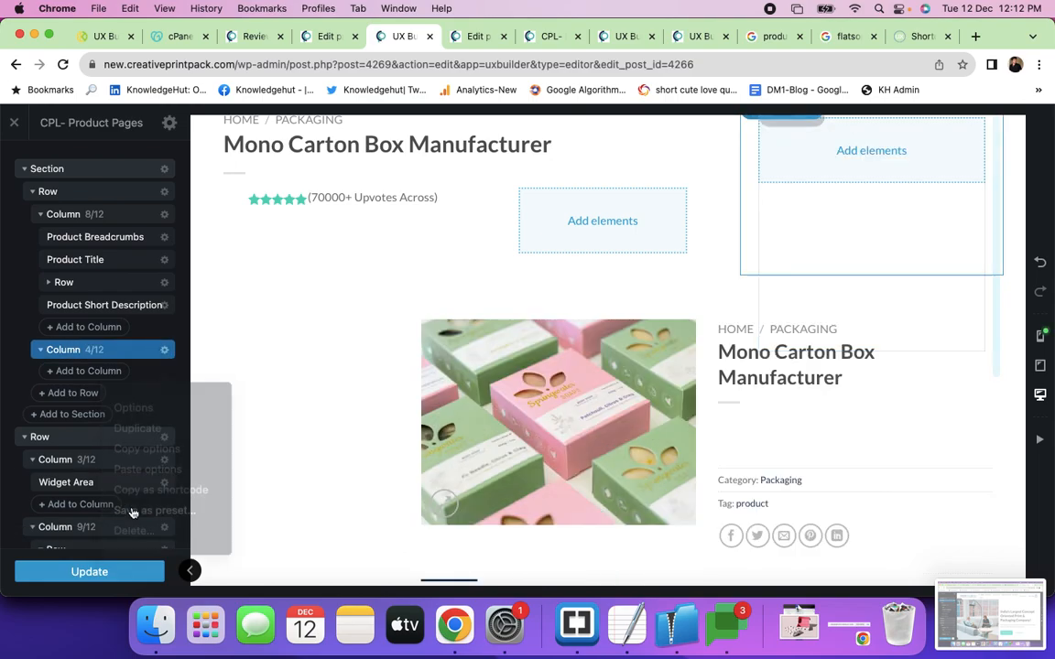
Add a Product Gallery element with Normal style and Slide slider type to the 4/12 column, apply it and update the page.
left_click(83, 373)
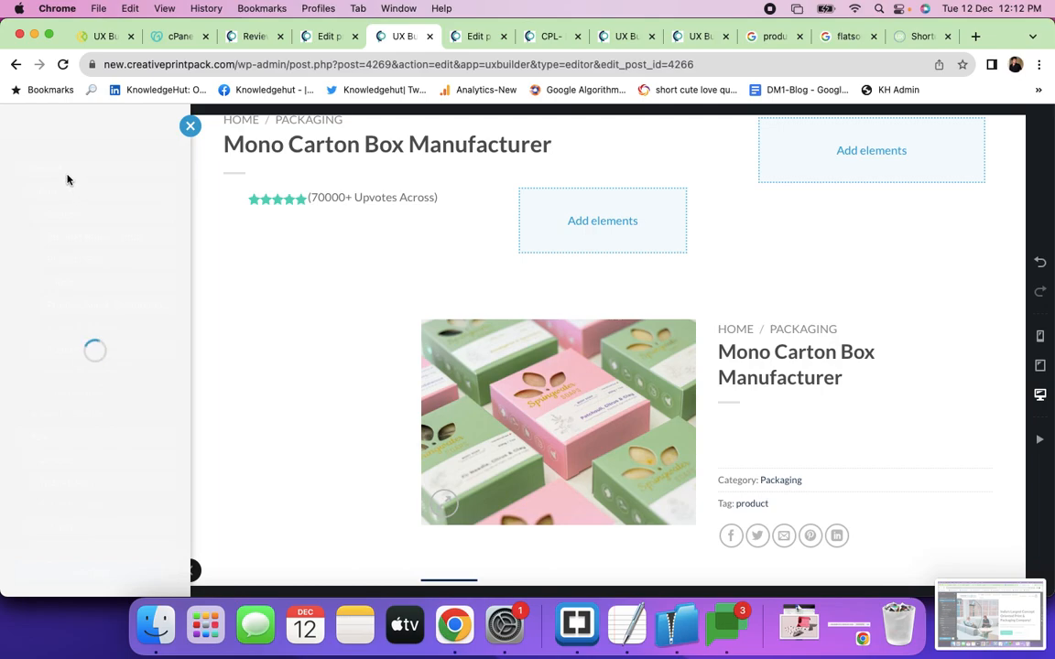
type("gallery")
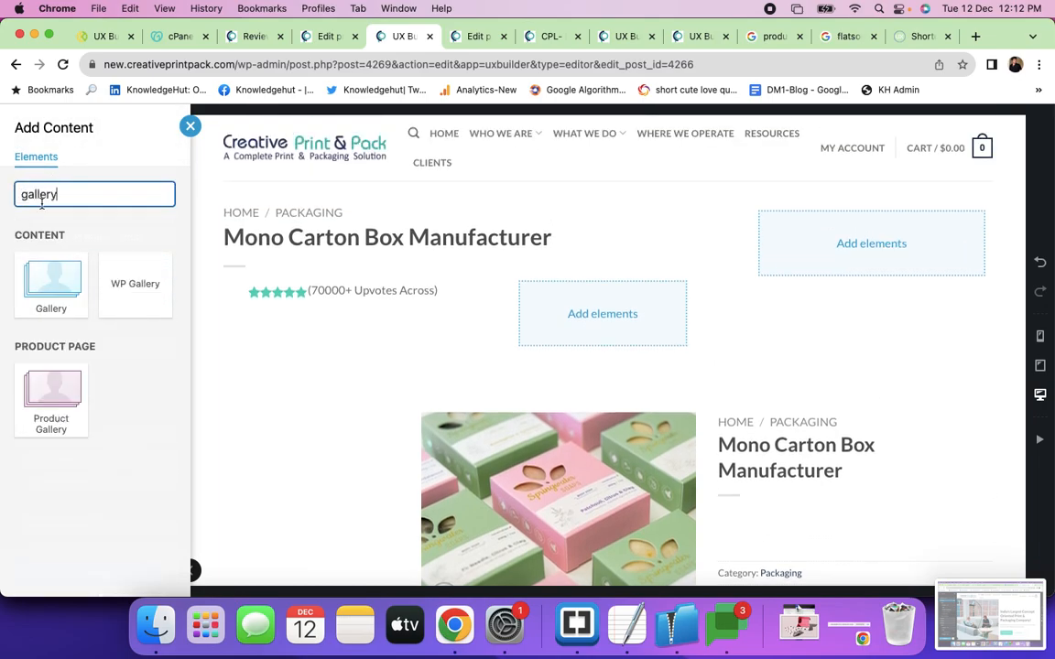
left_click(54, 397)
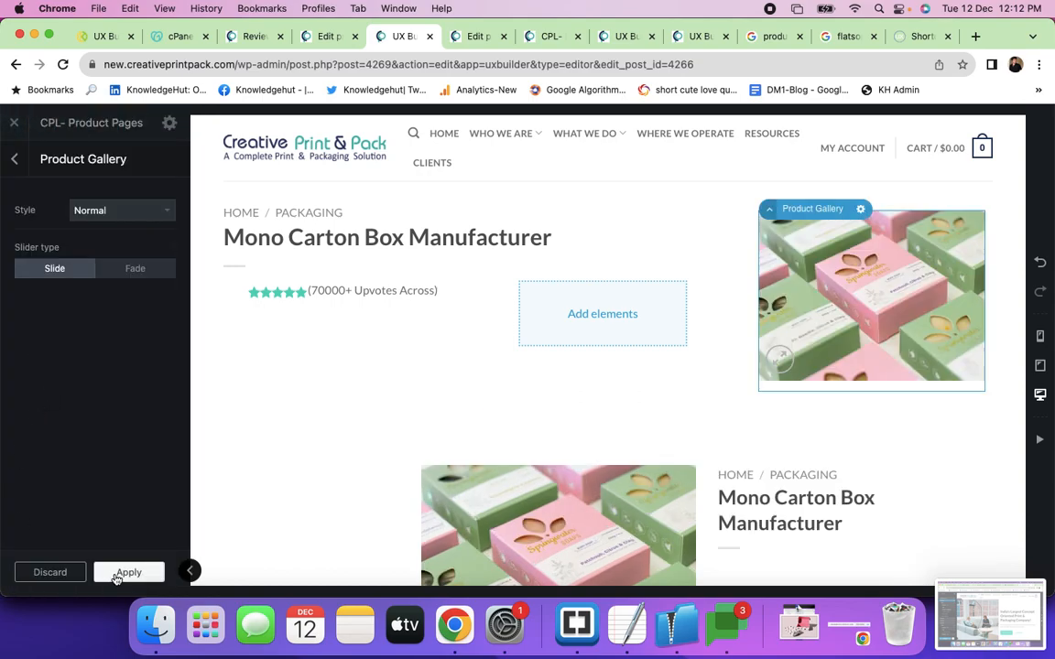
left_click(108, 571)
left_click(80, 569)
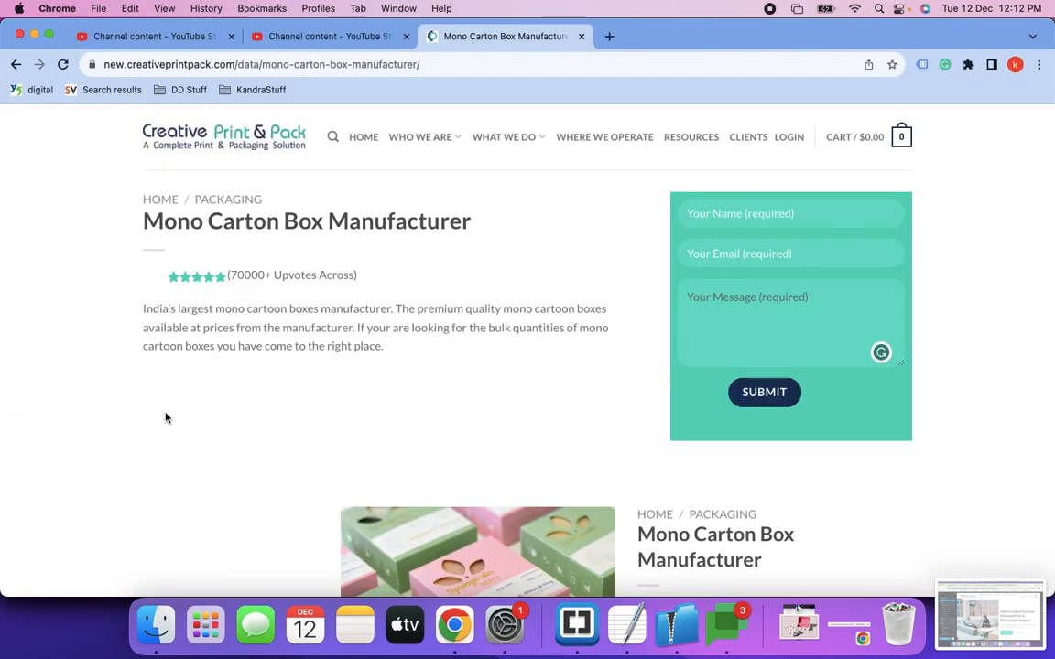
Reload the live product page and review the new gallery column against the original product layout below it.
key("super+r")
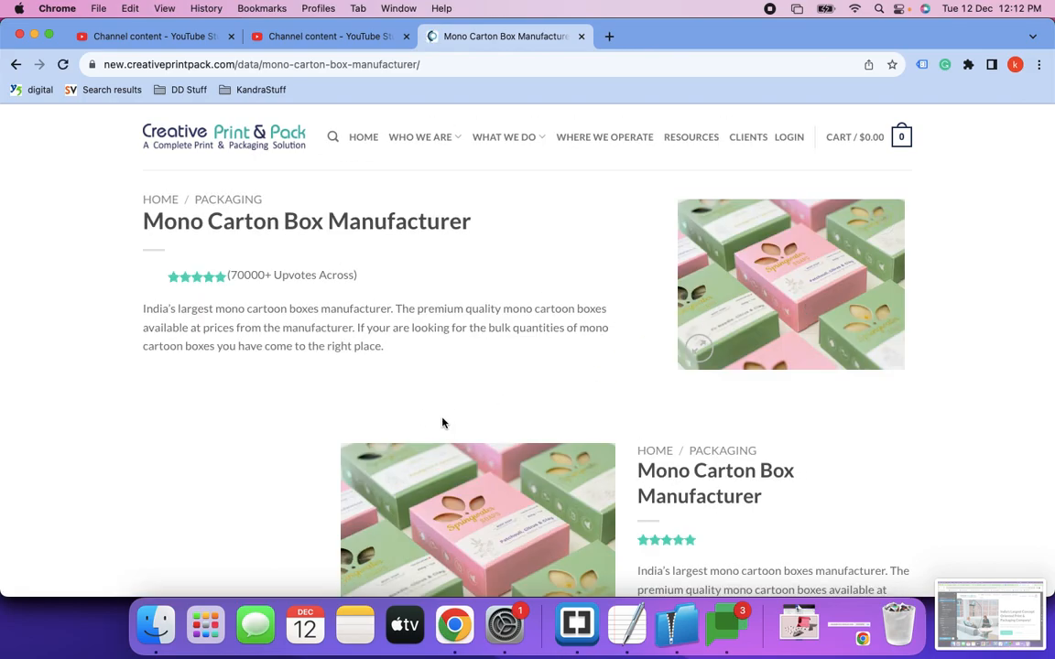
scroll(443, 422, "down", 5)
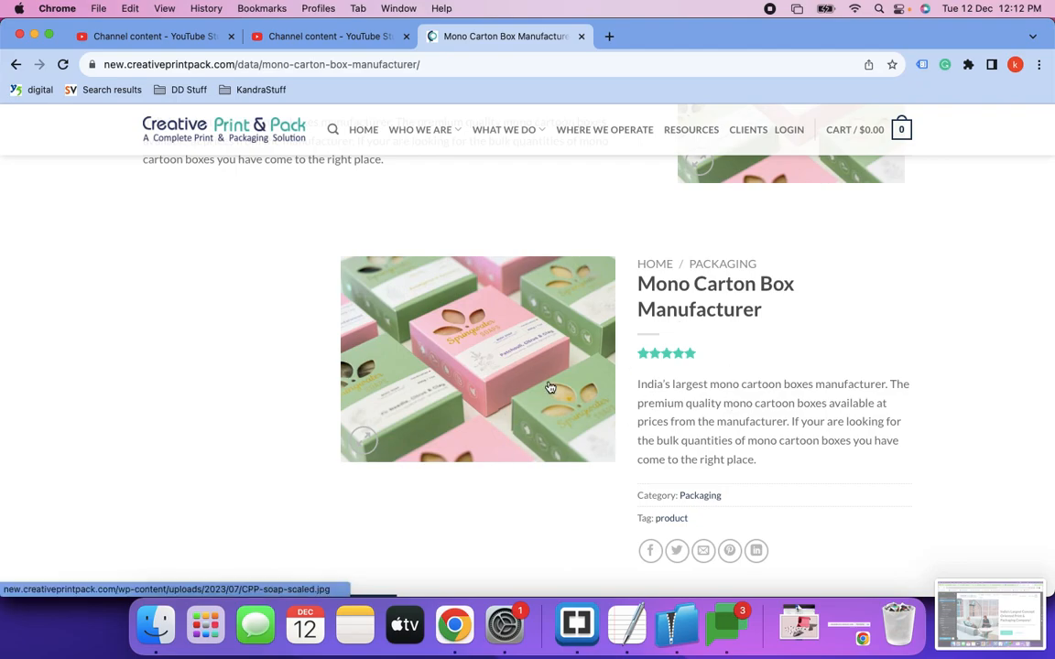
scroll(529, 396, "up", 5)
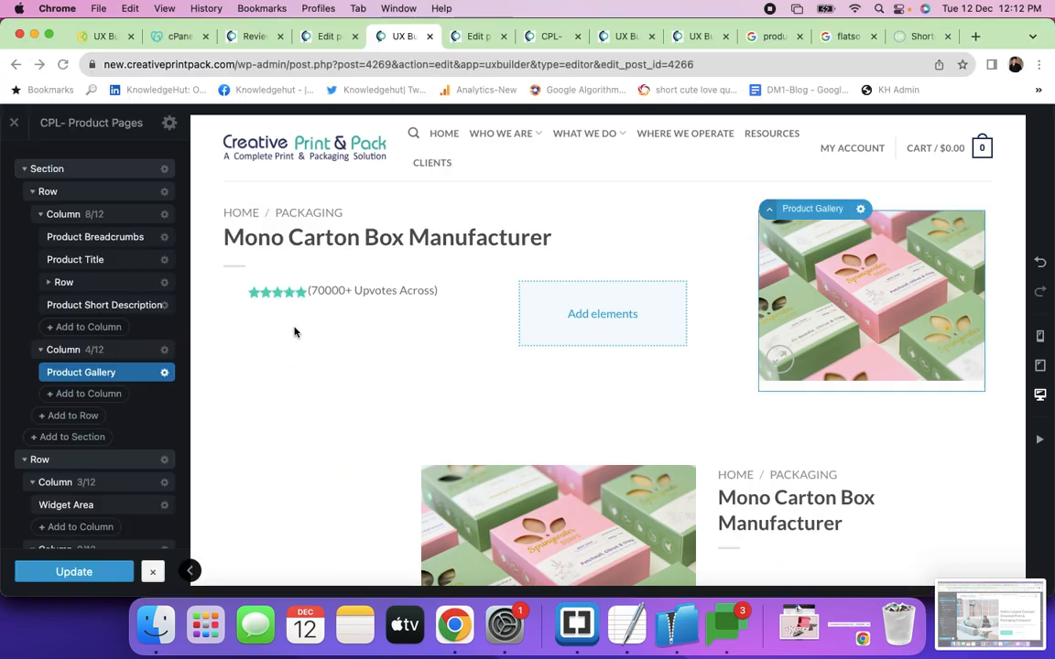
Add a Row with the 2 Columns preset below the Product Short Description in the 8/12 column and apply it.
left_click(40, 350)
left_click(96, 216)
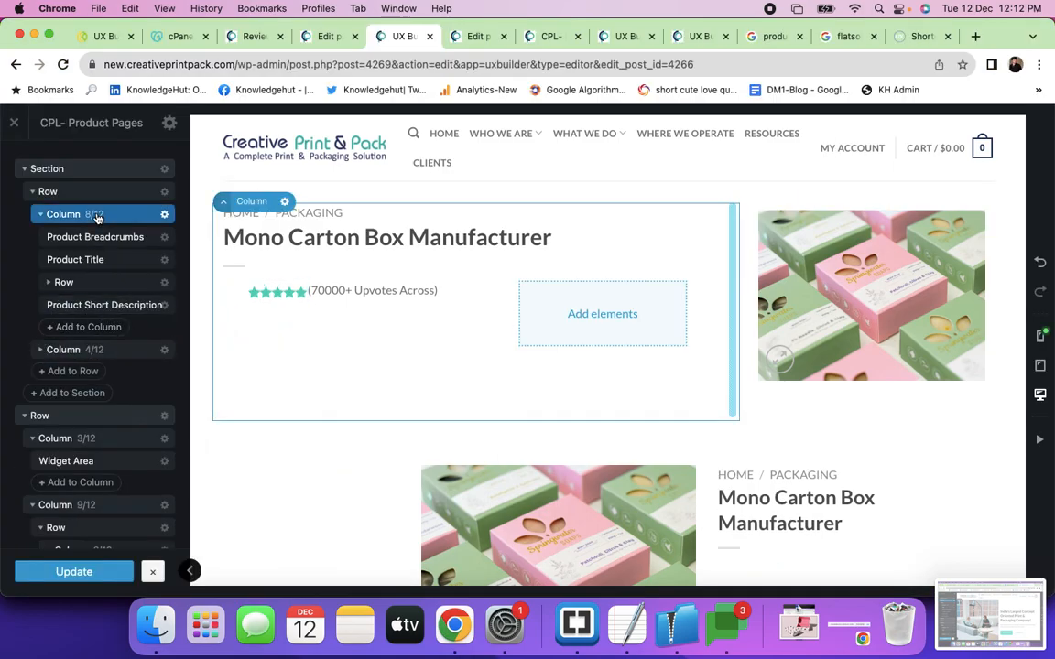
left_click(83, 327)
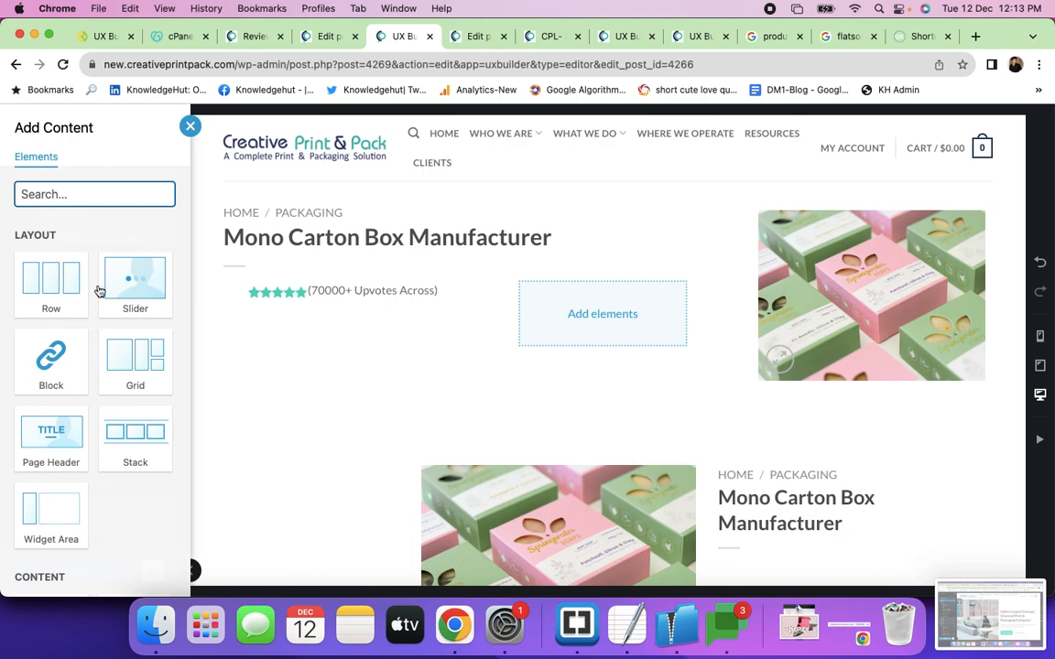
left_click(52, 298)
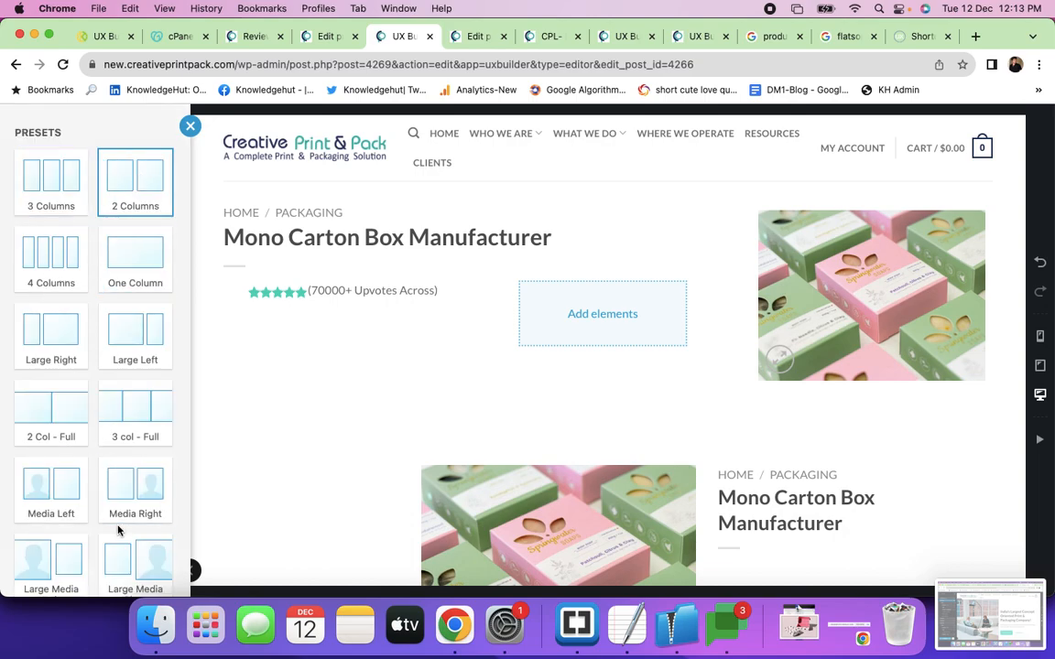
scroll(108, 479, "down", 3)
left_click(89, 564)
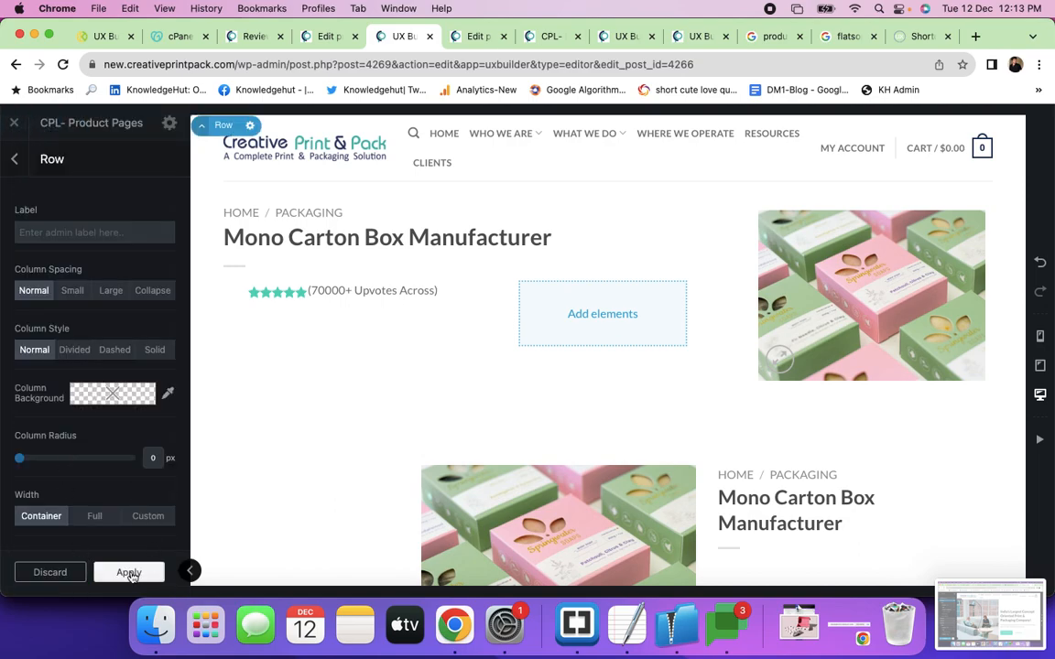
left_click(131, 571)
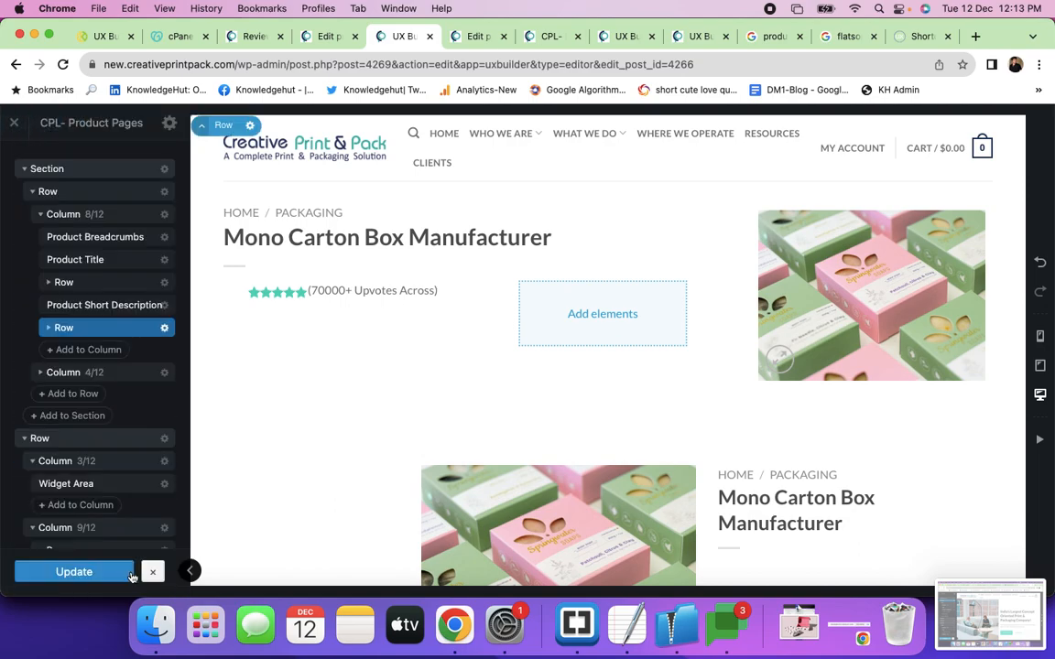
Add a Button element with the Simple preset to the first 6/12 column of the row below the Product Short Description.
left_click(49, 328)
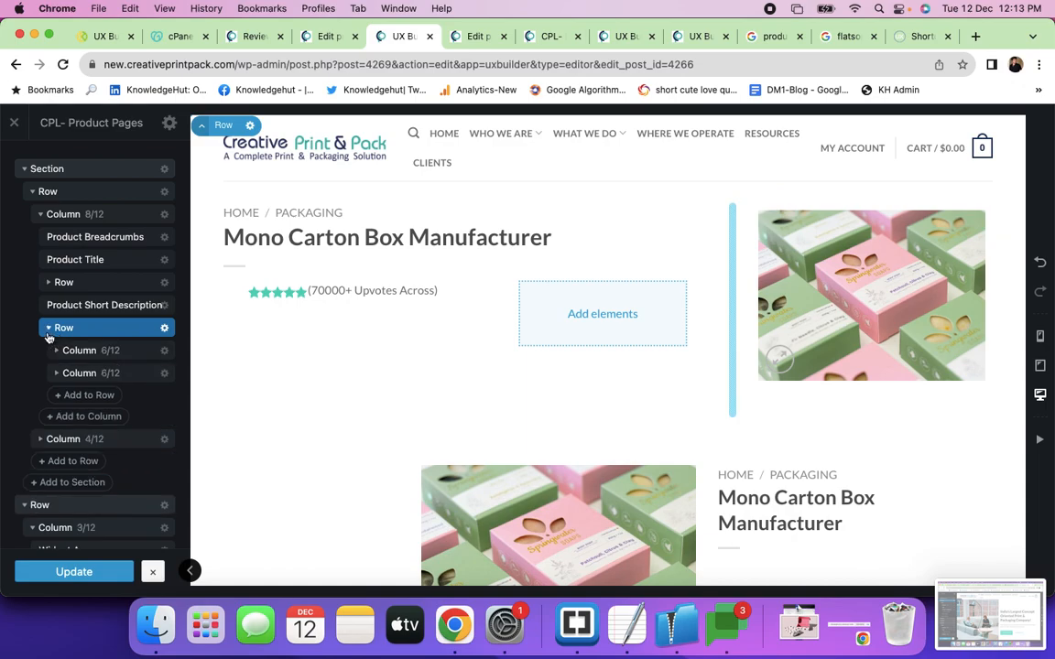
left_click(80, 352)
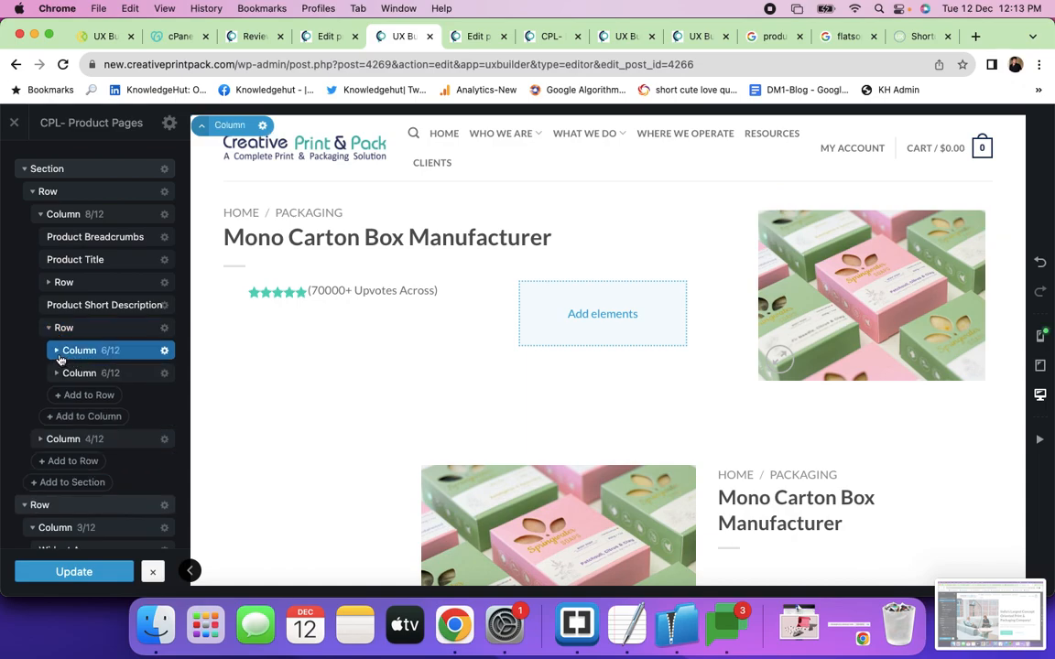
left_click(58, 354)
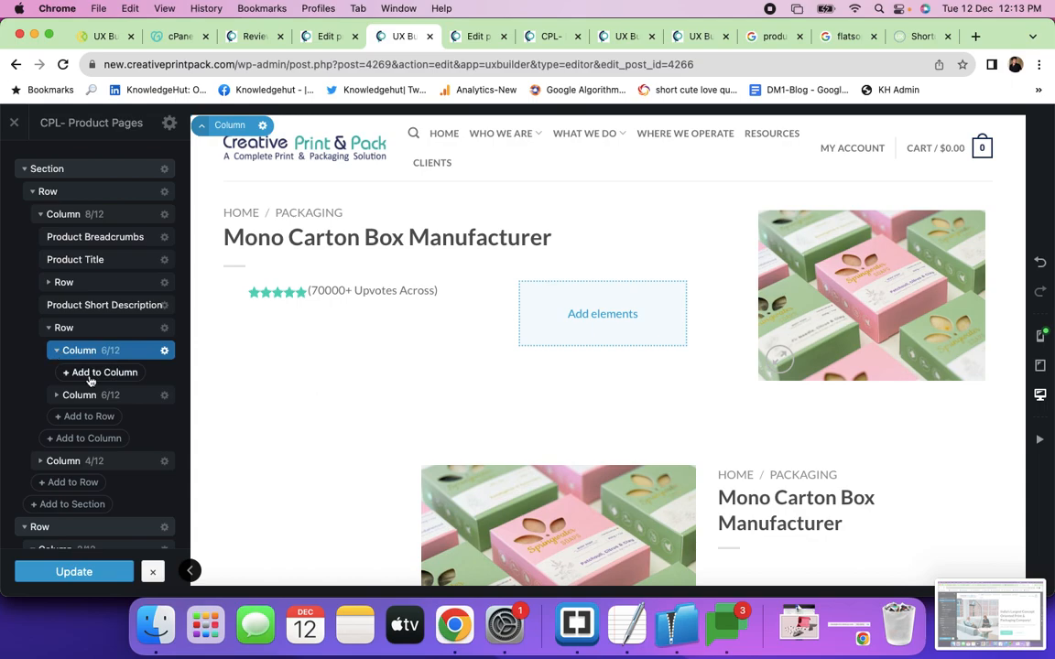
left_click(89, 376)
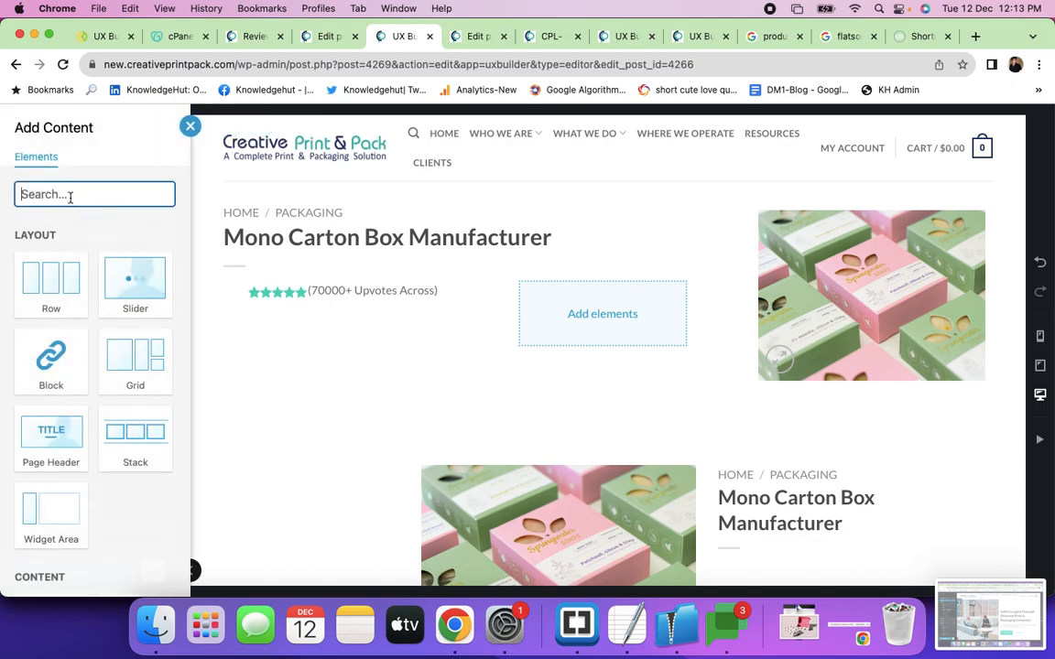
type("butt")
left_click(52, 289)
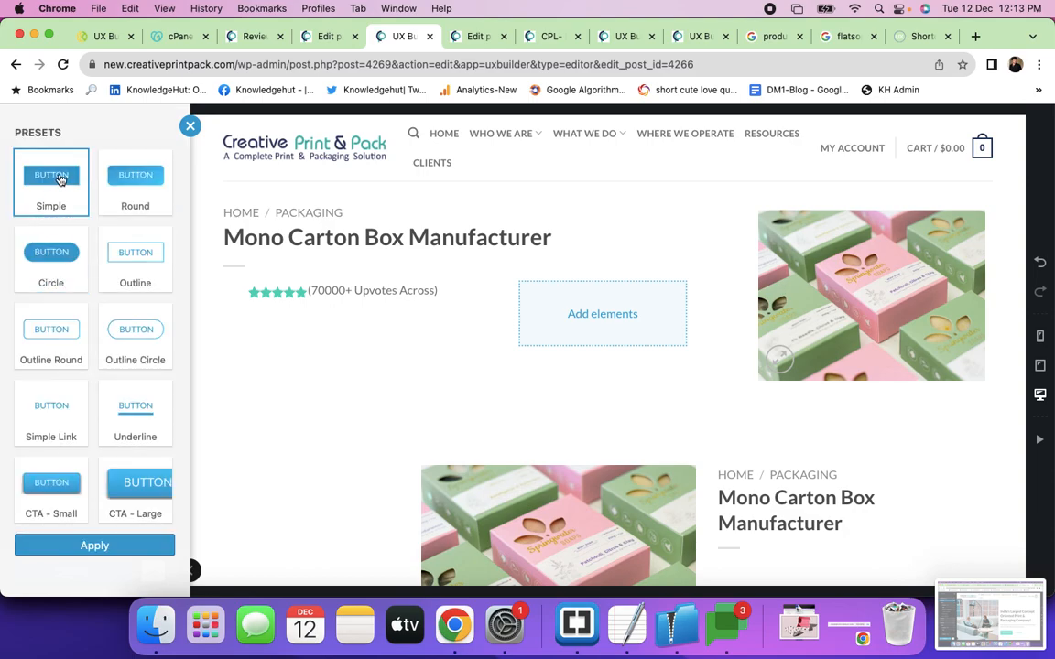
left_click(108, 545)
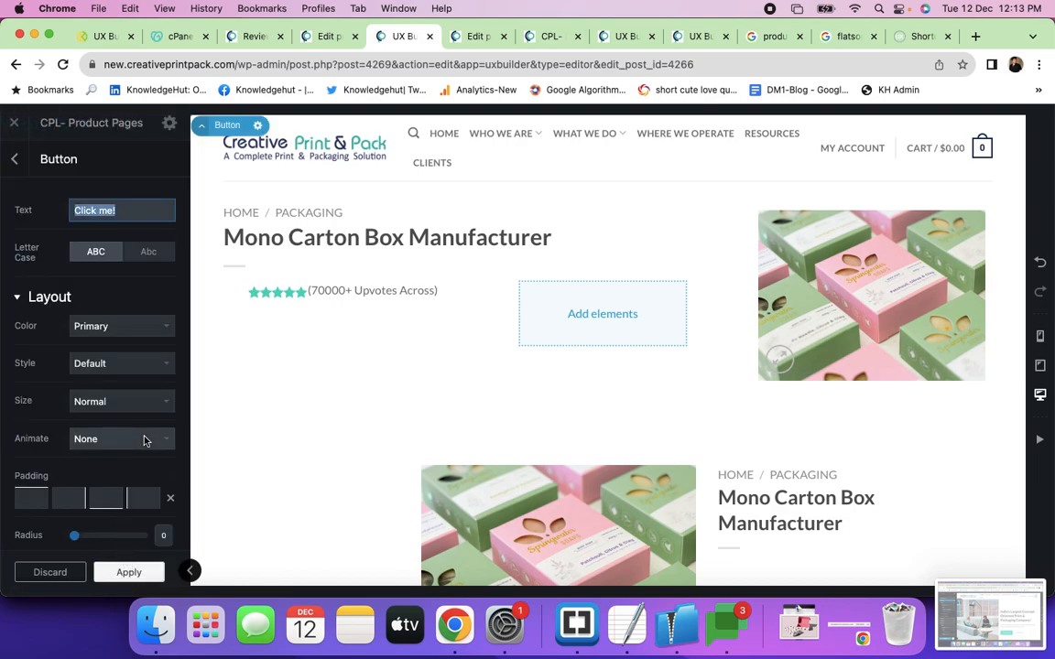
Set the new button's text to "Read More!" in uppercase letter case, apply it and update the page.
scroll(346, 404, "down", 15)
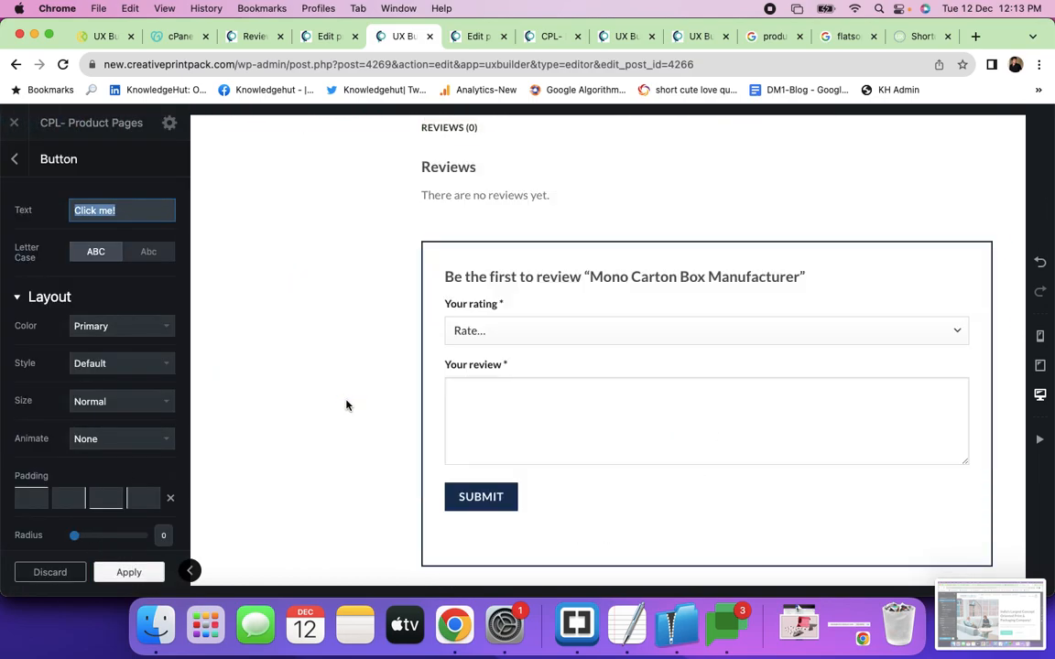
scroll(346, 405, "up", 20)
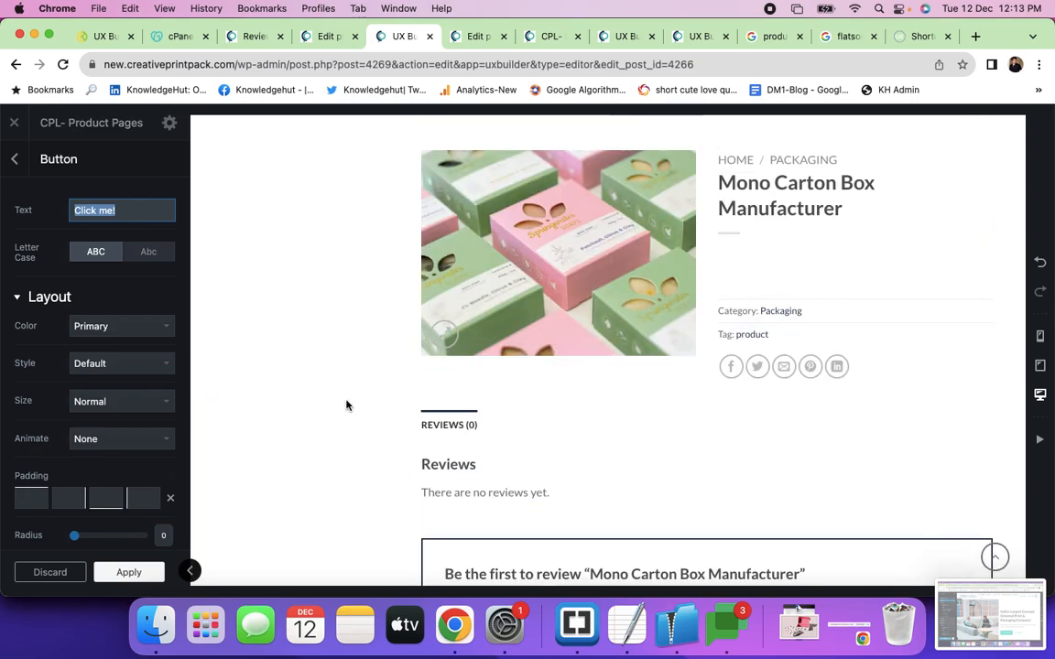
left_click(127, 212)
key("super+a")
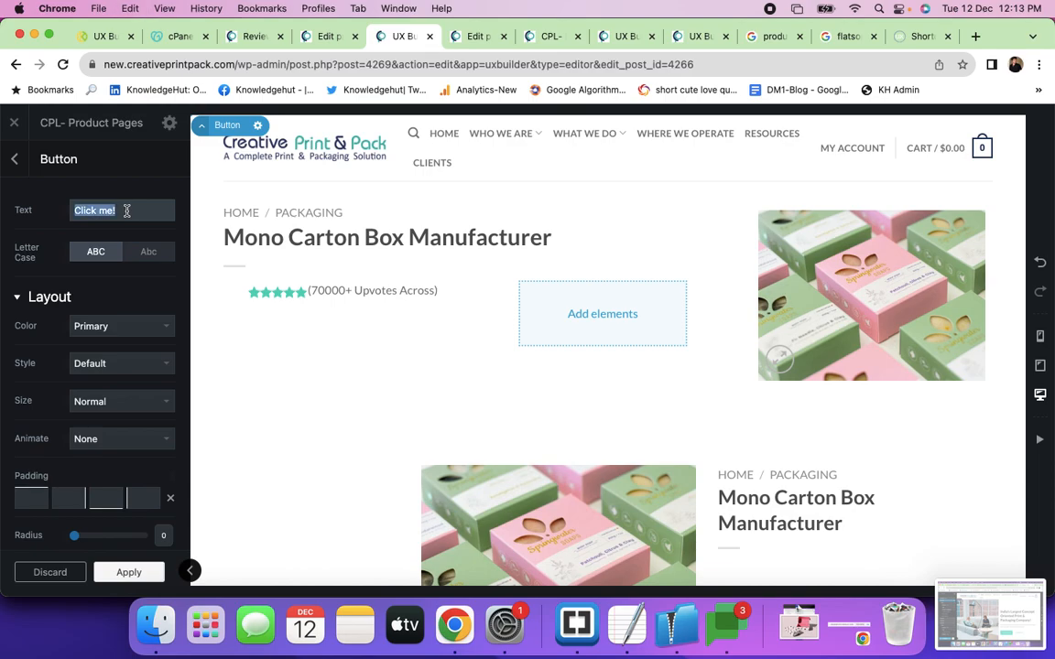
type("Read More!")
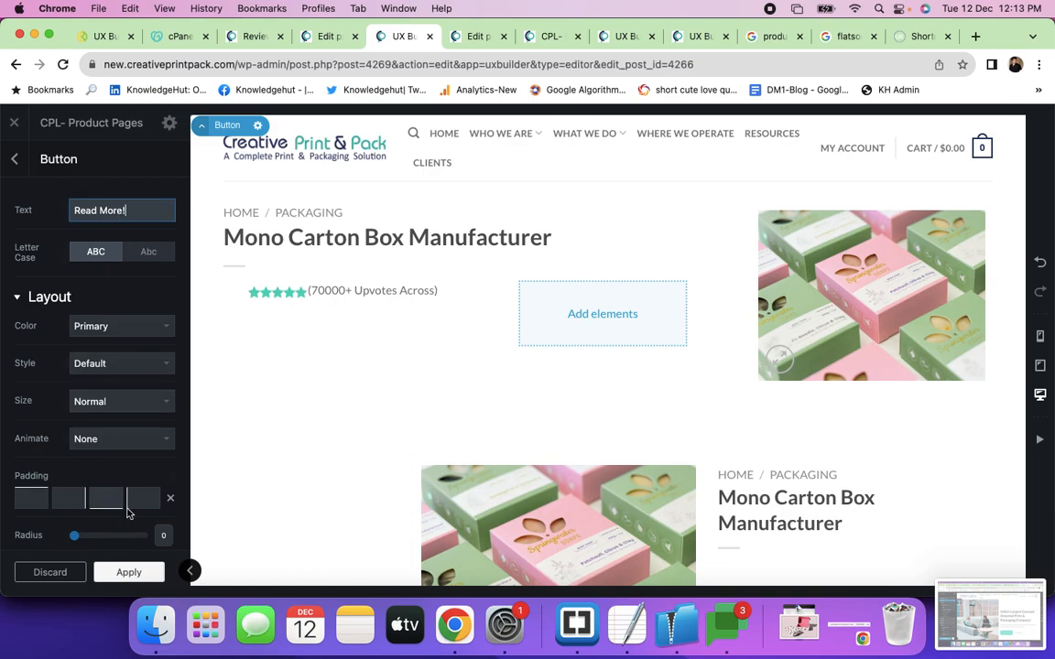
left_click(97, 254)
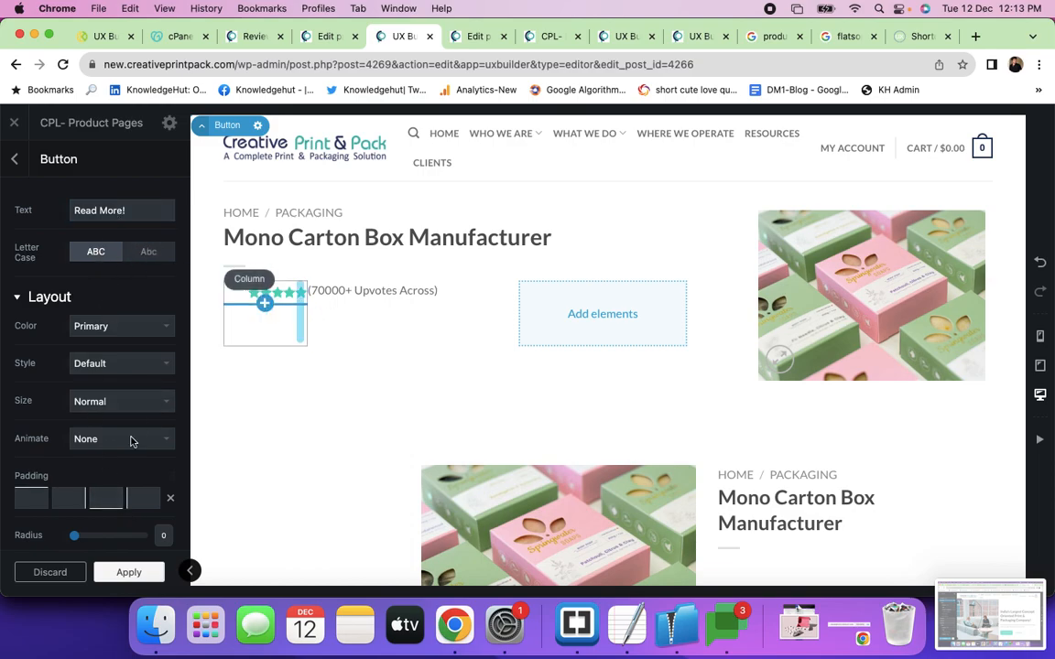
left_click(120, 572)
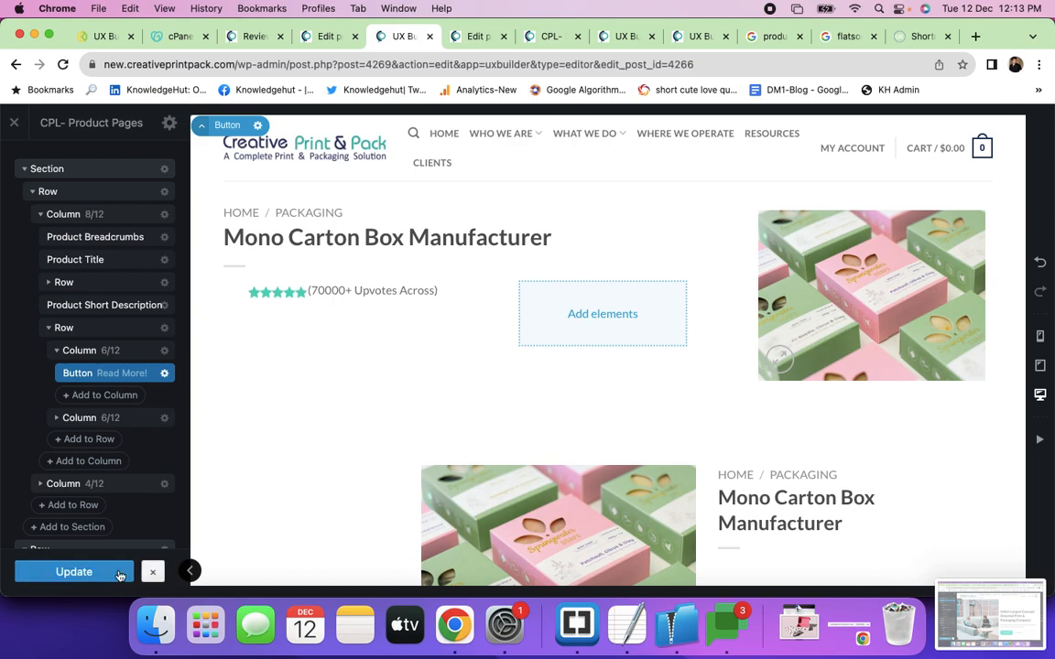
left_click(119, 572)
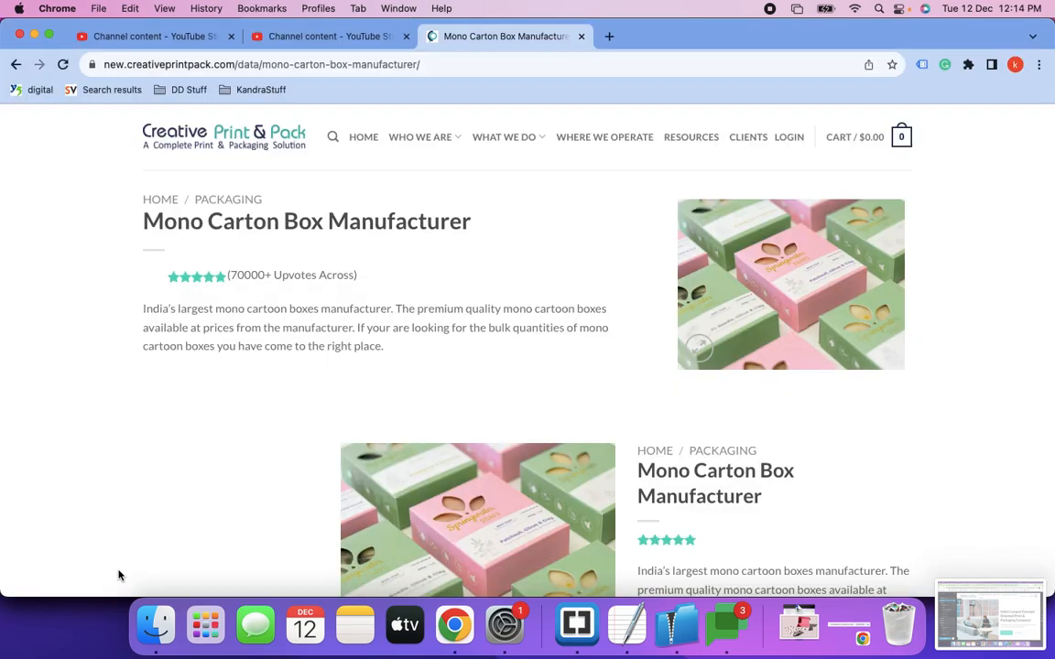
Reload the live product page to check the new button below the short description, and return to the page builder.
key("super+r")
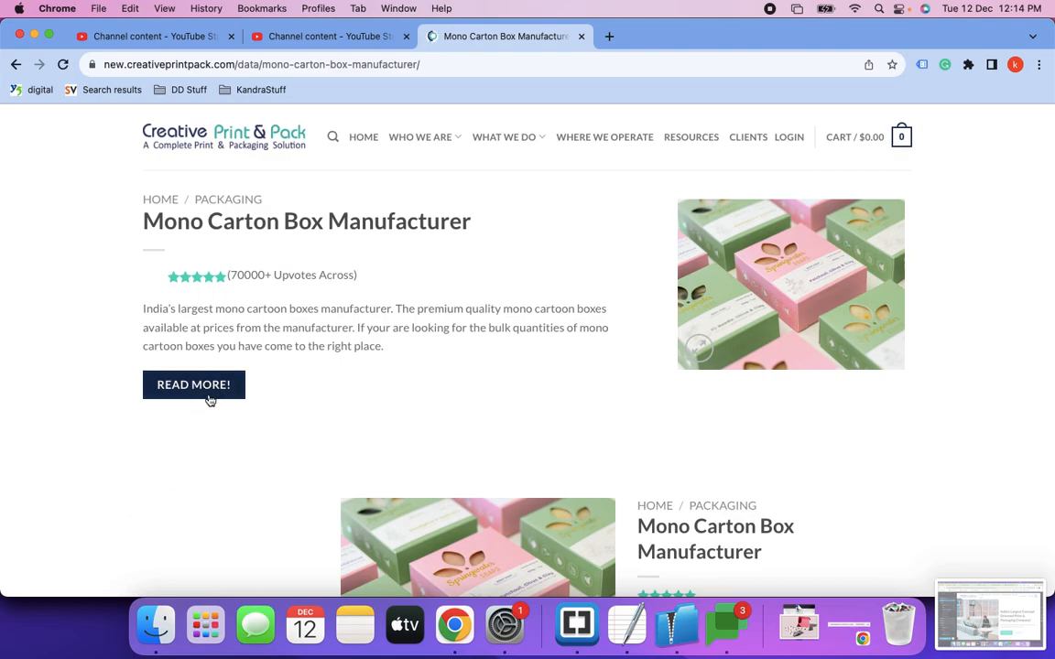
key("super+grave")
key("super+grave")
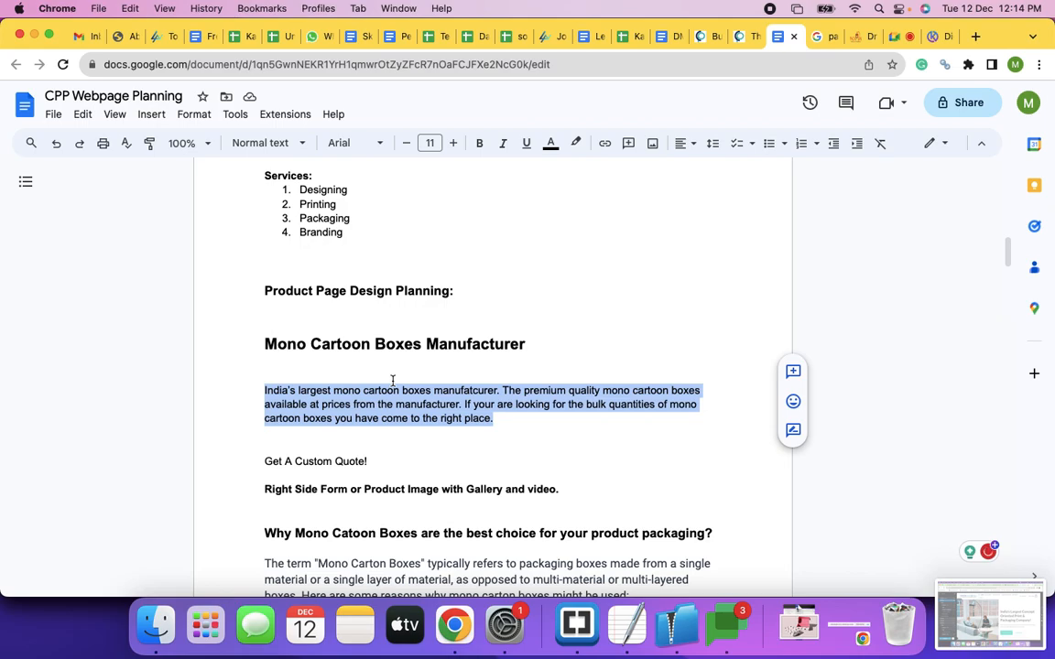
key("super+grave")
key("super+grave")
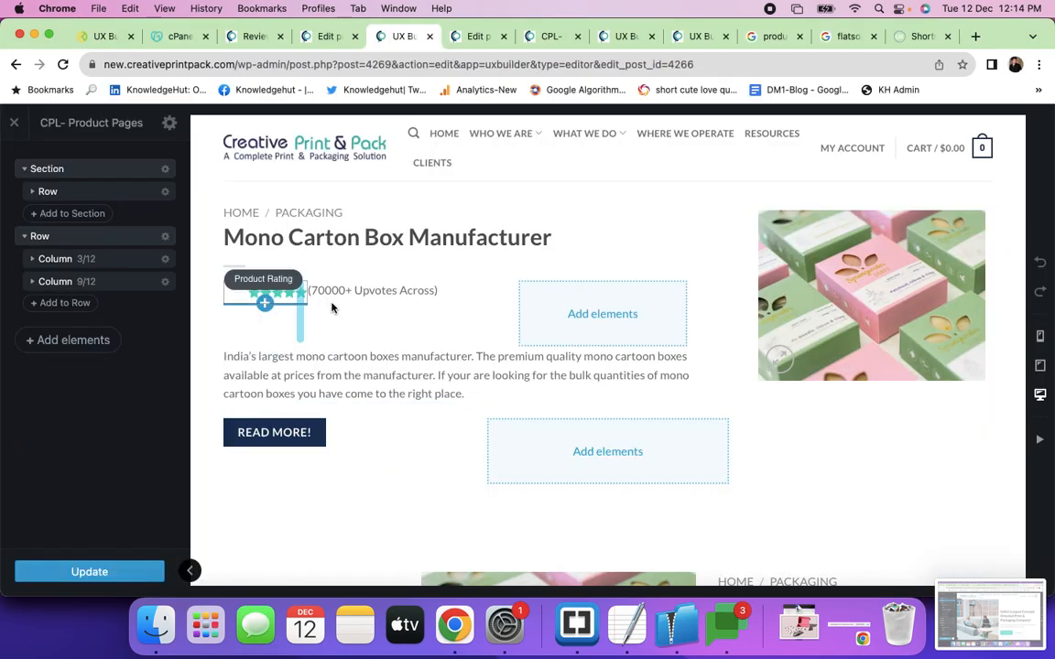
Try the Secondary color on the Read More! button and set it back to Primary.
left_click(256, 437)
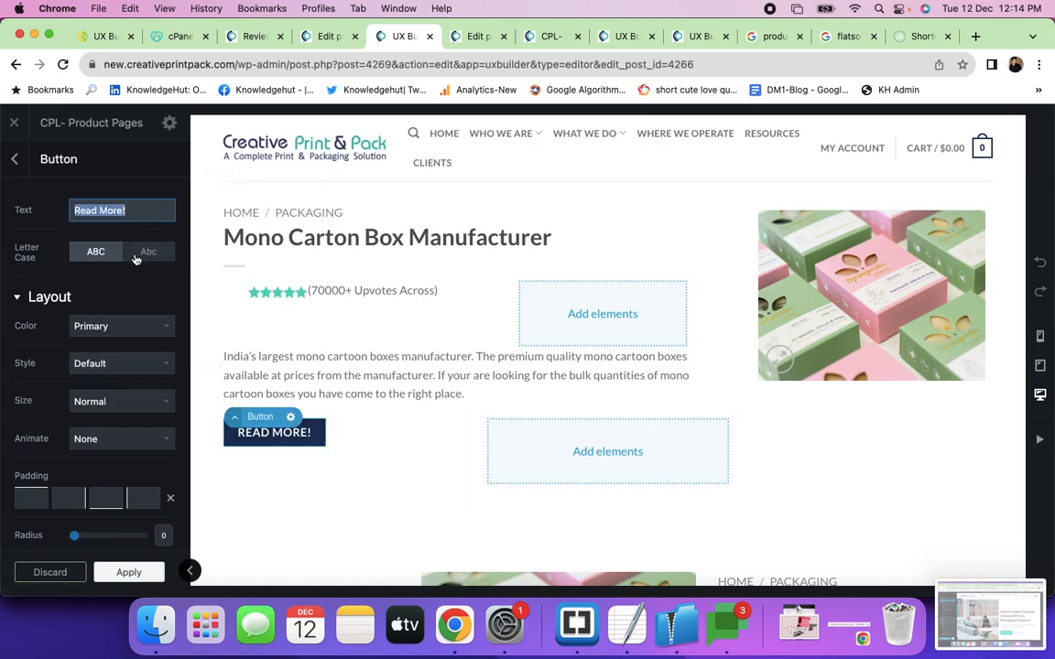
left_click(152, 328)
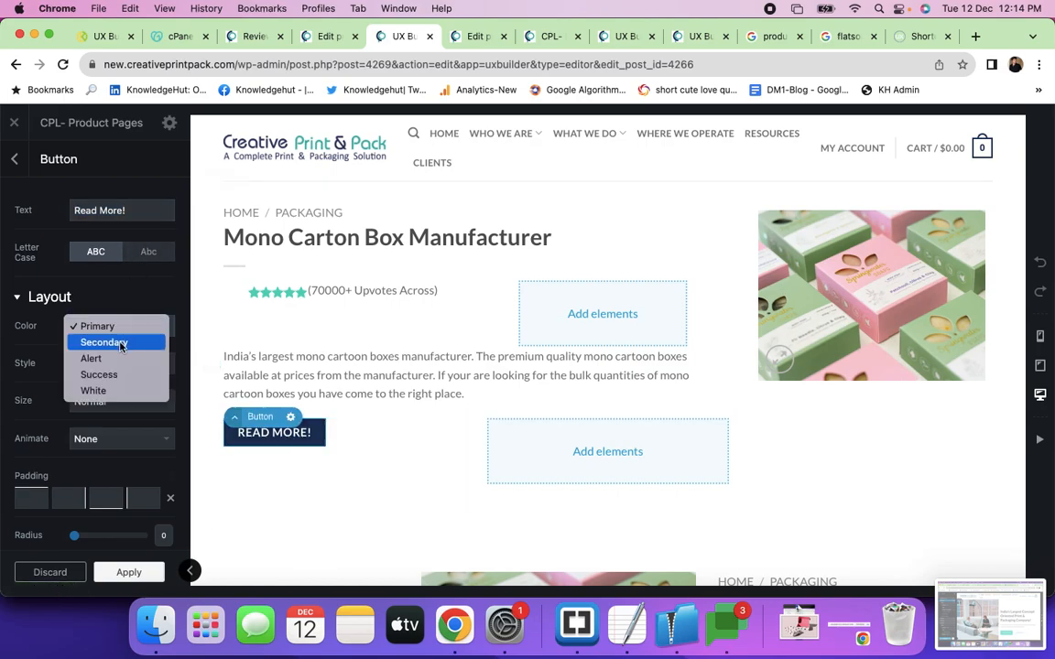
left_click(120, 343)
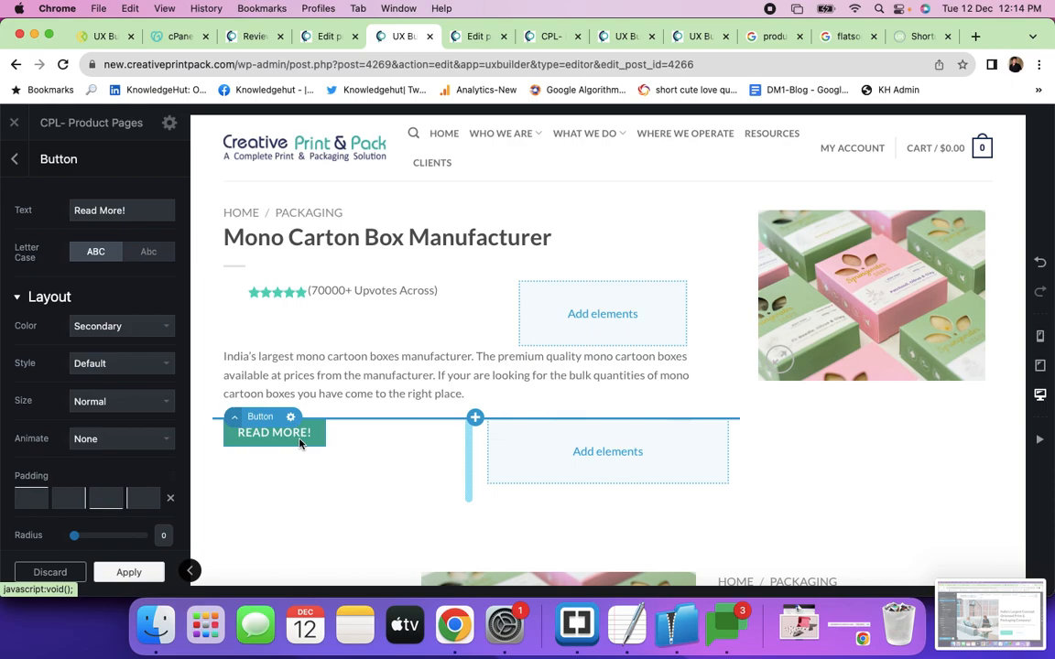
mouse_move(299, 443)
left_mouse_down()
mouse_move(337, 280)
mouse_move(306, 313)
mouse_move(348, 453)
left_mouse_up()
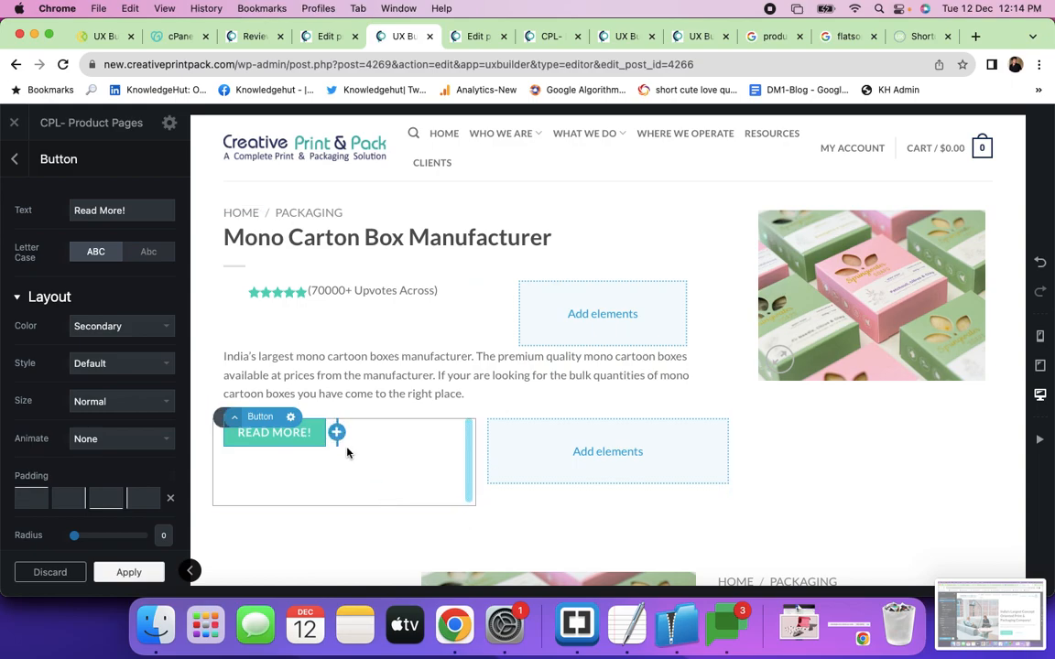
left_click_drag(348, 454, 346, 446)
left_click(145, 328)
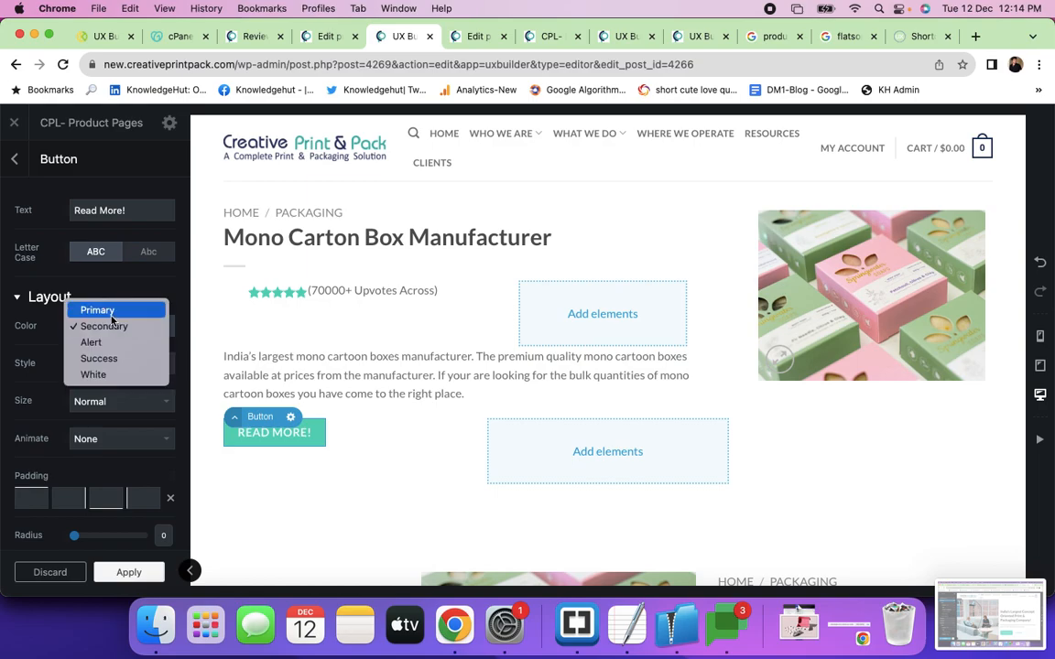
left_click(112, 314)
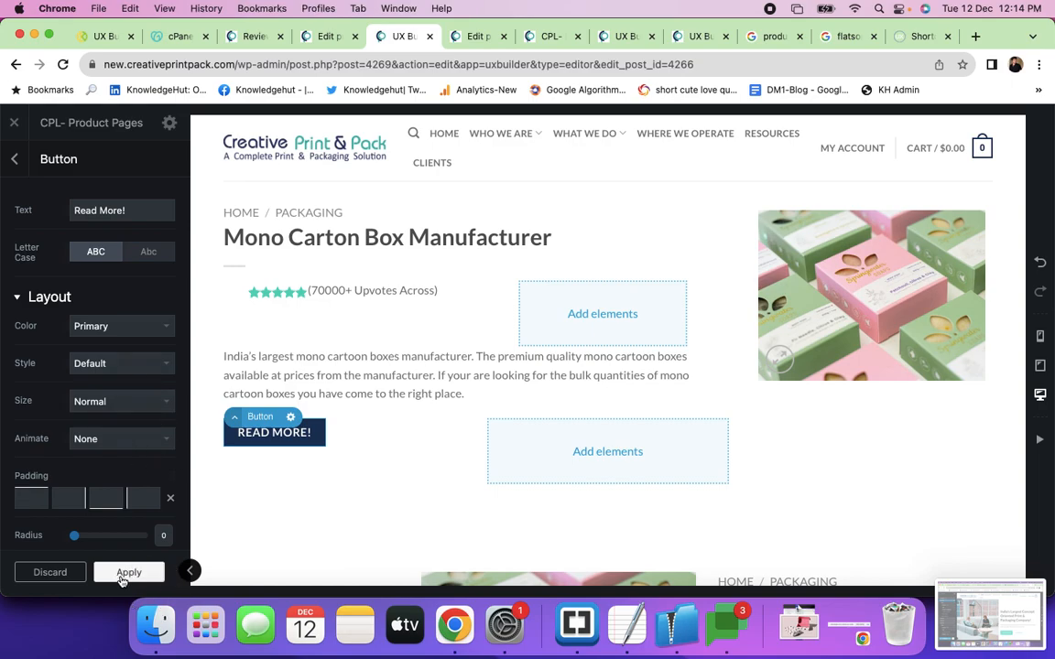
left_click(125, 572)
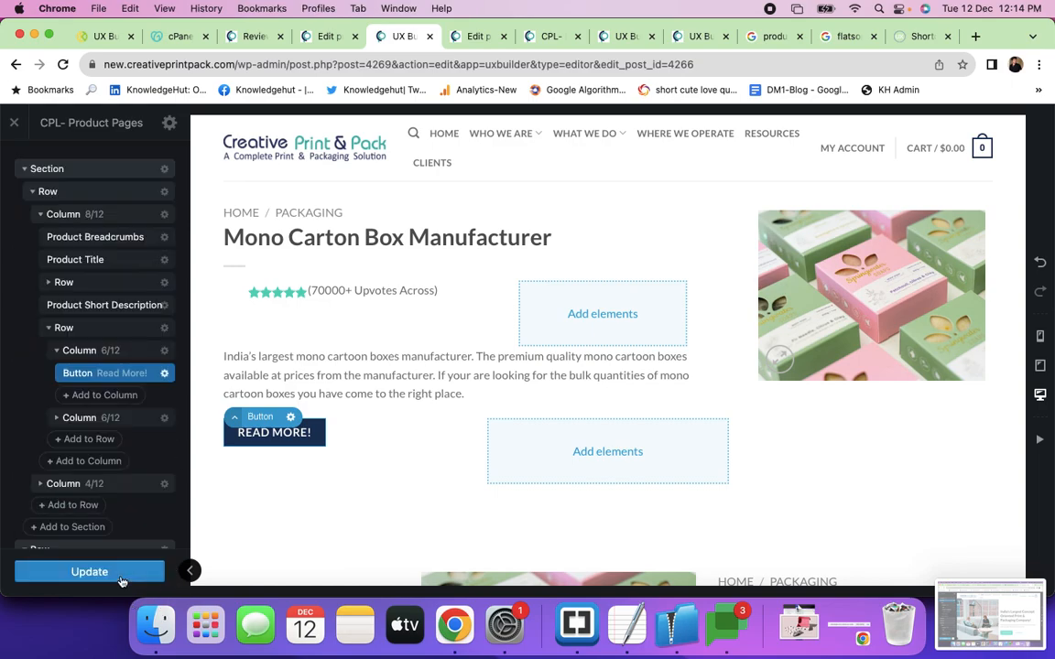
Add a Button element to the second 6/12 column, beside the Read More! button.
left_click(57, 419)
left_click(82, 441)
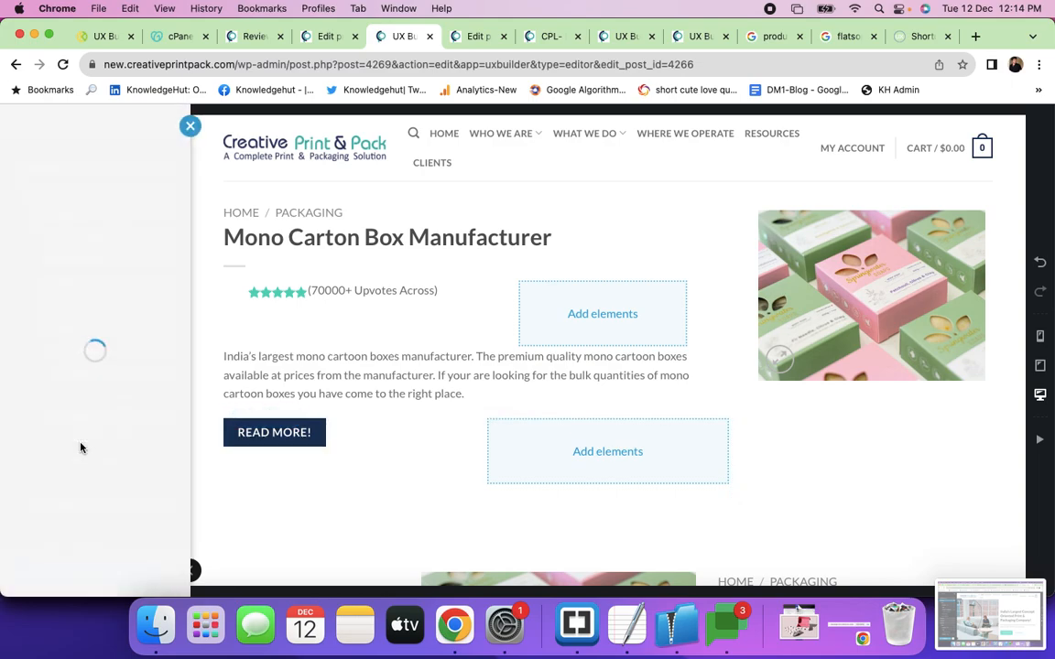
left_click(63, 194)
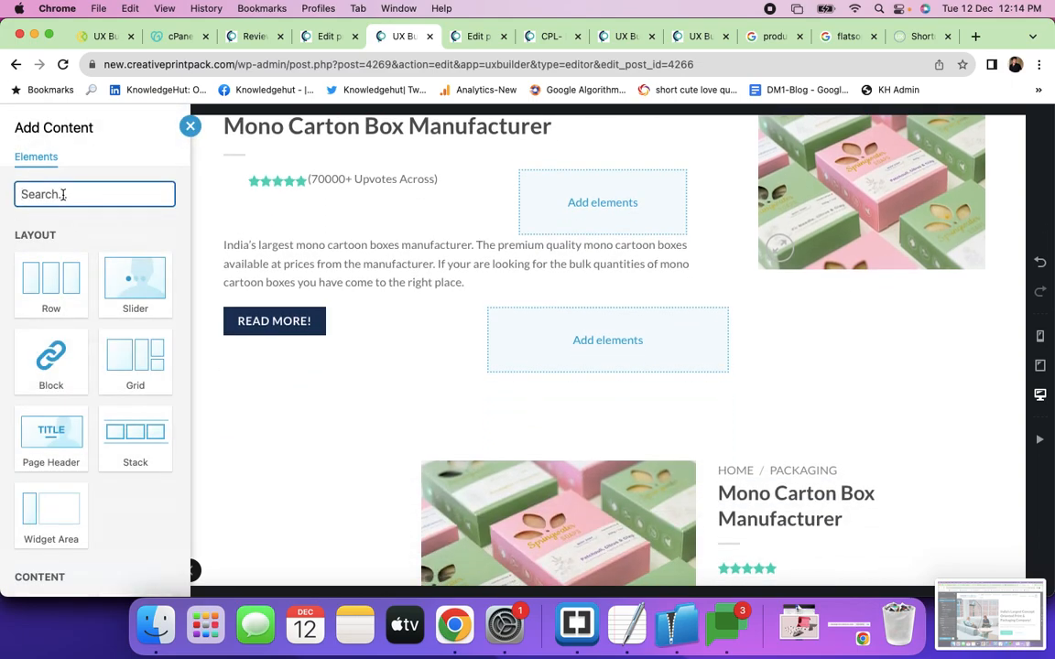
type("butt")
left_click(57, 278)
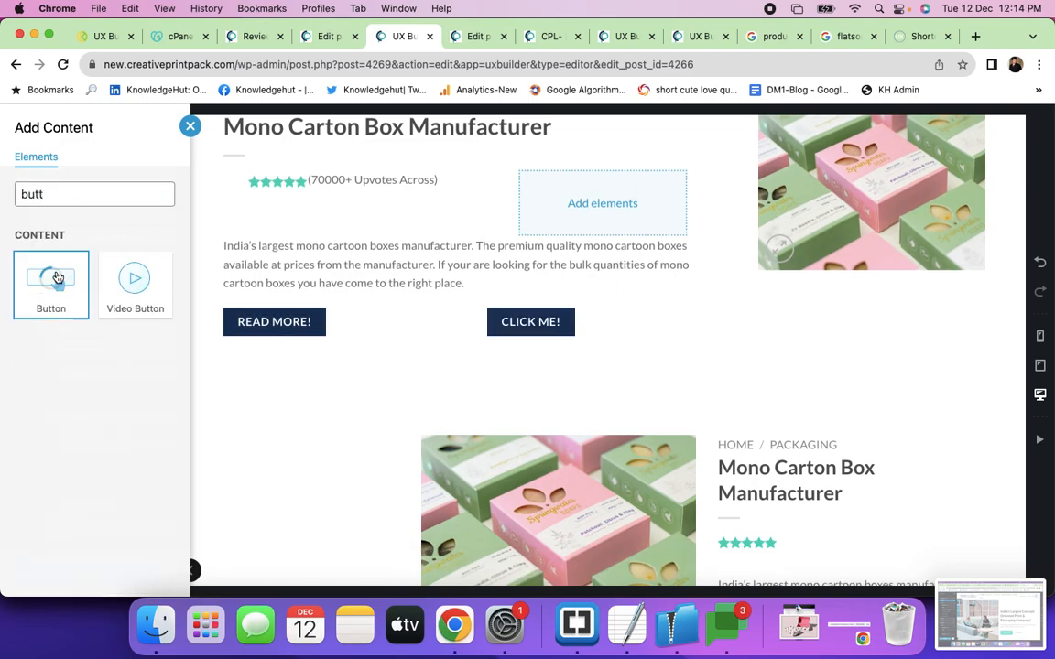
left_click(95, 546)
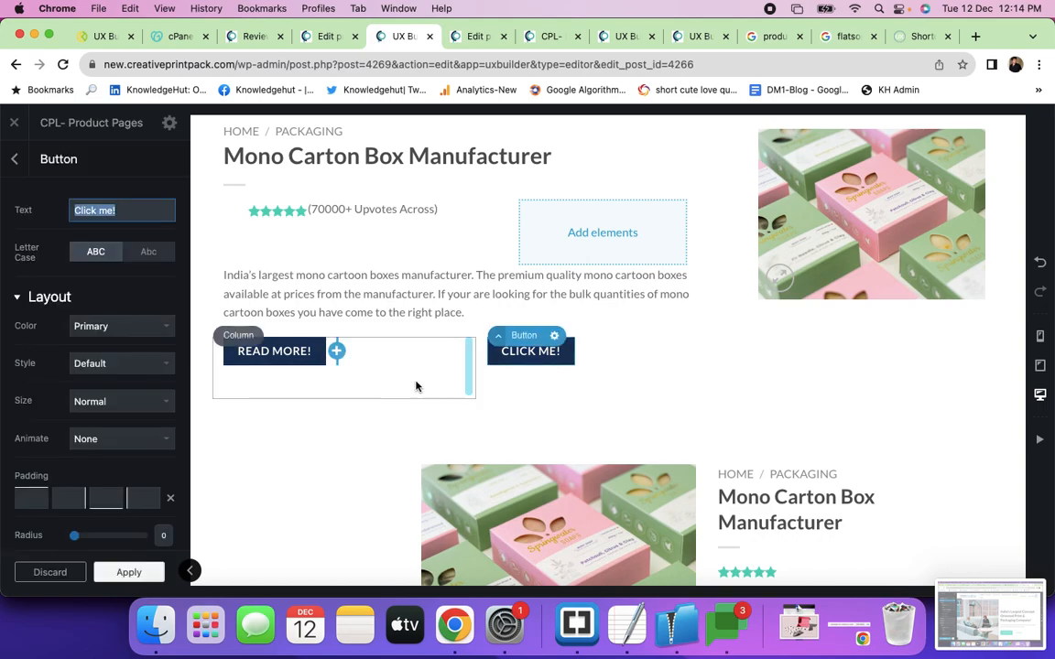
Set the text of the second column's button to "Enquire Now!".
type("Enquiry")
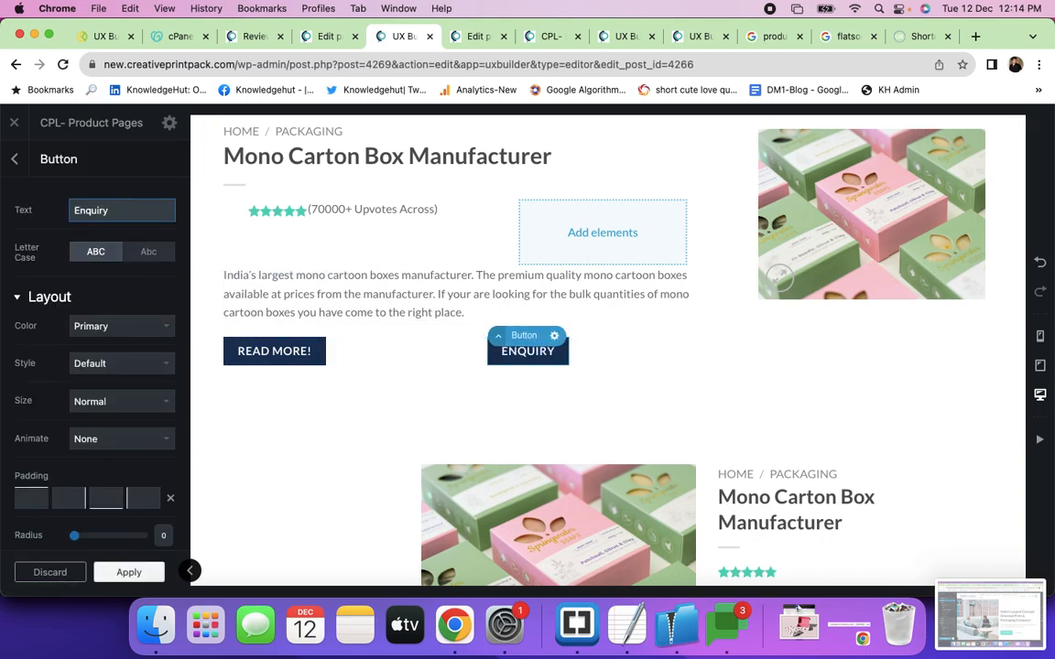
key("BackSpace")
type("y")
key("BackSpace")
key("BackSpace")
type("e Now!")
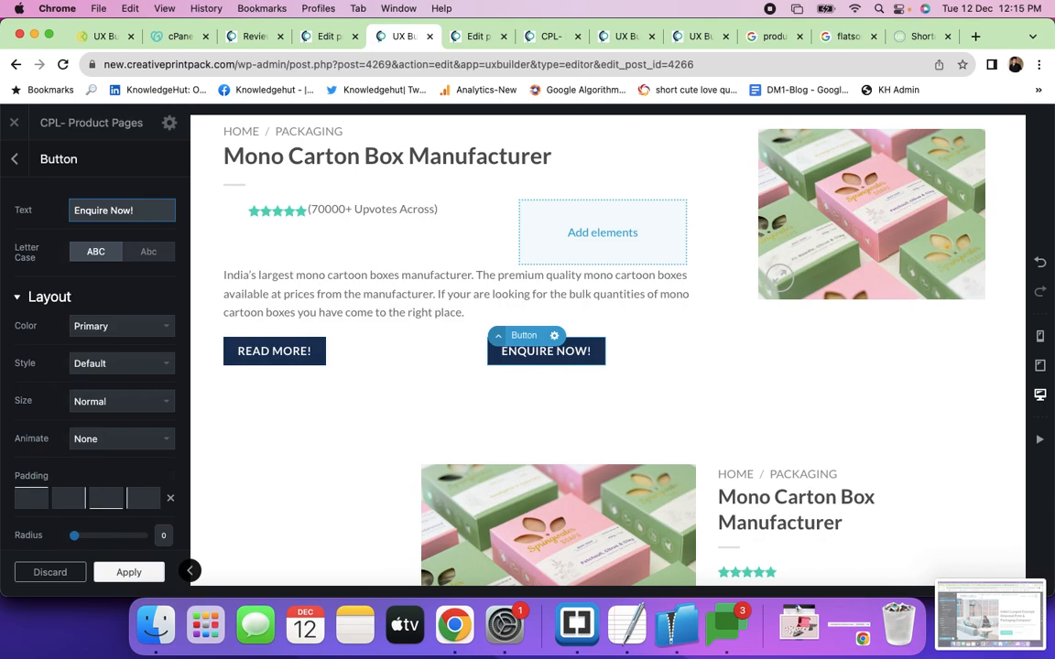
Set the Enquire Now! button's color to Secondary and apply the button settings.
left_click(107, 328)
left_click(98, 344)
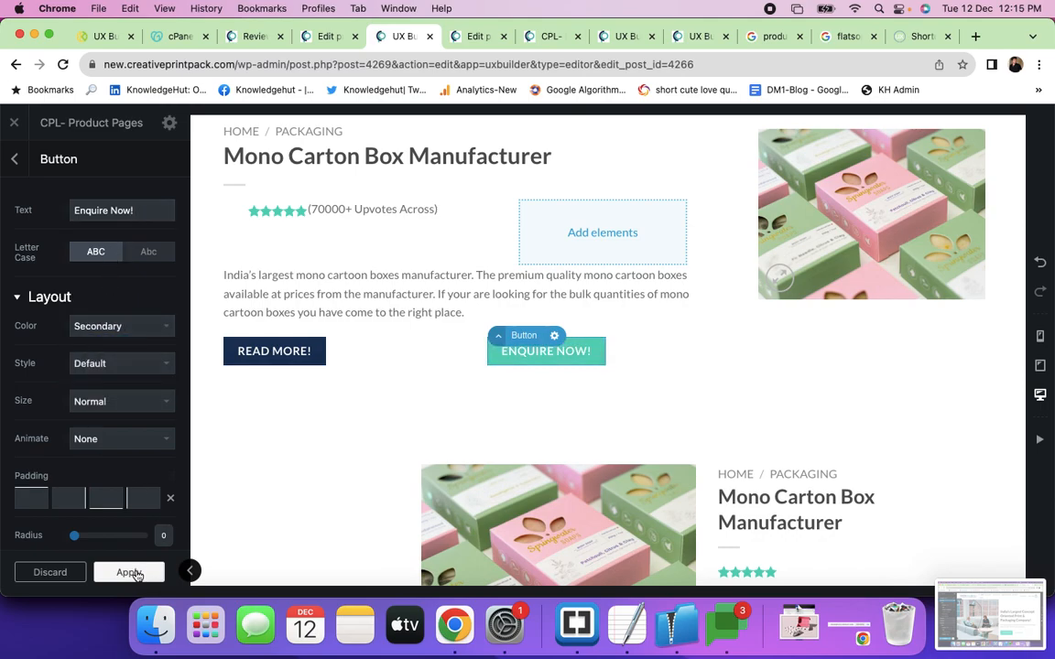
left_click(133, 574)
left_click(108, 573)
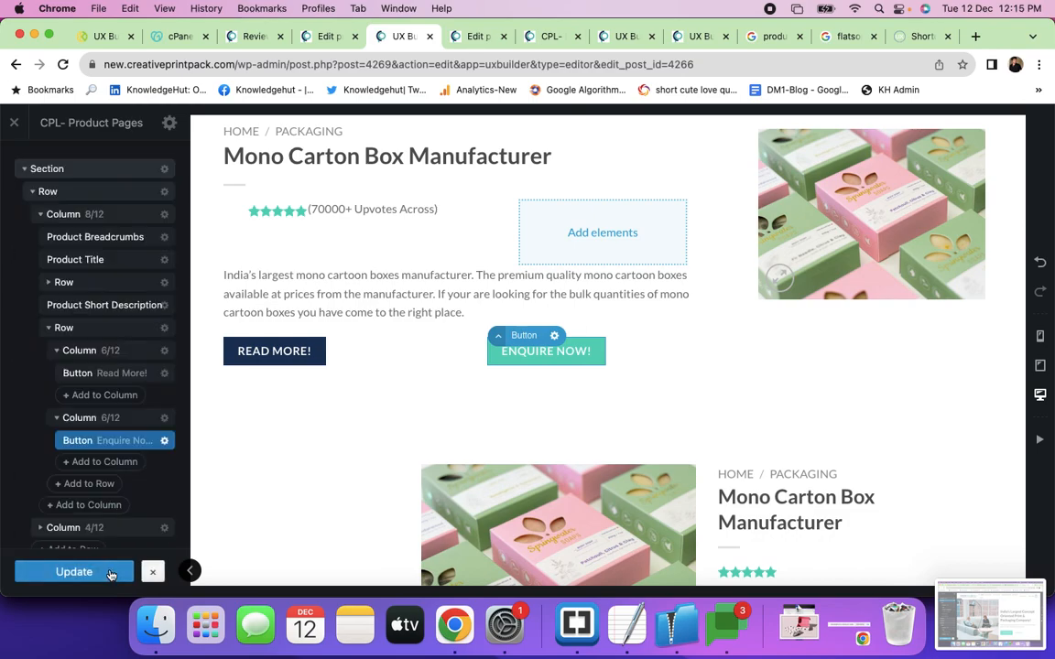
Centre the content of the 6/12 column holding the Read More! button, after trying right alignment, and apply the column settings.
left_click(87, 357)
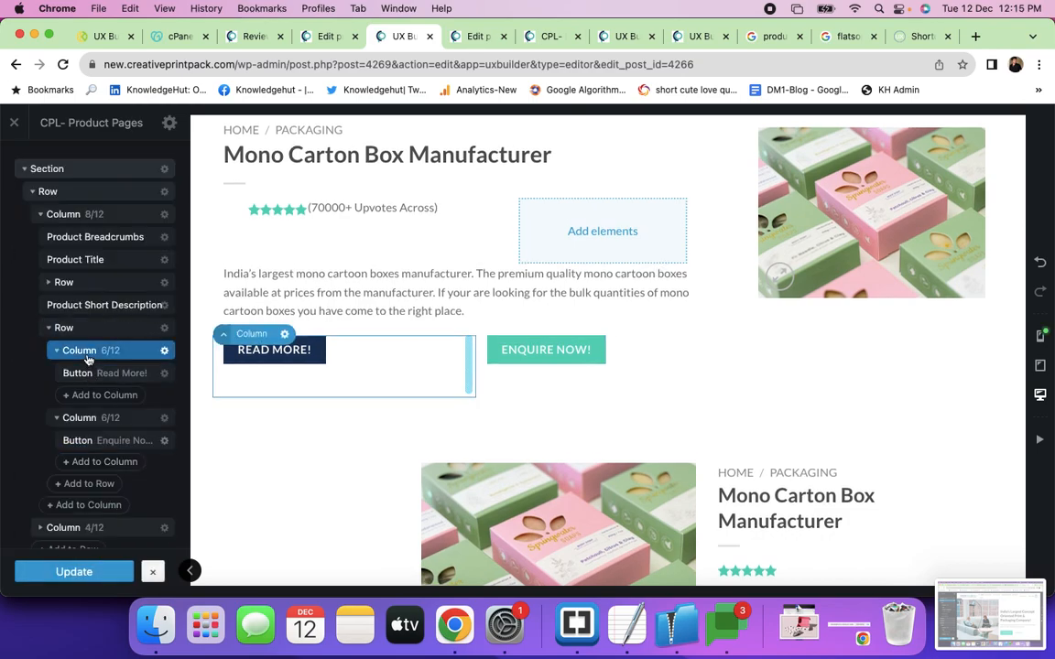
left_click(82, 351)
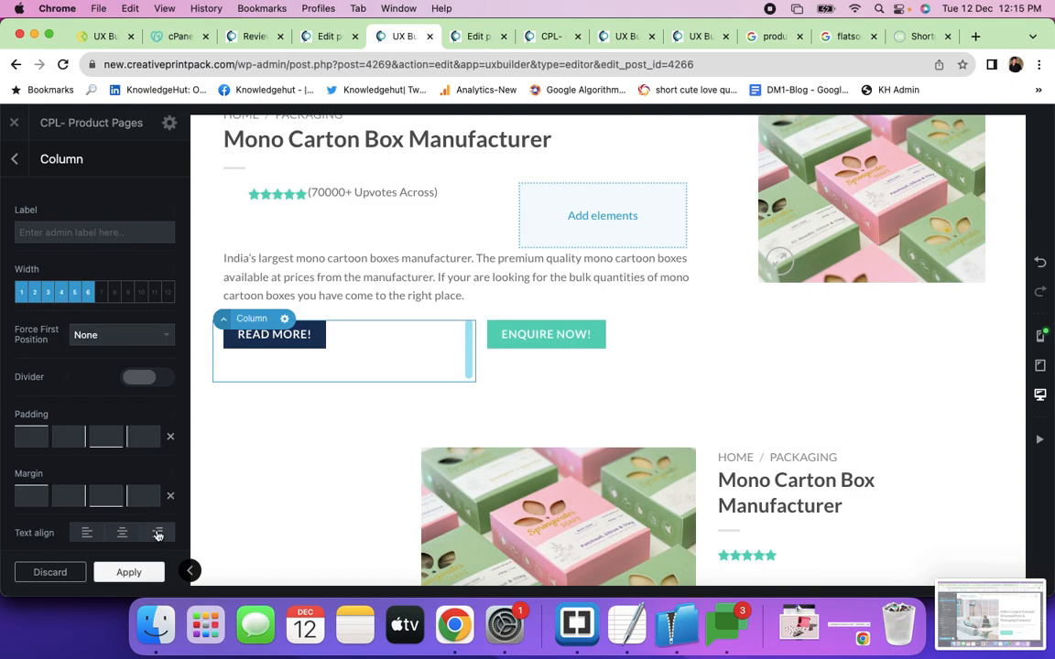
left_click(157, 533)
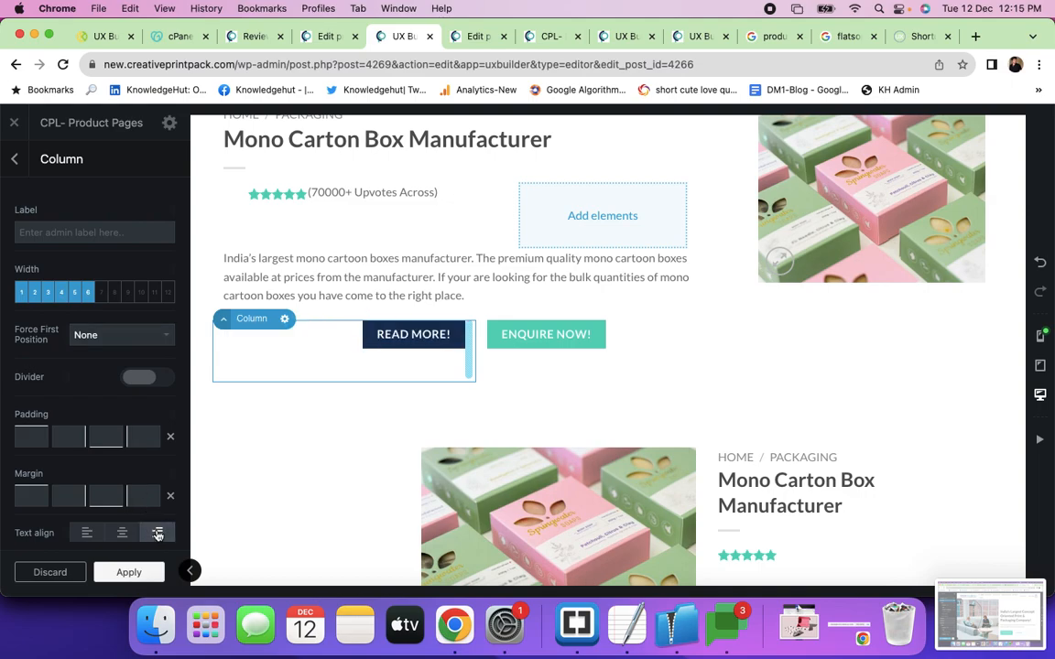
left_click(121, 533)
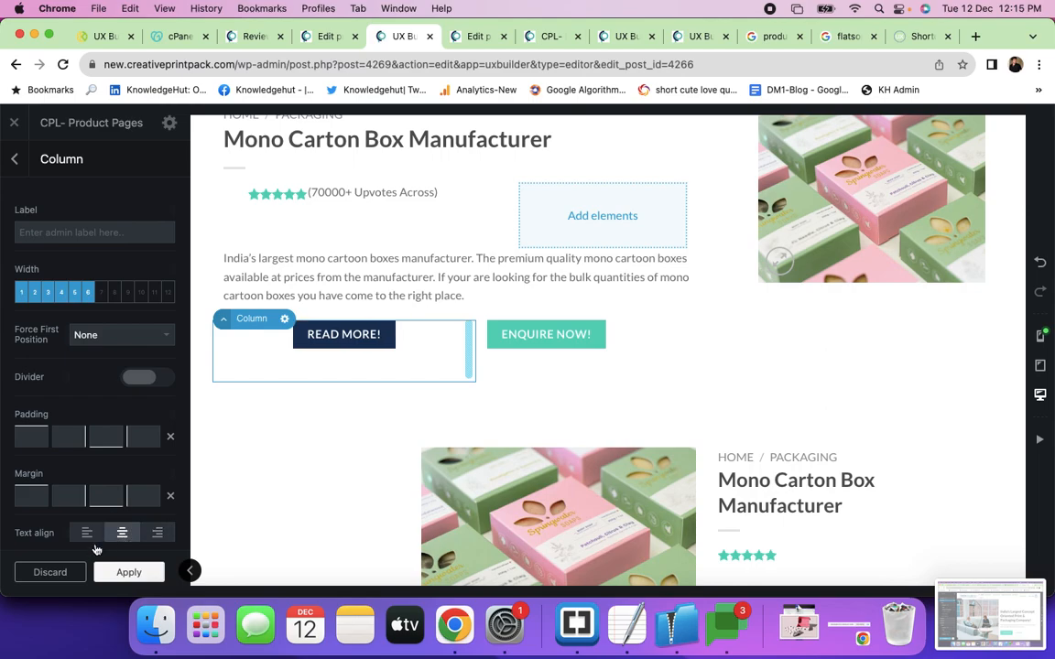
left_click(108, 571)
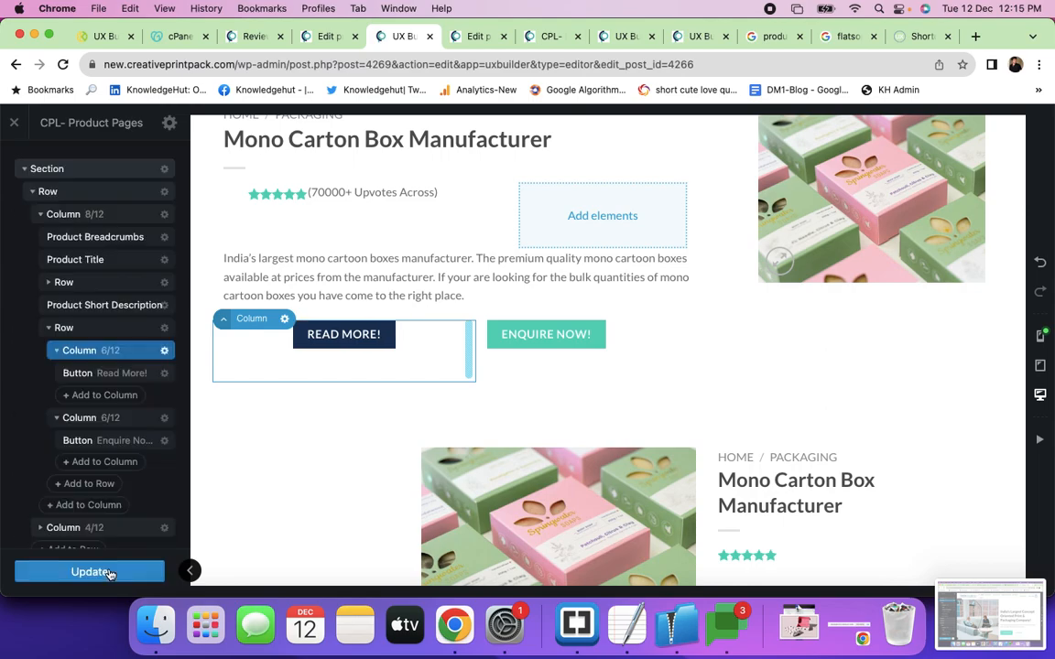
Left-align the content of the 6/12 column holding the Enquire Now! button, apply it and update the layout.
left_click(90, 414)
left_click(99, 419)
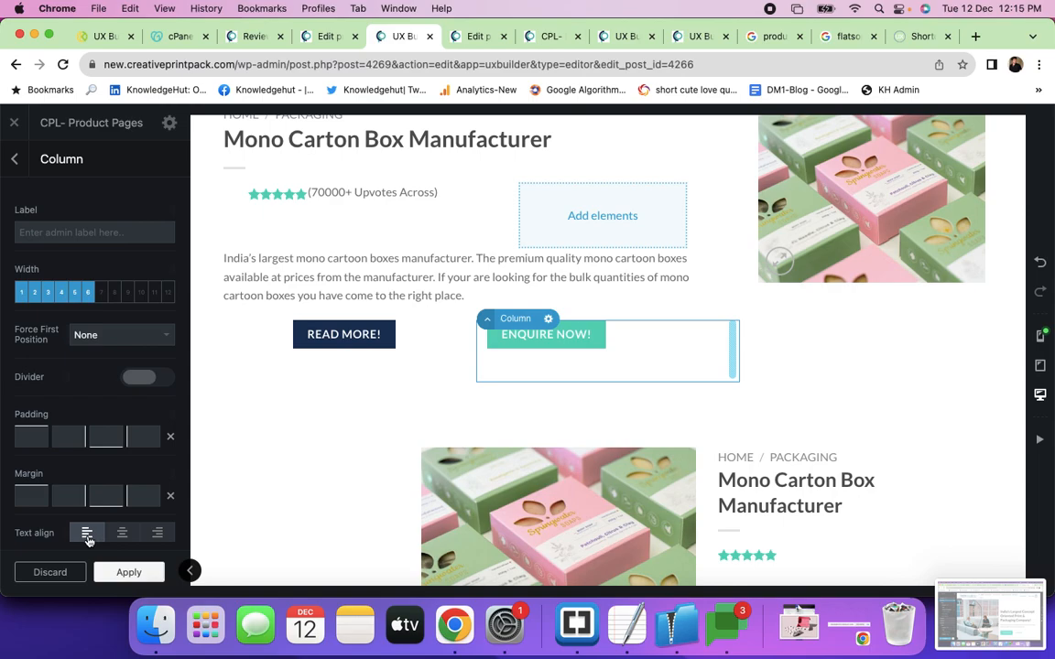
left_click(128, 572)
left_click(97, 574)
Switch to the live Mono Carton Box Manufacturer page, reload it and examine the alignment of the two buttons.
key("super+grave")
key("super+grave")
key("super+grave")
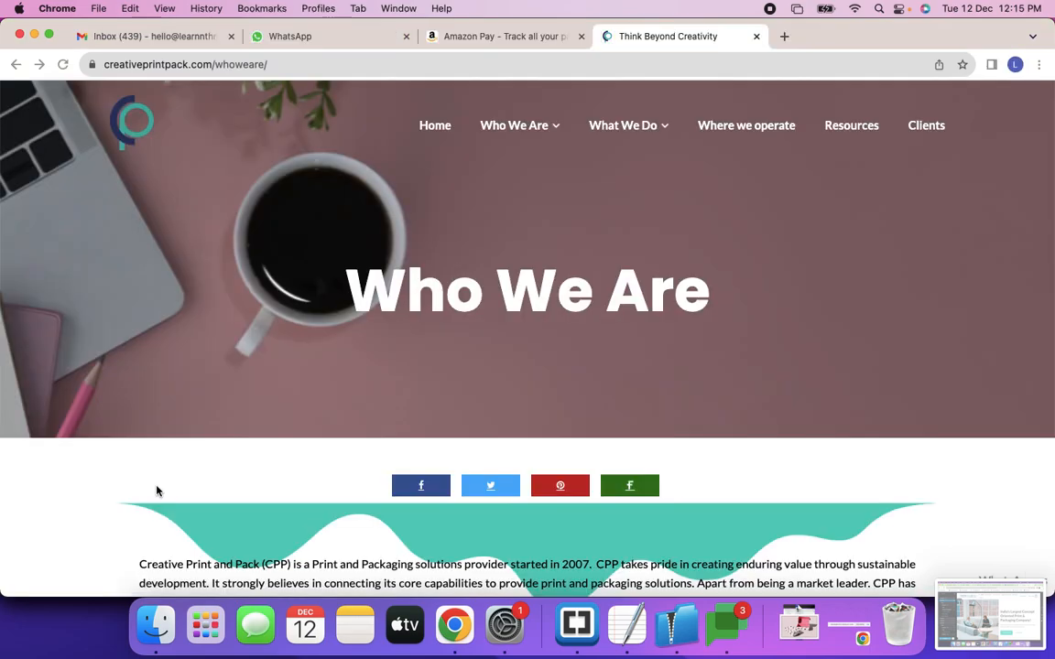
key("super+grave")
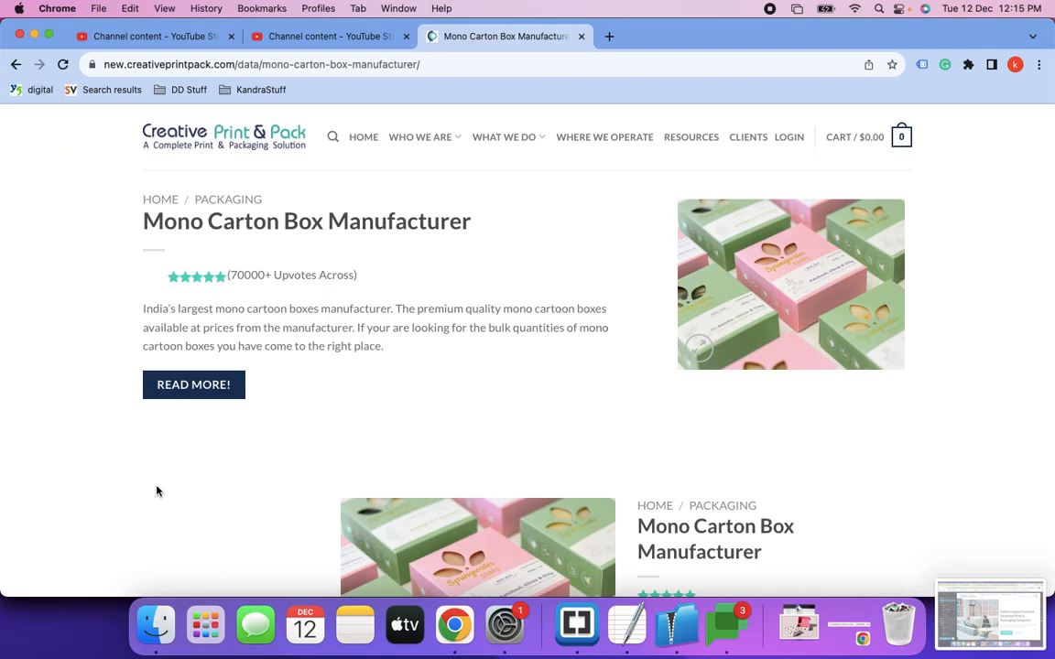
key("super+r")
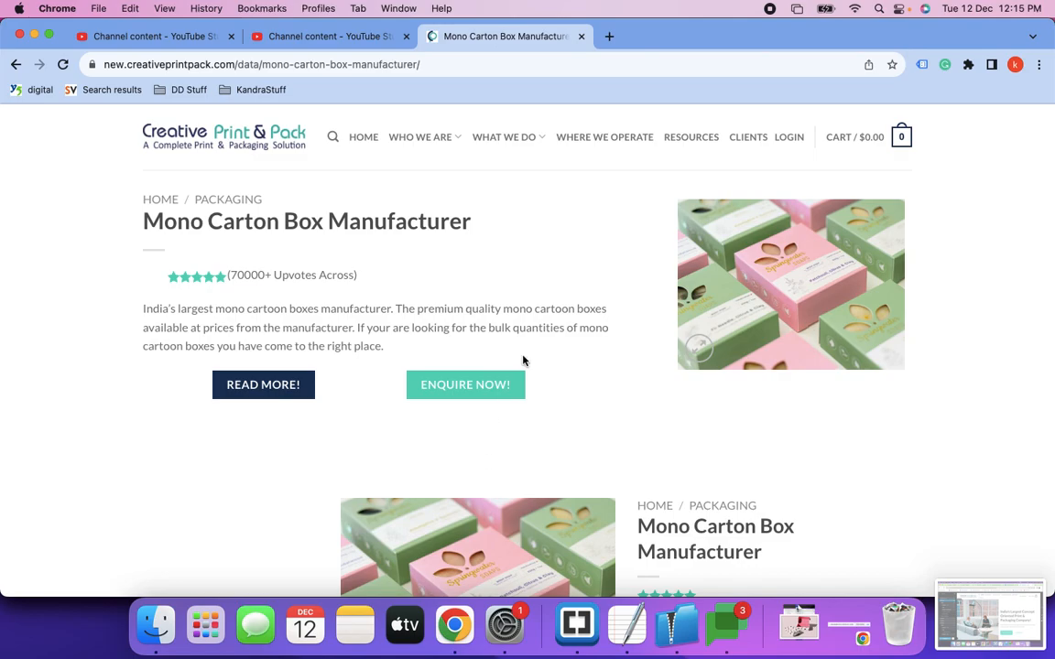
scroll(546, 326, "down", 3)
scroll(546, 326, "up", 4)
scroll(481, 370, "down", 1)
scroll(483, 370, "up", 1)
Check the CPP Webpage Planning document for what belongs on the right side of the page, and return to the live page.
key("super+grave")
key("super+grave")
scroll(399, 451, "down", 3)
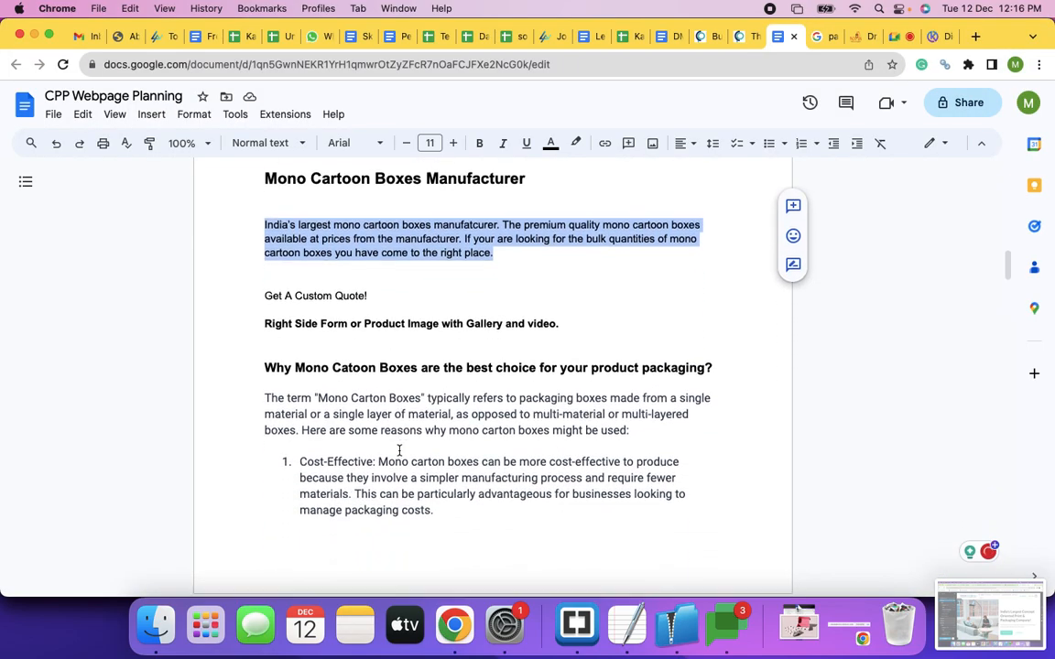
left_click_drag(263, 312, 562, 324)
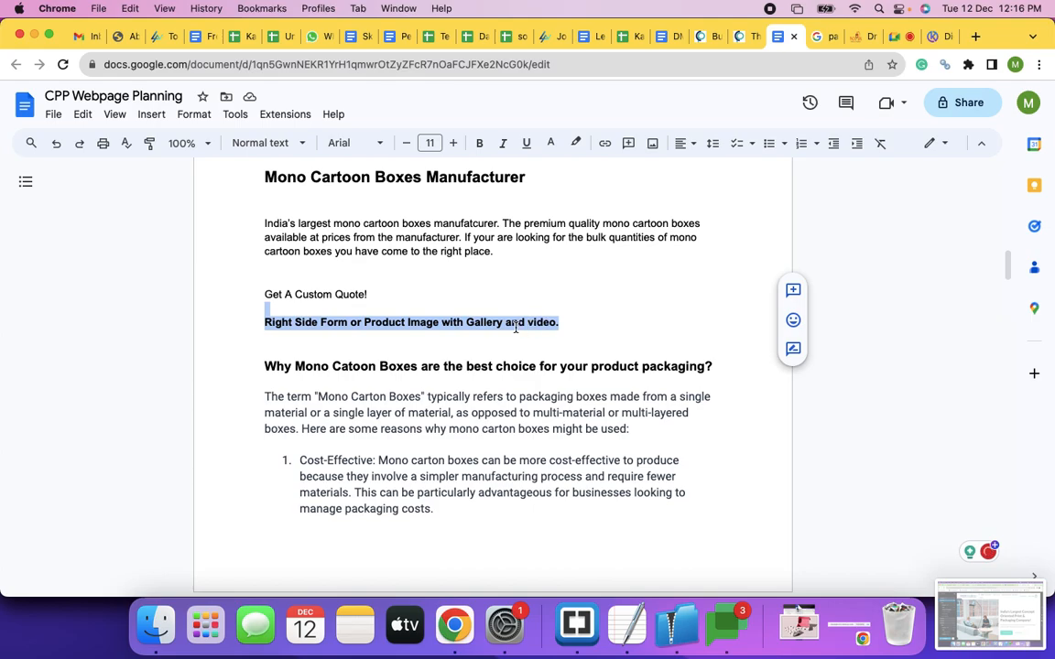
left_click(516, 327)
key("super+grave")
key("super+grave")
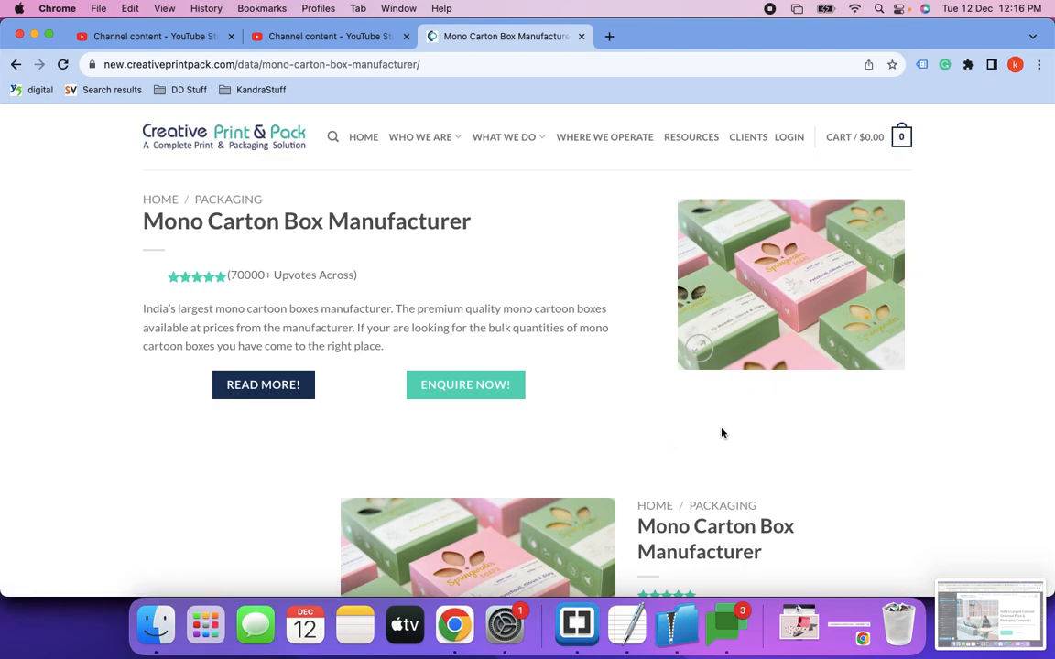
Open the Extra product data of the Mono Carton Box Manufacturer product in its edit page and go to the Product Video field.
key("super+grave")
key("super+grave")
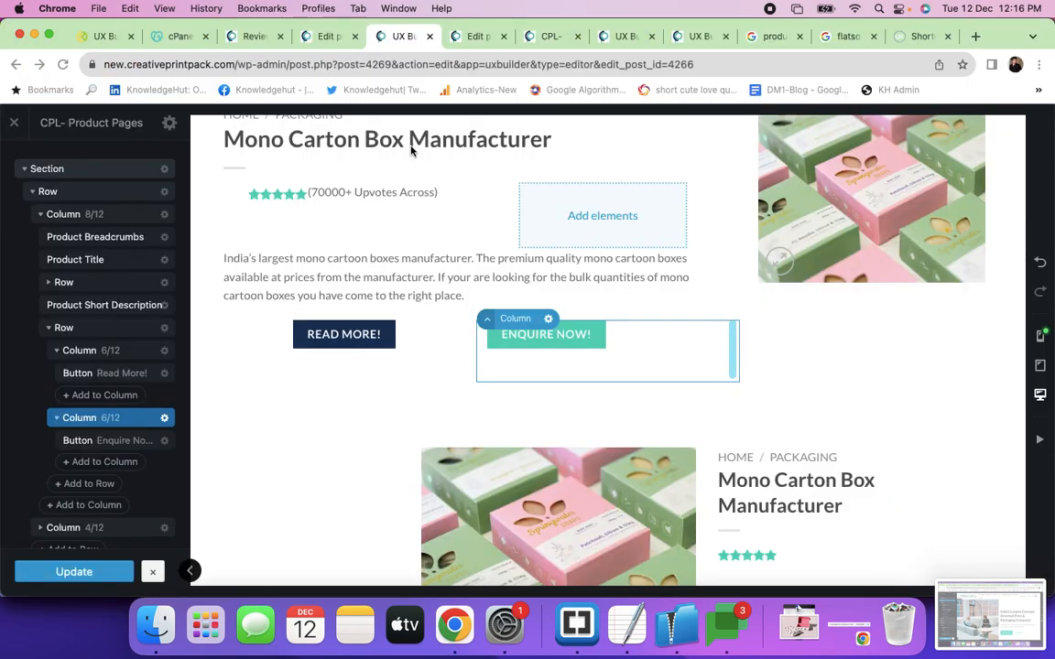
left_click(476, 36)
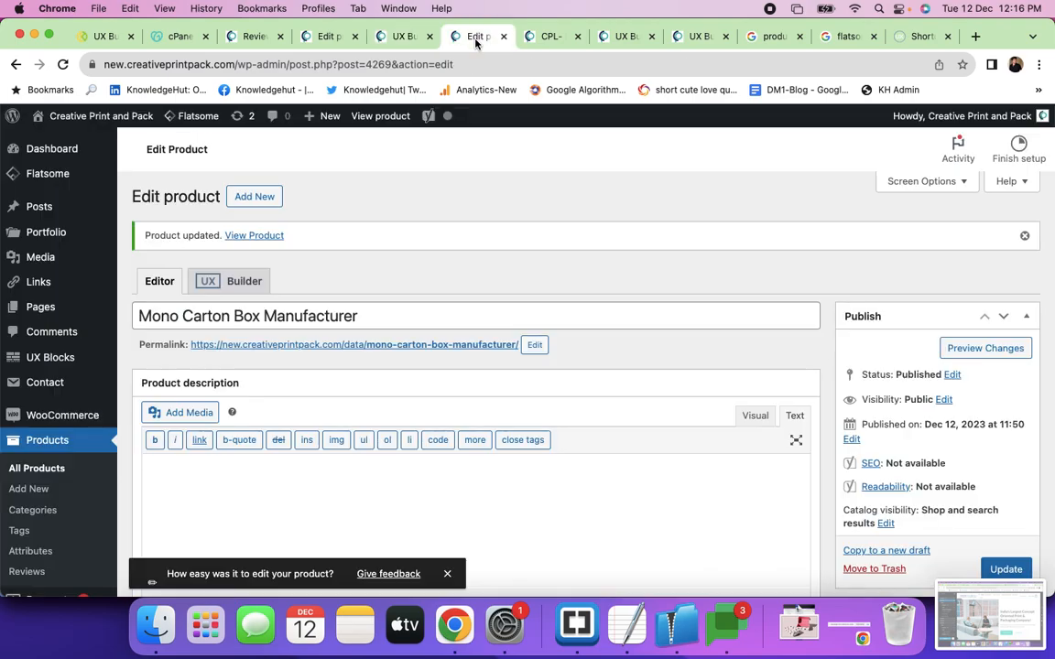
scroll(470, 426, "down", 10)
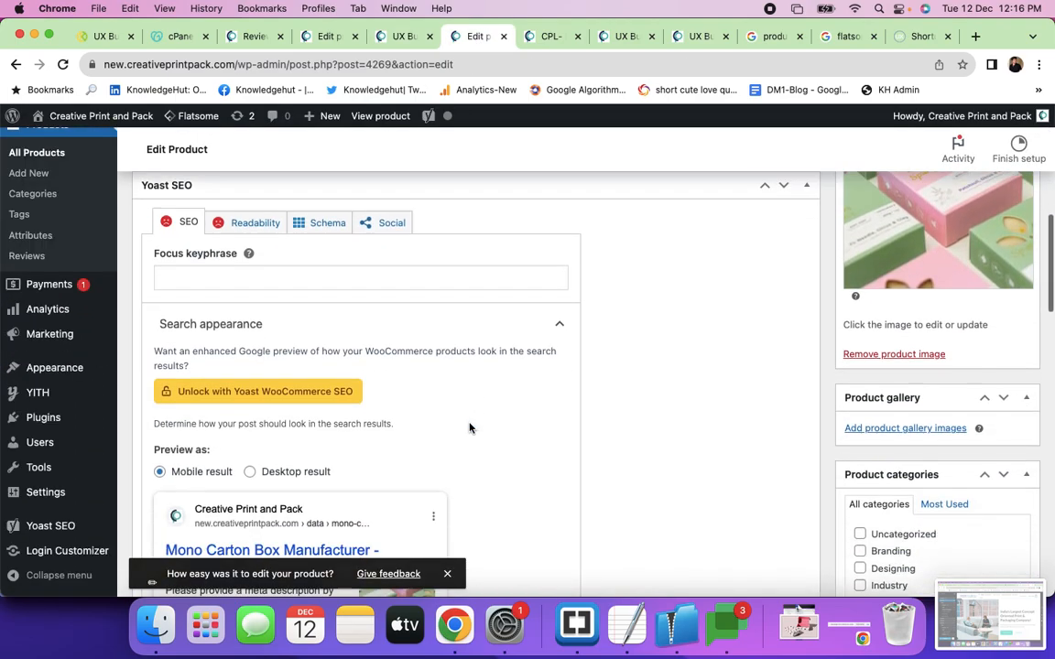
scroll(470, 427, "down", 15)
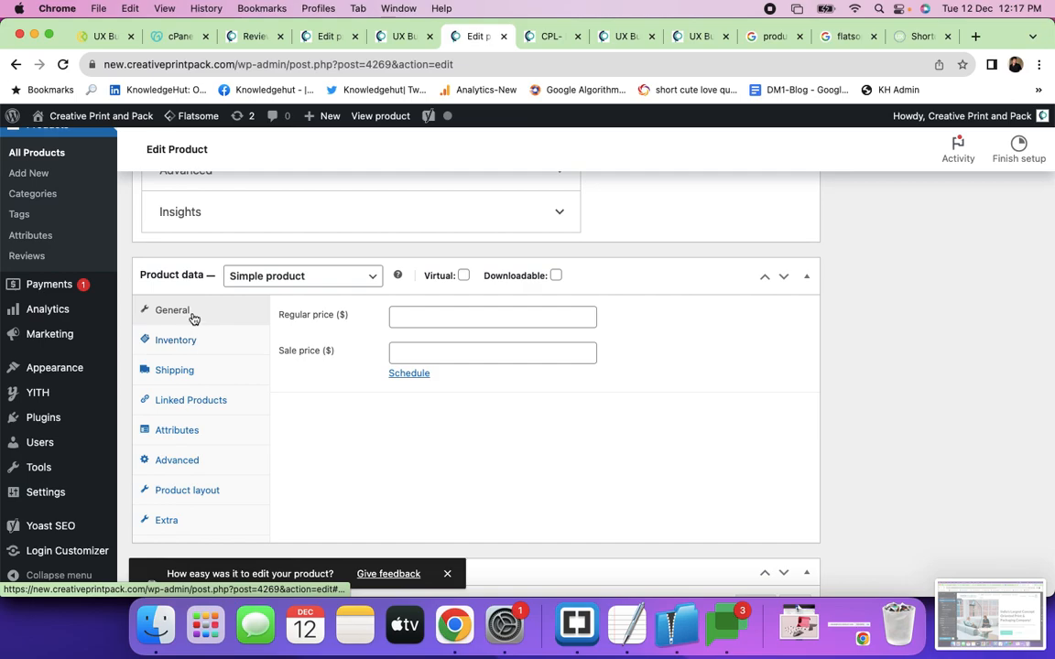
scroll(288, 372, "up", 10)
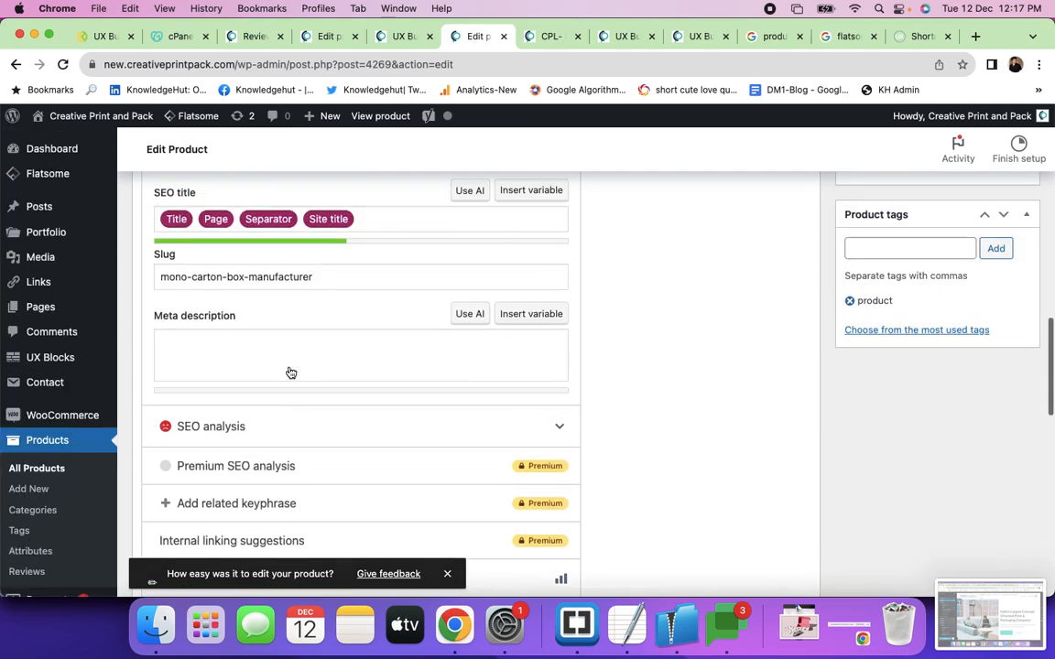
scroll(768, 401, "up", 10)
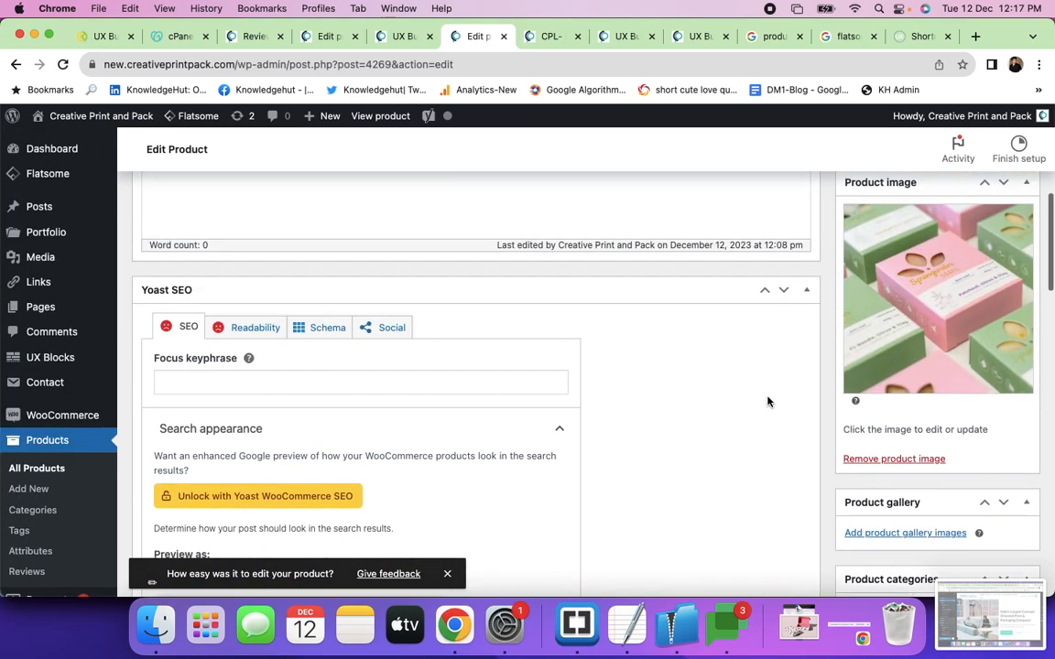
scroll(767, 396, "up", 5)
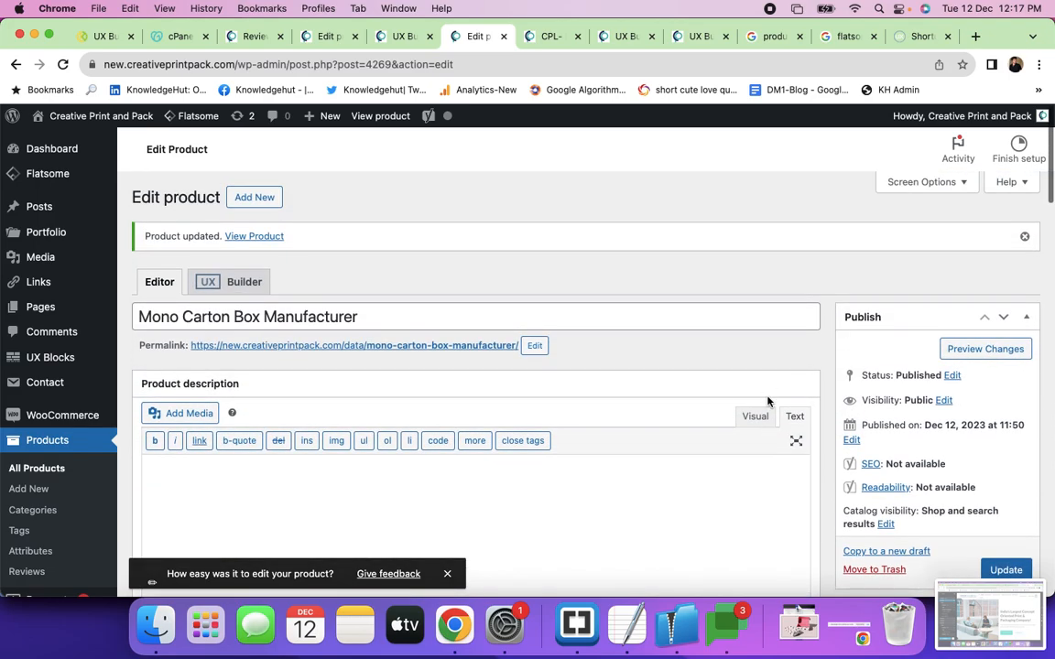
scroll(767, 398, "down", 10)
scroll(768, 401, "down", 10)
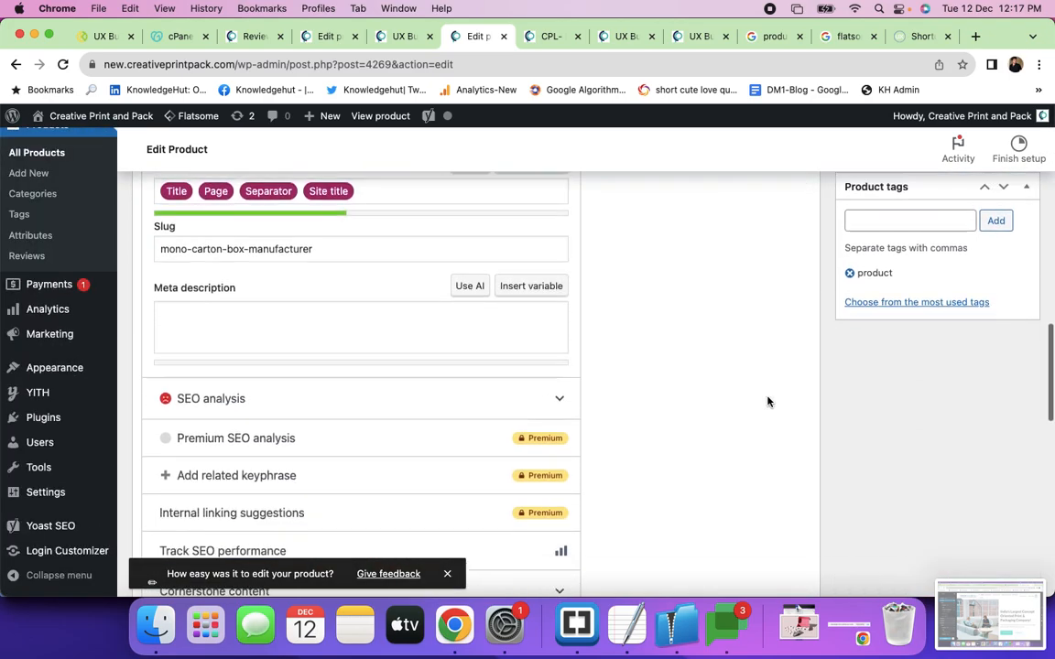
scroll(767, 401, "down", 2)
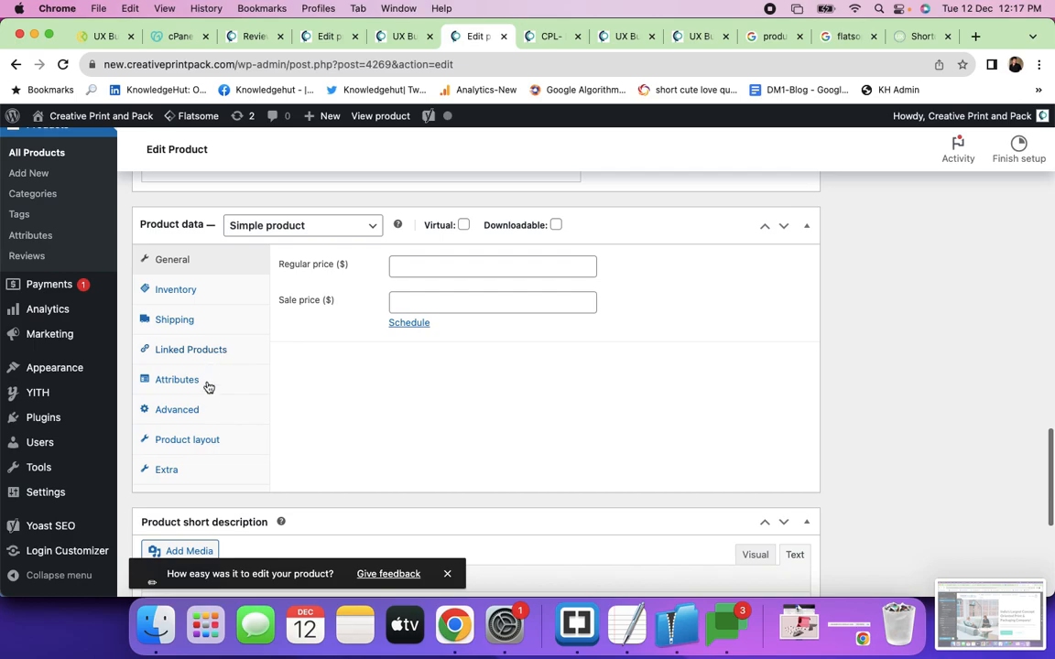
left_click(167, 470)
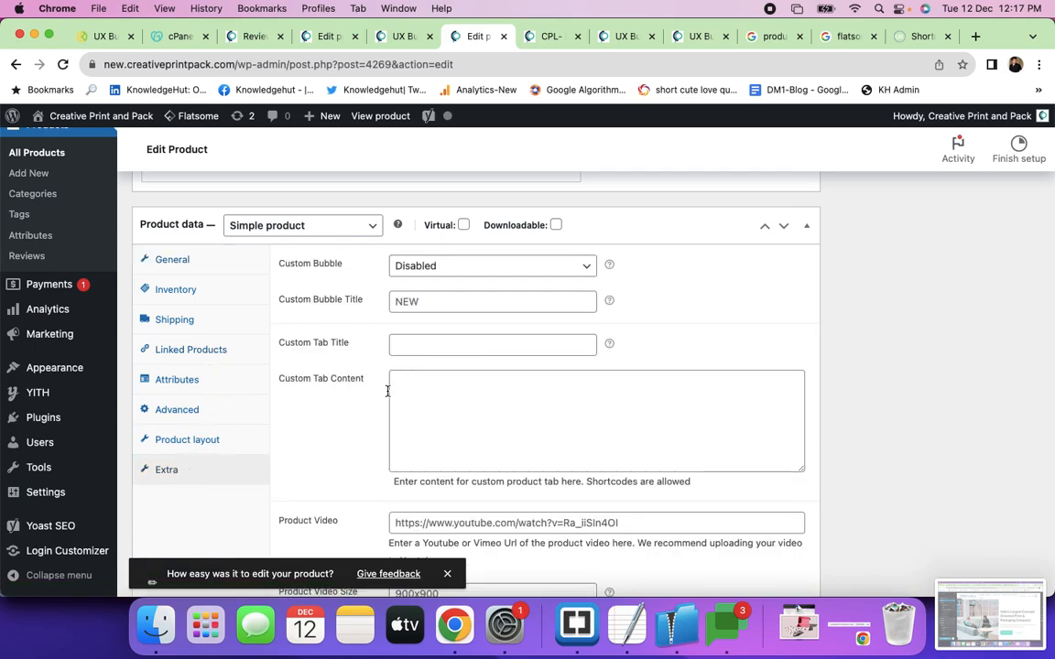
scroll(355, 416, "down", 3)
left_click(434, 391)
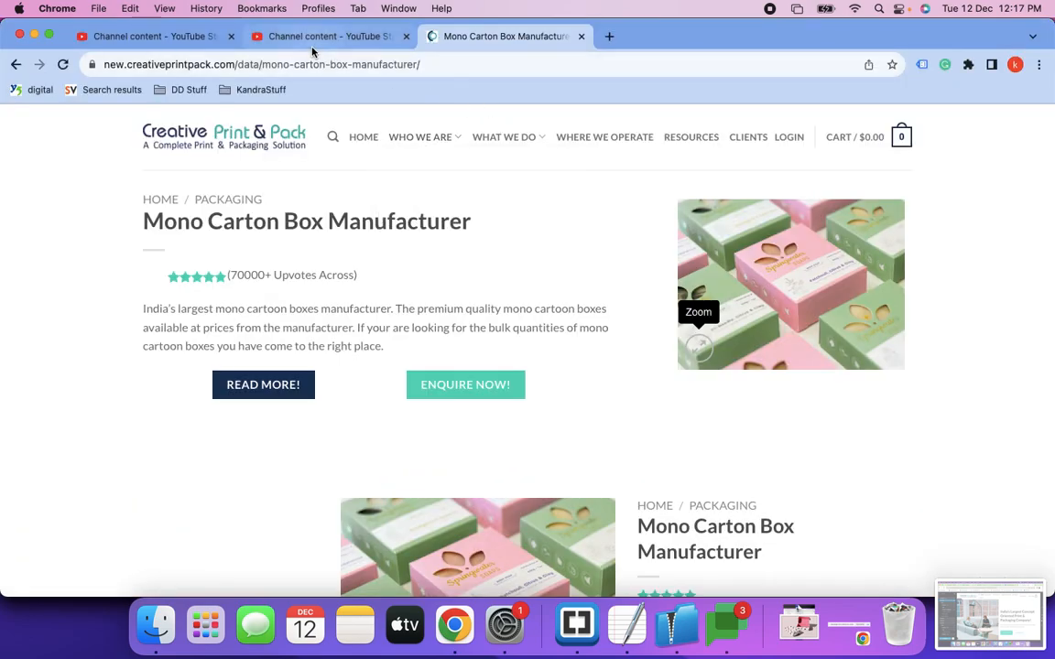
left_click(312, 40)
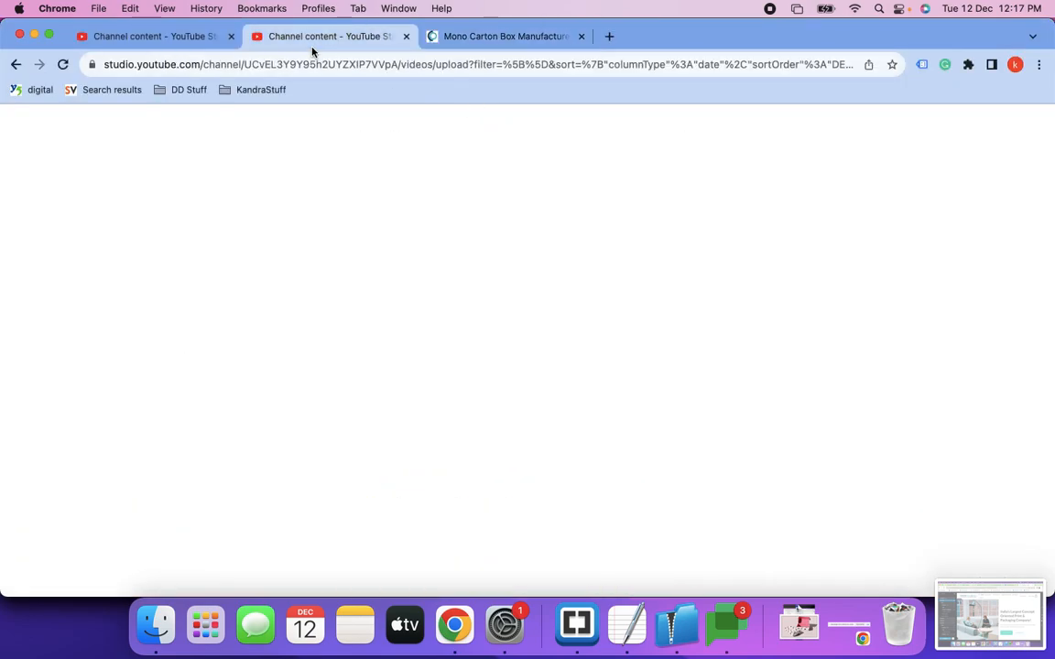
scroll(402, 293, "up", 2)
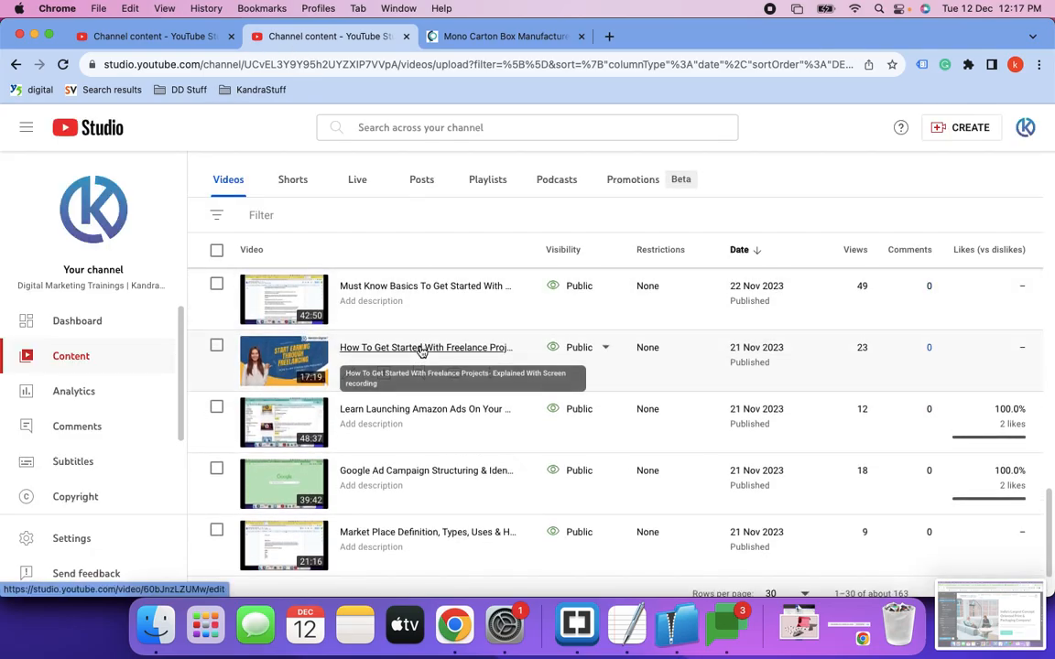
left_click(421, 349)
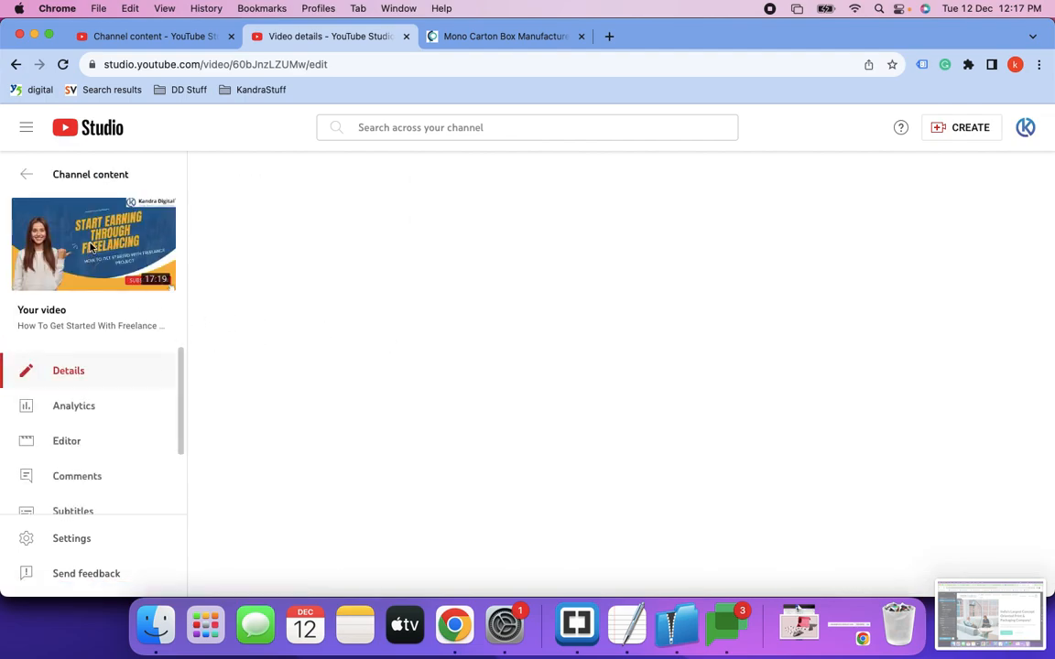
left_click(91, 245)
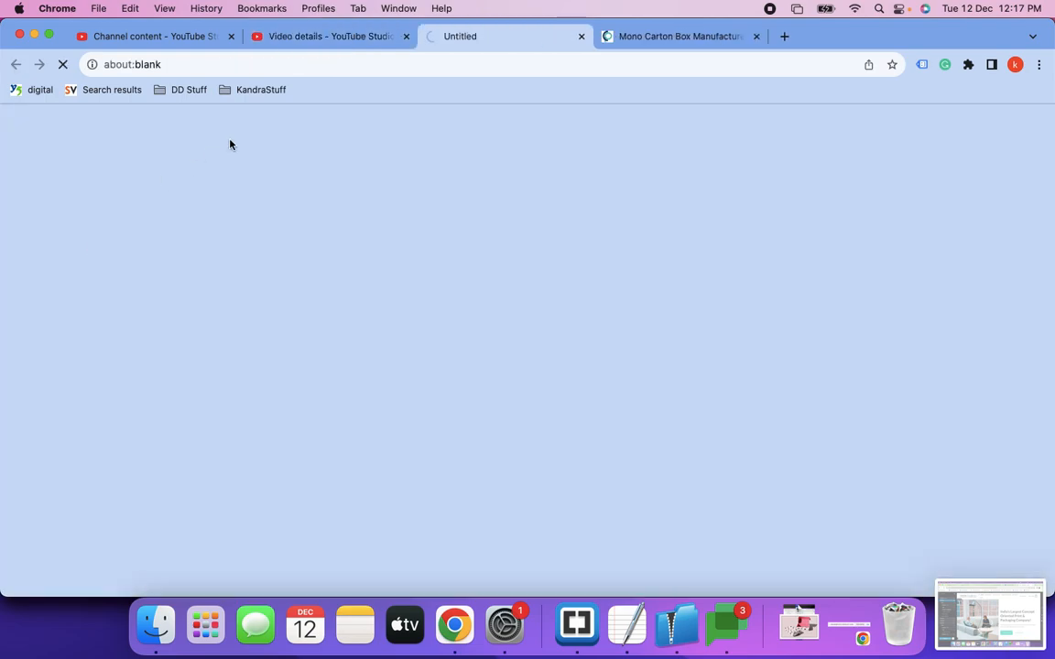
left_click(262, 65)
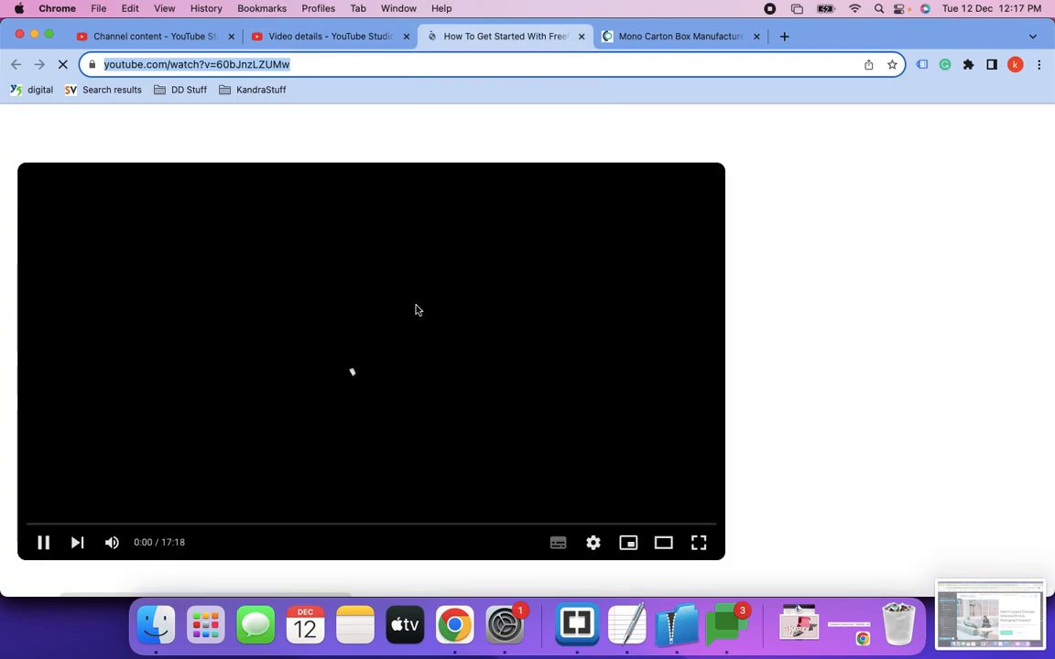
key("super+w")
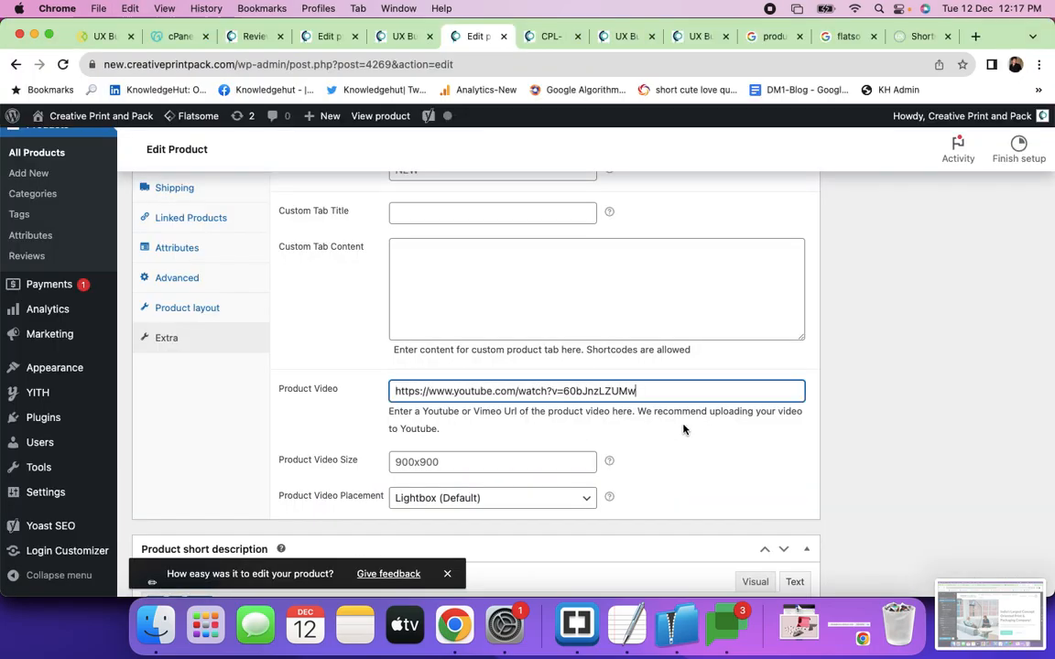
Update the Mono Carton Box Manufacturer product to save its new Product Video link.
scroll(714, 431, "down", 3)
scroll(713, 430, "up", 15)
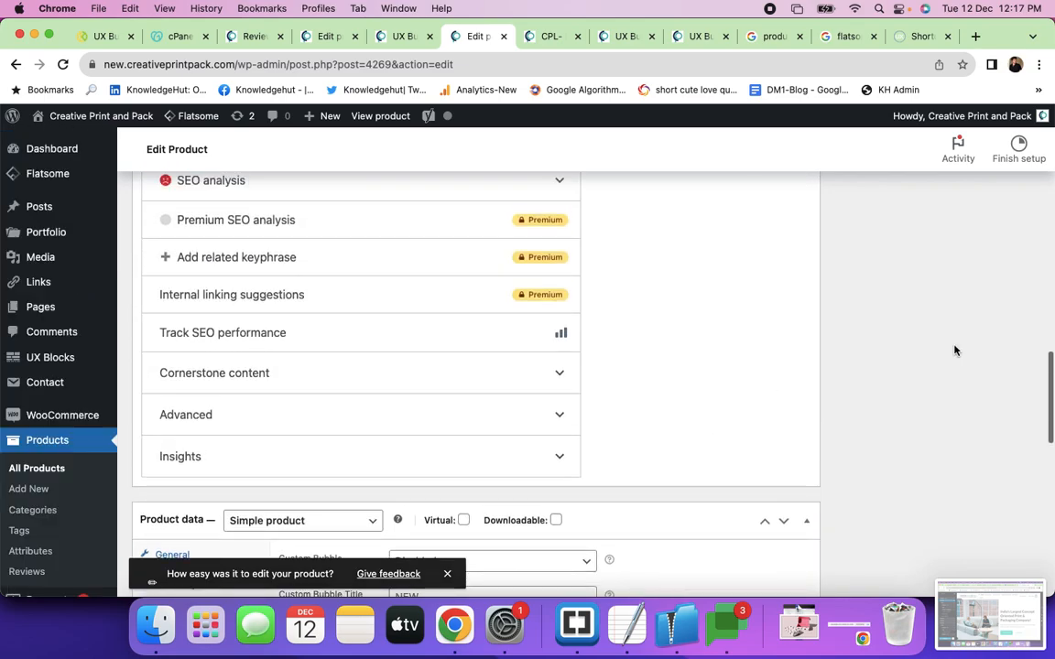
scroll(955, 349, "up", 10)
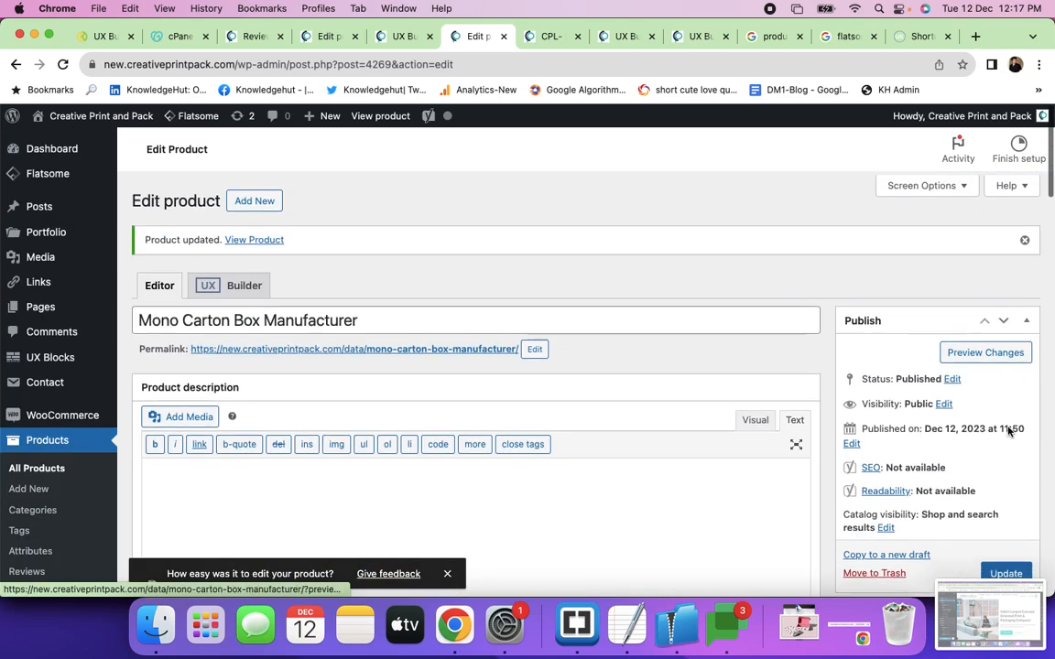
left_click(1001, 572)
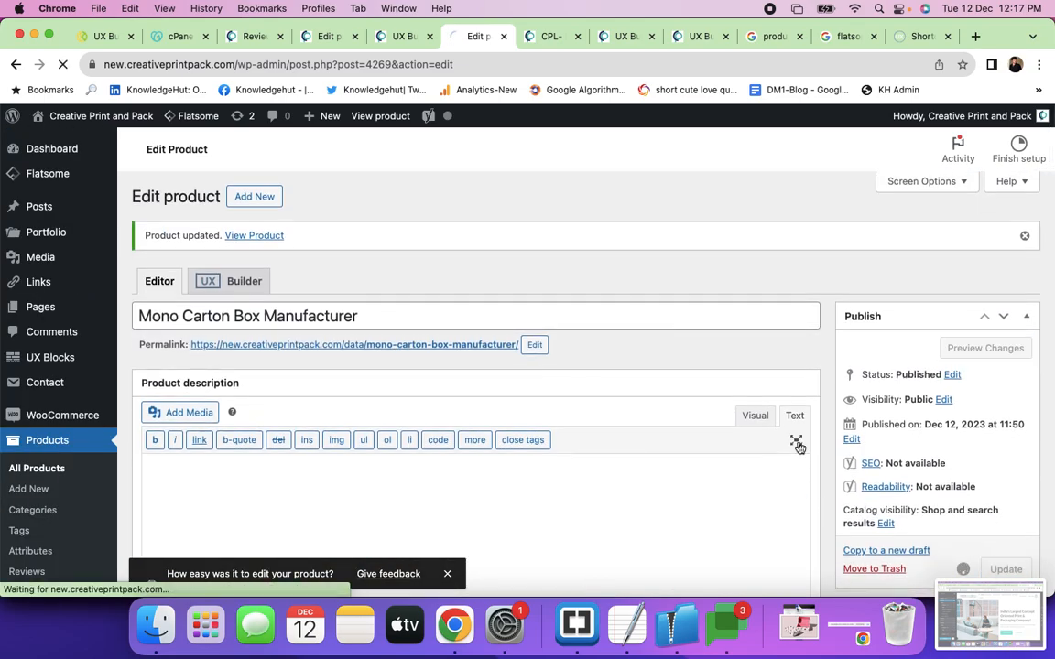
Switch to the live Mono Carton Box Manufacturer product page and reload it.
key("super+grave")
key("super+grave")
key("super+grave")
key("super+grave")
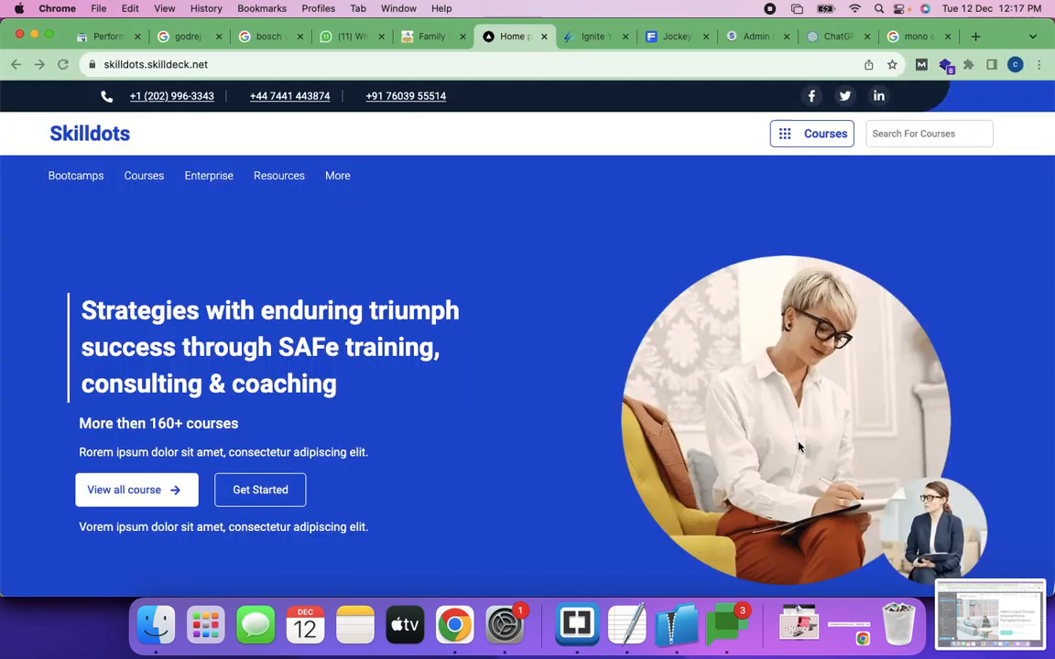
key("super+grave")
key("super+grave")
key("super+grave")
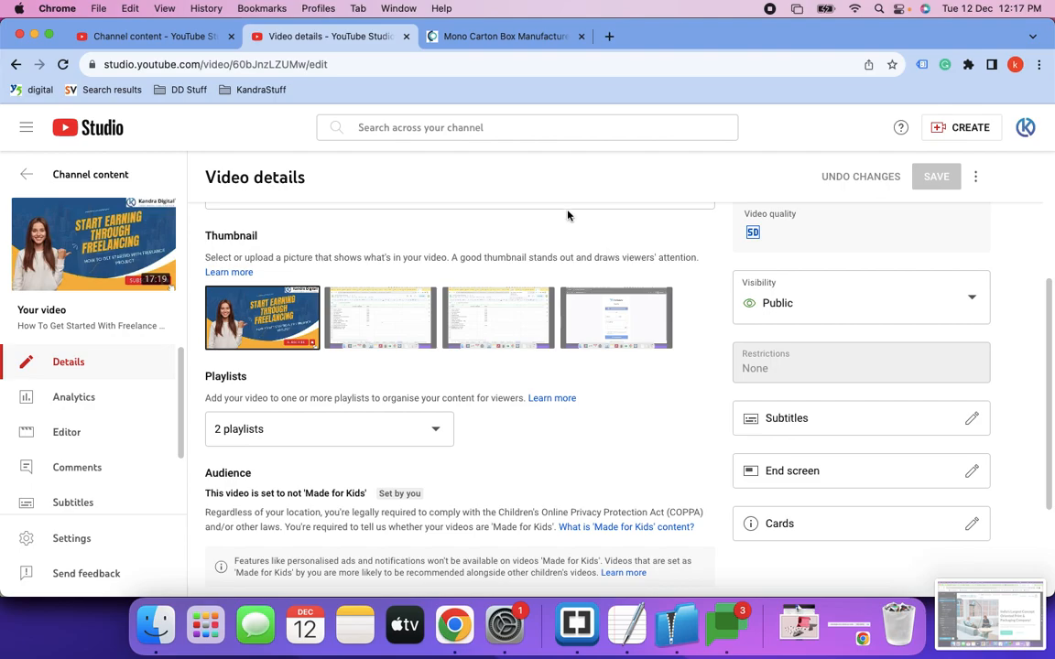
left_click(445, 37)
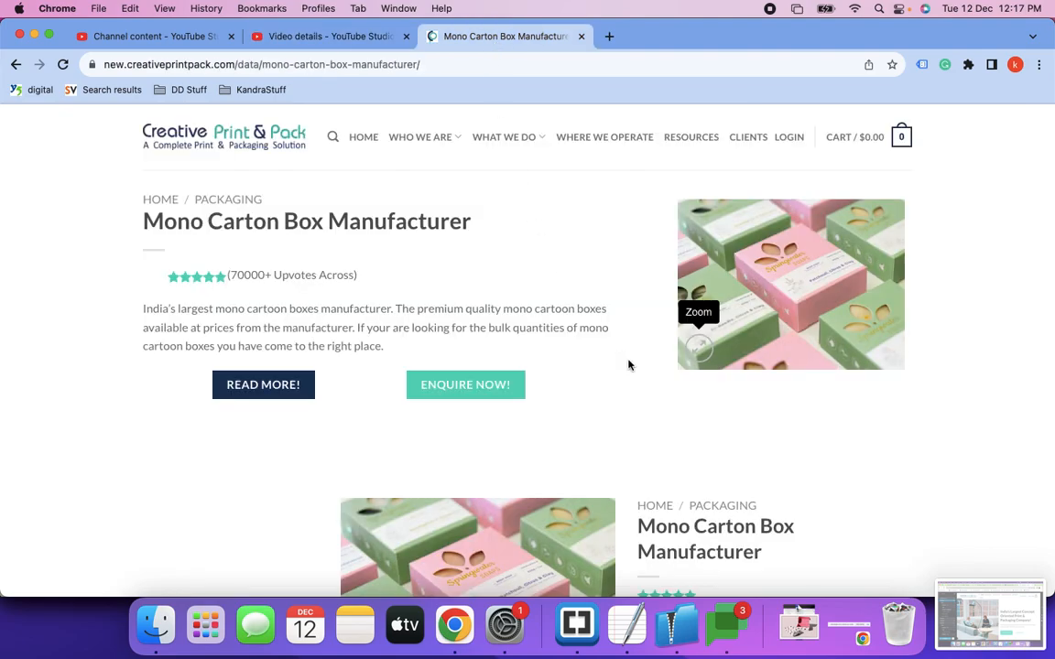
key("super+r")
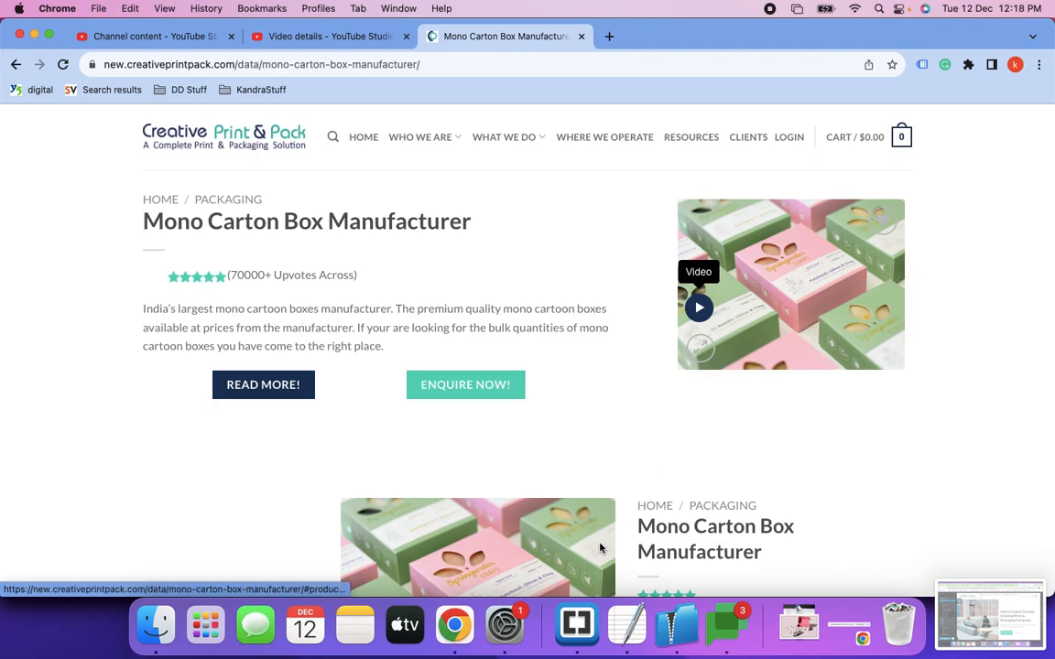
Play the product video from the gallery image, skip ahead in it, pause it and close the player.
left_click(700, 309)
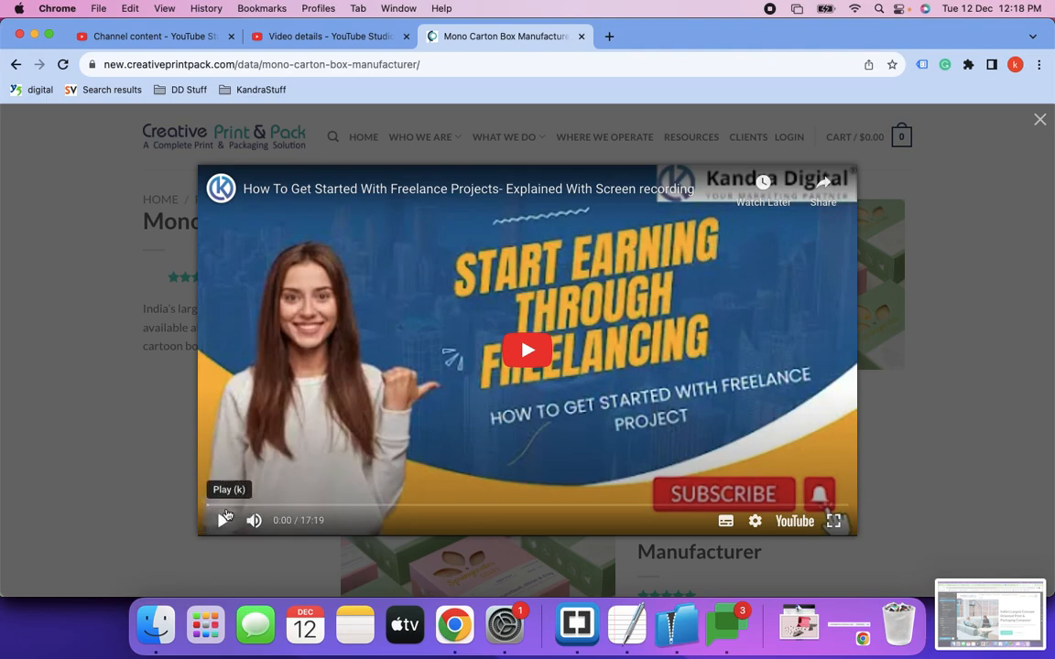
left_click(224, 519)
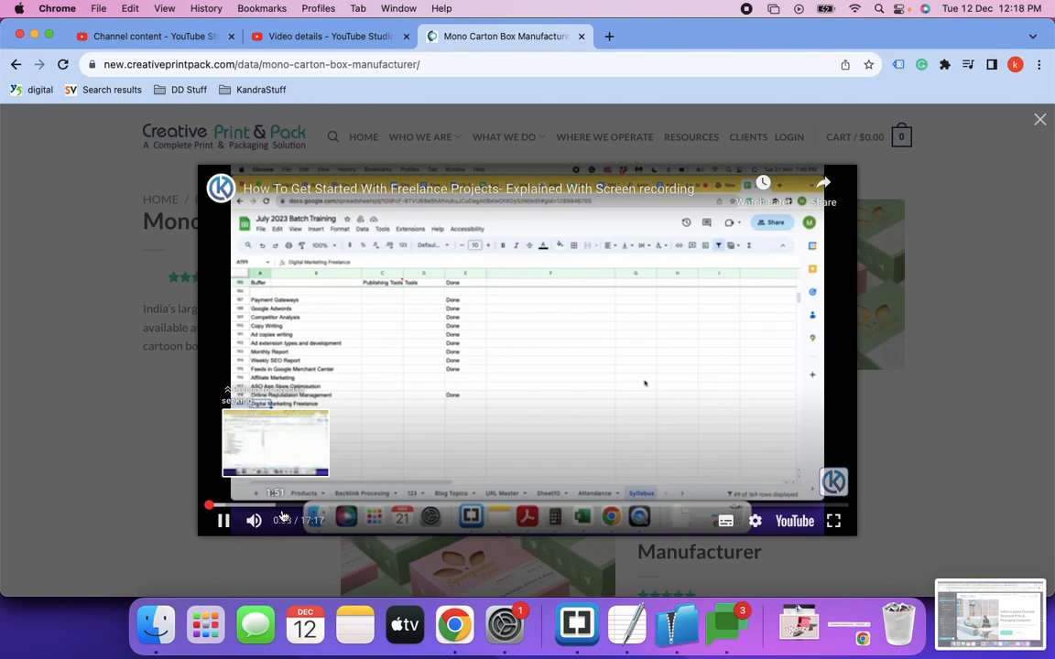
left_click(228, 507)
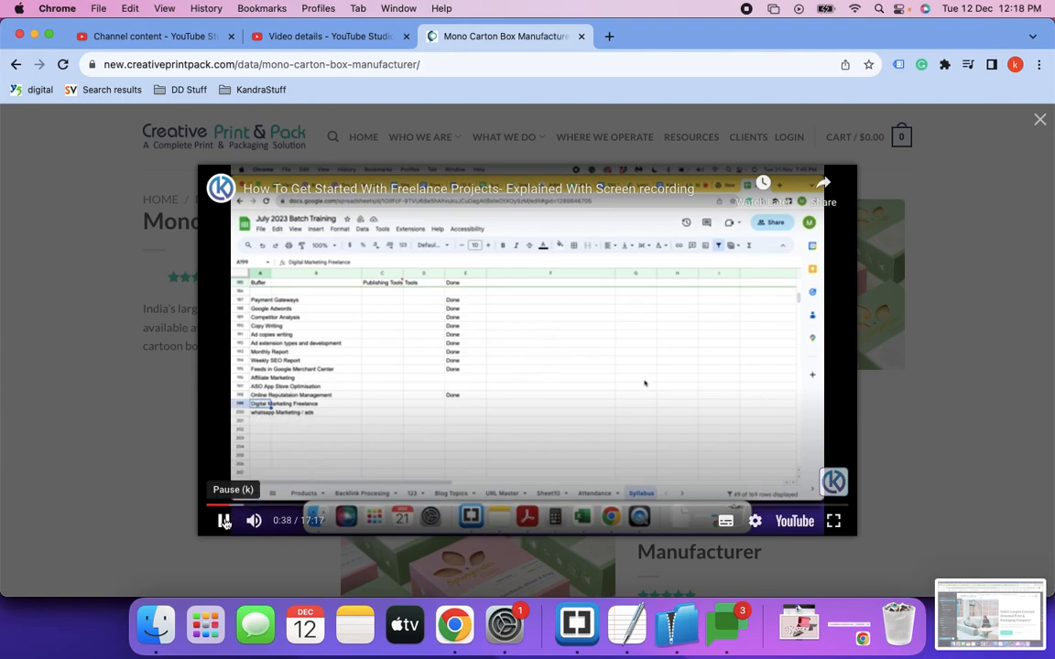
left_click(265, 508)
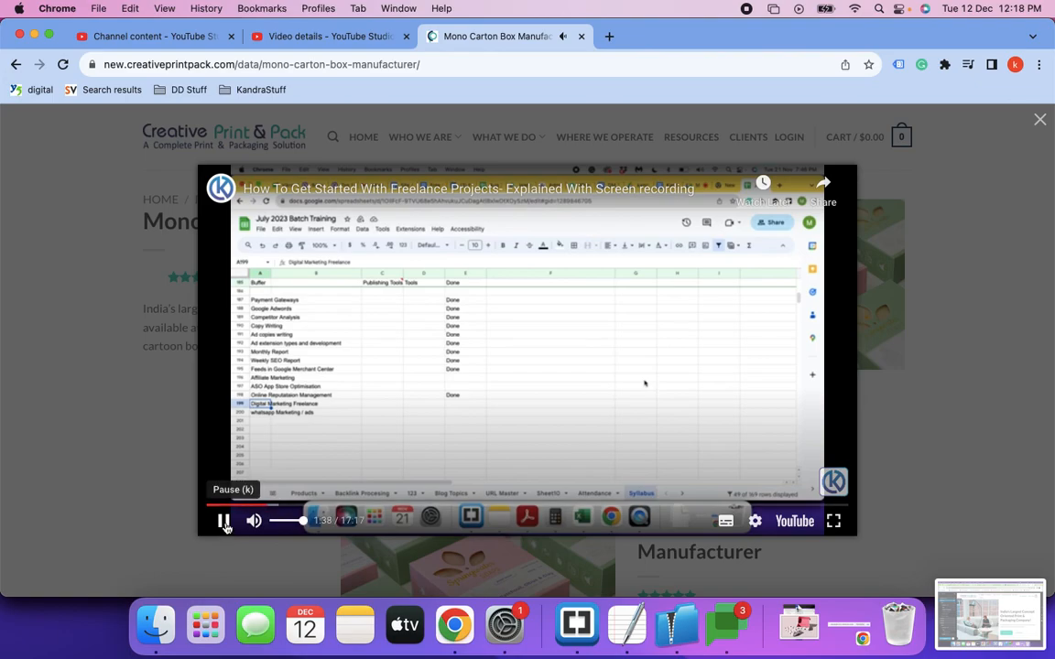
left_click(225, 522)
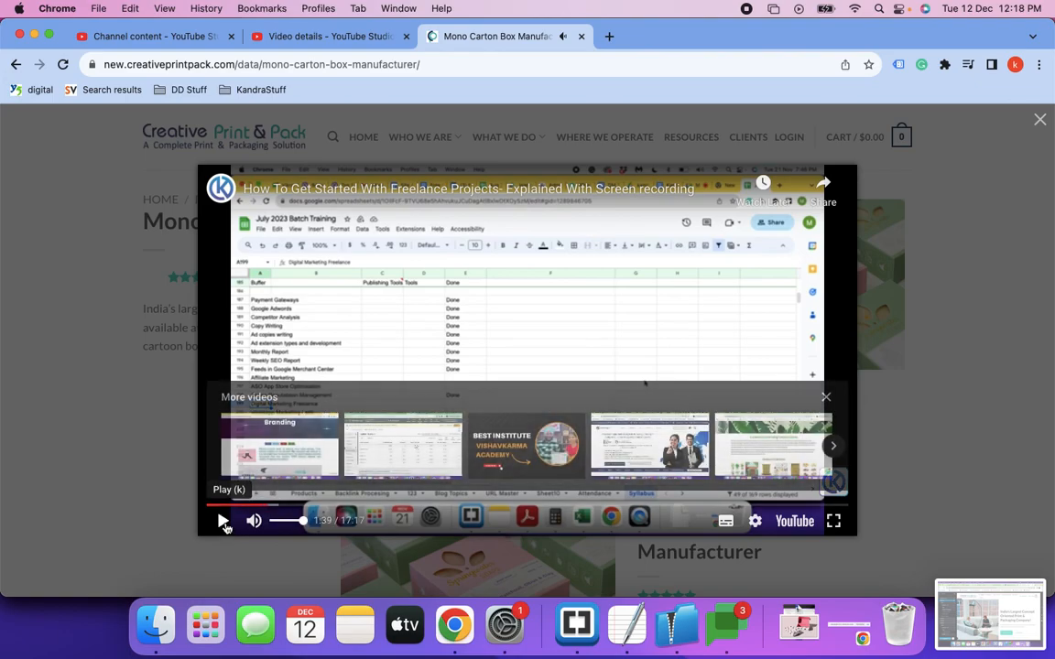
left_click(1040, 124)
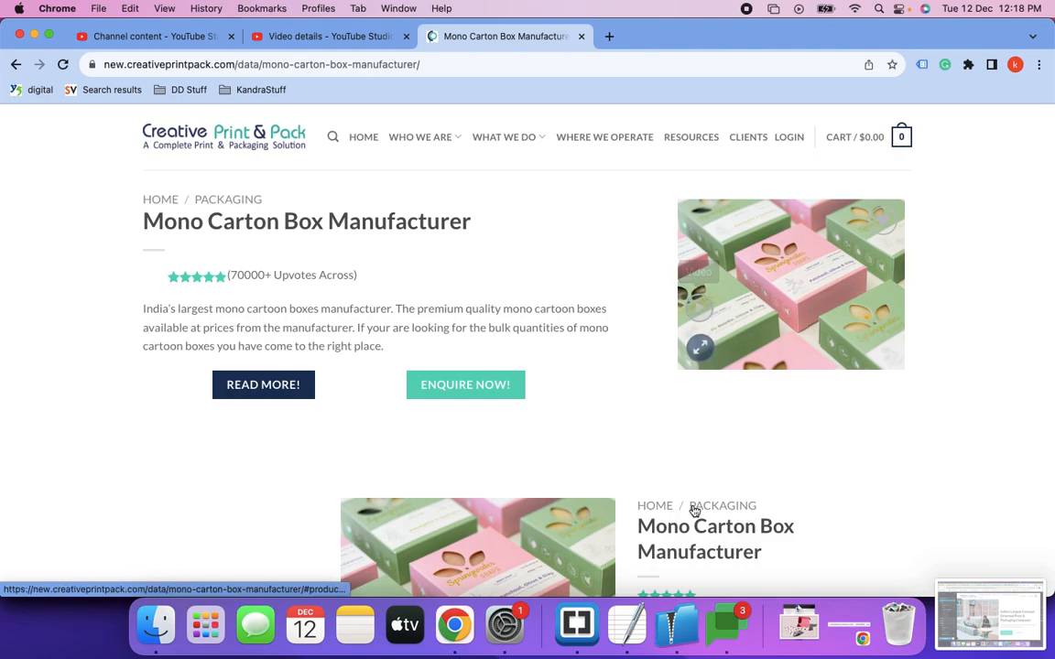
Open the product gallery image in its enlarged view and close it again.
scroll(772, 464, "down", 3)
scroll(772, 464, "up", 1)
scroll(772, 465, "up", 1)
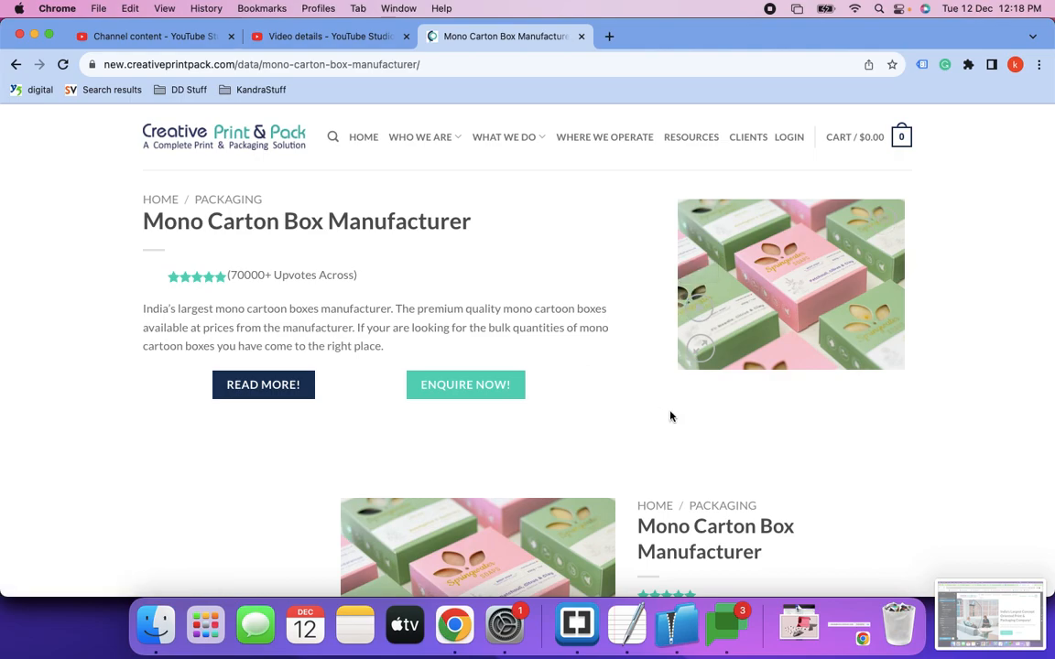
left_click(701, 348)
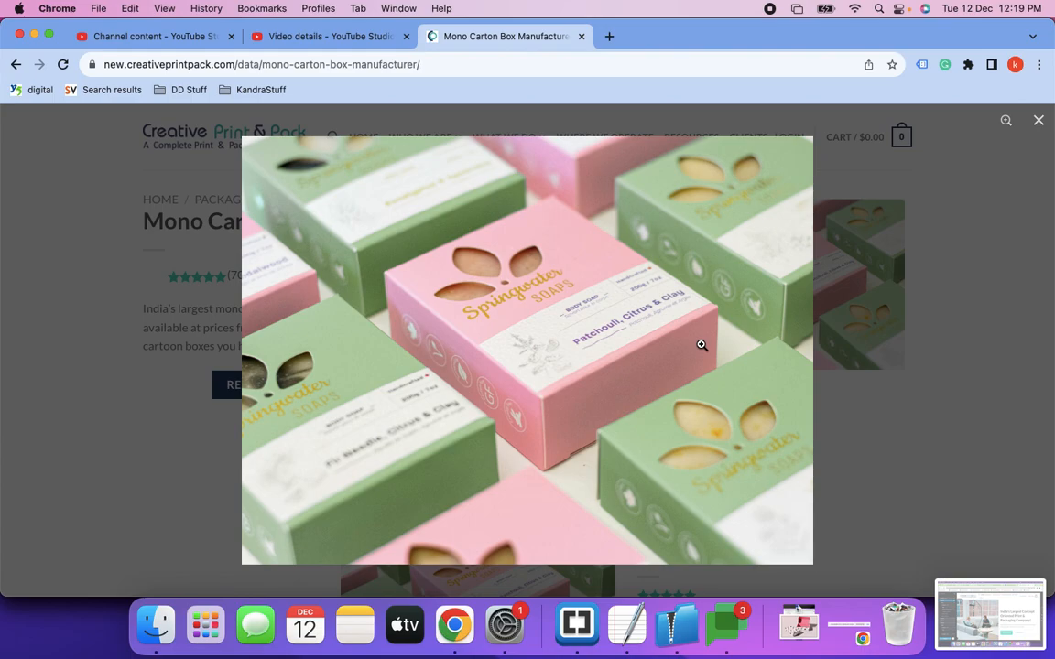
left_click(702, 345)
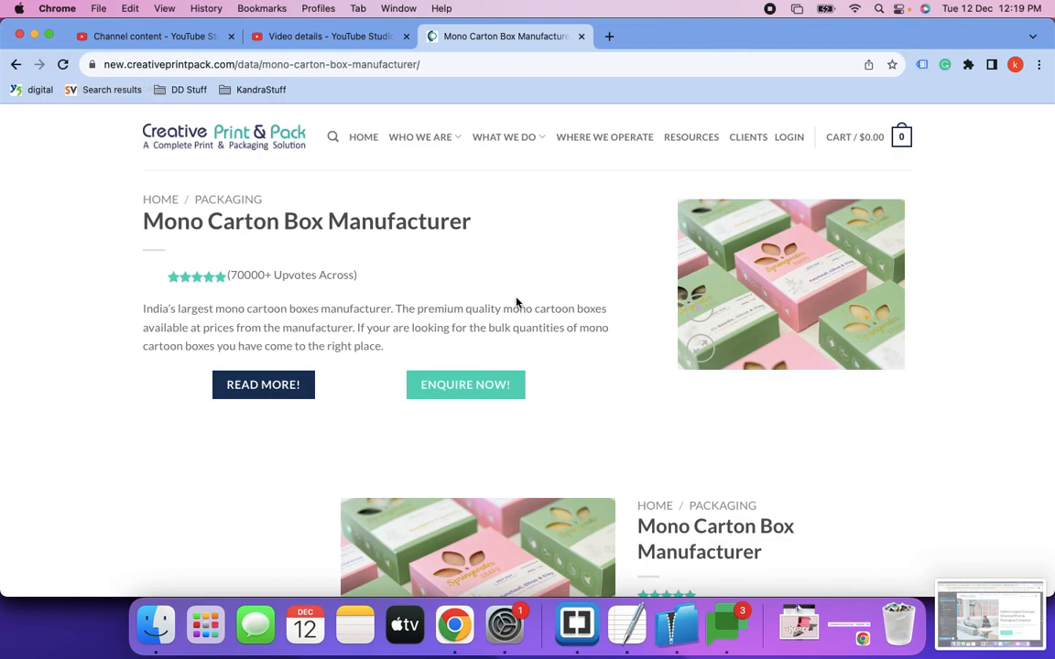
Review the live page and highlight the heading "Why Mono Catoon Boxes are the best choice for your product packaging?" in the CPP Webpage Planning document.
scroll(516, 302, "down", 5)
scroll(516, 302, "up", 6)
scroll(317, 341, "down", 3)
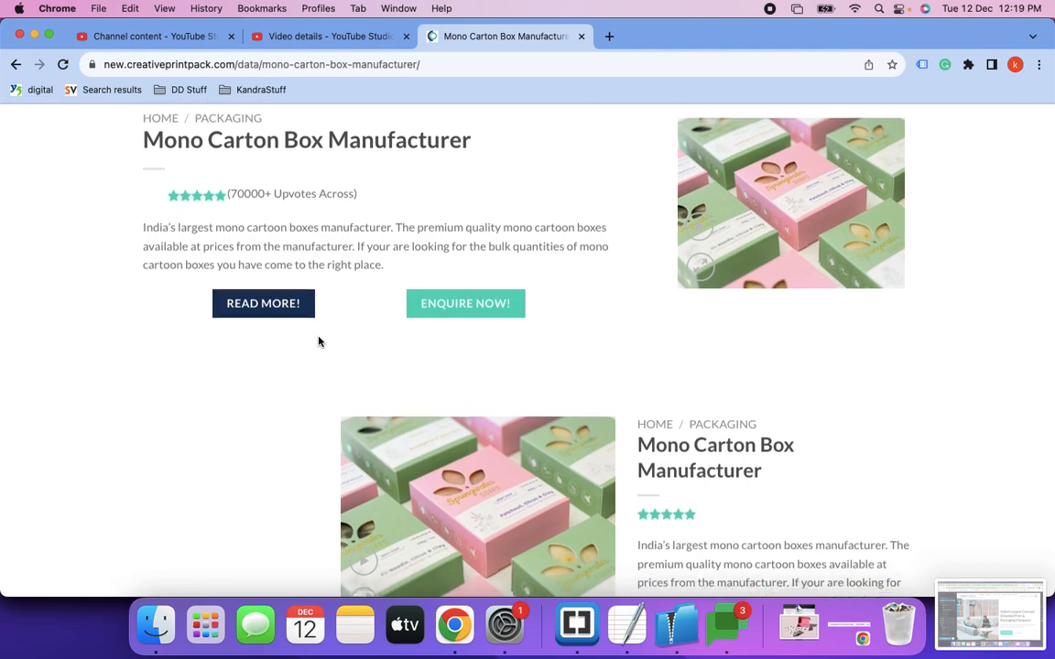
scroll(318, 341, "down", 2)
key("super+grave")
key("super+grave")
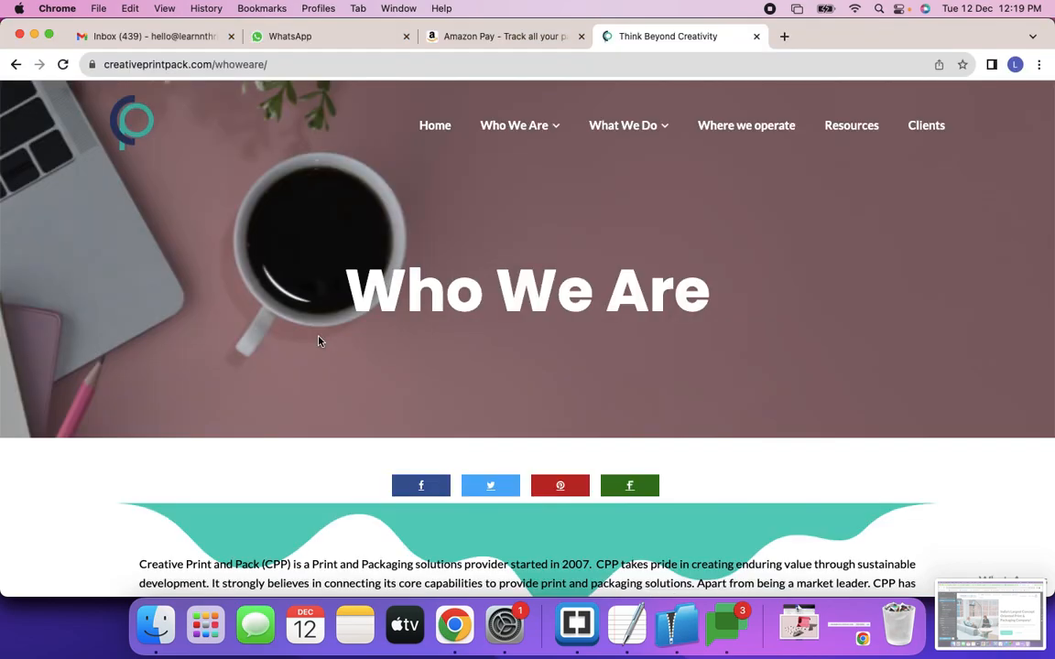
key("super+grave")
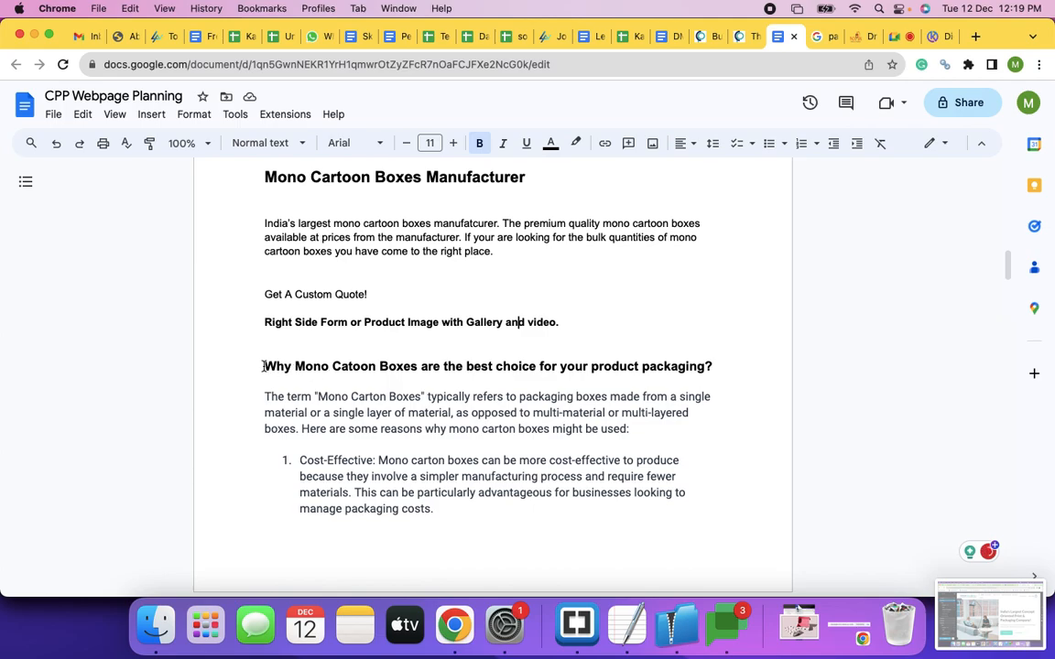
left_click_drag(264, 366, 701, 367)
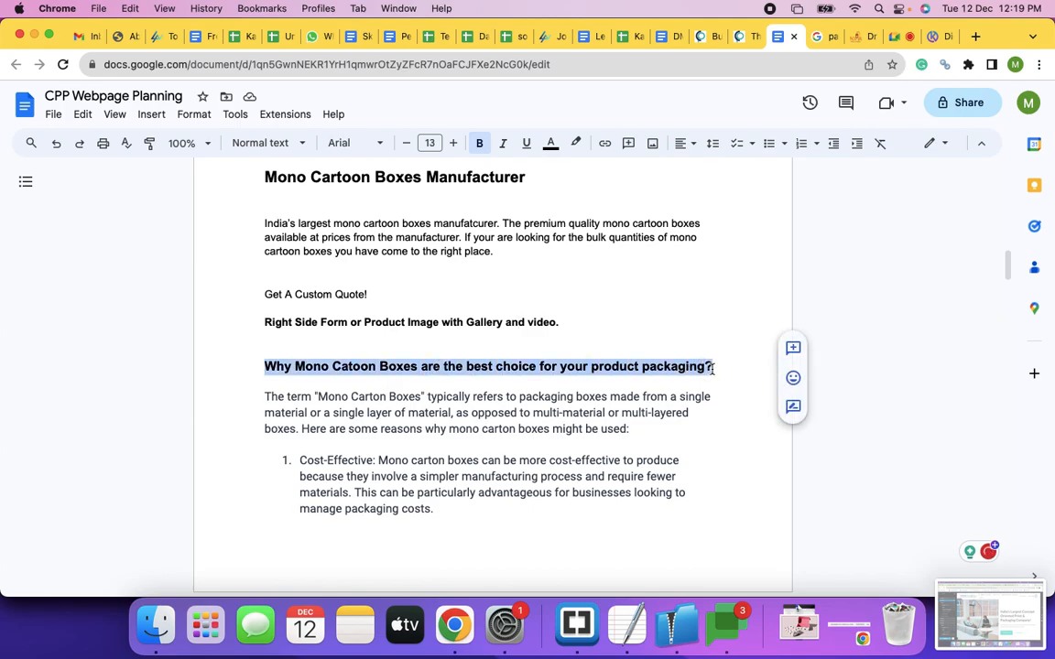
Return to the live product page and review its title and short description in the custom section.
key("super+grave")
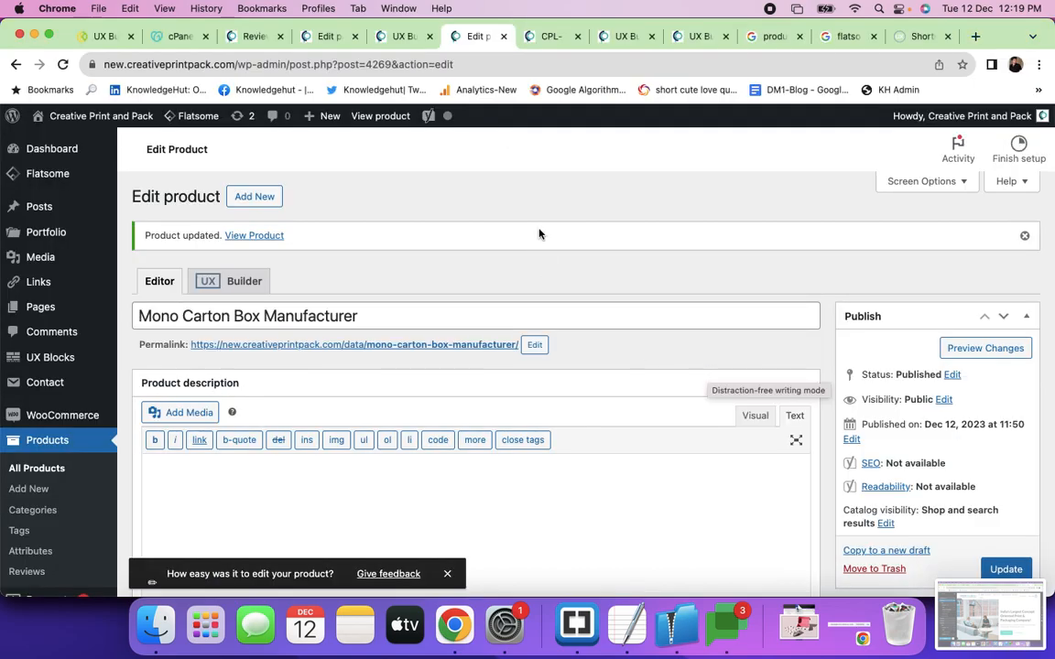
key("super+grave")
key("super+grave")
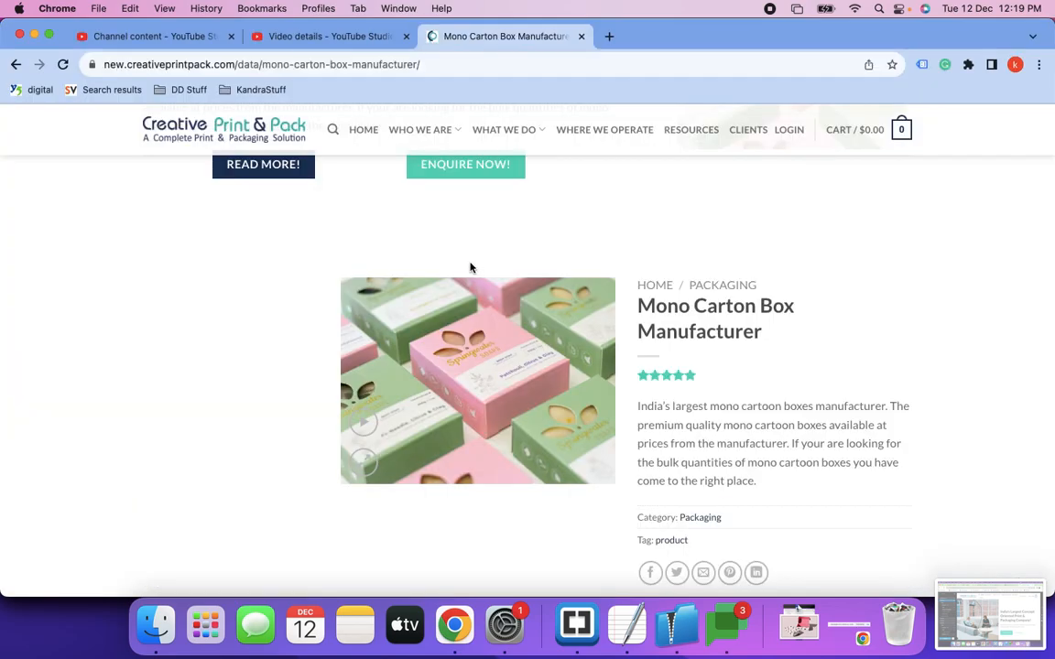
scroll(464, 284, "up", 5)
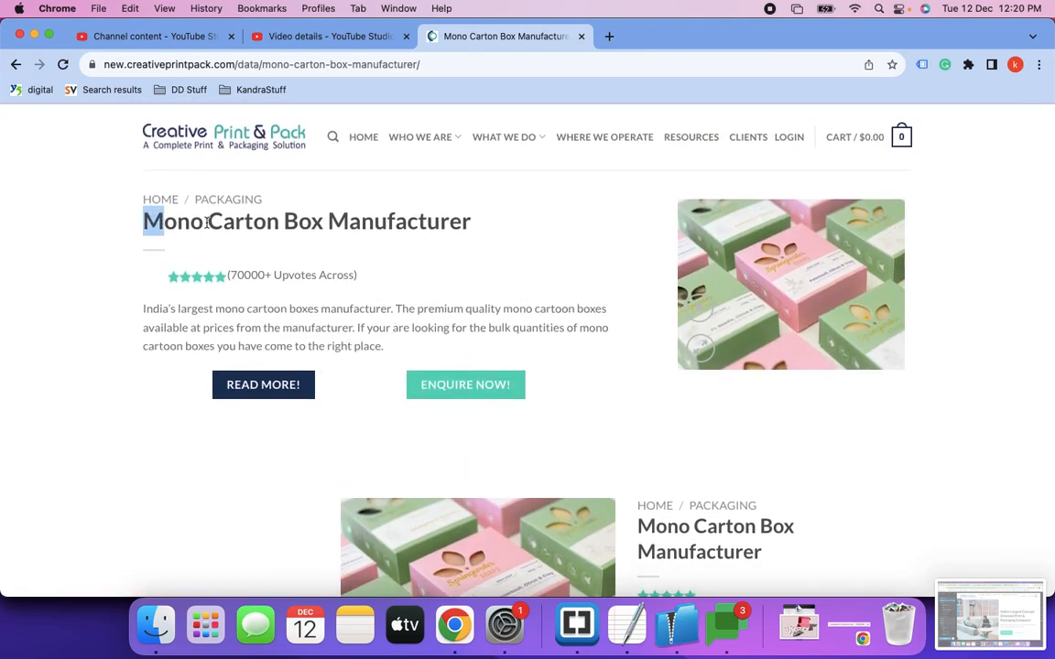
left_click_drag(180, 221, 488, 236)
left_click_drag(144, 308, 558, 347)
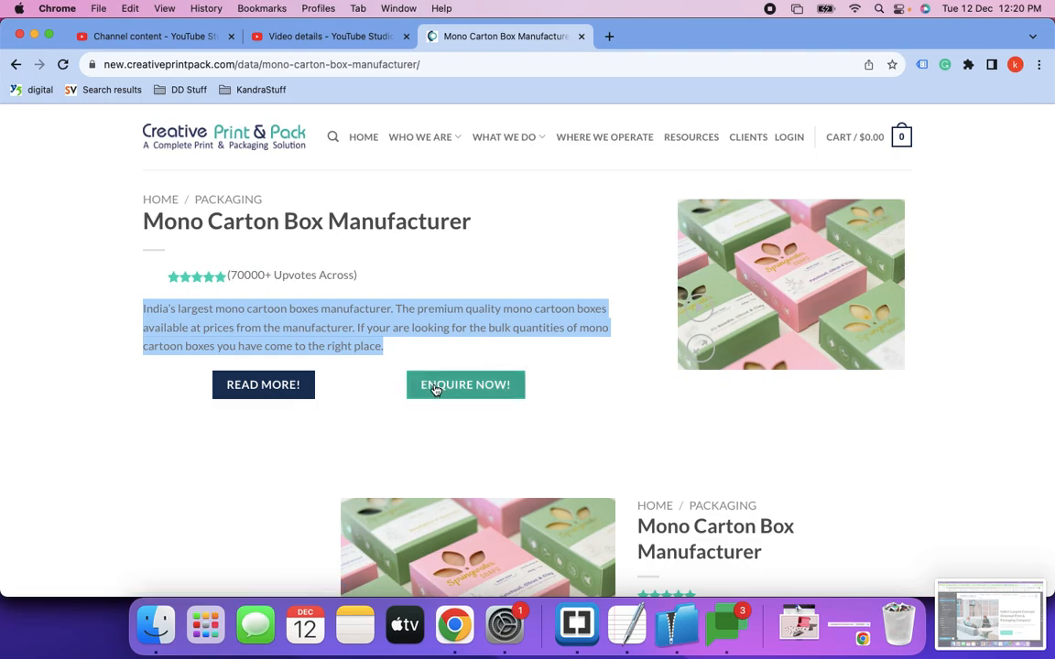
Go back to the "Why Mono Catoon Boxes" section of the planning document and undo the accidental move of its heading.
key("super+grave")
key("super+grave")
key("super+grave")
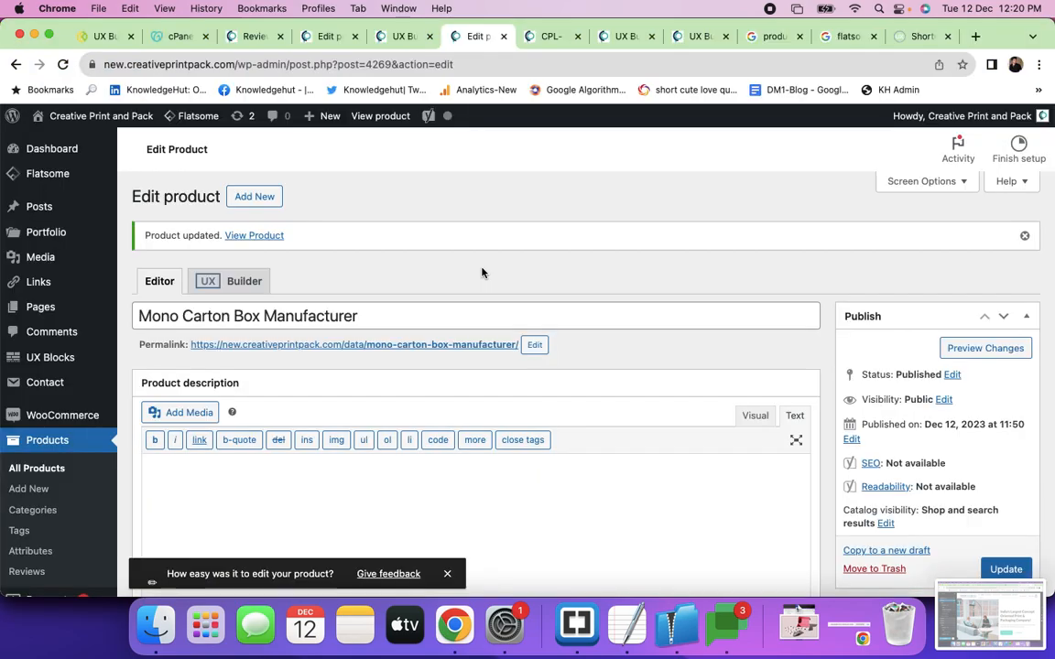
scroll(399, 405, "down", 3)
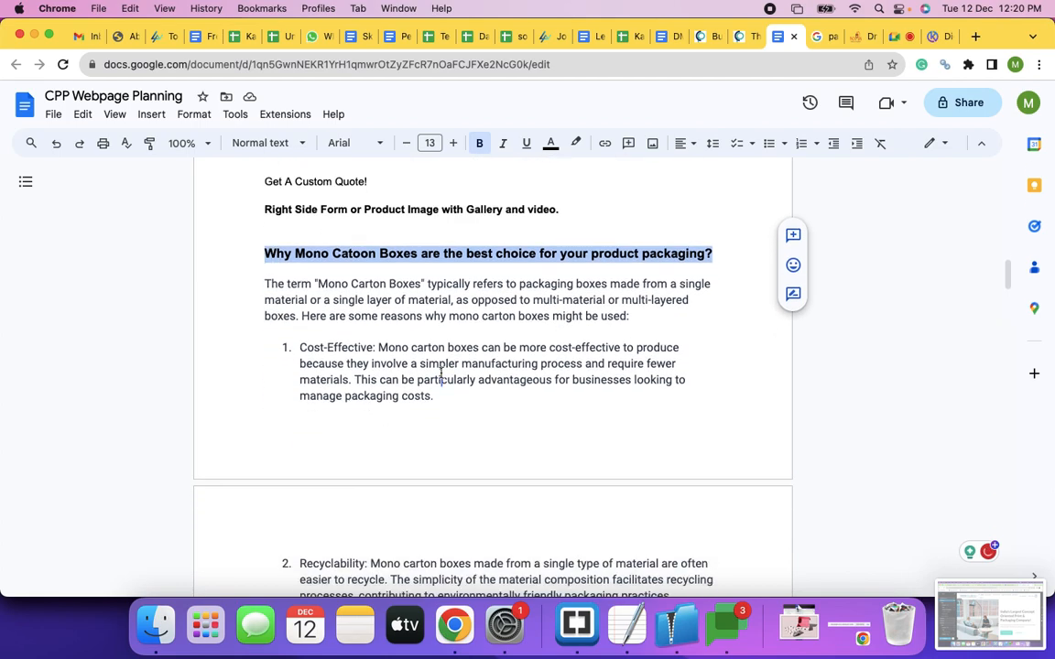
left_click_drag(473, 428, 473, 428)
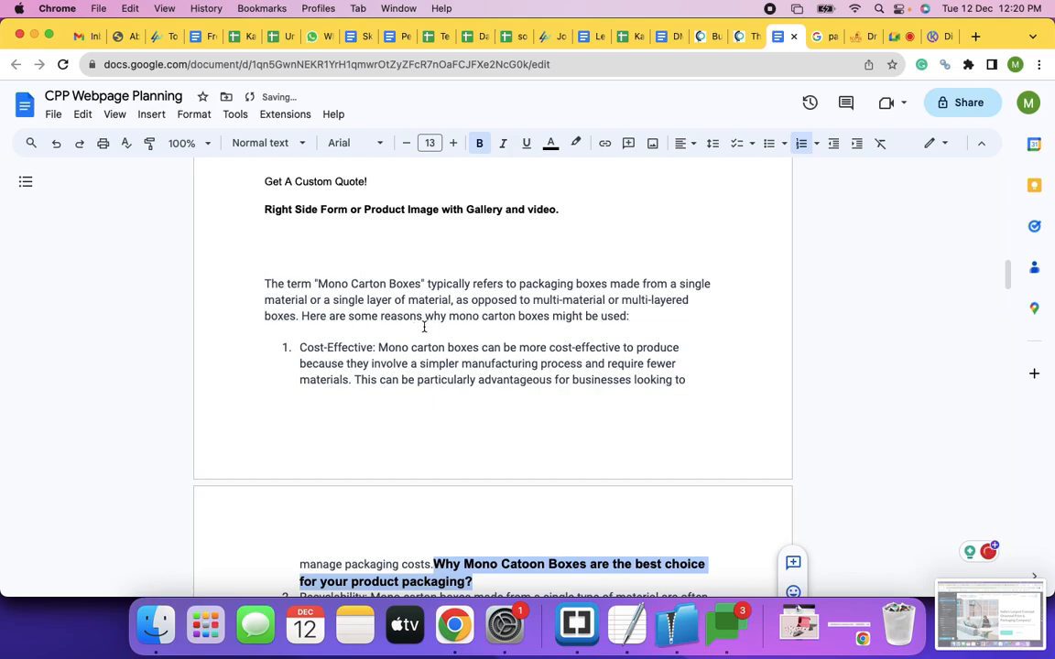
key("super+z")
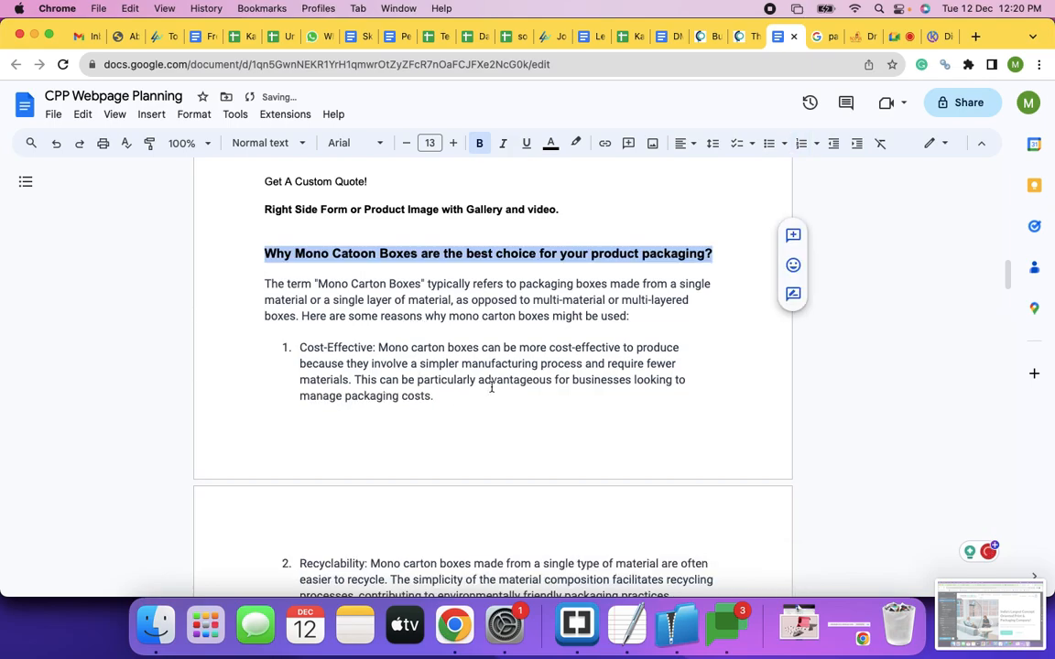
Go to the product's Product description field, check the mono carton box reasons in the planning document, and return to the edit page.
key("super+grave")
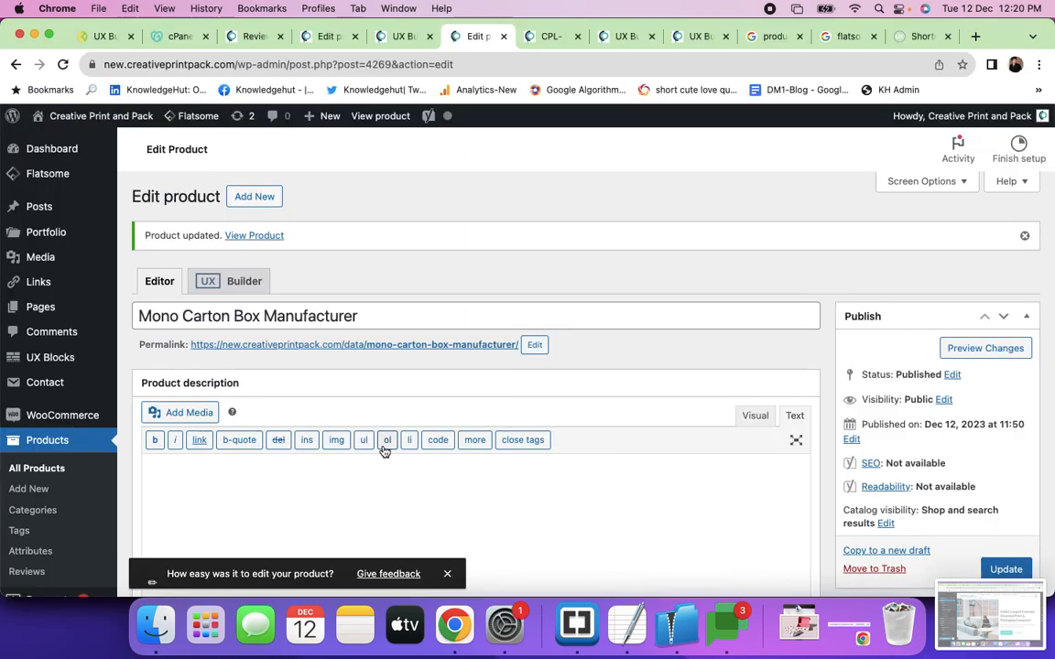
scroll(384, 446, "down", 3)
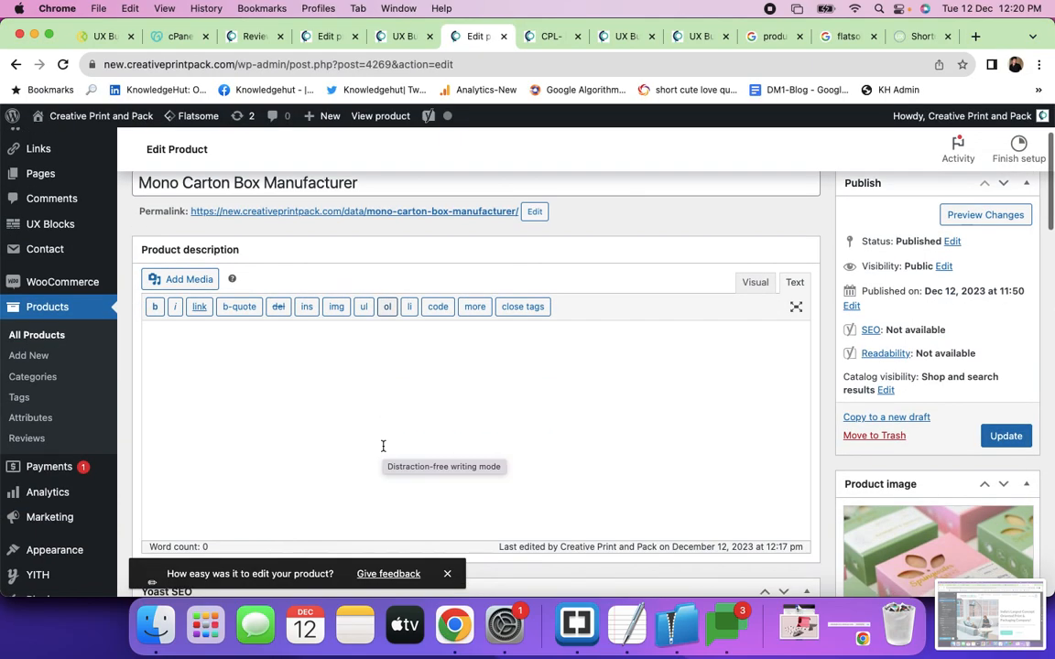
left_click(342, 369)
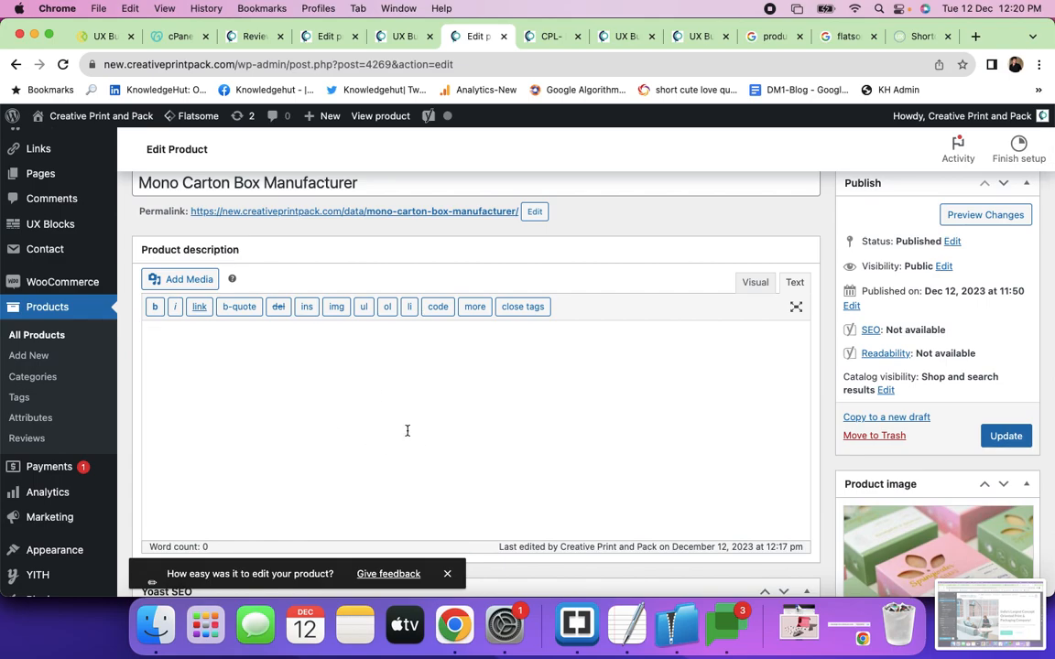
key("super+grave")
key("super+grave")
key("super+grave")
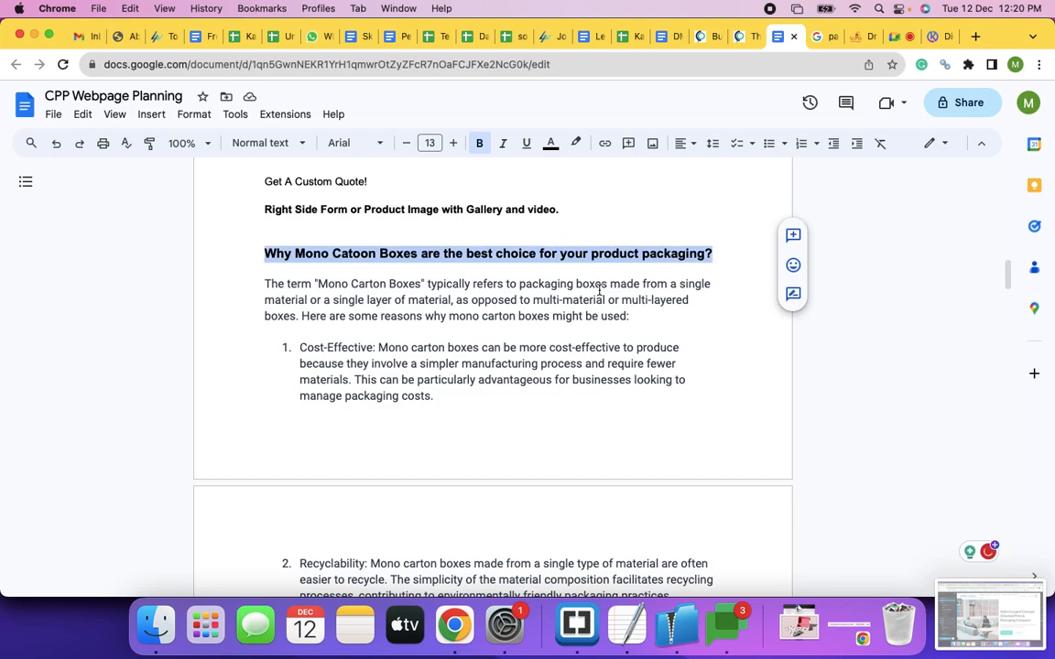
scroll(412, 391, "down", 3)
scroll(412, 391, "up", 3)
key("super+grave")
key("super+grave")
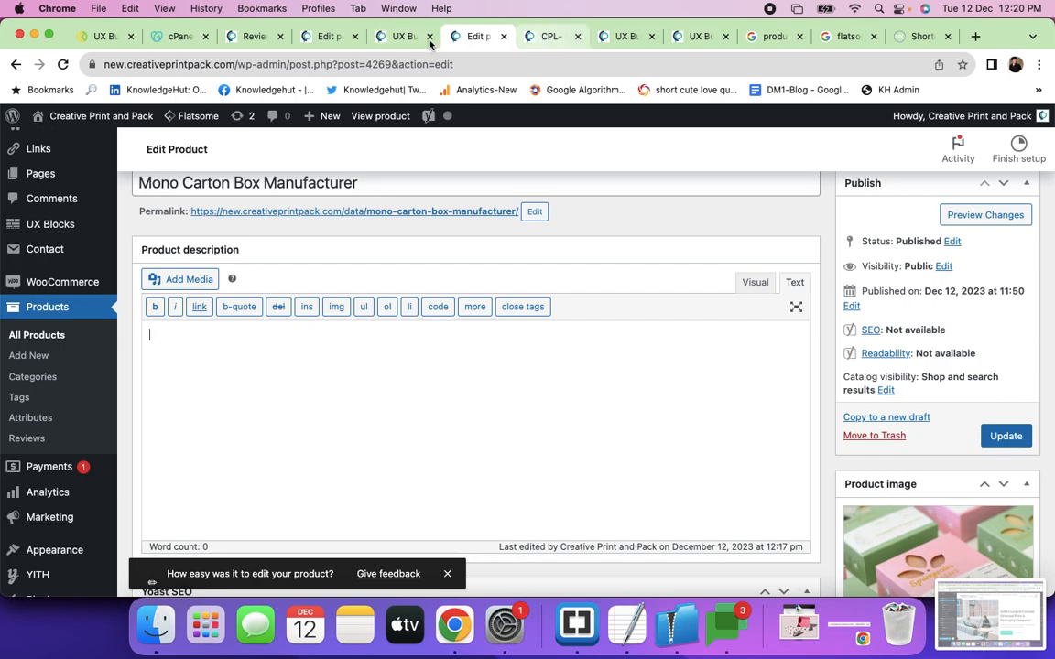
Delete the 3/12 column from the row below the section in the CPL- Product Pages layout in UX Builder.
left_click(396, 37)
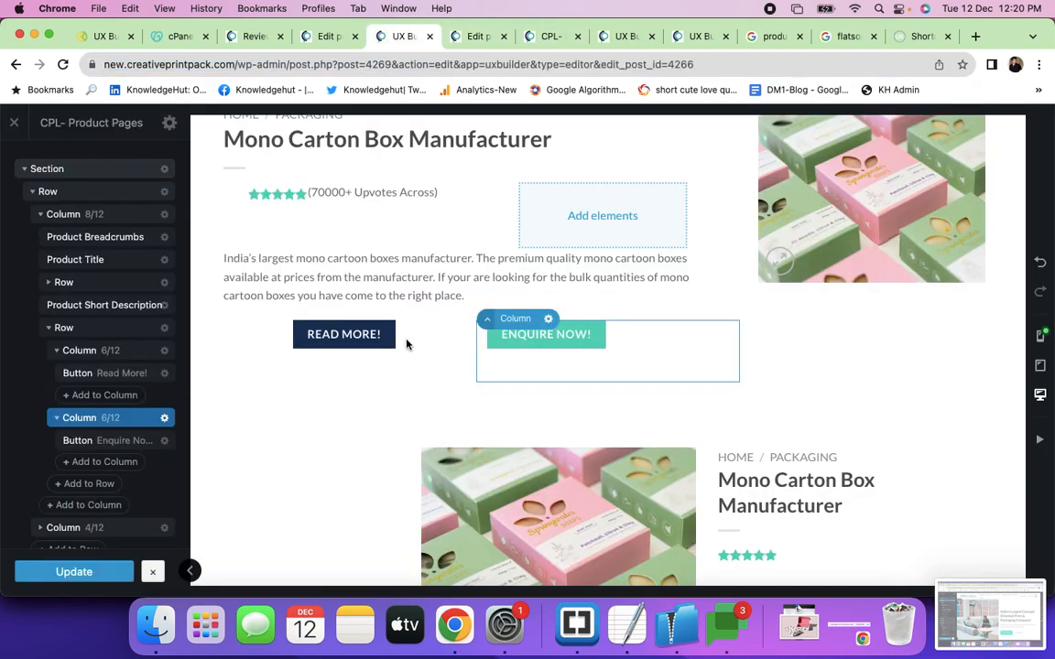
scroll(407, 344, "down", 2)
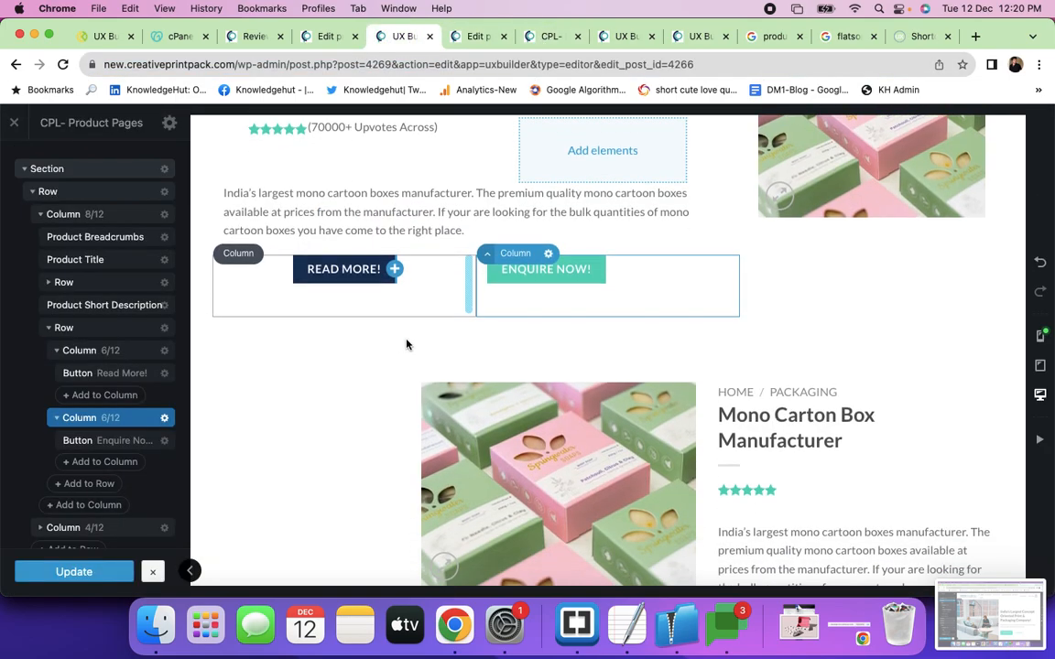
left_click(31, 192)
left_click(41, 236)
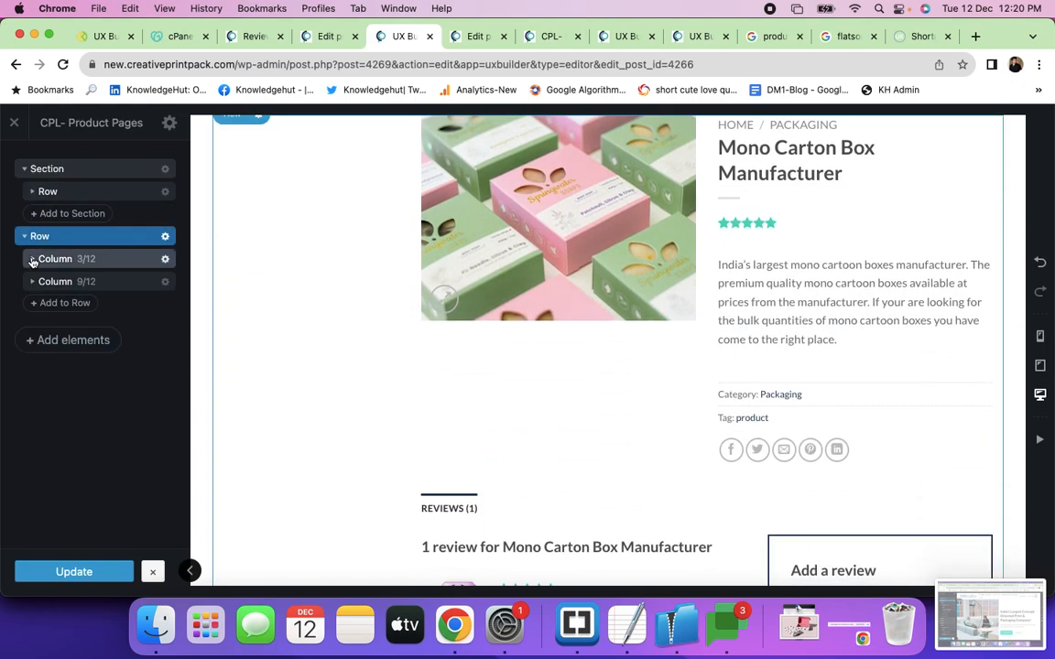
left_click(43, 263)
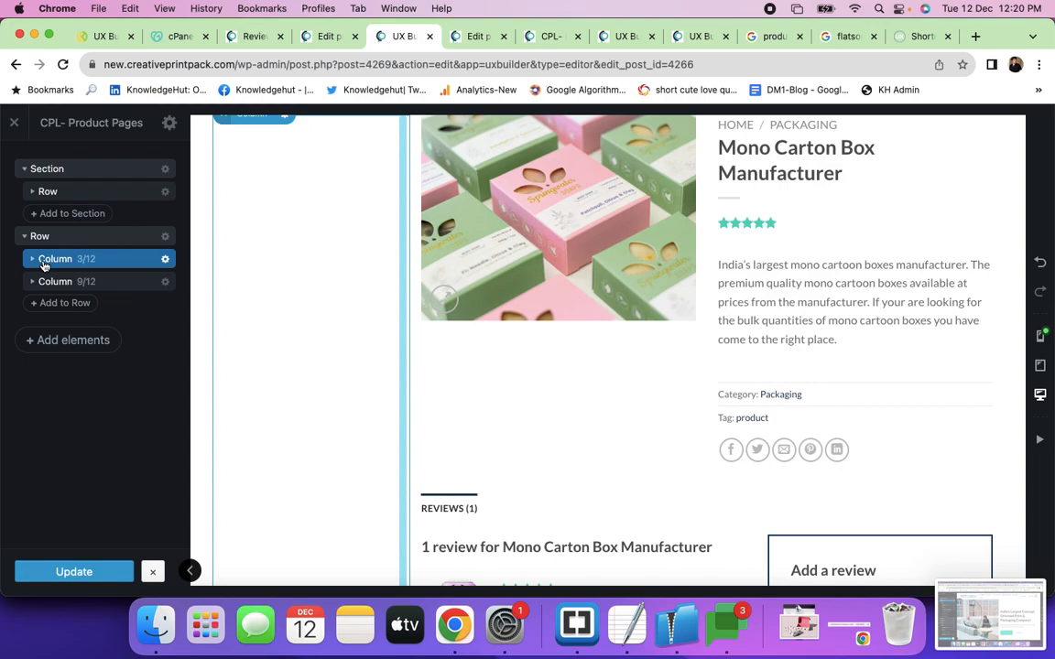
left_click(166, 262)
left_click(136, 404)
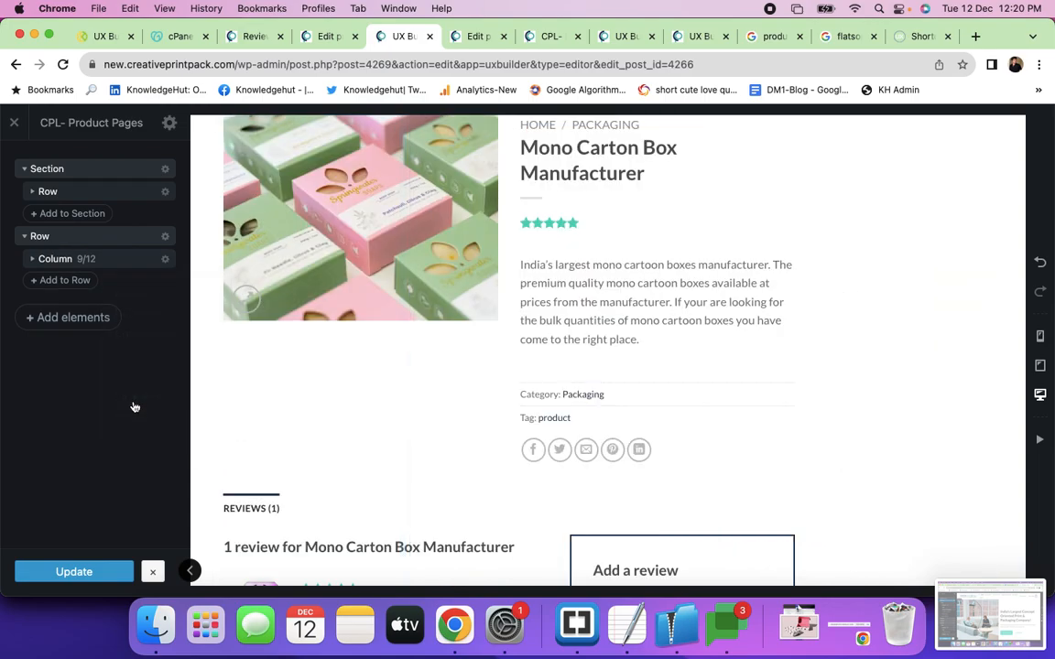
Delete the nested row from the 9/12 column in the CPL- Product Pages layout, keeping the product tabs, up-sells and related products.
left_click(106, 265)
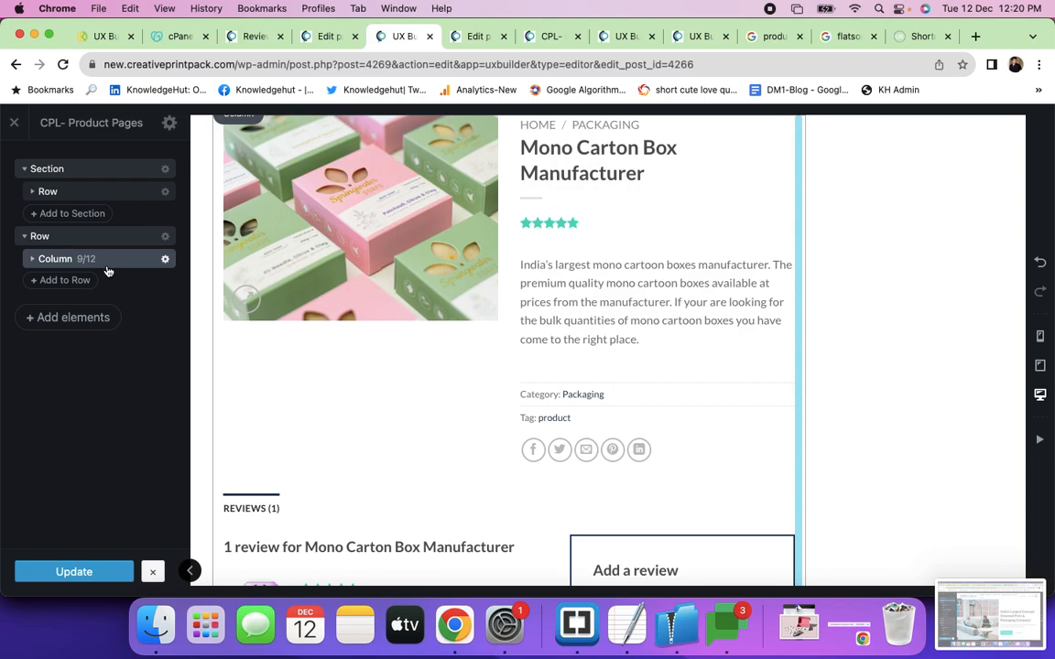
left_click(33, 260)
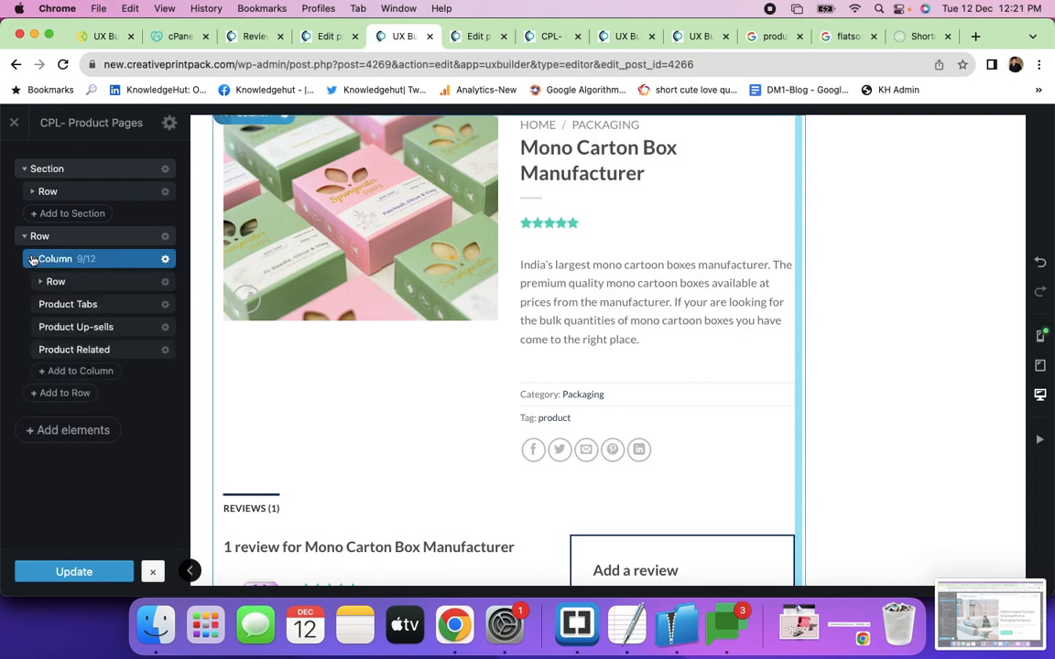
left_click(55, 282)
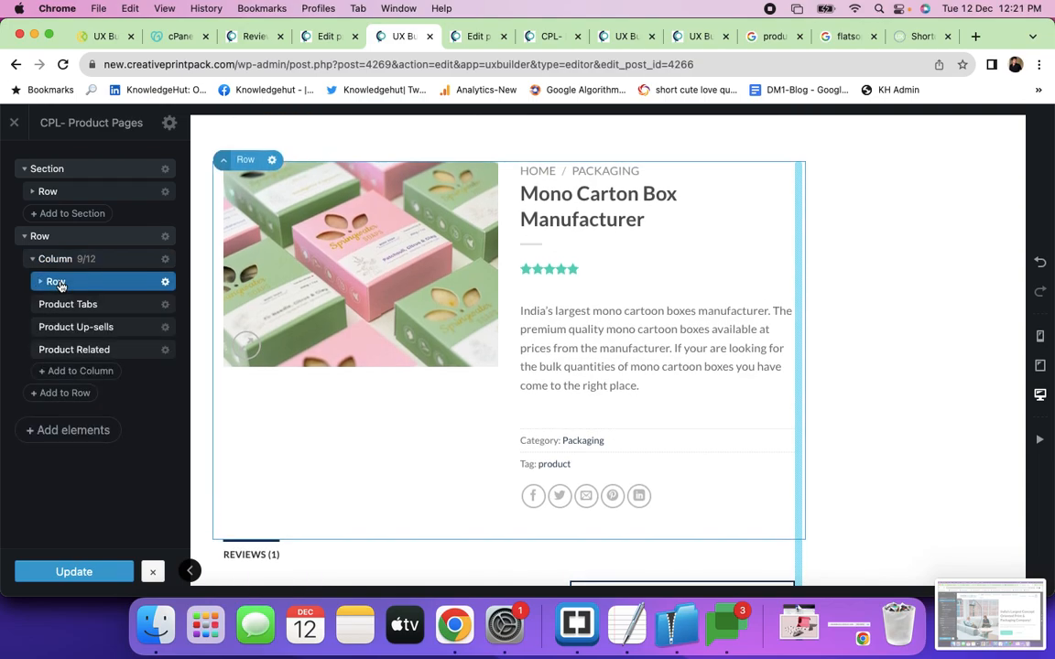
left_click(165, 284)
left_click(131, 423)
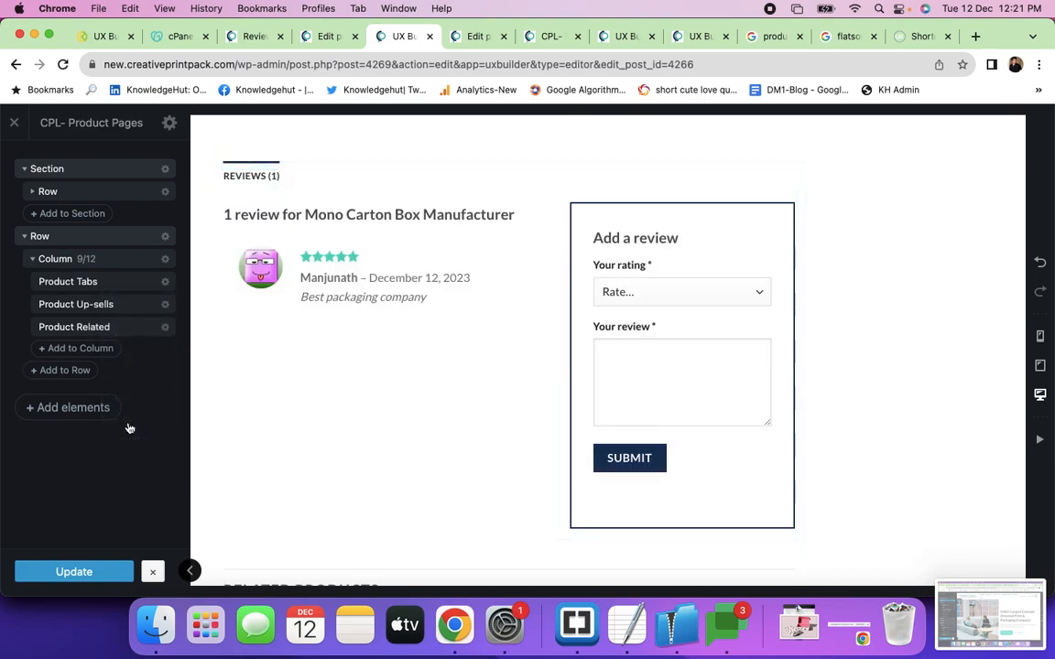
scroll(405, 348, "up", 5)
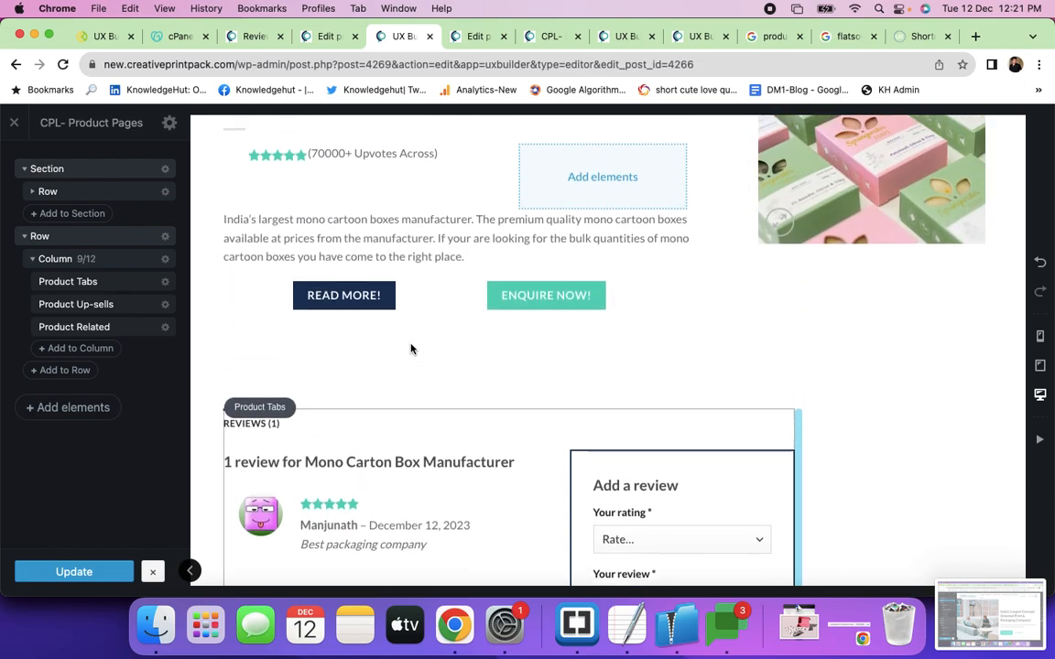
scroll(410, 348, "down", 3)
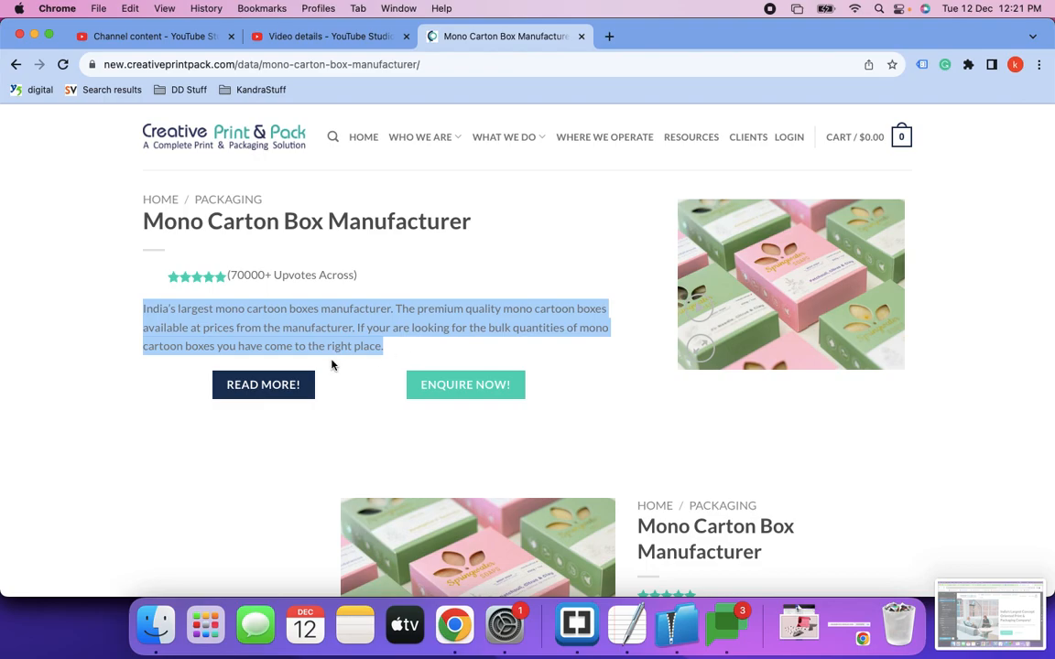
Copy the "Why Mono Catoon Boxes are the best choice for your product packaging?" section with its numbered reasons from the planning document.
scroll(331, 365, "down", 3)
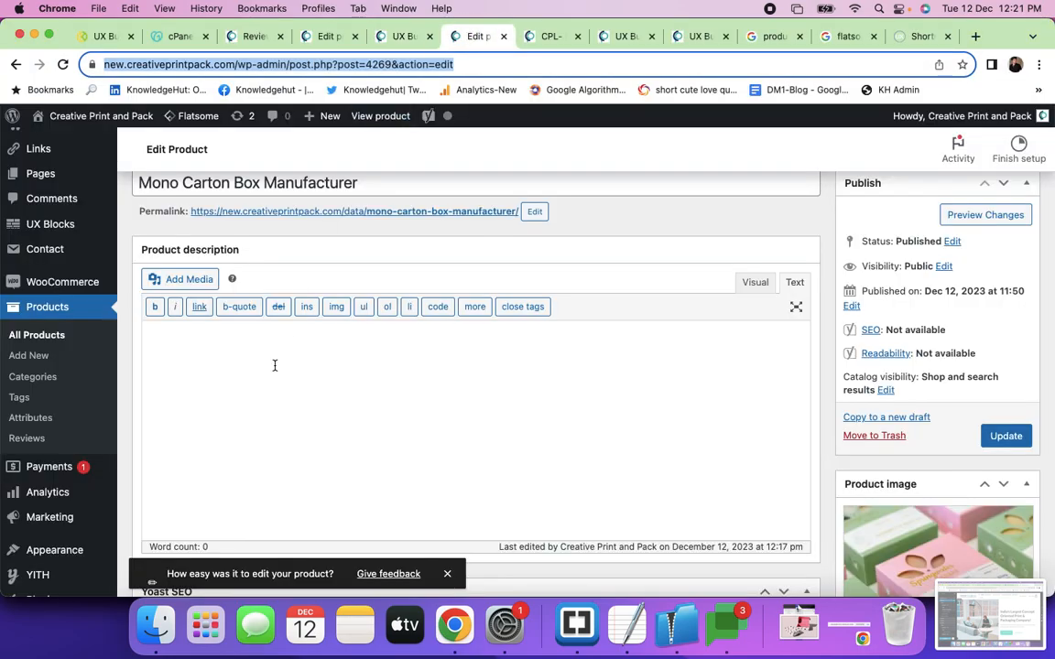
left_click(274, 365)
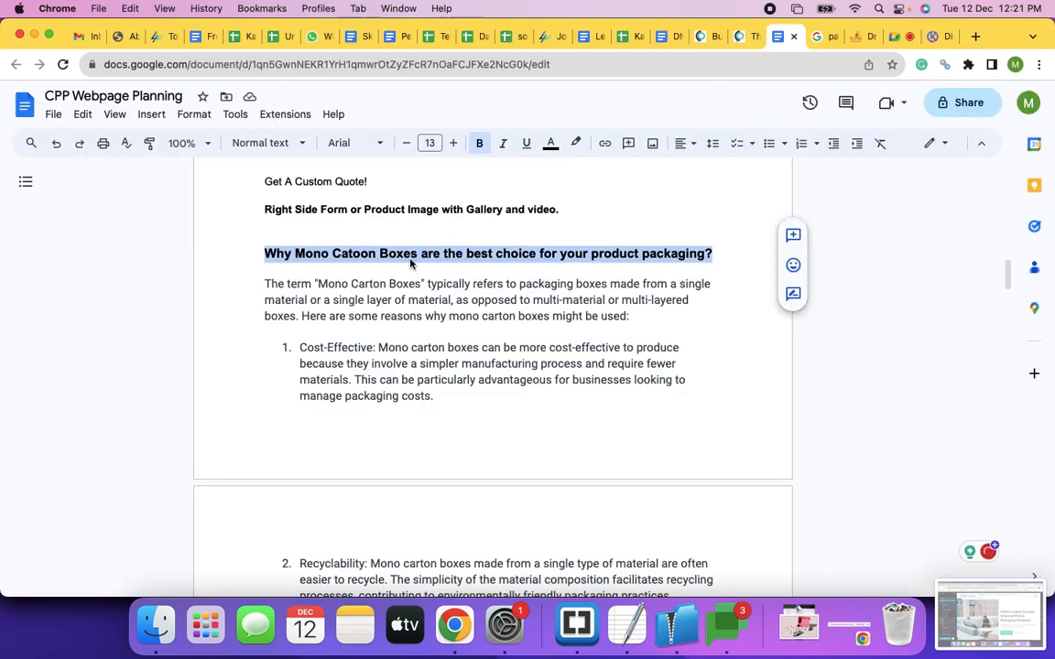
left_click_drag(265, 256, 459, 475)
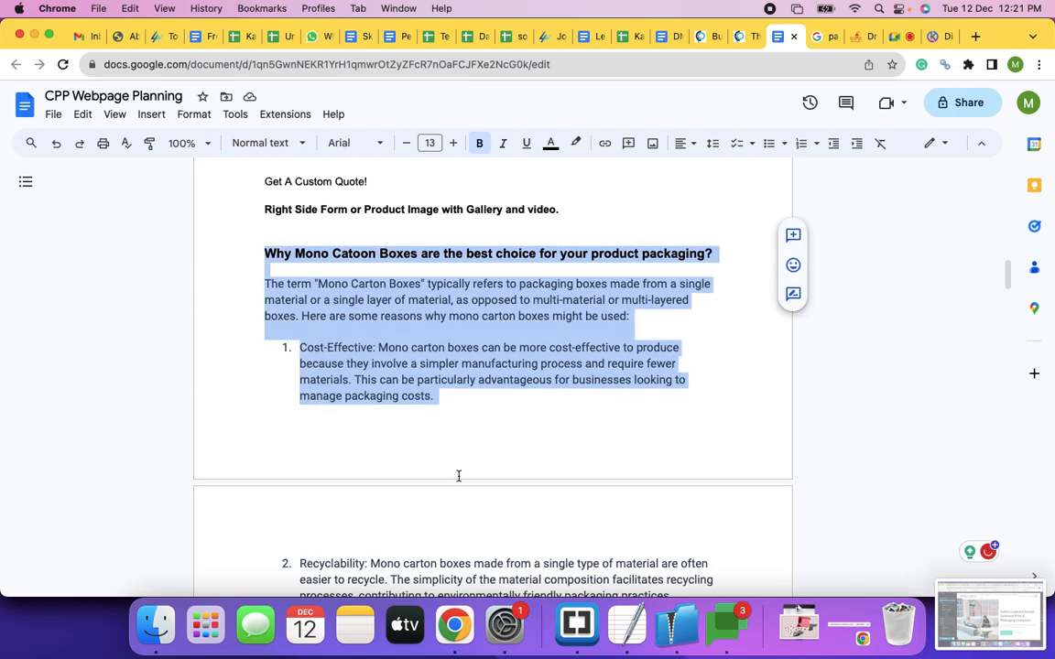
left_click_drag(482, 584, 568, 532)
scroll(424, 507, "down", 6)
scroll(423, 509, "down", 10)
key("super+grave")
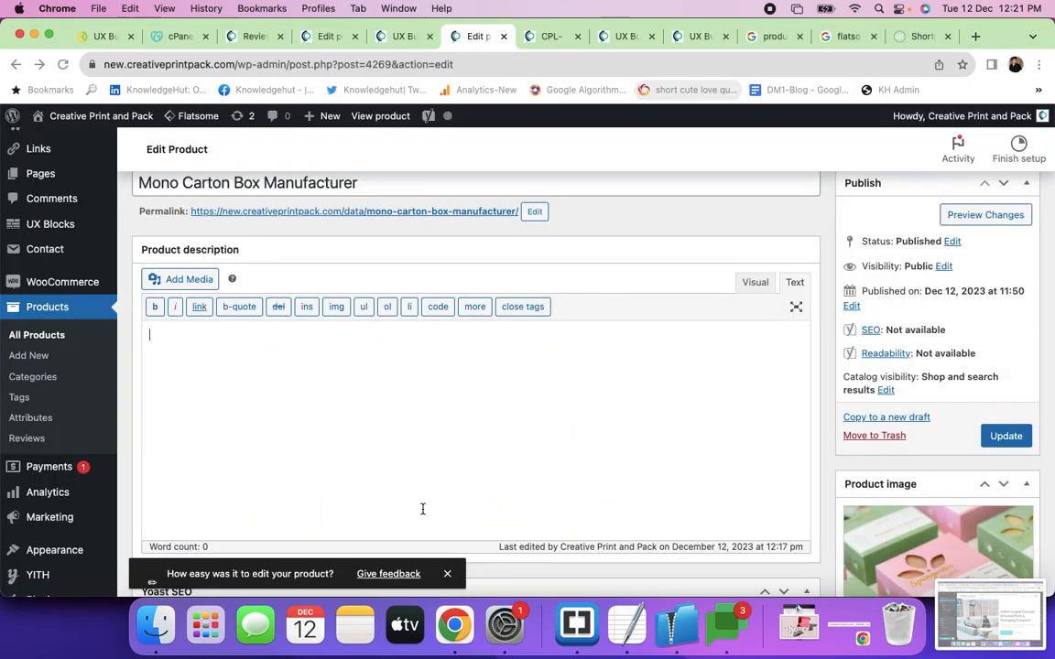
Paste the copied section into the Product description of Mono Carton Box Manufacturer in visual mode and update the product.
left_click(752, 284)
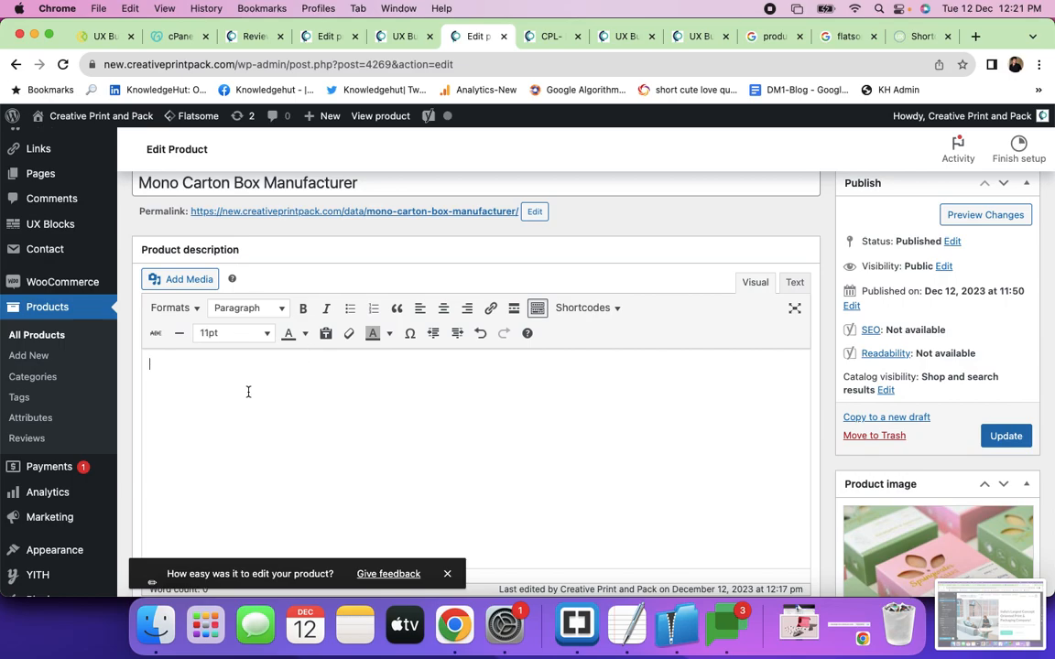
key("super+v")
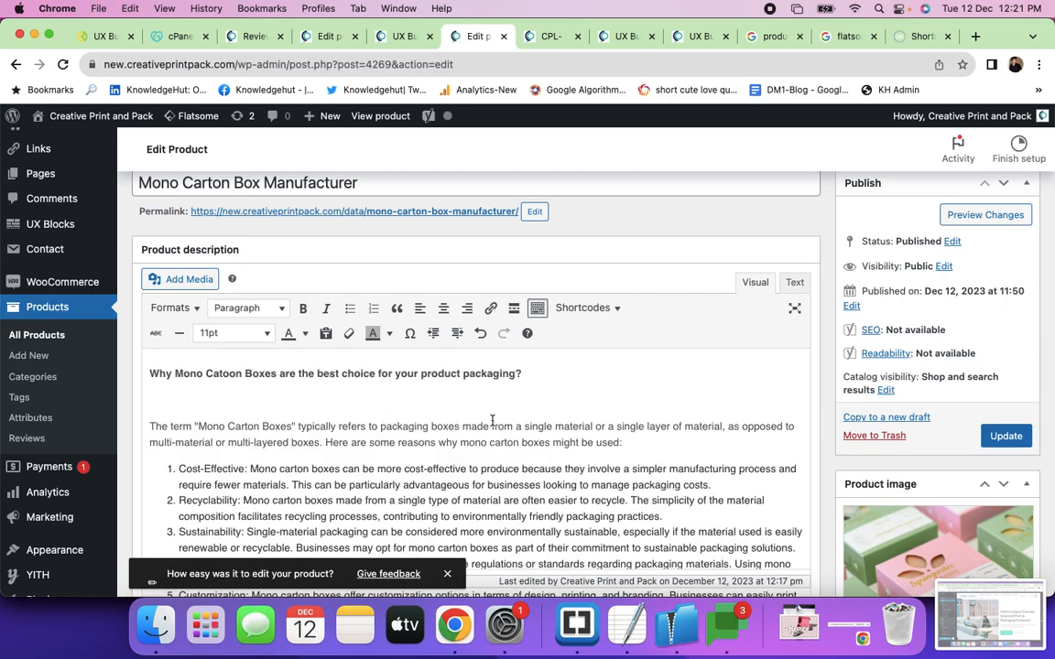
left_click(1005, 436)
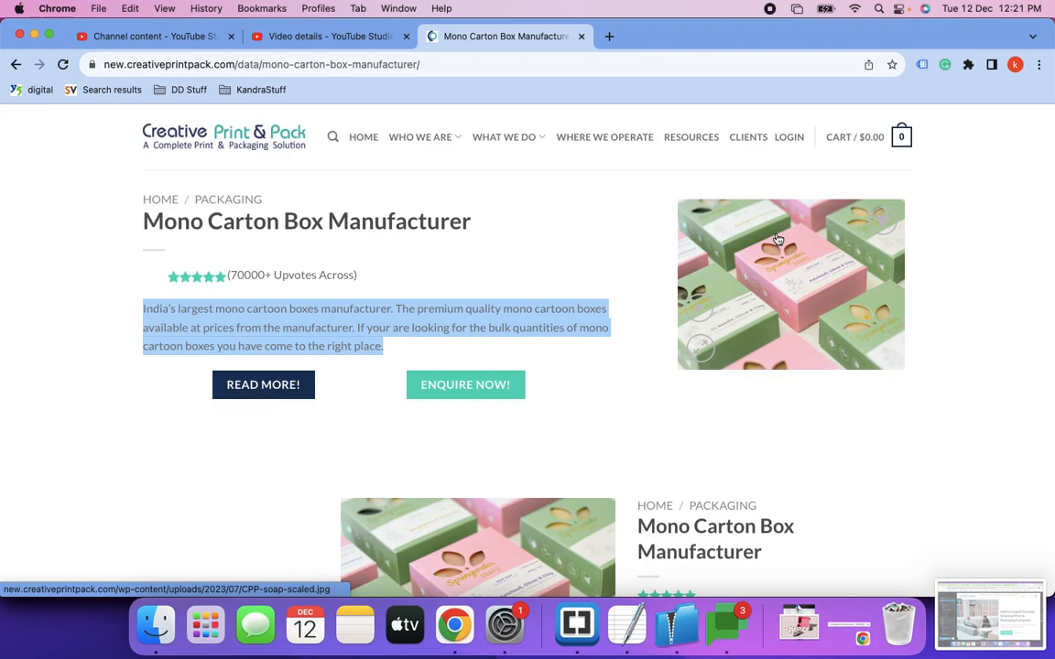
Reload the live Mono Carton Box Manufacturer page and examine its description tab and related products.
key("super+r")
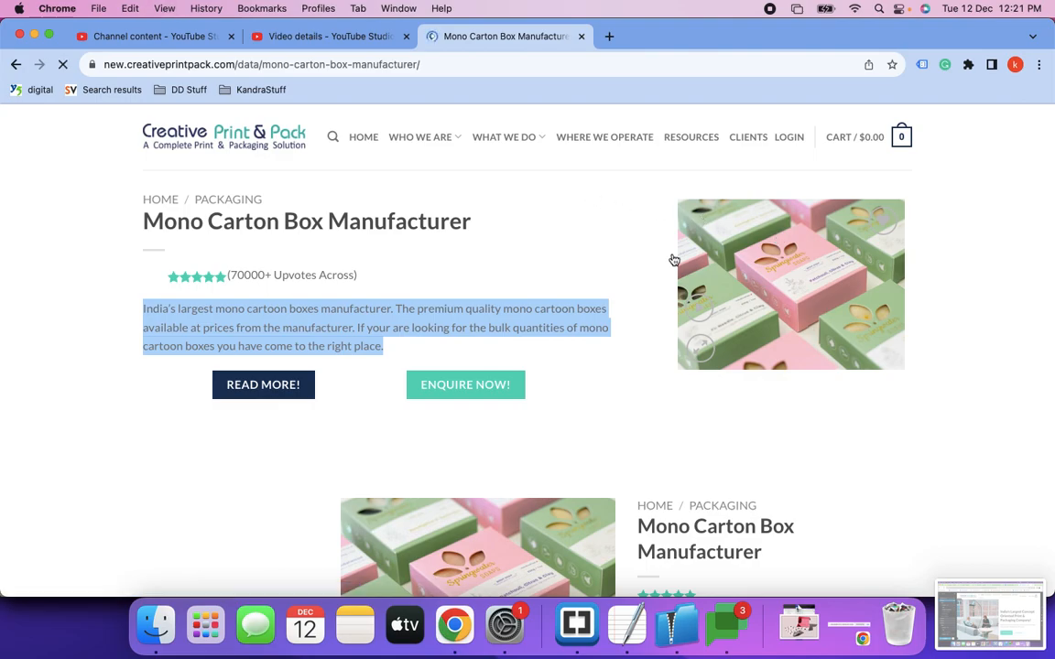
scroll(530, 352, "down", 5)
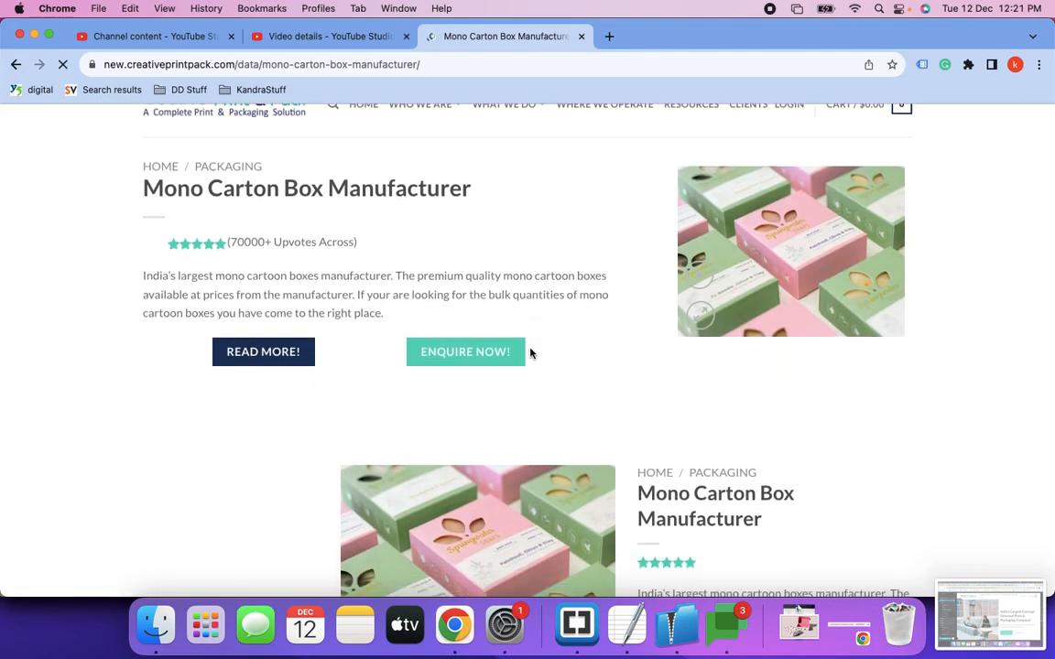
scroll(530, 353, "down", 10)
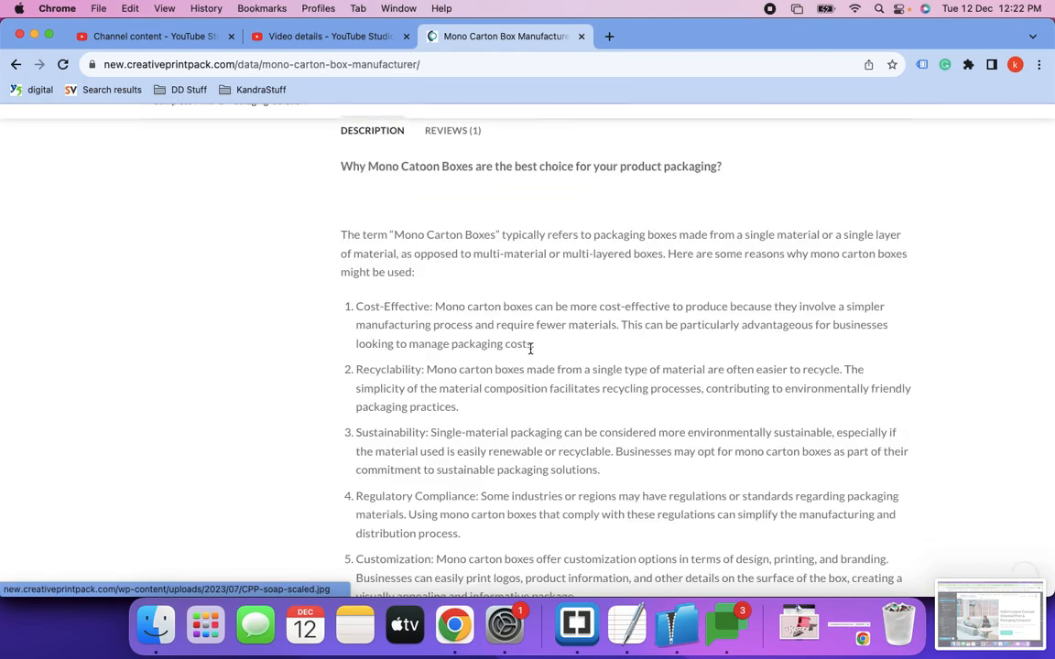
scroll(531, 349, "up", 1)
scroll(531, 352, "up", 6)
scroll(530, 353, "down", 5)
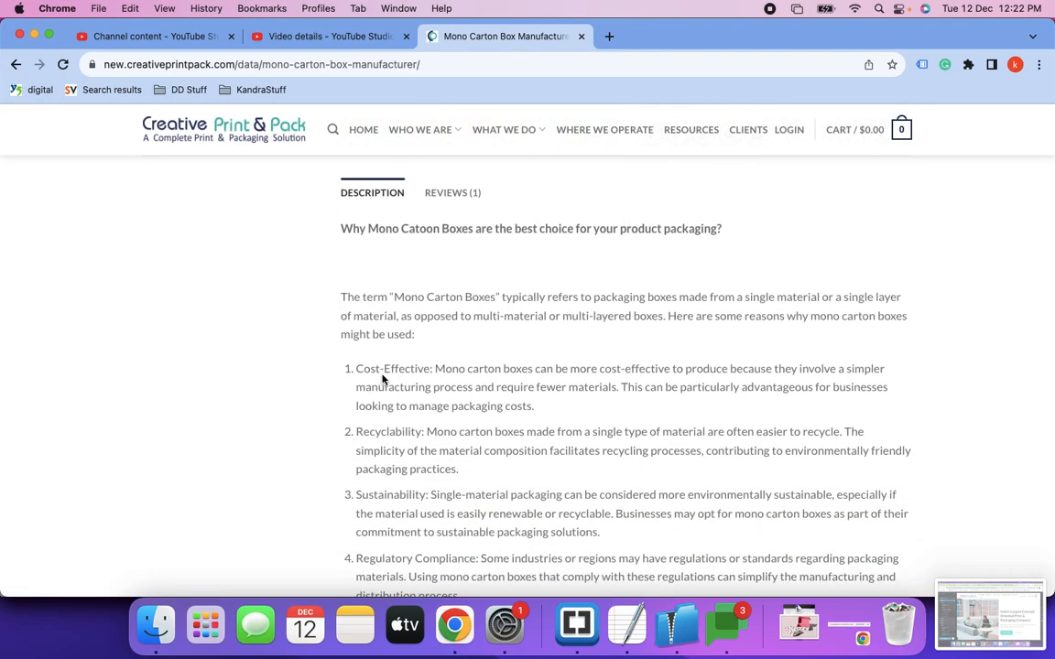
scroll(595, 401, "down", 17)
scroll(602, 407, "up", 8)
scroll(602, 407, "up", 8)
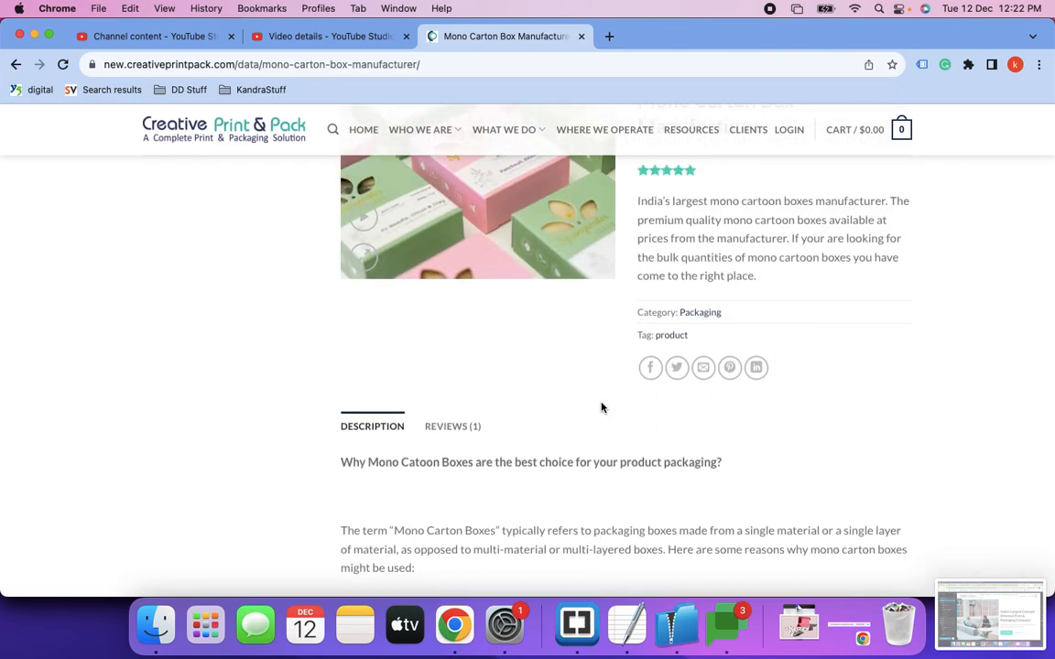
scroll(760, 536, "down", 8)
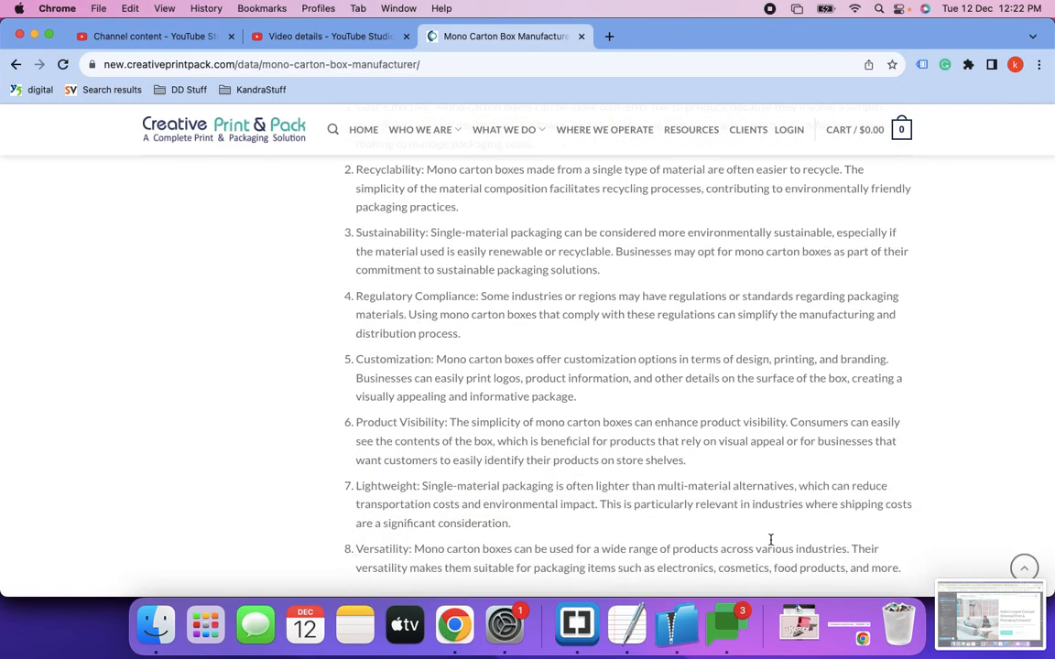
scroll(771, 543, "down", 6)
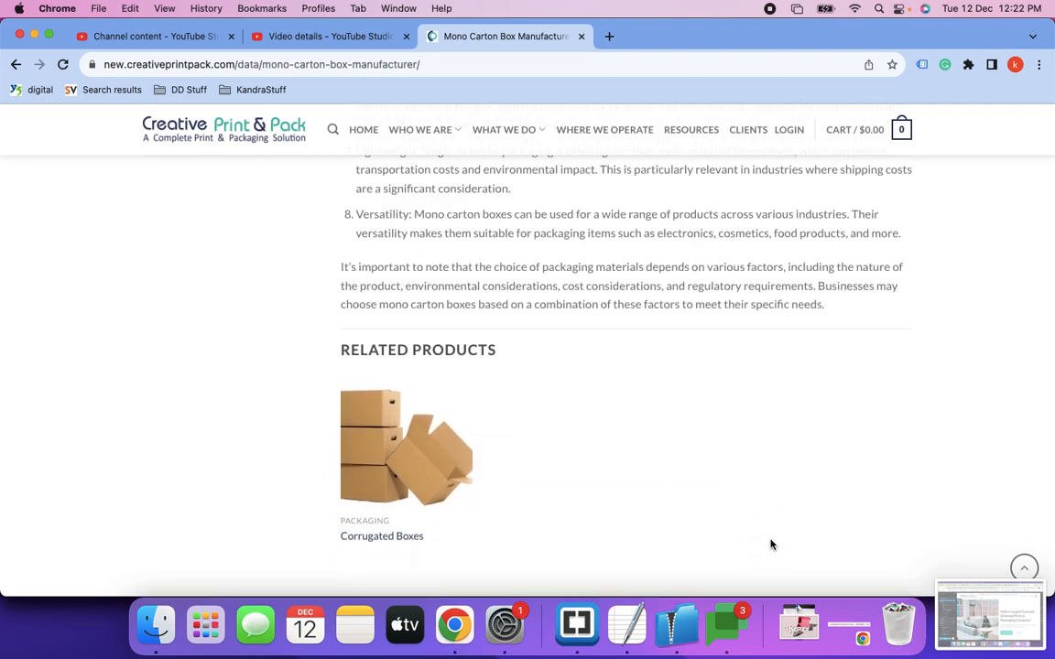
scroll(771, 544, "down", 2)
scroll(771, 544, "up", 12)
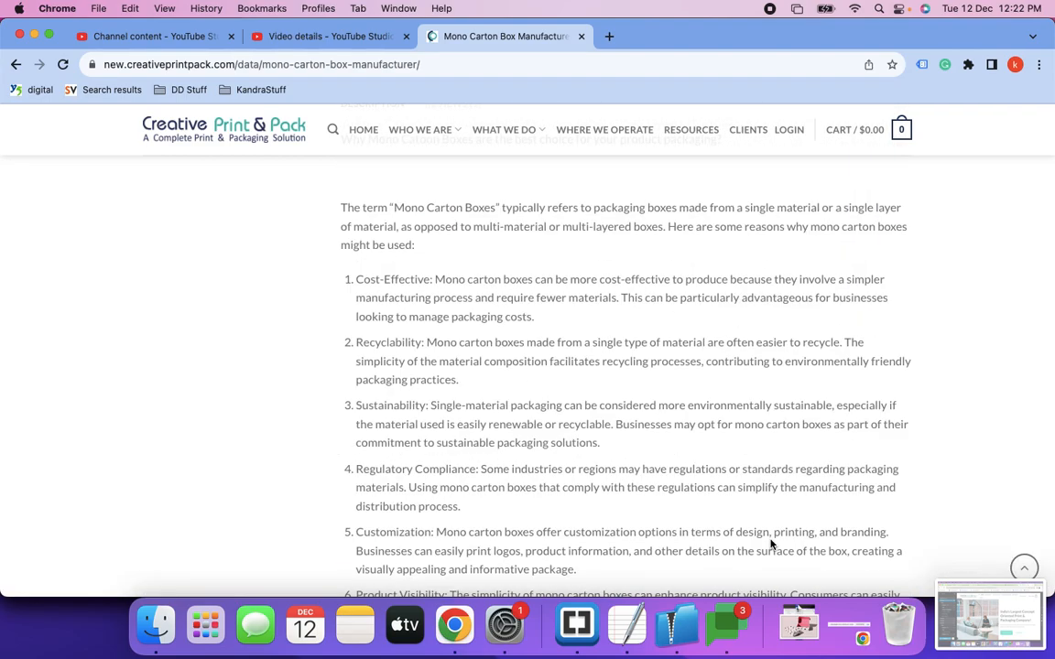
scroll(771, 544, "up", 5)
scroll(771, 540, "down", 6)
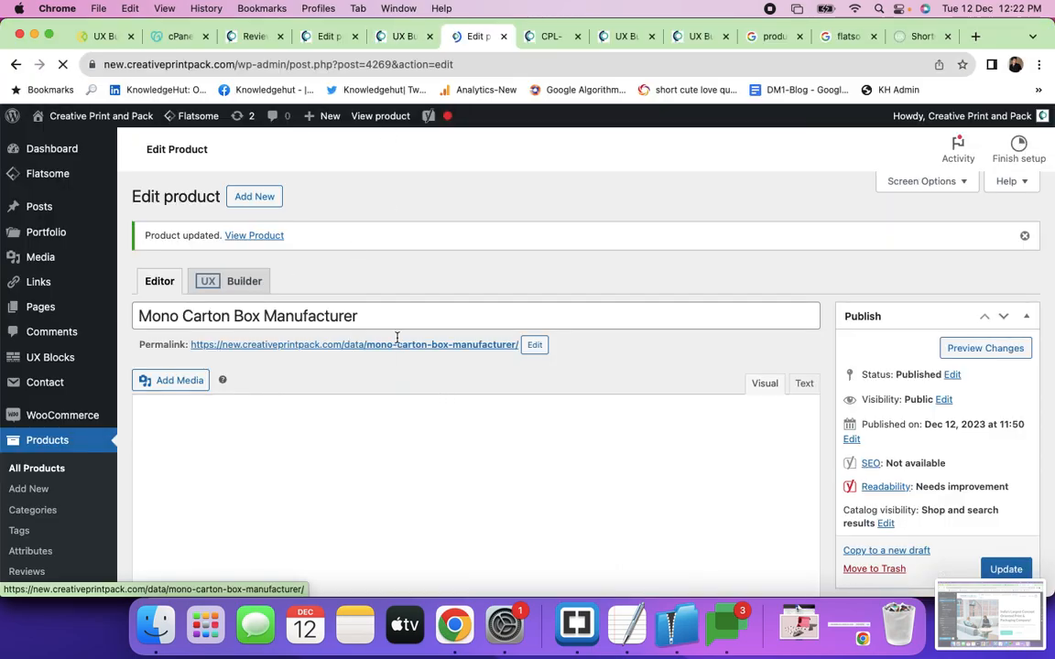
Return to the live product page and review the custom header section, the default product row and the numbered reasons in the description.
key("super+grave")
key("super+grave")
key("super+grave")
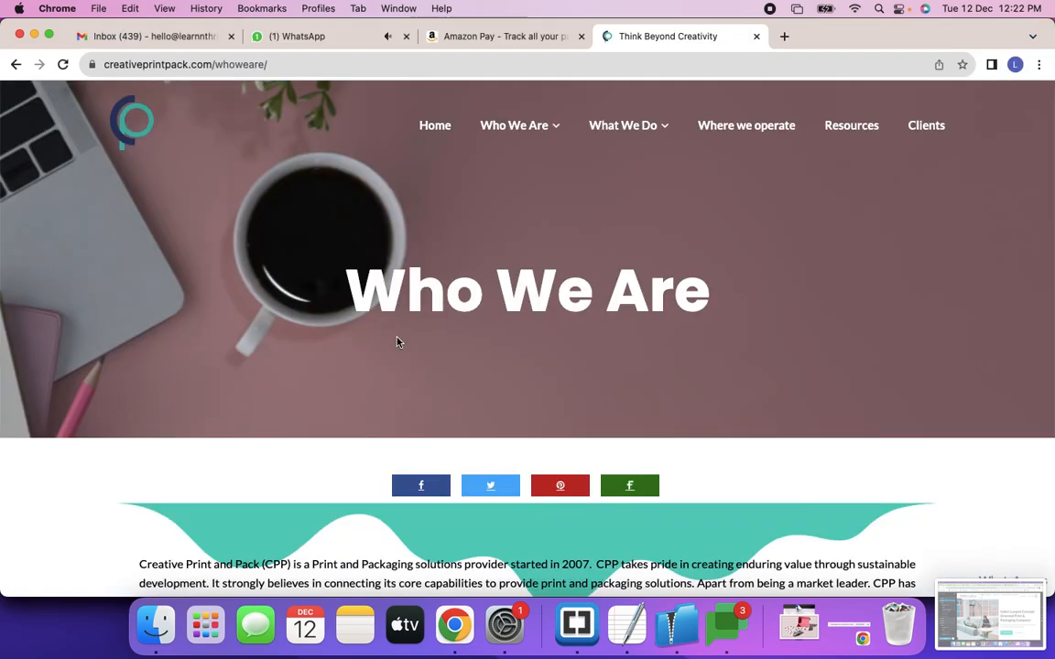
scroll(453, 369, "up", 15)
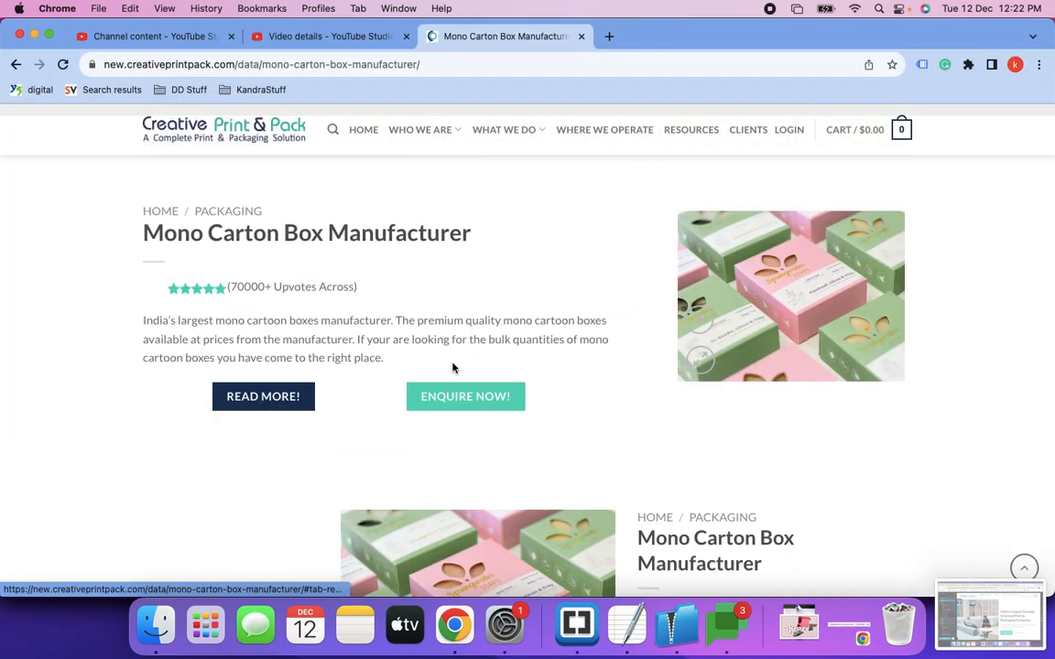
scroll(499, 381, "down", 10)
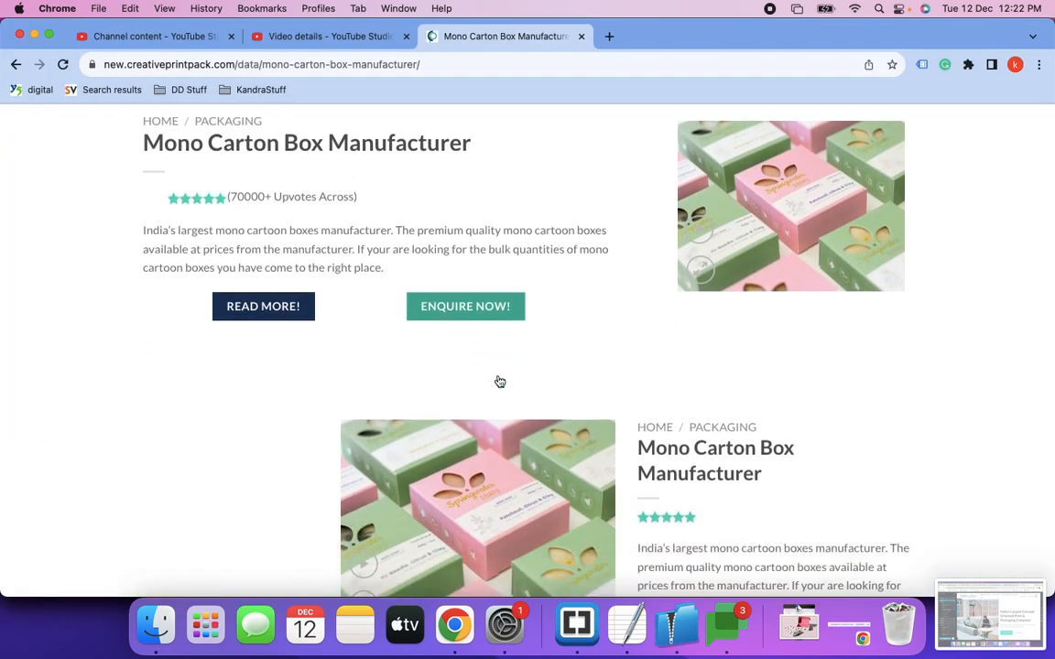
scroll(499, 381, "down", 10)
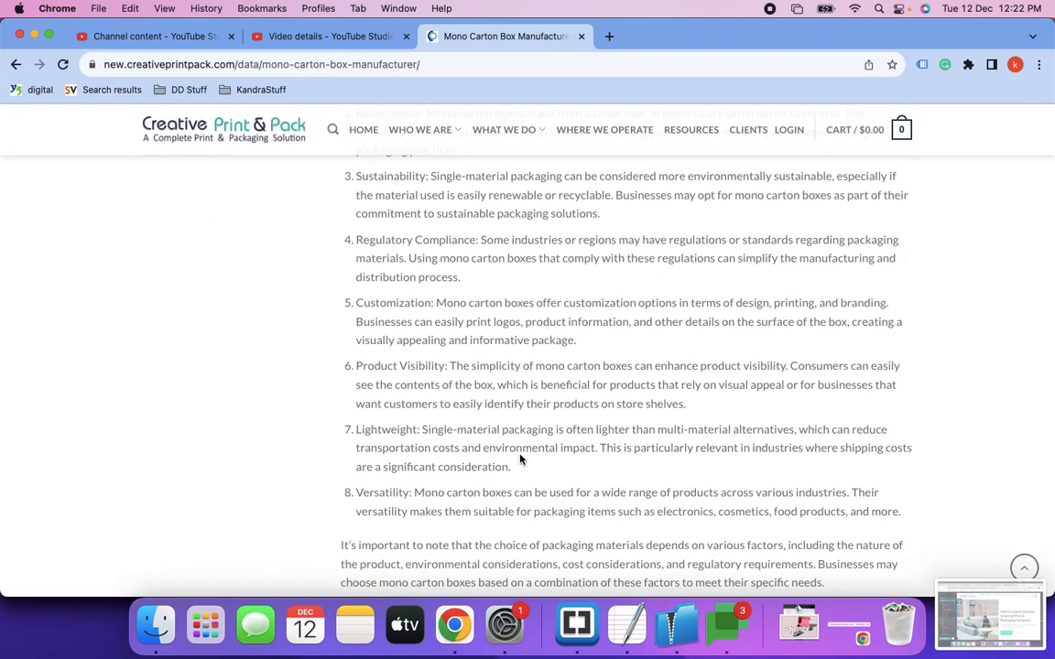
scroll(520, 460, "down", 1)
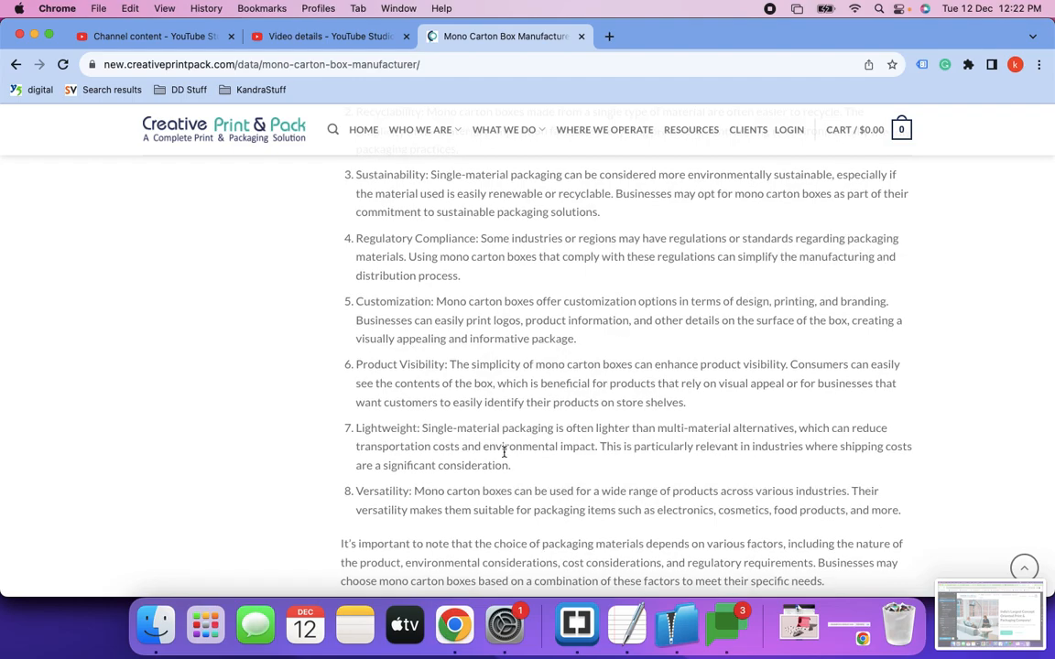
scroll(519, 448, "up", 5)
scroll(519, 439, "up", 4)
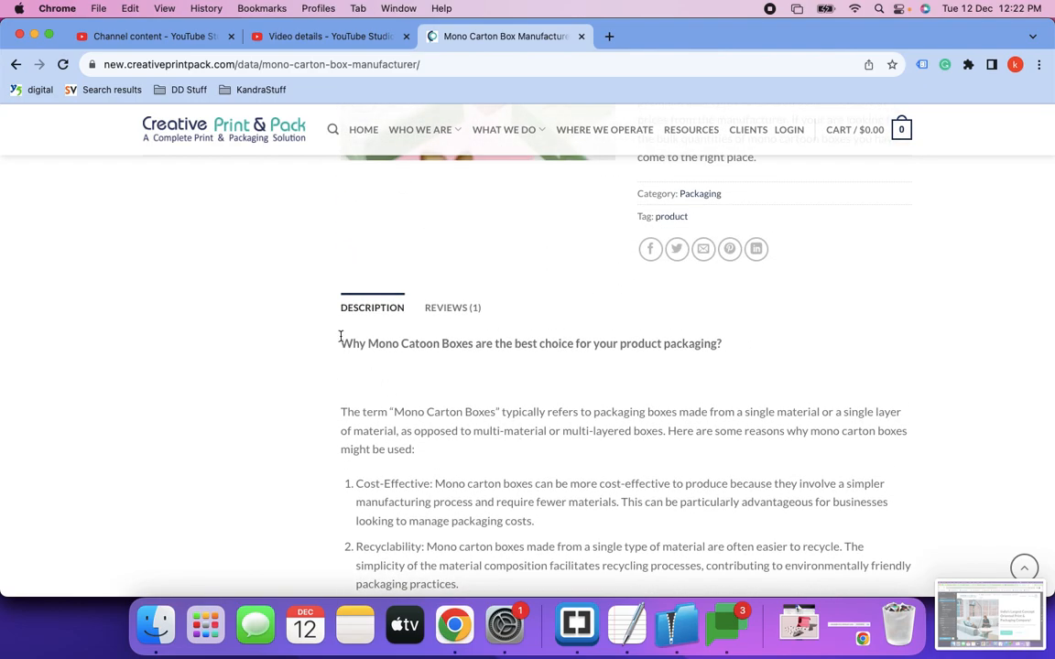
scroll(476, 443, "down", 6)
scroll(476, 442, "up", 9)
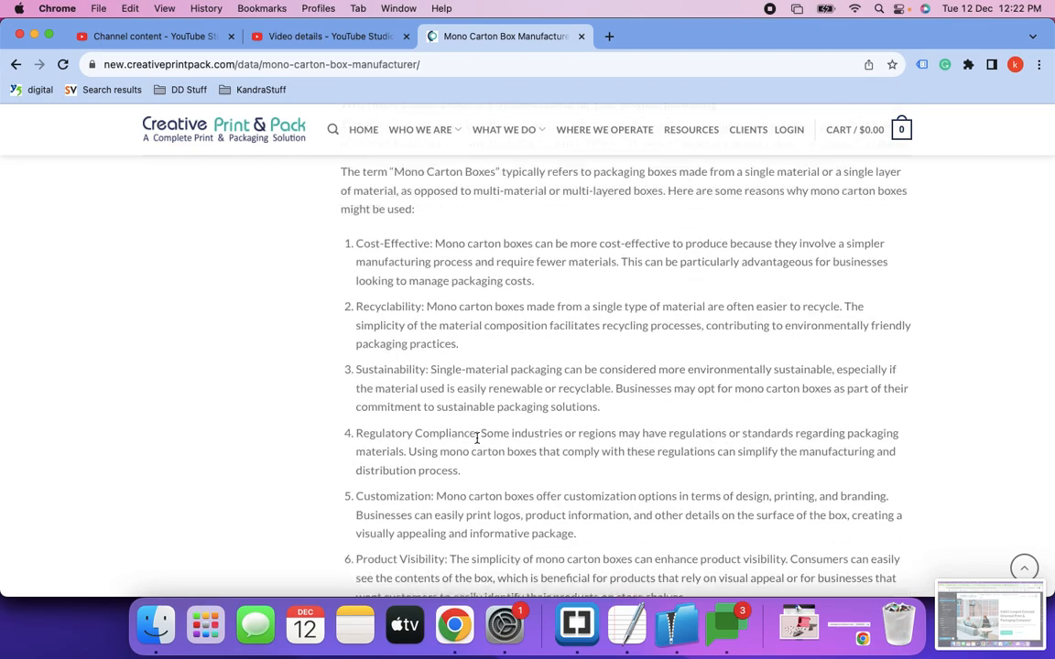
scroll(476, 442, "up", 5)
scroll(478, 440, "down", 12)
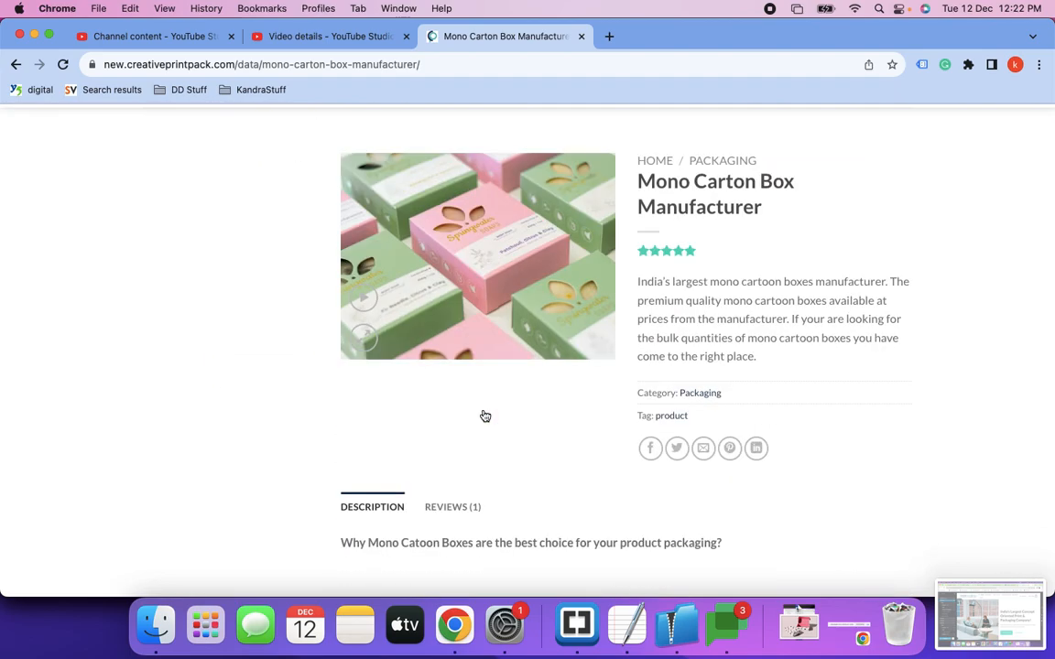
scroll(484, 410, "up", 4)
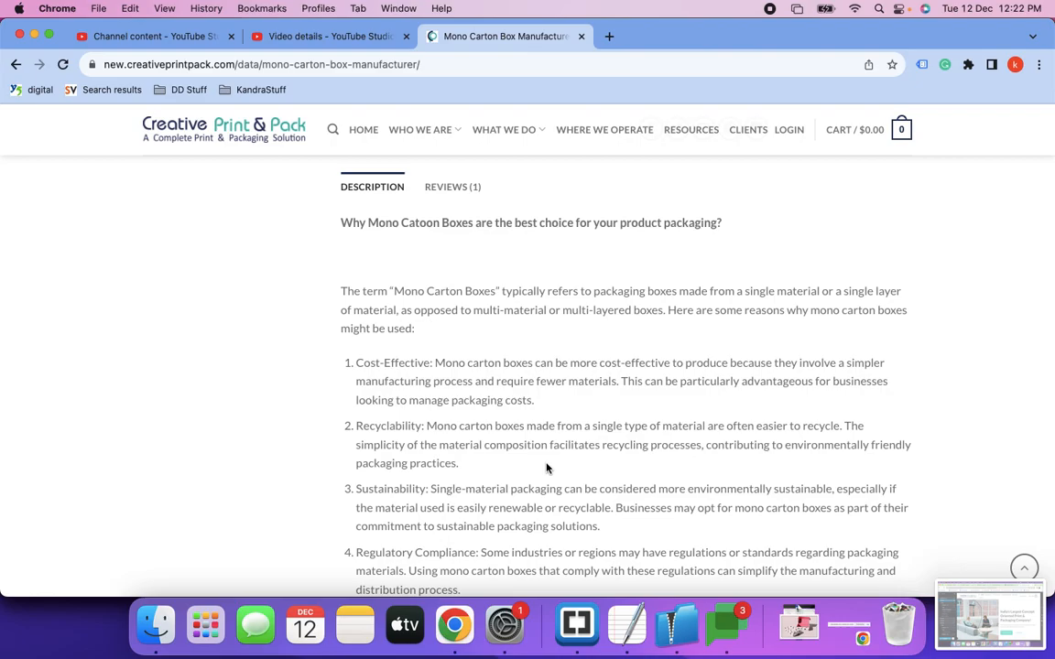
Check the text in the product's Product description field and look over the content around "Types of Mono Carton Boxes" in the planning document.
key("super+grave")
key("super+grave")
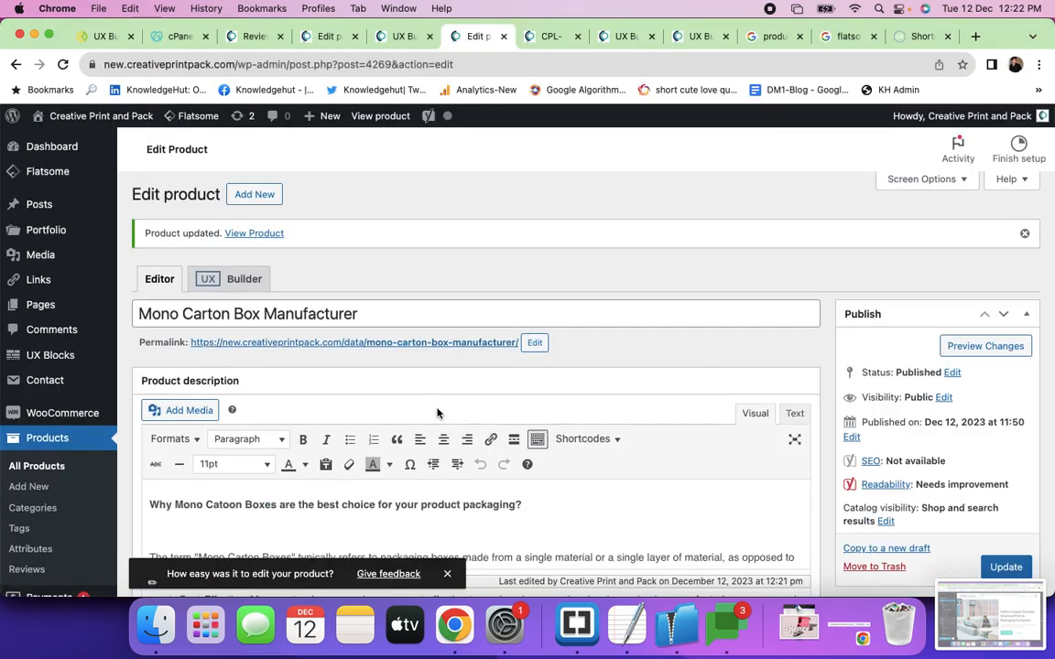
scroll(437, 413, "down", 5)
scroll(380, 403, "up", 2)
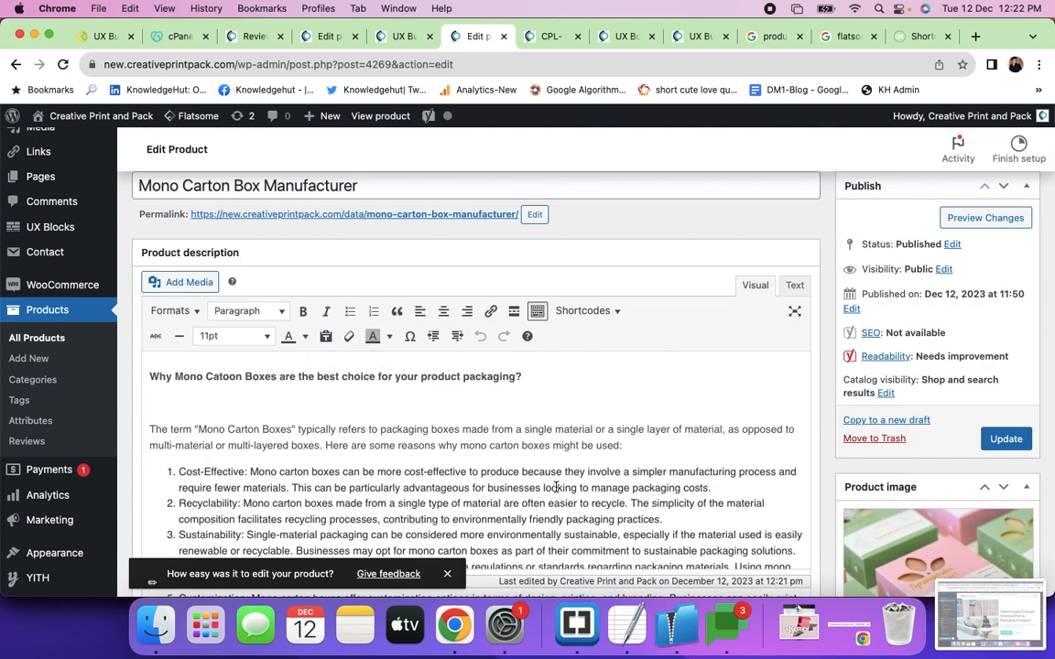
key("super+grave")
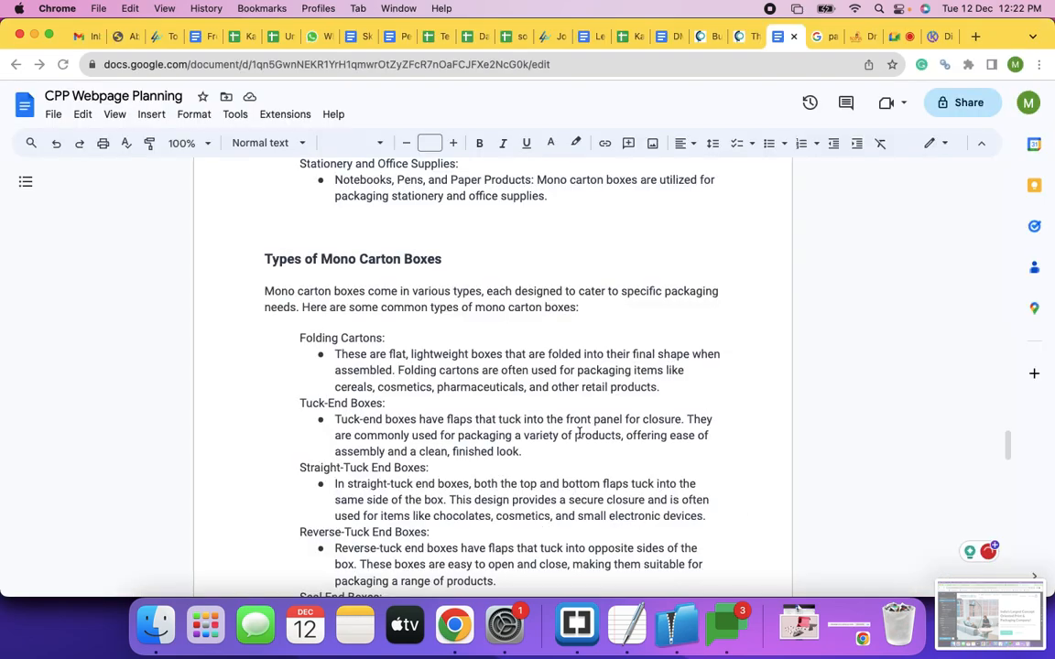
scroll(505, 381, "up", 3)
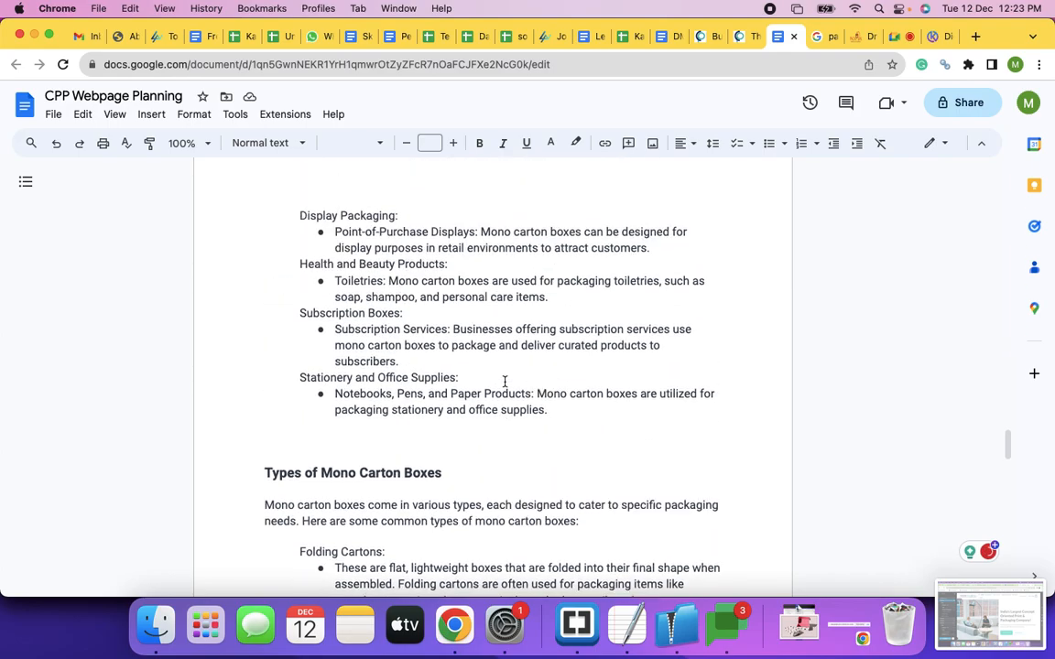
Look back through the mono carton box uses and the numbered reasons in the planning document.
scroll(505, 381, "down", 2)
scroll(505, 381, "up", 3)
scroll(504, 381, "up", 15)
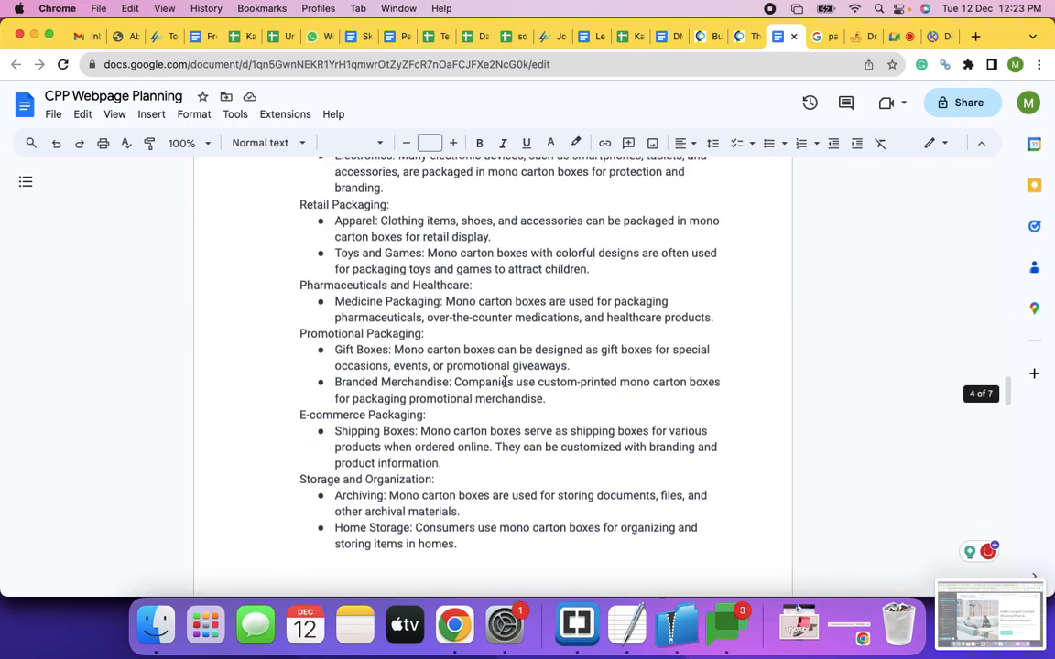
scroll(504, 381, "up", 5)
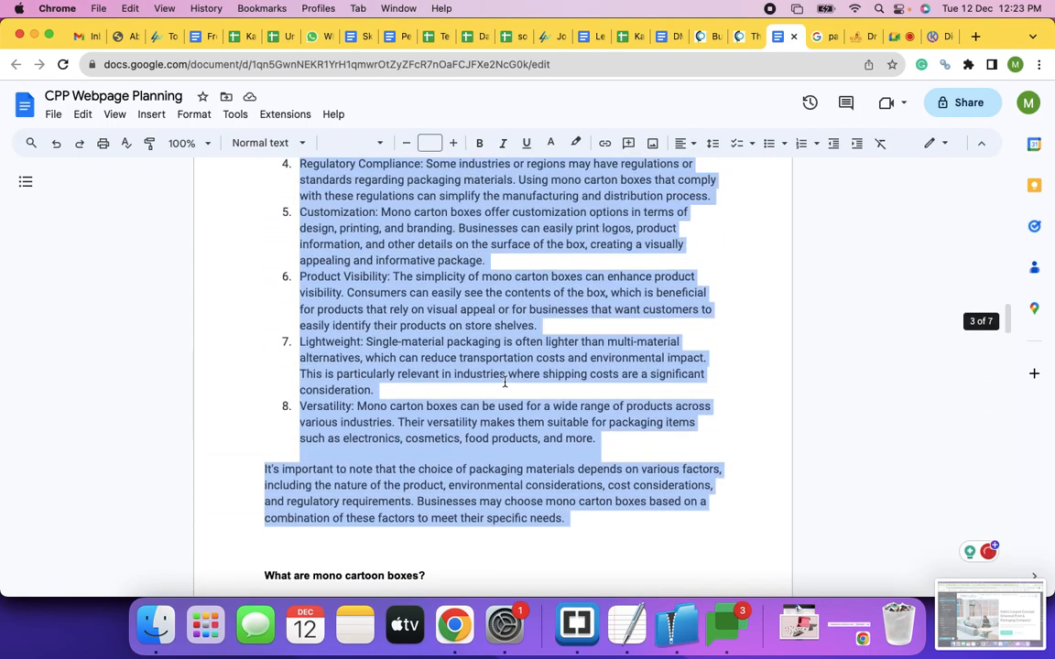
Return to the CPL- Product Pages layout in UX Builder and update it.
key("super+grave")
key("super+grave")
key("super+grave")
key("super+grave")
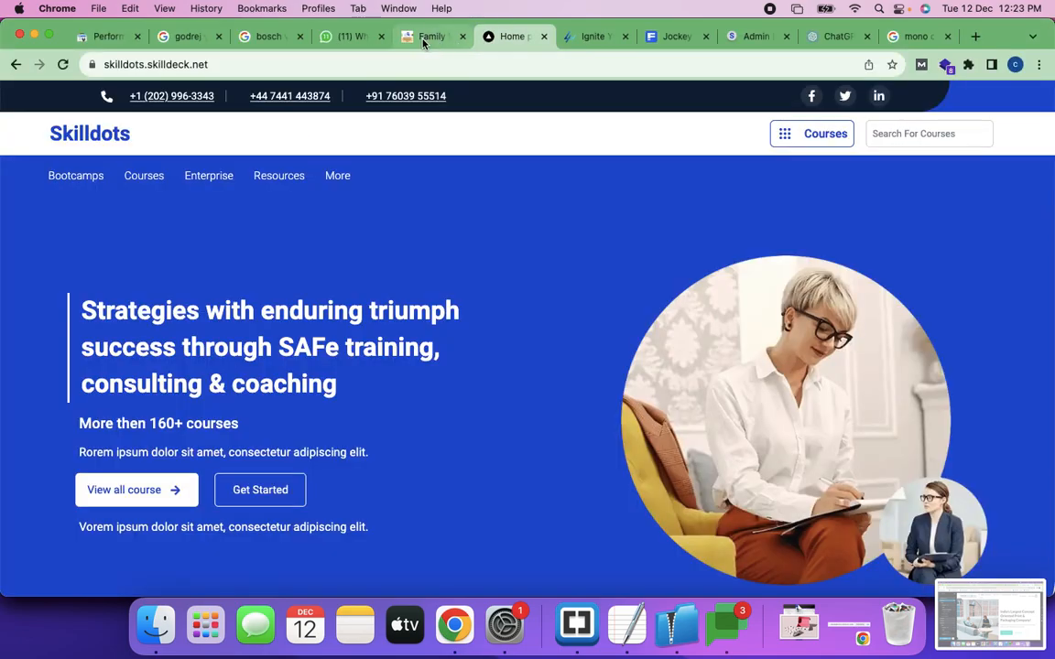
left_click(404, 36)
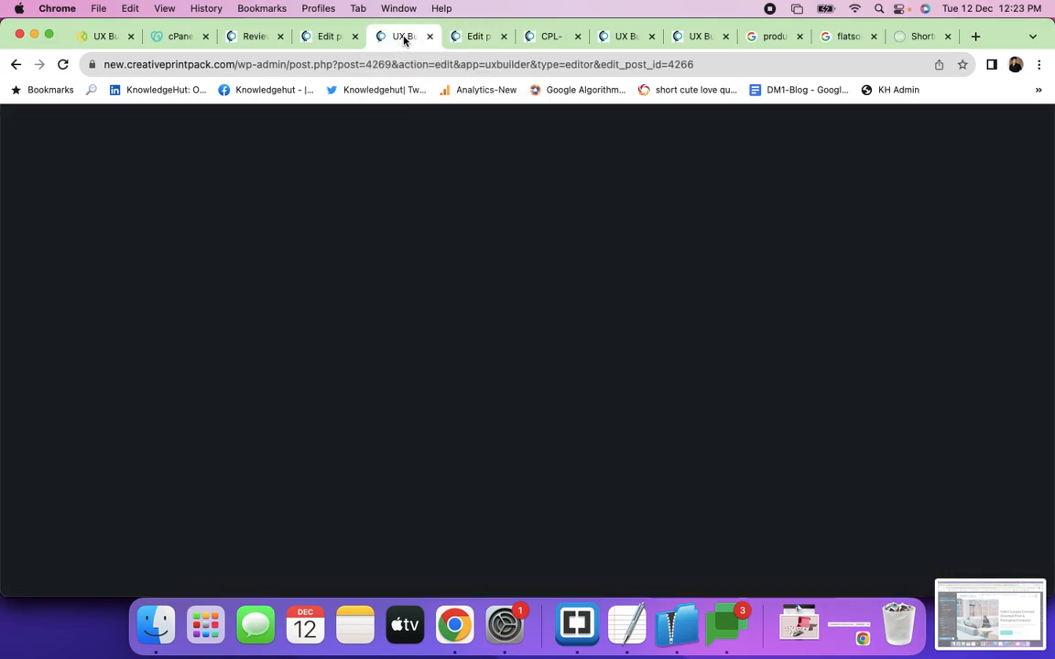
scroll(420, 312, "down", 3)
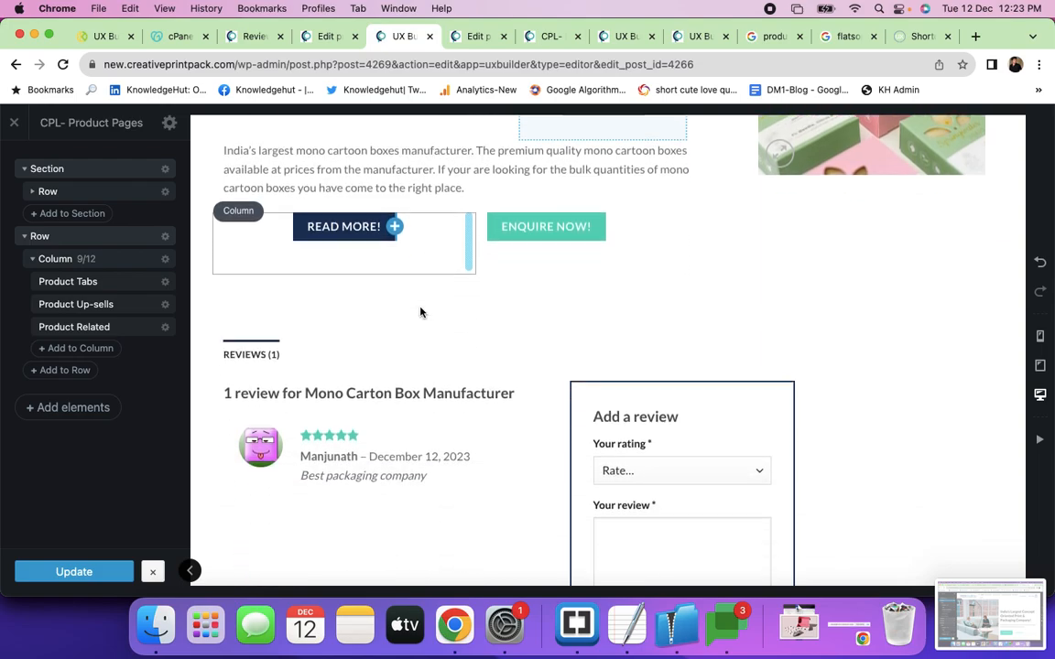
left_click(71, 577)
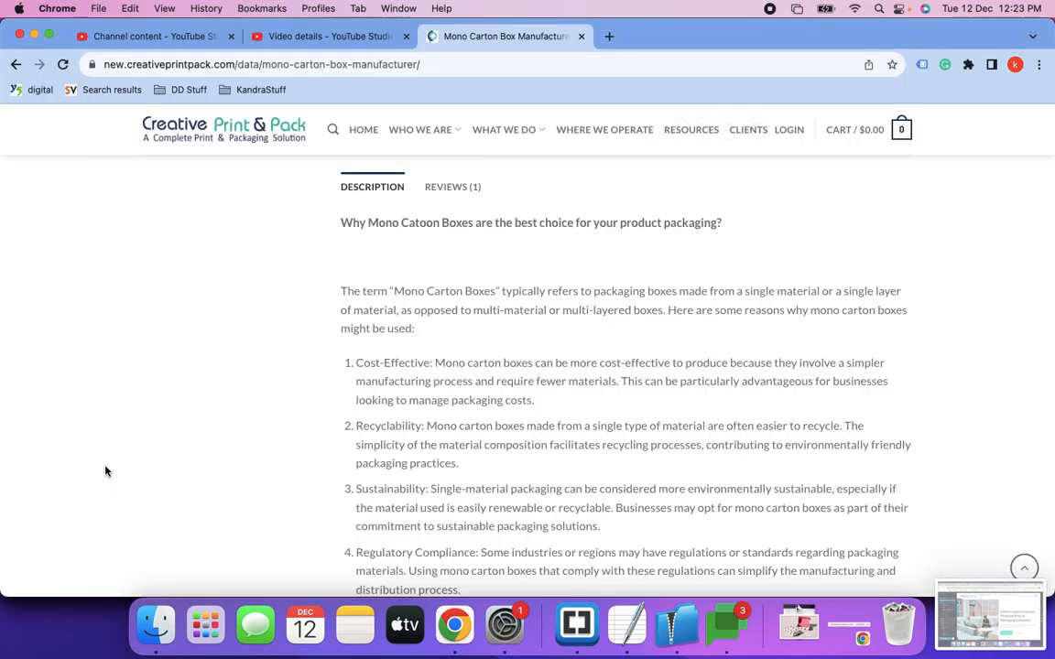
Reload the live Mono Carton Box Manufacturer page and check its header section, Description tab and Reviews tab.
key("super+r")
scroll(301, 388, "up", 8)
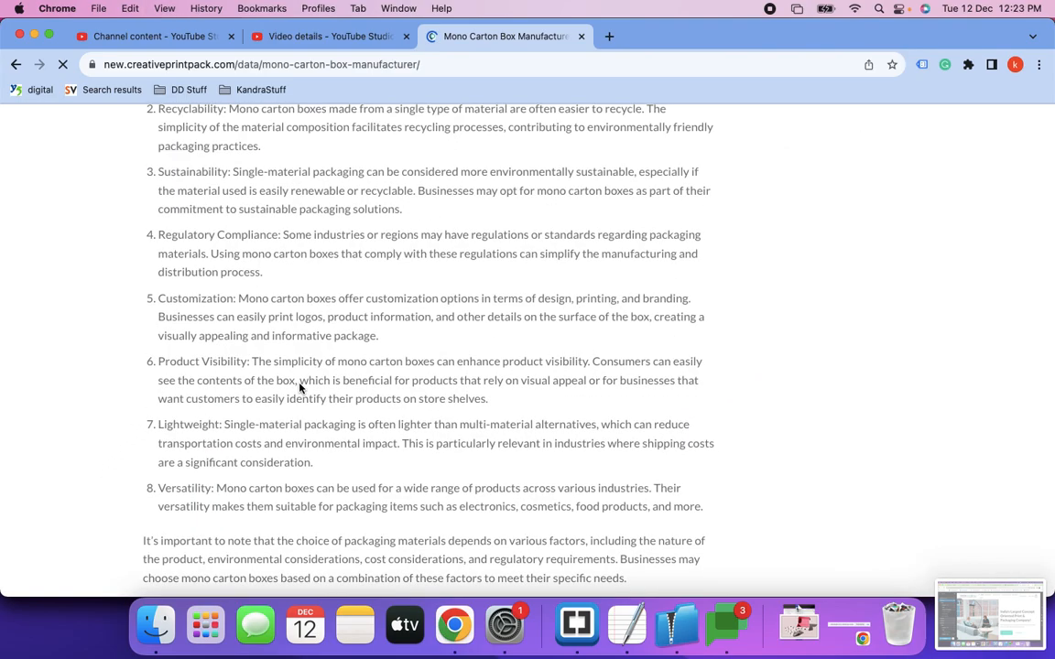
left_click(301, 386)
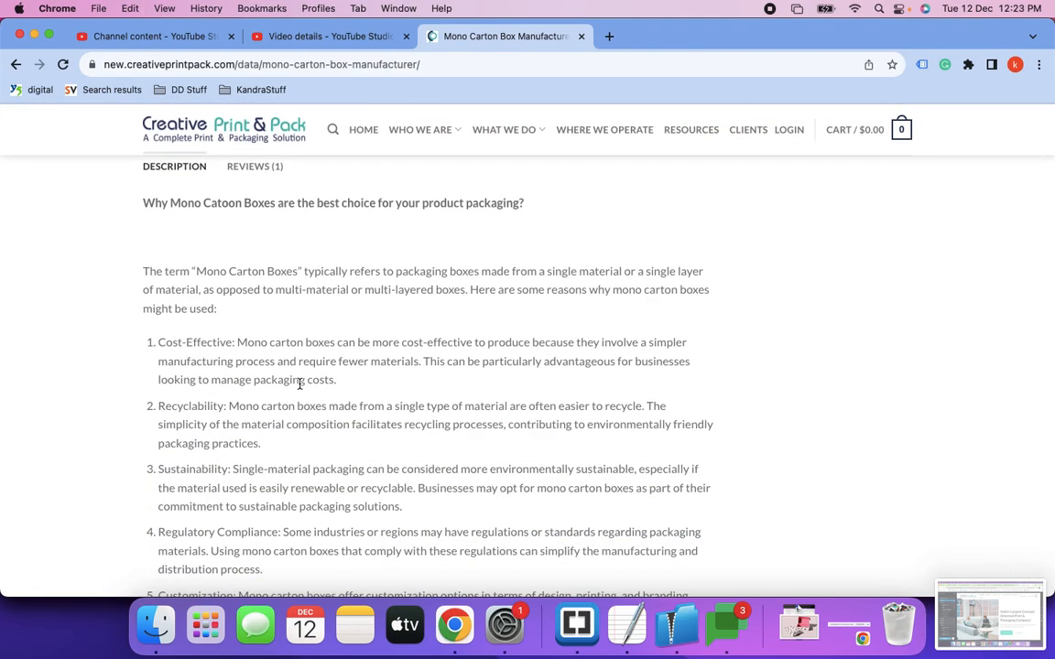
scroll(273, 374, "up", 5)
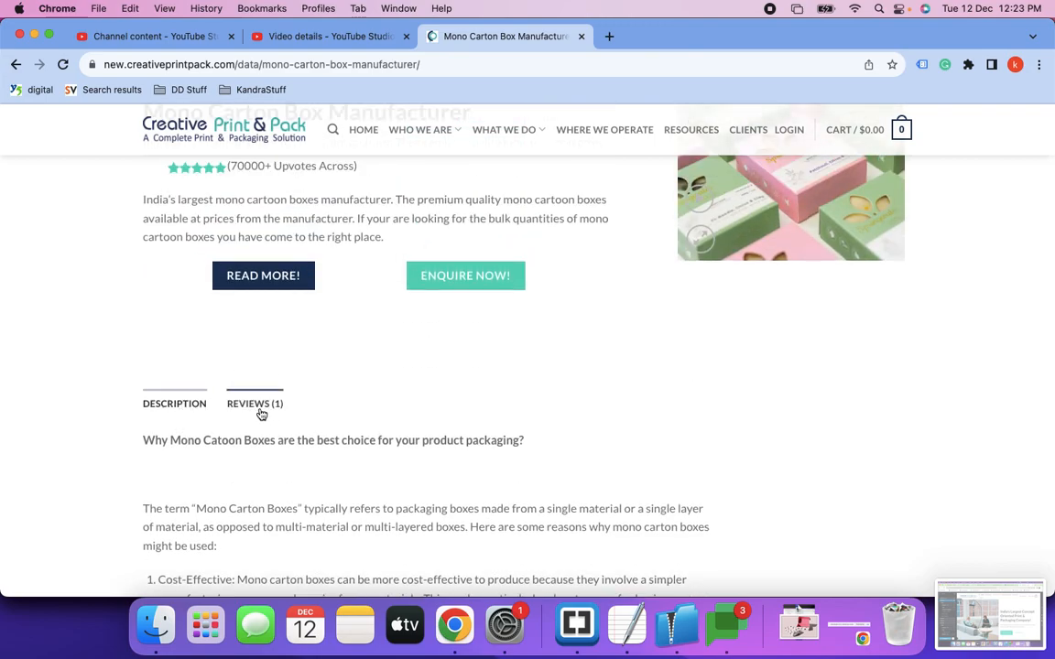
scroll(375, 457, "down", 15)
scroll(374, 458, "up", 10)
scroll(373, 458, "up", 10)
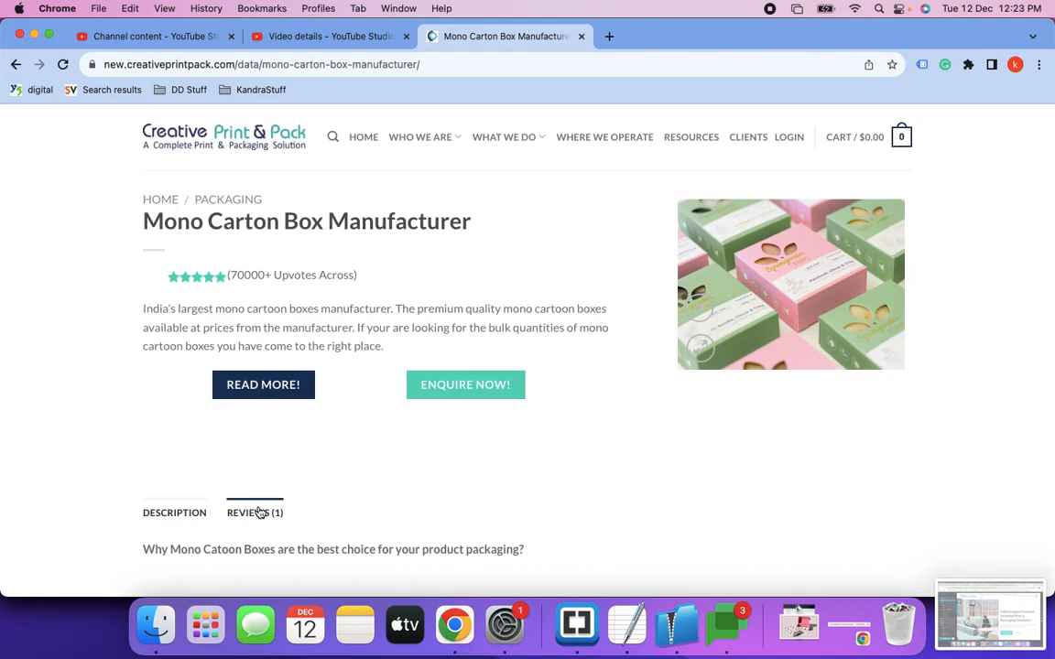
left_click(231, 517)
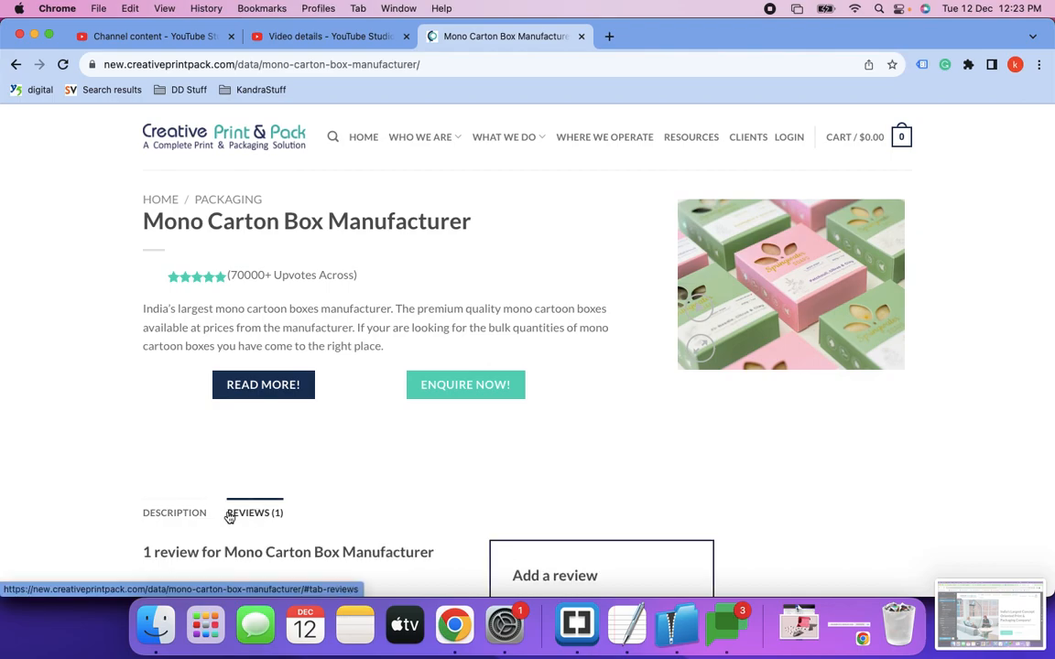
left_click(195, 522)
scroll(265, 517, "down", 5)
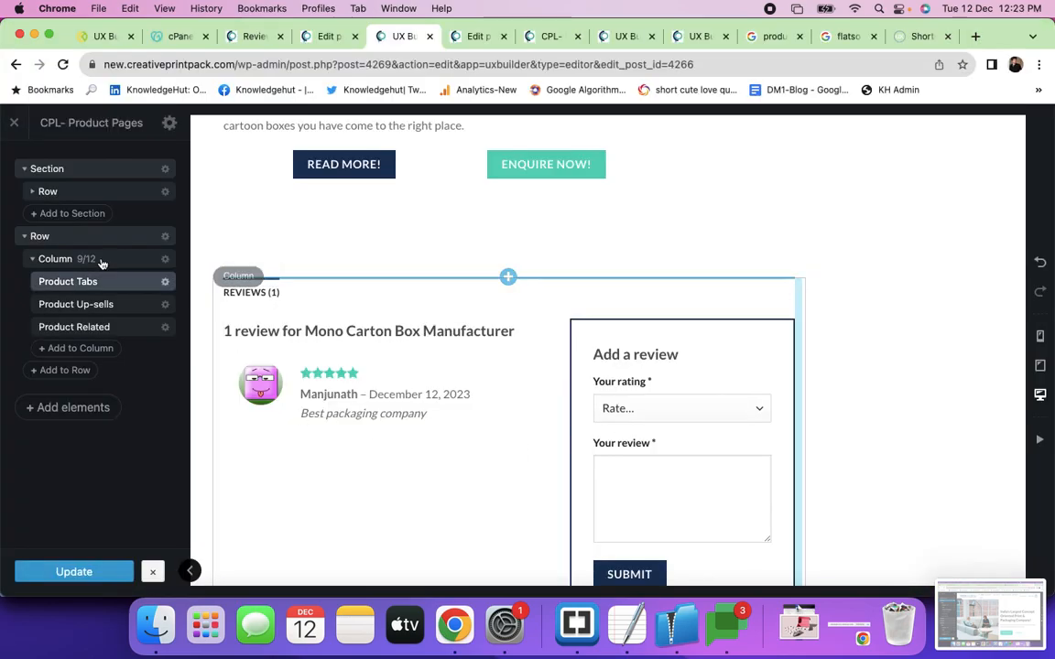
Set the width of the column holding the product tabs to 12, apply it and update the layout.
left_click(102, 263)
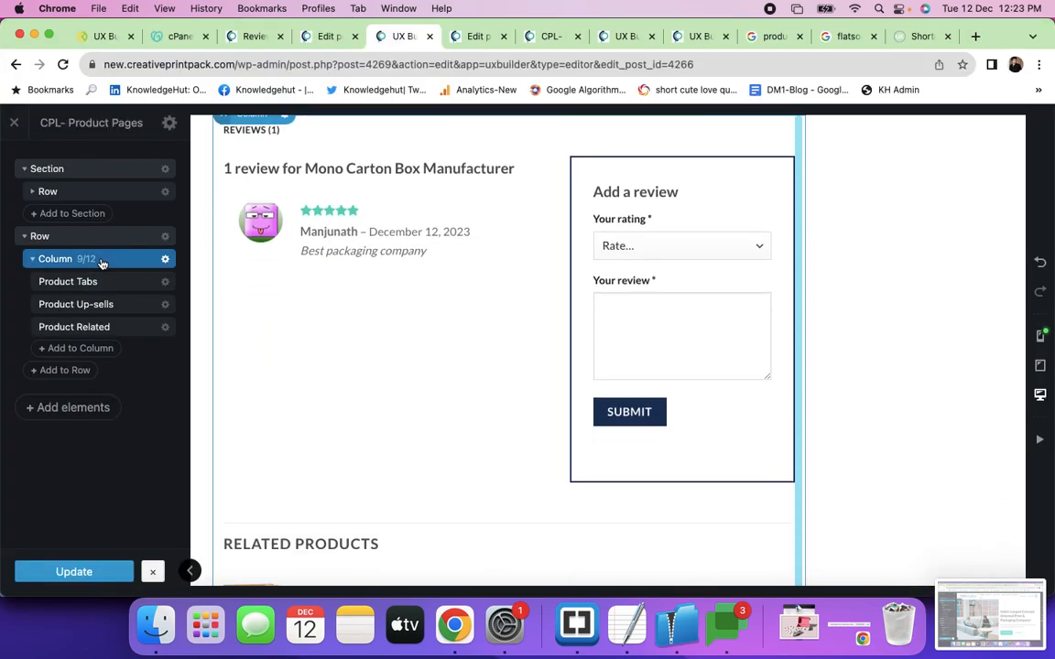
left_click(101, 264)
left_click(167, 293)
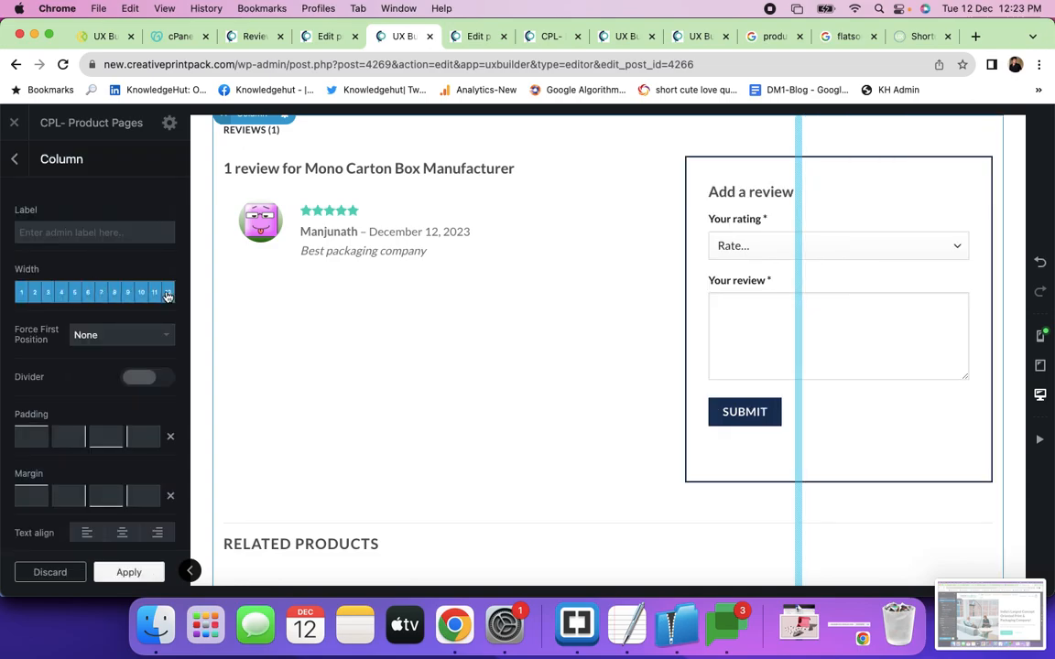
left_click(130, 571)
left_click(87, 572)
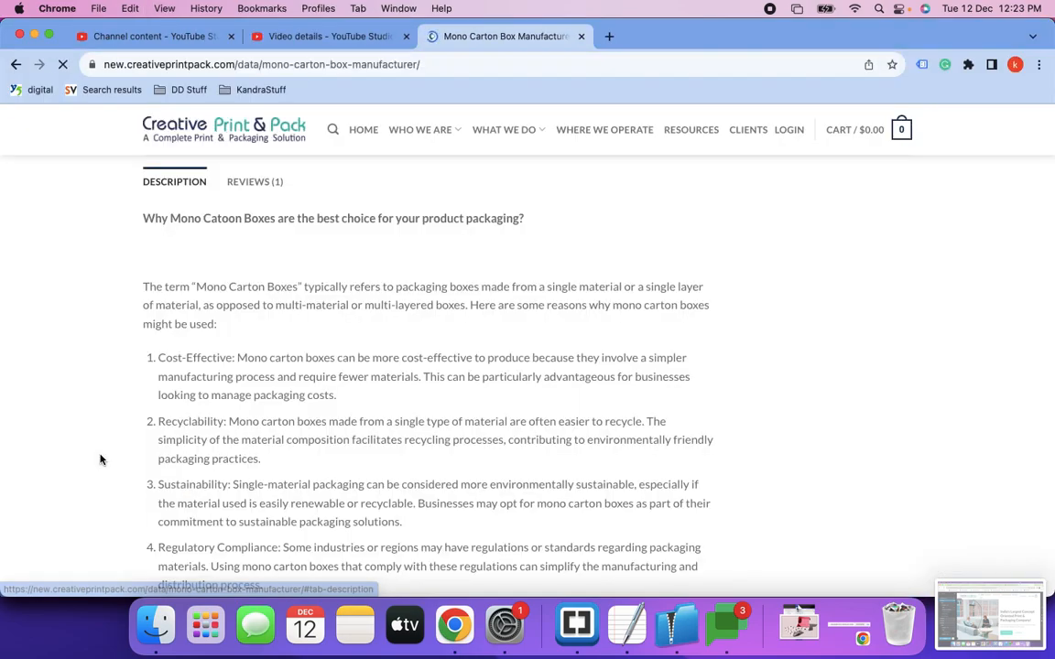
Check the header and the width of the description content on the live product page.
scroll(420, 376, "up", 4)
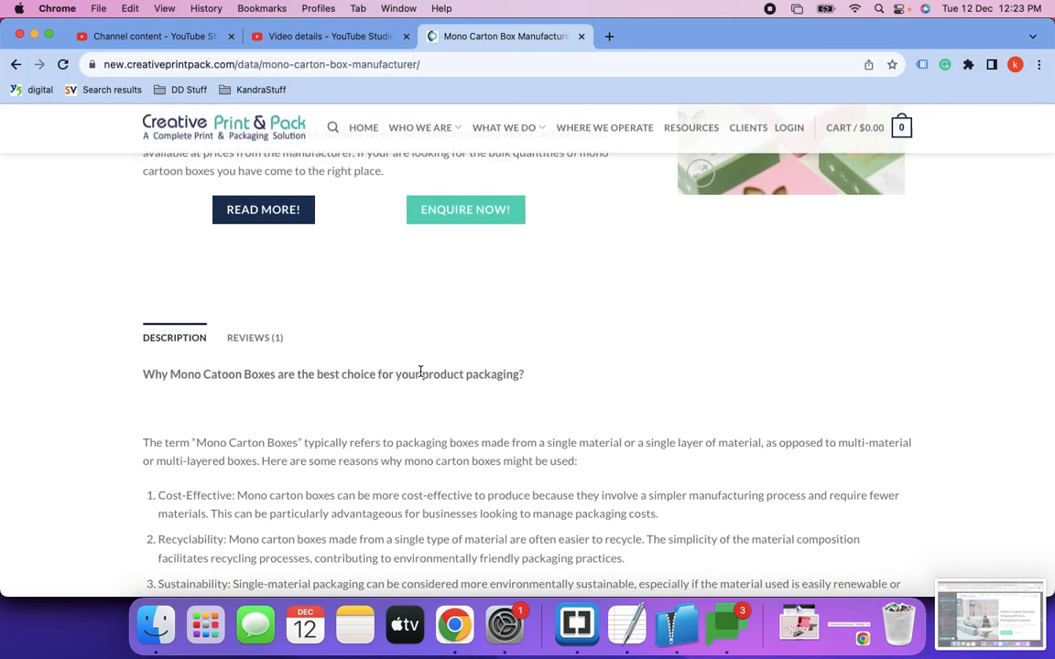
scroll(419, 376, "up", 1)
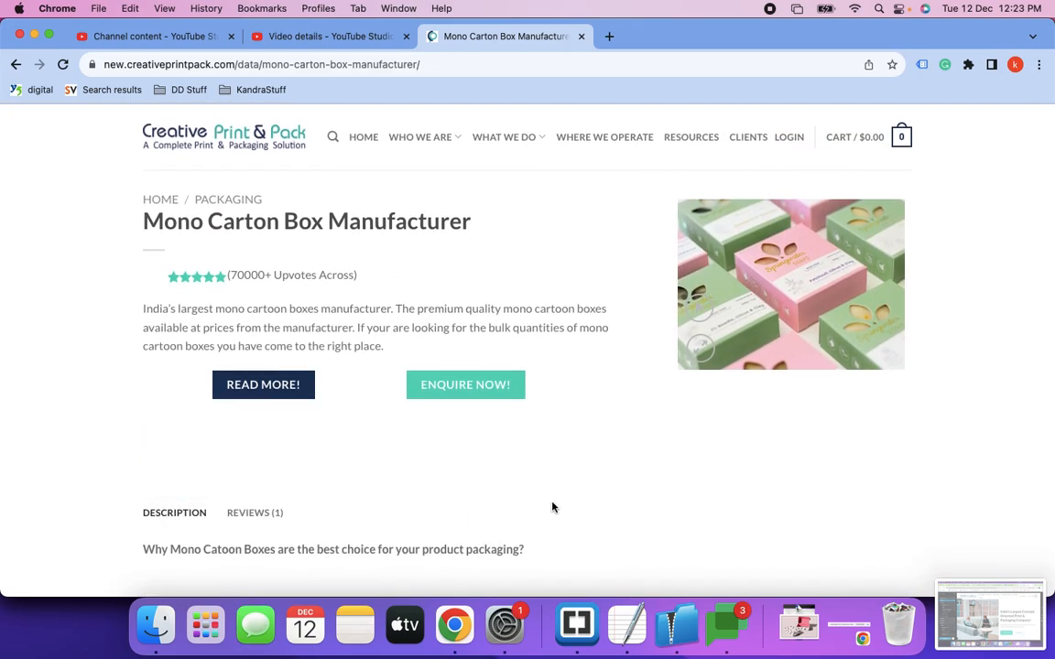
scroll(552, 508, "down", 1)
scroll(552, 507, "up", 1)
Examine the Digital Marketing Course Overview section on the kandra.pro training page as a layout reference.
key("super+grave")
left_click(932, 37)
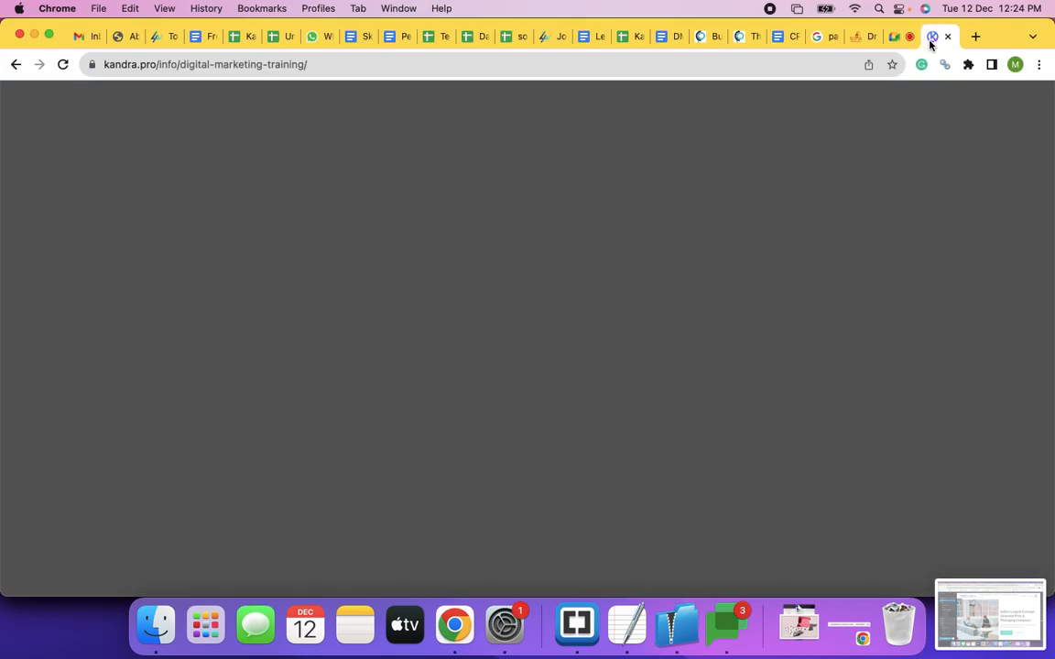
scroll(404, 348, "down", 5)
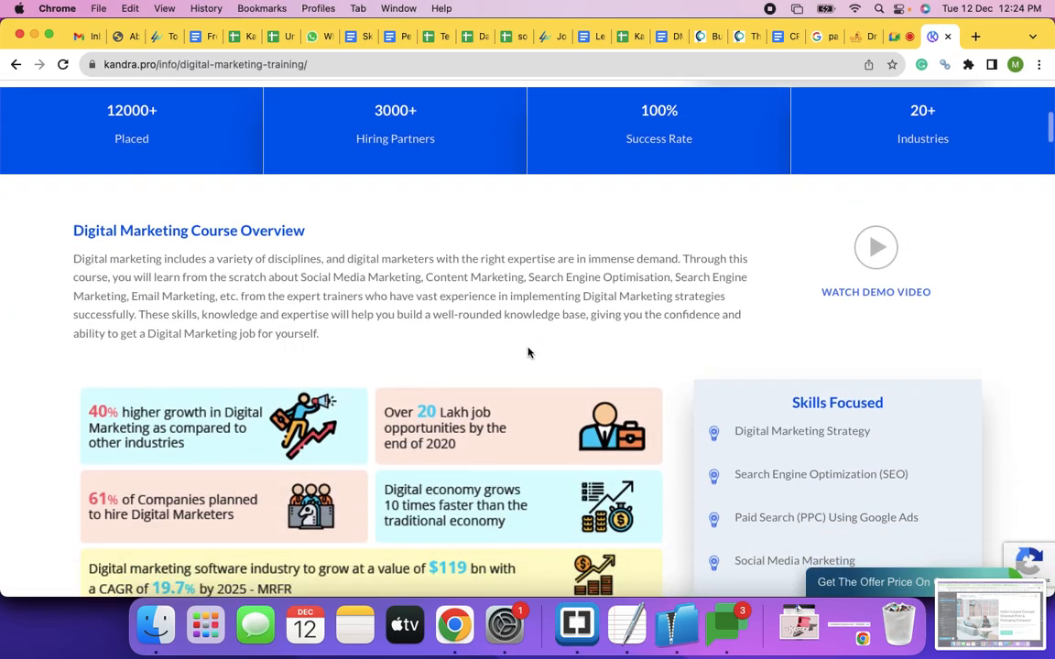
scroll(494, 393, "down", 3)
scroll(457, 441, "up", 3)
left_click_drag(74, 236, 492, 654)
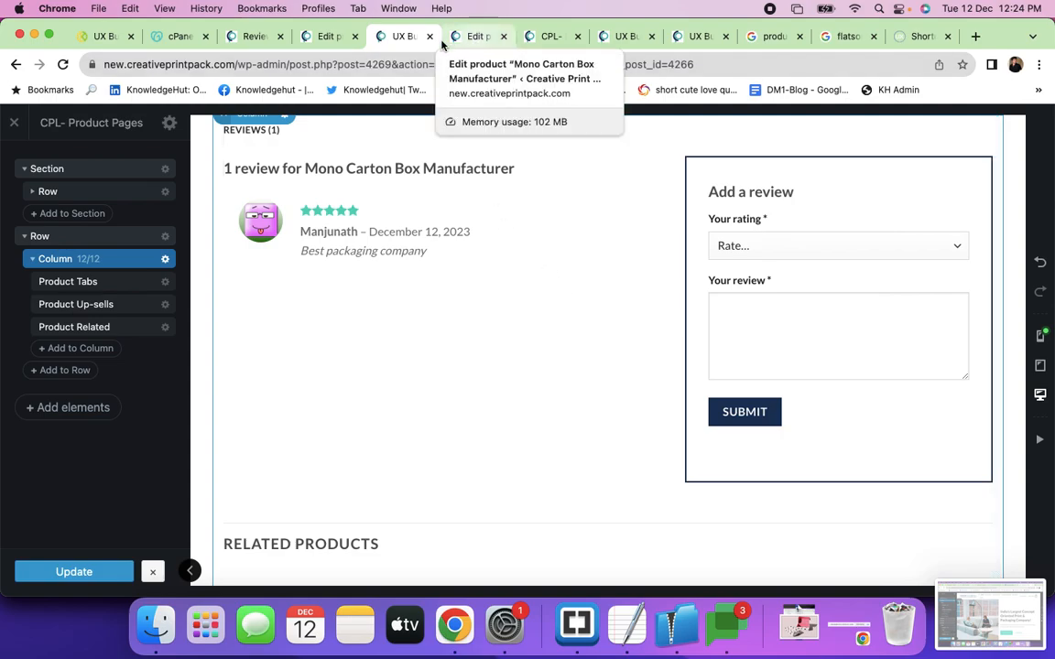
Update the CPL- Product Pages layout again and look over its header and reviews sections.
scroll(447, 315, "up", 5)
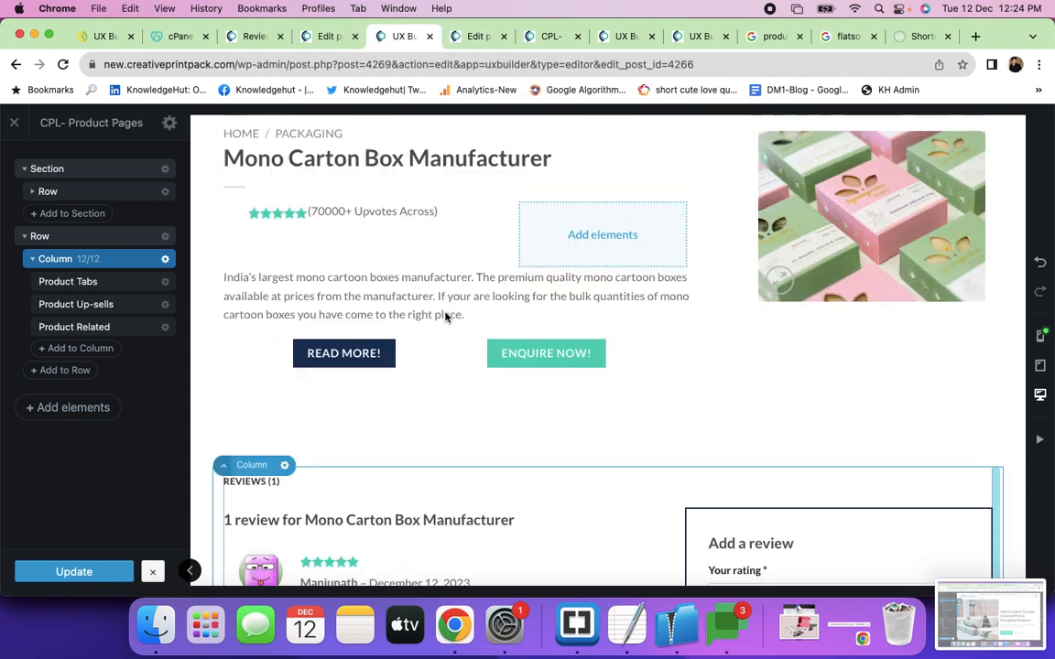
scroll(445, 317, "down", 1)
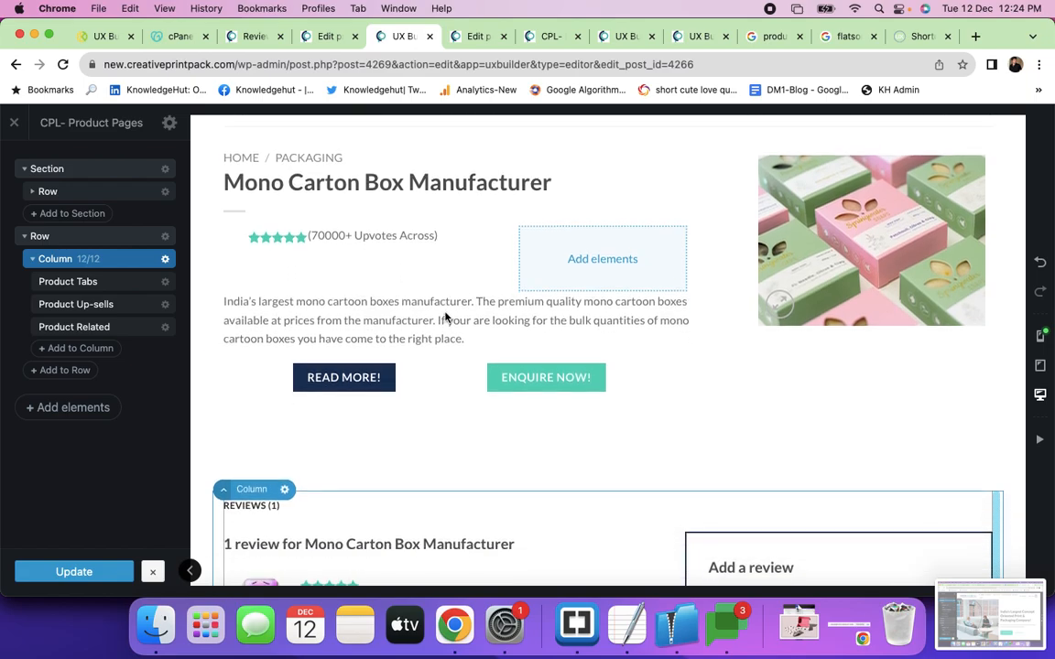
left_click(75, 572)
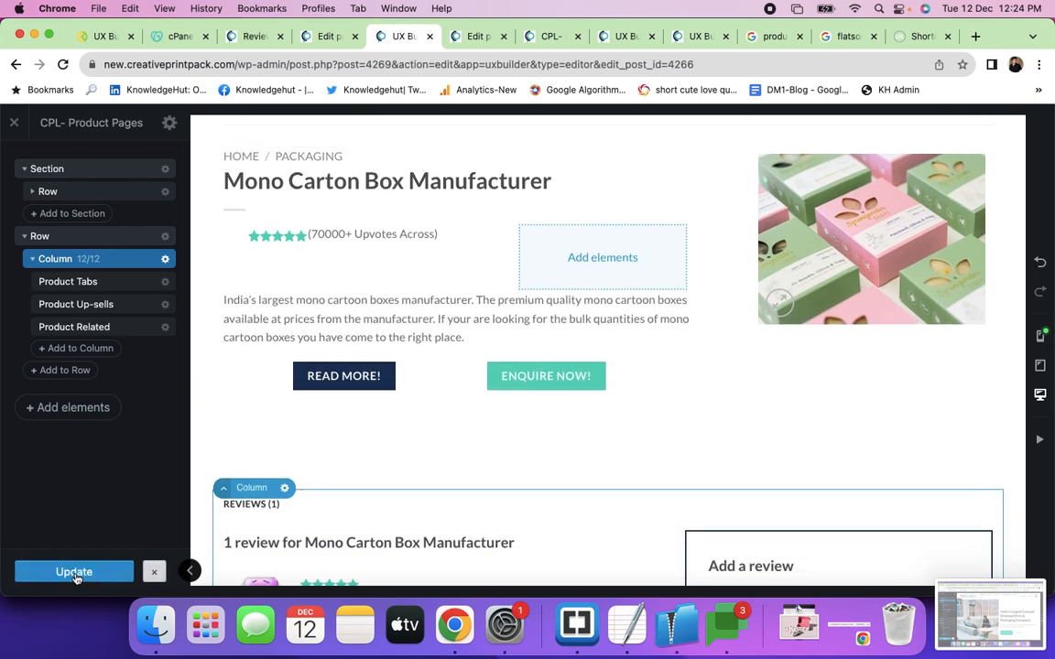
scroll(428, 402, "down", 2)
scroll(434, 404, "down", 3)
scroll(434, 404, "up", 5)
Copy the live Mono Carton Box Manufacturer page address and open it in place of the block preview in the logged-in browser window.
key("super+grave")
key("super+grave")
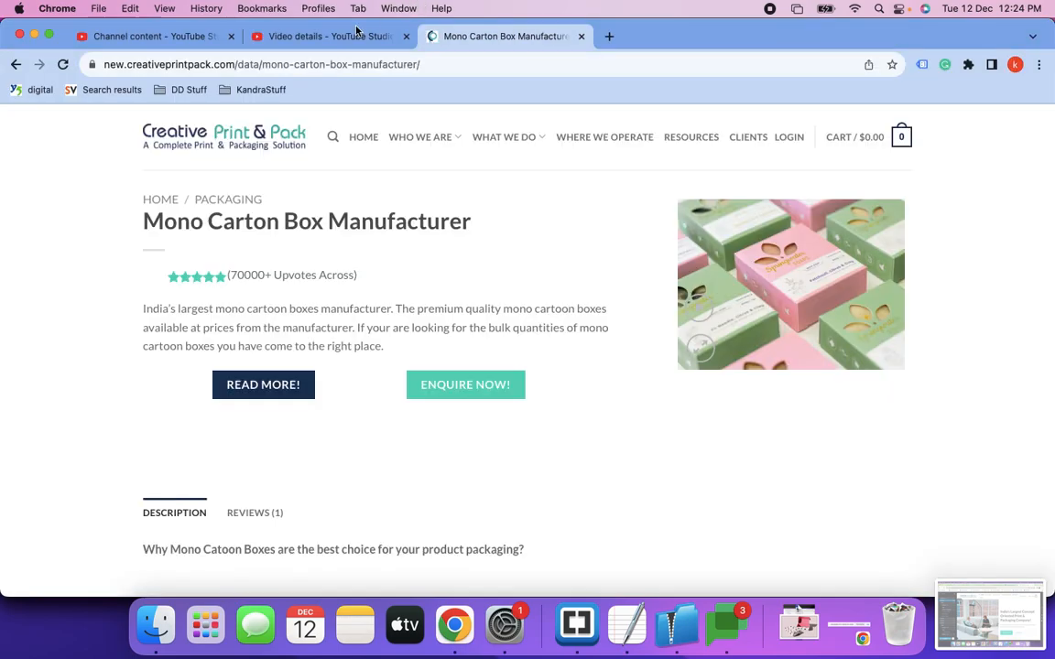
left_click(440, 64)
key("super+c")
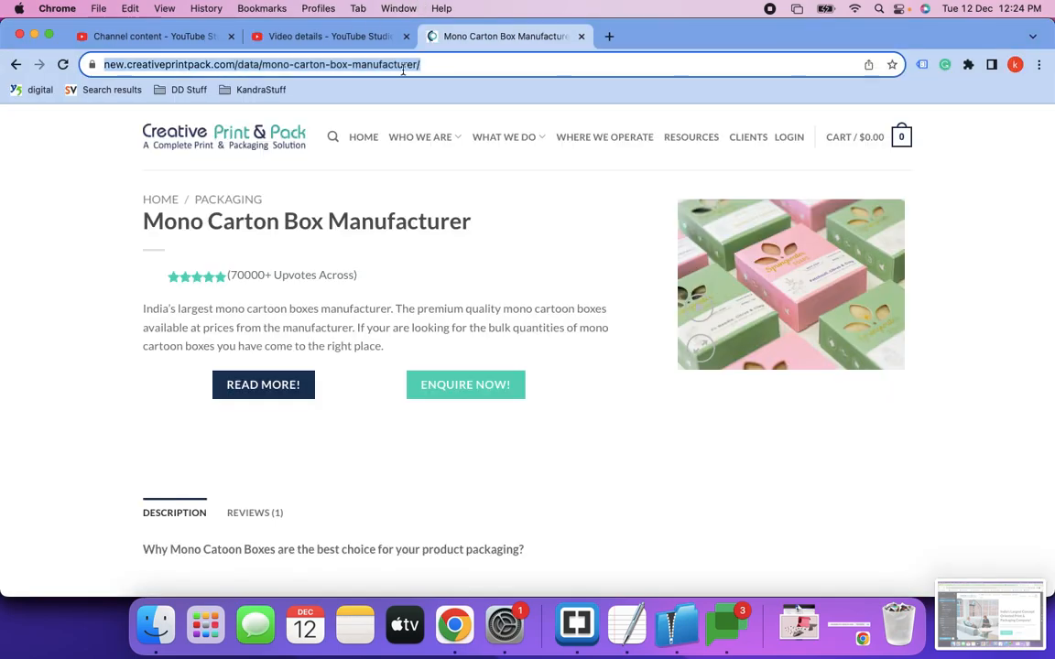
key("super+grave")
key("super+grave")
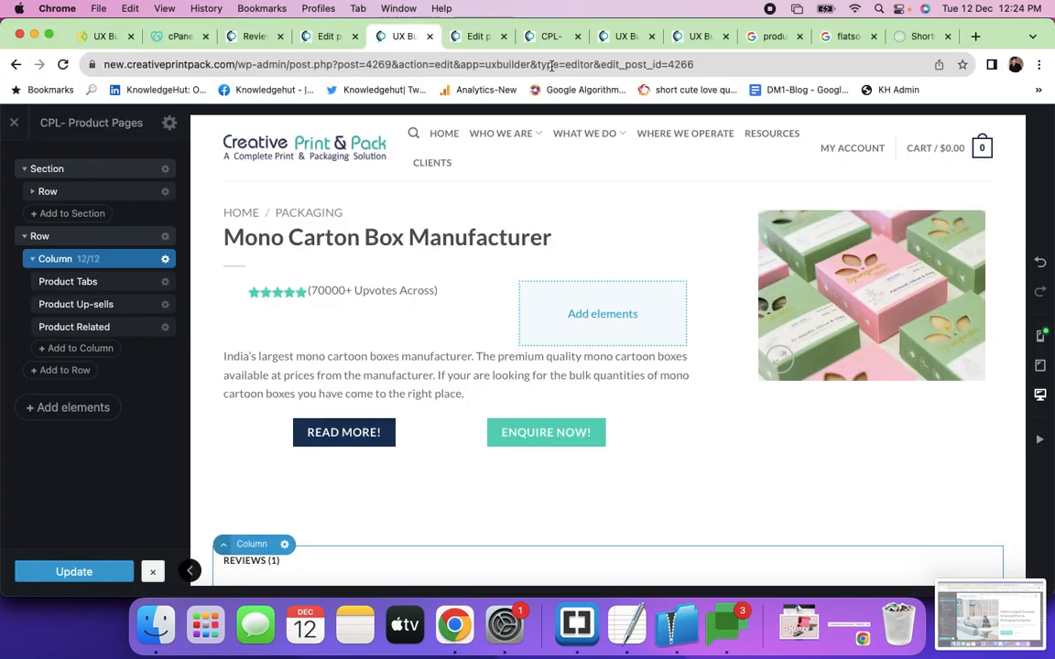
left_click(491, 35)
left_click(547, 36)
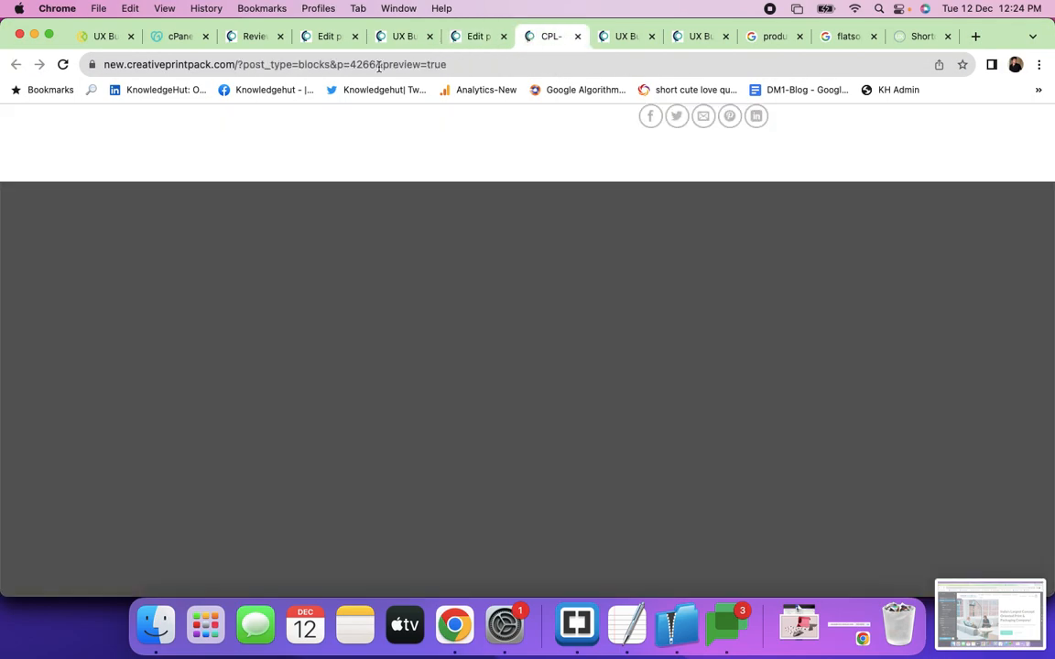
left_click(378, 65)
key("super+v")
key("Return")
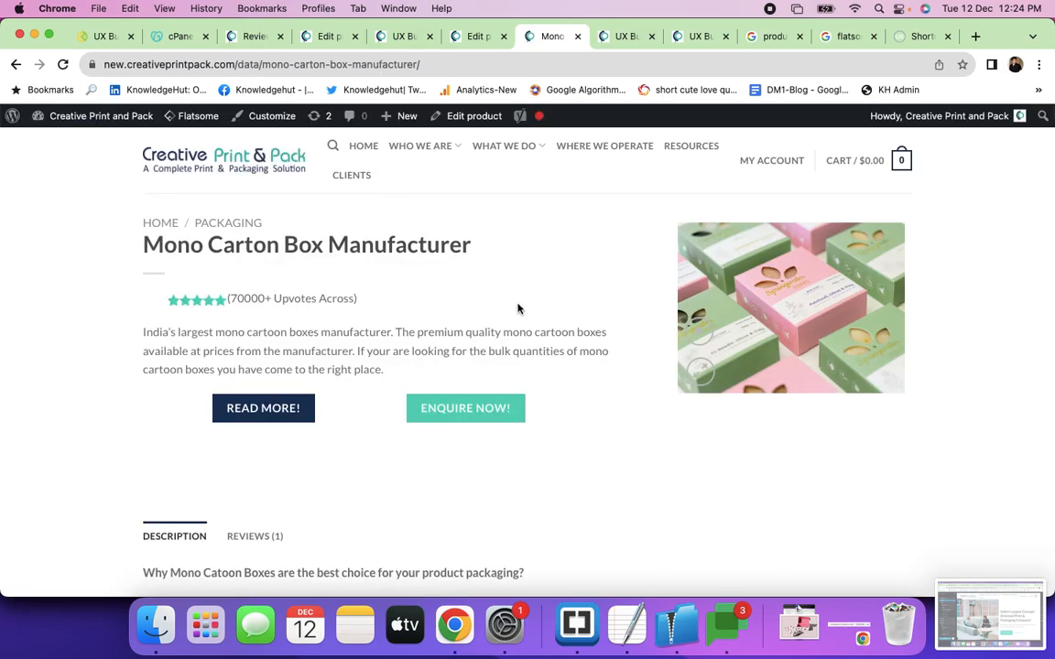
Open the Mono Carton Box Manufacturer product in UX Builder, select its Text element and look over the description content.
mouse_move(452, 114)
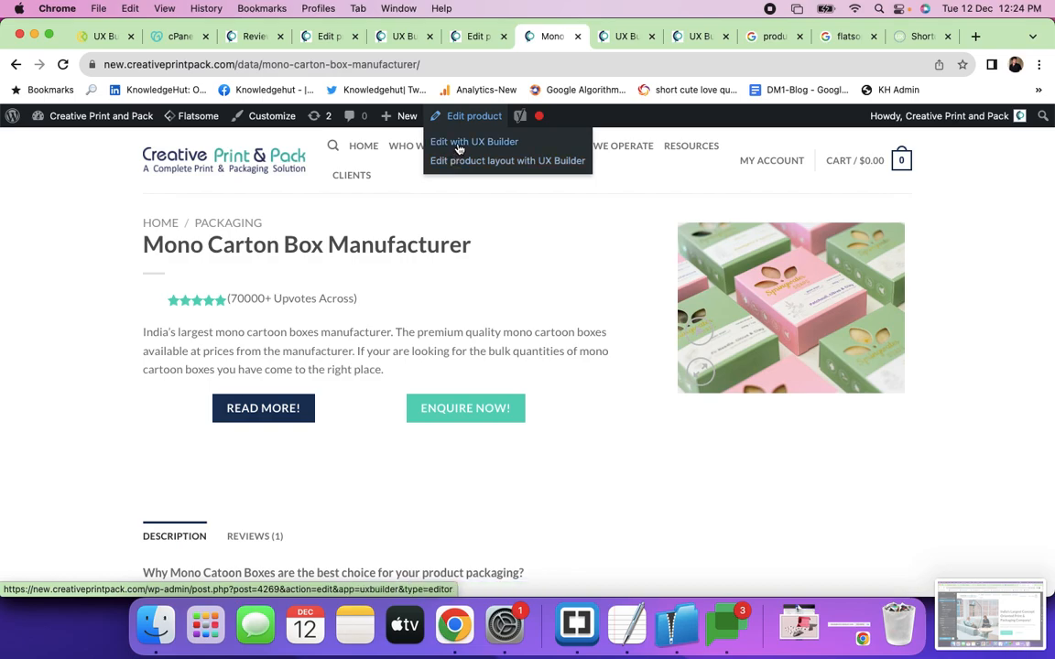
left_click(459, 147)
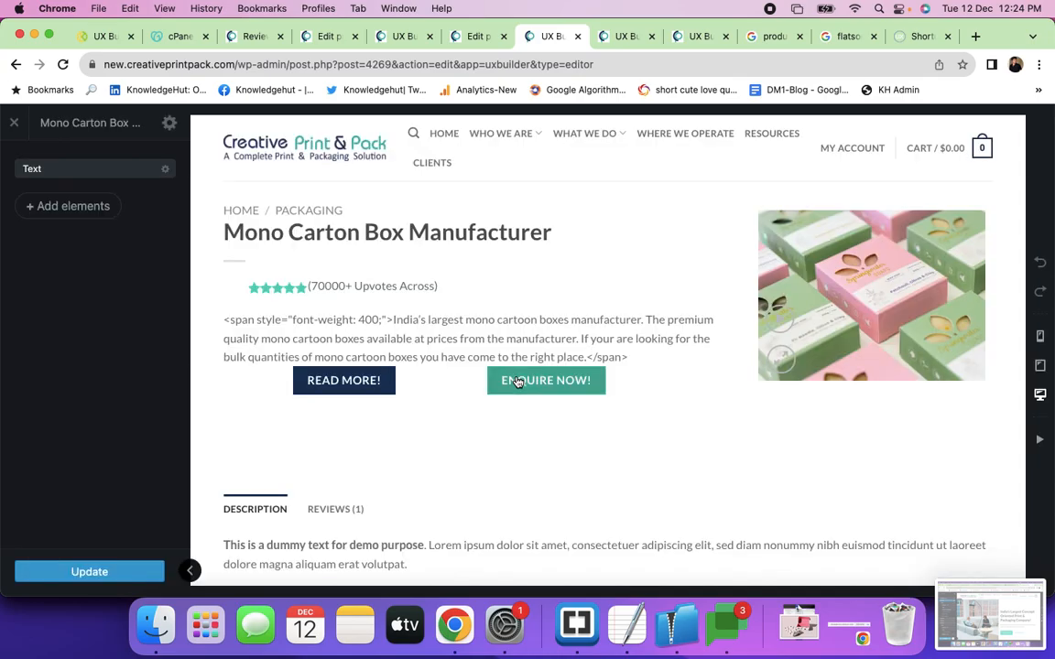
left_click(98, 175)
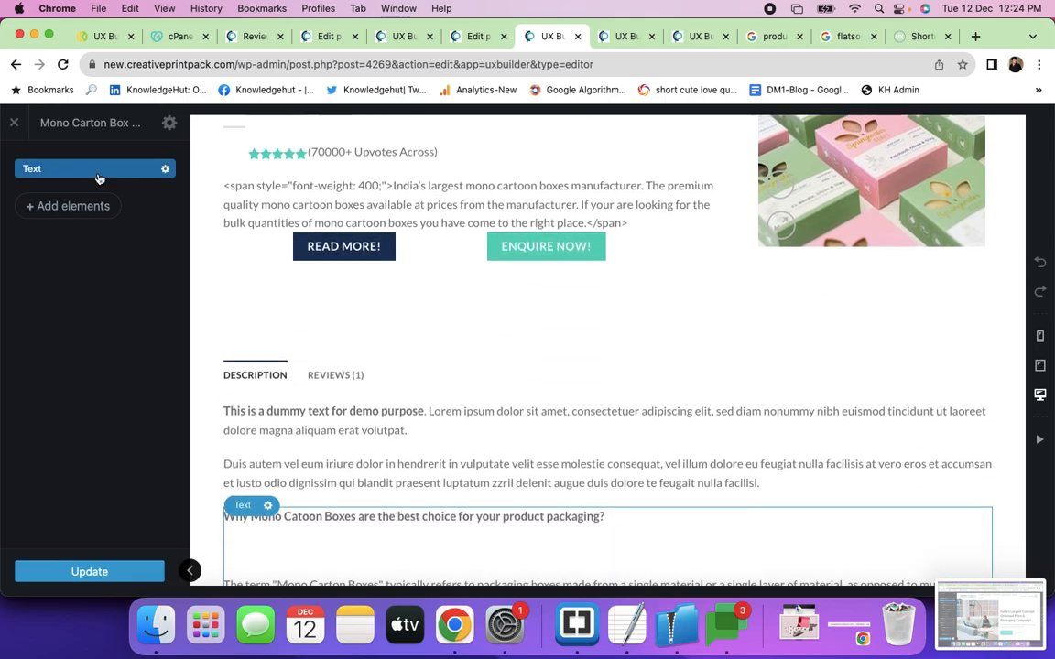
scroll(659, 210, "down", 1)
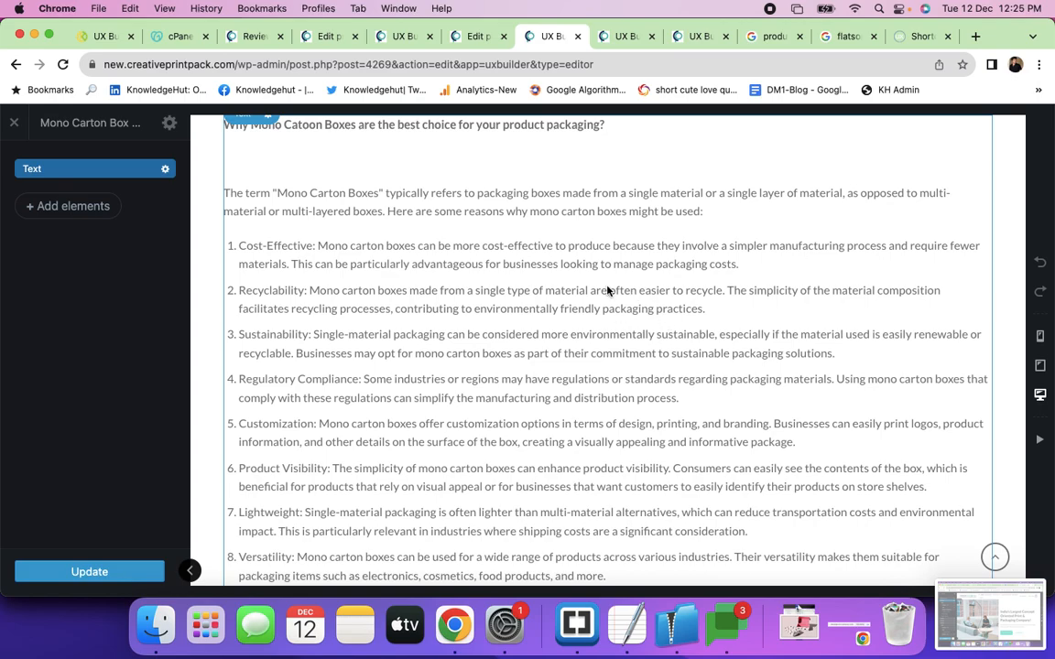
scroll(632, 339, "up", 10)
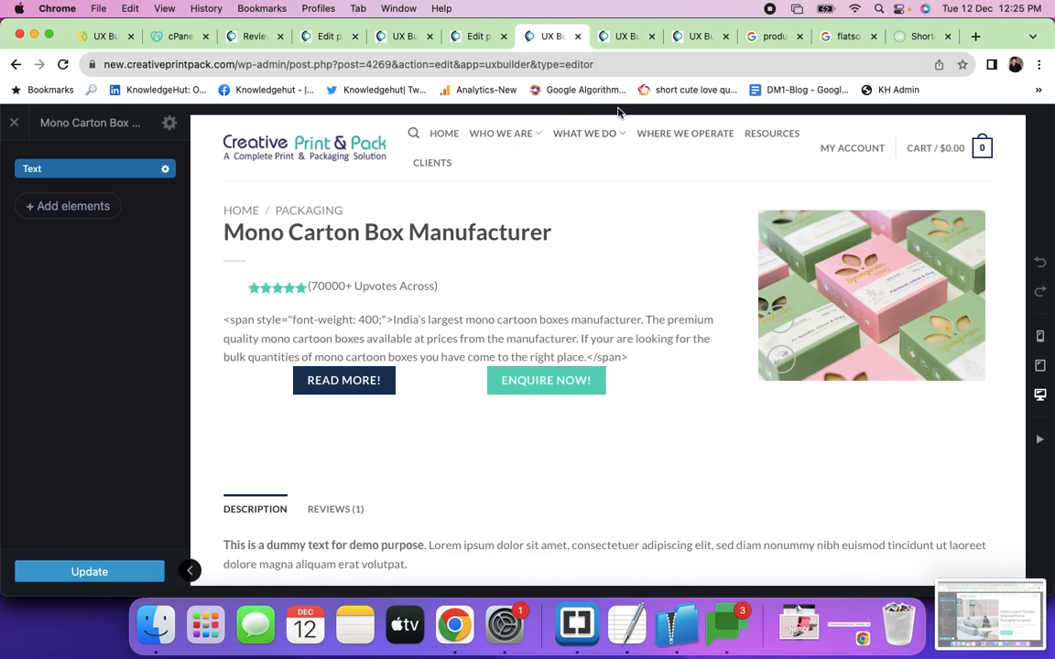
scroll(536, 301, "down", 5)
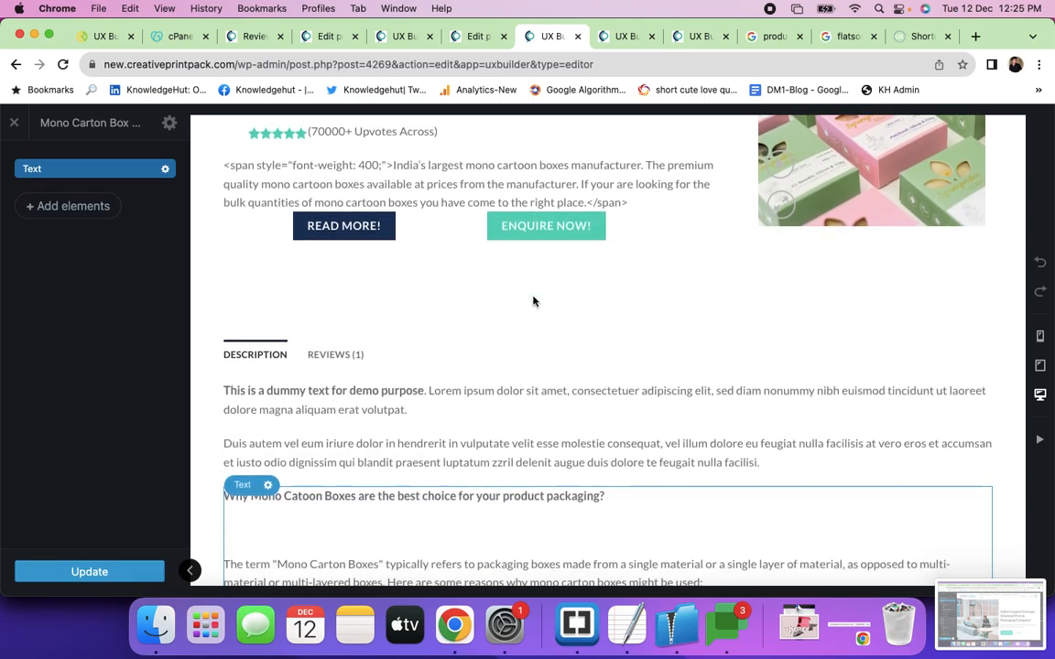
scroll(534, 301, "down", 2)
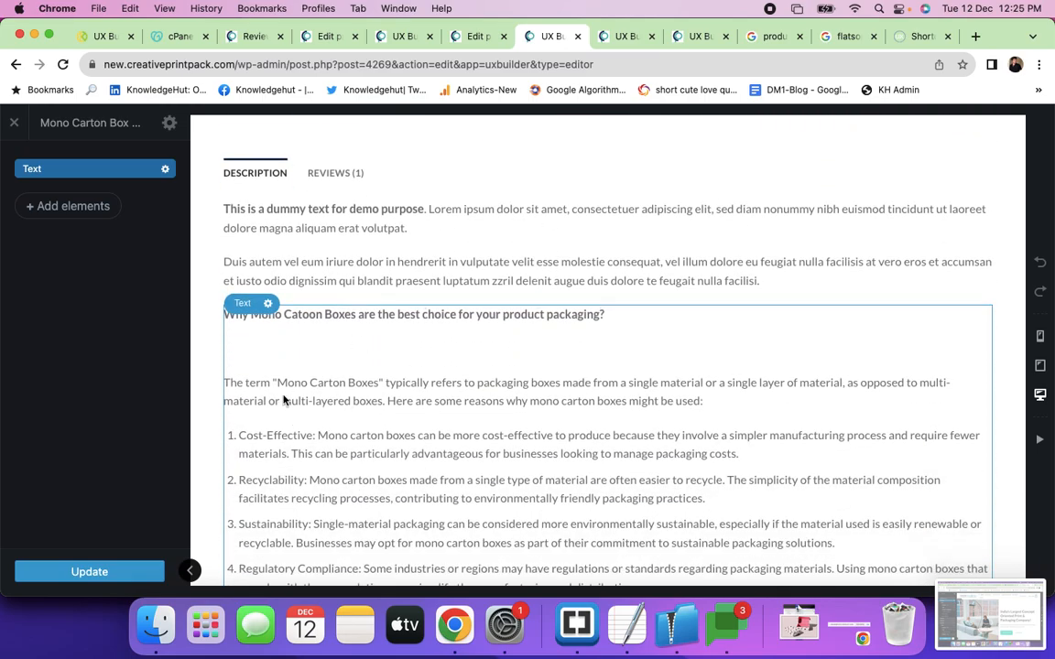
Look over the product description text in UX Builder and compare it with the live product page and the kandra.pro training page.
left_click(66, 173)
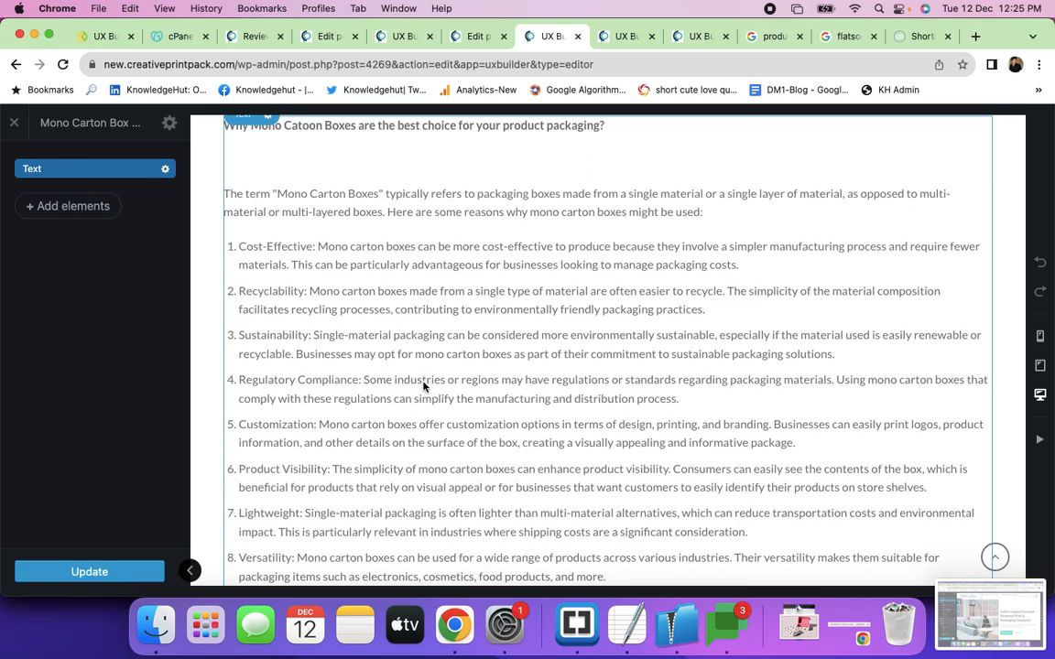
scroll(414, 284, "up", 2)
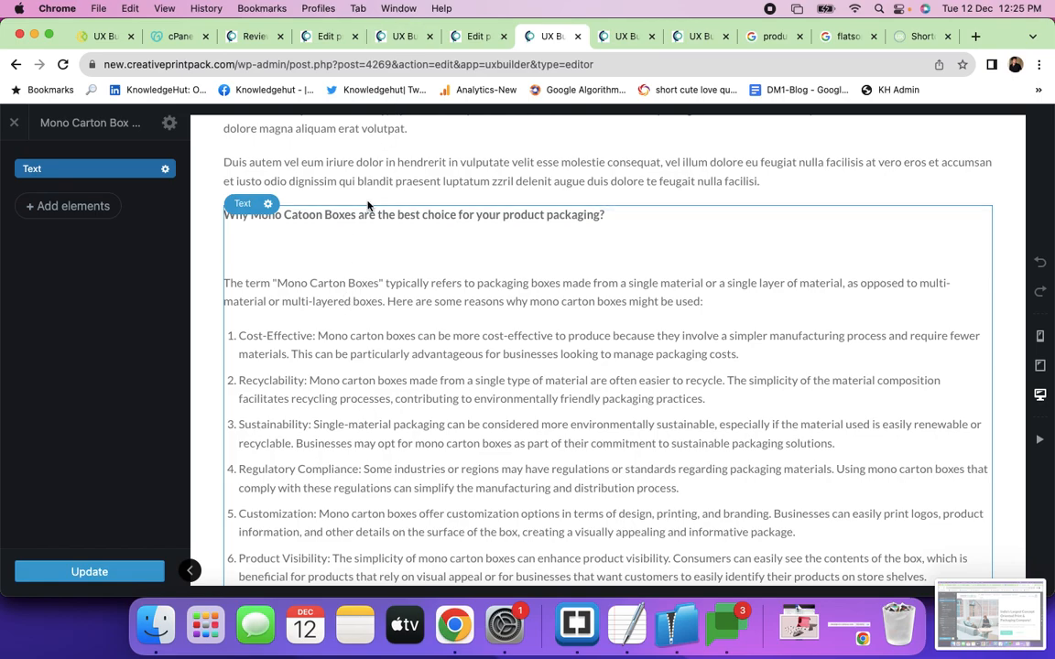
key("super+grave")
key("super+grave")
key("super+l")
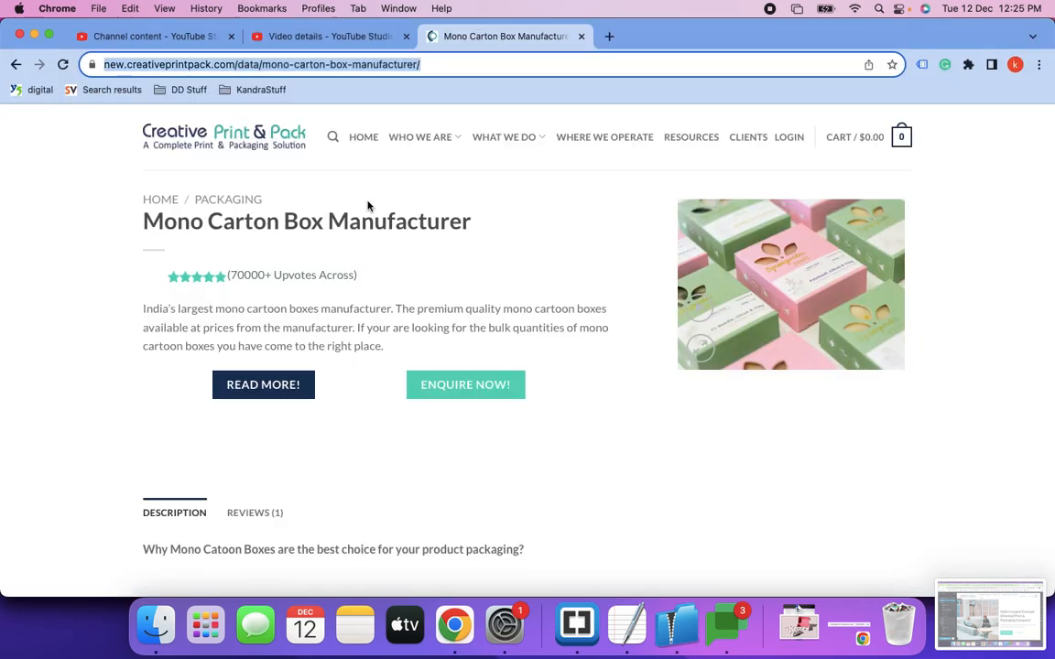
key("super+grave")
key("super+grave")
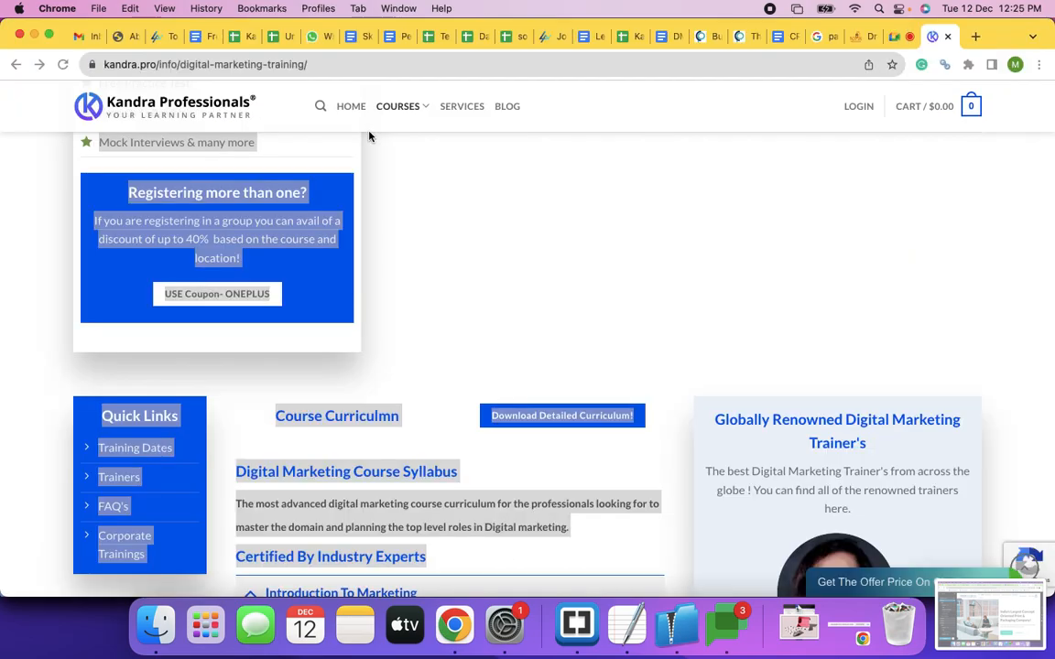
key("super+grave")
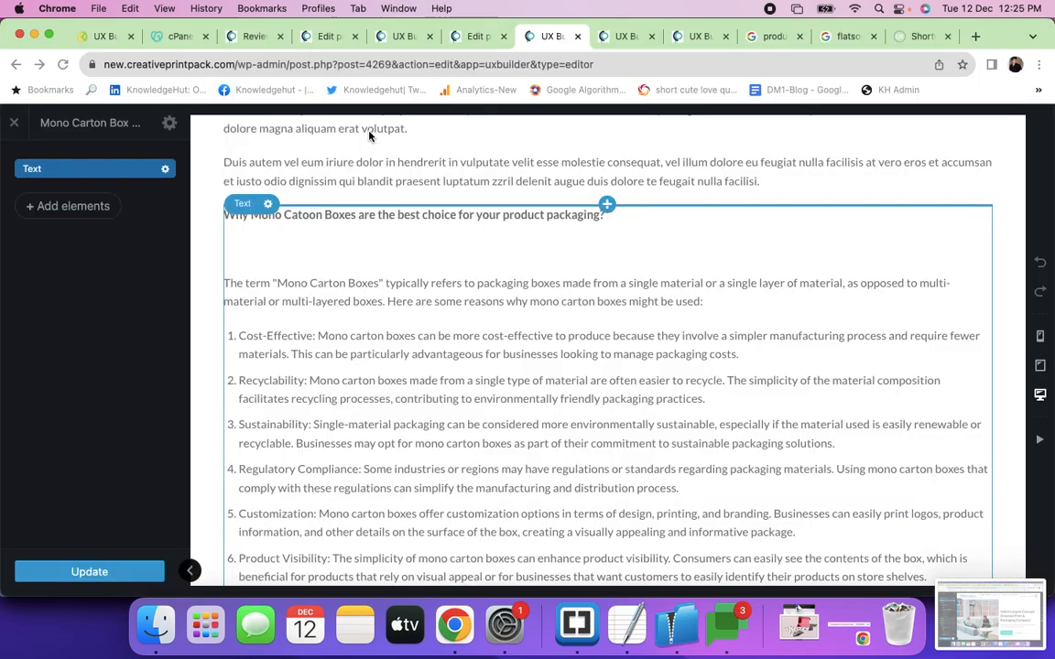
Open the list of UX Blocks and preview the Form/Contact Us Block.
left_click(253, 39)
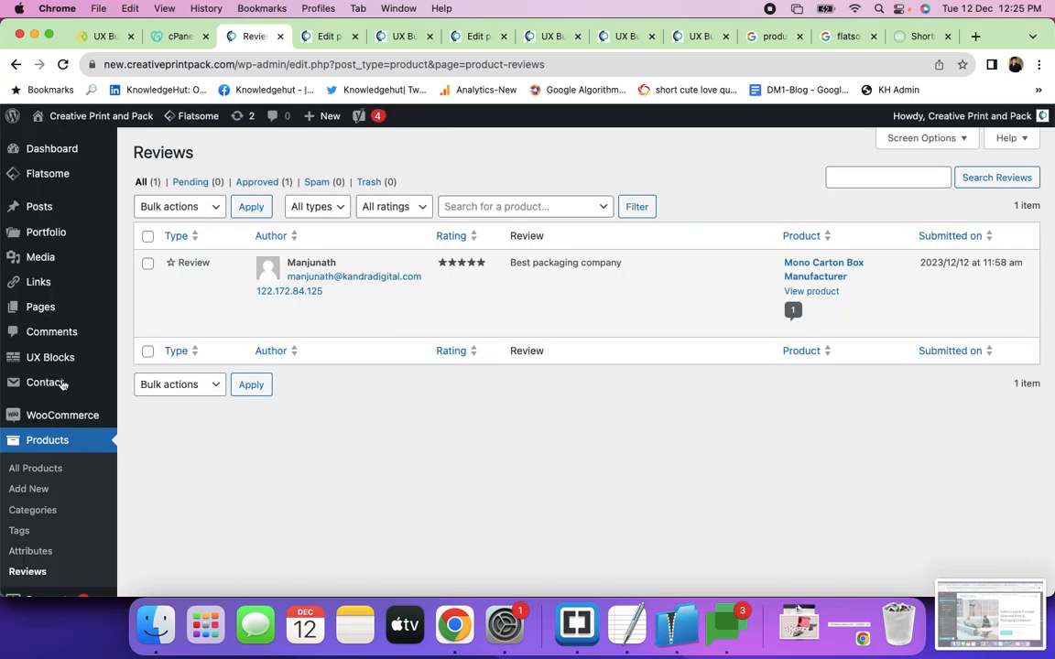
left_click(52, 363)
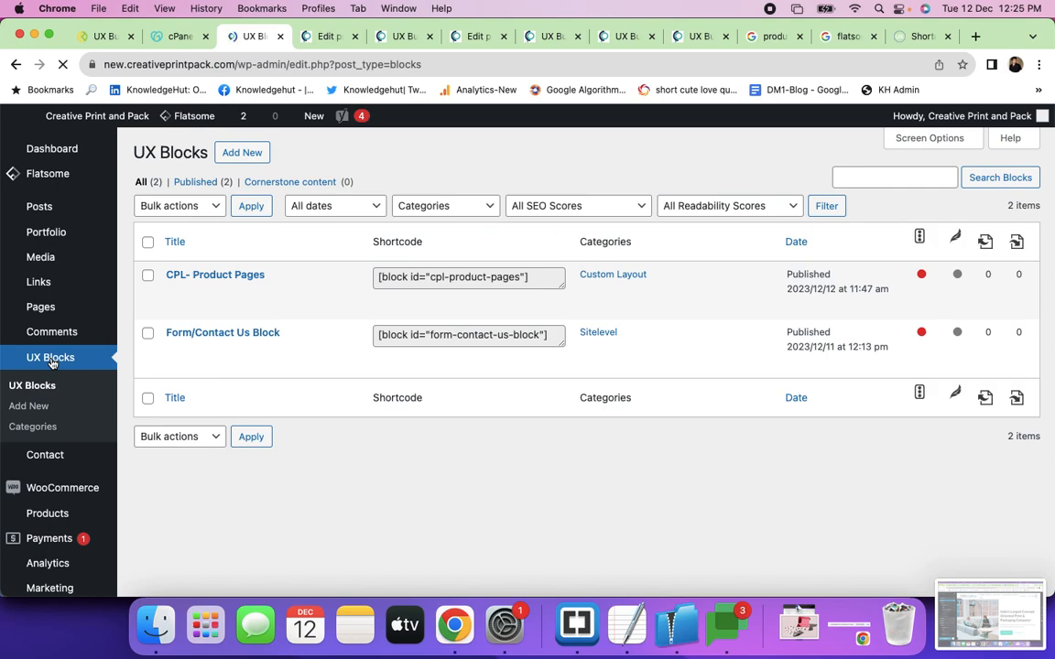
mouse_move(233, 363)
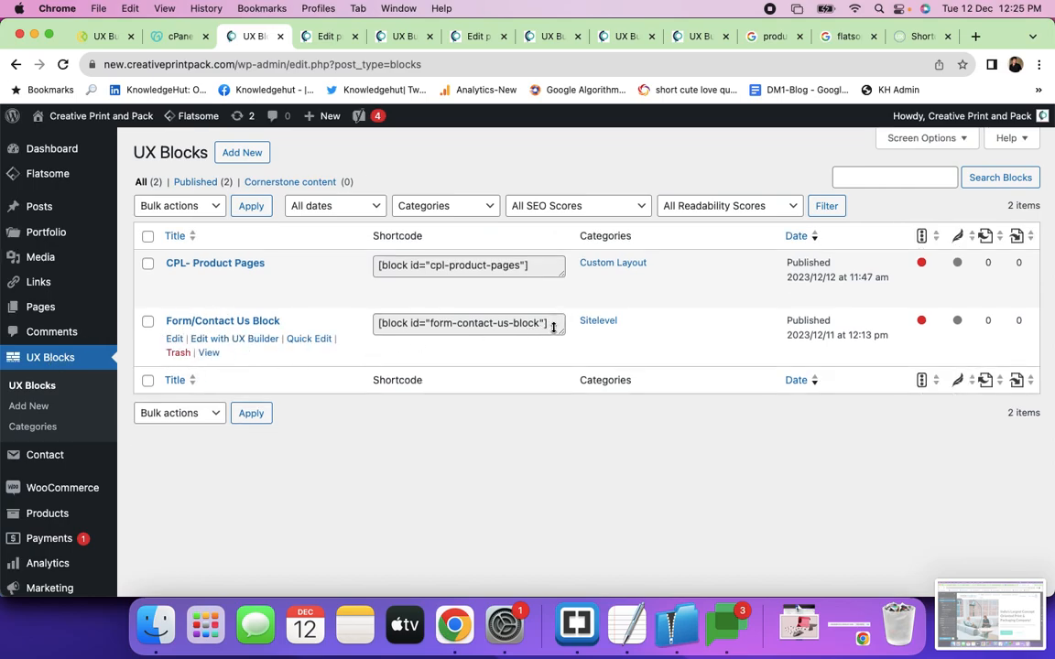
left_click(209, 355)
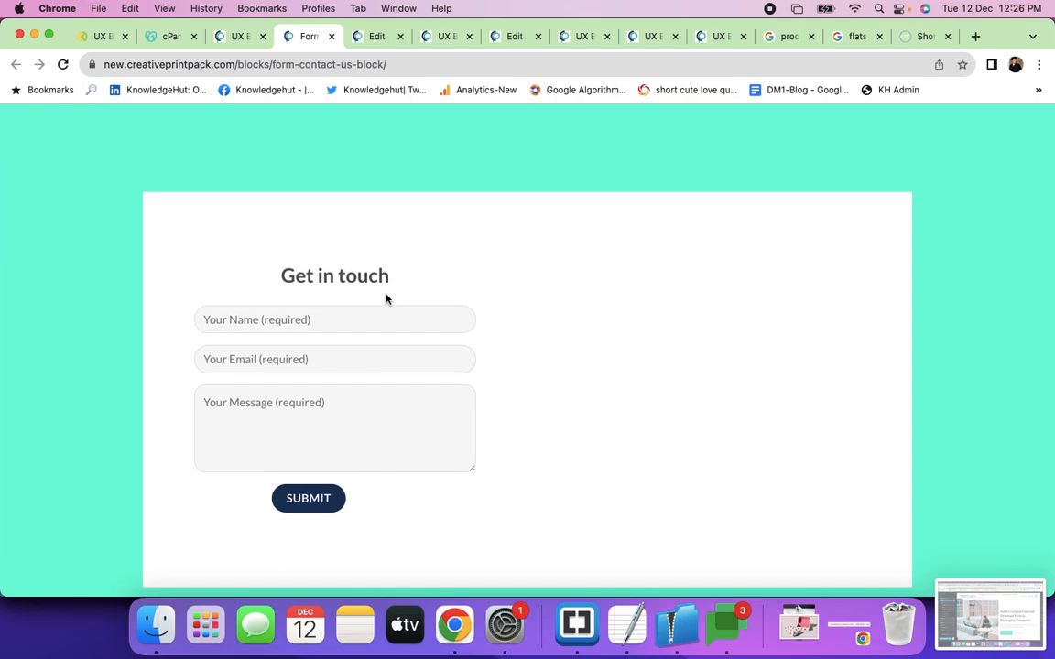
left_click(332, 37)
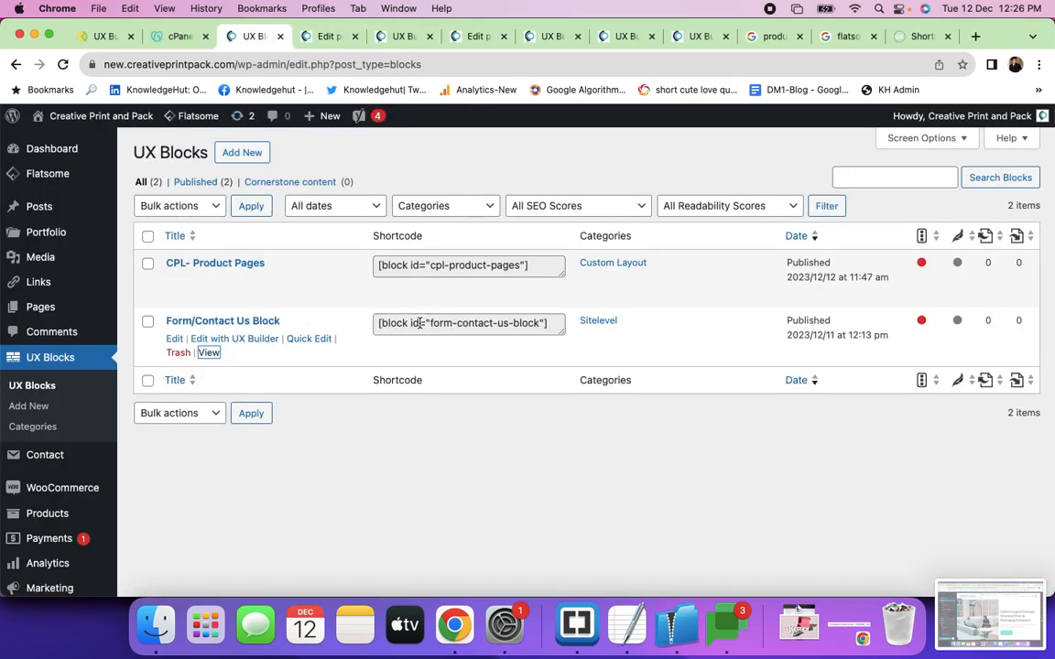
Copy the Form/Contact Us Block shortcode, paste it above the Mono Carton Box Manufacturer description heading and update the product.
left_click_drag(378, 323, 551, 323)
key("super+c")
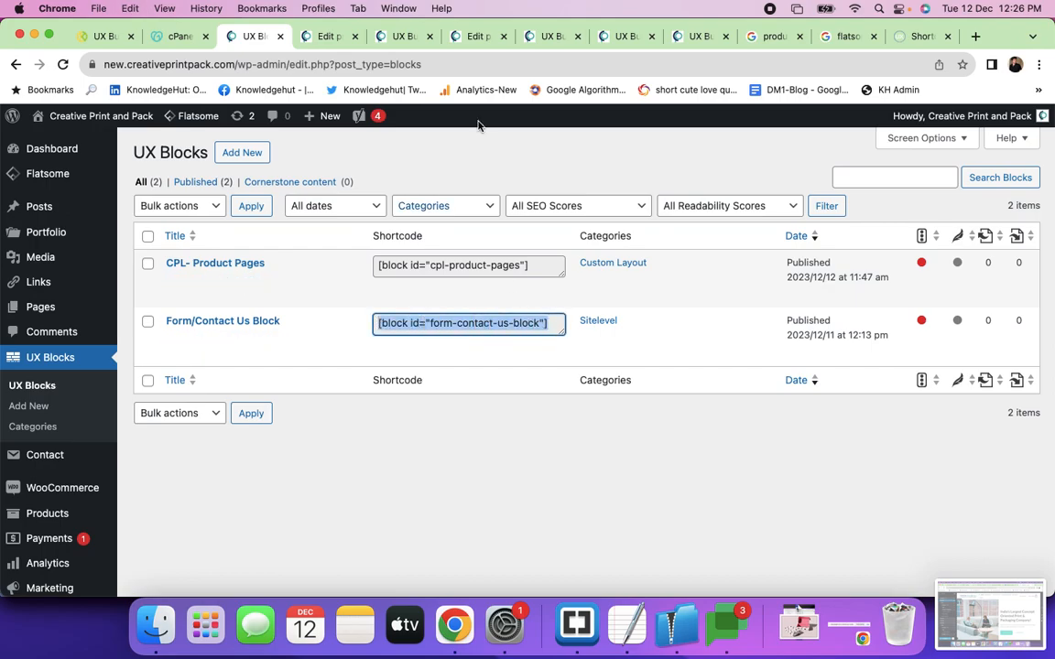
left_click(478, 37)
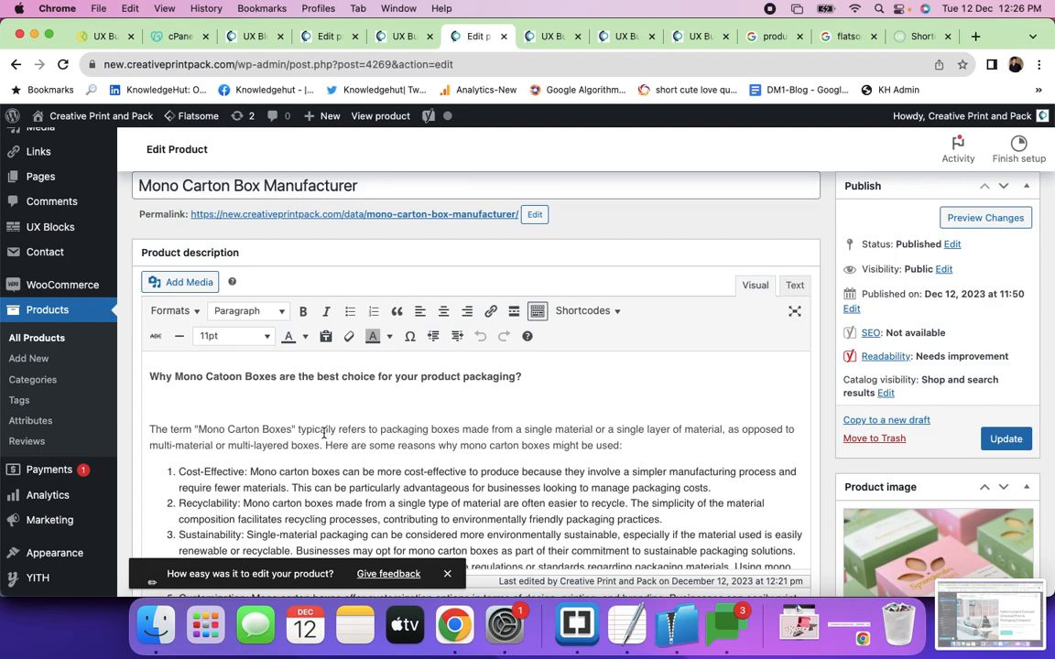
left_click(150, 376)
key("Return")
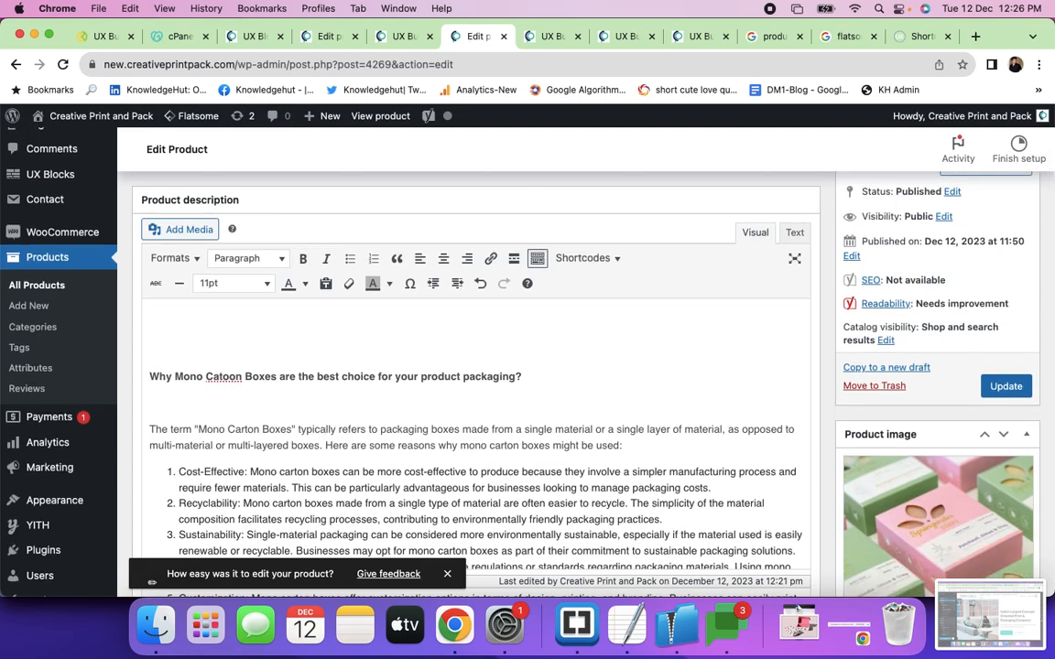
key("super+v")
left_click(1005, 385)
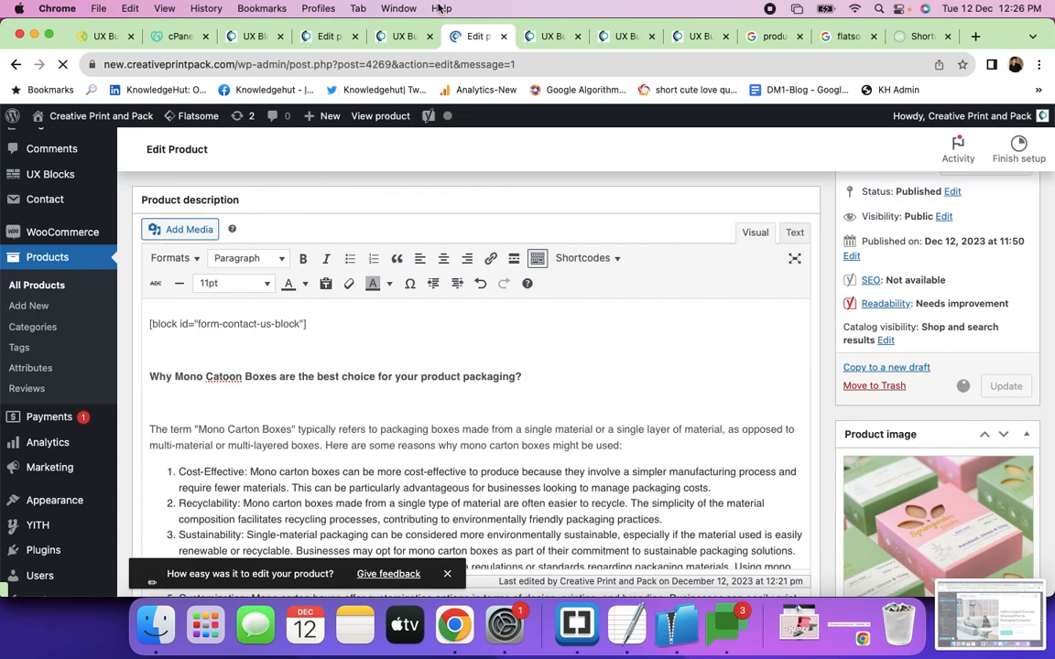
Reload the live Mono Carton Box Manufacturer page in the other browser window.
left_click(392, 36)
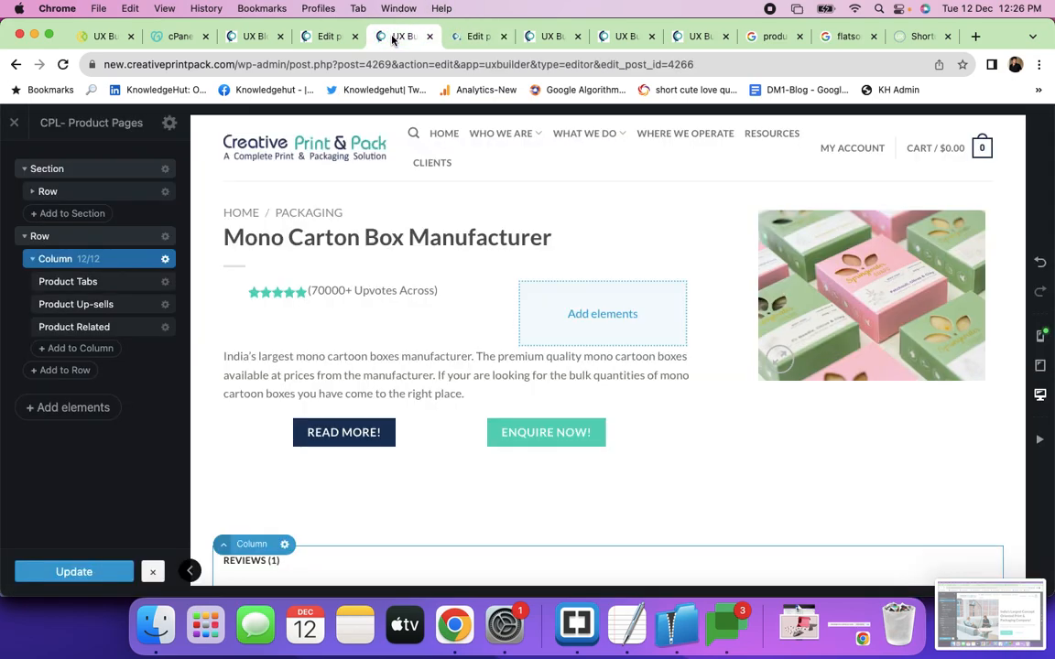
left_click(471, 37)
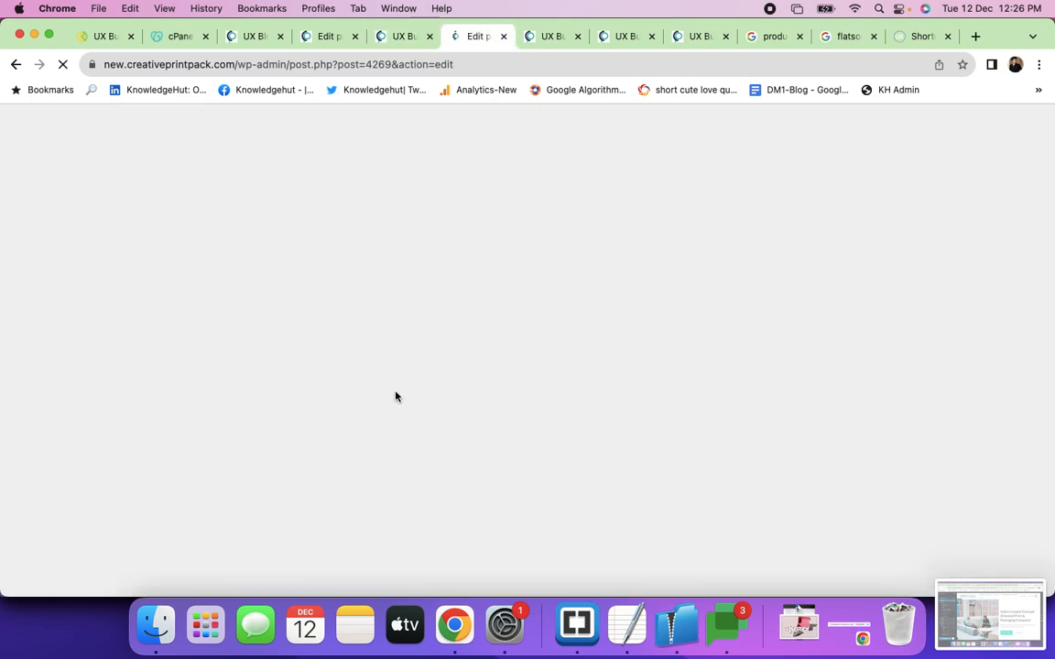
key("super+grave")
key("super+grave")
key("super+grave")
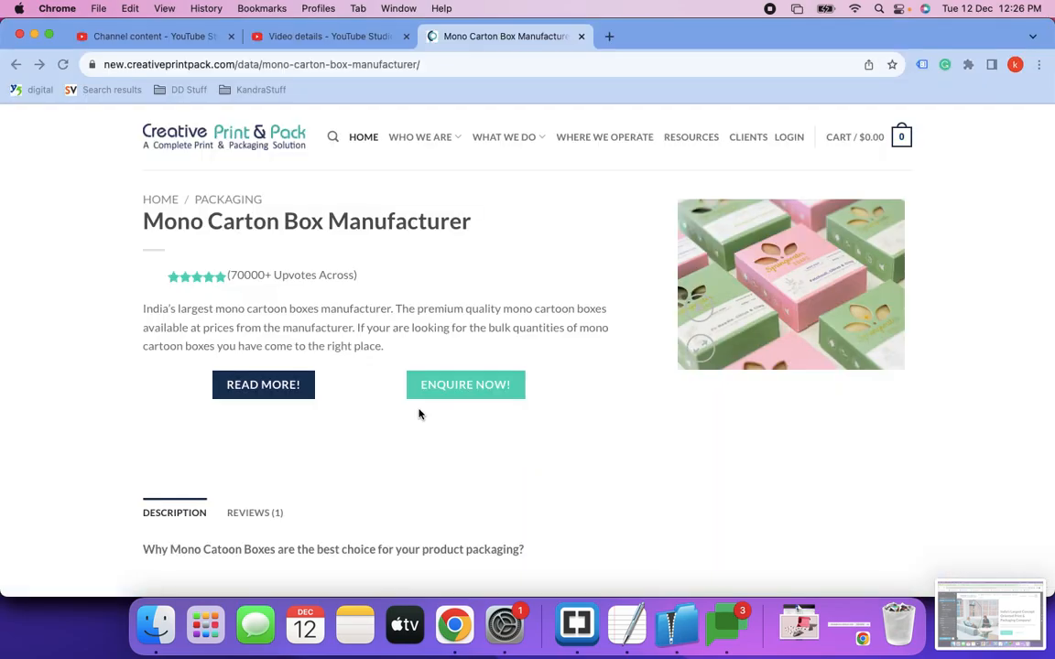
key("super+l")
key("Return")
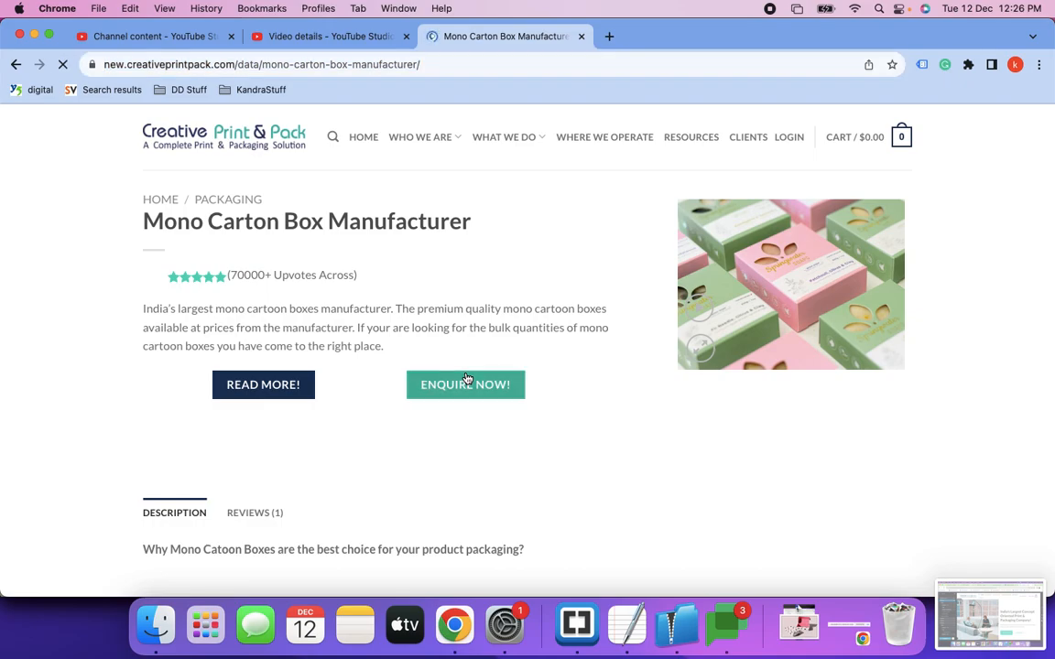
Examine the contact form block and the text beneath it in the live page's description, along with the page header section.
scroll(467, 378, "down", 5)
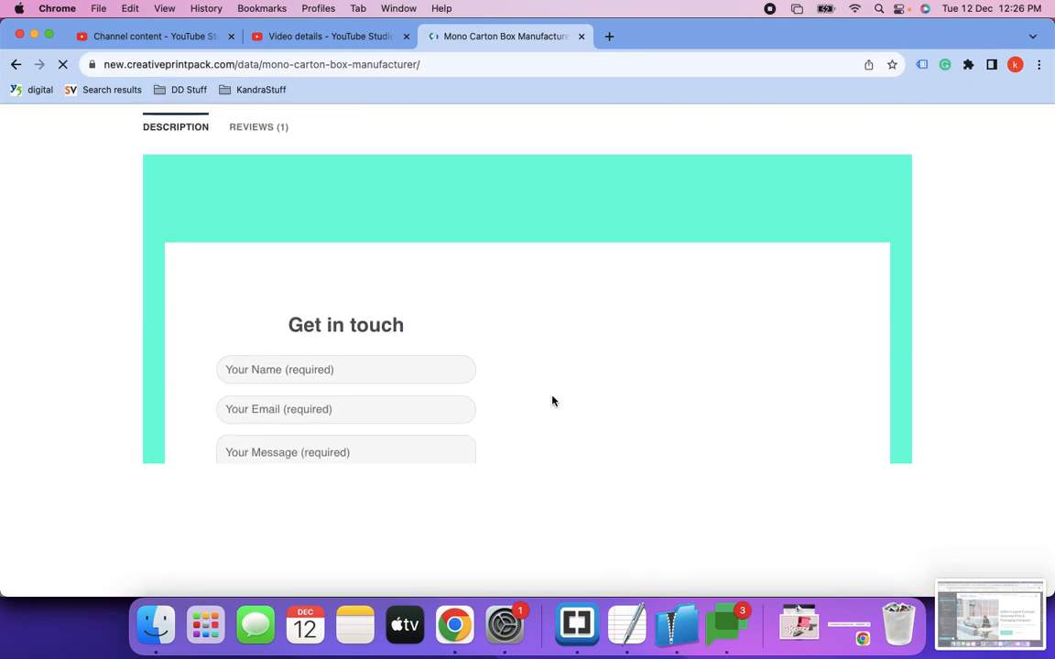
scroll(454, 417, "down", 3)
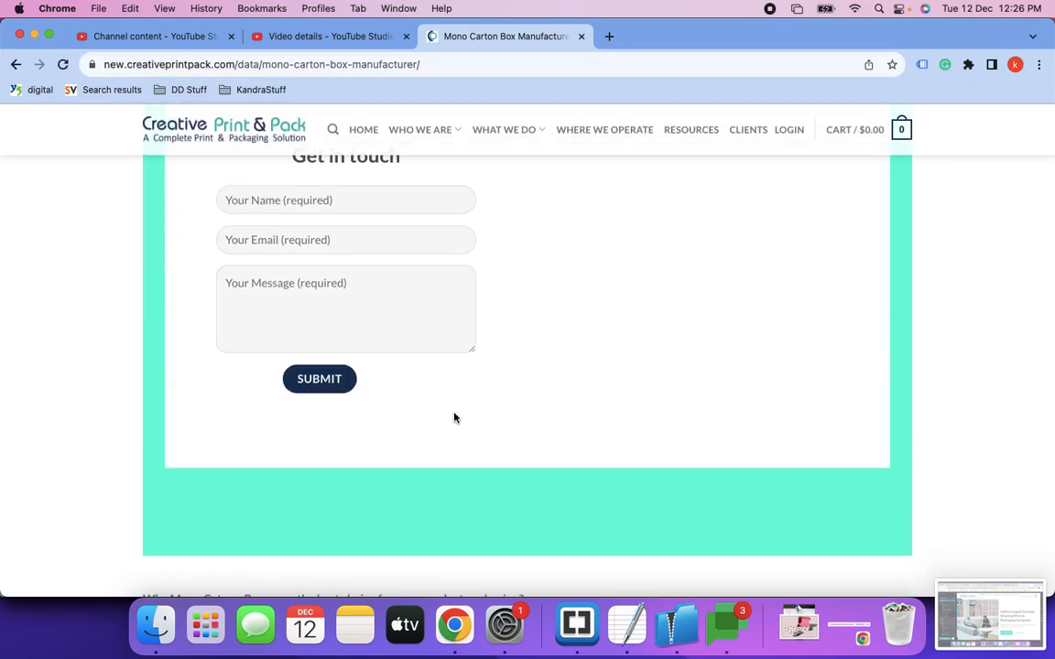
scroll(454, 416, "down", 3)
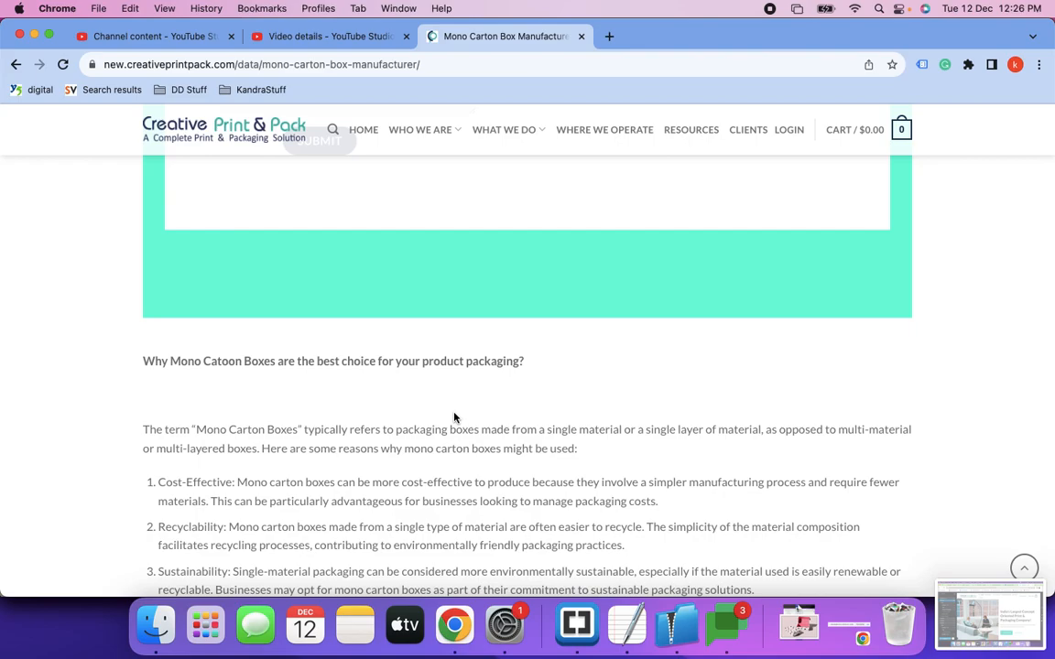
scroll(454, 416, "up", 1)
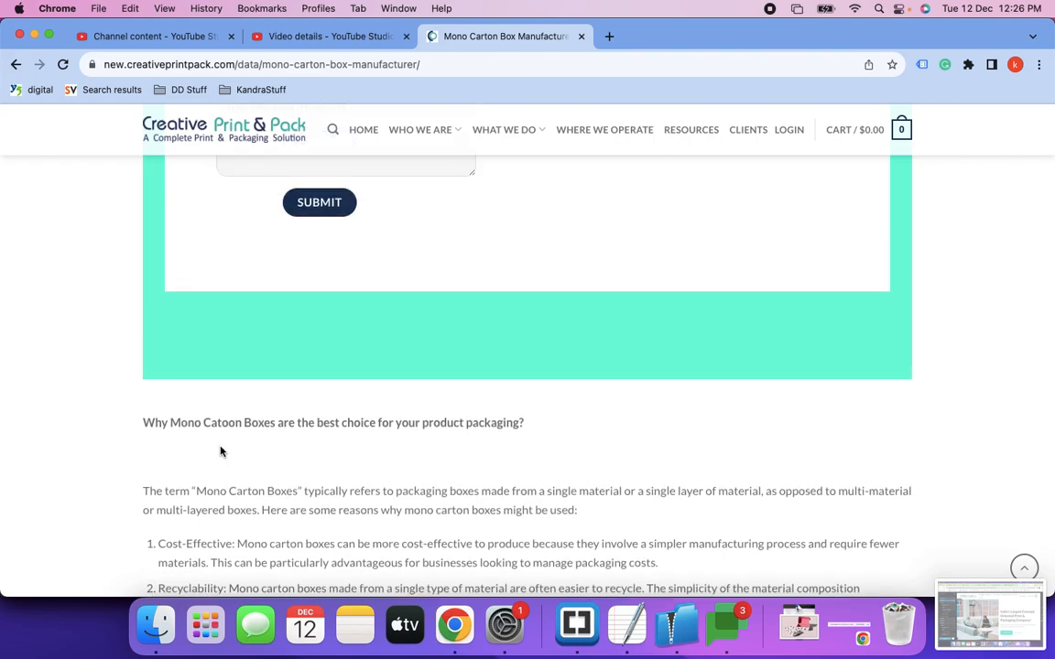
left_click_drag(145, 422, 579, 590)
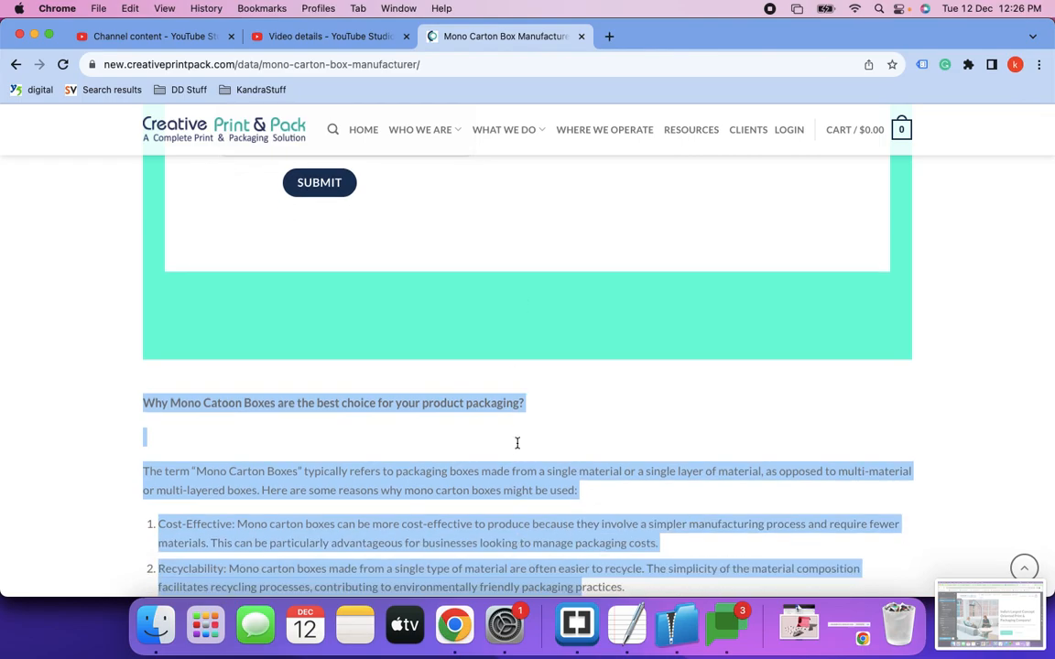
scroll(516, 437, "up", 15)
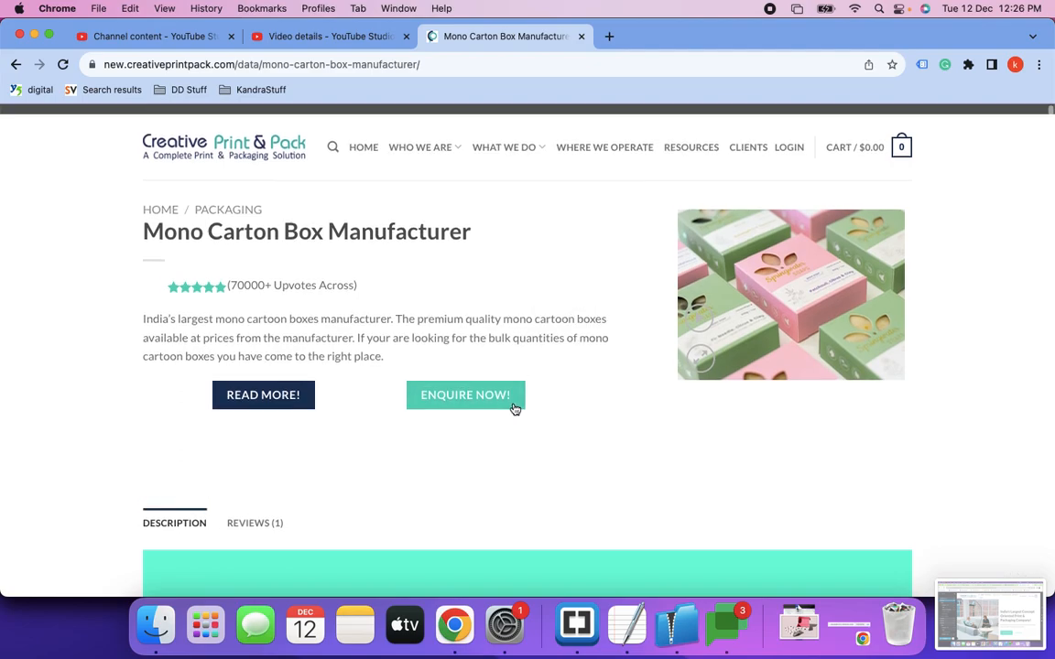
scroll(514, 409, "down", 5)
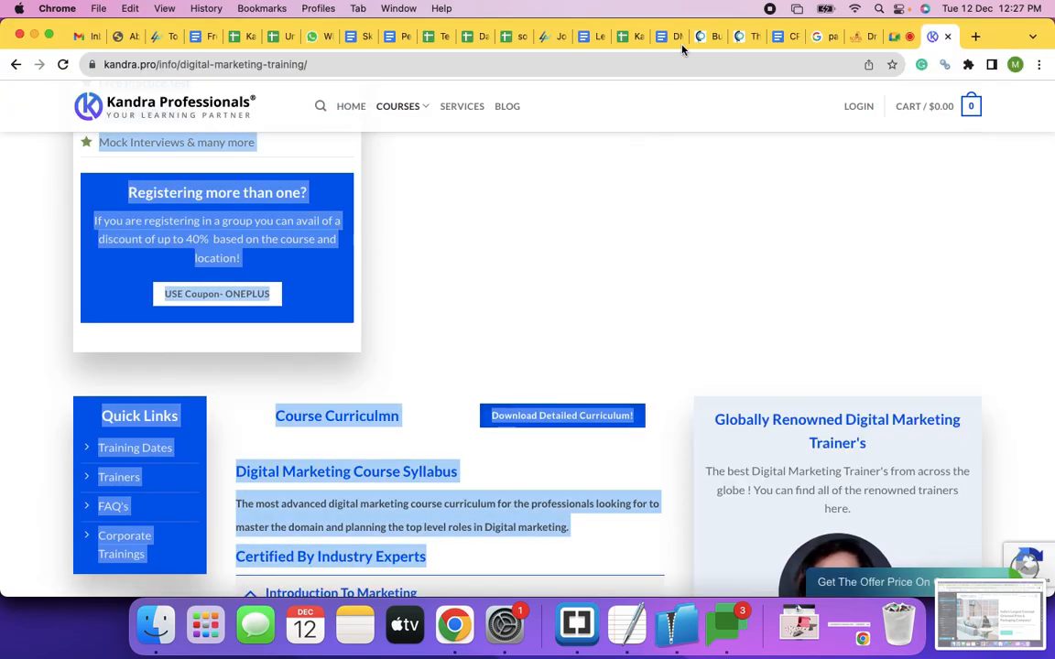
Look through the CPP Webpage Planning document down to the Types of Mono Carton Boxes section, then return to the product editor.
left_click(781, 37)
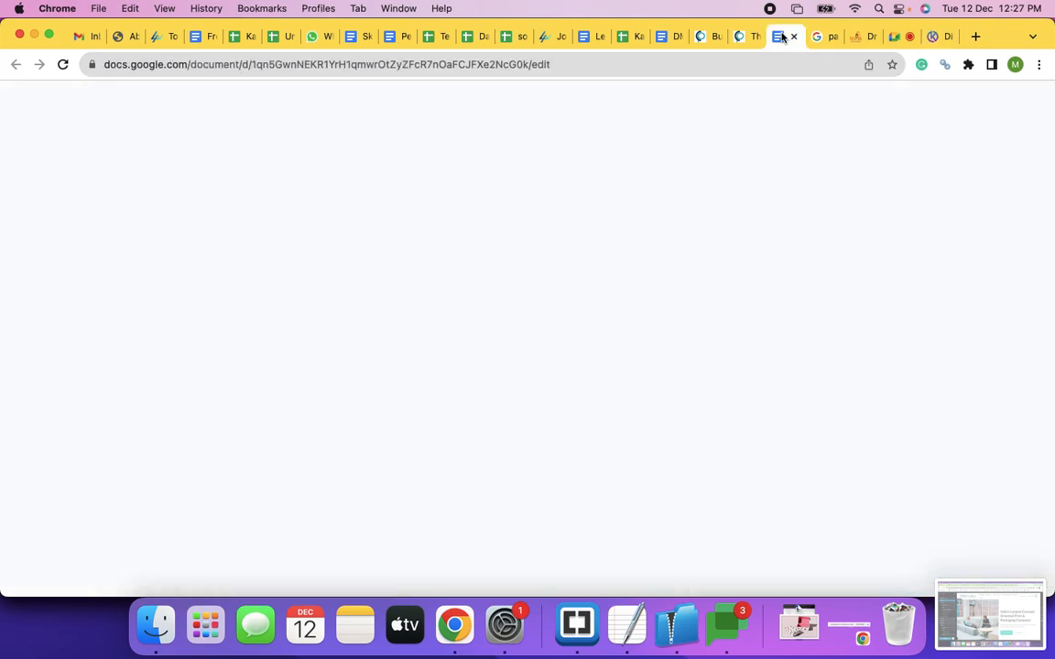
scroll(419, 438, "down", 12)
scroll(418, 436, "down", 10)
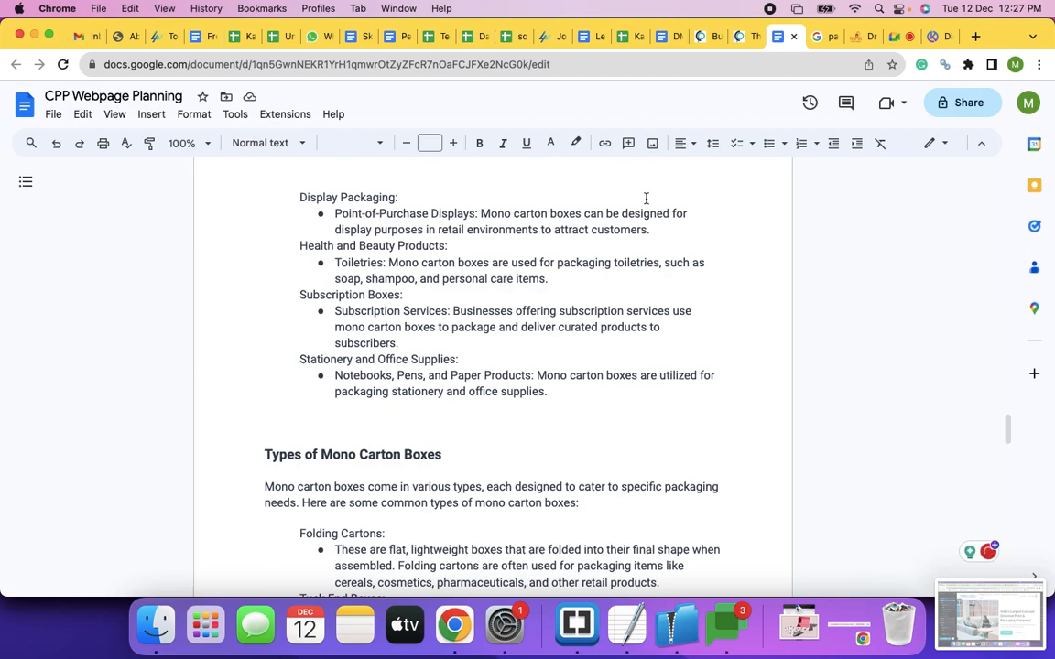
key("super+grave")
key("super+grave")
key("super+grave")
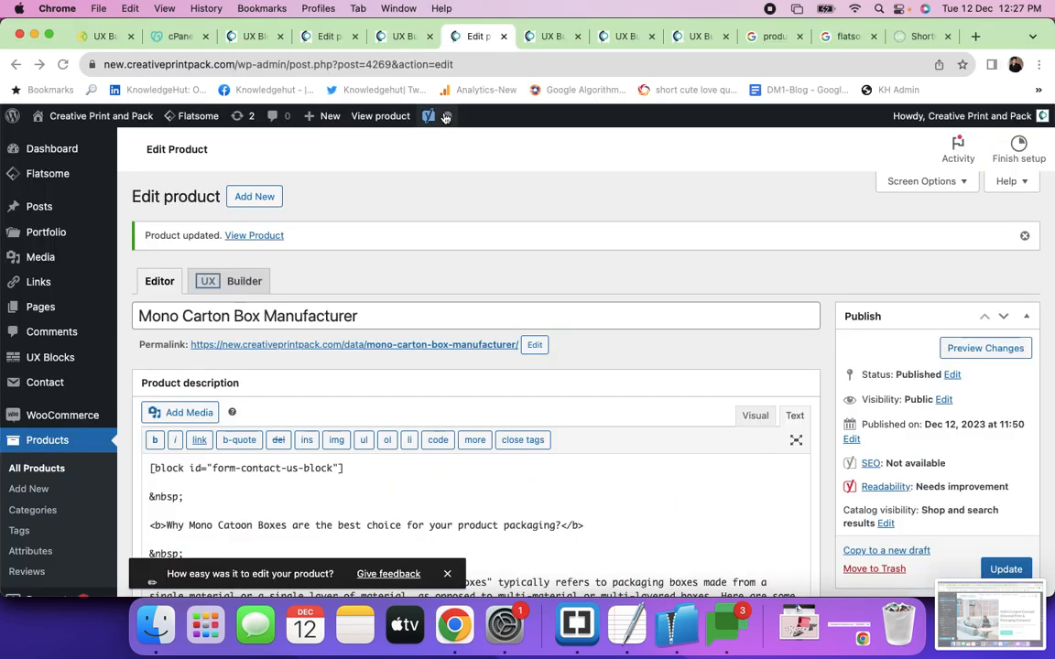
Review the Mono Carton Box Manufacturer page in UX Builder, from the header section down to the description text.
left_click(548, 38)
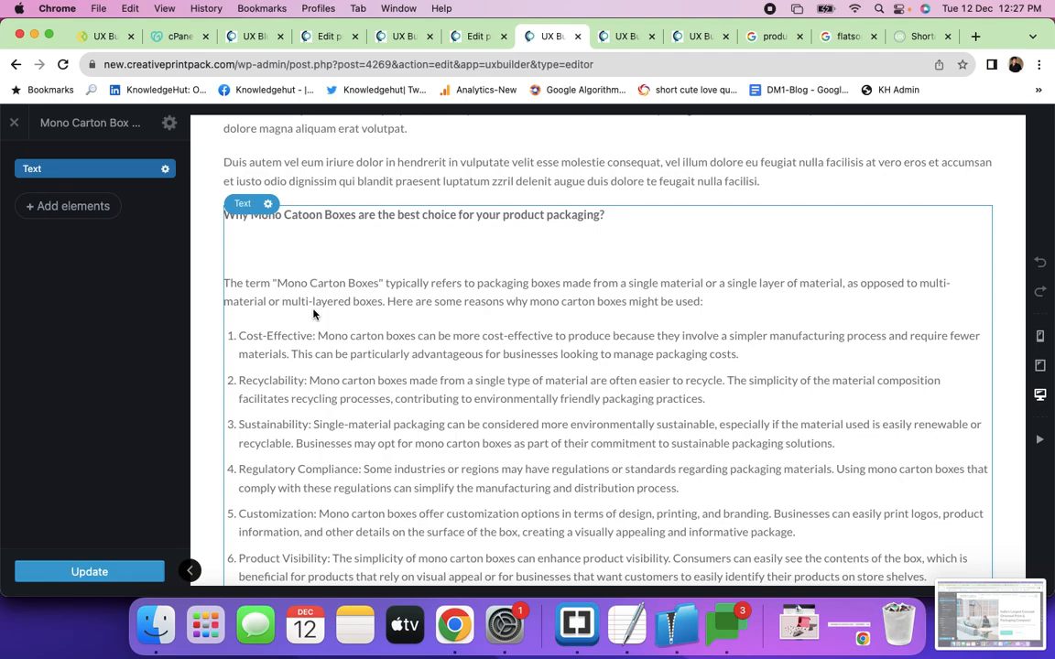
scroll(313, 314, "up", 10)
scroll(313, 314, "down", 7)
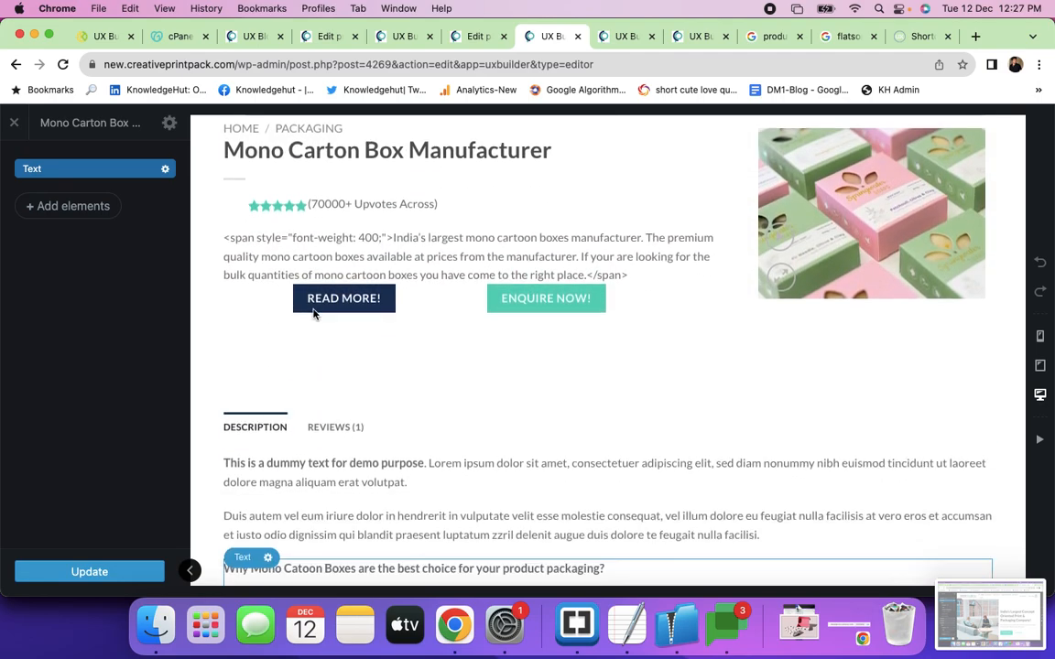
scroll(313, 314, "down", 5)
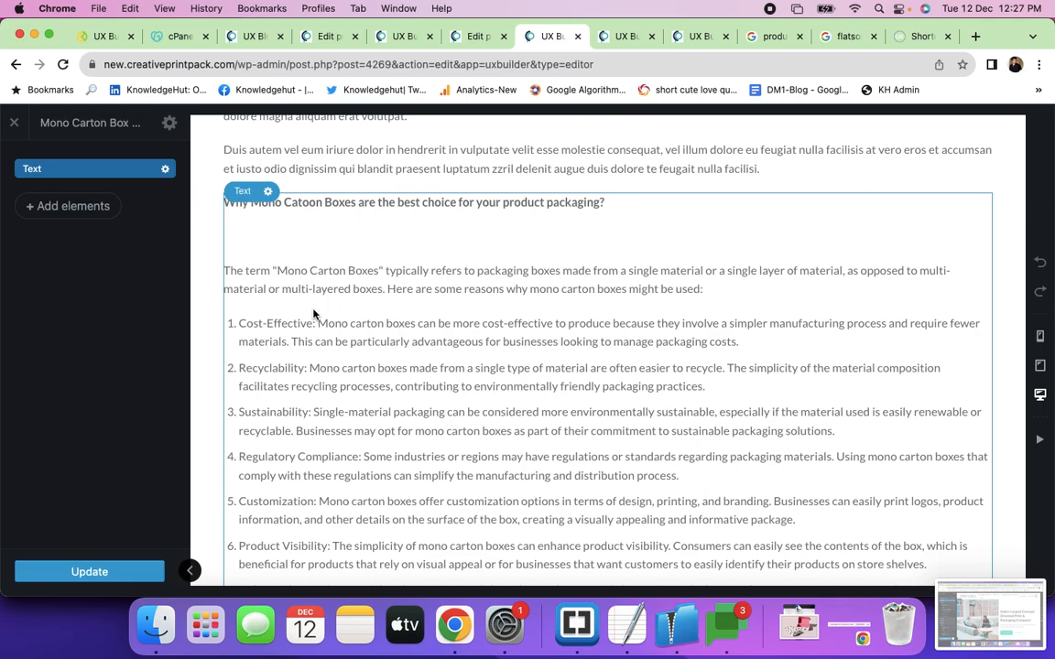
Inspect the product description's HTML source in the product editor and highlight the form-contact-us-block shortcode.
left_click(471, 36)
scroll(311, 433, "down", 5)
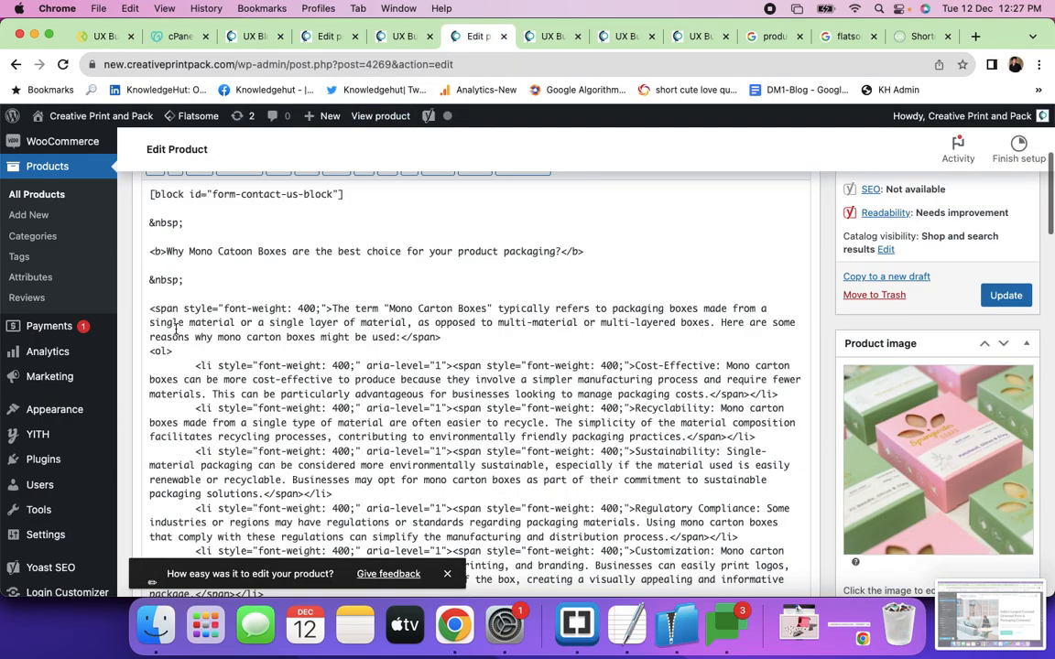
left_click_drag(151, 194, 430, 561)
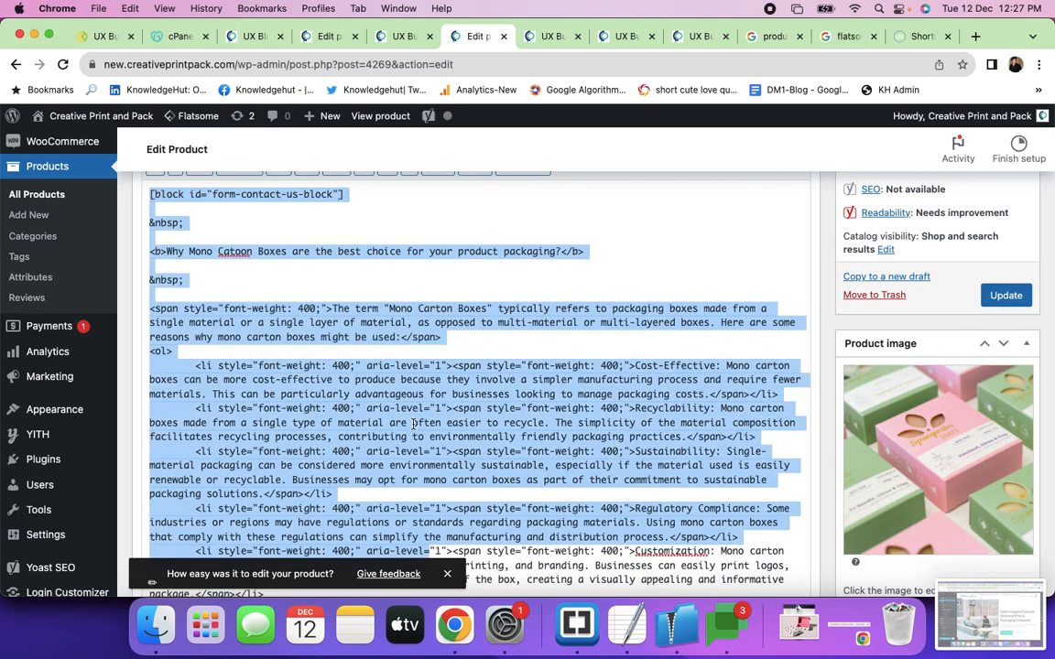
left_click(410, 278)
left_click_drag(353, 192, 137, 195)
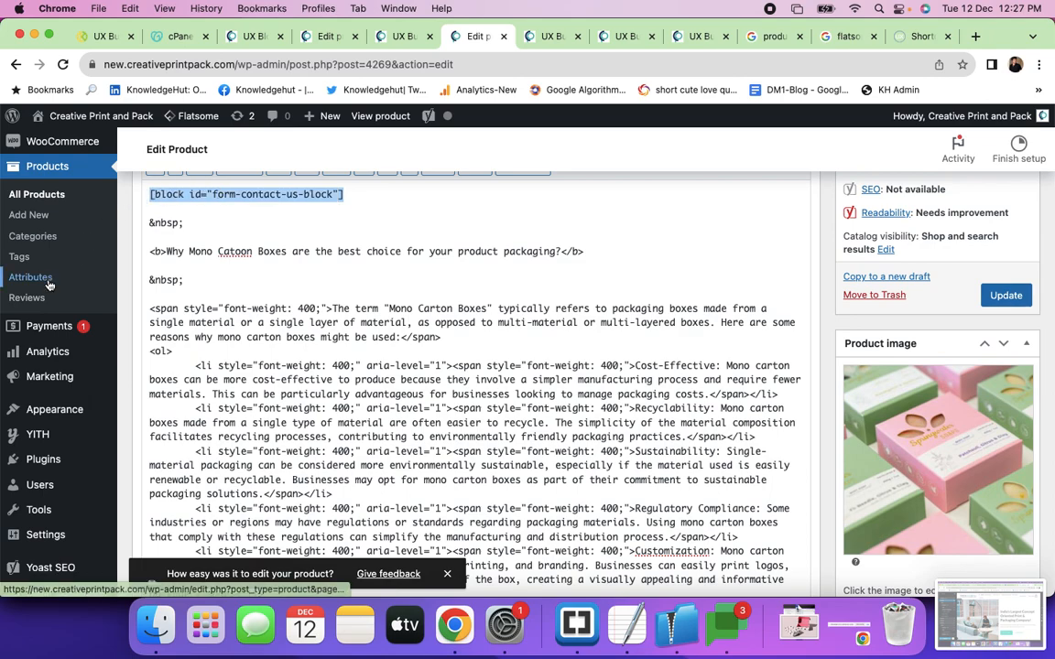
scroll(47, 330, "up", 5)
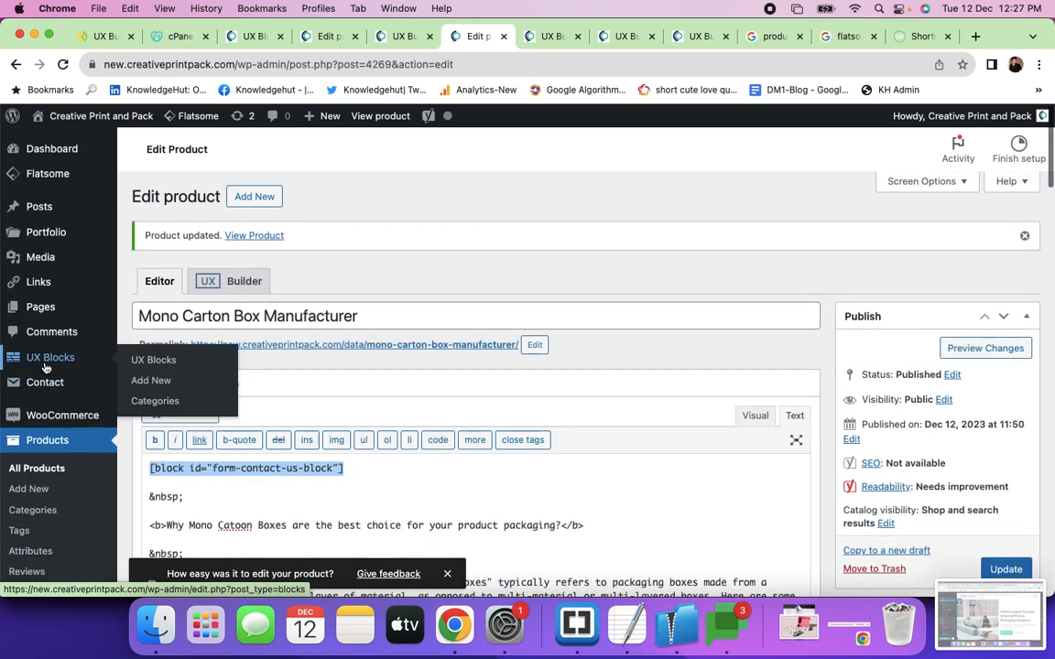
Highlight the form-contact-us-block shortcode at the start of the product description's HTML source and look over the markup beneath it.
left_click_drag(353, 468, 142, 469)
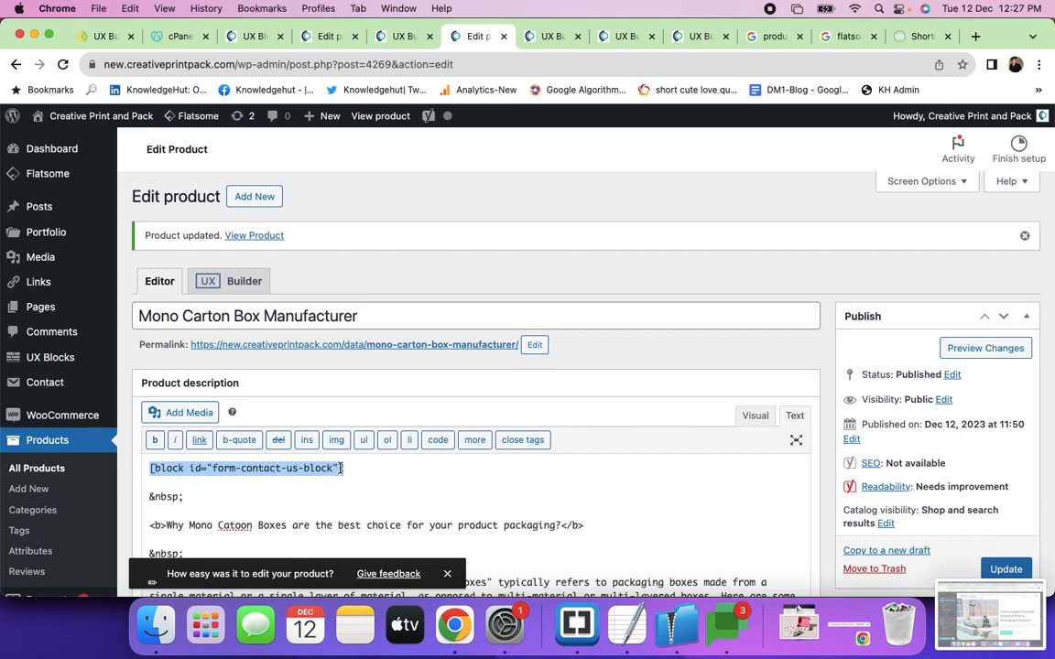
left_click(343, 468)
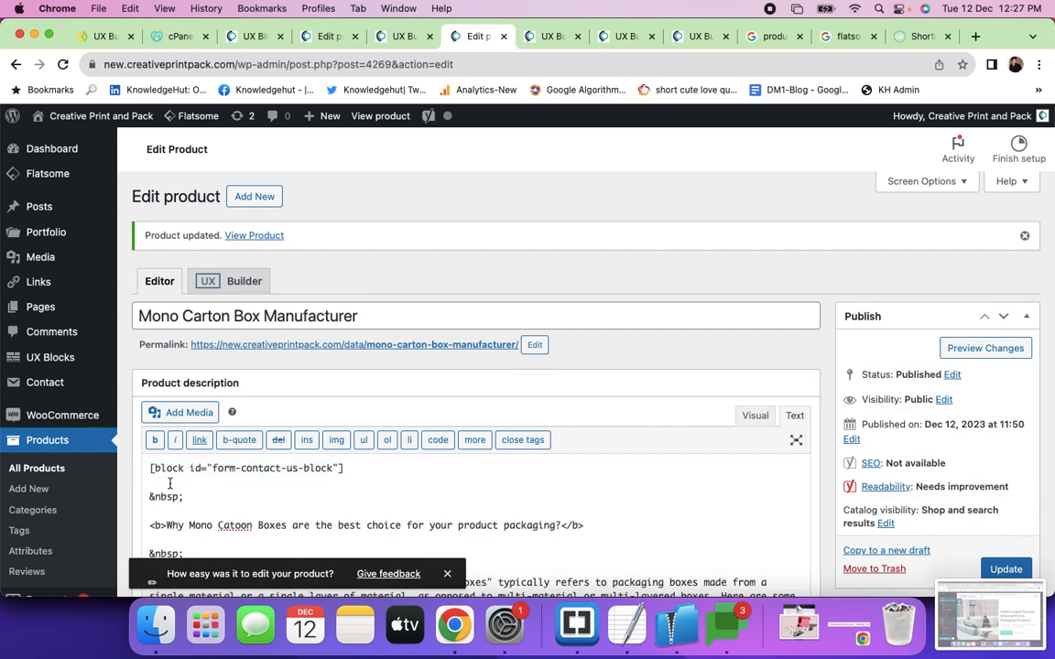
mouse_move(52, 364)
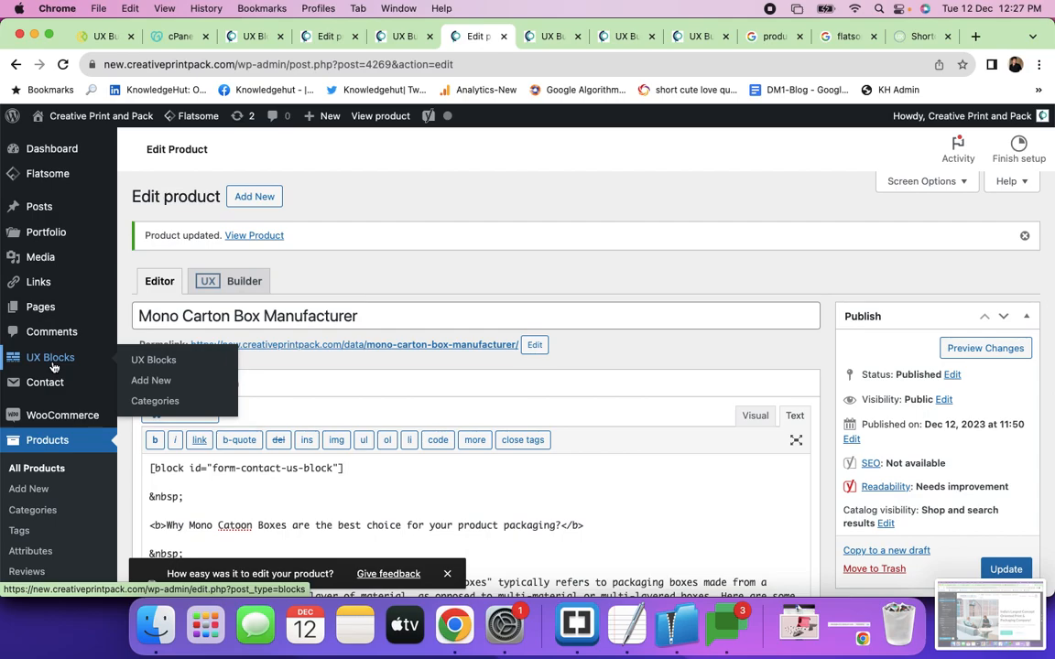
left_click_drag(353, 468, 146, 468)
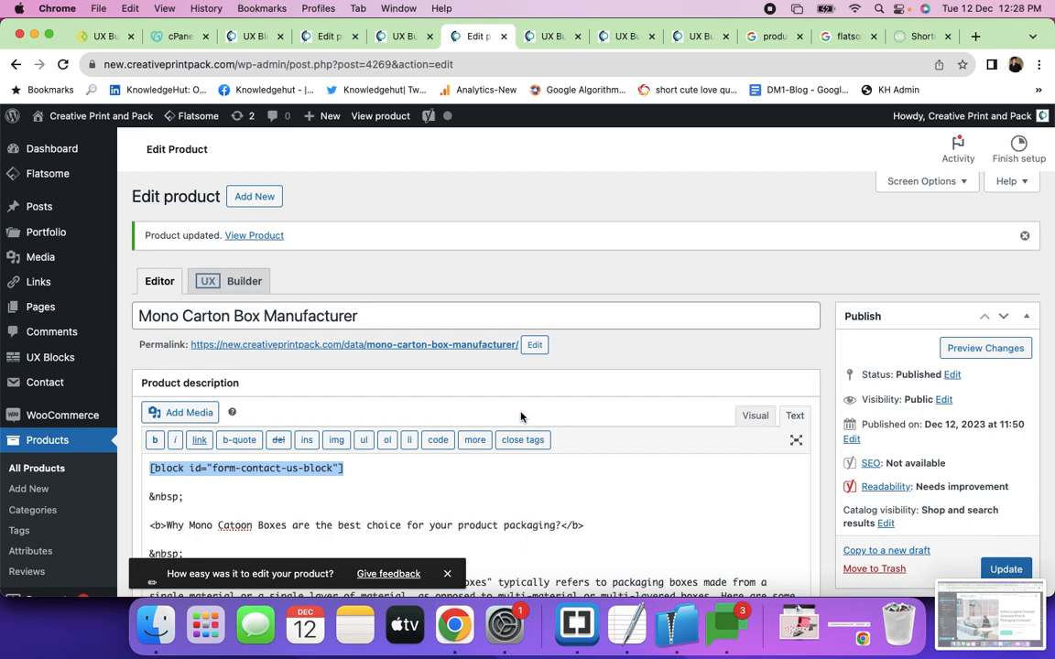
scroll(400, 458, "down", 4)
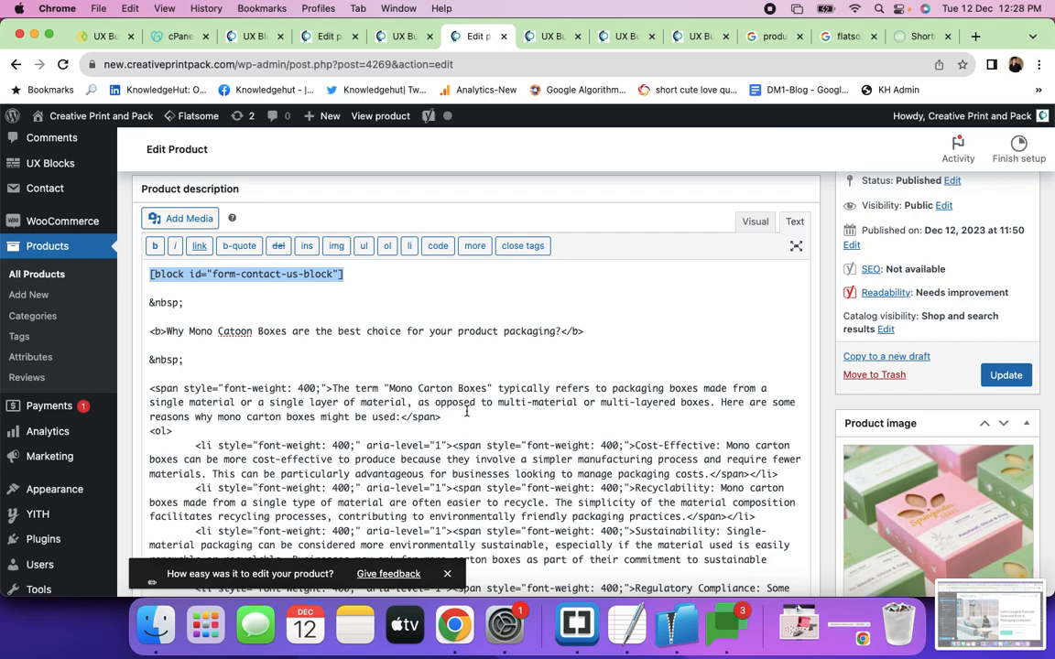
left_click_drag(353, 278, 145, 275)
Switch to the live Mono Carton Box Manufacturer page and examine its URL slug, header section and highlighted short description.
key("super+grave")
key("super+grave")
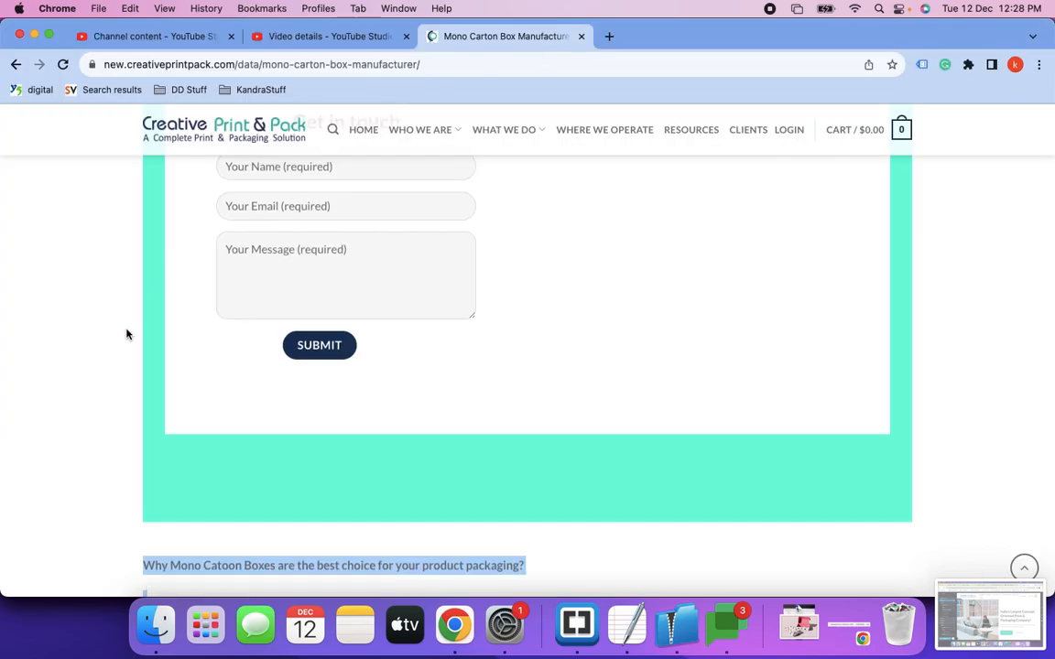
scroll(127, 334, "up", 10)
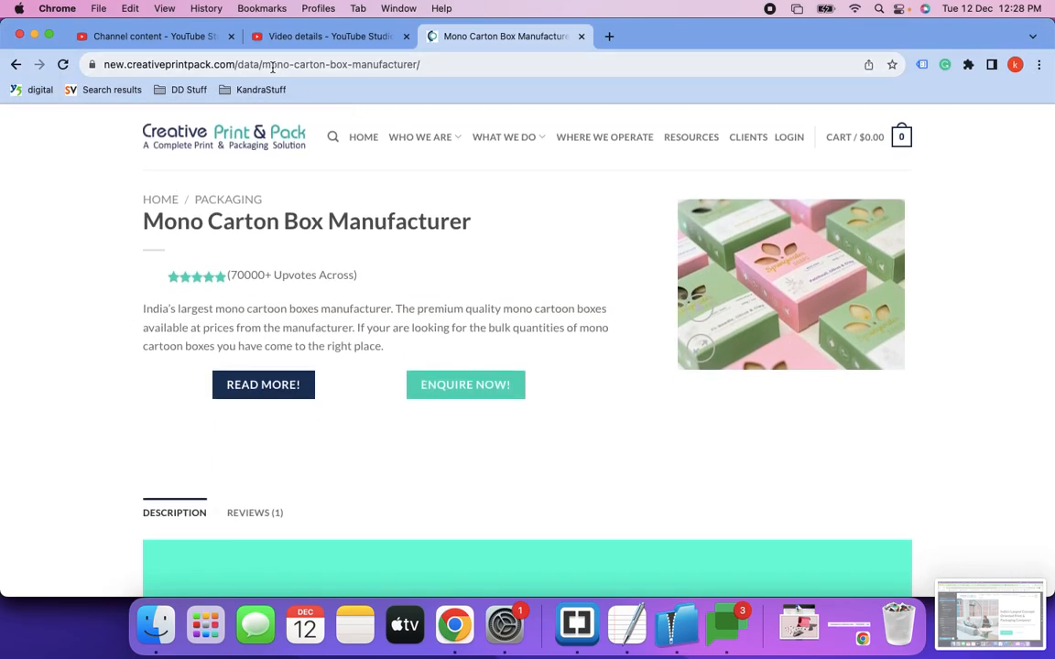
left_click_drag(261, 66, 416, 64)
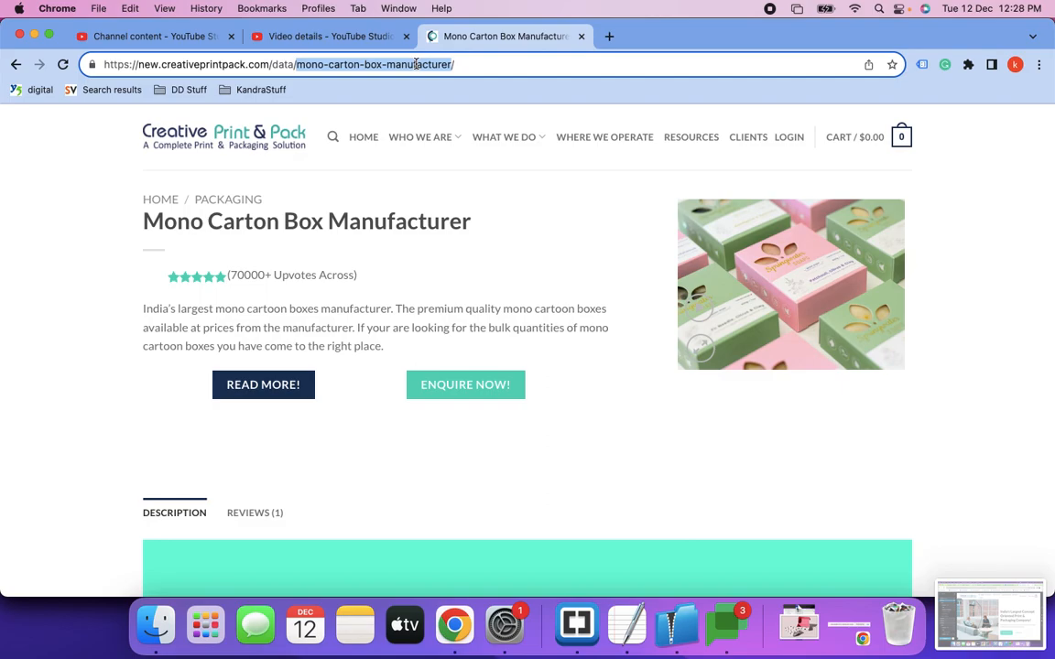
scroll(456, 333, "down", 6)
scroll(457, 332, "up", 4)
scroll(457, 333, "up", 2)
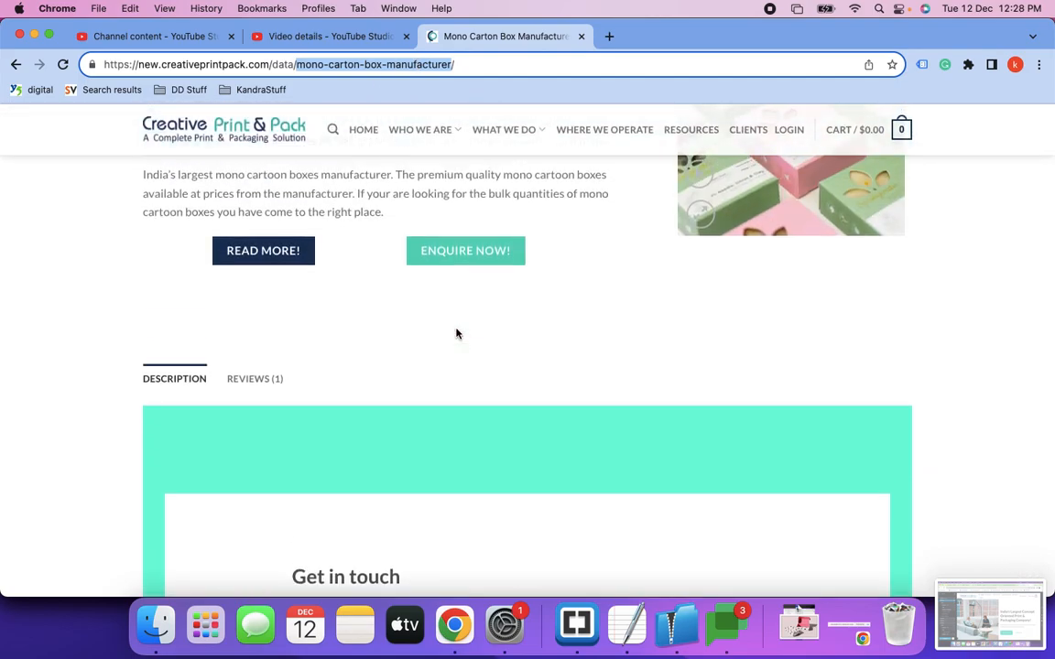
scroll(457, 332, "up", 3)
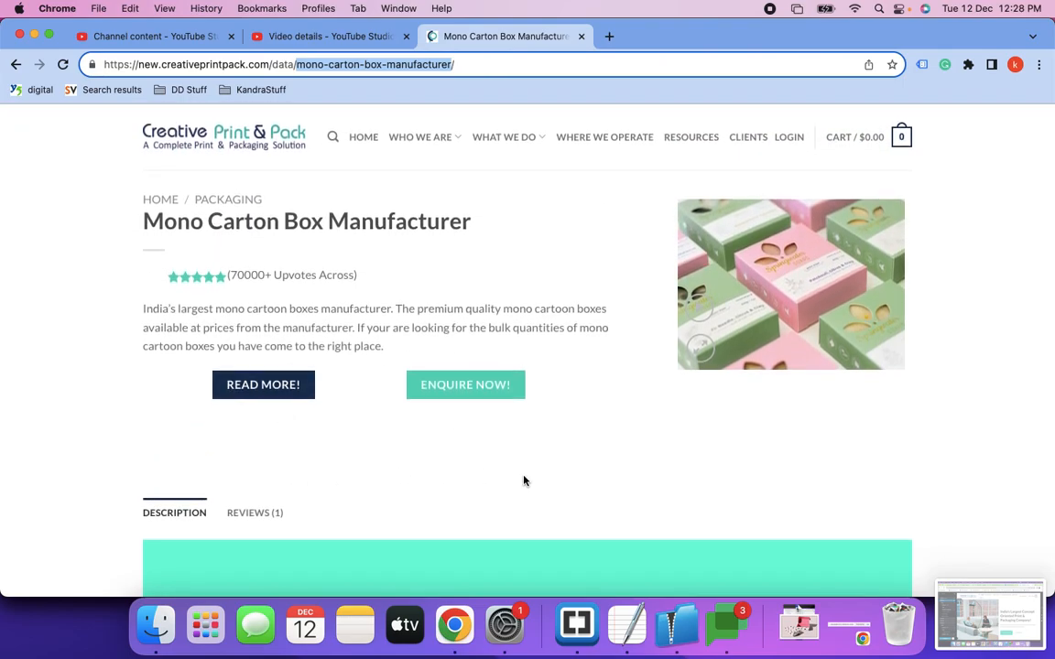
left_click(144, 308)
mouse_move(402, 358)
left_mouse_down()
mouse_move(130, 313)
mouse_move(174, 312)
mouse_move(386, 351)
mouse_move(409, 365)
mouse_move(409, 351)
left_mouse_up()
left_click(130, 313)
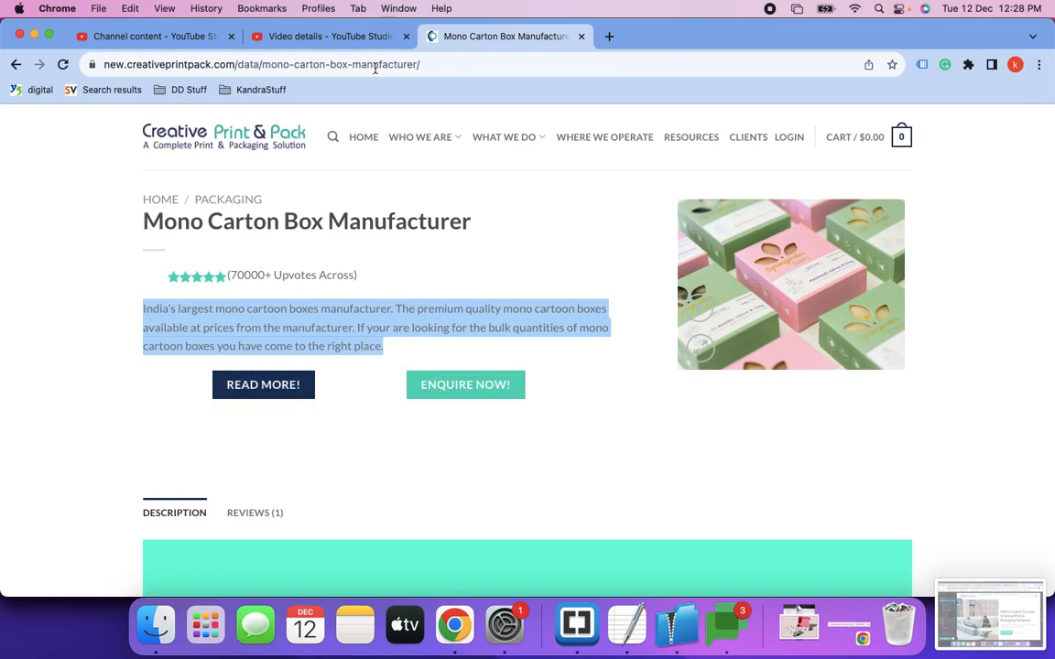
Review the live page's contact form, the Why Mono Catoon Boxes text and the rest down to the footer, ending back at the header.
scroll(325, 275, "down", 10)
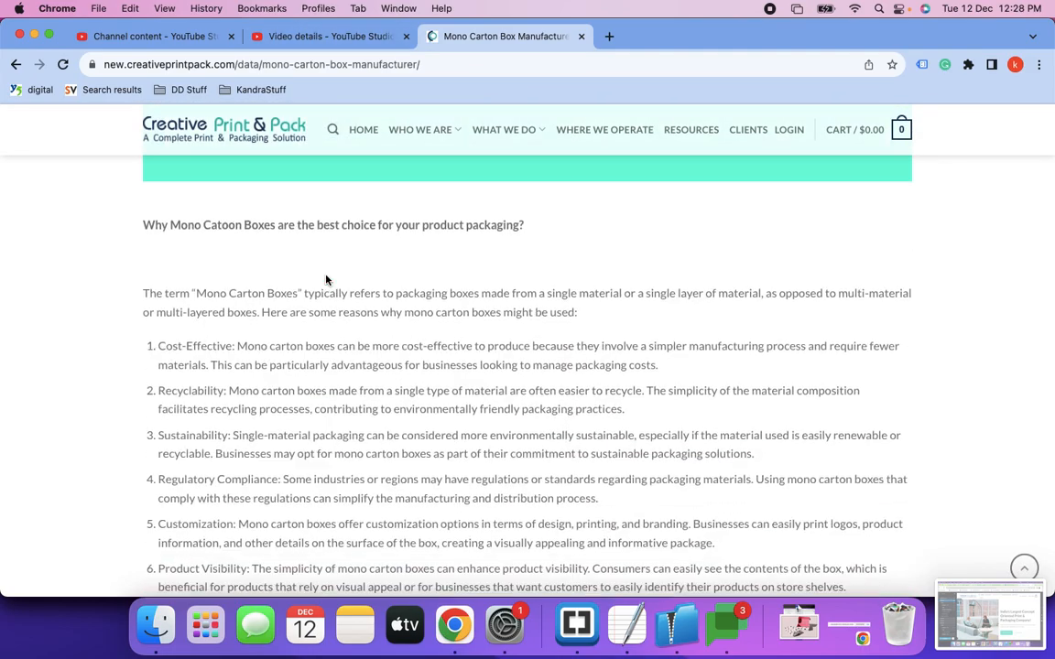
scroll(207, 272, "up", 5)
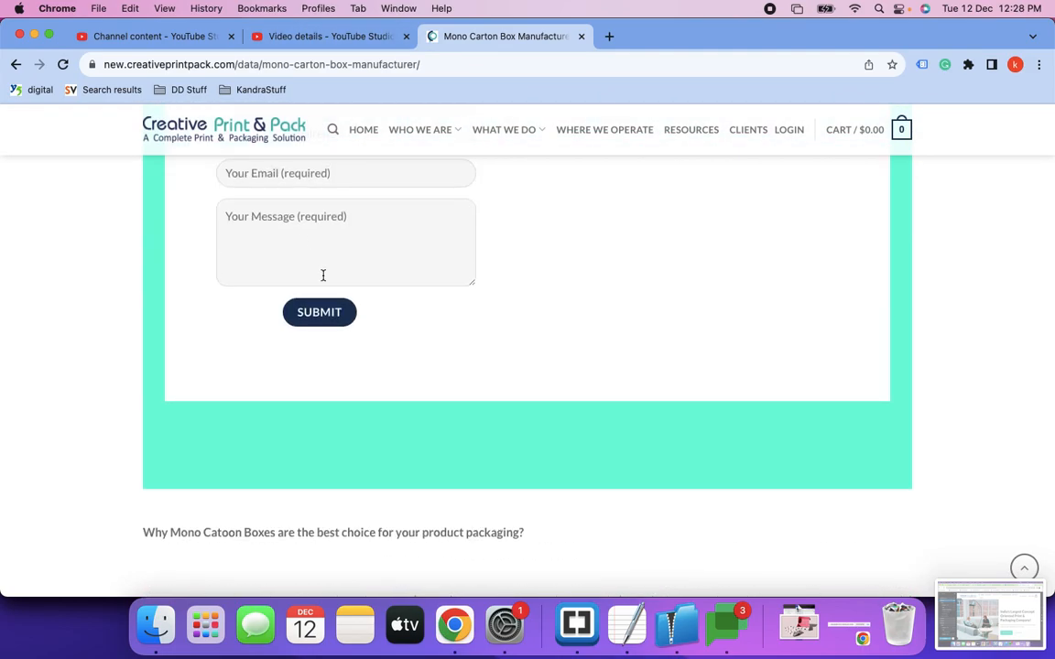
scroll(229, 335, "down", 3)
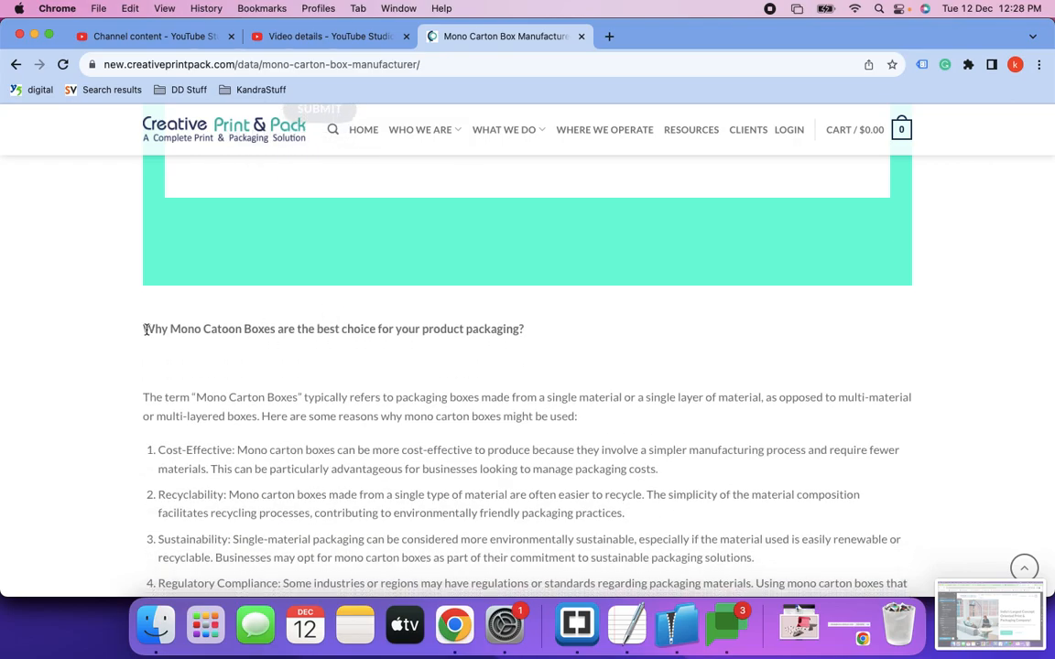
left_click_drag(145, 330, 597, 271)
left_click(598, 271)
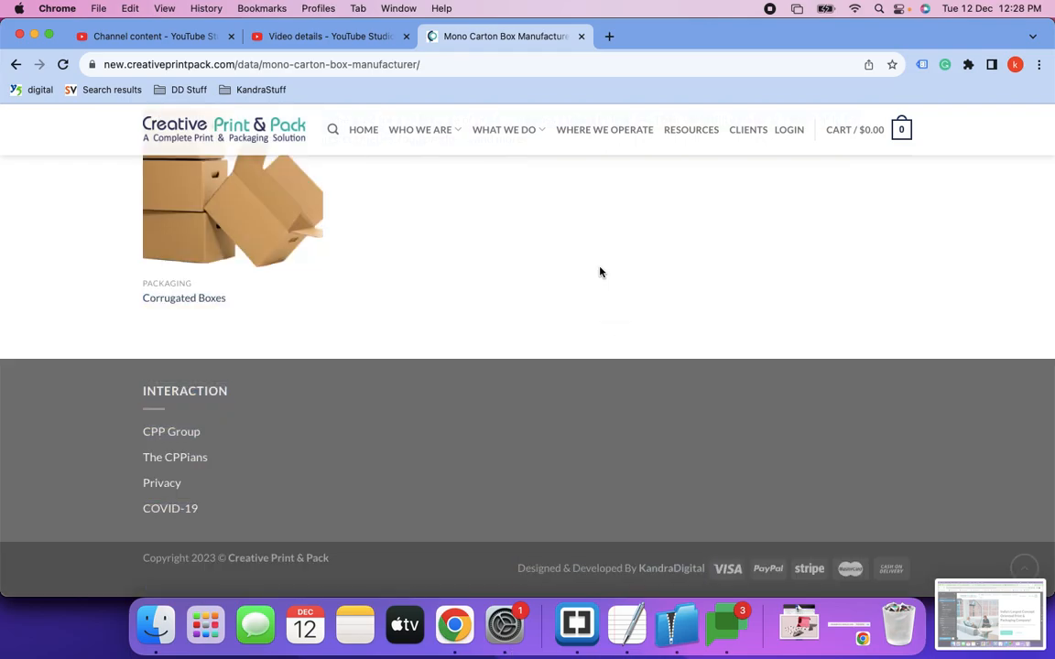
scroll(513, 301, "up", 6)
scroll(514, 301, "up", 10)
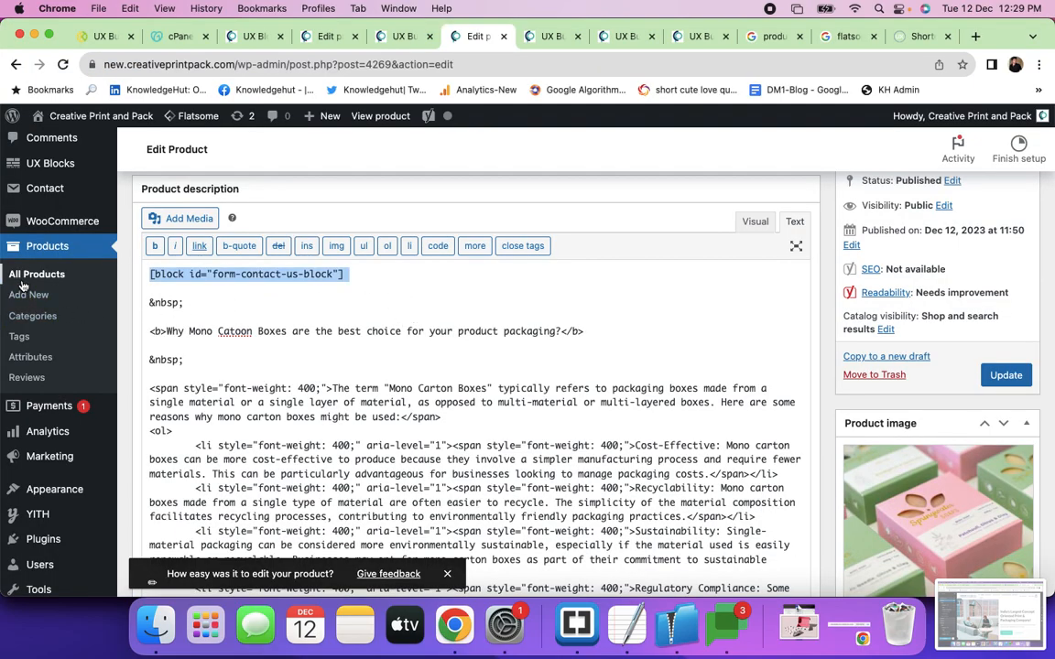
Open the full product list in the site admin from the UX Blocks page.
left_click(246, 37)
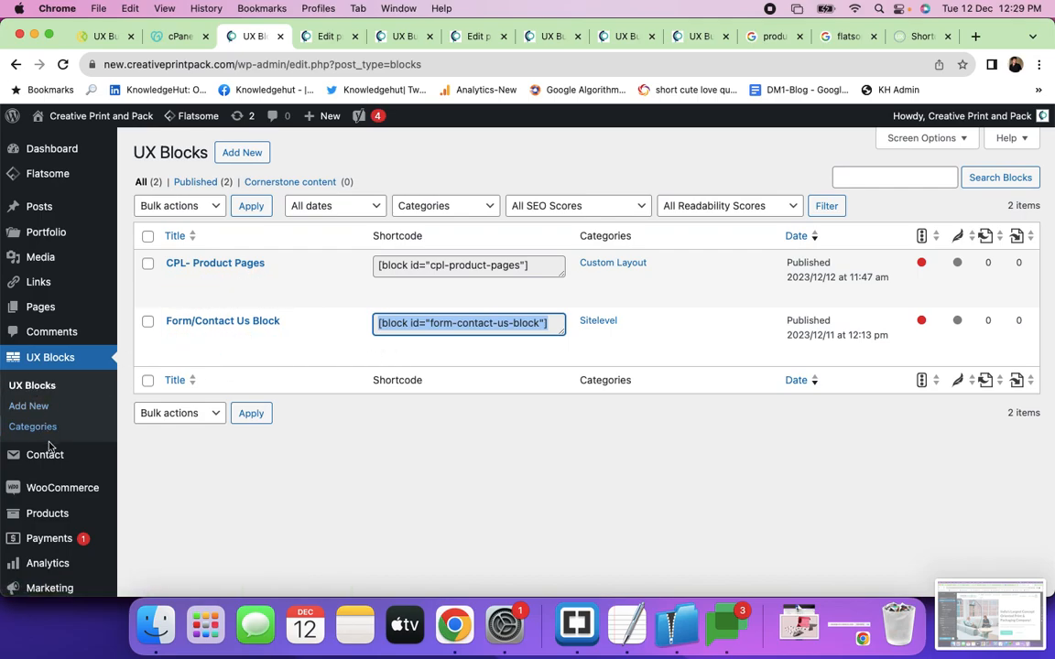
left_click(47, 517)
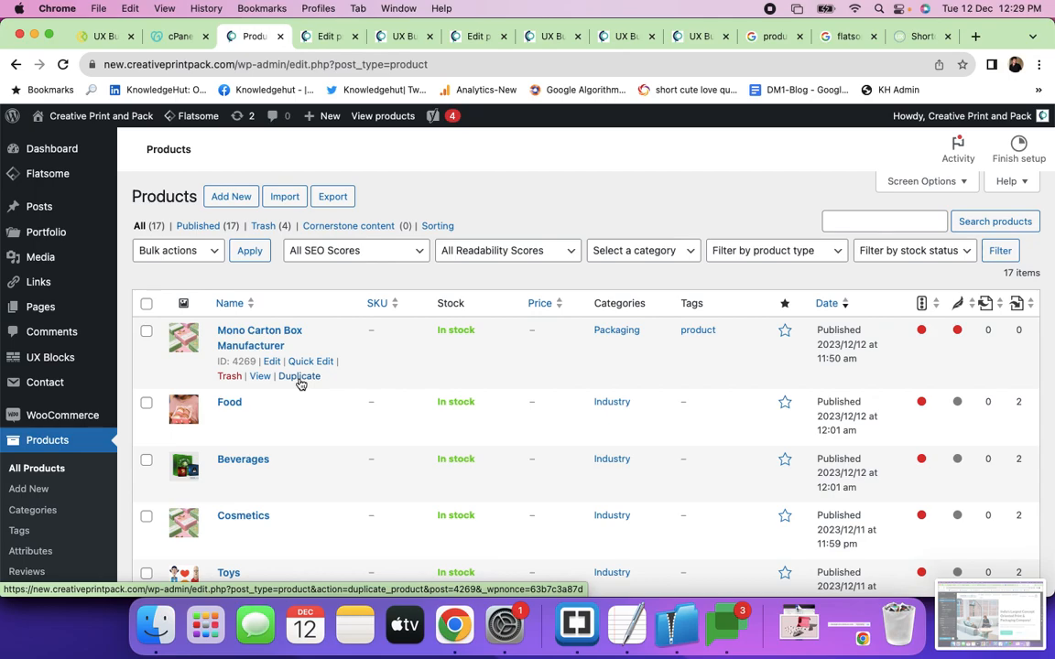
Return to the live Mono Carton Box Manufacturer page and recheck the Get in touch form.
key("super+grave")
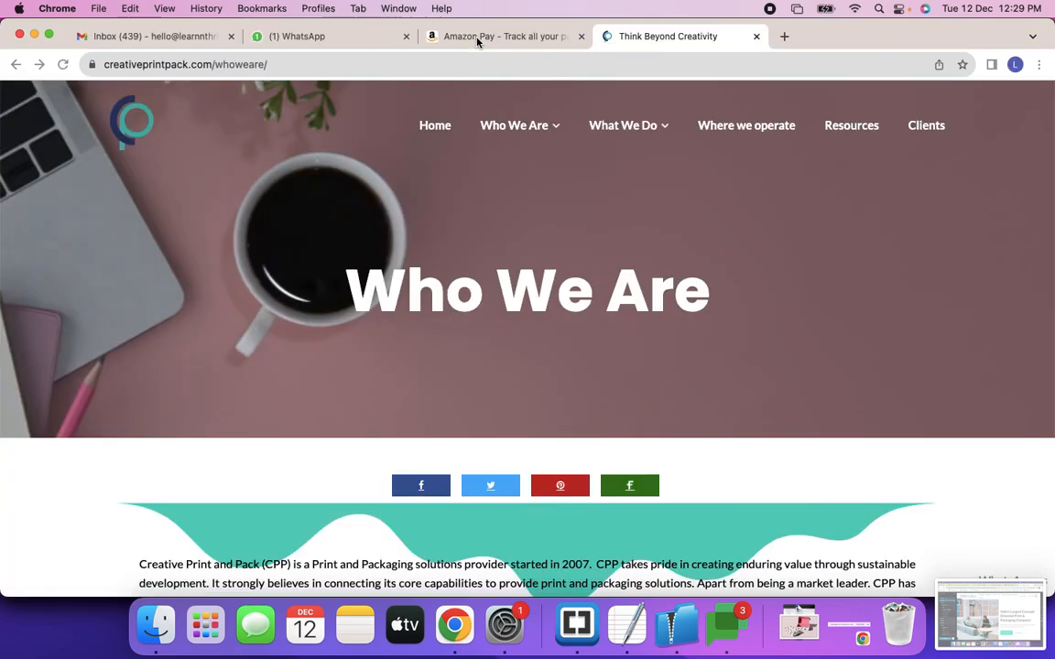
key("super+grave")
scroll(448, 351, "down", 10)
scroll(448, 345, "down", 1)
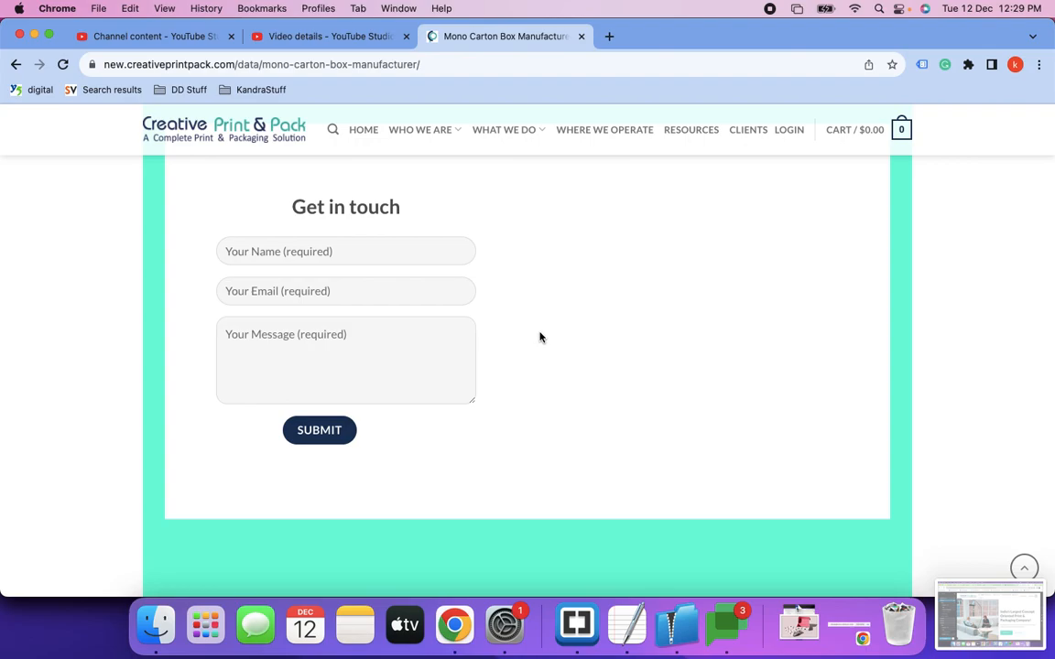
scroll(541, 338, "up", 10)
Switch to the CPP Webpage Planning document and review its closing sections, from Gallery and Industried Associated to Awards & Achievements.
key("super+grave")
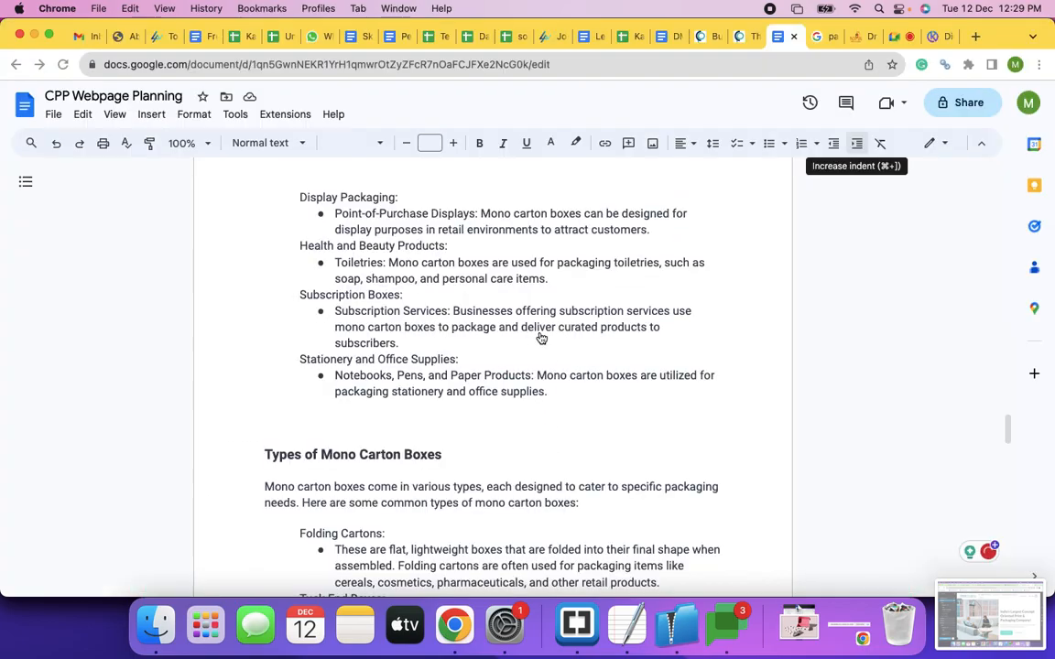
scroll(613, 326, "down", 10)
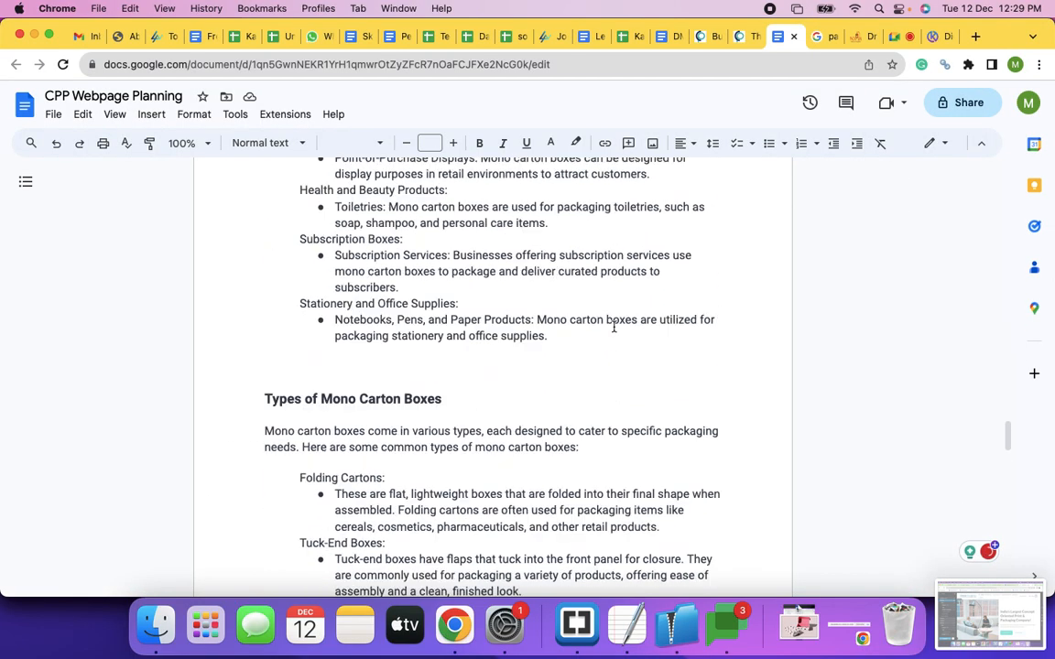
scroll(613, 327, "down", 10)
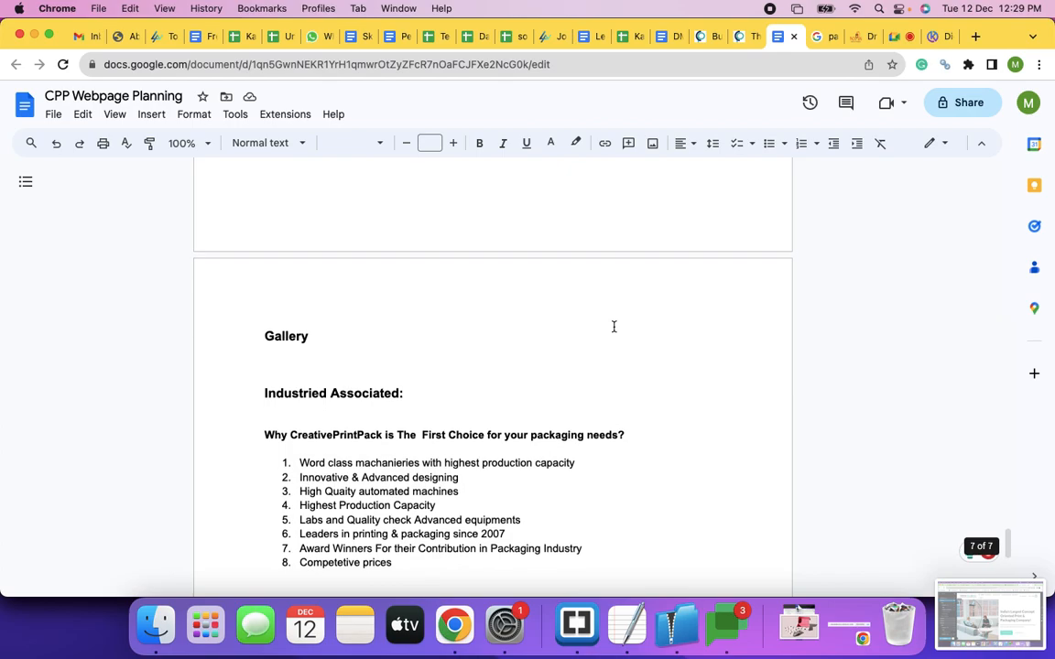
left_click_drag(307, 241, 542, 461)
scroll(543, 461, "down", 5)
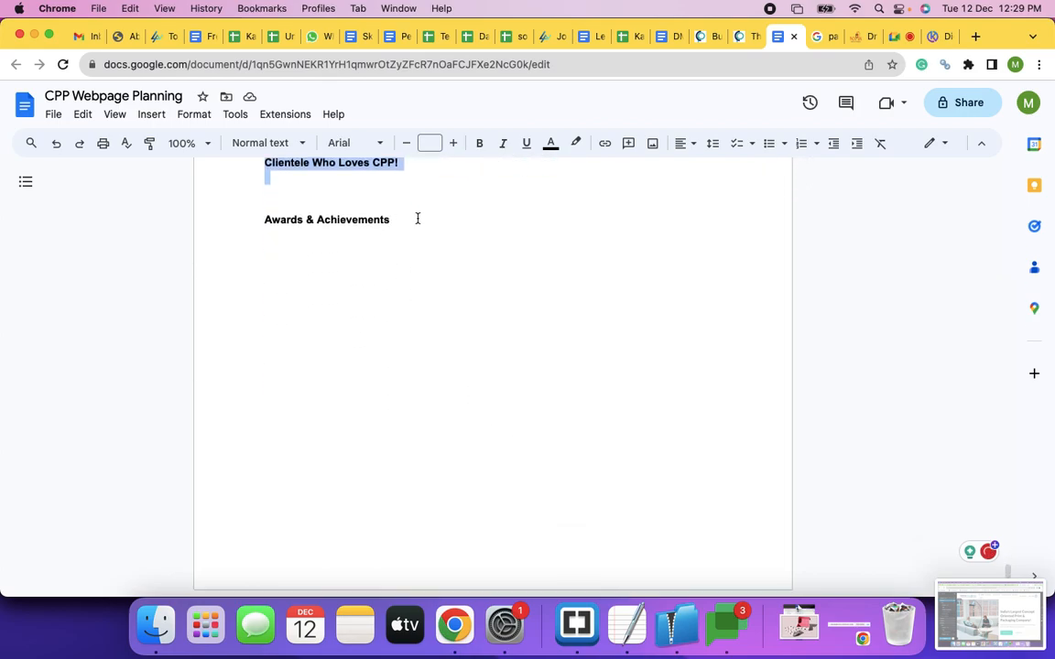
Open the Creative Print & Pack home page from the Corrugated Boxes page and examine the Our Services and Industries Associated sections.
left_click(706, 36)
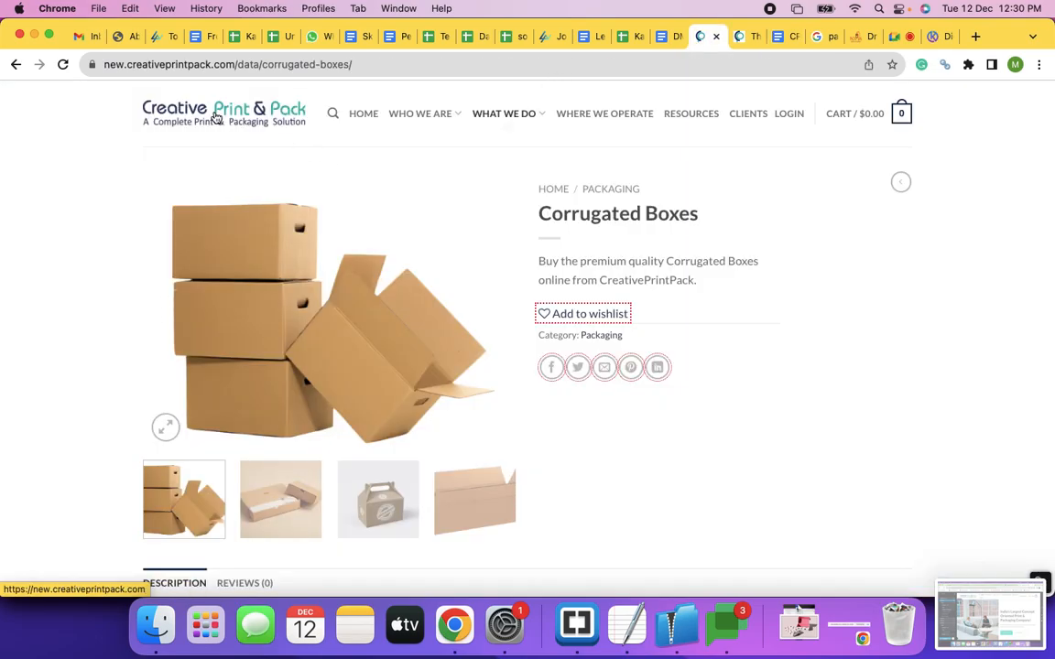
left_click(216, 116)
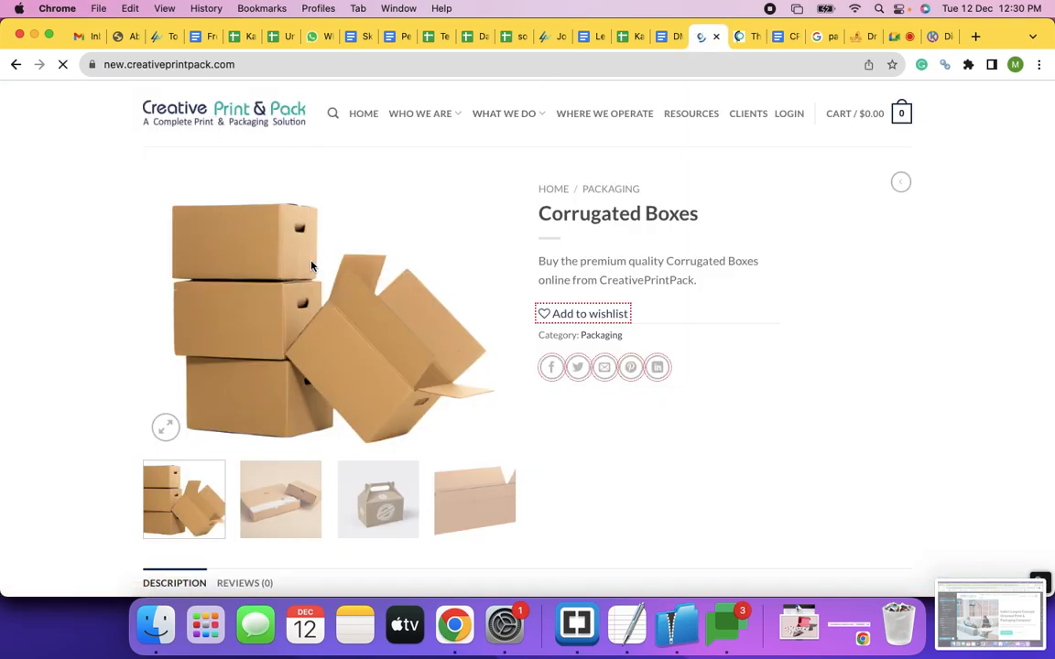
scroll(284, 337, "down", 5)
scroll(283, 337, "down", 3)
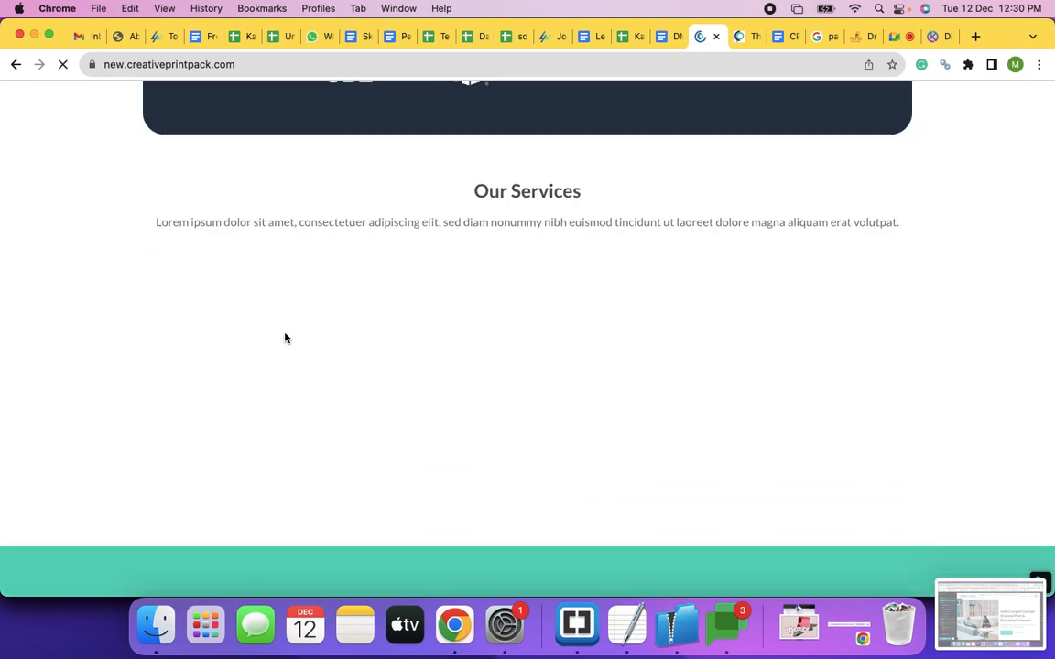
scroll(286, 338, "down", 2)
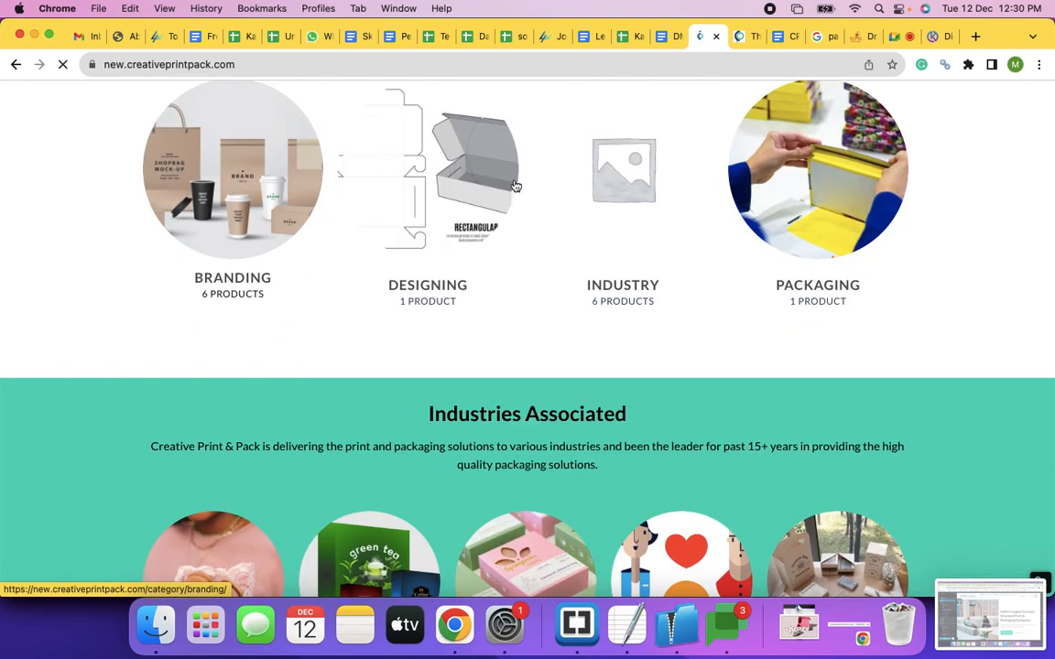
scroll(525, 181, "up", 2)
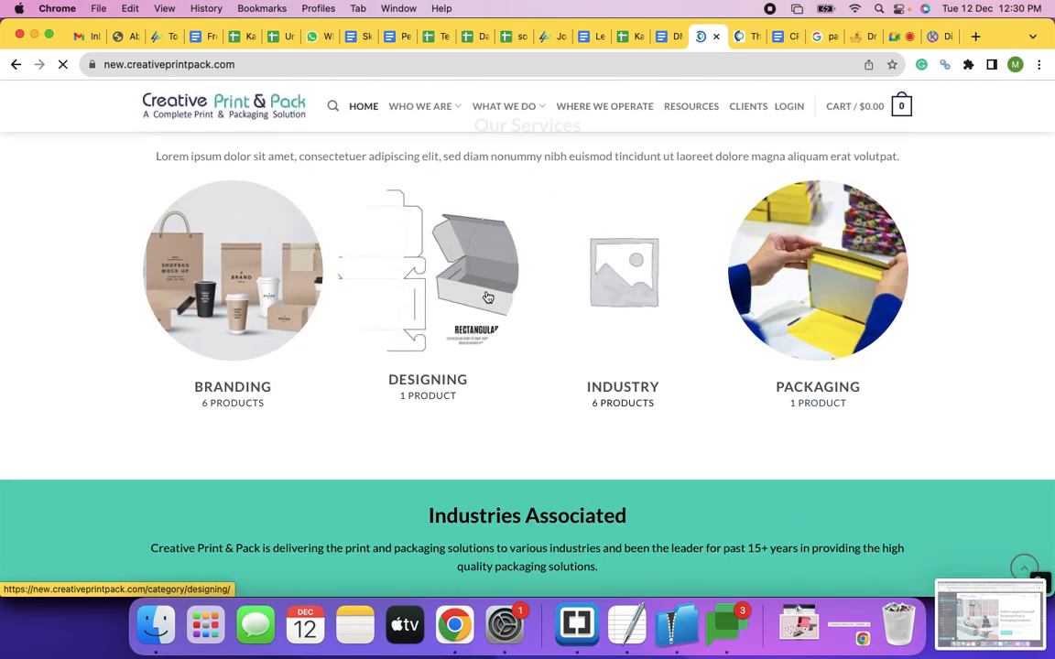
scroll(487, 311, "down", 2)
scroll(505, 307, "down", 3)
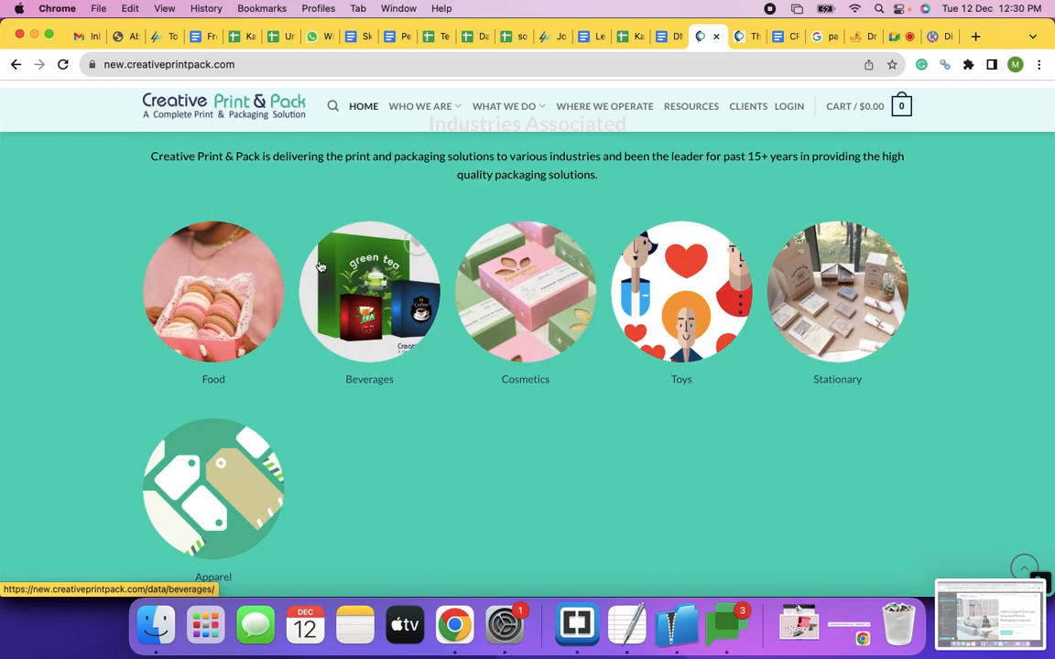
scroll(275, 311, "up", 1)
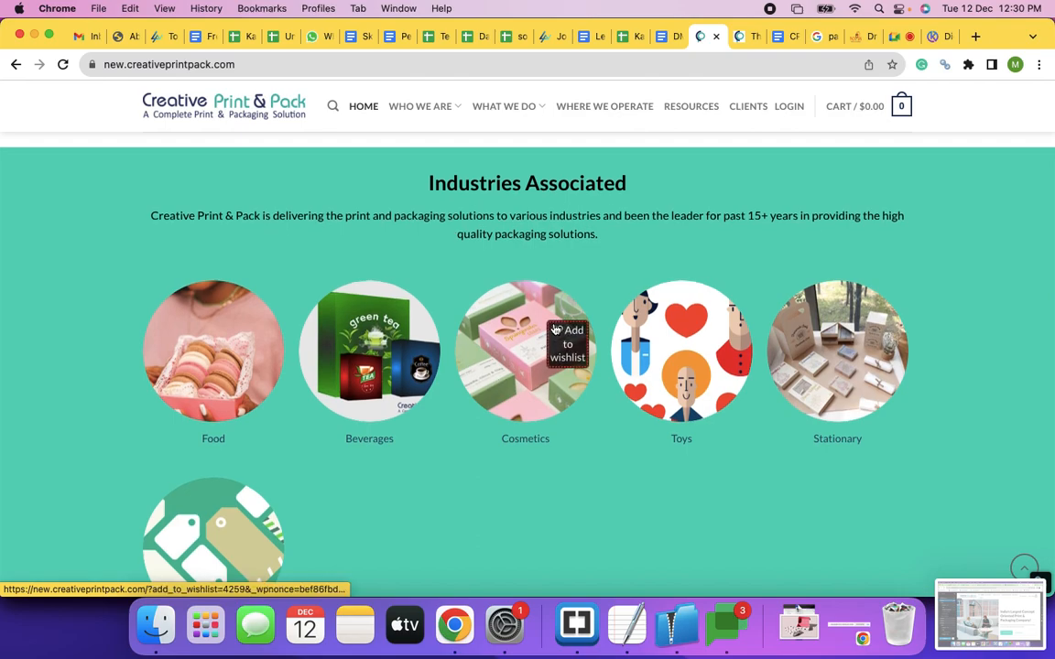
Review the home page sections from Industries Associated through About Us, Why CPP Is First Choice and Meet the team to Awards & Achievements.
scroll(553, 327, "down", 3)
scroll(553, 328, "down", 5)
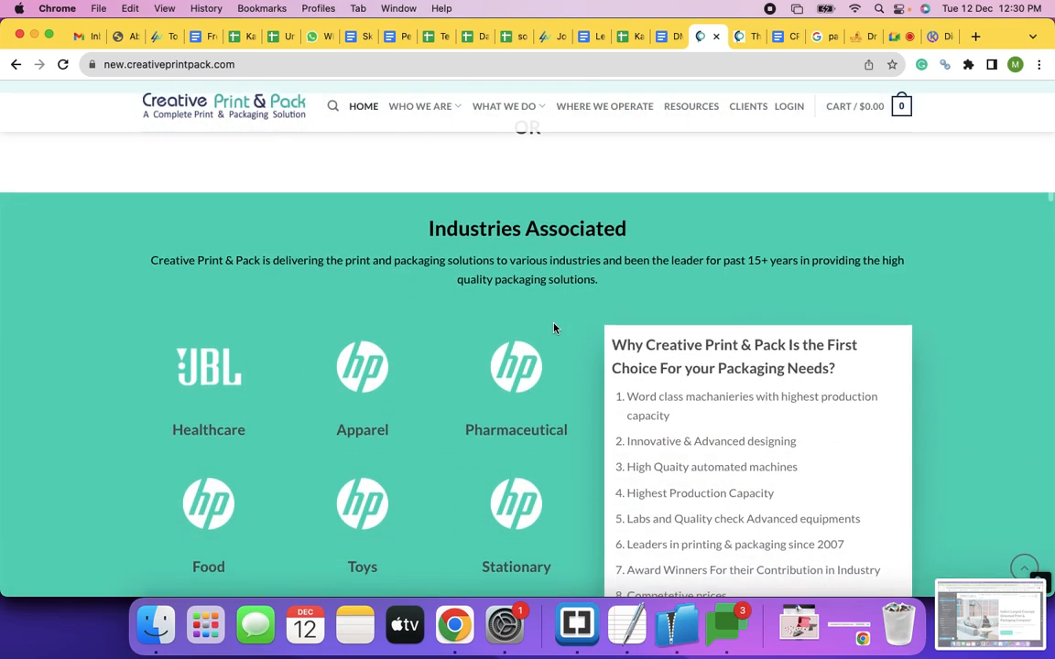
scroll(553, 328, "down", 10)
scroll(553, 328, "down", 20)
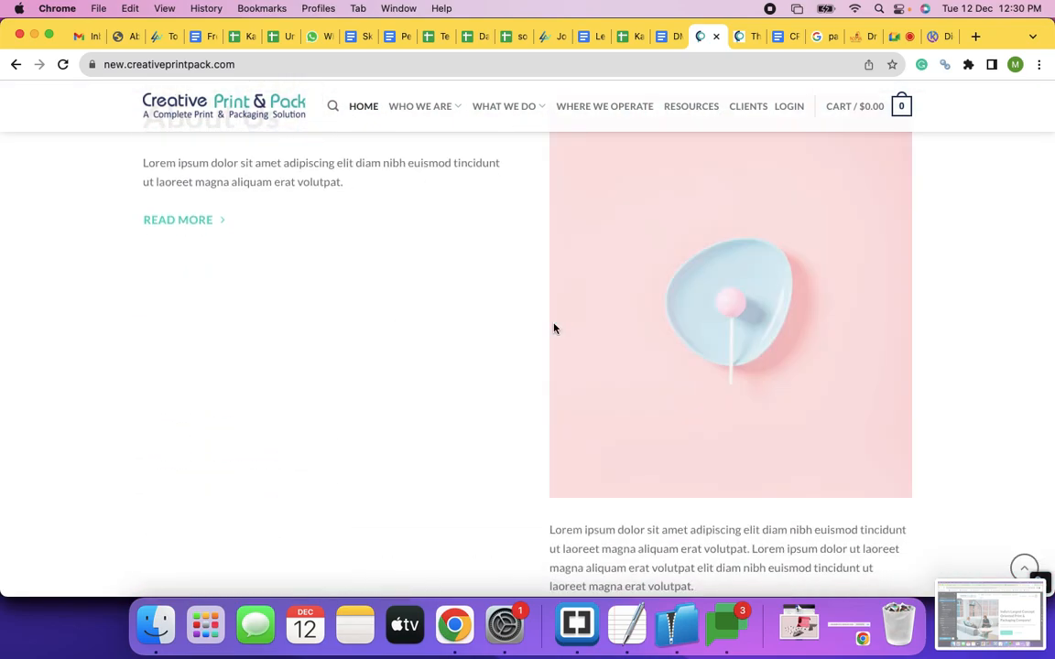
scroll(553, 328, "down", 15)
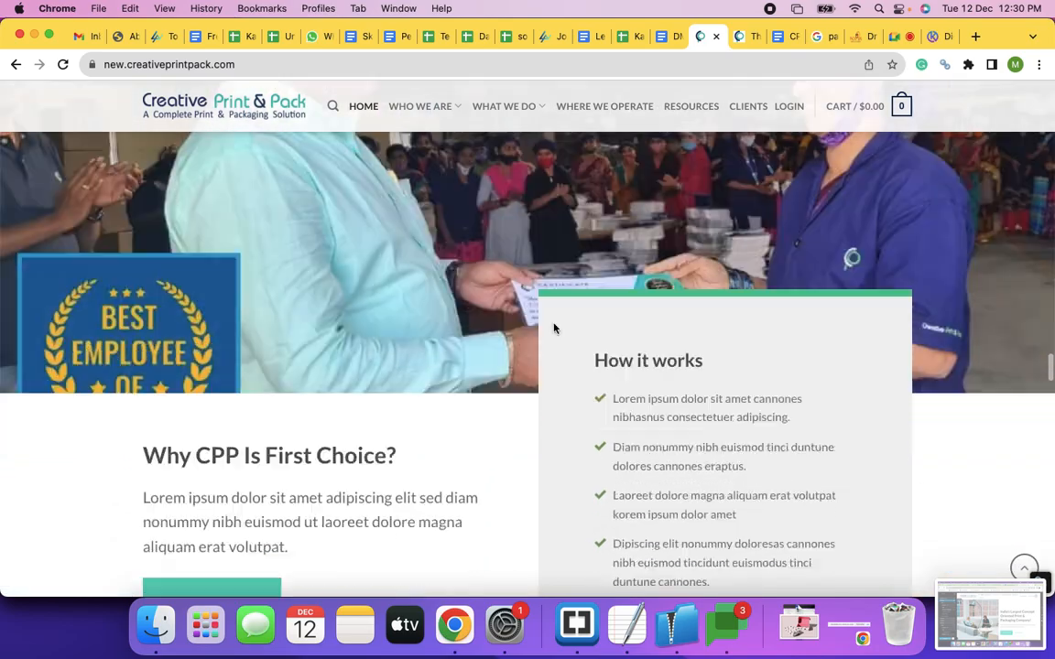
scroll(553, 328, "down", 8)
scroll(553, 328, "up", 8)
scroll(553, 327, "down", 1)
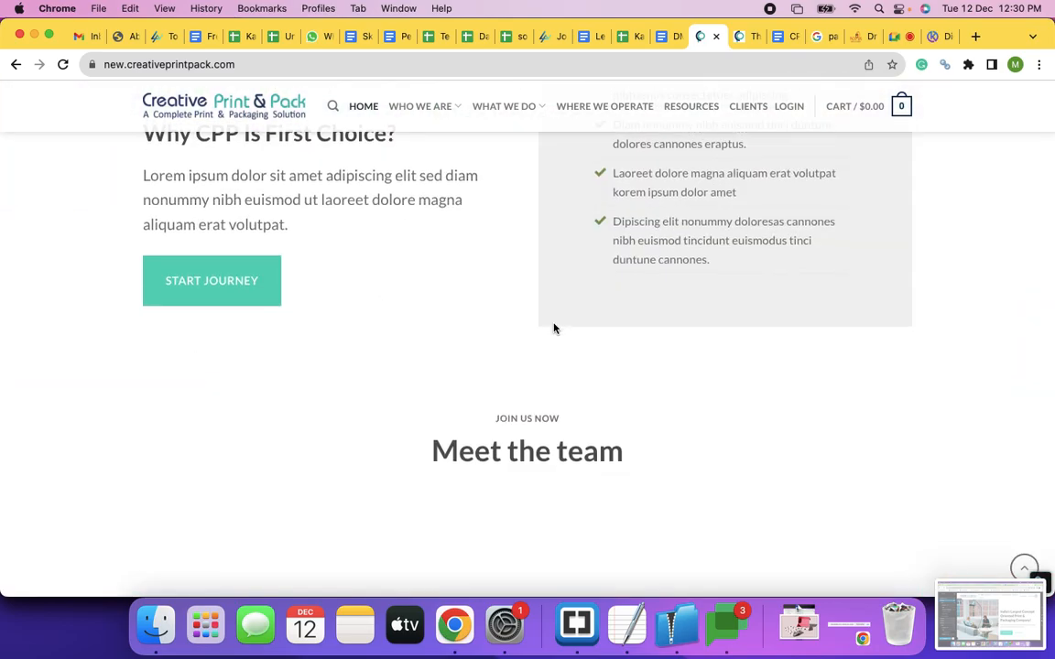
scroll(553, 328, "down", 10)
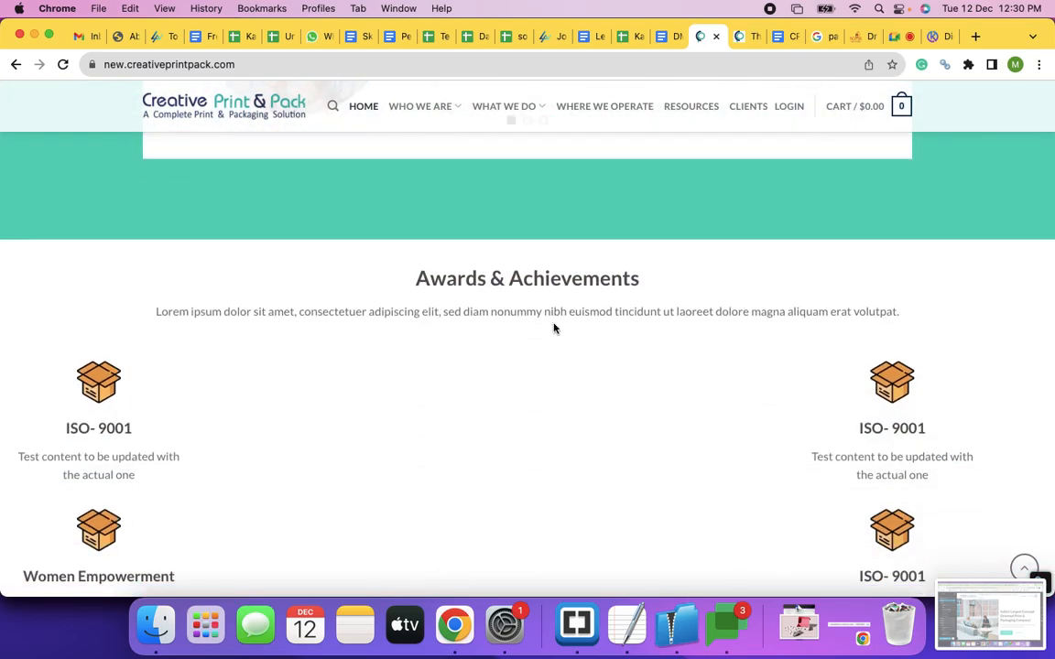
Examine the Awards & Achievements section on the home page along with the neighbouring Printing & Packaging Industry Insights and testimonial areas.
scroll(553, 325, "down", 4)
scroll(553, 324, "up", 4)
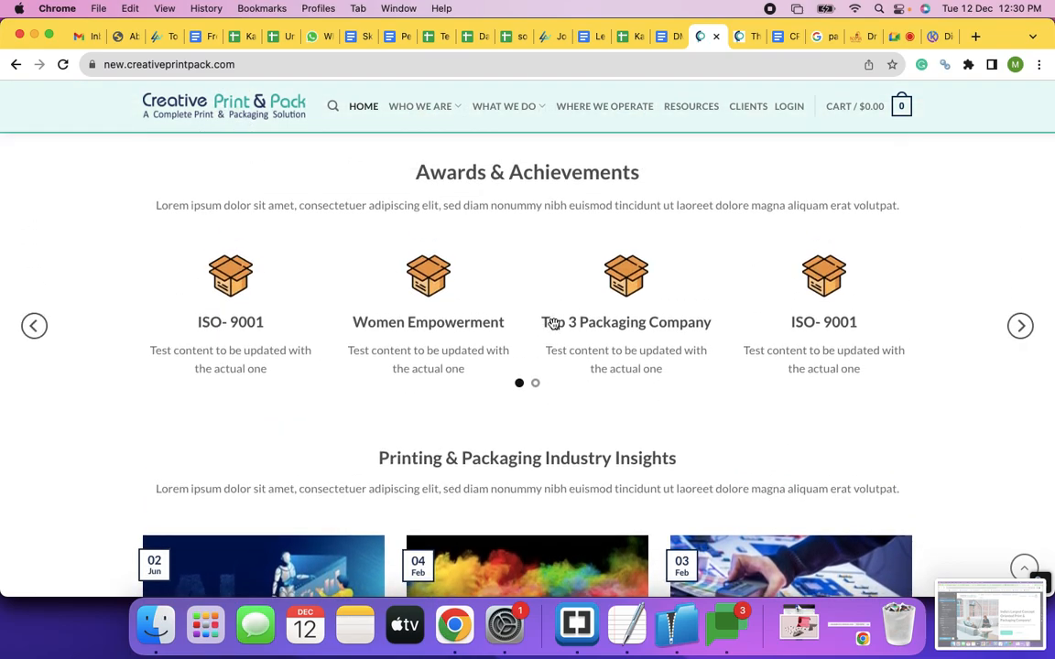
scroll(554, 324, "down", 1)
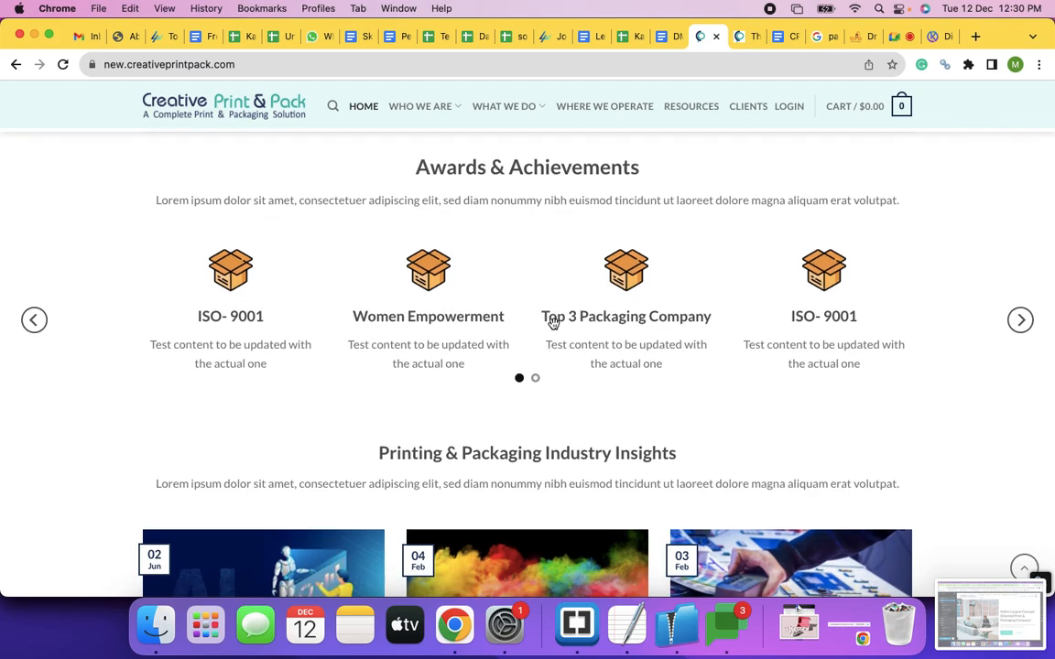
scroll(553, 323, "up", 1)
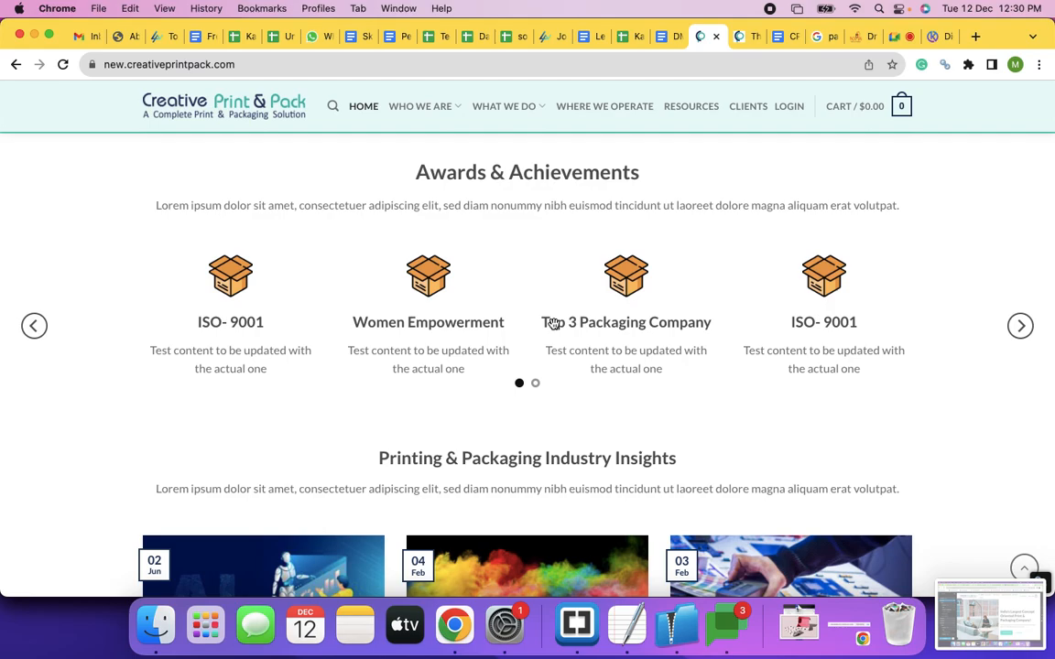
scroll(553, 323, "down", 1)
scroll(630, 408, "up", 2)
scroll(630, 407, "up", 2)
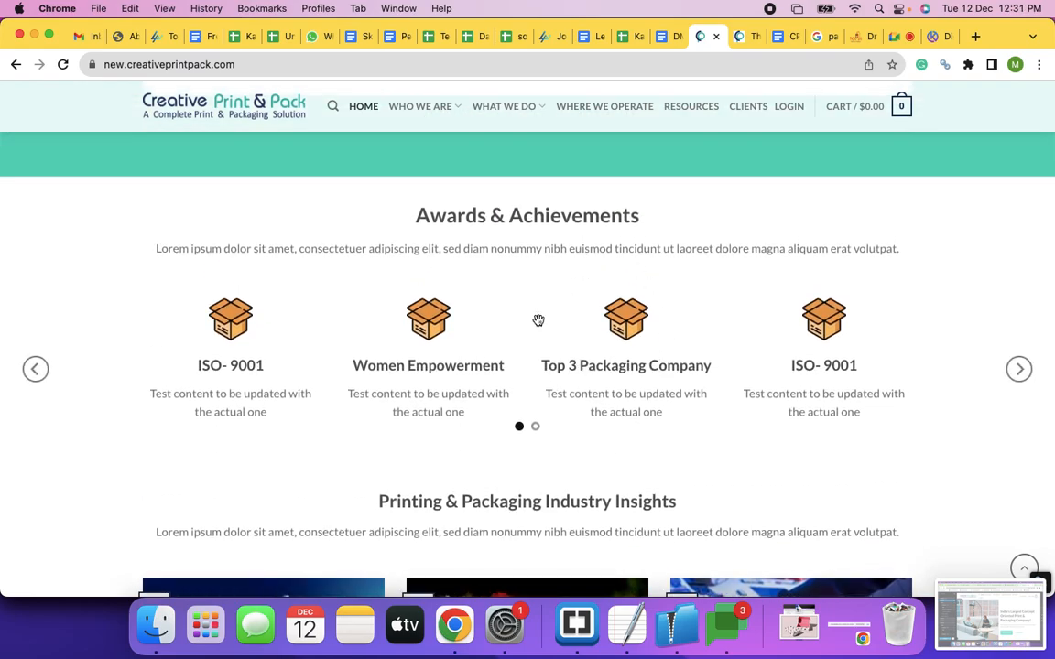
scroll(627, 305, "up", 5)
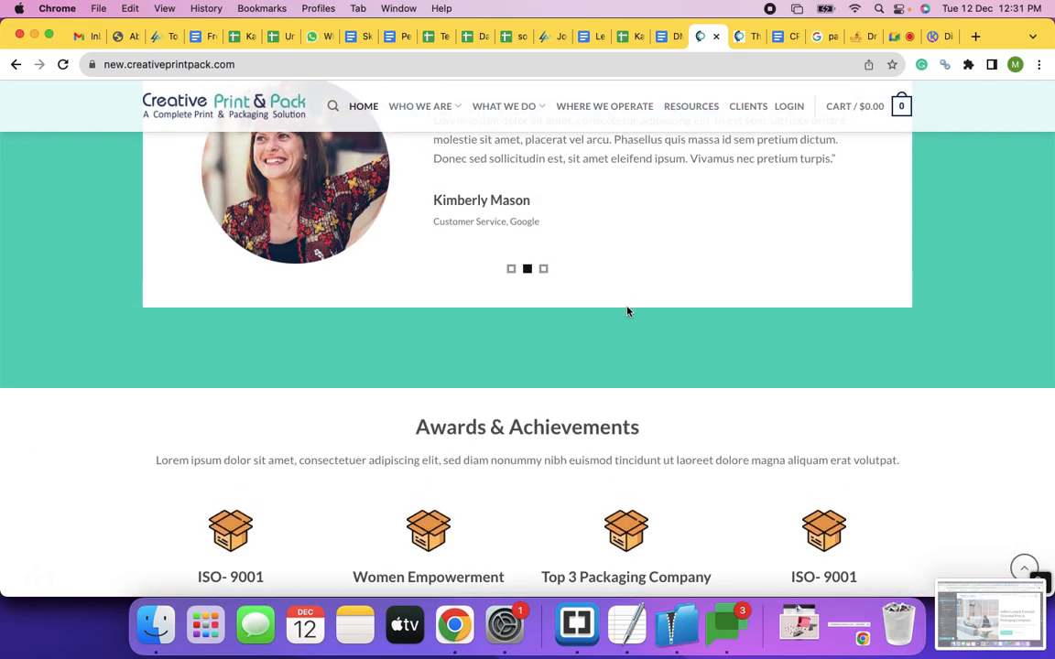
Recheck the home page from its lower sections and Testimonials up to the opening banner, including the client logos and Our Services.
scroll(627, 306, "down", 20)
scroll(626, 311, "down", 3)
scroll(626, 309, "up", 20)
scroll(627, 308, "up", 1)
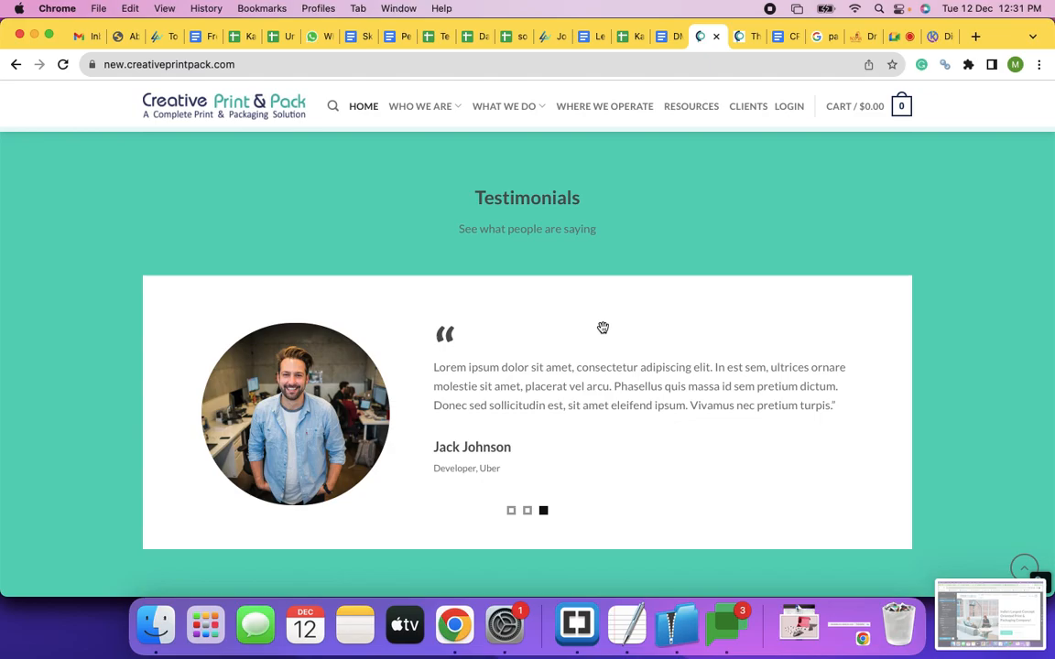
scroll(624, 325, "up", 15)
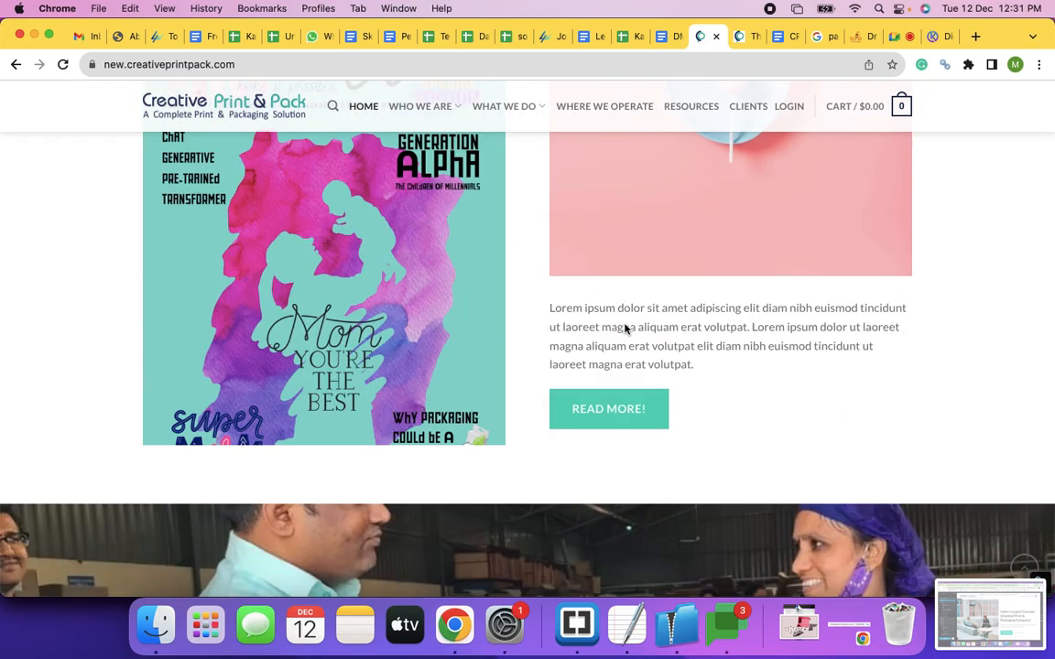
scroll(624, 325, "up", 15)
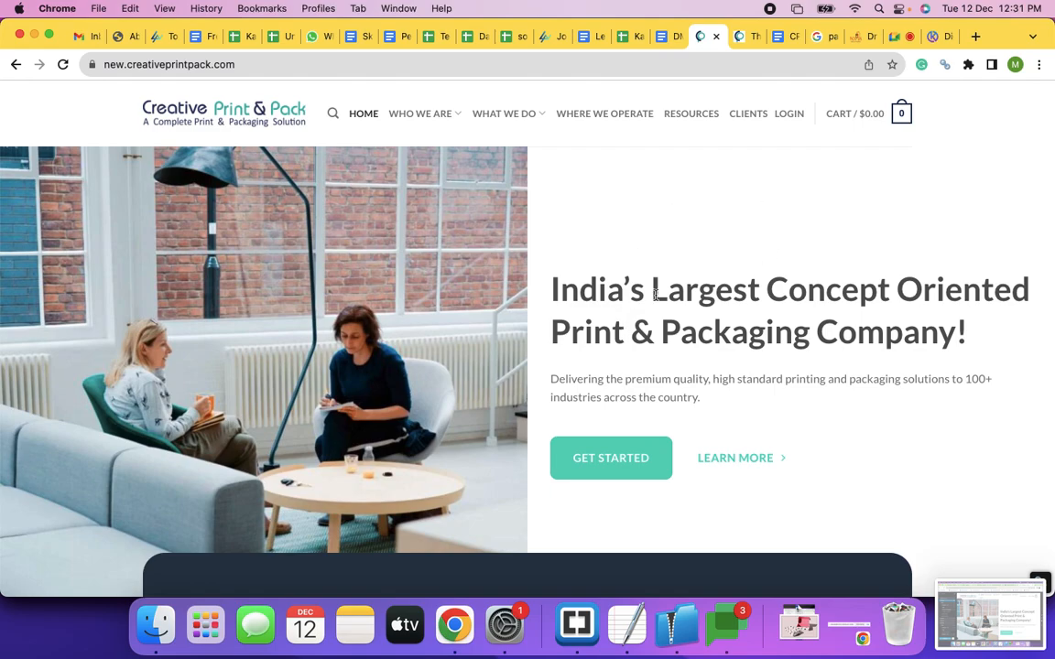
scroll(709, 243, "down", 5)
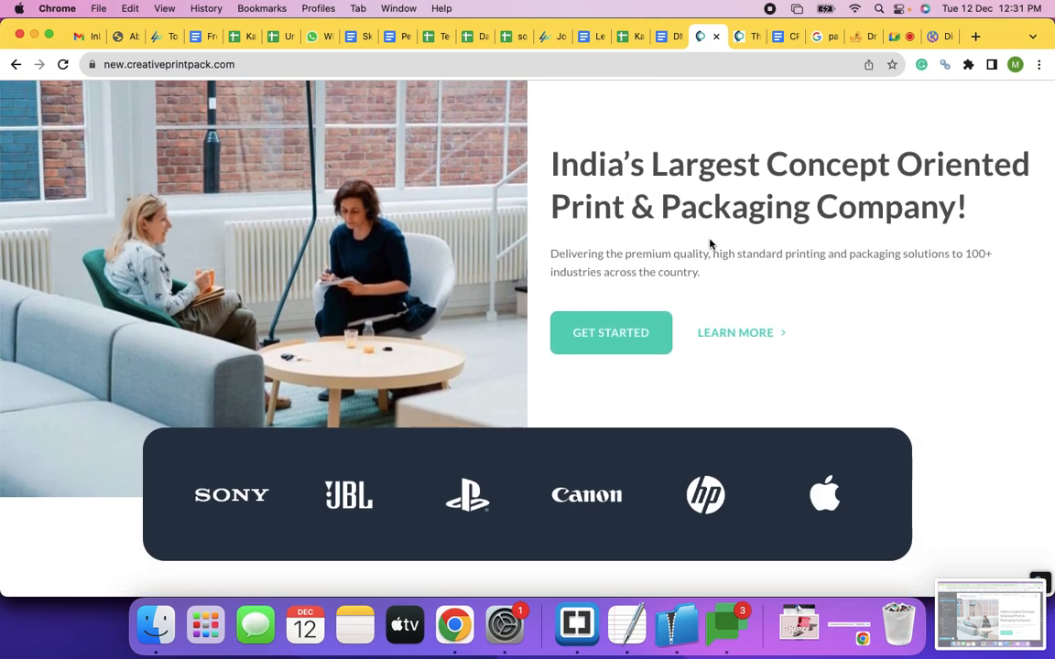
scroll(709, 243, "down", 3)
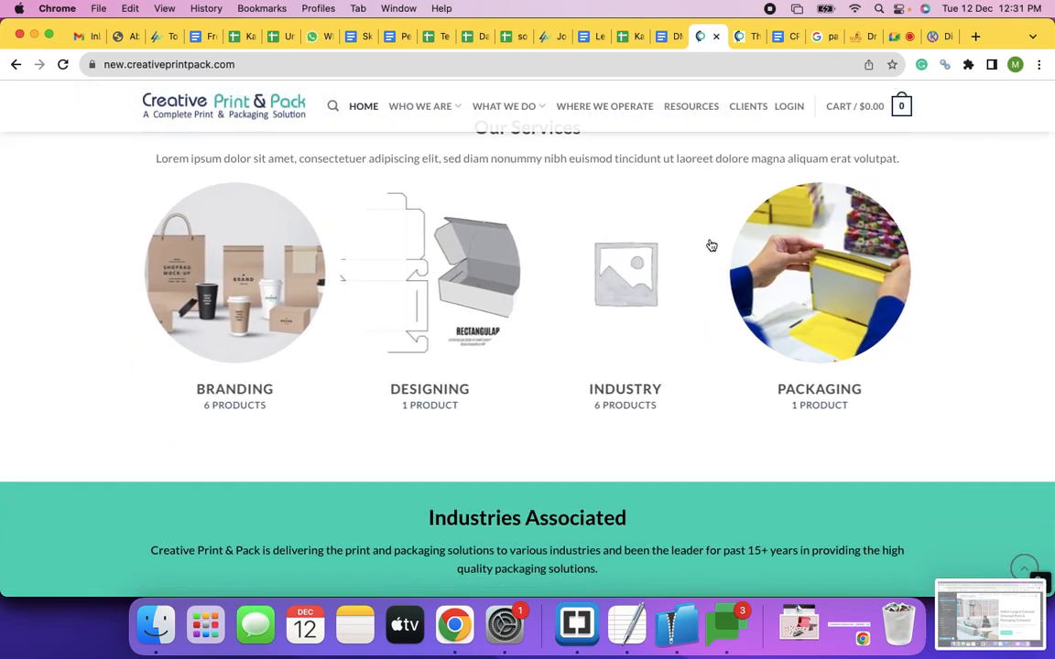